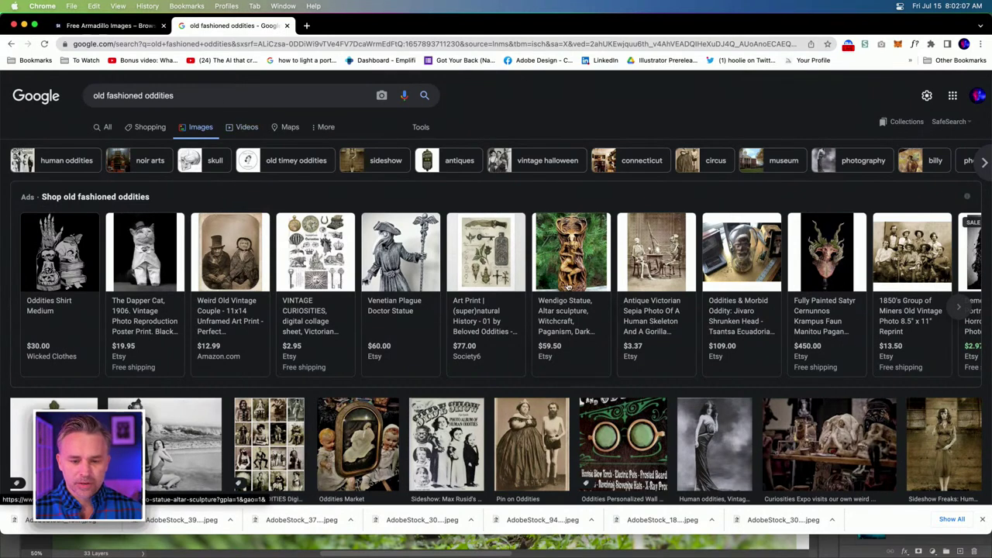
Step: Close the downloads bar and scroll through the 'old fashioned oddities' image results
{"action": "left_click", "coordinate": [983, 520]}
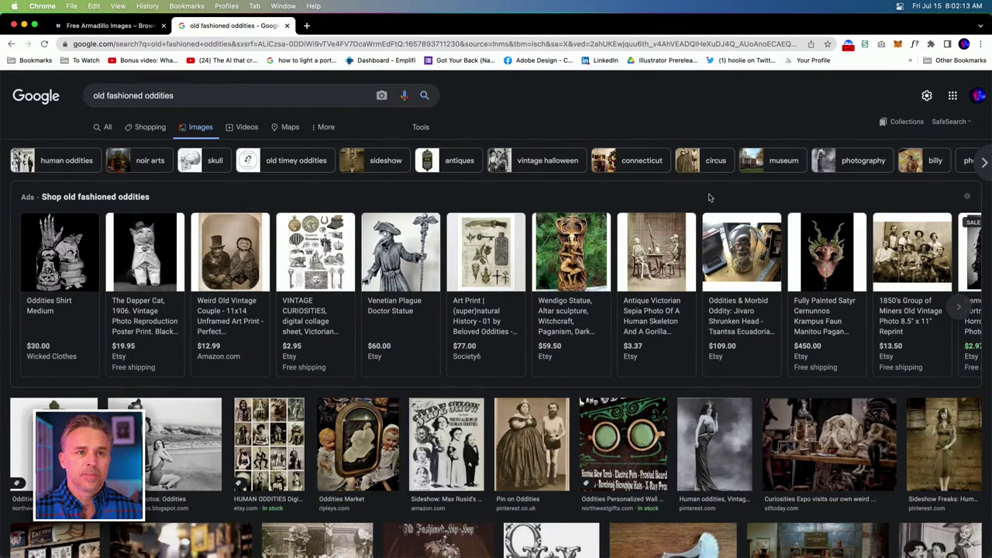
{"action": "mouse_move", "coordinate": [400, 264]}
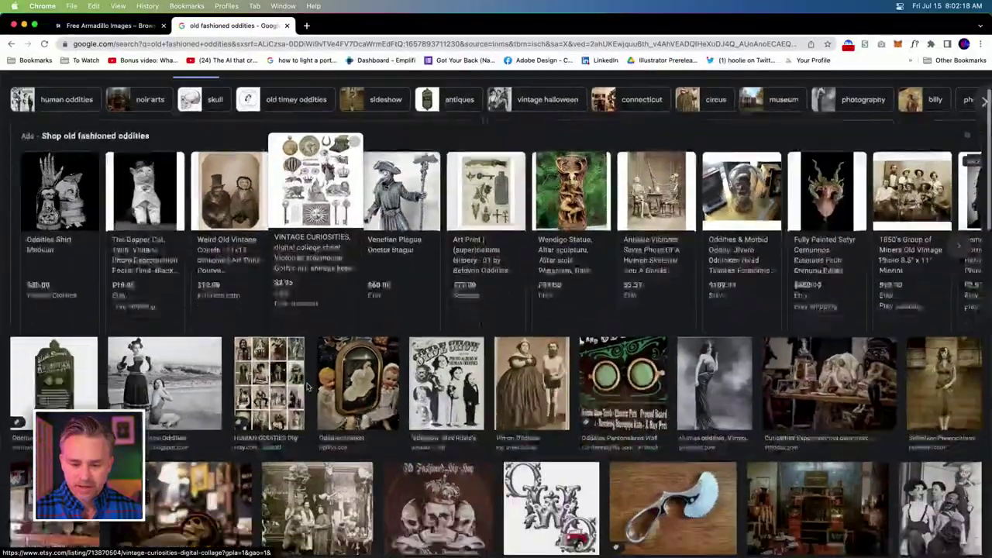
{"action": "scroll", "coordinate": [307, 385], "scroll_direction": "down", "scroll_amount": 5}
{"action": "scroll", "coordinate": [310, 388], "scroll_direction": "down", "scroll_amount": 2}
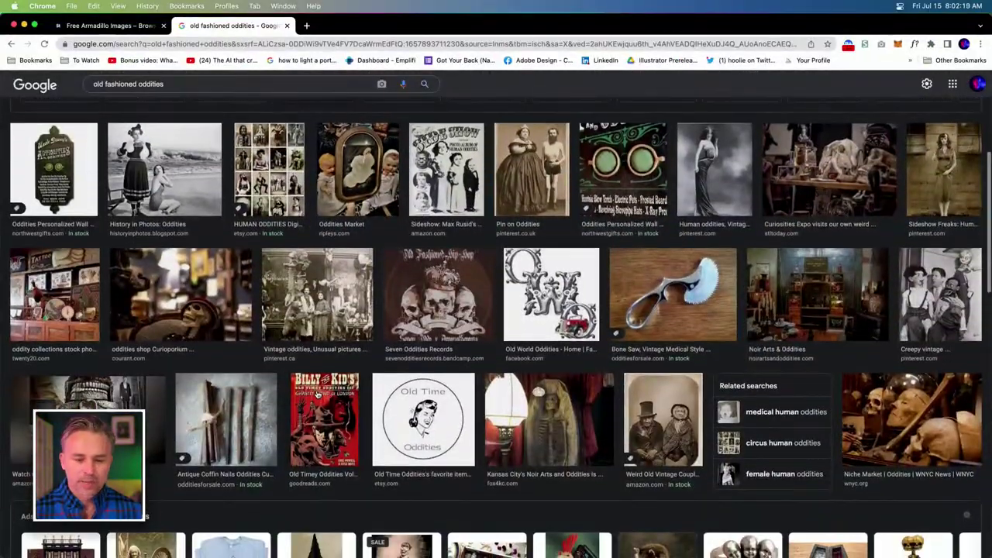
{"action": "scroll", "coordinate": [314, 392], "scroll_direction": "down", "scroll_amount": 5}
{"action": "scroll", "coordinate": [573, 303], "scroll_direction": "down", "scroll_amount": 1}
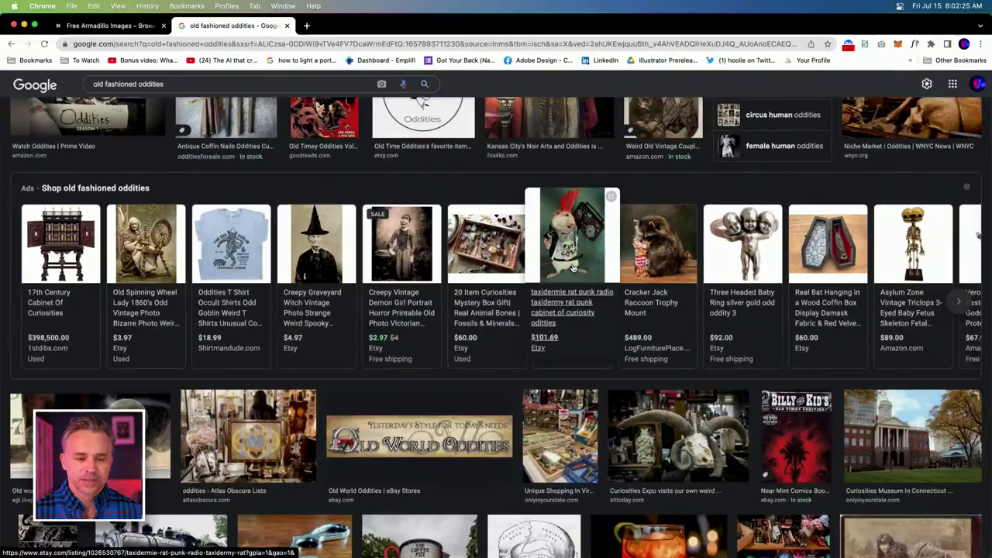
{"action": "scroll", "coordinate": [459, 365], "scroll_direction": "down", "scroll_amount": 1}
{"action": "scroll", "coordinate": [460, 369], "scroll_direction": "down", "scroll_amount": 5}
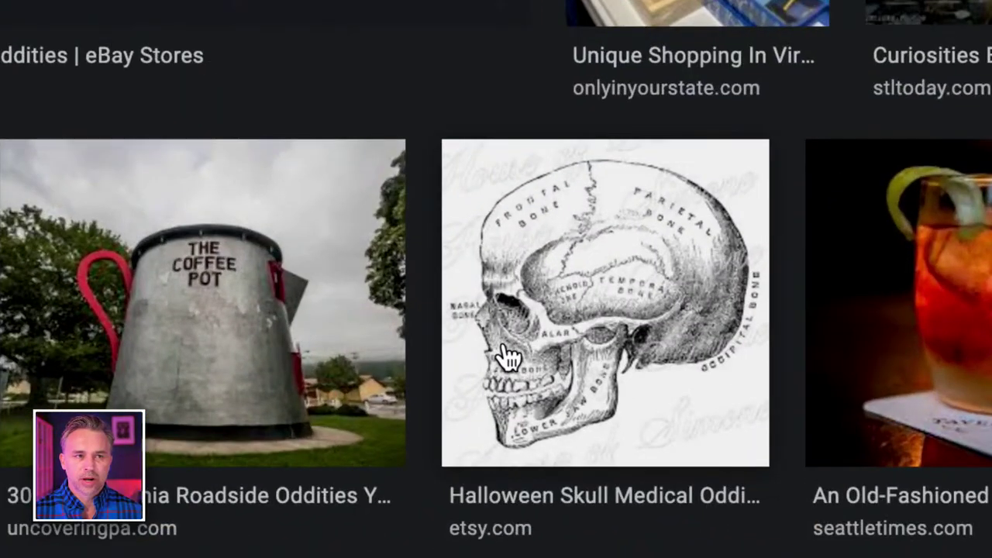
{"action": "scroll", "coordinate": [500, 368], "scroll_direction": "up", "scroll_amount": 4}
{"action": "scroll", "coordinate": [387, 372], "scroll_direction": "down", "scroll_amount": 2}
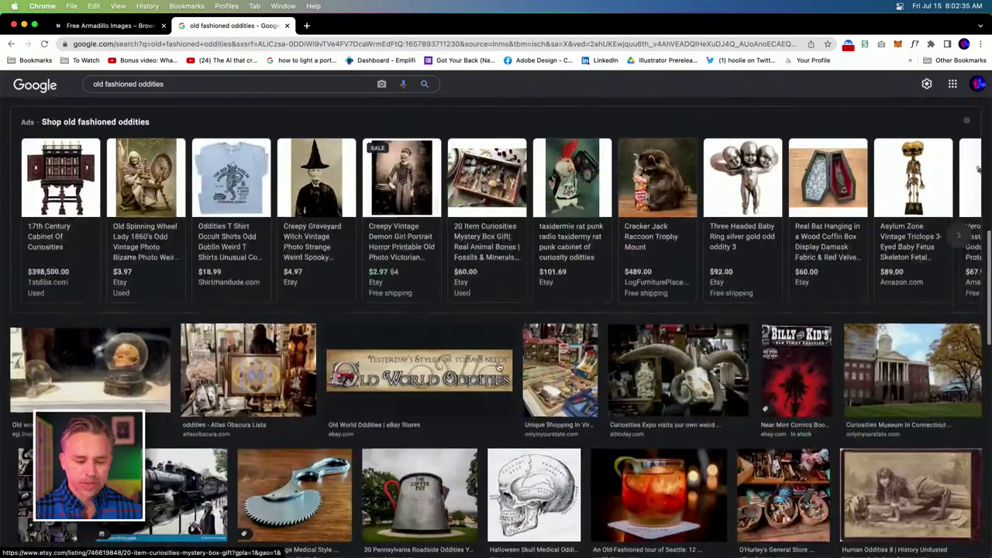
Step: Preview the Old World Oddities image and scroll through its details
{"action": "left_click", "coordinate": [354, 372]}
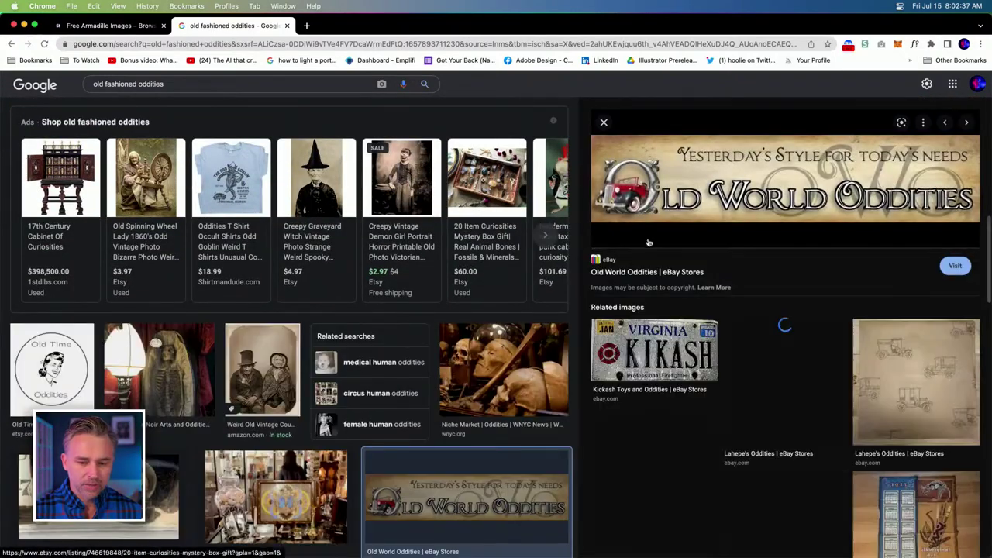
{"action": "scroll", "coordinate": [754, 373], "scroll_direction": "down", "scroll_amount": 3}
{"action": "scroll", "coordinate": [754, 373], "scroll_direction": "down", "scroll_amount": 3}
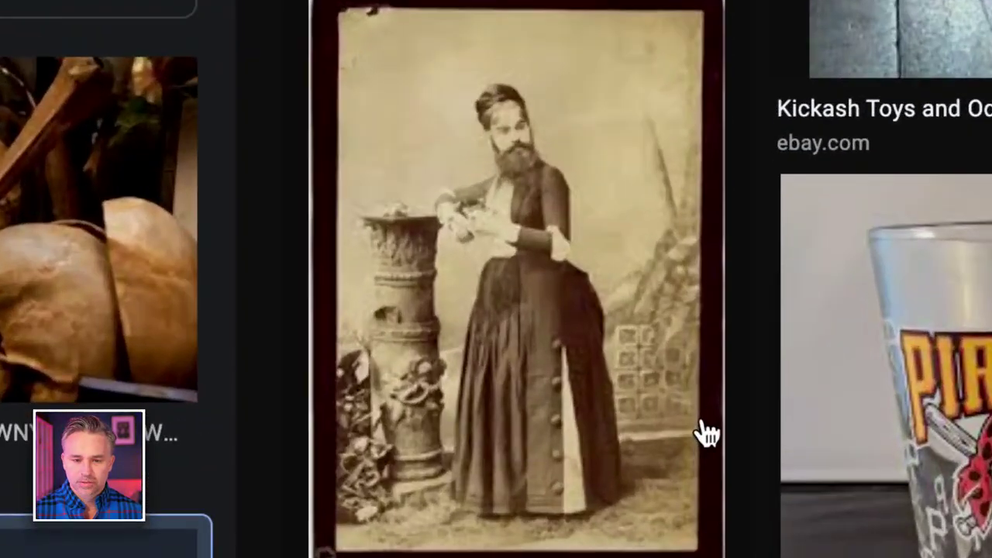
{"action": "scroll", "coordinate": [458, 332], "scroll_direction": "up", "scroll_amount": 2}
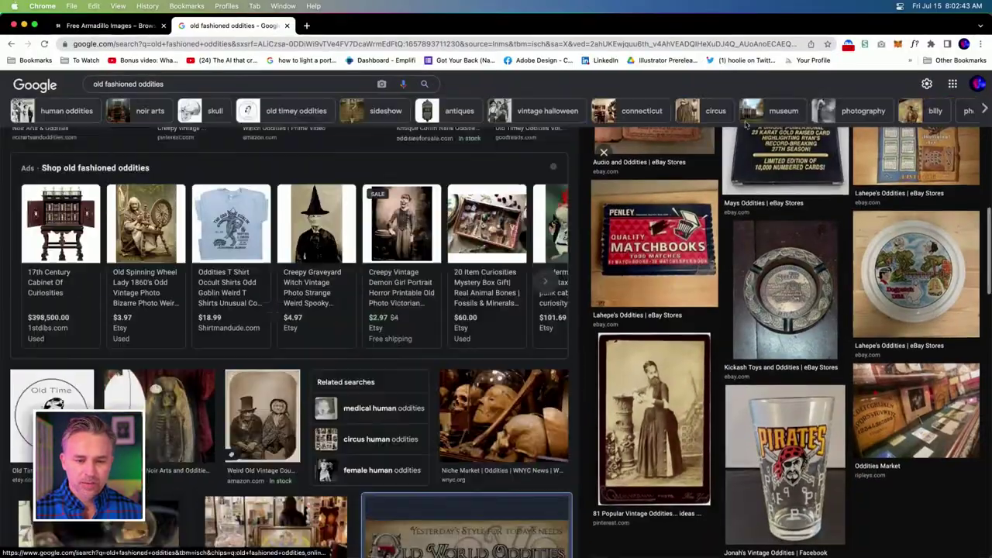
Step: View the creepy vintage portrait Etsy listing, then return to the free armadillo photo search
{"action": "left_click", "coordinate": [396, 355]}
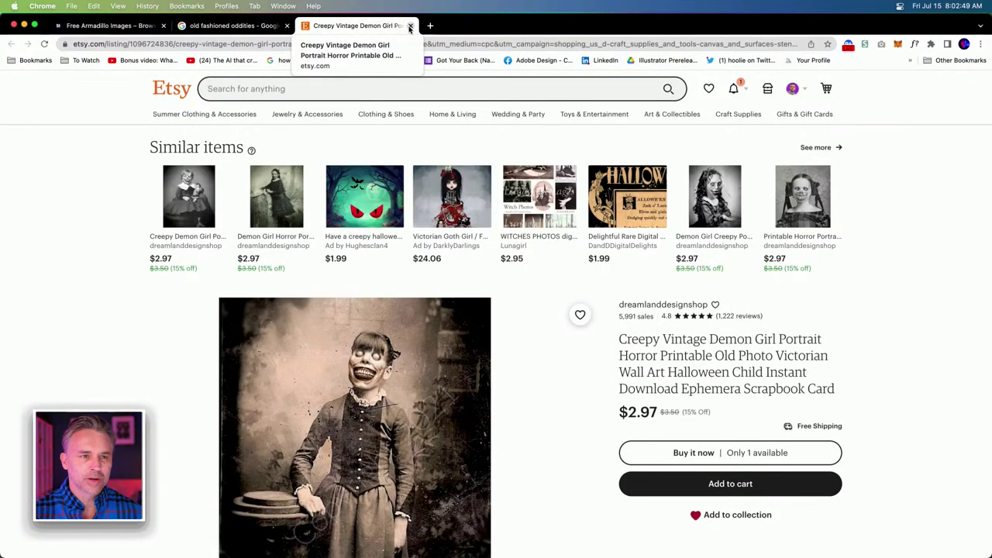
{"action": "left_click", "coordinate": [410, 27]}
{"action": "scroll", "coordinate": [815, 146], "scroll_direction": "up", "scroll_amount": 10}
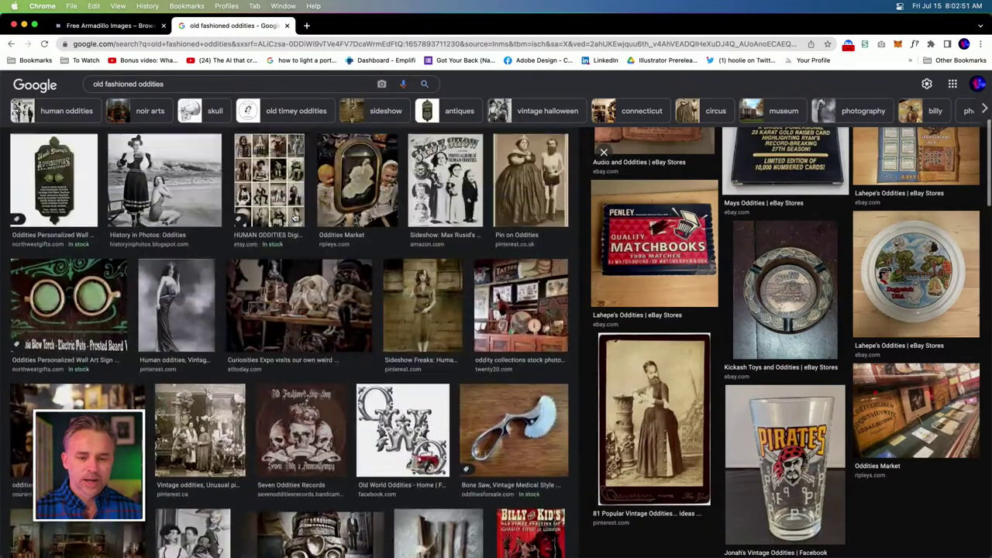
{"action": "left_click", "coordinate": [87, 27]}
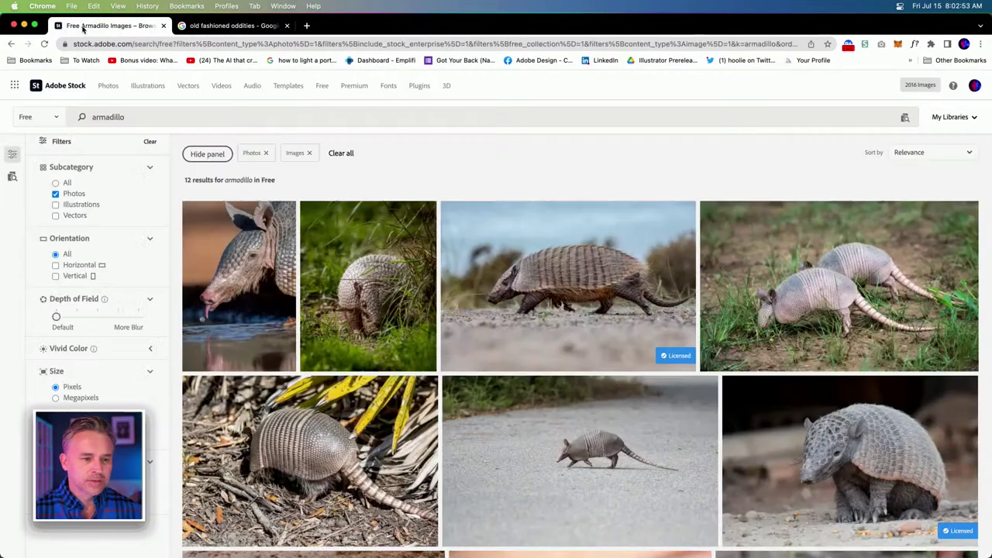
Step: Back in Photoshop, toggle the armadillo layer off and on to compare it with the mandrill
{"action": "left_click", "coordinate": [24, 25]}
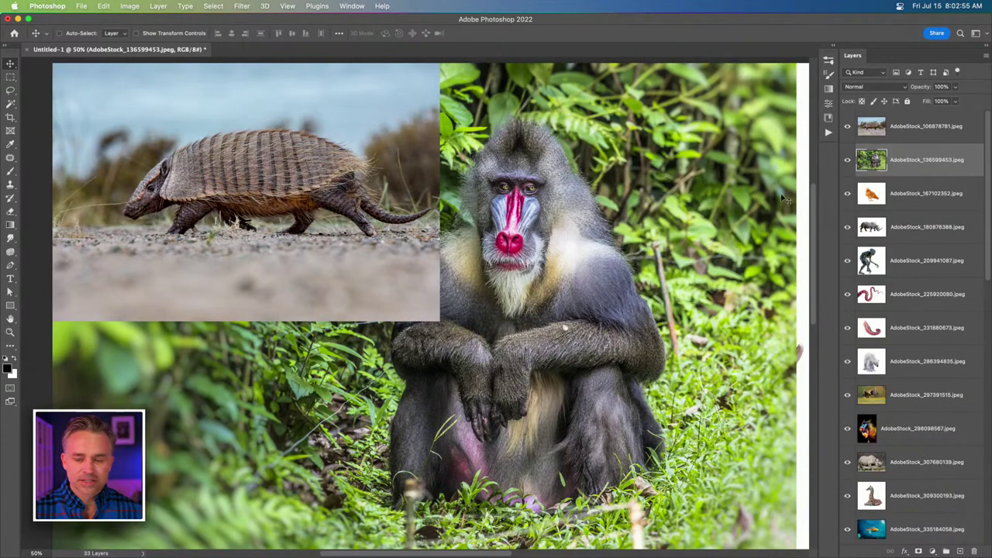
{"action": "left_click", "coordinate": [850, 127]}
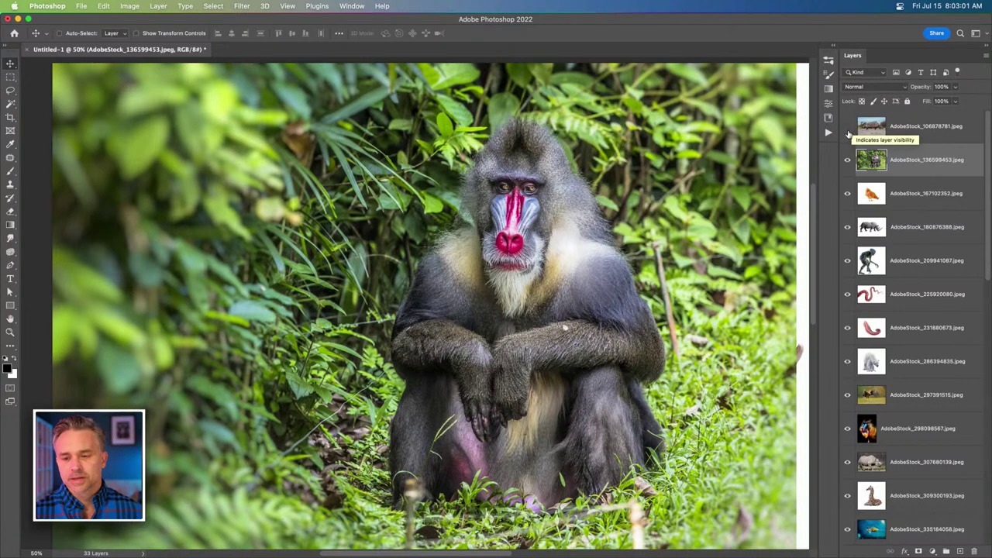
{"action": "left_click", "coordinate": [847, 127]}
Step: Shift the armadillo layer down and right over the mandrill and expand its Properties panel
{"action": "key", "text": "alt+bracketright"}
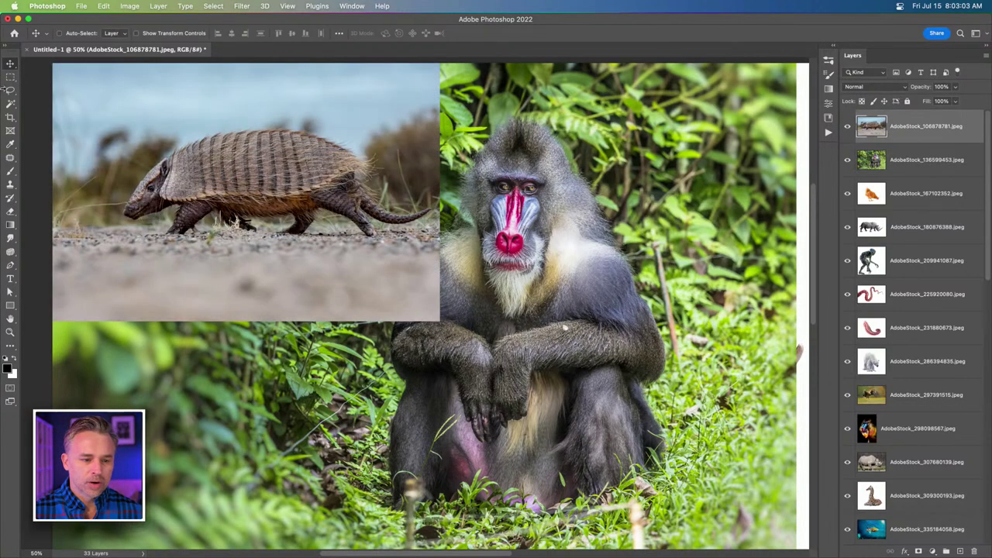
{"action": "left_click_drag", "start_coordinate": [209, 153], "coordinate": [223, 262]}
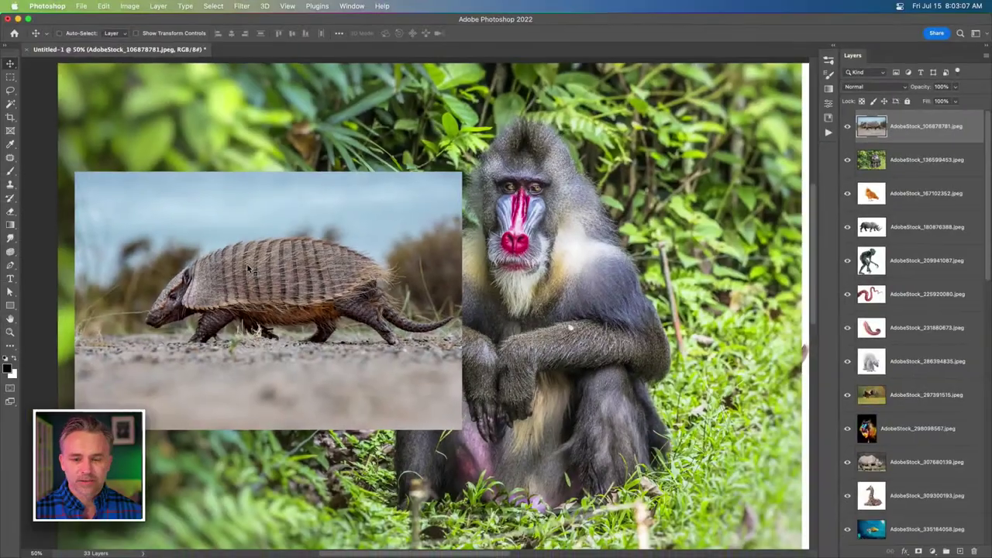
{"action": "left_click", "coordinate": [834, 50]}
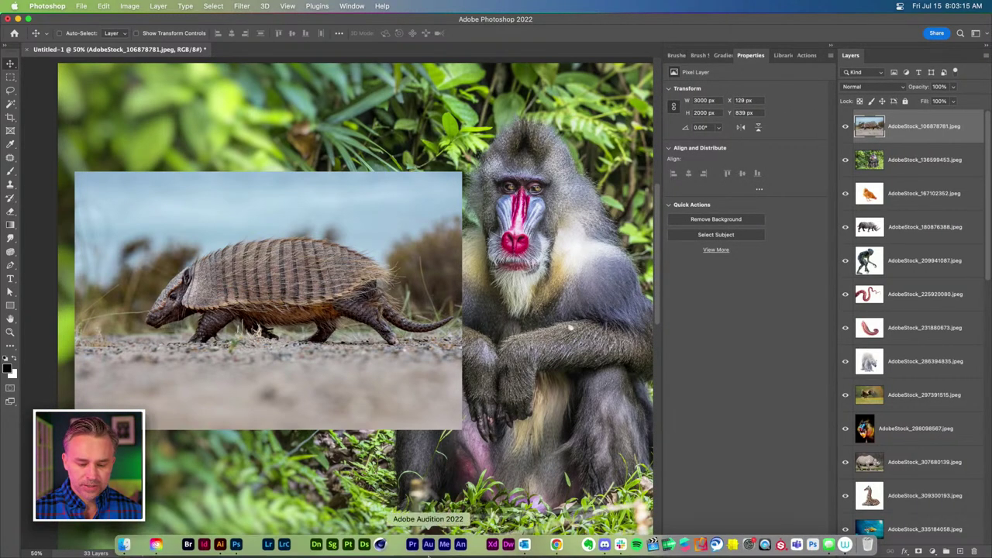
{"action": "left_click", "coordinate": [556, 545]}
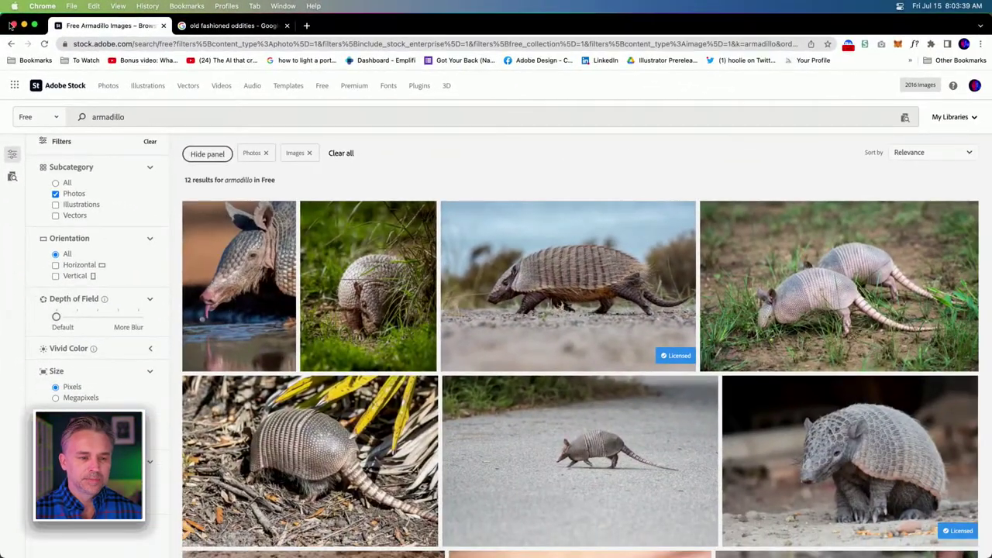
{"action": "left_click", "coordinate": [24, 25]}
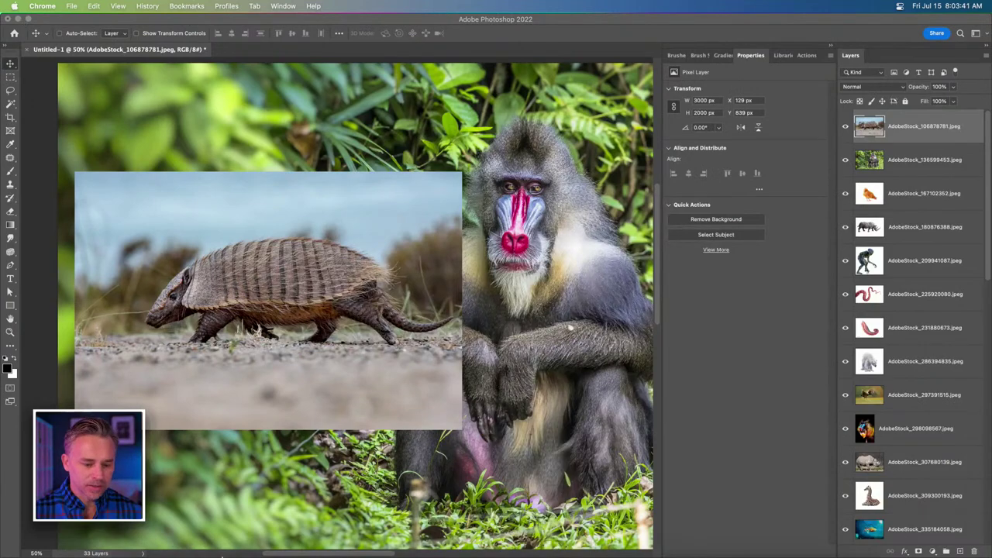
{"action": "left_click", "coordinate": [124, 546]}
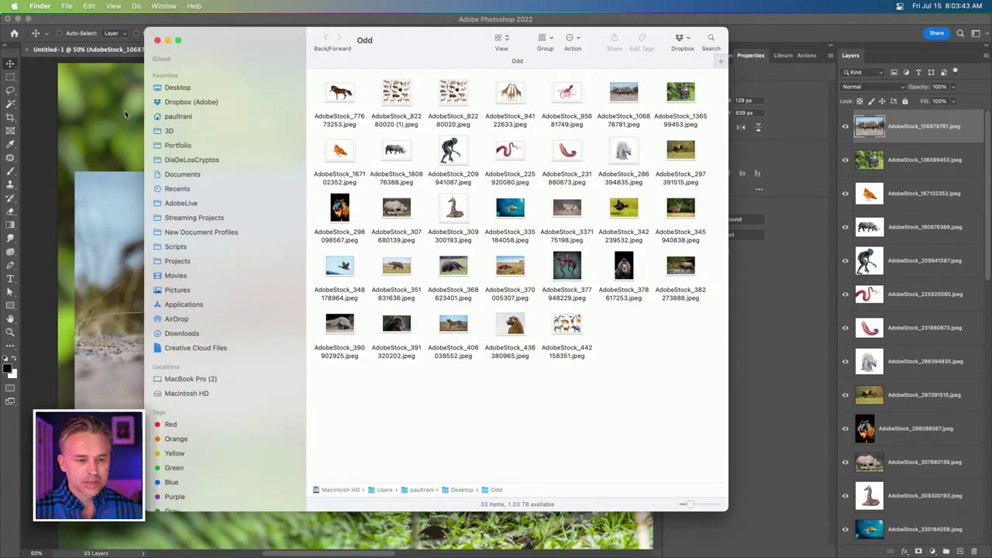
{"action": "left_click_drag", "start_coordinate": [252, 36], "coordinate": [281, 54]}
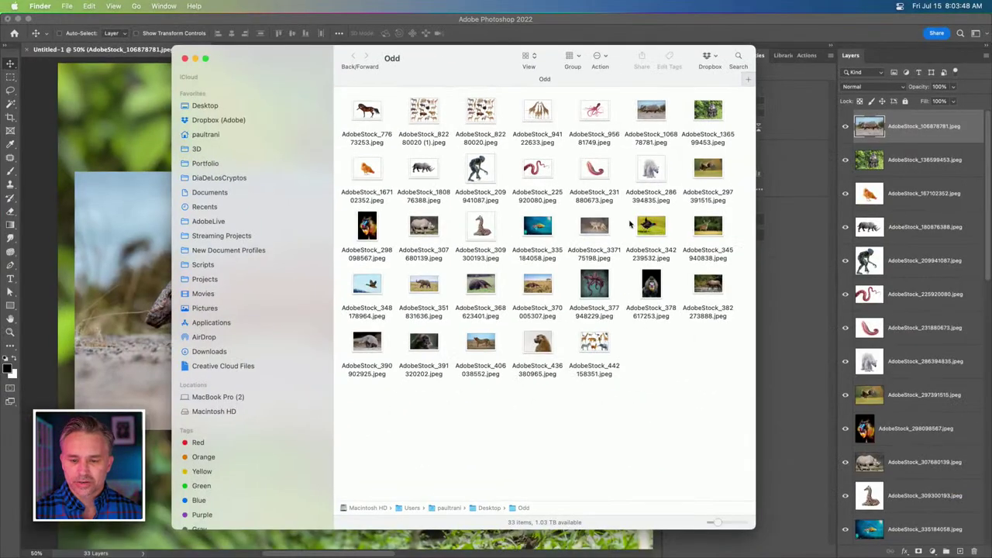
{"action": "left_click", "coordinate": [636, 225]}
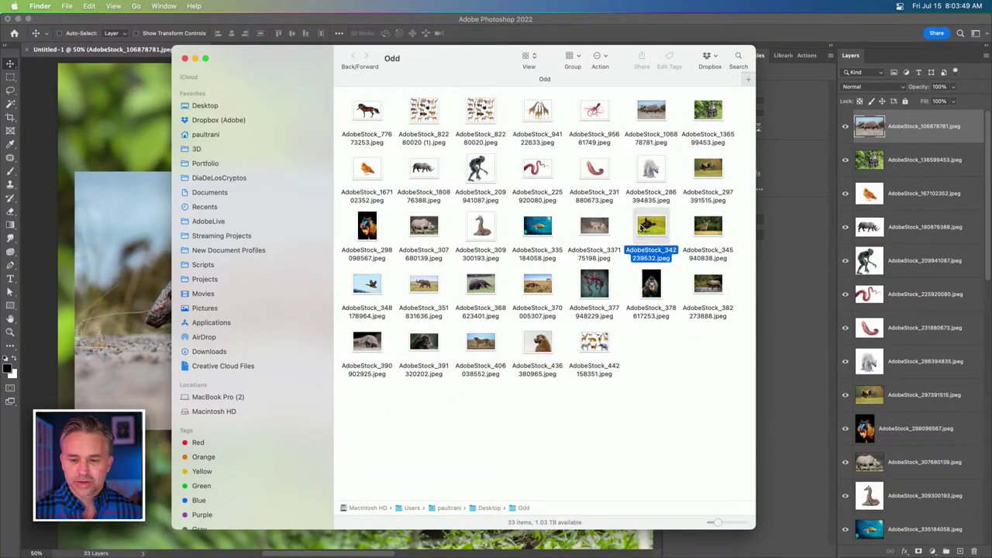
{"action": "key", "text": "space"}
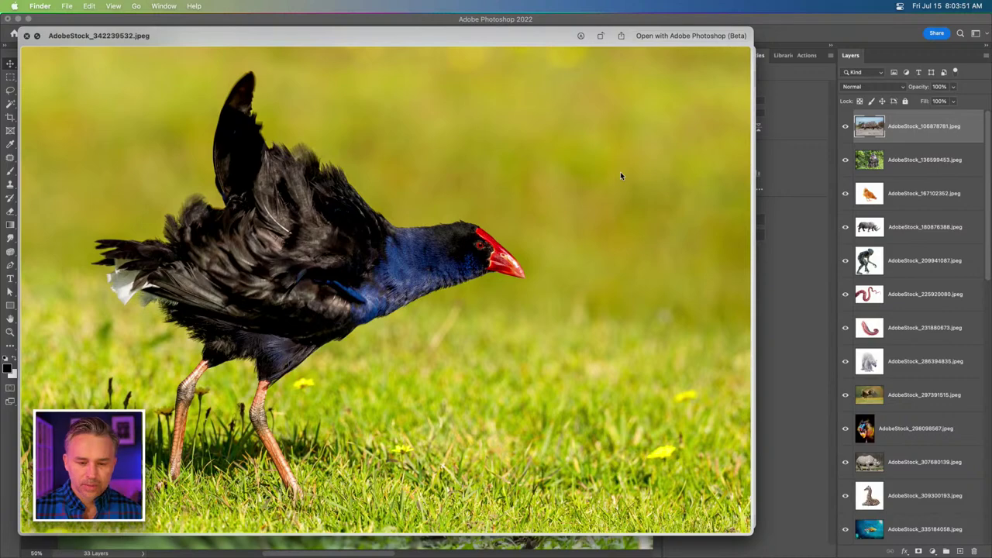
{"action": "key", "text": "Up"}
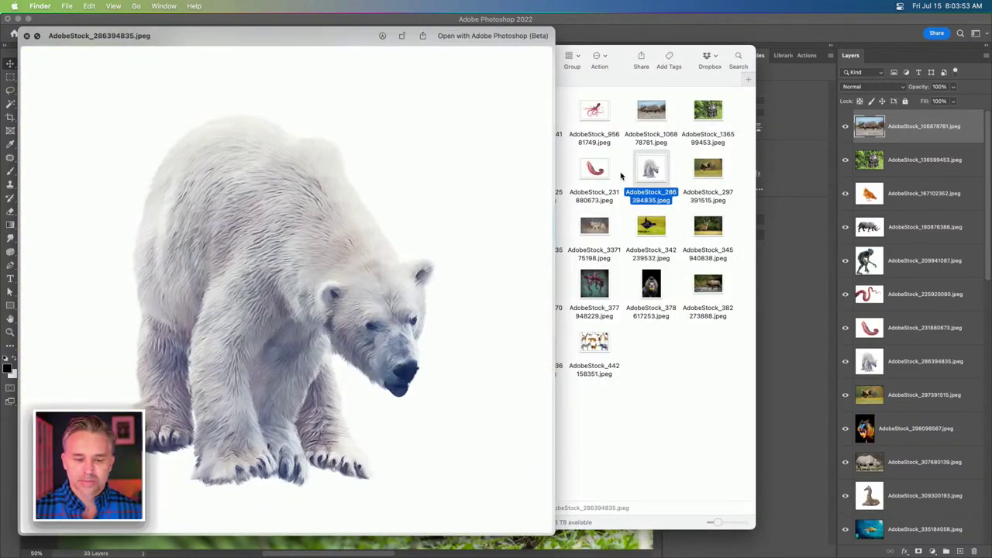
{"action": "key", "text": "Up"}
{"action": "key", "text": "space"}
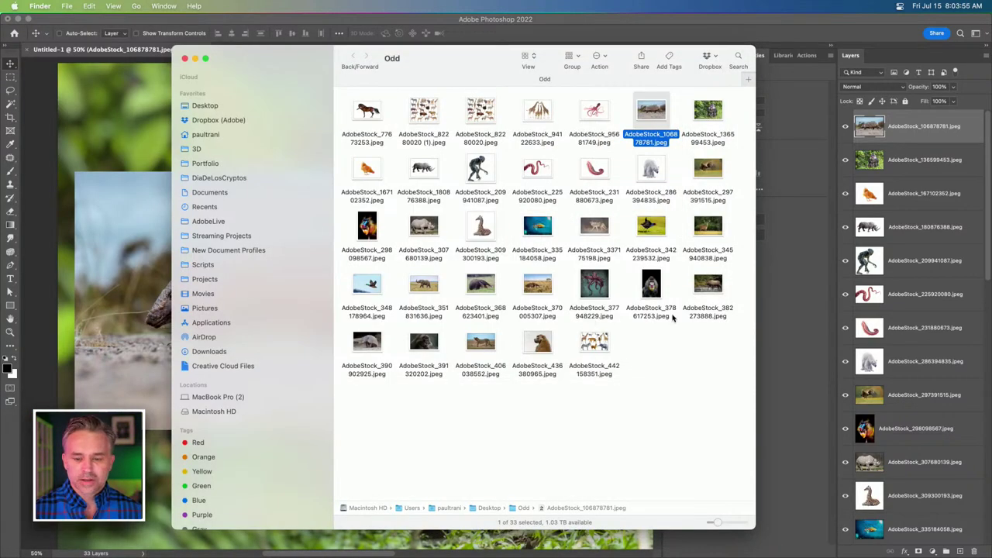
{"action": "left_click", "coordinate": [668, 365]}
Step: Move the armadillo up-right onto the mandrill, remove its background, then hide it and select the mandrill
{"action": "left_click", "coordinate": [207, 19]}
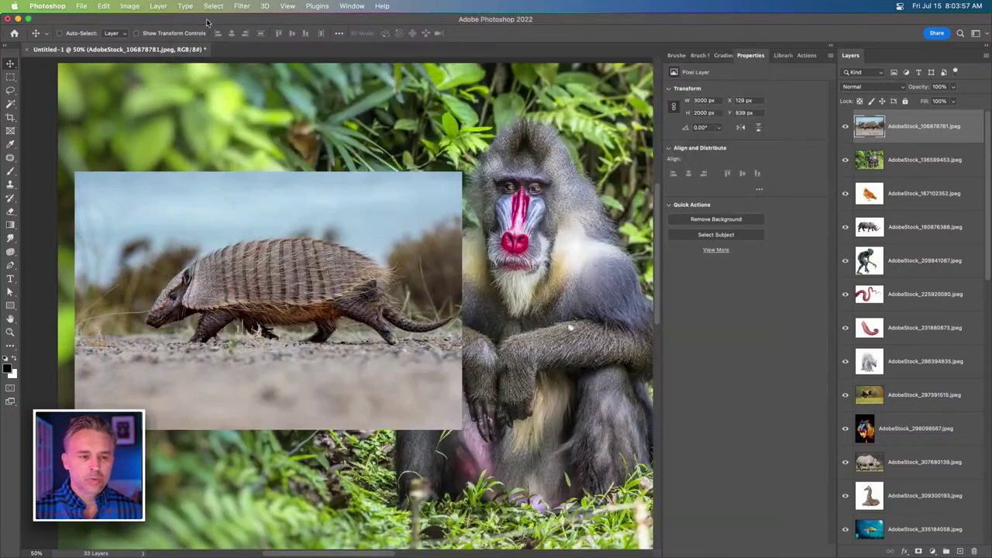
{"action": "left_click", "coordinate": [80, 6]}
{"action": "mouse_move", "coordinate": [107, 241]}
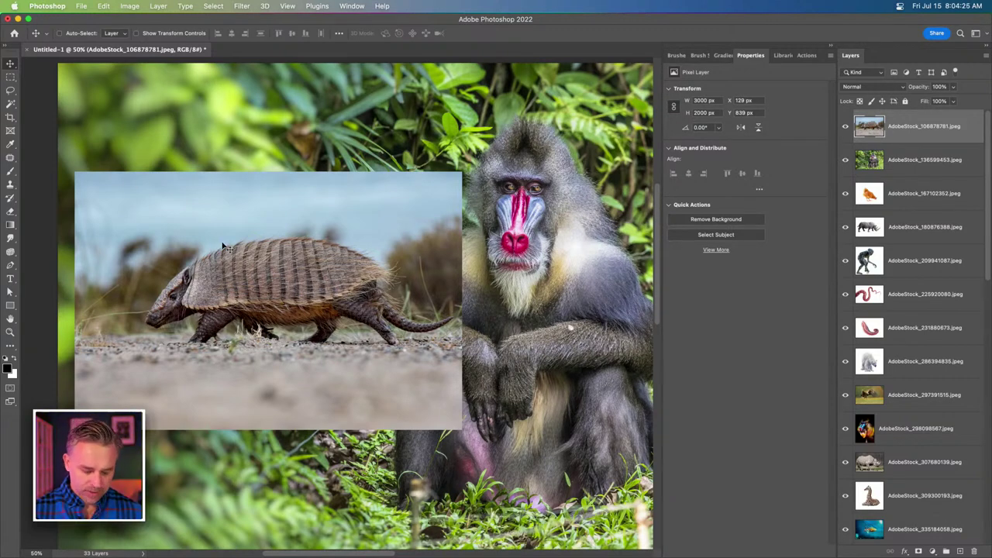
{"action": "left_click_drag", "start_coordinate": [193, 247], "coordinate": [318, 200]}
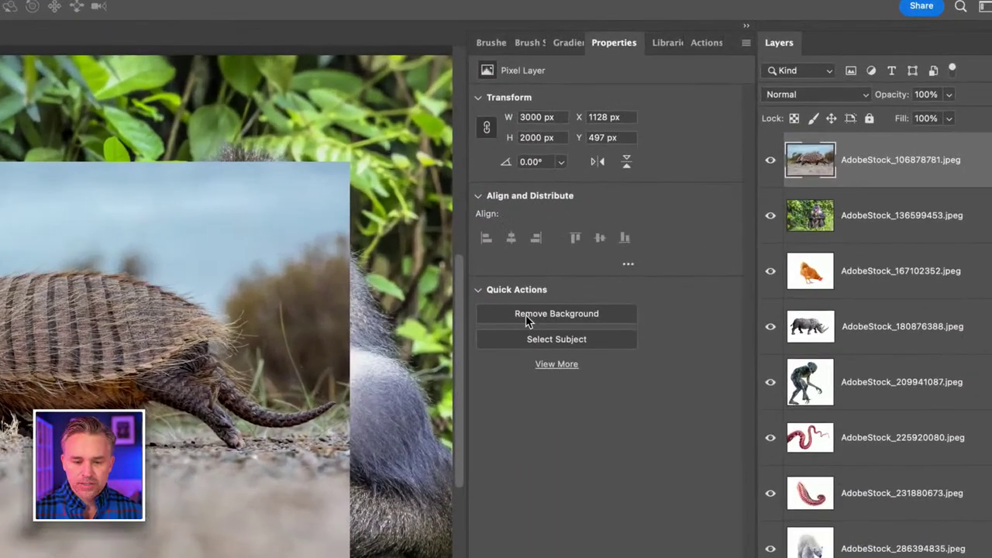
{"action": "left_click", "coordinate": [697, 220]}
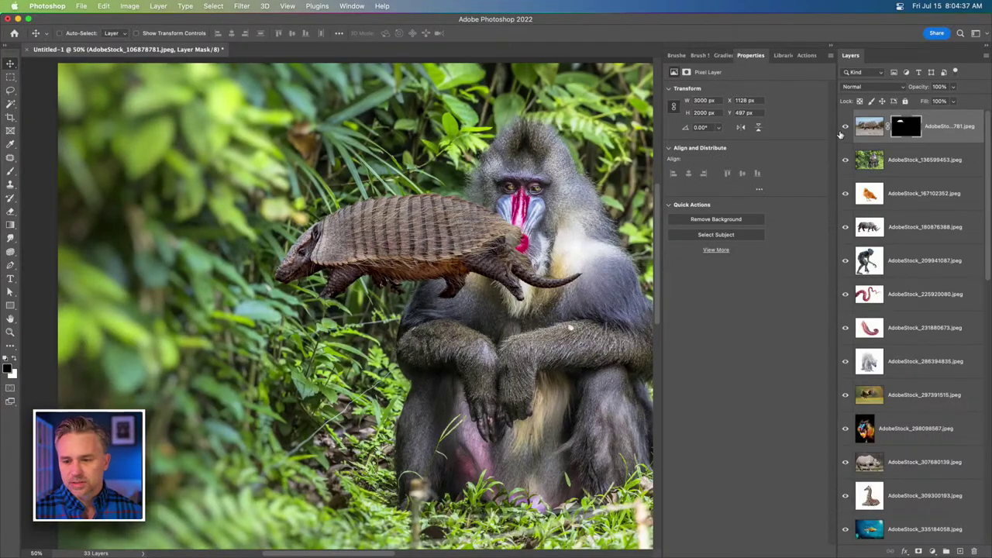
{"action": "left_click", "coordinate": [845, 126]}
{"action": "left_click", "coordinate": [913, 162]}
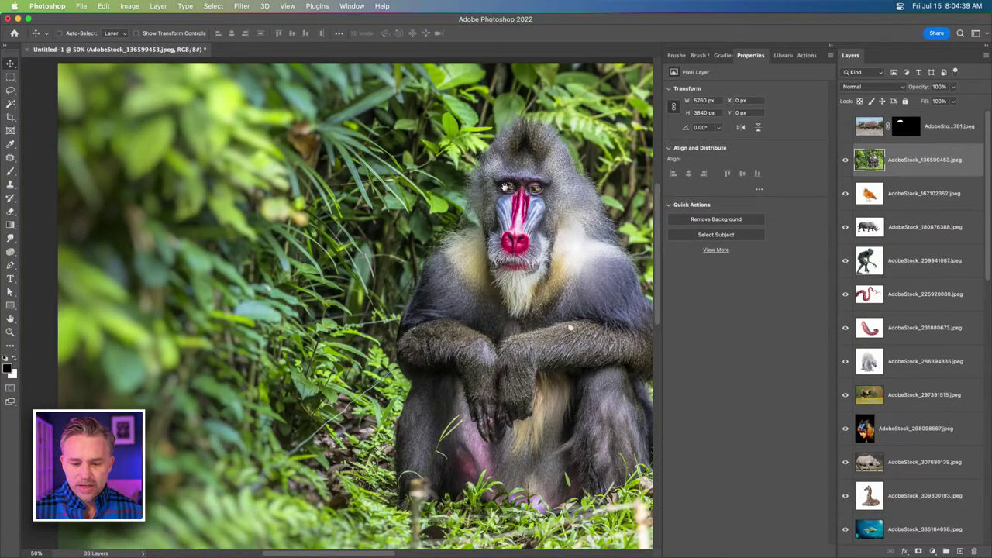
Step: Shift and hide the mandrill, then move the chicken down-right and remove its white background
{"action": "scroll", "coordinate": [405, 145], "scroll_direction": "right", "scroll_amount": 5}
{"action": "scroll", "coordinate": [404, 145], "scroll_direction": "down", "scroll_amount": 2}
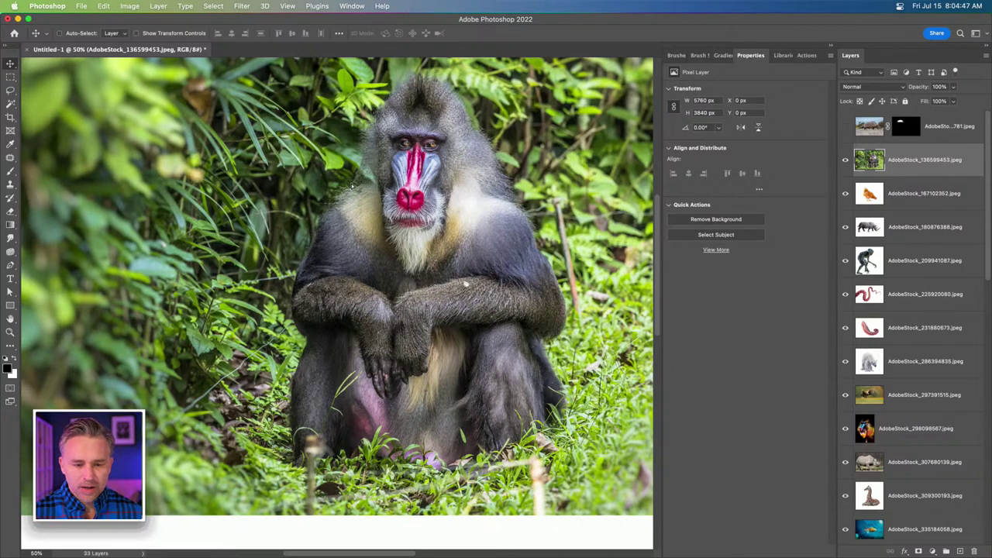
{"action": "mouse_move", "coordinate": [357, 124]}
{"action": "left_mouse_down"}
{"action": "mouse_move", "coordinate": [365, 193]}
{"action": "mouse_move", "coordinate": [258, 182]}
{"action": "left_mouse_up"}
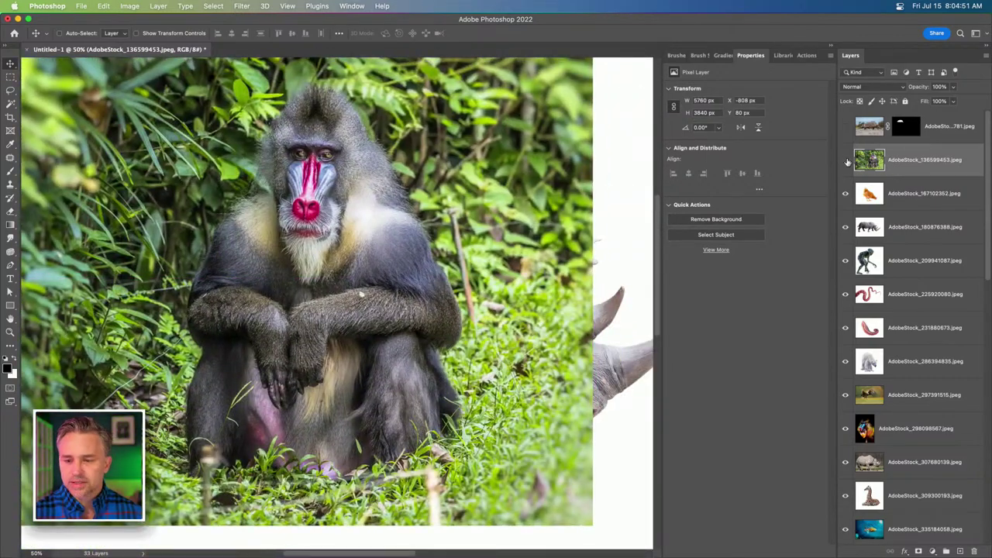
{"action": "left_click", "coordinate": [846, 159]}
{"action": "left_click", "coordinate": [899, 196]}
{"action": "left_click_drag", "start_coordinate": [237, 234], "coordinate": [347, 277]}
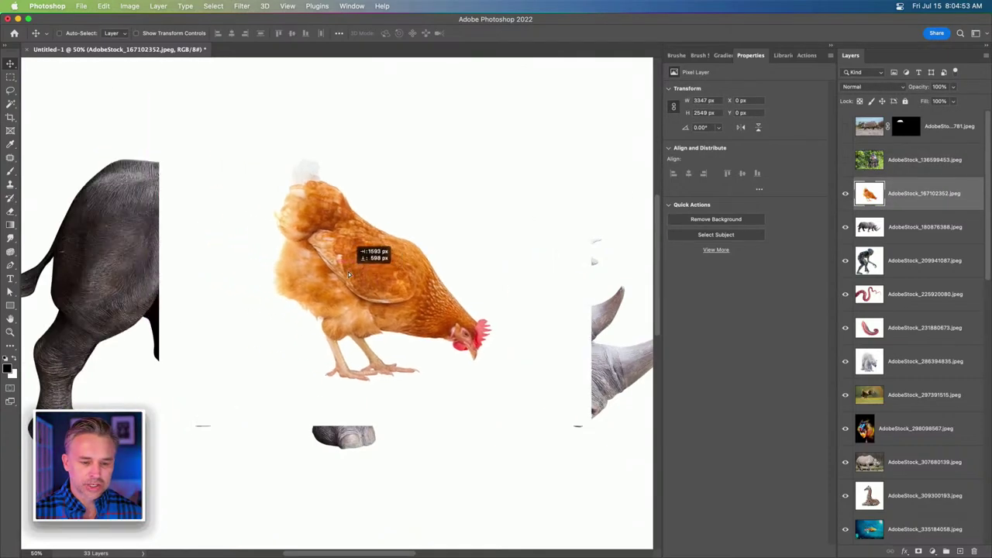
{"action": "left_click", "coordinate": [718, 221]}
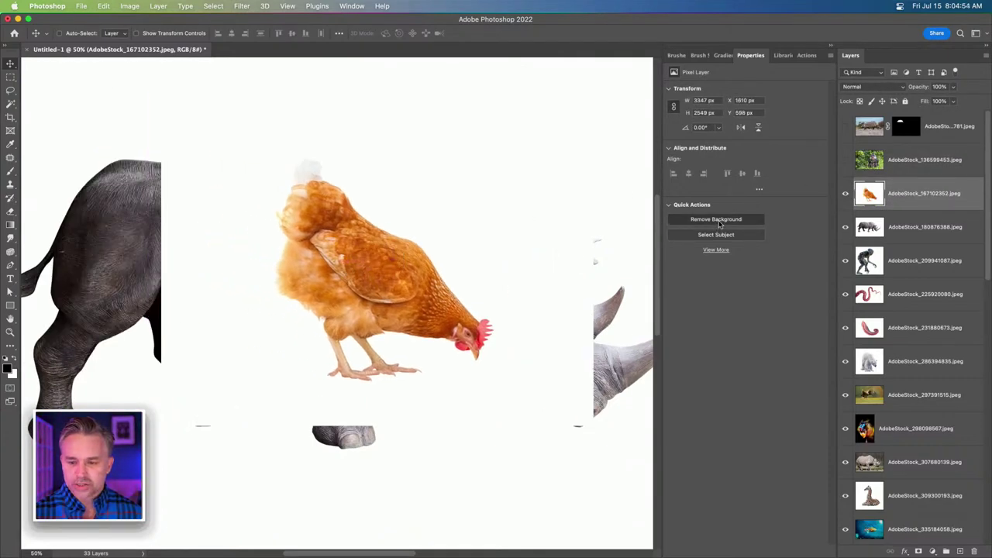
Step: Remove the backgrounds of the rhino, creature, both tentacles and the polar bear
{"action": "left_click", "coordinate": [924, 228]}
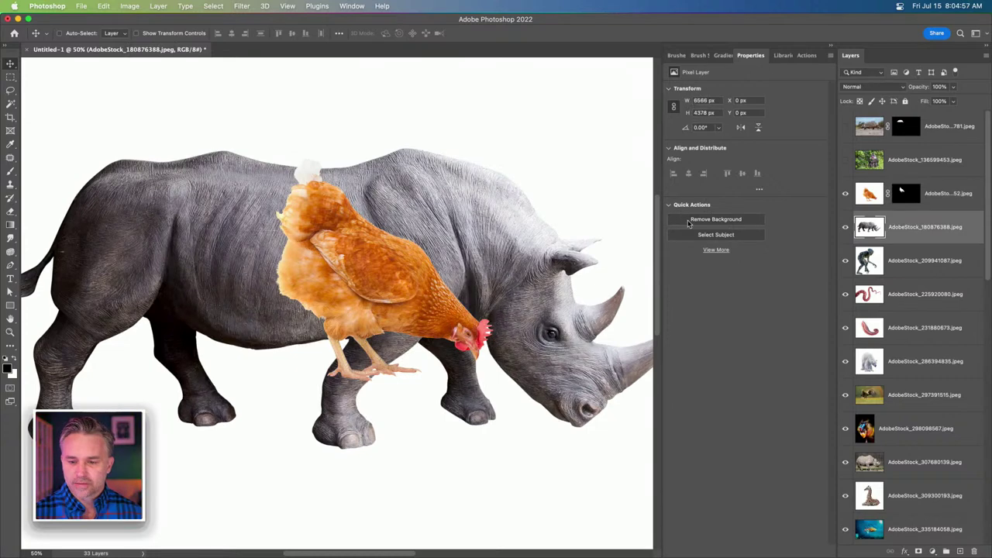
{"action": "left_click", "coordinate": [899, 267]}
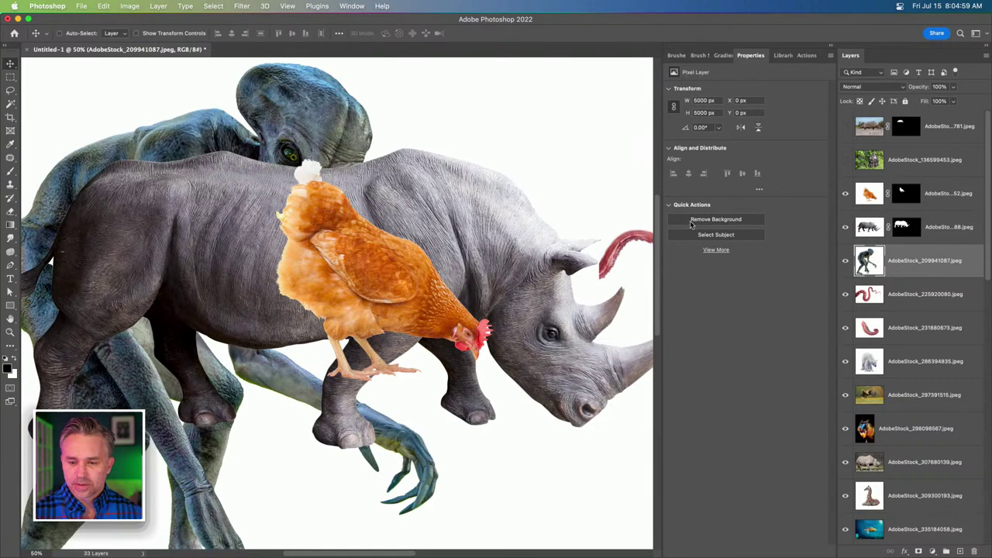
{"action": "left_click", "coordinate": [715, 219]}
{"action": "key", "text": "alt+bracketleft"}
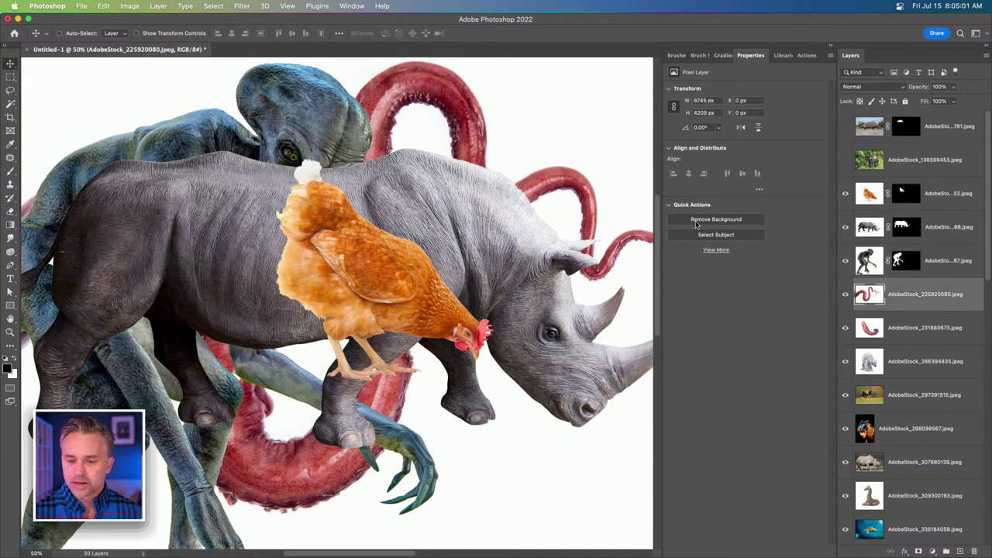
{"action": "left_click", "coordinate": [715, 219]}
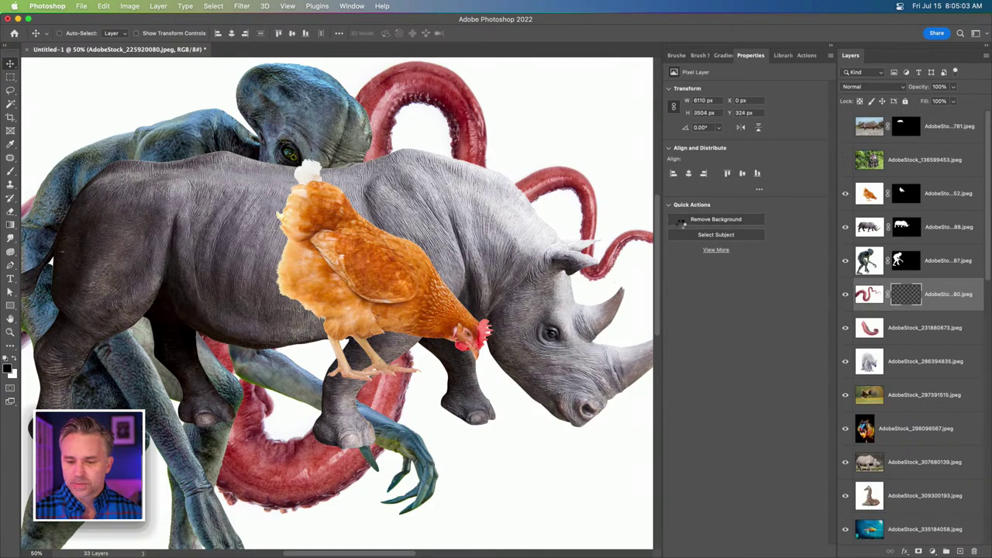
{"action": "key", "text": "alt+bracketleft"}
{"action": "left_click", "coordinate": [890, 361]}
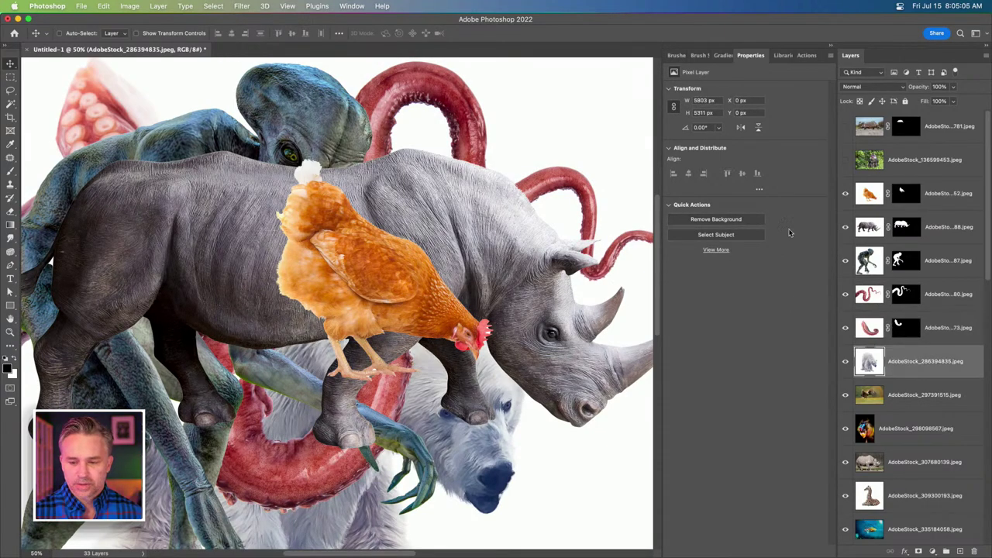
{"action": "left_click", "coordinate": [692, 220]}
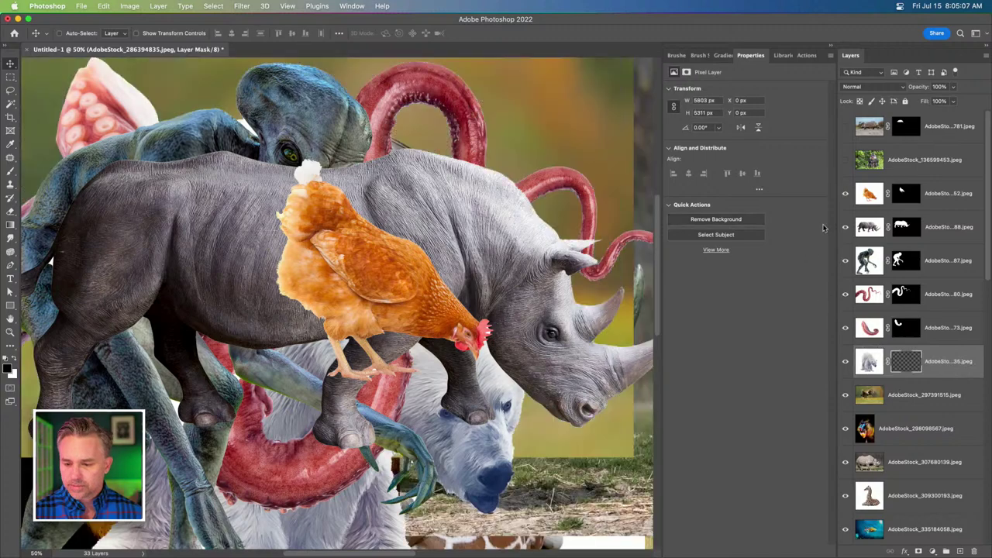
Step: Hide the six finished cut-outs, mask out the mandrill's jungle background, and move it right to reveal the eagle
{"action": "left_click", "coordinate": [914, 175]}
{"action": "left_click_drag", "start_coordinate": [837, 208], "coordinate": [843, 356]}
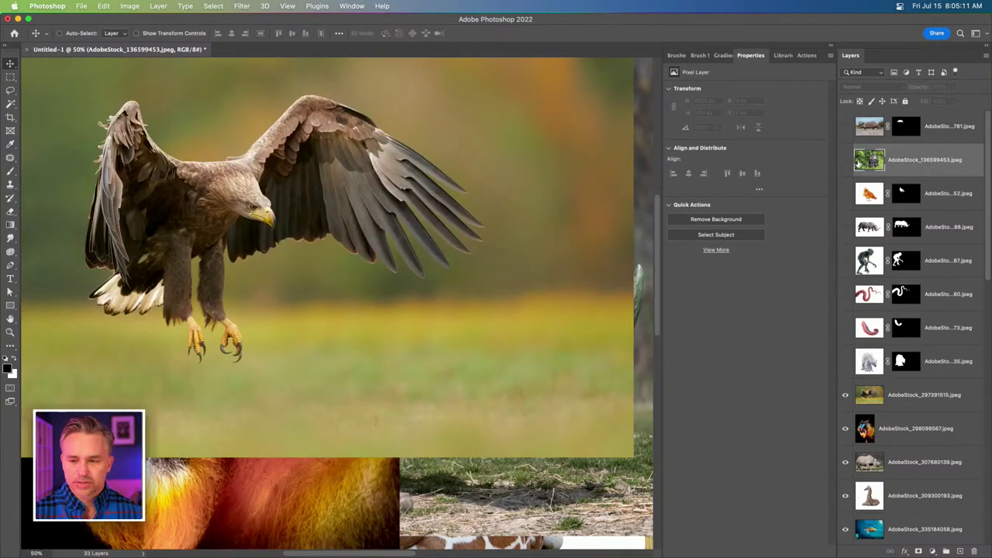
{"action": "left_click", "coordinate": [845, 160]}
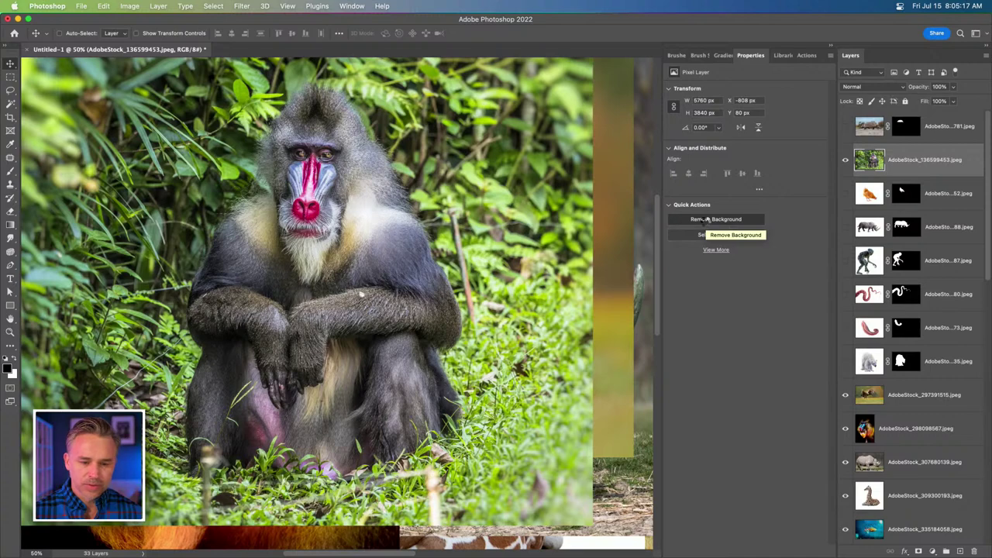
{"action": "left_click", "coordinate": [706, 220]}
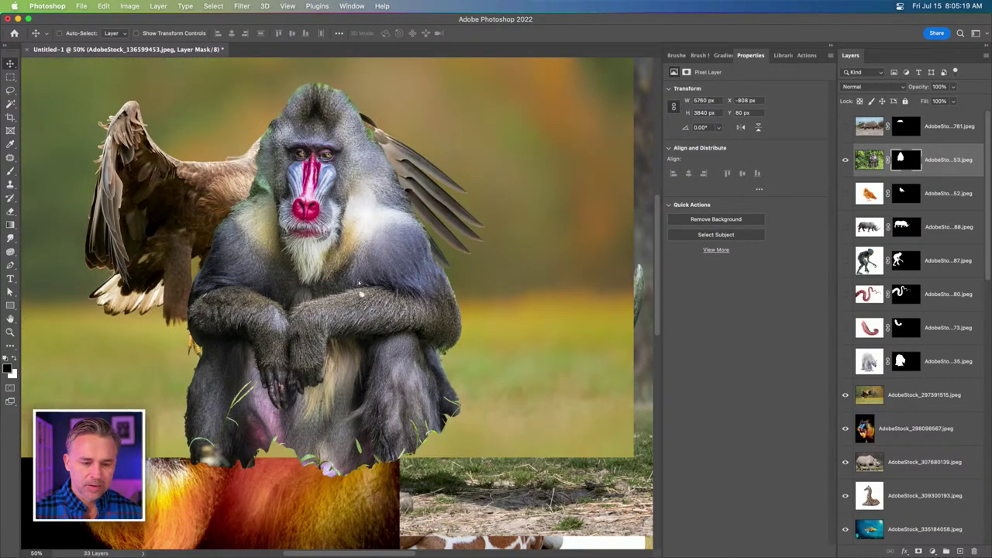
{"action": "mouse_move", "coordinate": [361, 292]}
{"action": "left_mouse_down"}
{"action": "mouse_move", "coordinate": [471, 294]}
{"action": "mouse_move", "coordinate": [448, 284]}
{"action": "left_mouse_up"}
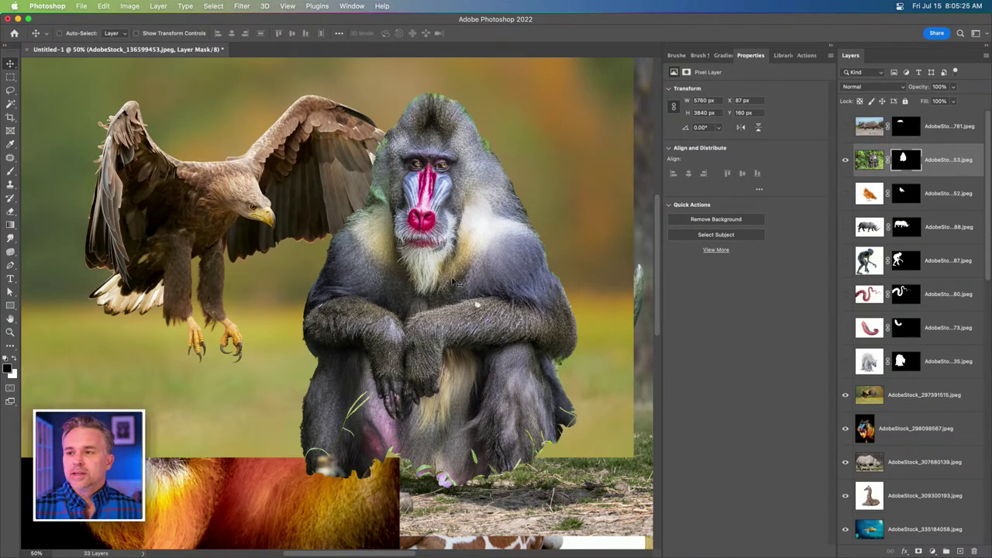
{"action": "left_click", "coordinate": [82, 7]}
{"action": "mouse_move", "coordinate": [91, 238]}
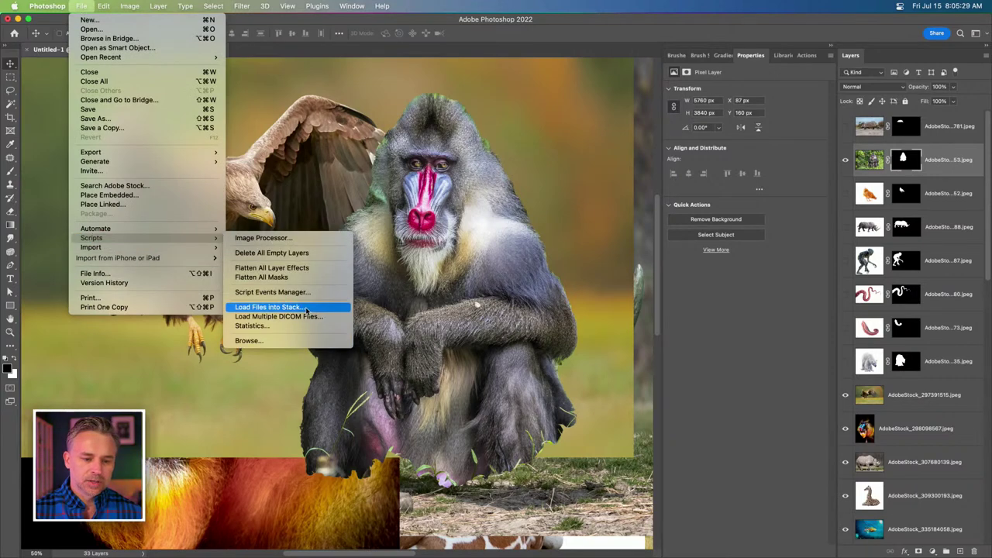
{"action": "left_click", "coordinate": [460, 308]}
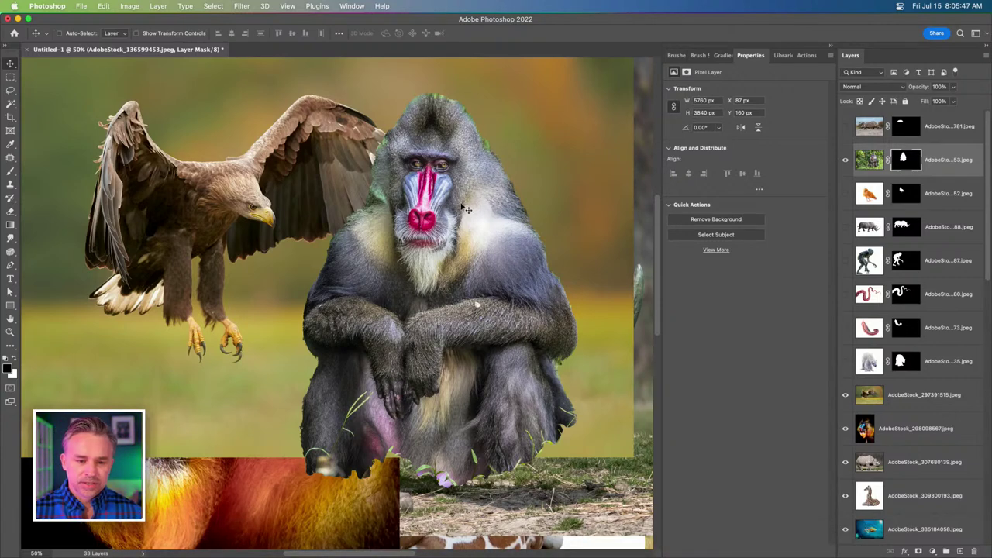
{"action": "key", "text": "super+equal"}
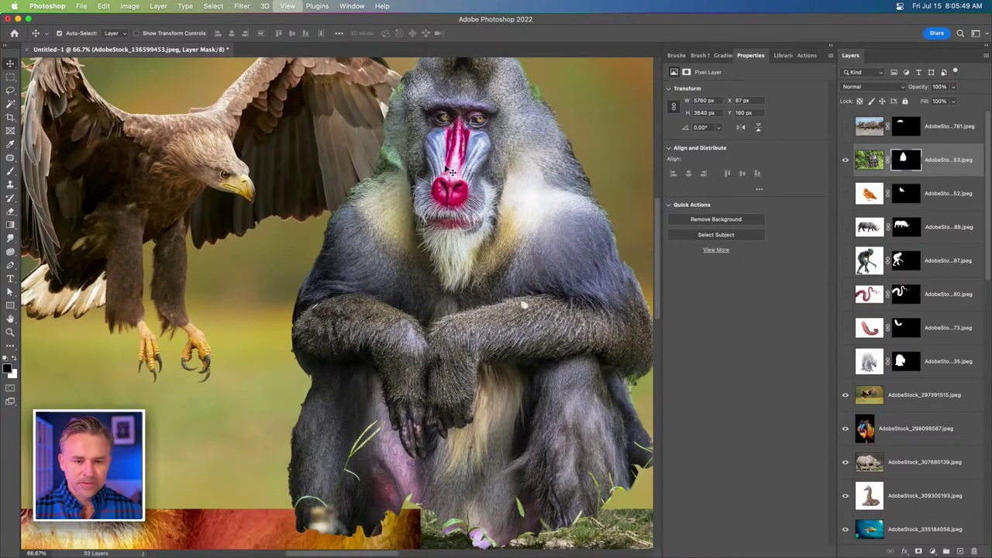
{"action": "key", "text": "super+equal"}
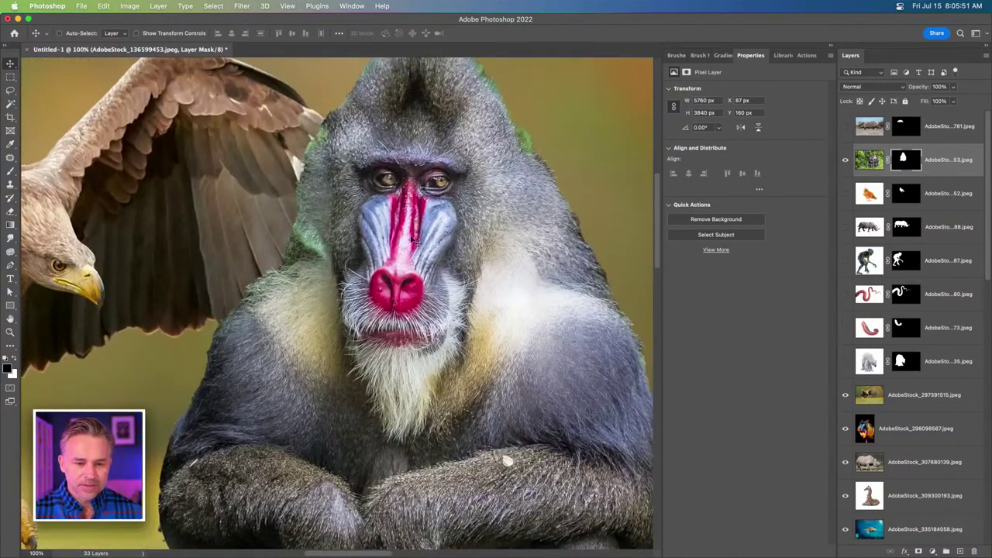
{"action": "key", "text": "super+equal"}
{"action": "left_click_drag", "start_coordinate": [410, 216], "coordinate": [335, 375]}
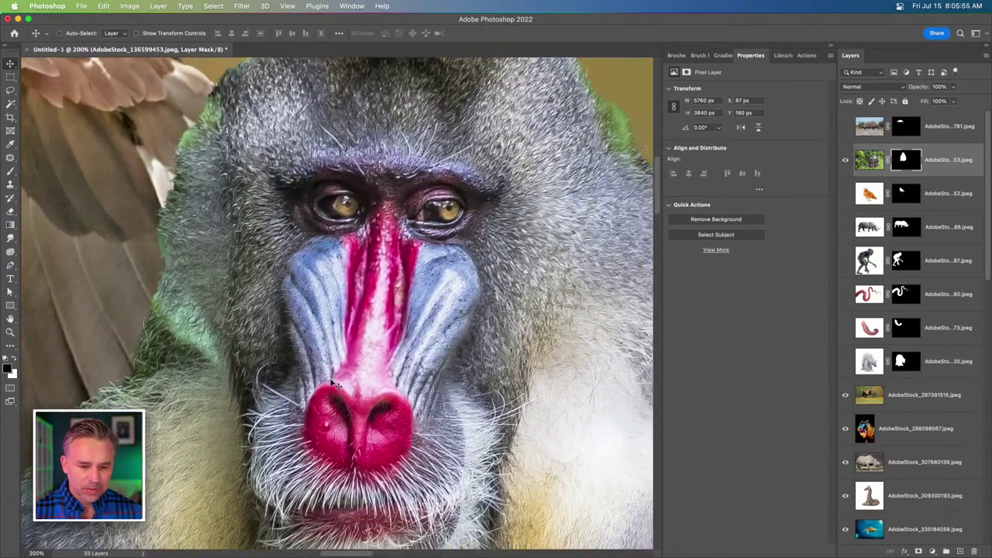
{"action": "key", "text": "super+minus"}
{"action": "key", "text": "super+minus"}
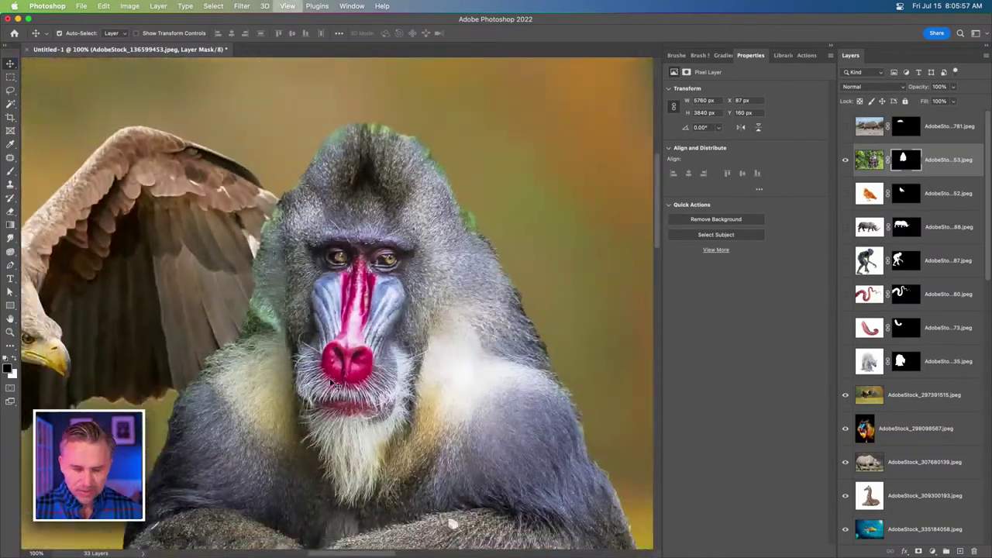
{"action": "key", "text": "super+minus"}
{"action": "left_click_drag", "start_coordinate": [293, 402], "coordinate": [364, 279]}
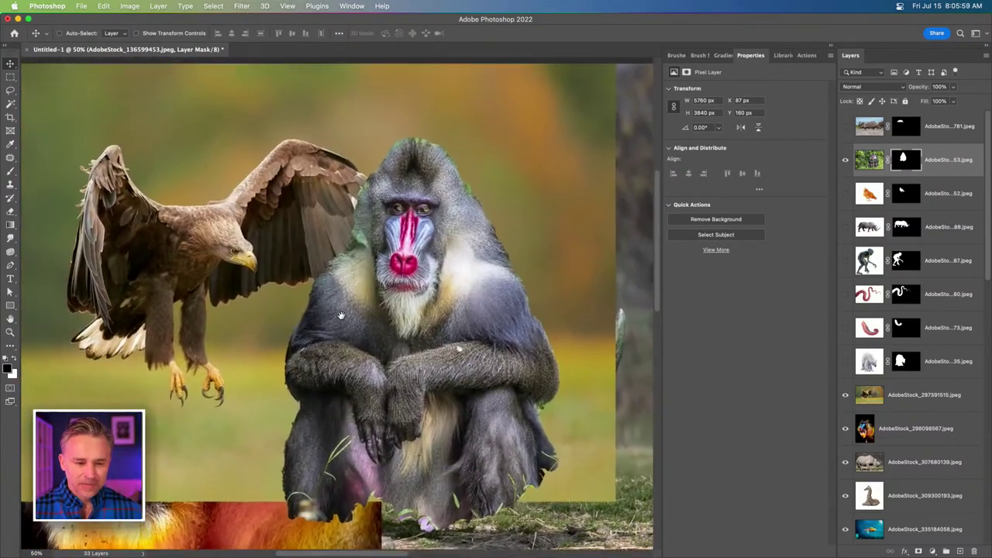
{"action": "key", "text": "super+minus"}
{"action": "scroll", "coordinate": [423, 256], "scroll_direction": "down", "scroll_amount": 5}
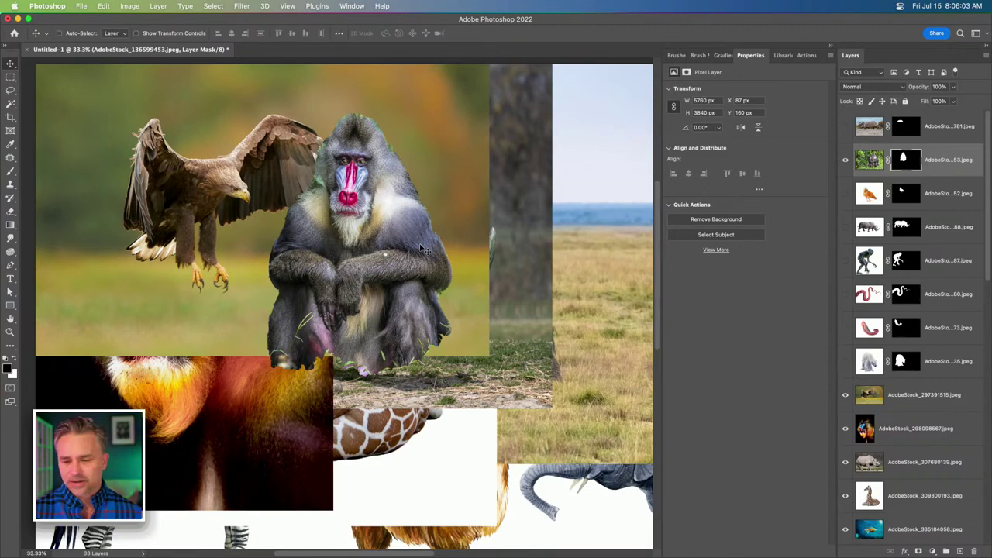
Step: Hide the mandrill, move the eagle down-right, and remove its background
{"action": "left_click", "coordinate": [846, 161]}
{"action": "left_click", "coordinate": [917, 391]}
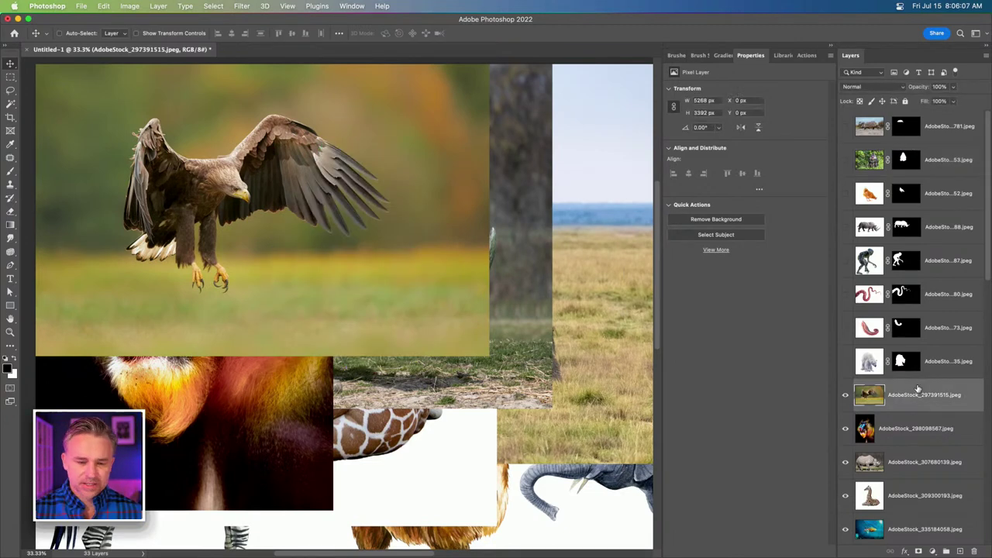
{"action": "left_click_drag", "start_coordinate": [147, 177], "coordinate": [249, 254]}
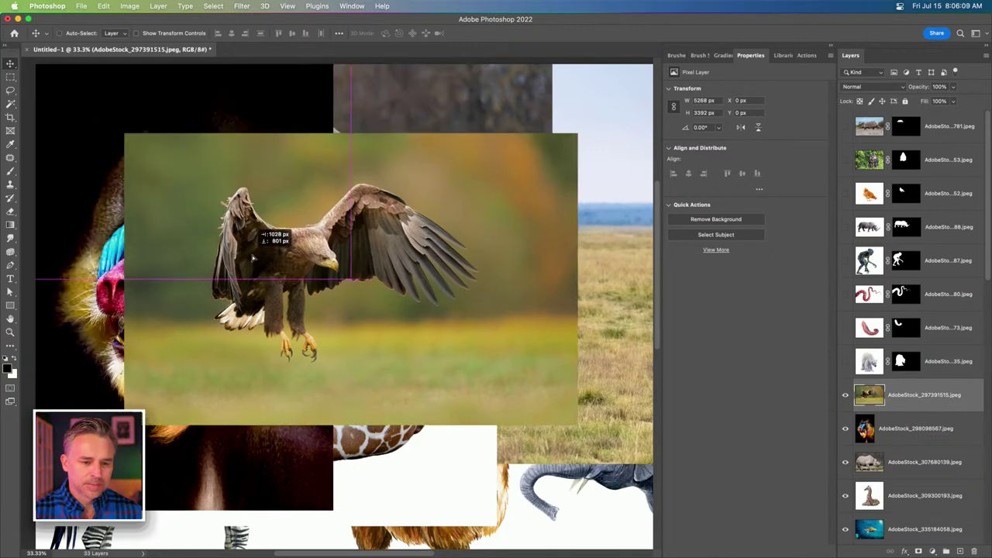
{"action": "left_click", "coordinate": [731, 220]}
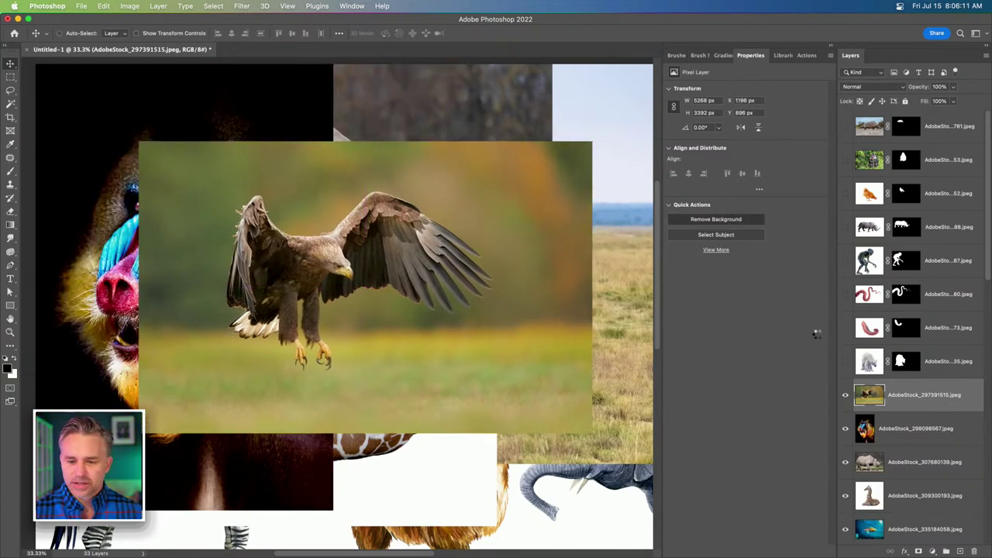
Step: Hide the eagle and delete the colourful mandrill portrait layer
{"action": "left_click", "coordinate": [884, 430]}
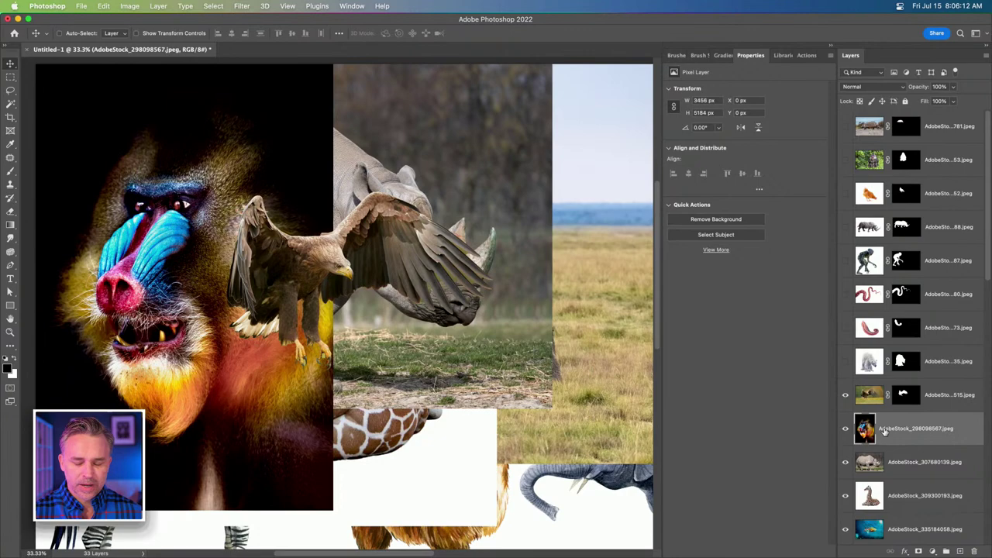
{"action": "left_click", "coordinate": [845, 397]}
{"action": "scroll", "coordinate": [272, 252], "scroll_direction": "down", "scroll_amount": 2}
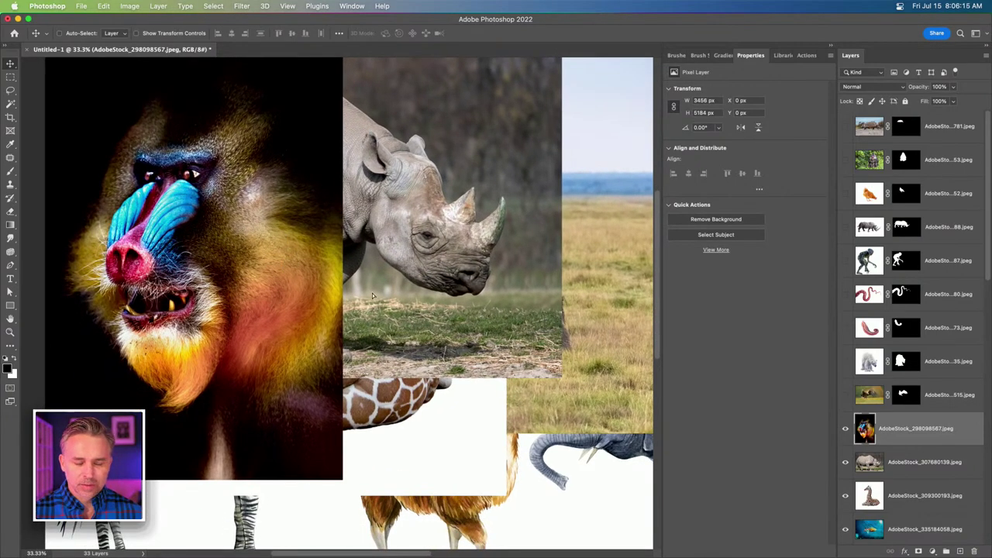
{"action": "left_click_drag", "start_coordinate": [372, 295], "coordinate": [589, 326]}
{"action": "key", "text": "Delete"}
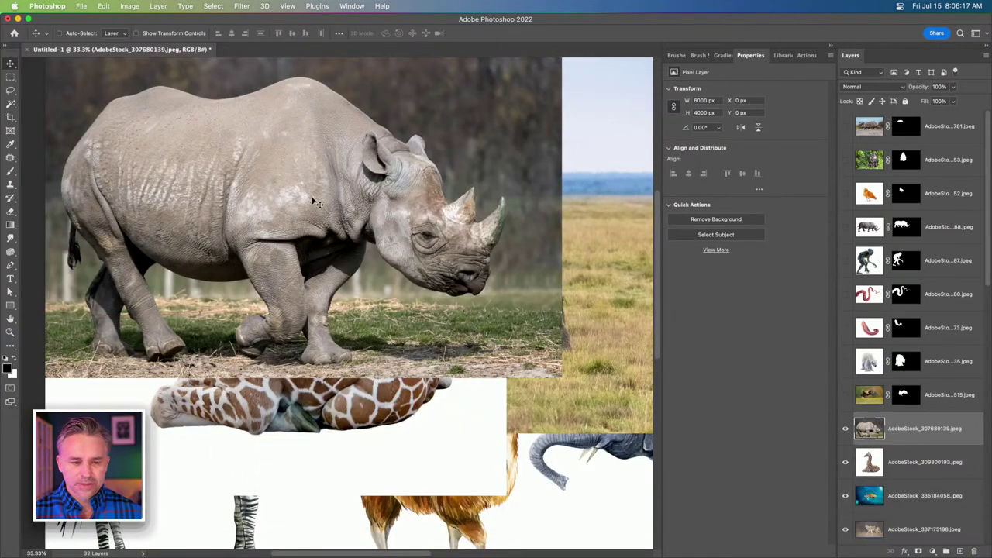
Step: Move the rhino down-right, cut it out of its grassland background, and hide it
{"action": "left_click_drag", "start_coordinate": [287, 188], "coordinate": [383, 272]}
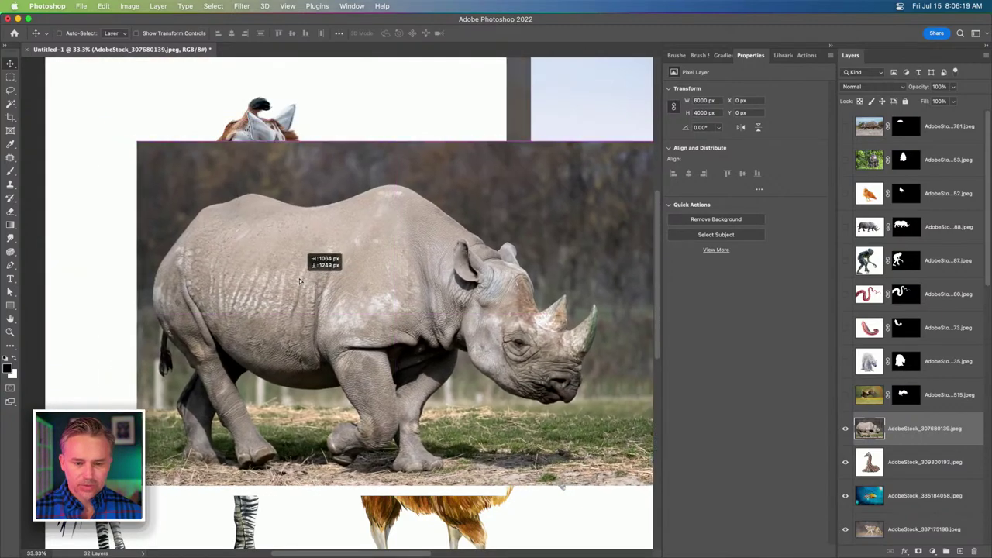
{"action": "left_click", "coordinate": [917, 550]}
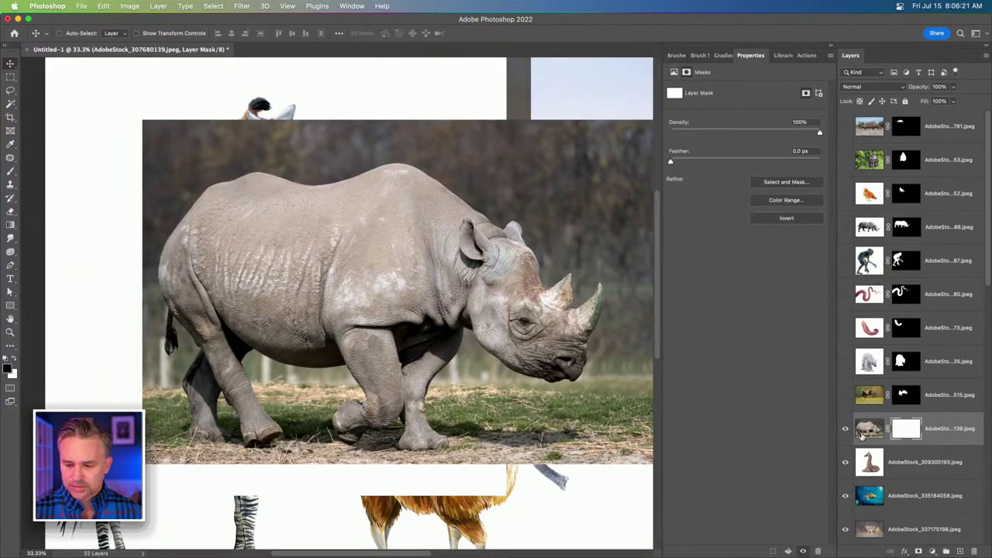
{"action": "left_click", "coordinate": [895, 460]}
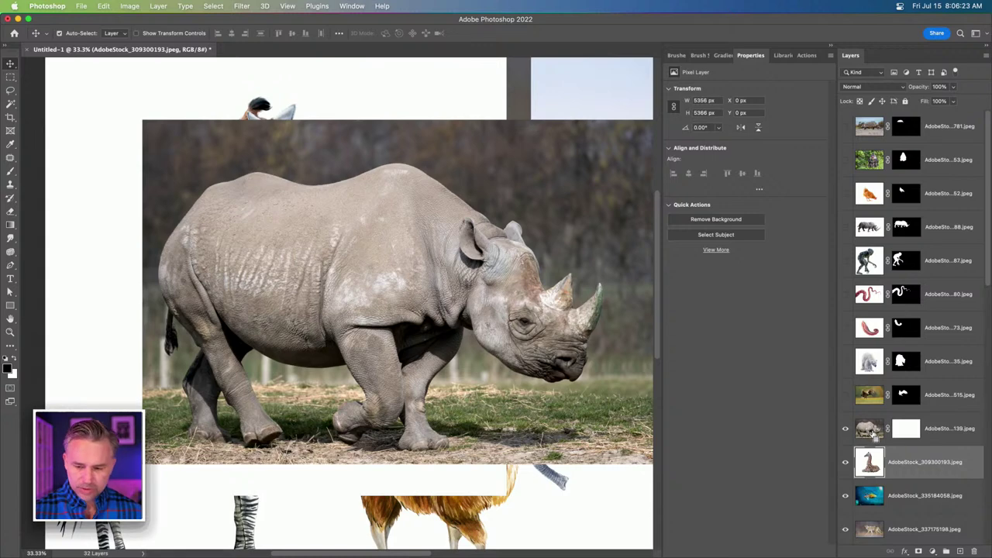
{"action": "key", "text": "ctrl+z"}
{"action": "left_click", "coordinate": [877, 430]}
{"action": "left_click", "coordinate": [715, 219]}
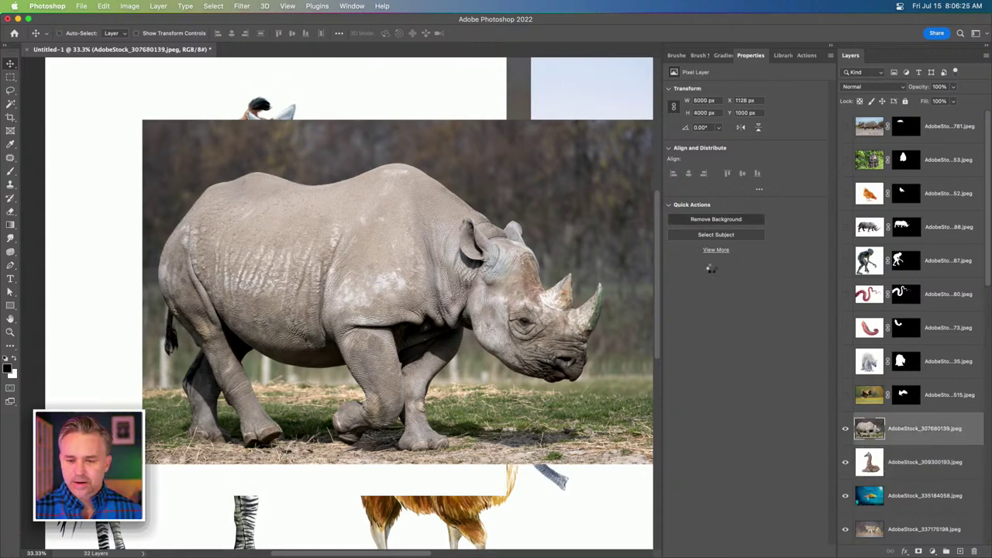
{"action": "left_click", "coordinate": [864, 463]}
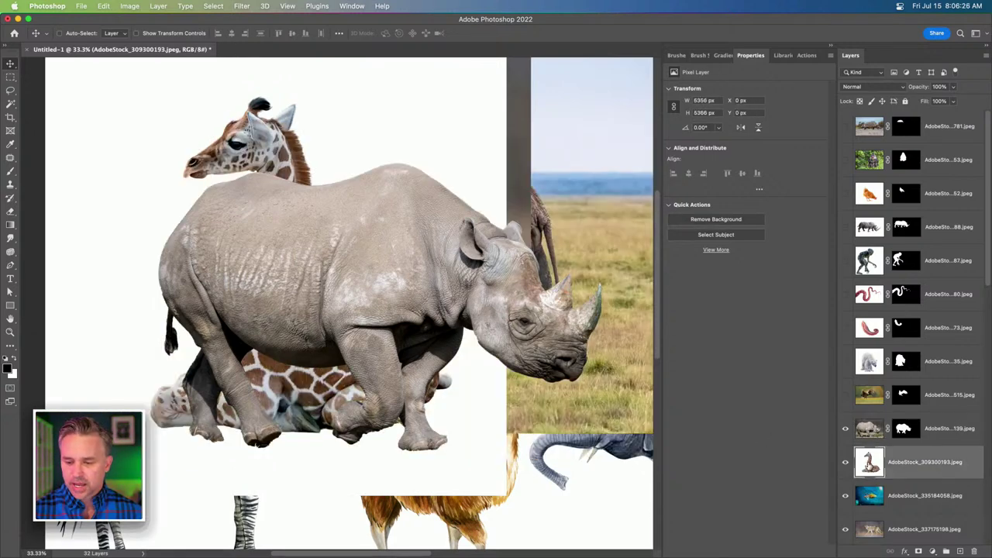
{"action": "left_click", "coordinate": [845, 428]}
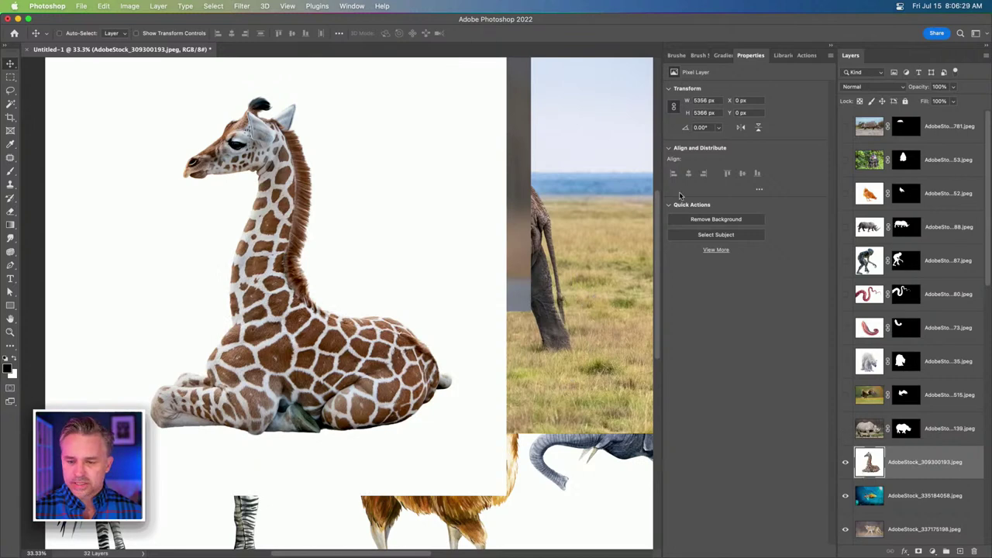
Step: Cut out and hide the giraffe, then center the sea turtle and remove its background
{"action": "left_click", "coordinate": [697, 222]}
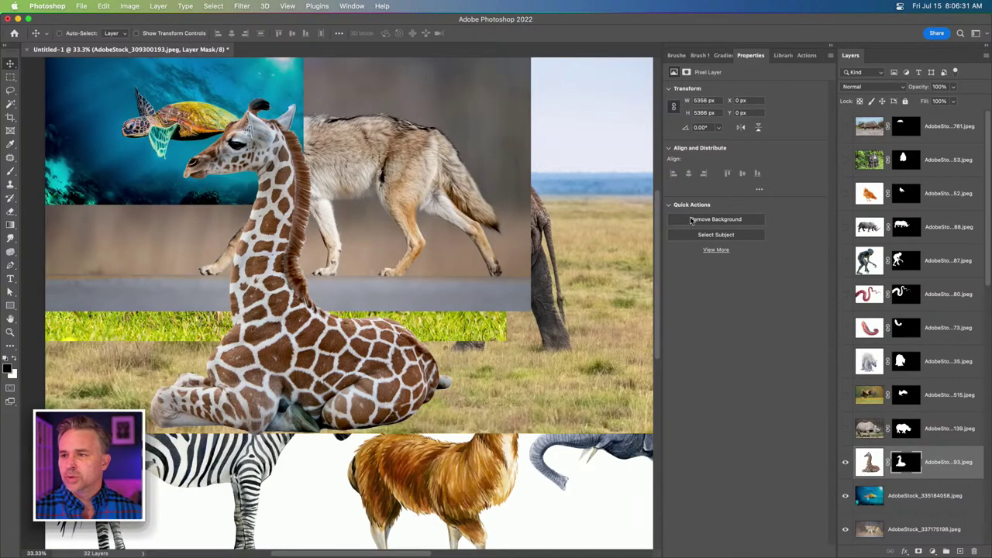
{"action": "left_click", "coordinate": [844, 462]}
{"action": "left_click", "coordinate": [922, 495]}
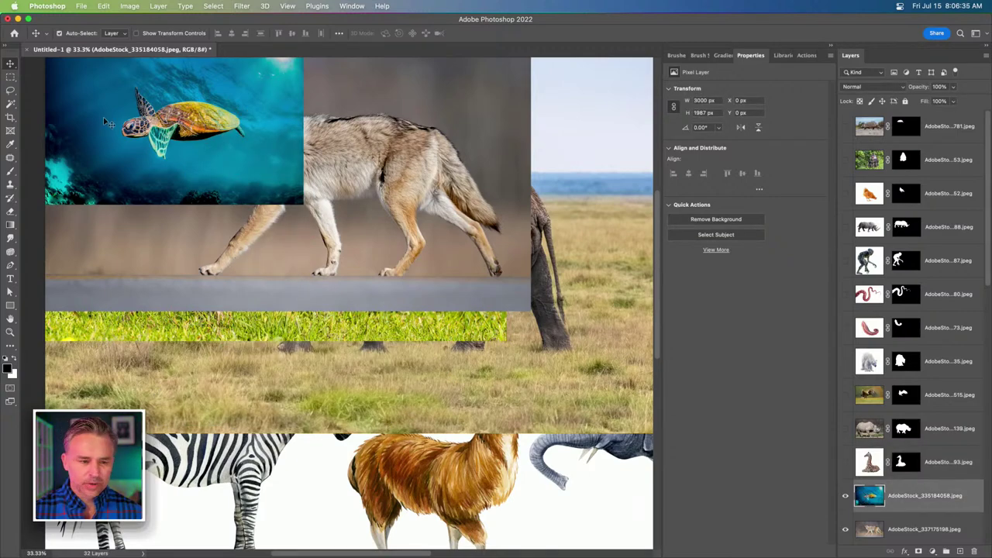
{"action": "left_click_drag", "start_coordinate": [133, 120], "coordinate": [381, 279]}
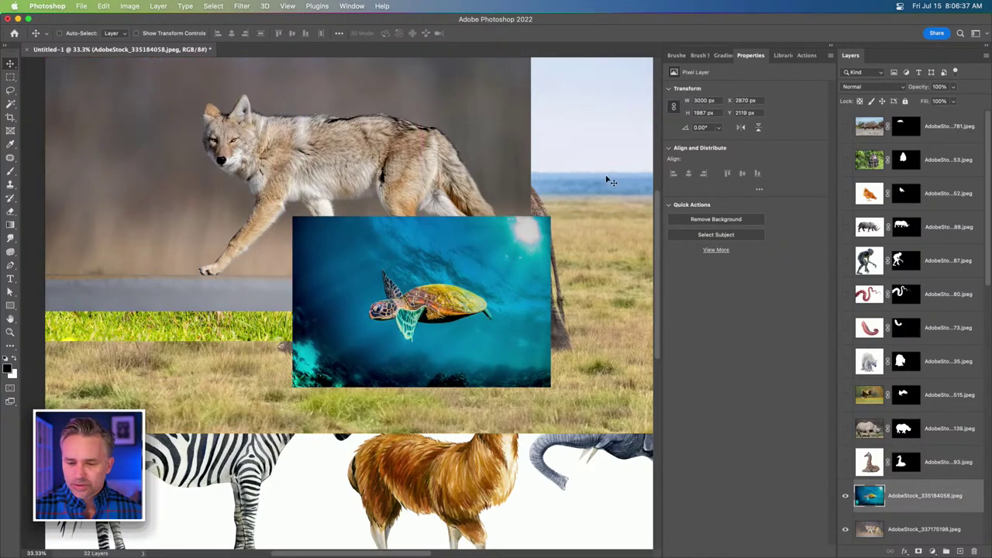
{"action": "left_click", "coordinate": [717, 220]}
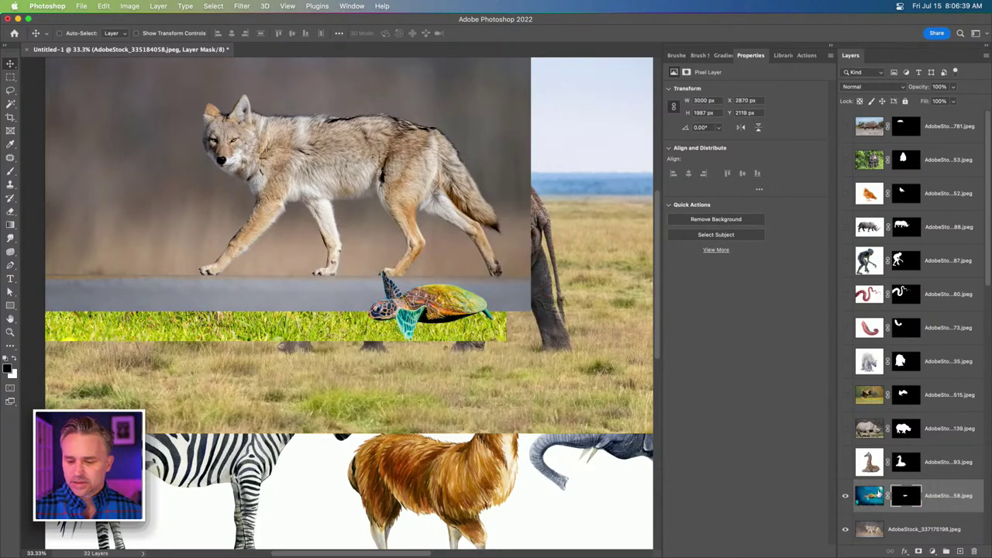
{"action": "scroll", "coordinate": [867, 427], "scroll_direction": "down", "scroll_amount": 5}
{"action": "scroll", "coordinate": [867, 427], "scroll_direction": "down", "scroll_amount": 1}
Step: Hide the turtle, then cut out the coyote, move it lower-right, and hide it
{"action": "left_click", "coordinate": [845, 193]}
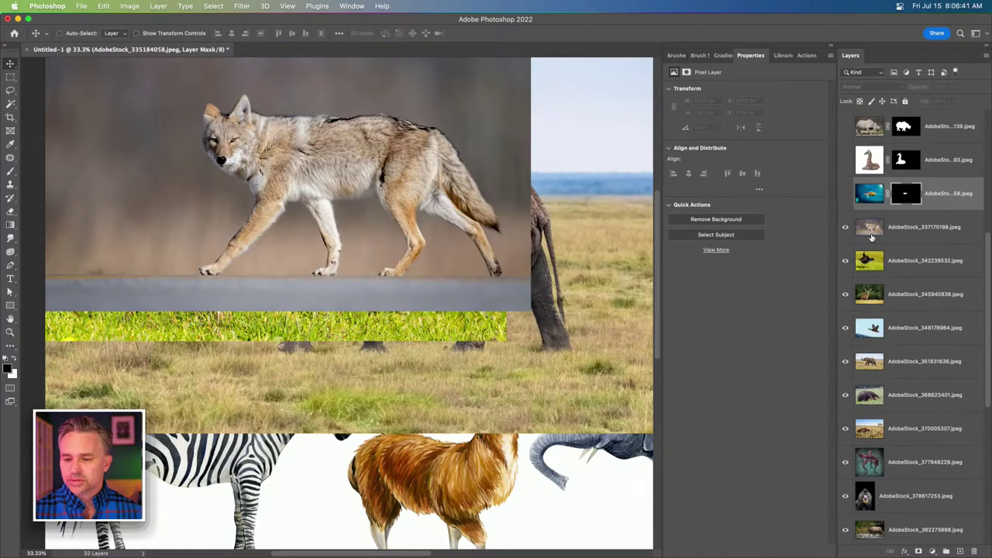
{"action": "left_click", "coordinate": [868, 227]}
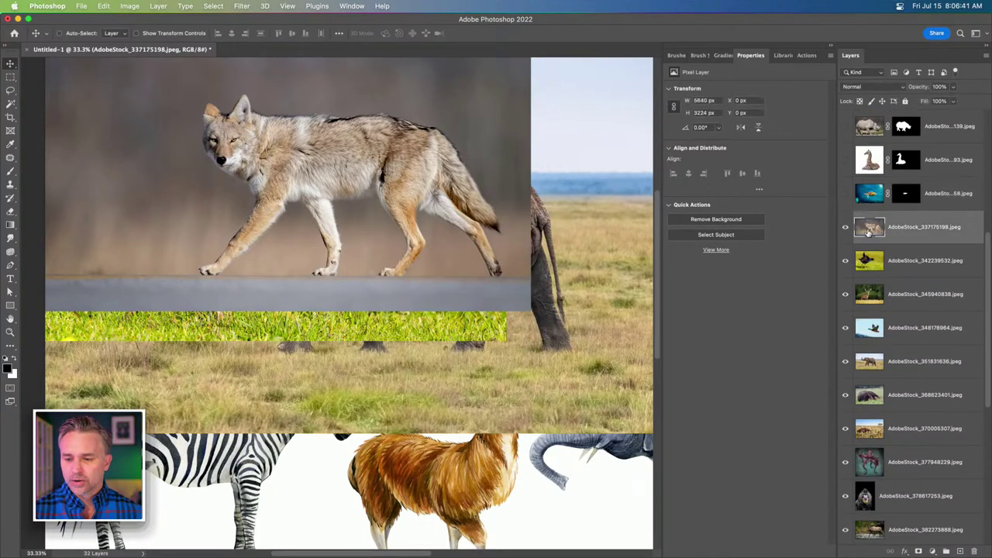
{"action": "left_click", "coordinate": [698, 220]}
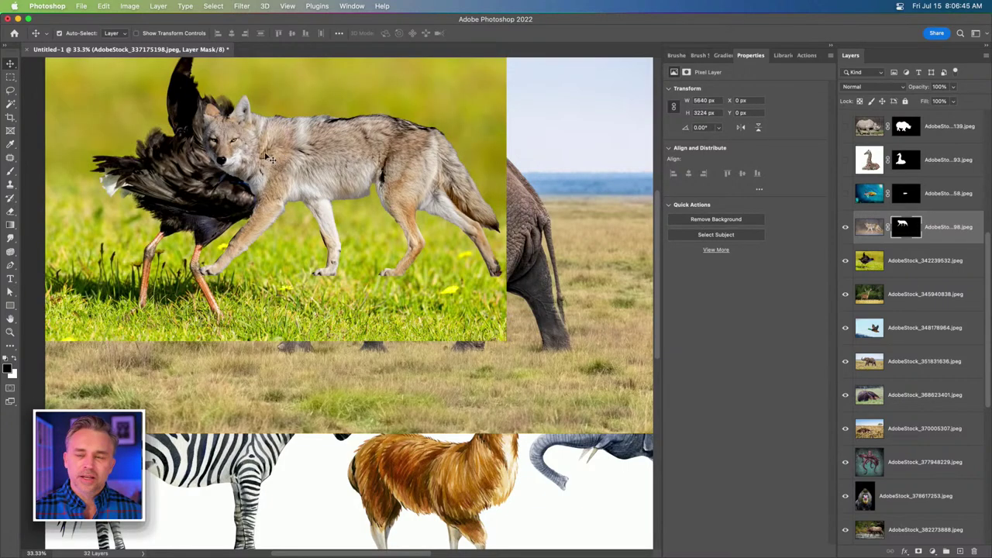
{"action": "left_click_drag", "start_coordinate": [270, 159], "coordinate": [348, 283]}
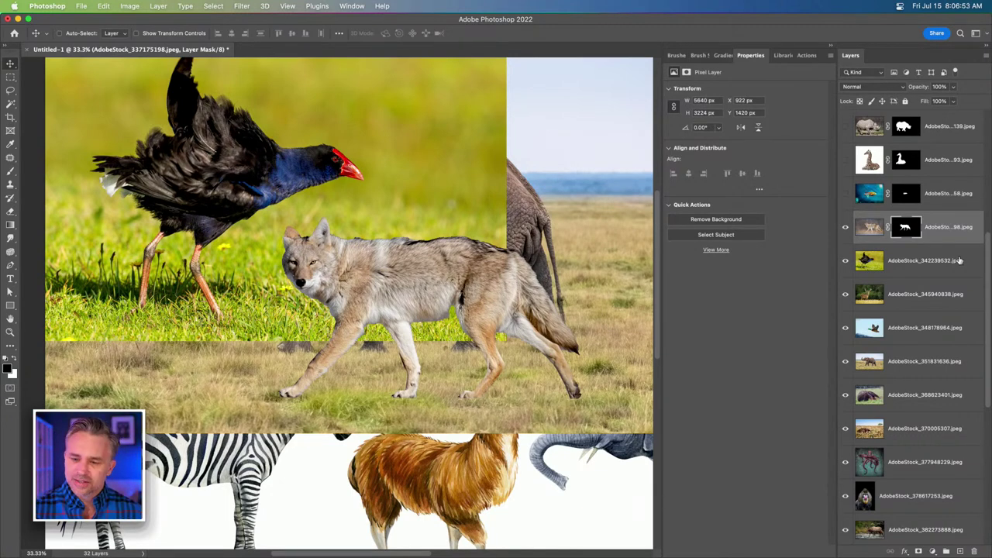
{"action": "left_click", "coordinate": [845, 227]}
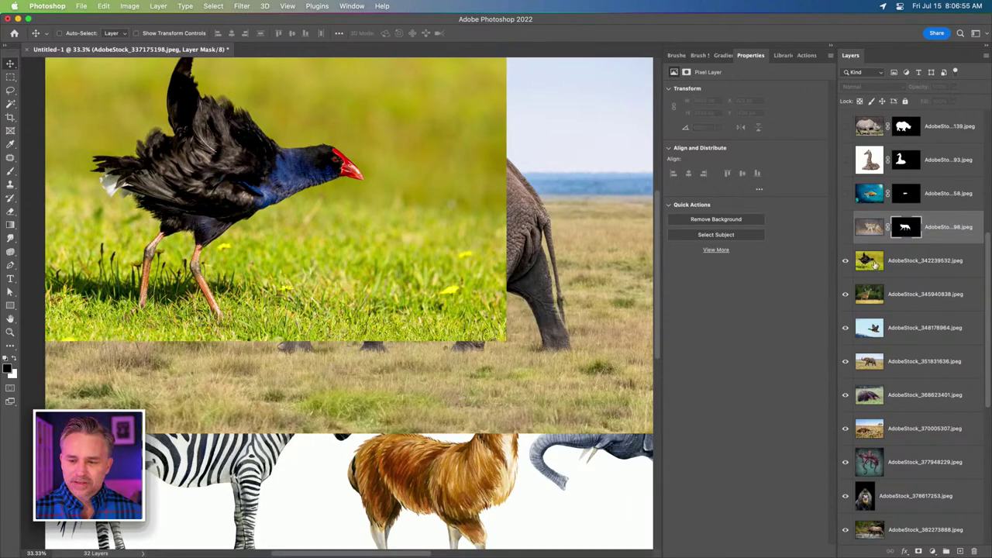
Step: Shift the bird photo right and down and cut the bird out of its background
{"action": "left_click", "coordinate": [872, 263]}
{"action": "left_click_drag", "start_coordinate": [224, 183], "coordinate": [338, 253]}
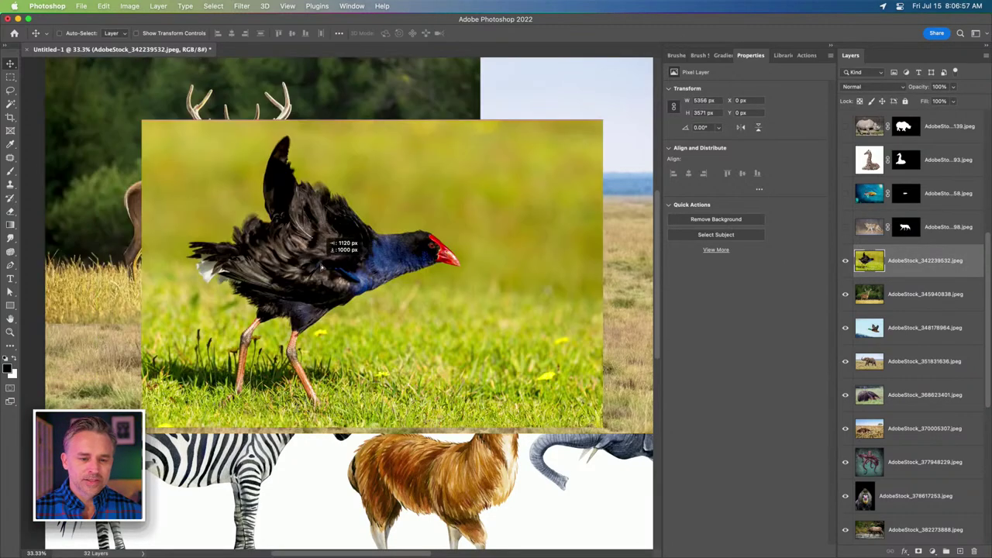
{"action": "left_click", "coordinate": [917, 551]}
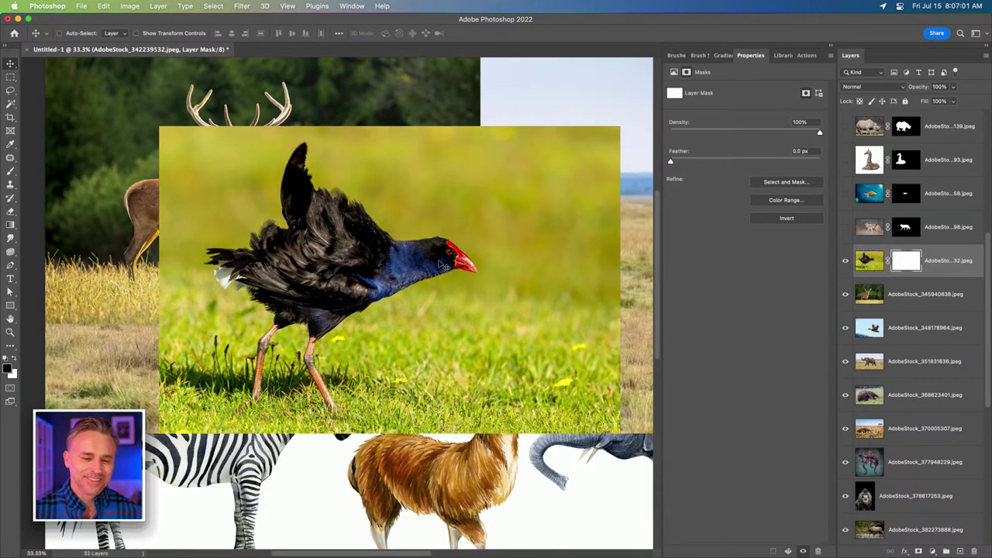
{"action": "key", "text": "ctrl+z"}
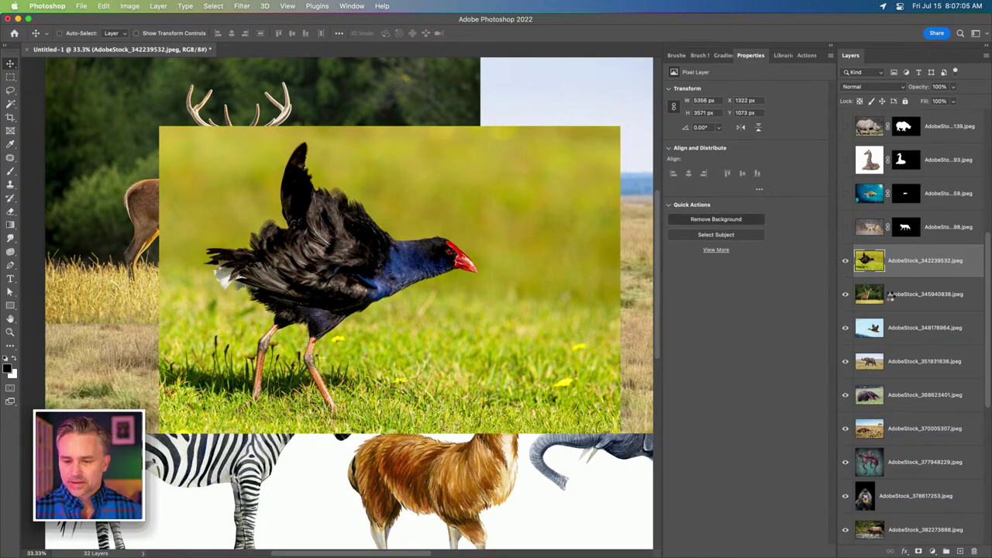
{"action": "left_click", "coordinate": [892, 294]}
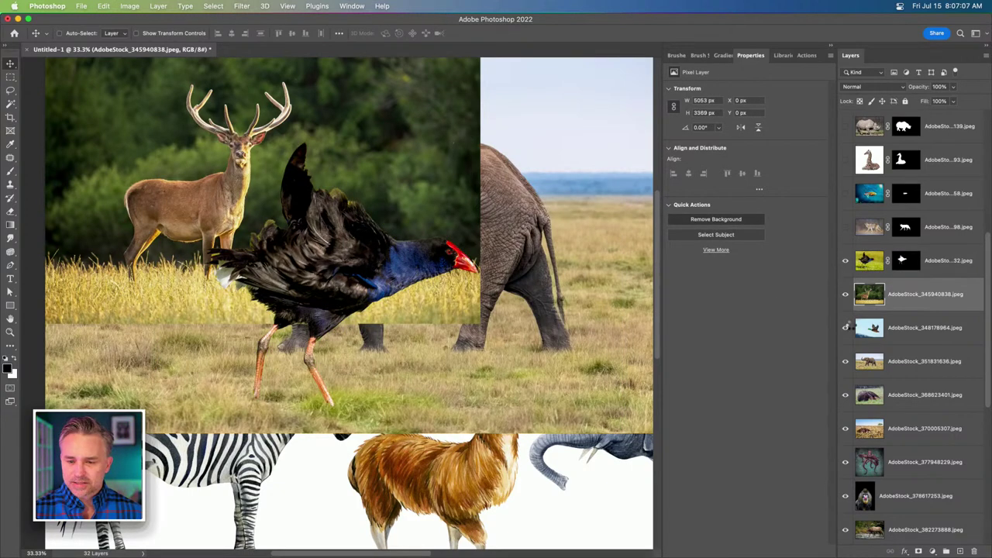
Step: Remove the backgrounds of the deer, flying duck and elephant photos
{"action": "left_click", "coordinate": [715, 219]}
{"action": "key", "text": "alt+bracketleft"}
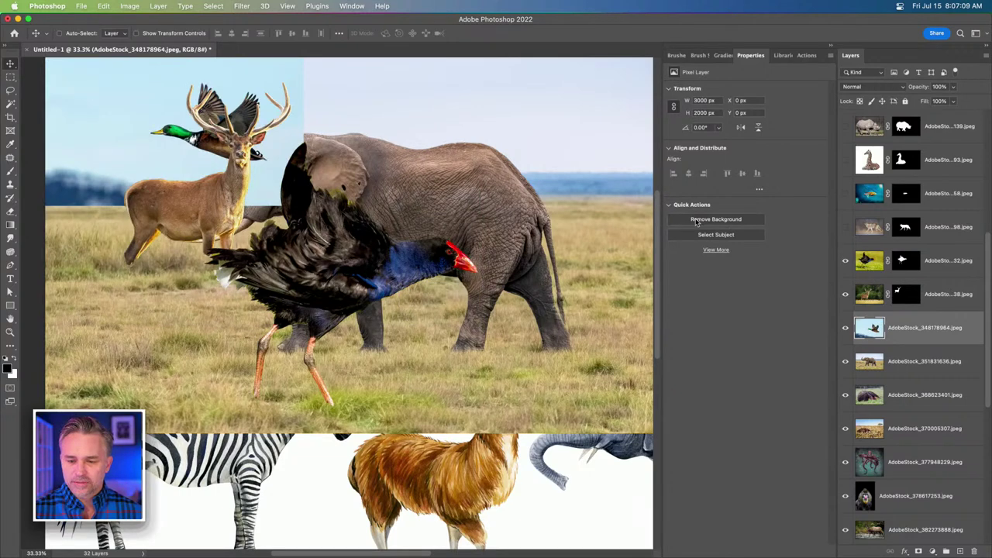
{"action": "left_click", "coordinate": [696, 220]}
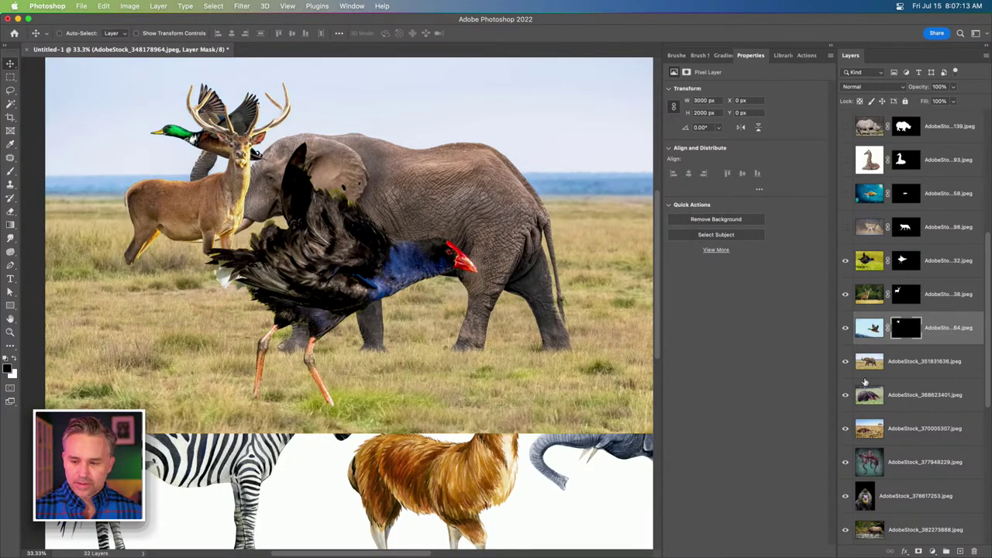
{"action": "key", "text": "alt+bracketleft"}
{"action": "left_click", "coordinate": [705, 219]}
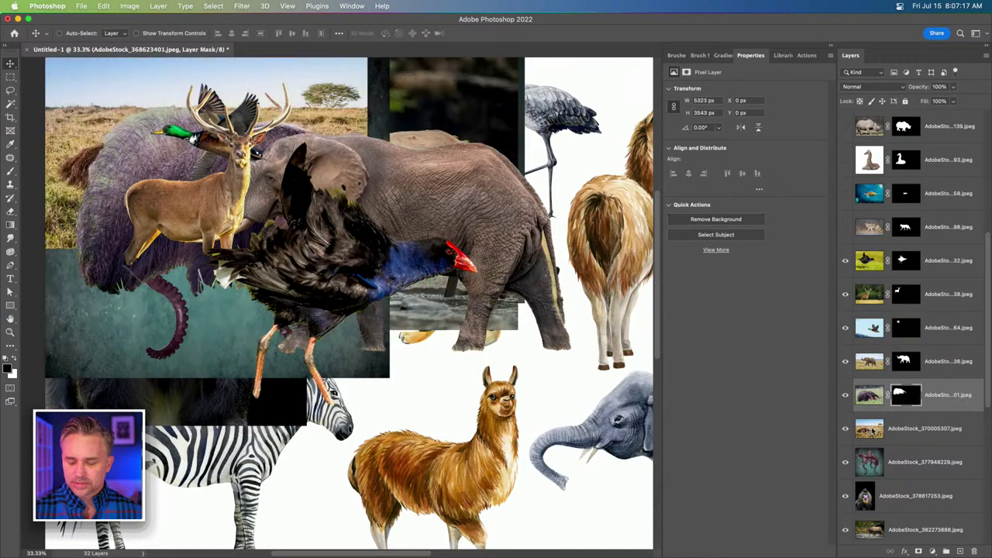
Step: Cut out the next two animal photos and hide all the finished cut-outs
{"action": "left_click", "coordinate": [871, 430]}
{"action": "left_click", "coordinate": [682, 221]}
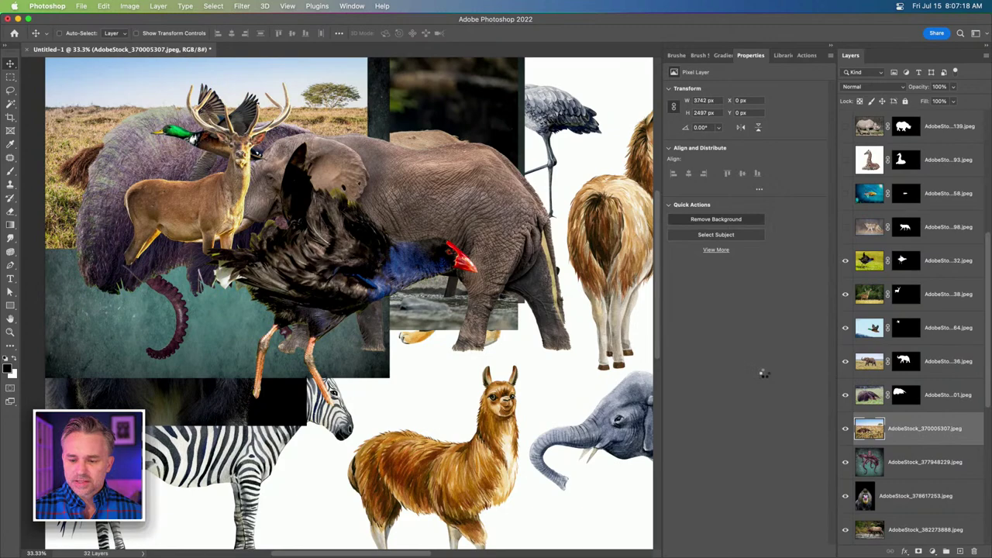
{"action": "left_click", "coordinate": [864, 463]}
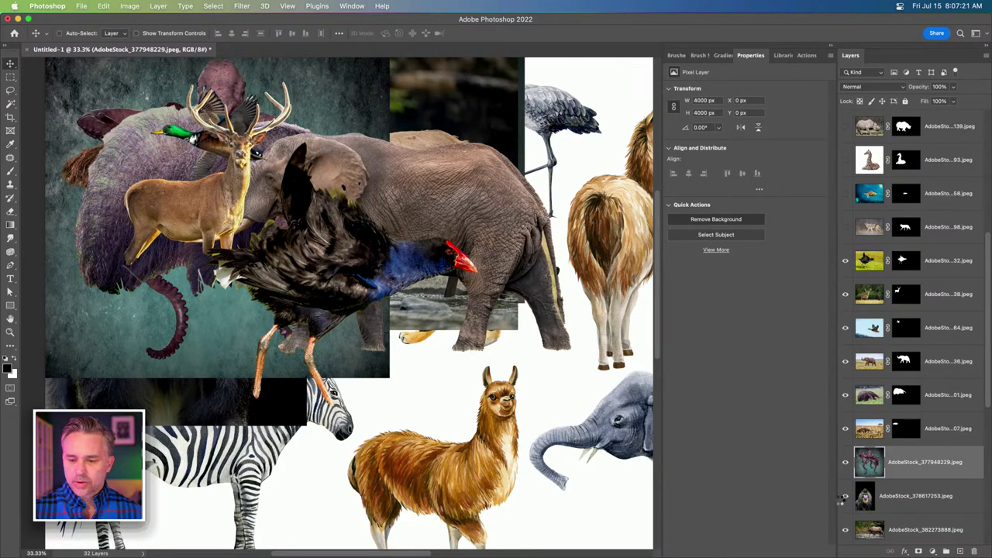
{"action": "left_click", "coordinate": [716, 219]}
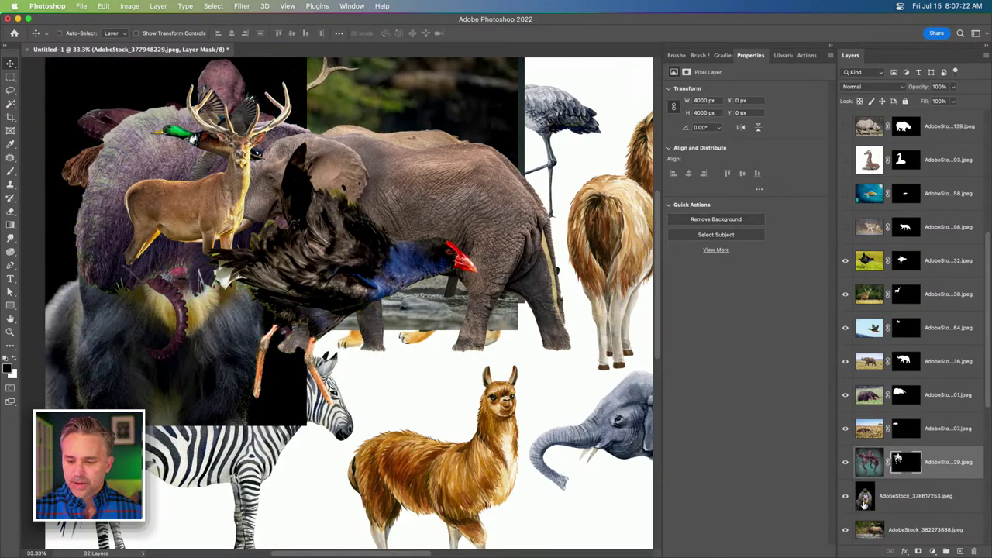
{"action": "left_click", "coordinate": [846, 463]}
{"action": "left_click", "coordinate": [883, 502]}
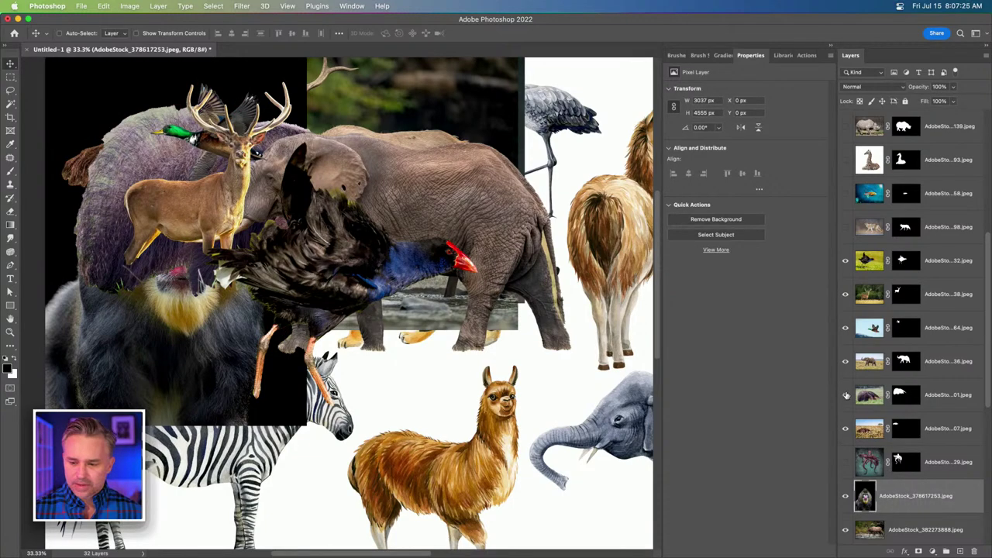
{"action": "left_click_drag", "start_coordinate": [846, 395], "coordinate": [848, 234]}
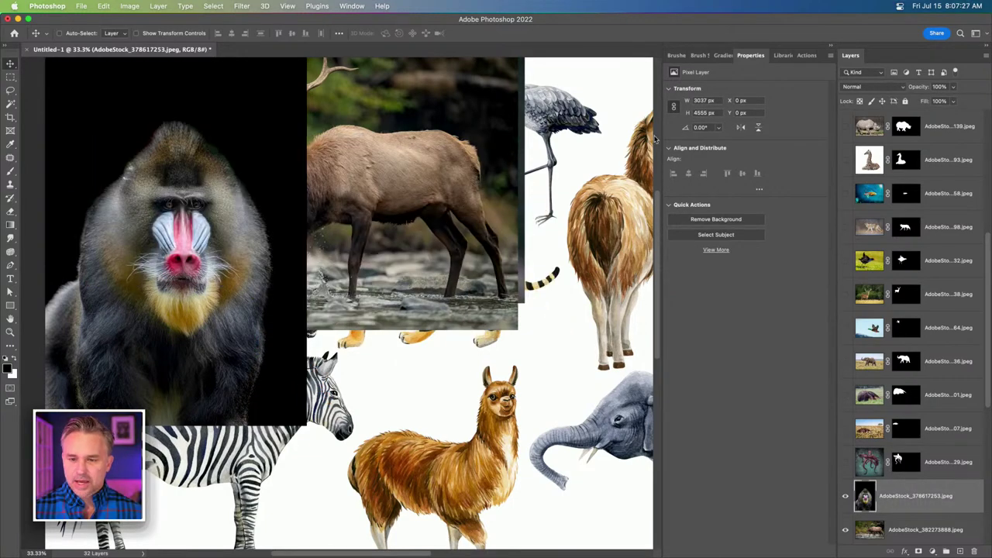
Step: Center and cut out the mandrill and hide it, then cut out the elk and move it down-right
{"action": "mouse_move", "coordinate": [136, 197]}
{"action": "left_mouse_down"}
{"action": "mouse_move", "coordinate": [165, 196]}
{"action": "mouse_move", "coordinate": [377, 274]}
{"action": "left_mouse_up"}
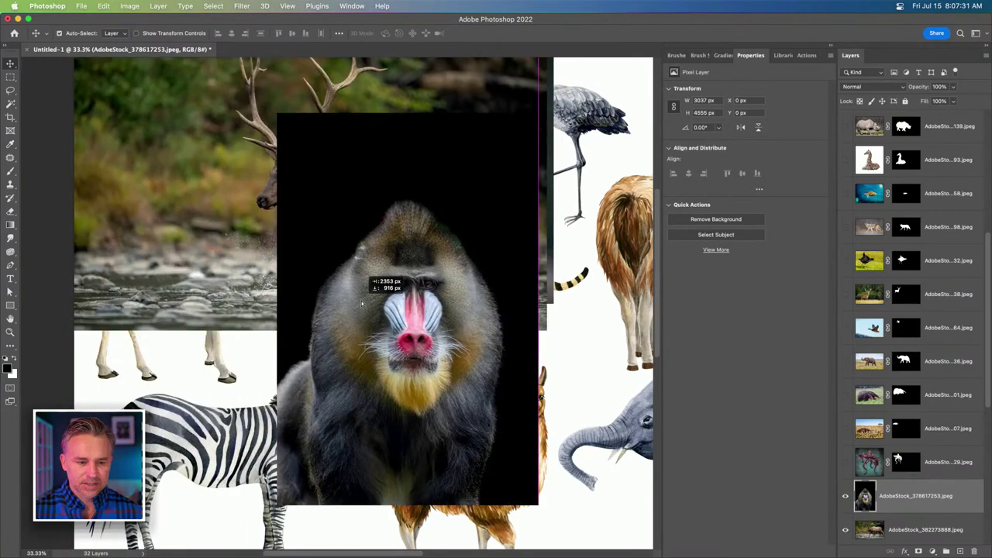
{"action": "left_click", "coordinate": [711, 220]}
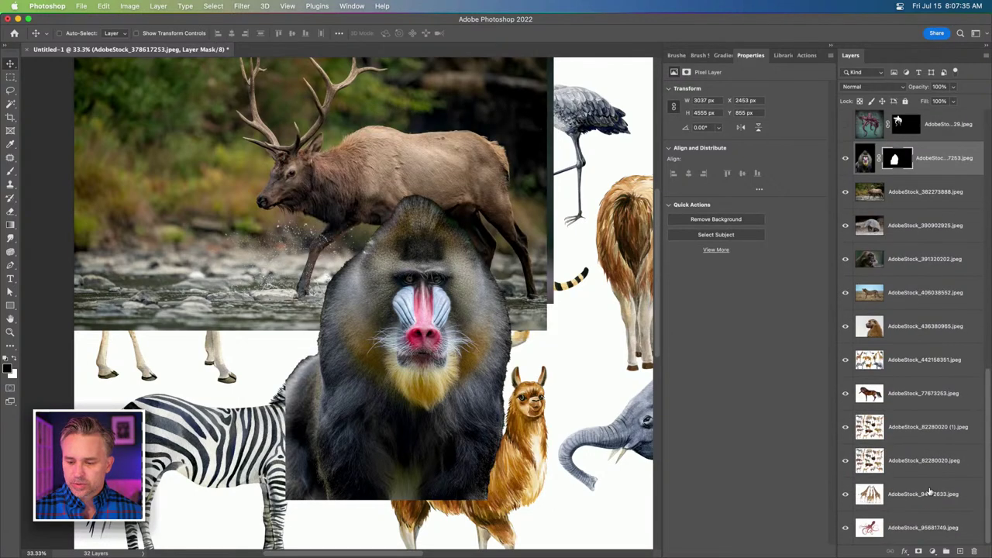
{"action": "left_click", "coordinate": [846, 158]}
{"action": "left_click", "coordinate": [891, 195]}
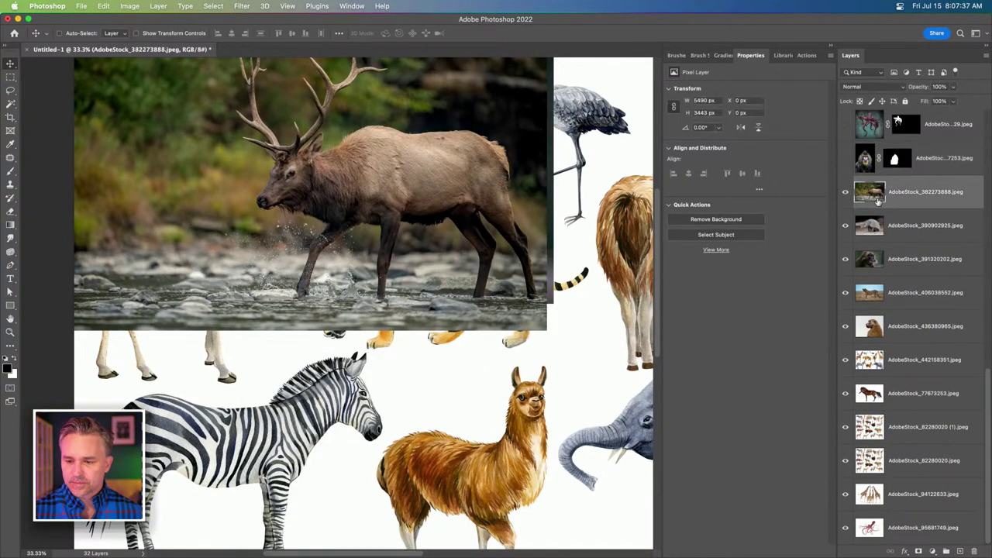
{"action": "left_click", "coordinate": [718, 221]}
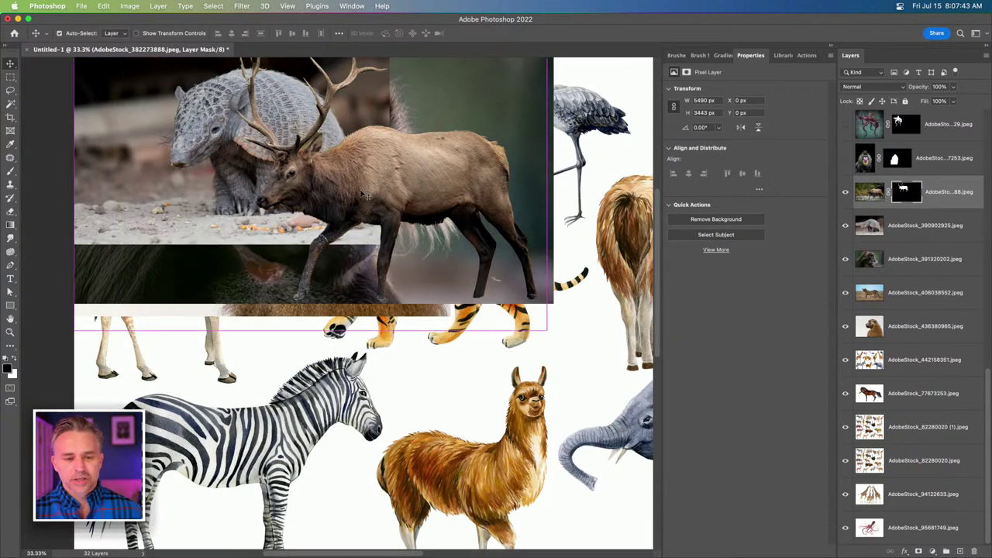
{"action": "mouse_move", "coordinate": [342, 184]}
{"action": "left_mouse_down"}
{"action": "mouse_move", "coordinate": [431, 324]}
{"action": "mouse_move", "coordinate": [426, 334]}
{"action": "left_mouse_up"}
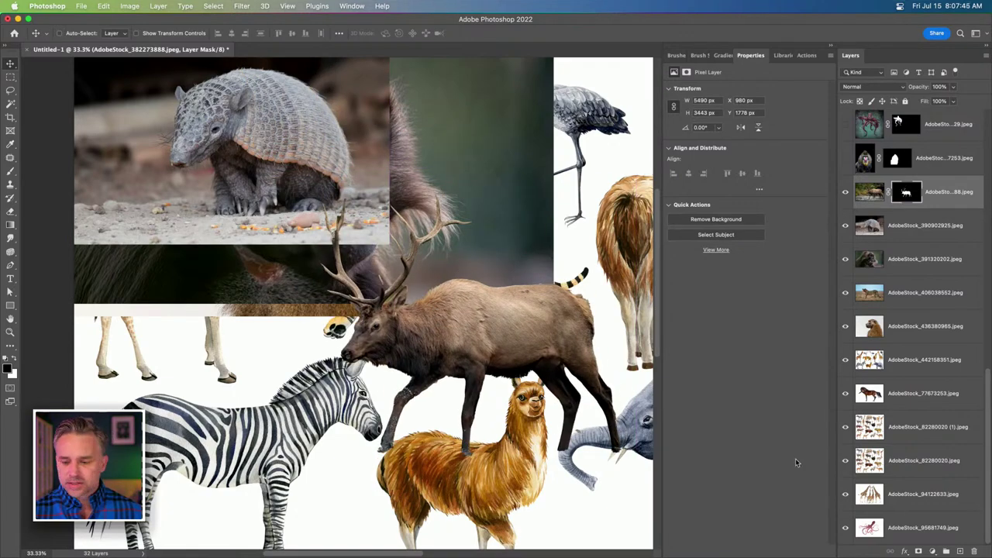
Step: Cut out the armadillo, hide it with the elk, then move the monkey photo and remove its background
{"action": "left_click", "coordinate": [889, 235]}
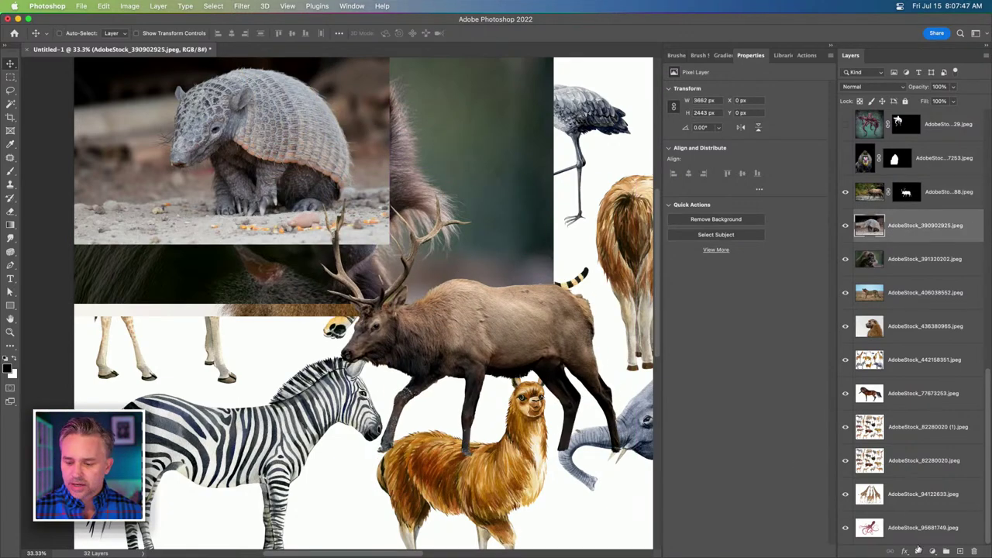
{"action": "left_click", "coordinate": [730, 220]}
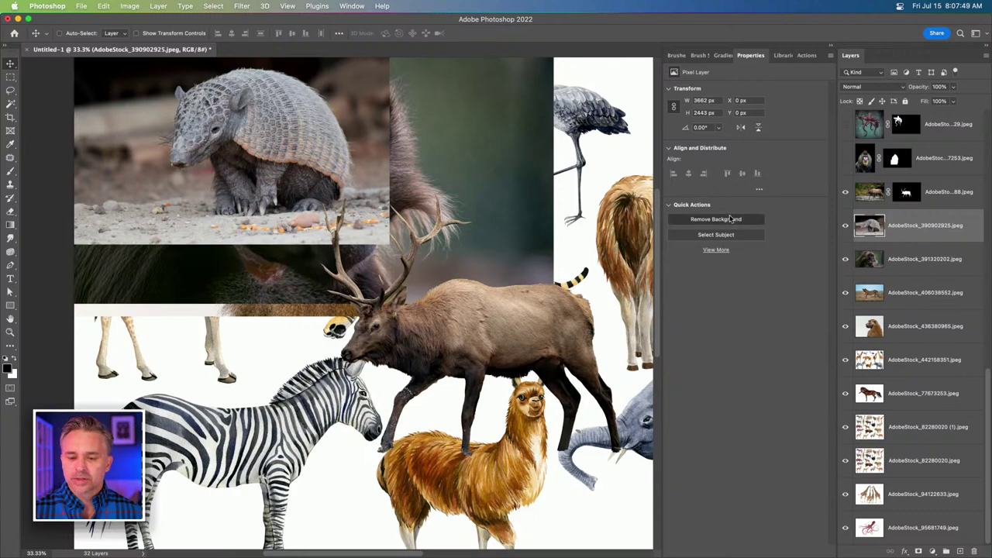
{"action": "left_click", "coordinate": [846, 192]}
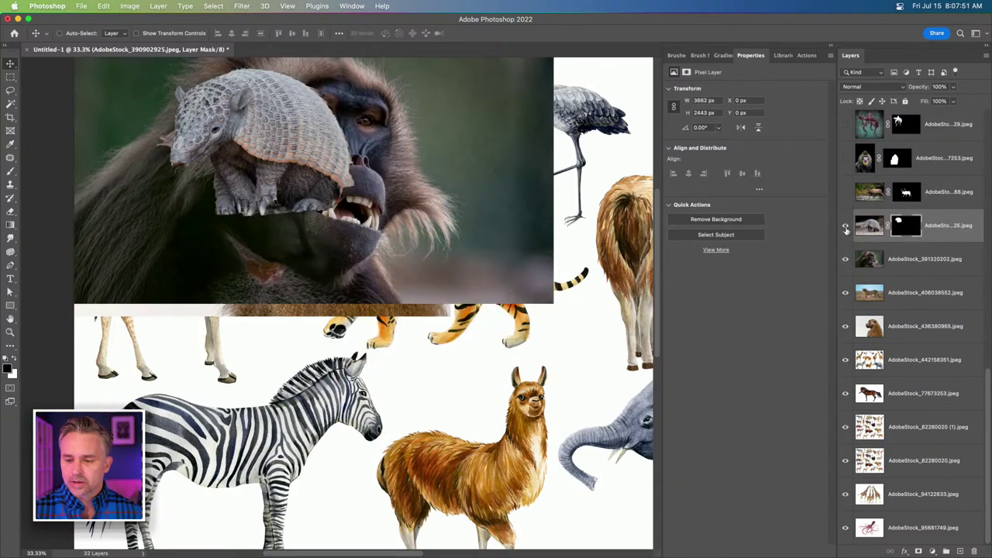
{"action": "left_click", "coordinate": [845, 225]}
{"action": "left_click", "coordinate": [862, 272]}
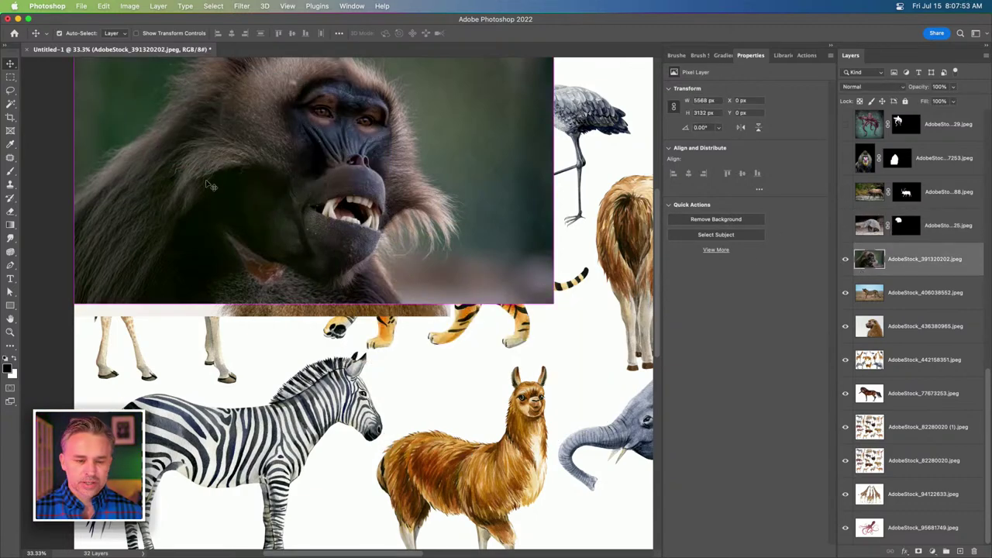
{"action": "left_click_drag", "start_coordinate": [215, 206], "coordinate": [252, 210]}
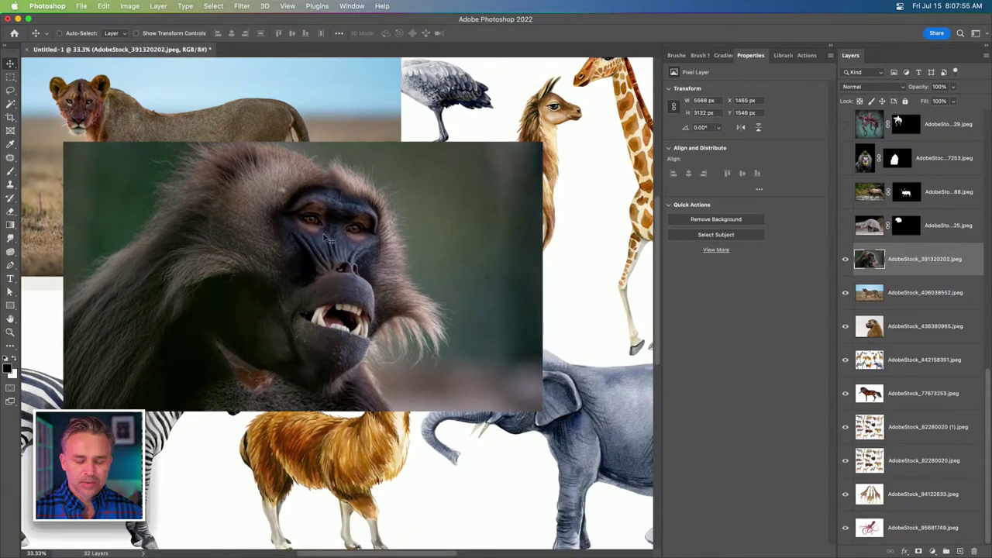
{"action": "left_click", "coordinate": [719, 220]}
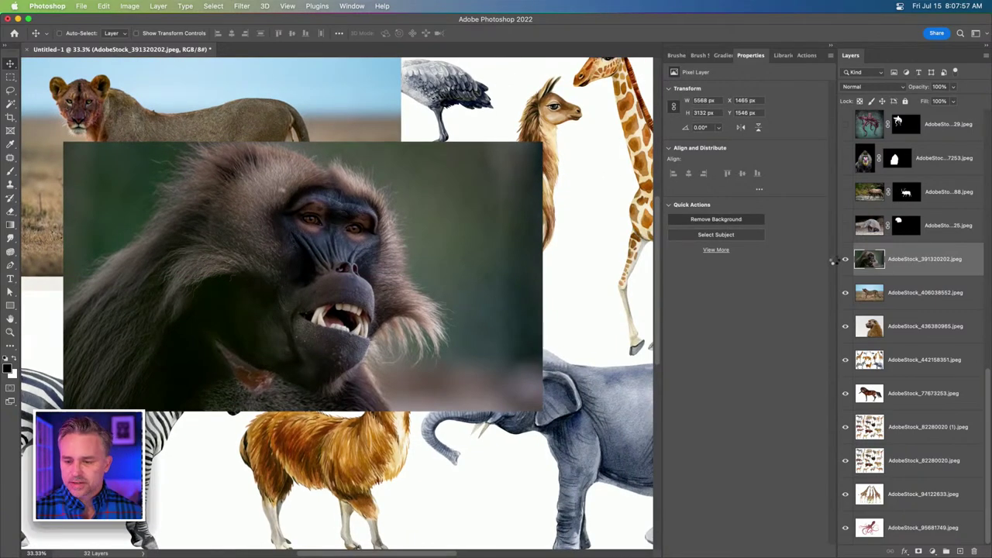
Step: Center the lion photo, remove its background, and hide every layer below it
{"action": "left_click", "coordinate": [875, 295]}
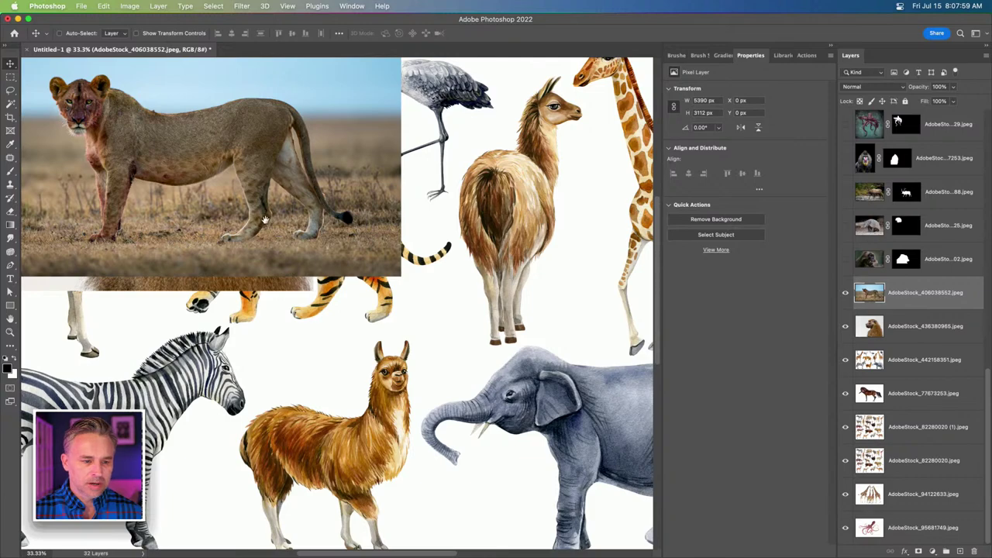
{"action": "scroll", "coordinate": [233, 217], "scroll_direction": "up", "scroll_amount": 2}
{"action": "left_click_drag", "start_coordinate": [157, 215], "coordinate": [358, 316]}
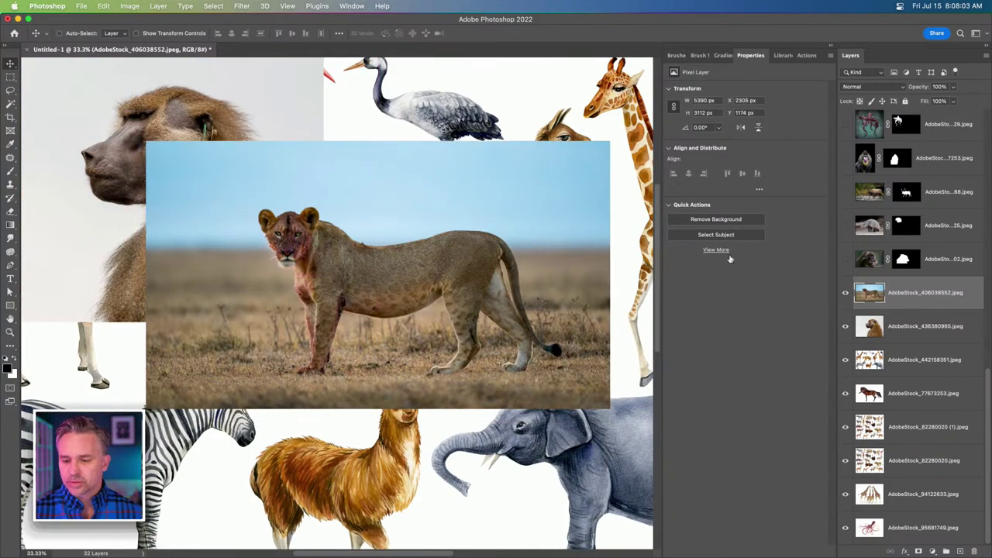
{"action": "left_click", "coordinate": [711, 221]}
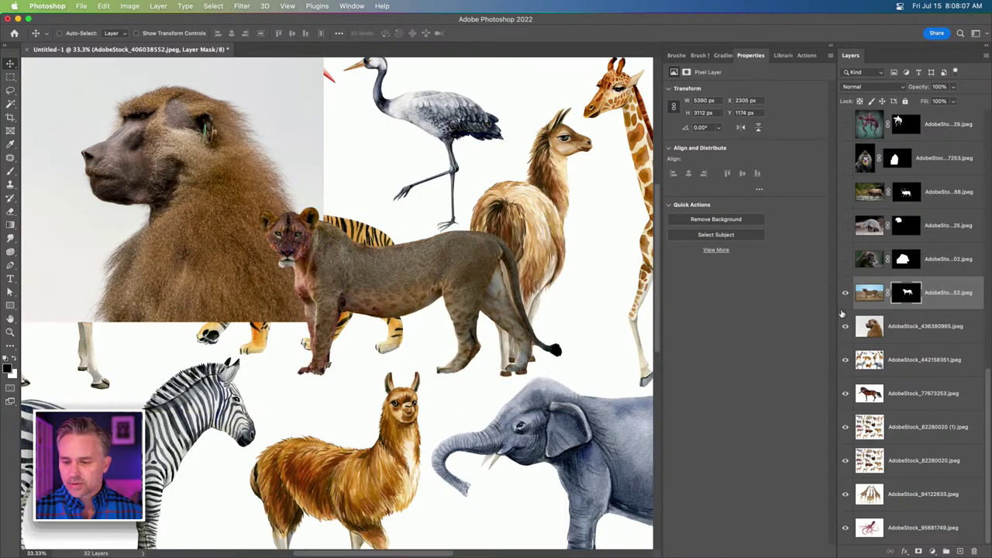
{"action": "left_click_drag", "start_coordinate": [844, 345], "coordinate": [846, 528]}
Step: Add a gradient fill layer above the bottom layer of the stack
{"action": "left_click", "coordinate": [902, 532]}
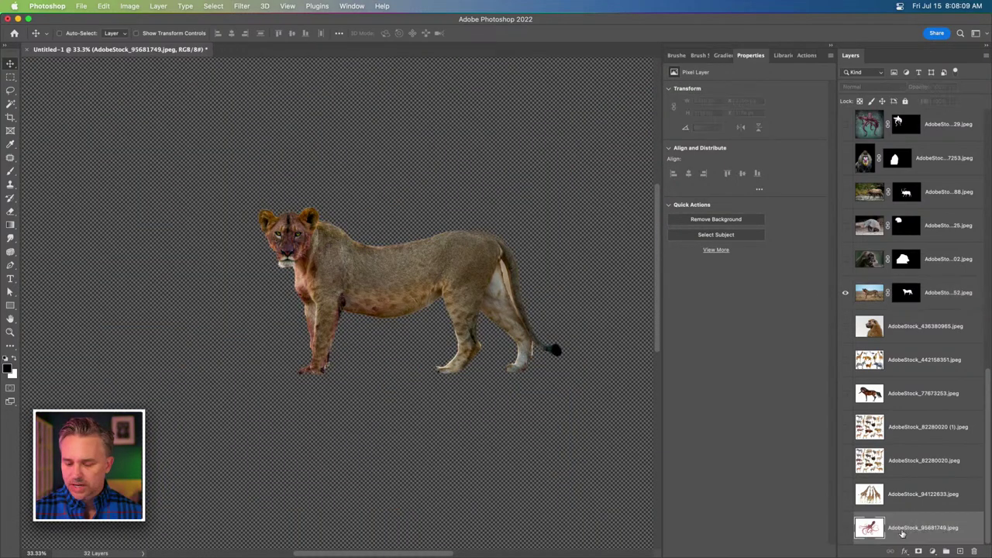
{"action": "left_click", "coordinate": [933, 551]}
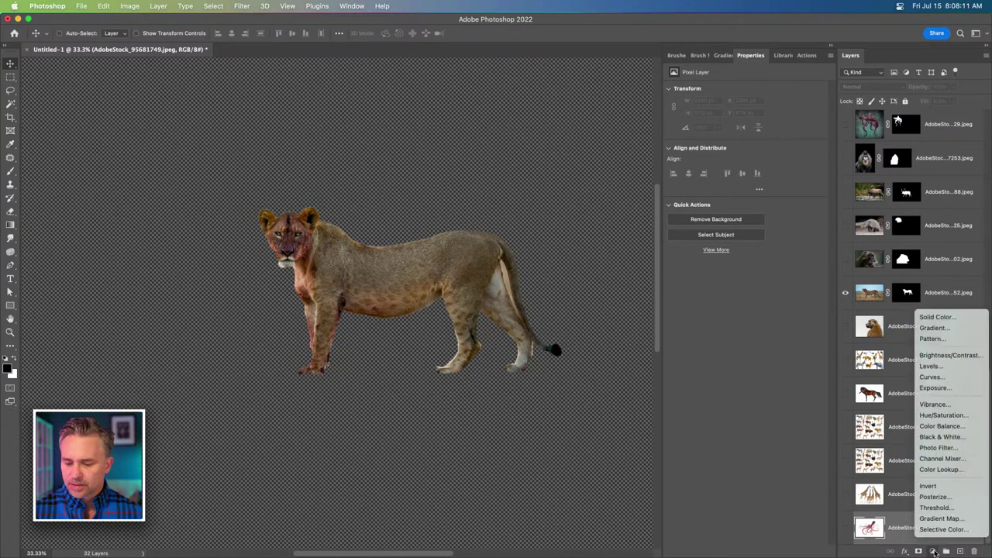
{"action": "left_click", "coordinate": [933, 327]}
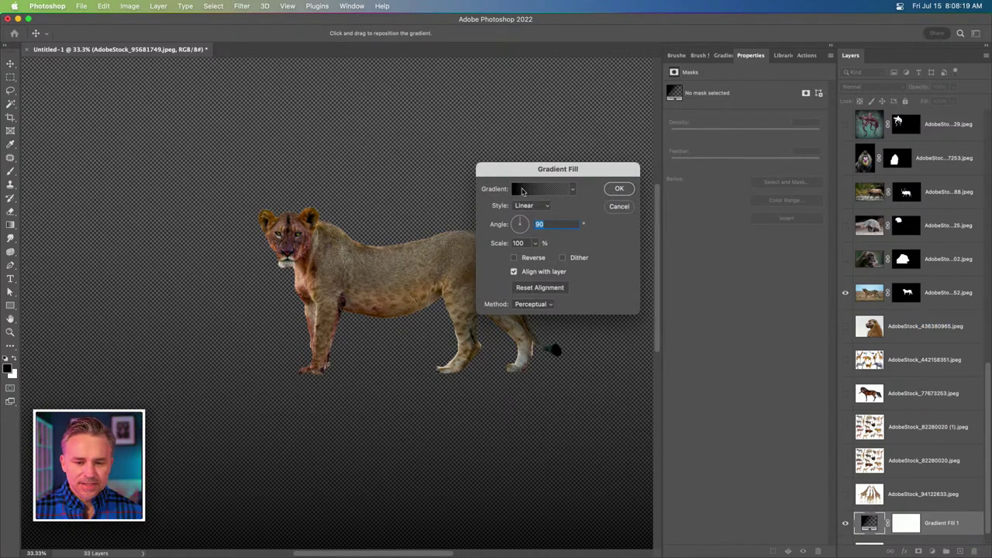
Step: Try the Sepia Antique, Sepia 5, Salmon Pink and Gold-Selenium 1 presets, then apply Sepia-Selenium 3
{"action": "left_click", "coordinate": [569, 190]}
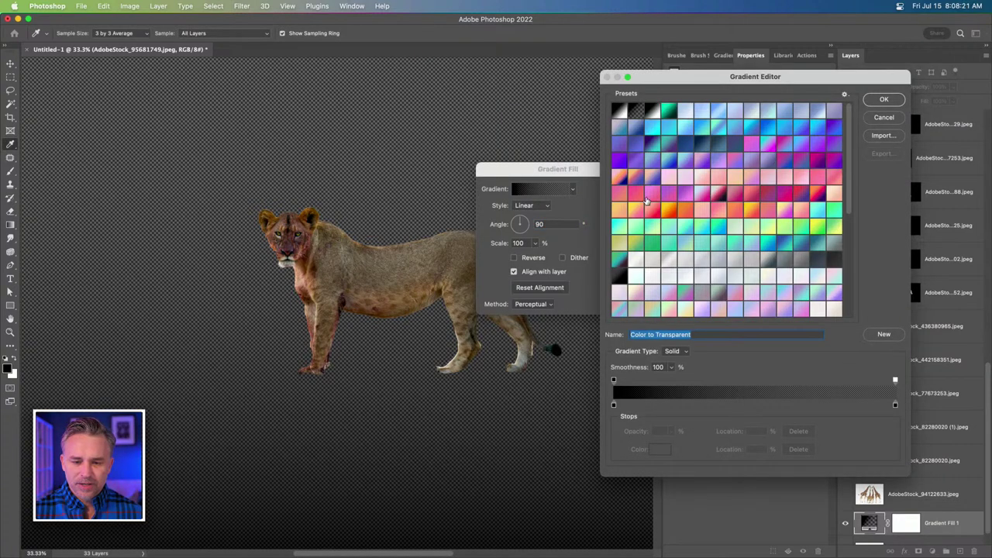
{"action": "scroll", "coordinate": [744, 228], "scroll_direction": "down", "scroll_amount": 5}
{"action": "scroll", "coordinate": [745, 231], "scroll_direction": "down", "scroll_amount": 5}
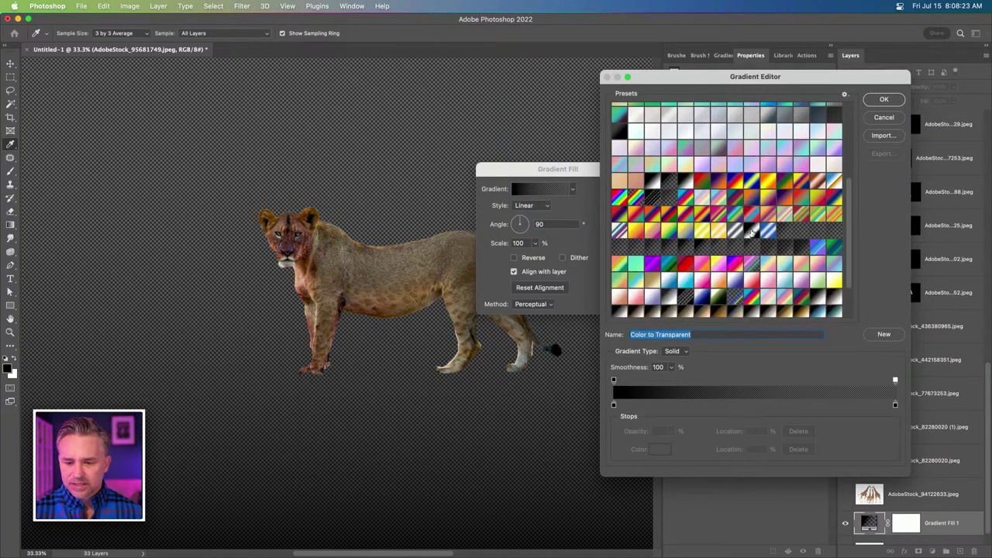
{"action": "scroll", "coordinate": [736, 248], "scroll_direction": "down", "scroll_amount": 3}
{"action": "left_click", "coordinate": [714, 260]}
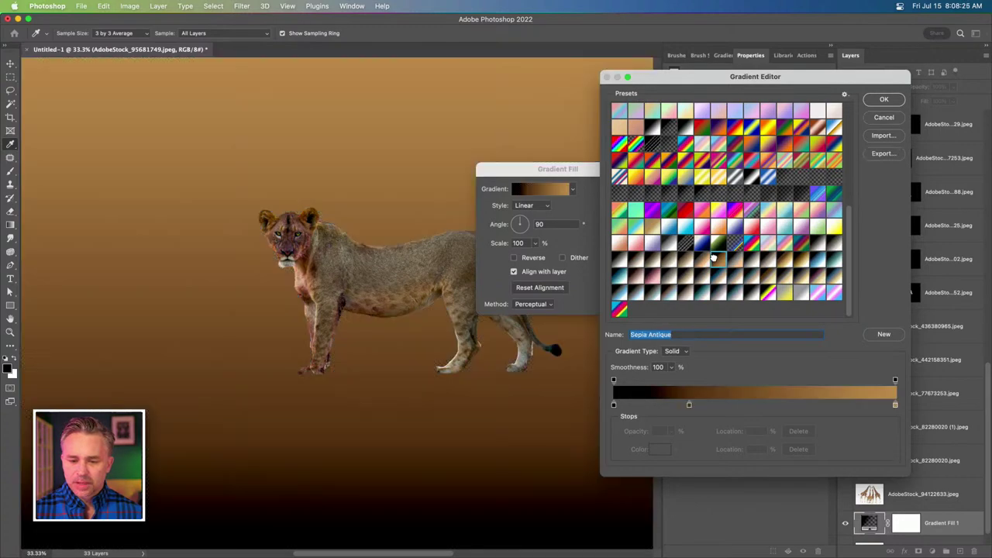
{"action": "left_click", "coordinate": [702, 260]}
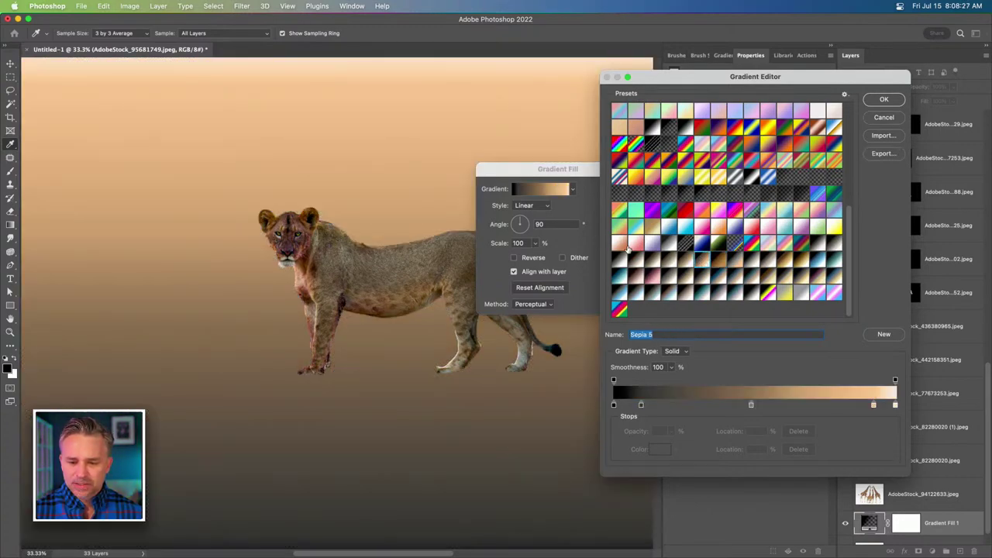
{"action": "left_click", "coordinate": [629, 245]}
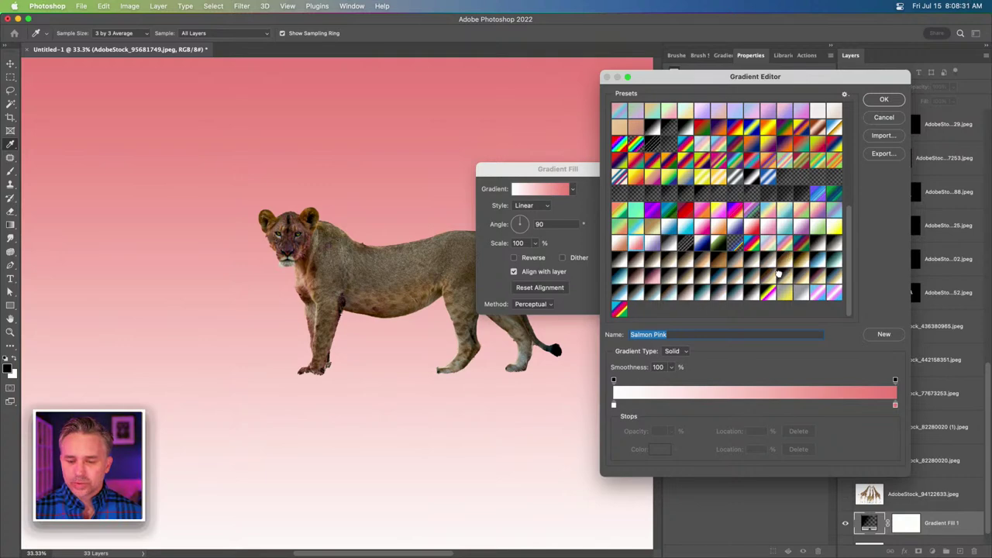
{"action": "left_click", "coordinate": [779, 277]}
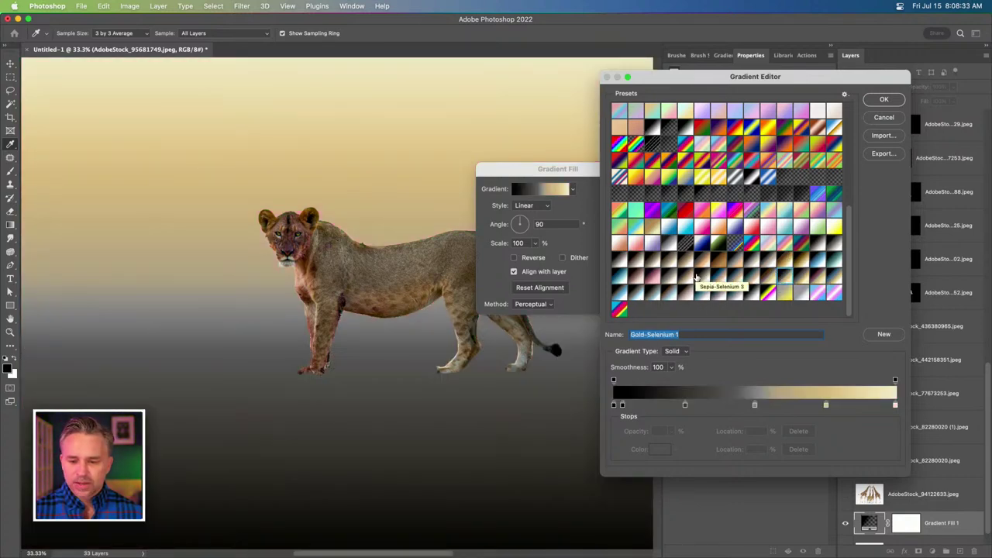
{"action": "left_click", "coordinate": [697, 277]}
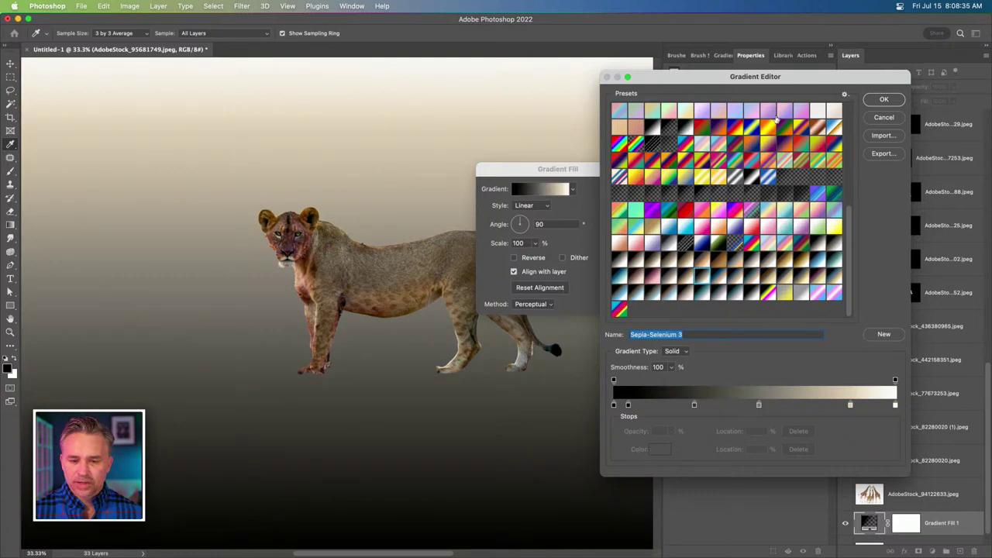
{"action": "left_click", "coordinate": [883, 101]}
{"action": "left_click", "coordinate": [619, 190]}
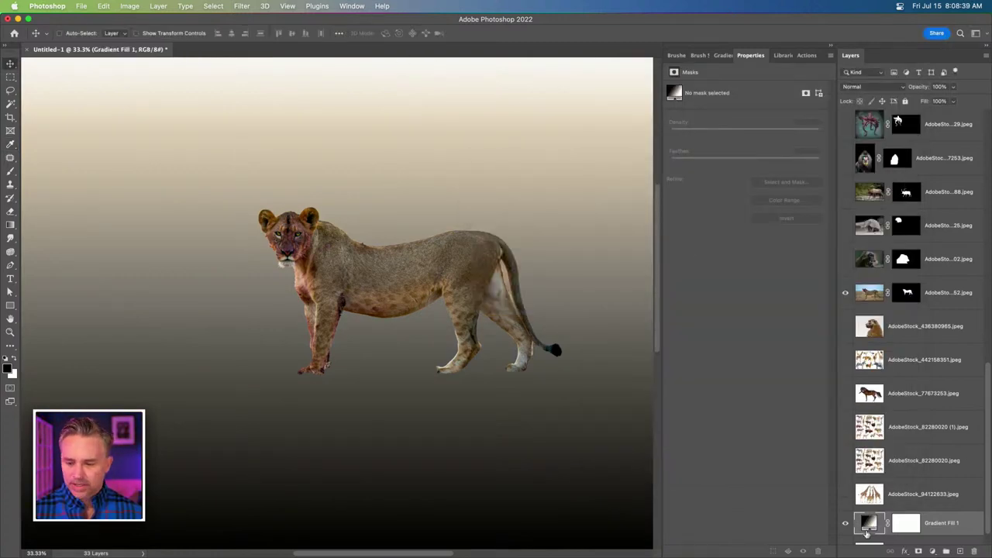
Step: Hide the gradient backdrop and open the lion's layer mask in Select and Mask
{"action": "left_click", "coordinate": [927, 294]}
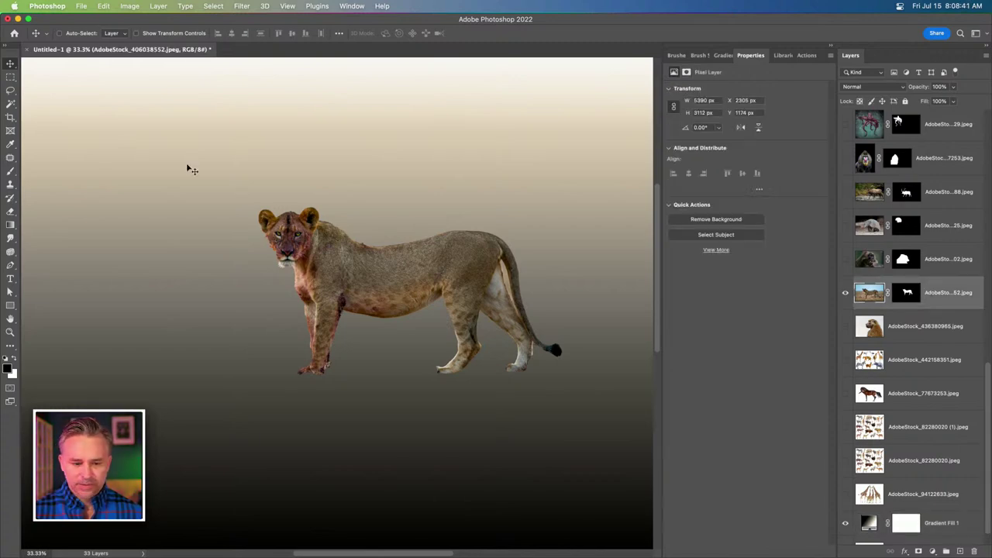
{"action": "key", "text": "ctrl+plus"}
{"action": "scroll", "coordinate": [280, 218], "scroll_direction": "right", "scroll_amount": 3}
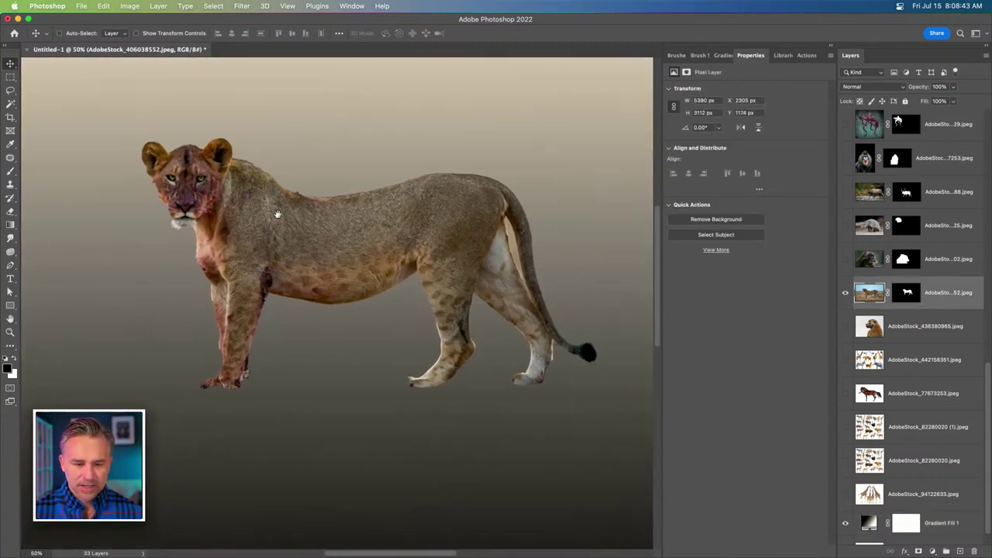
{"action": "left_click", "coordinate": [845, 523]}
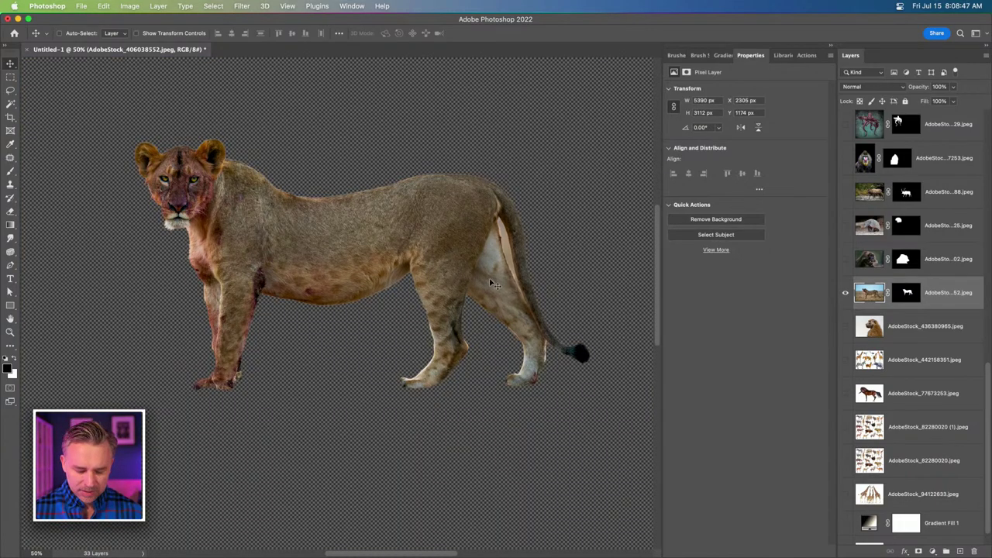
{"action": "key", "text": "ctrl+plus"}
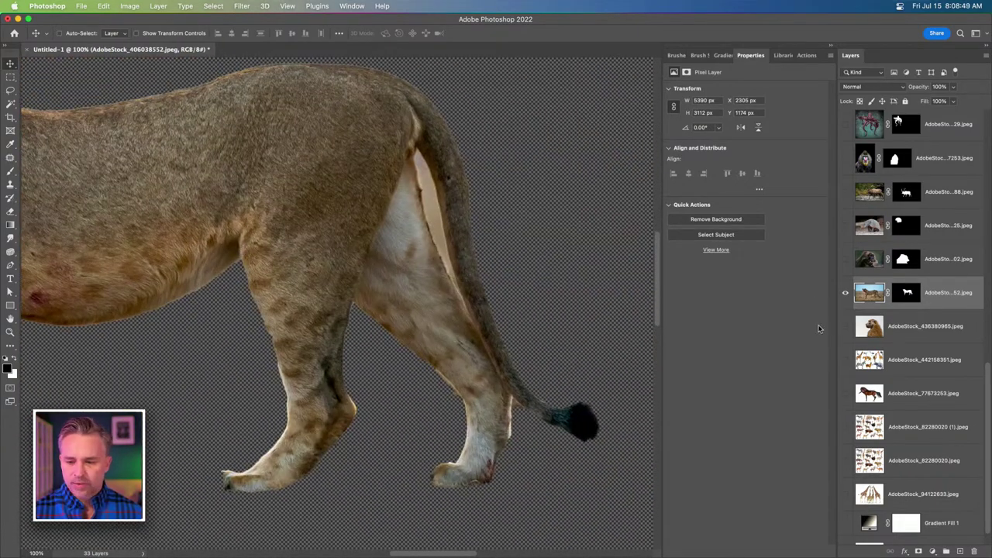
{"action": "double_click", "coordinate": [899, 294]}
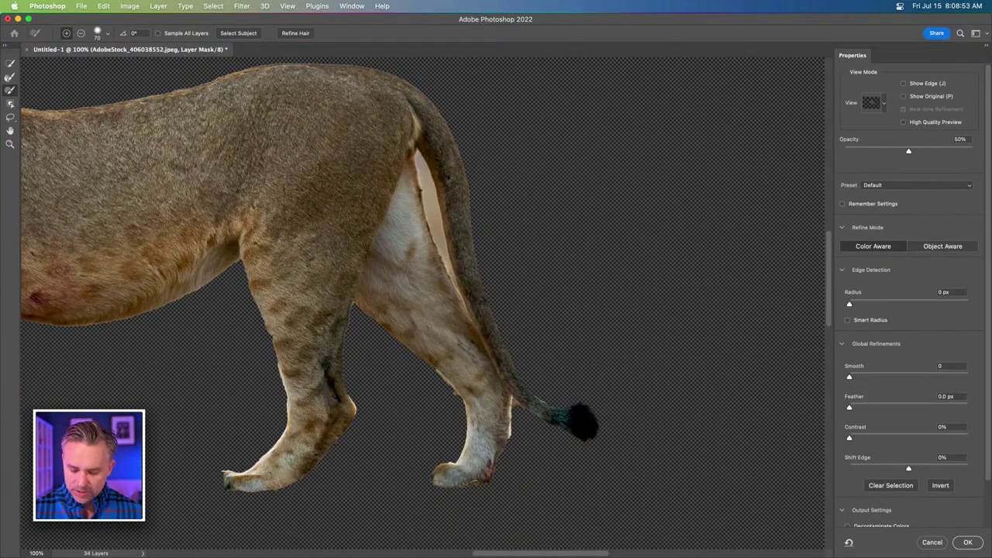
Step: Refine the mask edge between the lion's belly, hind leg and tail
{"action": "left_click", "coordinate": [9, 78]}
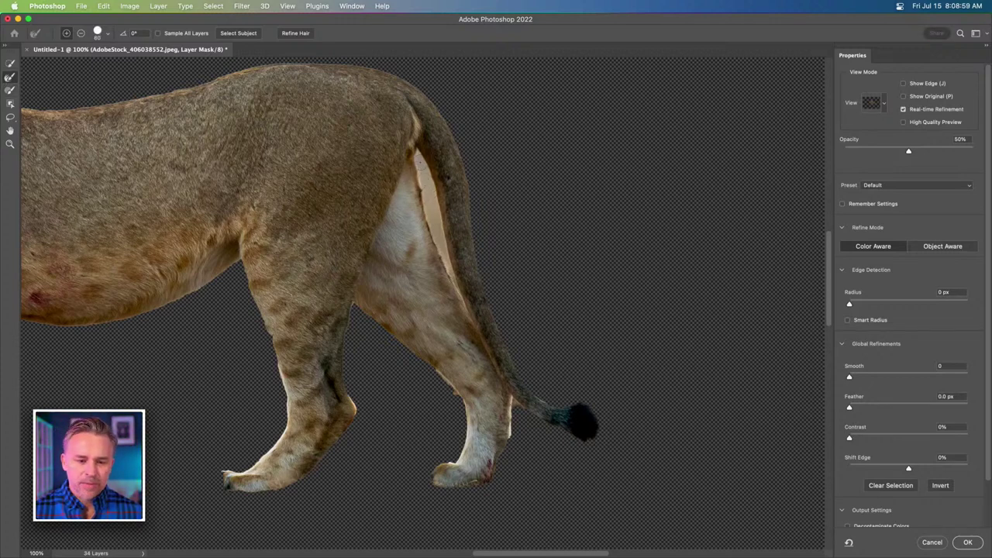
{"action": "left_click_drag", "start_coordinate": [421, 177], "coordinate": [439, 240]}
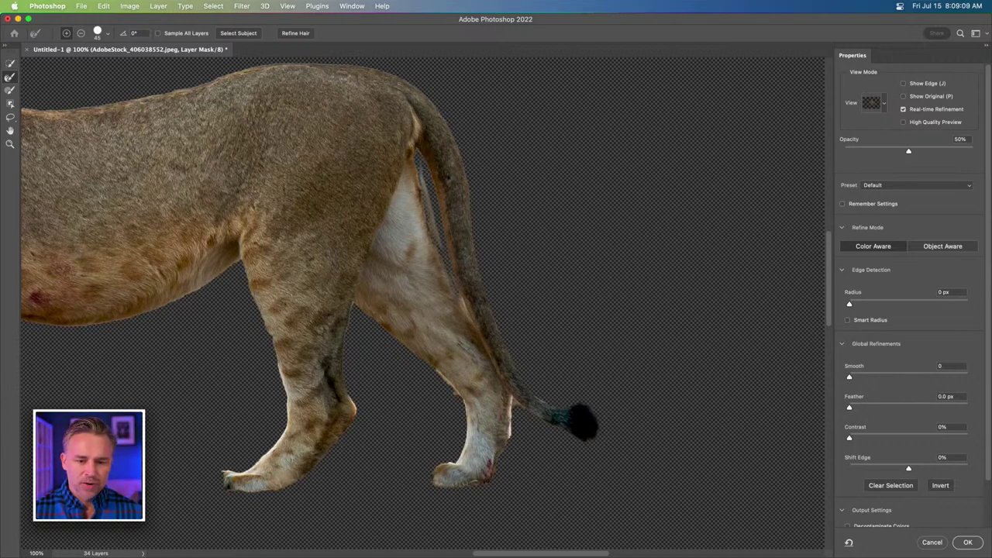
{"action": "left_click", "coordinate": [9, 90]}
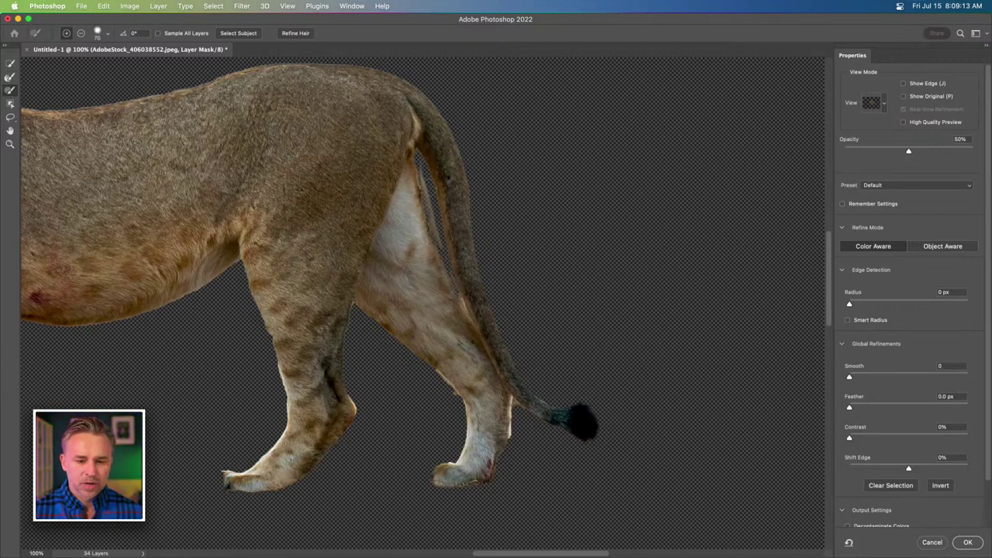
{"action": "scroll", "coordinate": [408, 189], "scroll_direction": "up", "scroll_amount": 5}
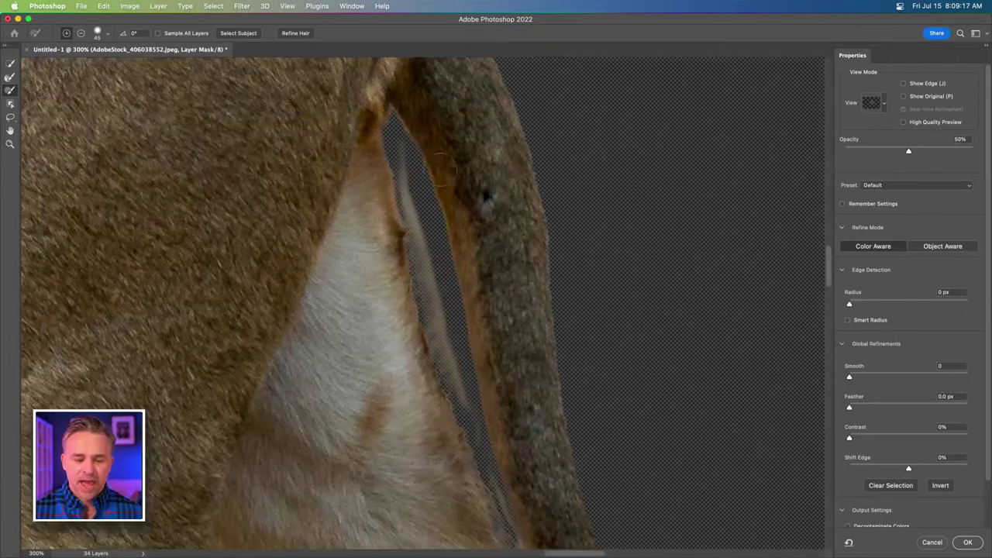
{"action": "left_click_drag", "start_coordinate": [442, 167], "coordinate": [414, 256]}
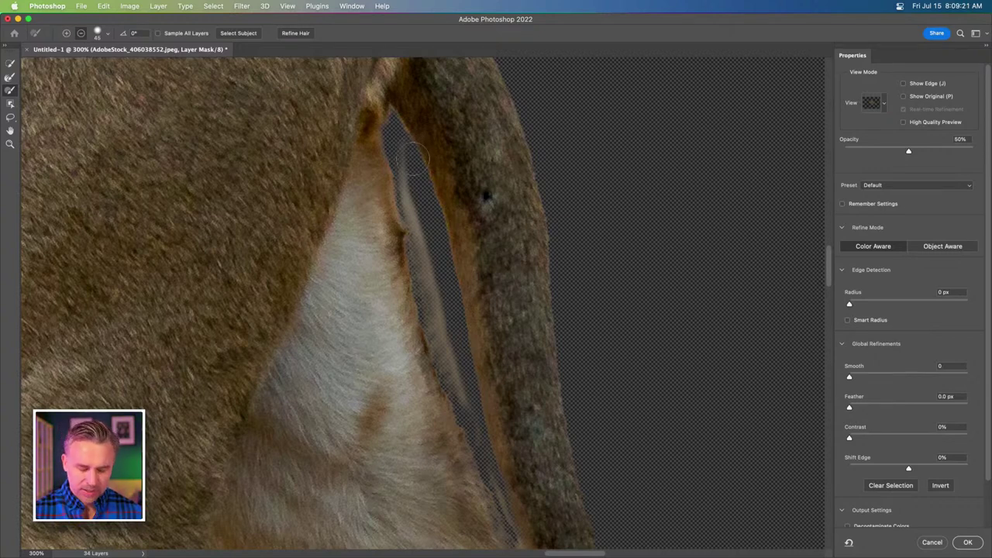
Step: Erase the leftover light streak between the hind leg and tail from the mask
{"action": "key", "text": "alt"}
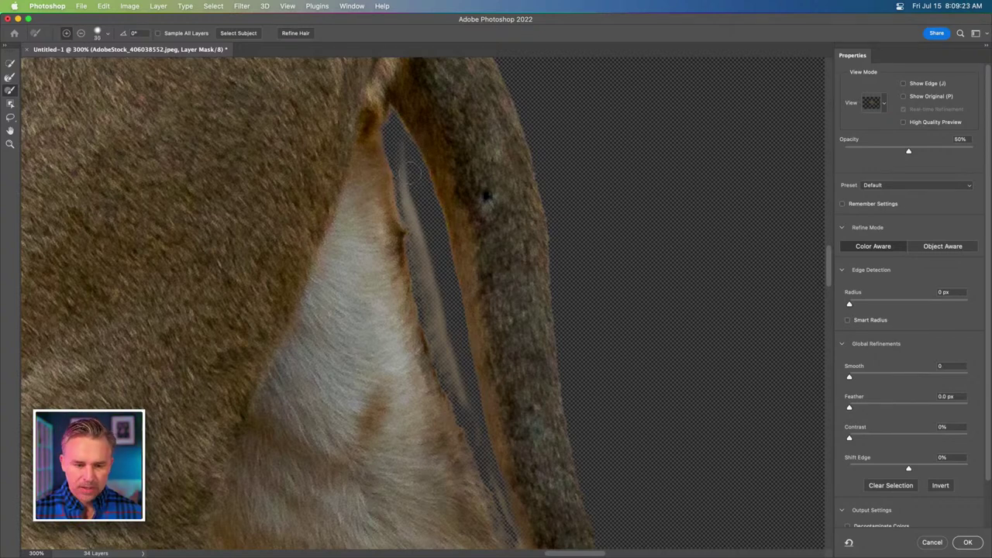
{"action": "left_click_drag", "start_coordinate": [406, 164], "coordinate": [432, 287]}
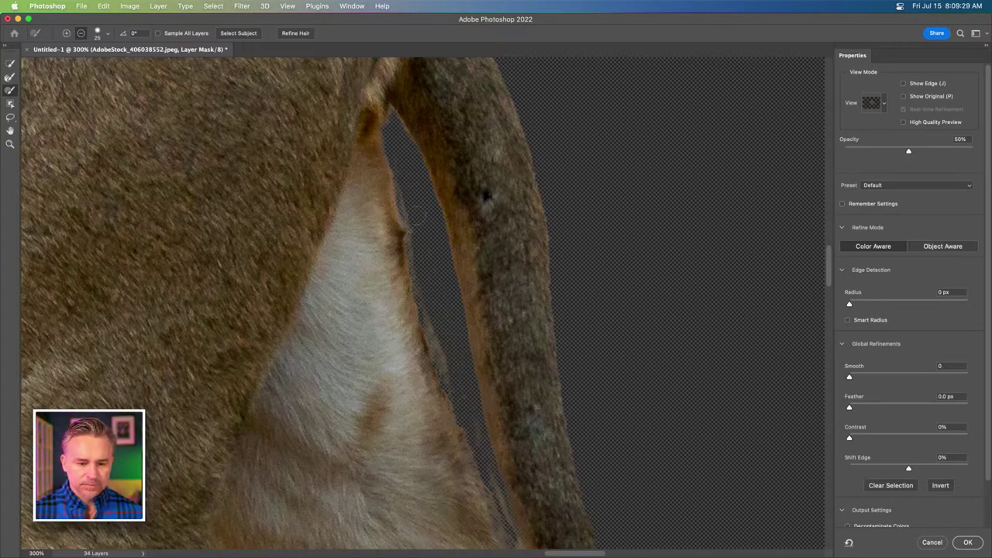
{"action": "mouse_move", "coordinate": [417, 249]}
{"action": "left_mouse_down"}
{"action": "mouse_move", "coordinate": [457, 387]}
{"action": "mouse_move", "coordinate": [388, 122]}
{"action": "mouse_move", "coordinate": [410, 78]}
{"action": "left_mouse_up"}
{"action": "key", "text": "super+minus"}
{"action": "key", "text": "super+minus"}
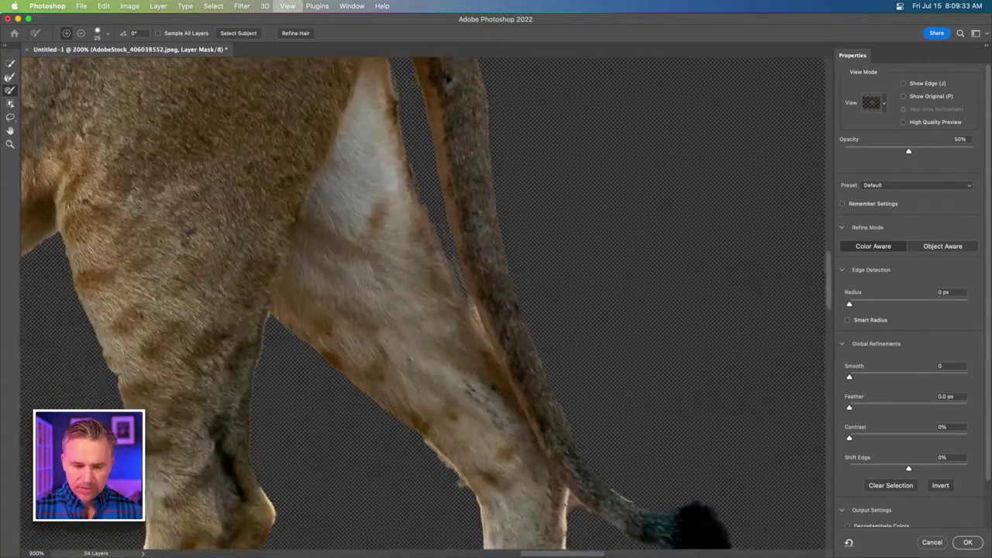
{"action": "key", "text": "super+minus"}
{"action": "key", "text": "super+minus"}
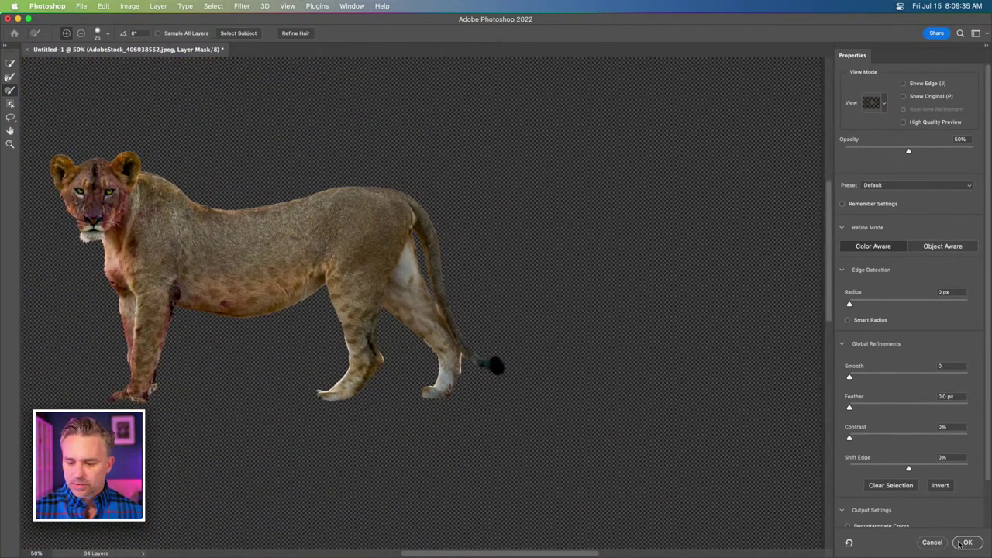
Step: Apply the refined mask as a new masked layer and delete the original lioness layer
{"action": "left_click", "coordinate": [965, 543]}
{"action": "left_click", "coordinate": [949, 329]}
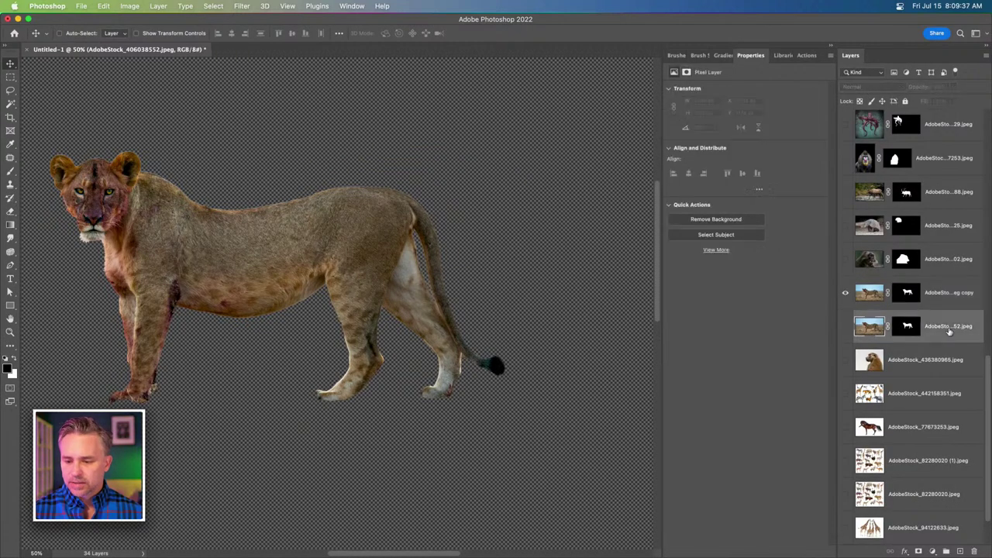
{"action": "key", "text": "BackSpace"}
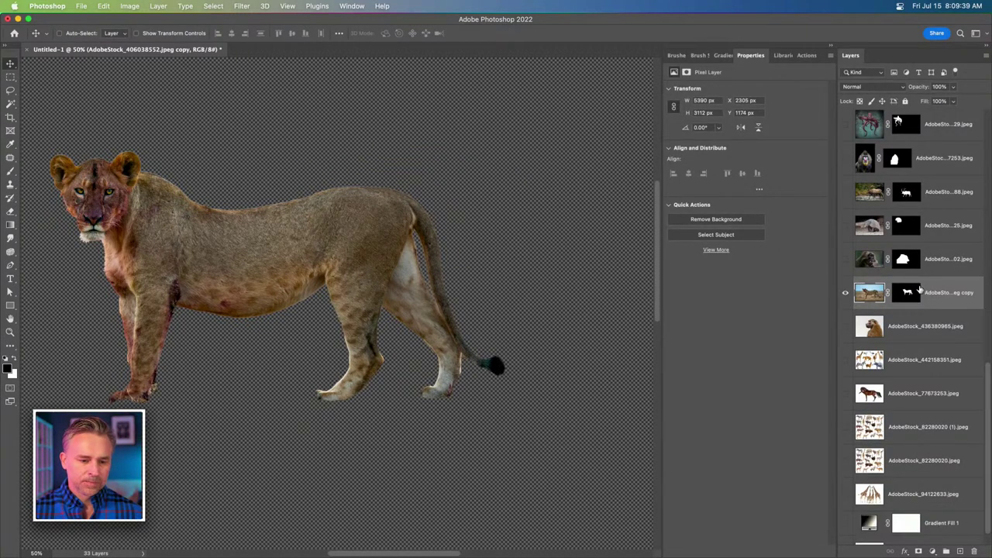
{"action": "key", "text": "super+minus"}
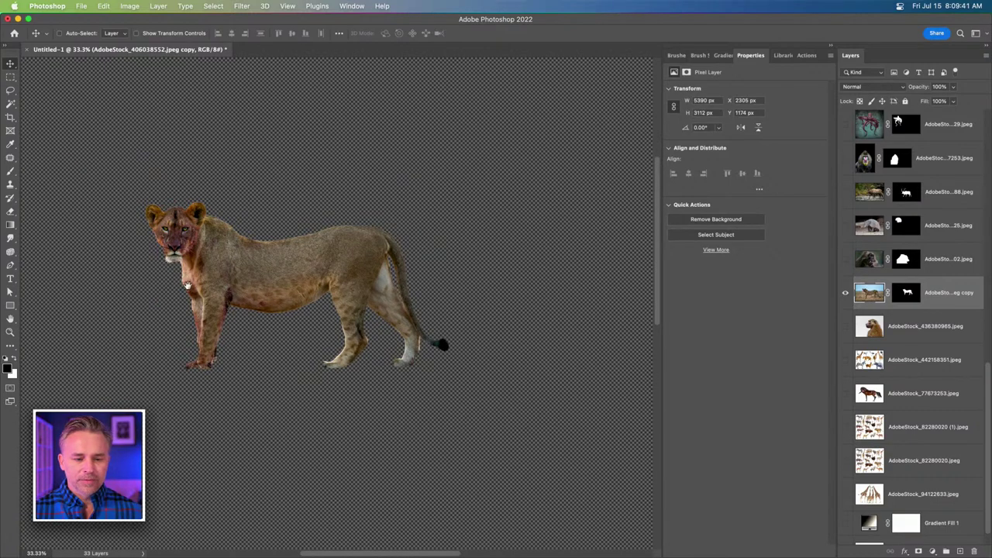
{"action": "left_click_drag", "start_coordinate": [187, 286], "coordinate": [237, 288]}
Step: Convert the lioness cut-out layer into a smart object
{"action": "right_click", "coordinate": [974, 296]}
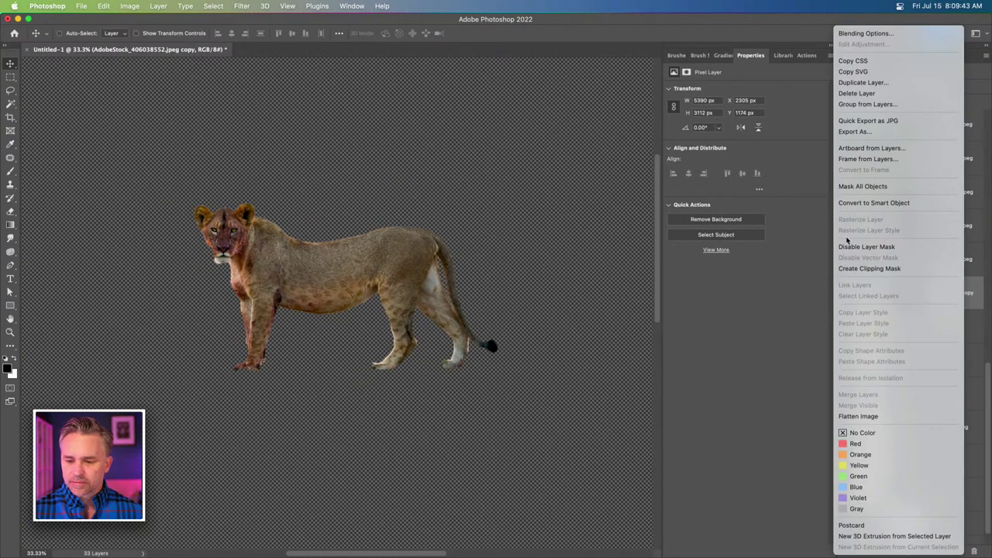
{"action": "left_click", "coordinate": [863, 203]}
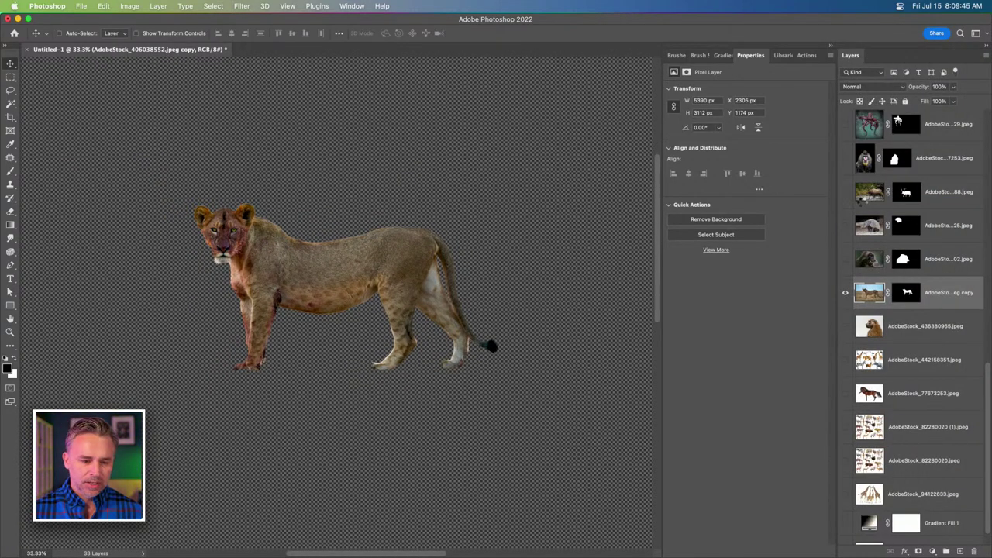
{"action": "key", "text": "super+plus"}
{"action": "key", "text": "super+plus"}
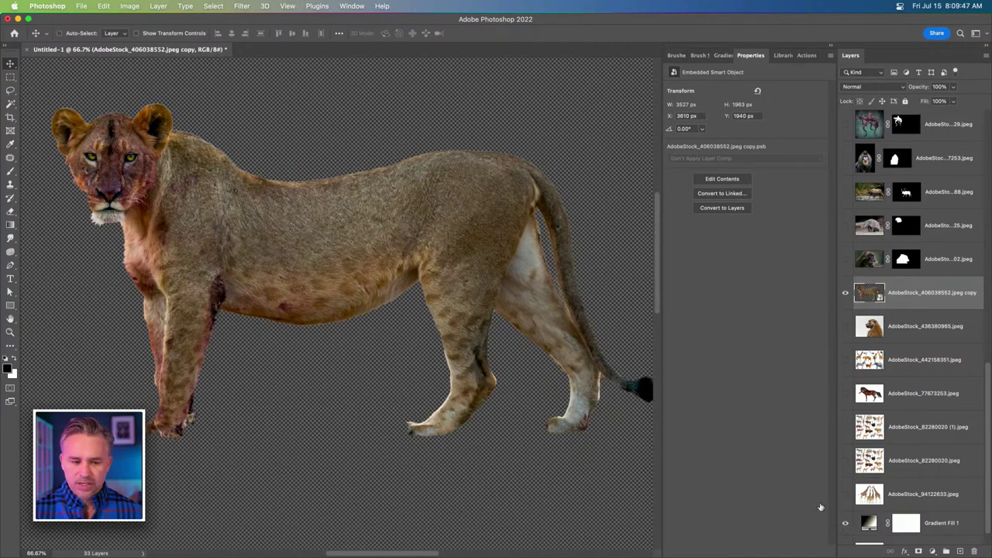
{"action": "key", "text": "super+minus"}
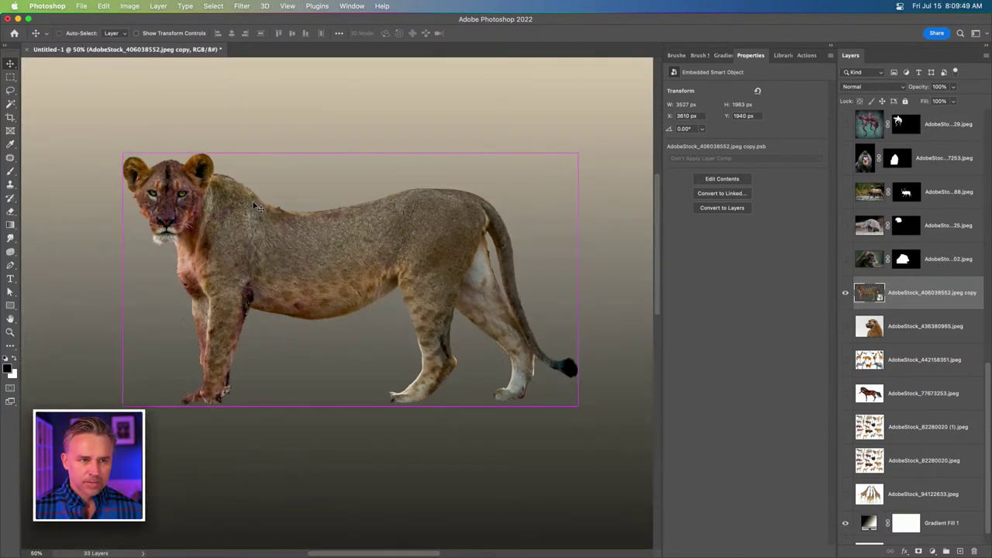
{"action": "left_click_drag", "start_coordinate": [233, 243], "coordinate": [259, 256]}
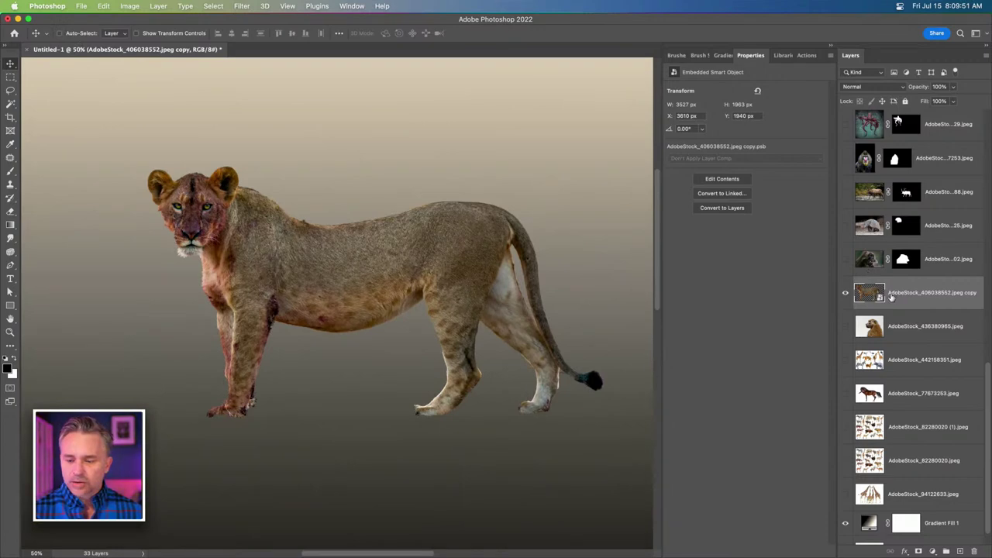
Step: Puppet-warp the lioness, pinning head, shoulder, front leg, midsection and back, stretching her rear right
{"action": "left_click", "coordinate": [100, 6]}
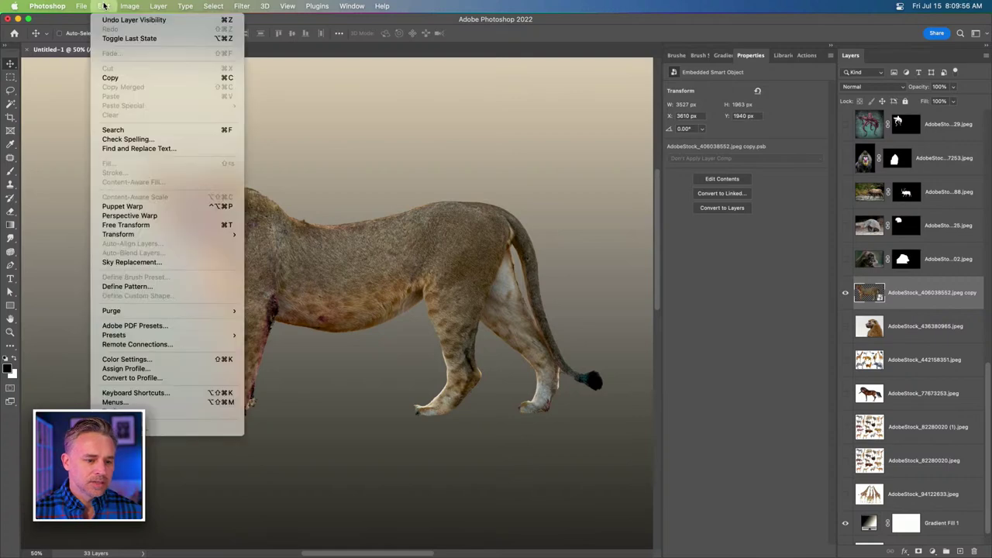
{"action": "left_click", "coordinate": [137, 207]}
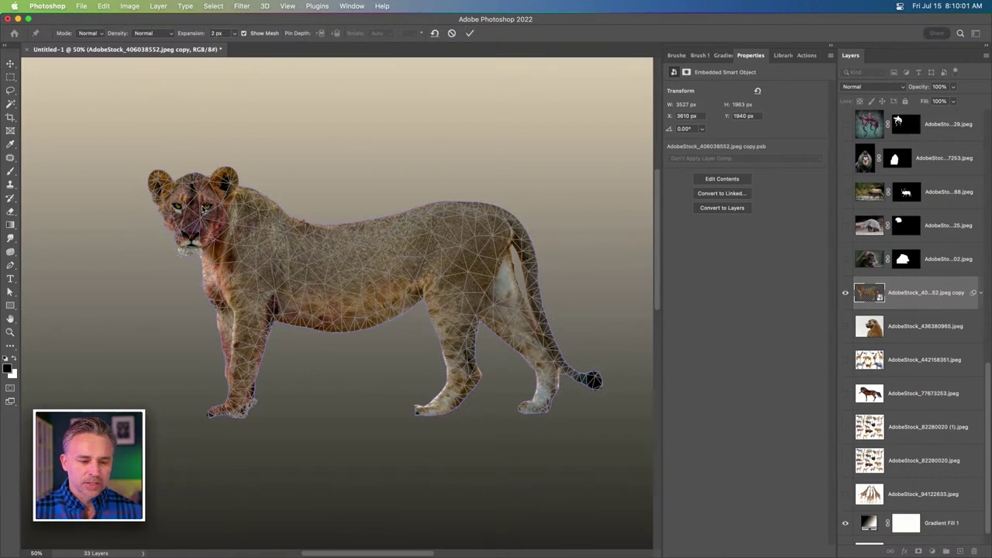
{"action": "left_click", "coordinate": [208, 207]}
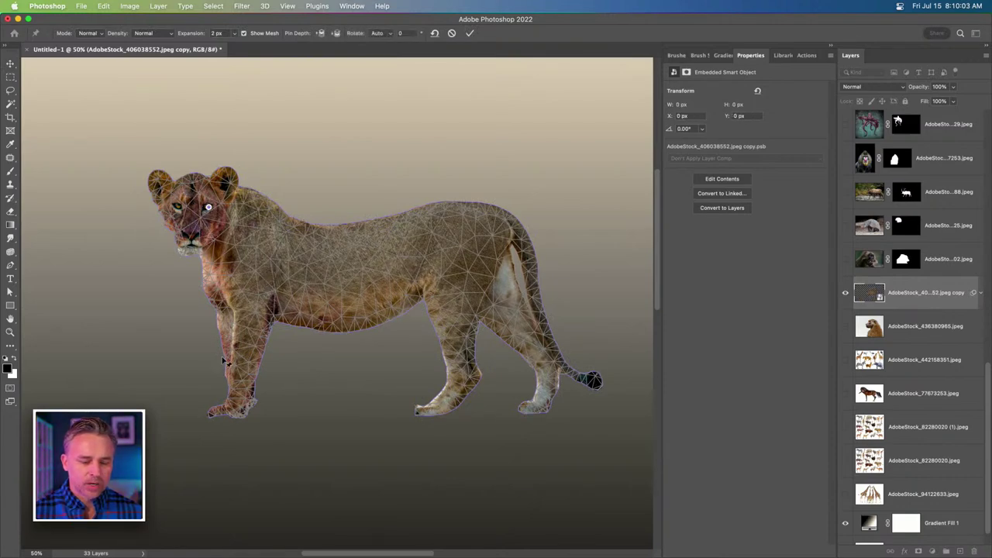
{"action": "left_click", "coordinate": [261, 282]}
{"action": "left_click", "coordinate": [239, 380]}
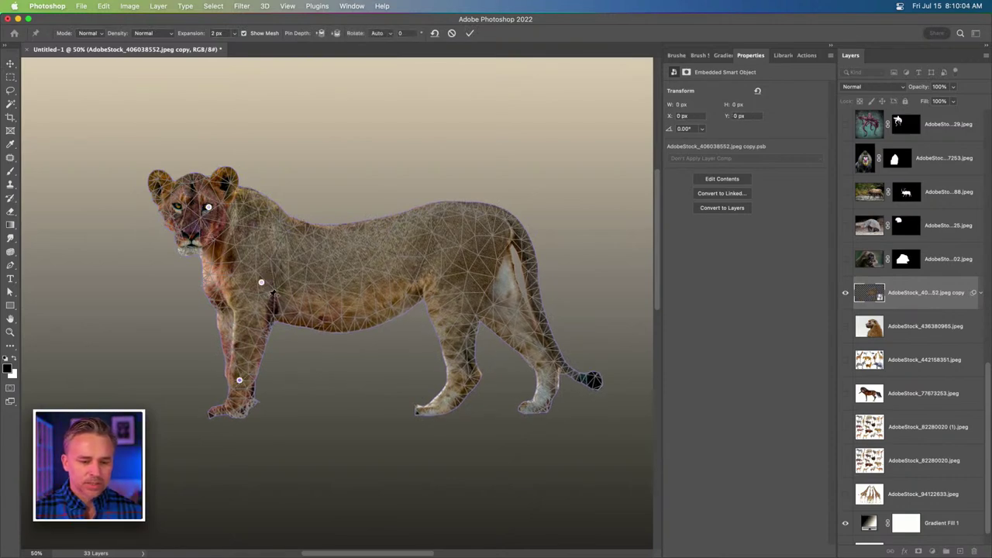
{"action": "left_click", "coordinate": [337, 270]}
{"action": "left_click", "coordinate": [429, 256]}
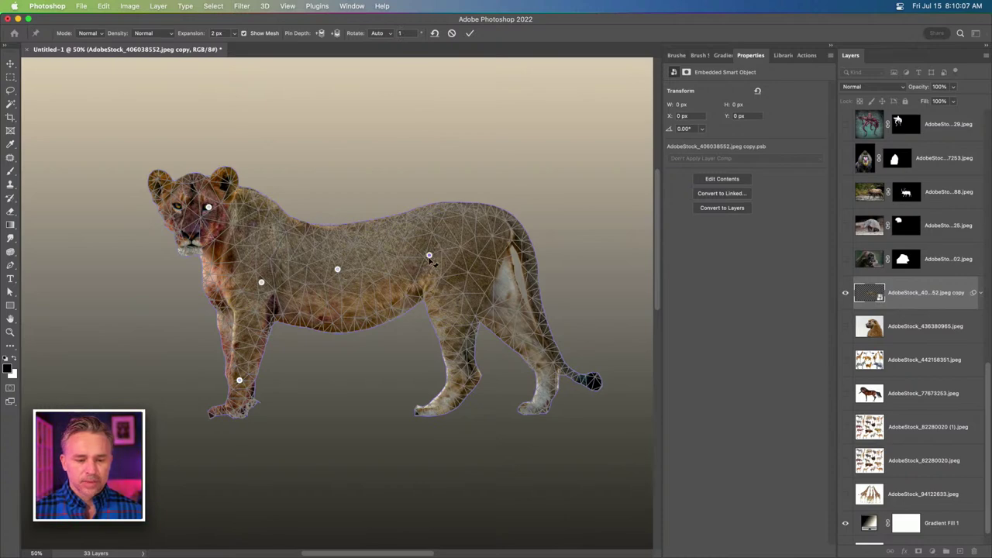
{"action": "left_click_drag", "start_coordinate": [430, 256], "coordinate": [512, 255]}
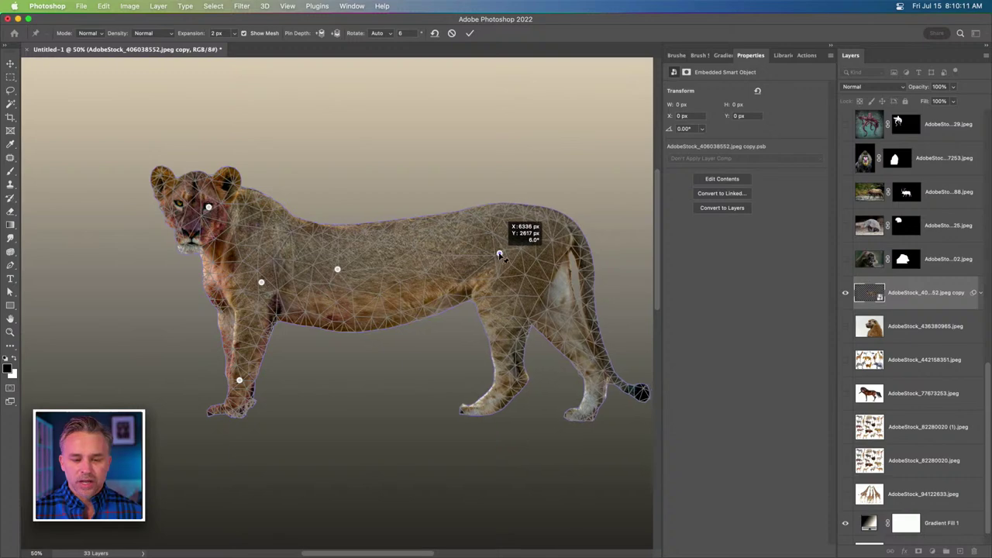
{"action": "left_click_drag", "start_coordinate": [511, 254], "coordinate": [499, 253]}
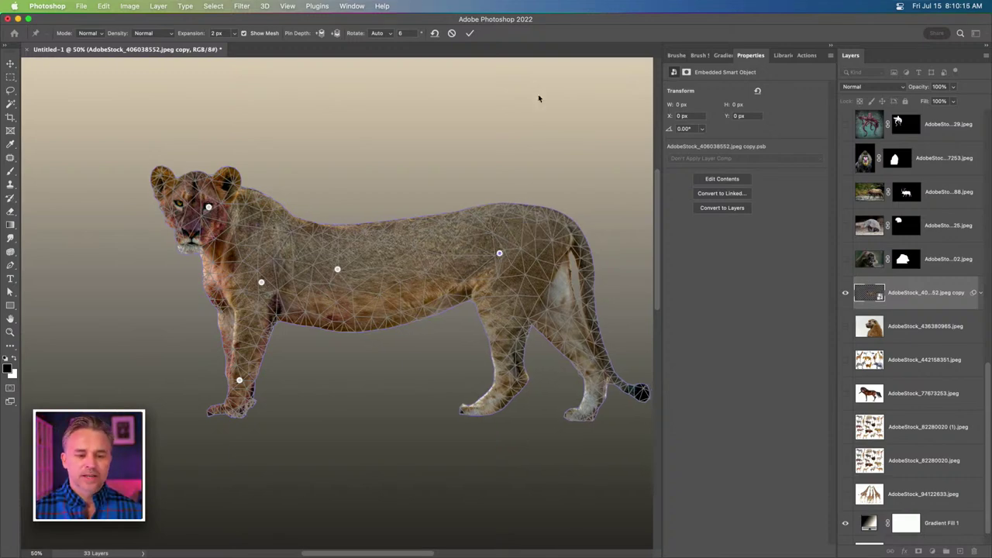
{"action": "key", "text": "Return"}
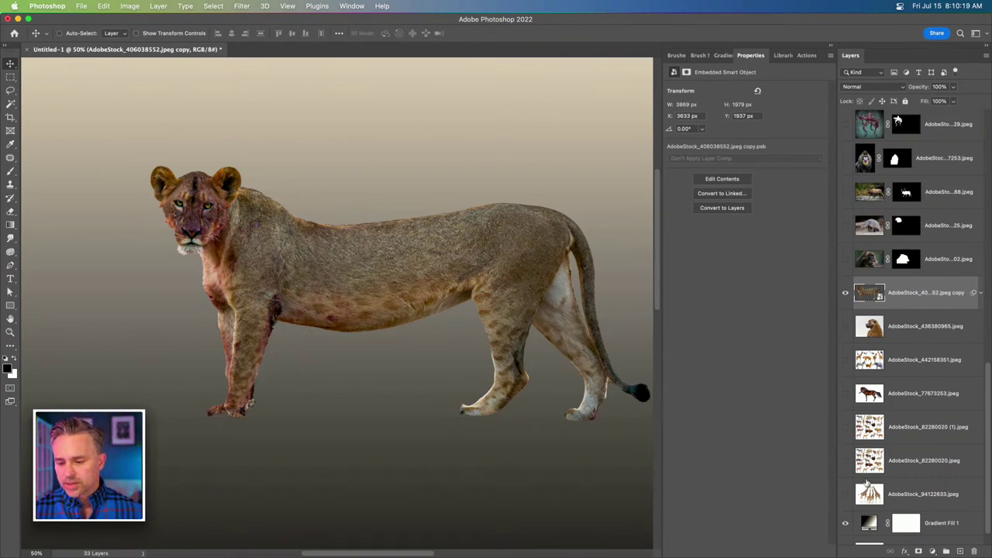
Step: Show the armadillo layer and move the armadillo onto the lioness's middle
{"action": "scroll", "coordinate": [844, 193], "scroll_direction": "up", "scroll_amount": 5}
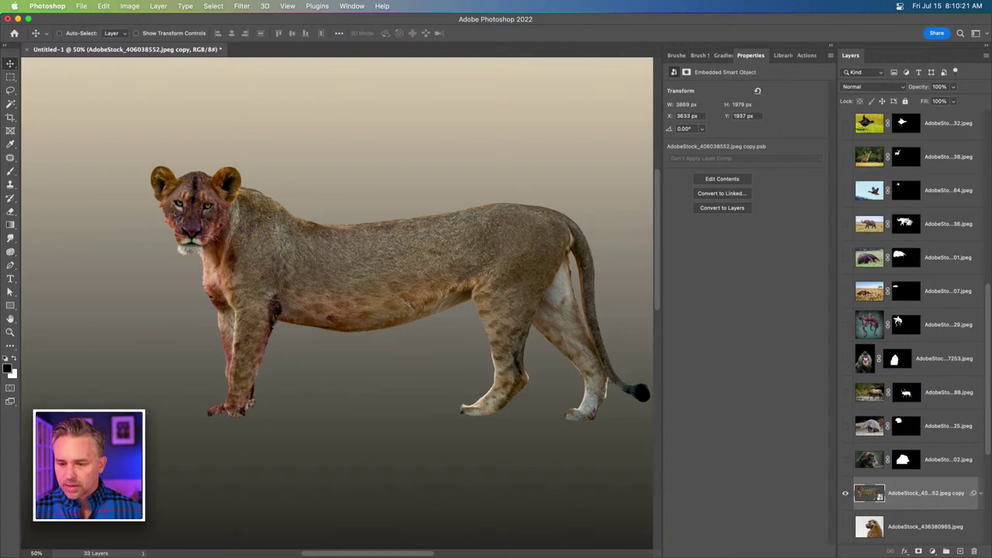
{"action": "scroll", "coordinate": [895, 227], "scroll_direction": "up", "scroll_amount": 3}
{"action": "scroll", "coordinate": [895, 227], "scroll_direction": "up", "scroll_amount": 3}
{"action": "left_click", "coordinate": [845, 127]}
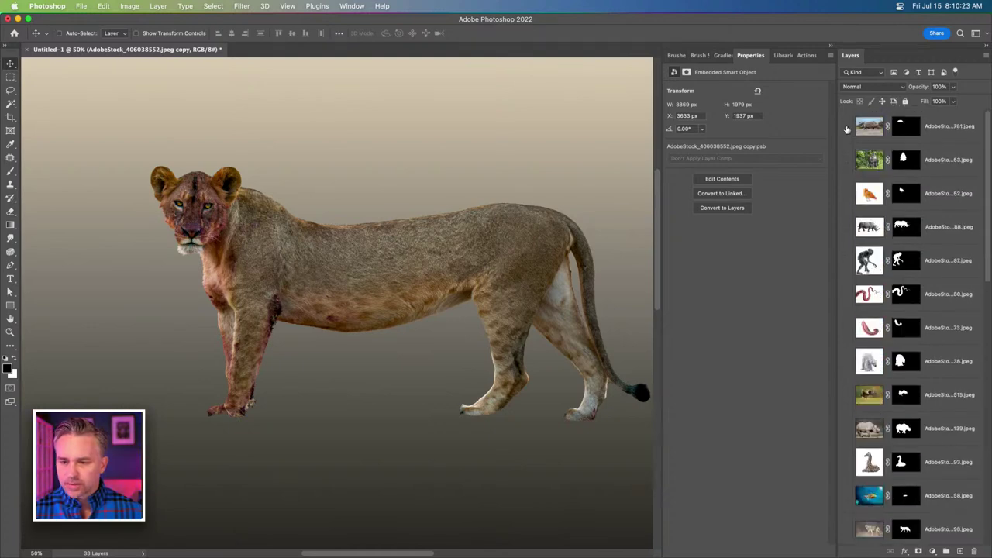
{"action": "left_click", "coordinate": [927, 130]}
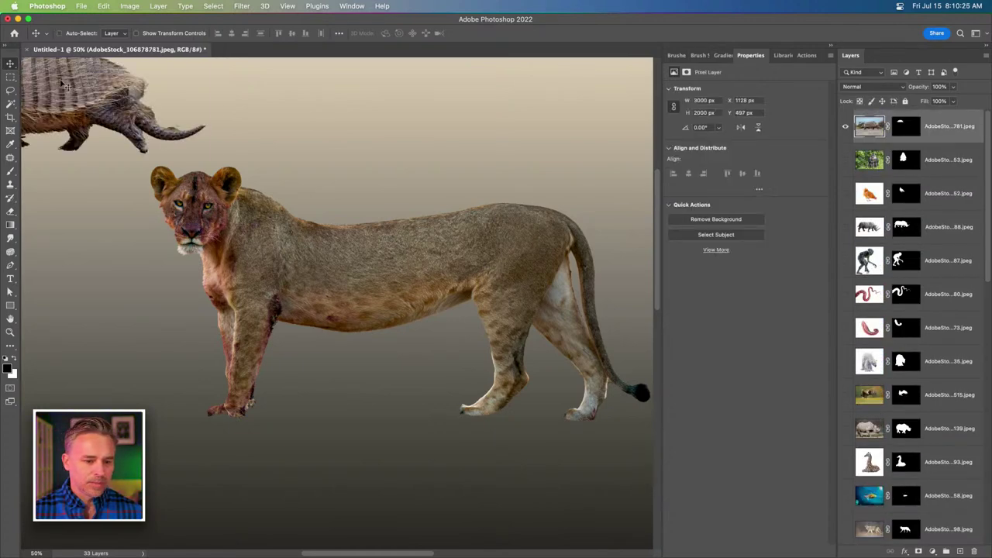
{"action": "left_click_drag", "start_coordinate": [69, 80], "coordinate": [445, 267]}
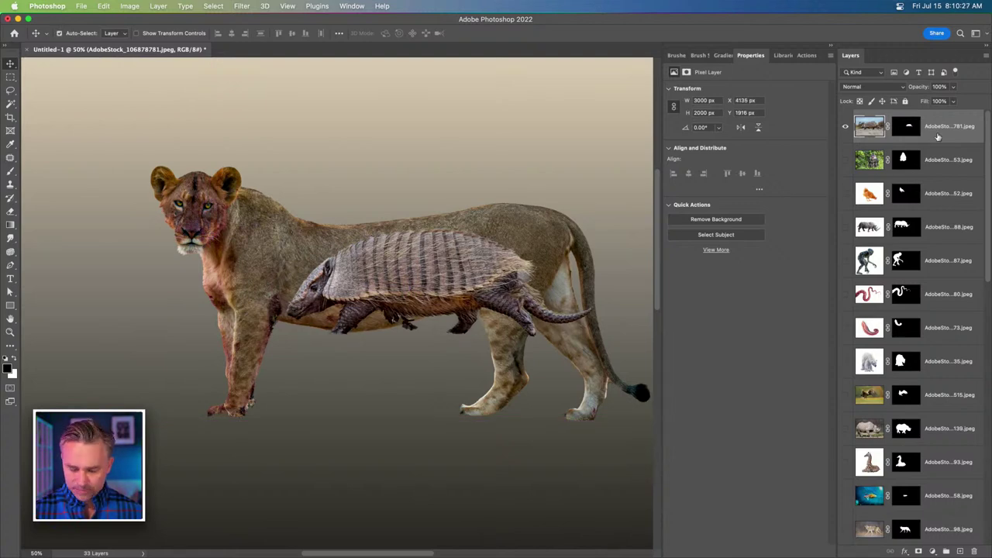
Step: Duplicate the armadillo layer and convert the copy into a smart object
{"action": "key", "text": "ctrl+j"}
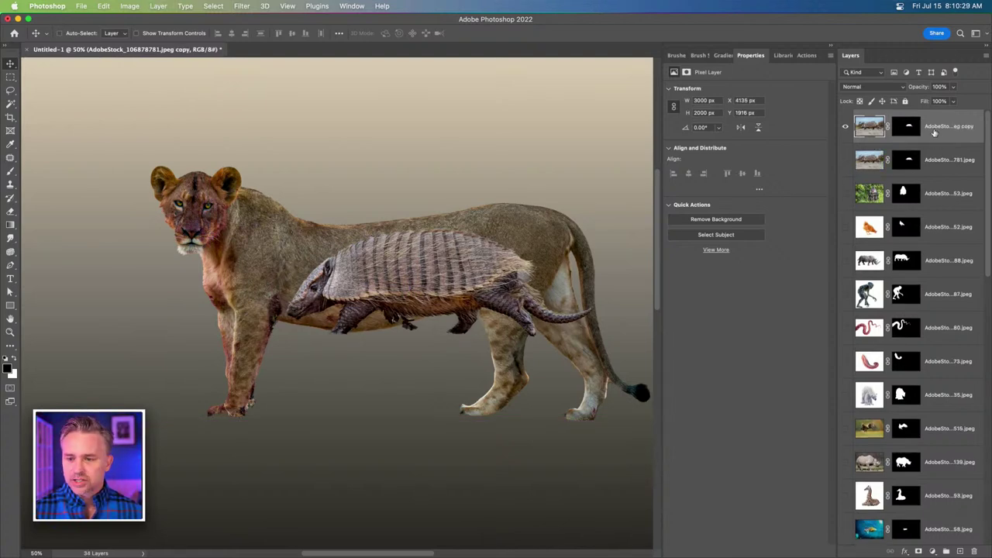
{"action": "right_click", "coordinate": [937, 130]}
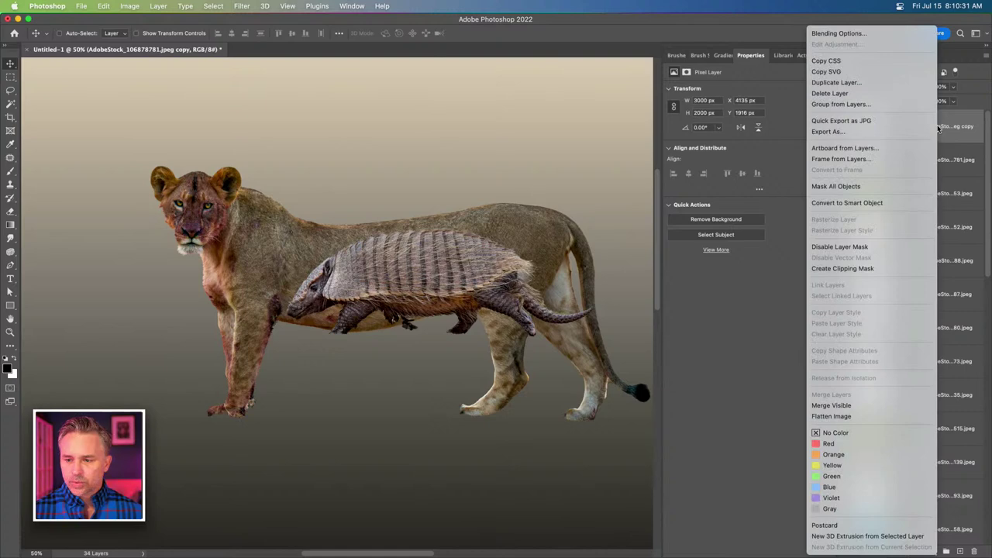
{"action": "left_click", "coordinate": [866, 203]}
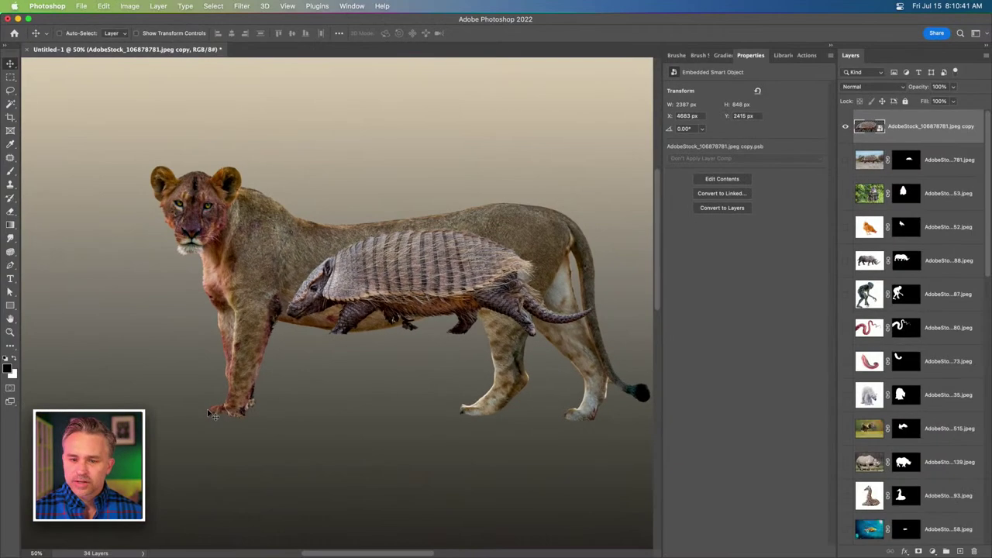
Step: Scale the armadillo up over the lioness's body and shift it right
{"action": "key", "text": "ctrl+t"}
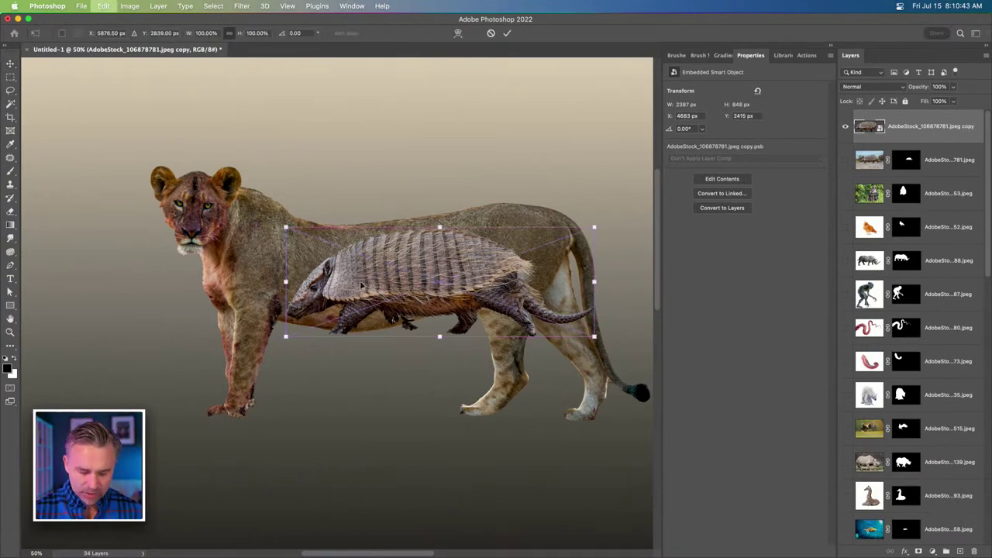
{"action": "left_click_drag", "start_coordinate": [285, 227], "coordinate": [107, 162]}
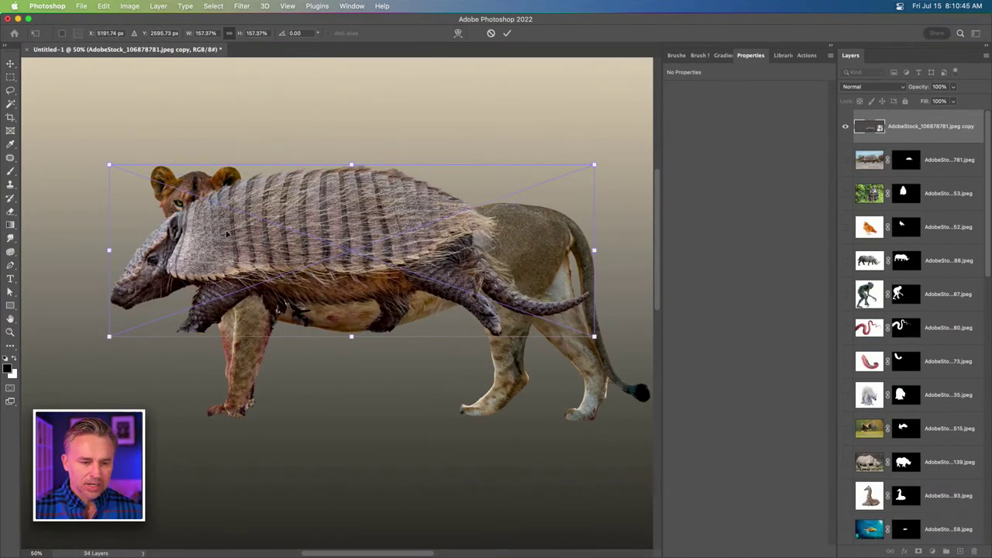
{"action": "key", "text": "Return"}
{"action": "mouse_move", "coordinate": [240, 236]}
{"action": "left_mouse_down"}
{"action": "mouse_move", "coordinate": [361, 260]}
{"action": "mouse_move", "coordinate": [350, 264]}
{"action": "left_mouse_up"}
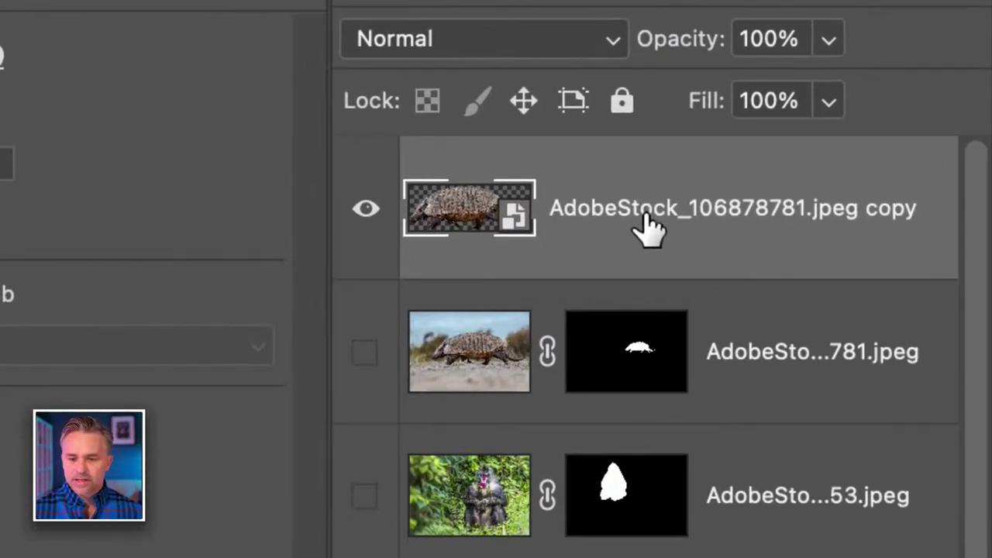
Step: Rename the armadillo copy layer to 'armadillo'
{"action": "double_click", "coordinate": [911, 127]}
{"action": "type", "text": "a"}
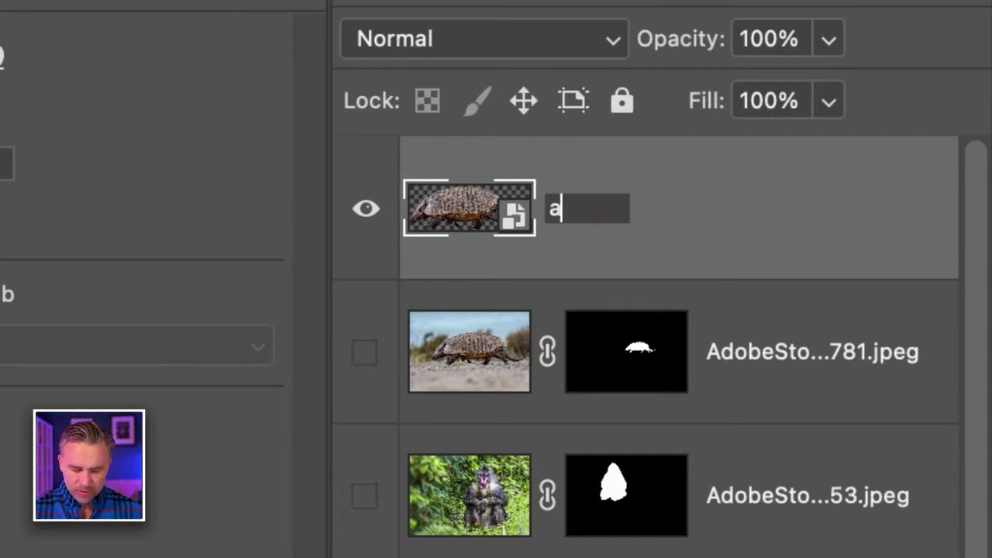
{"action": "type", "text": "rmadill"}
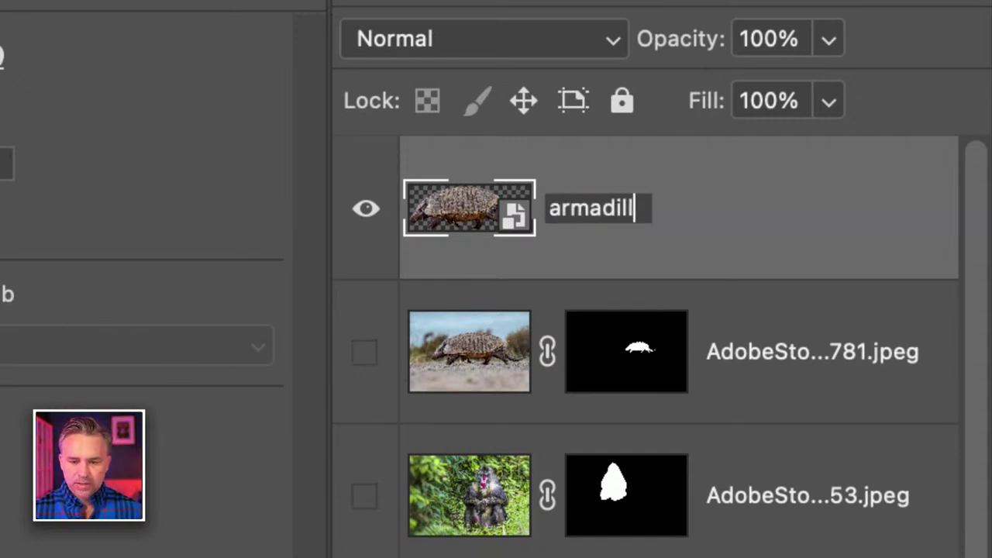
{"action": "type", "text": "o"}
{"action": "key", "text": "Return"}
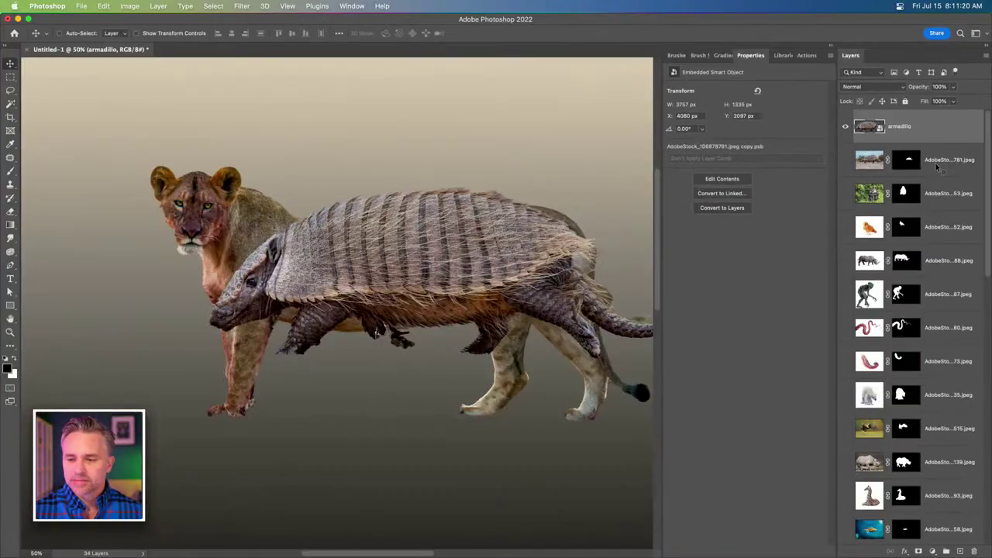
Step: Group the animal layers above the lioness into Group 1, move it to the top, and hide it
{"action": "left_click", "coordinate": [938, 165]}
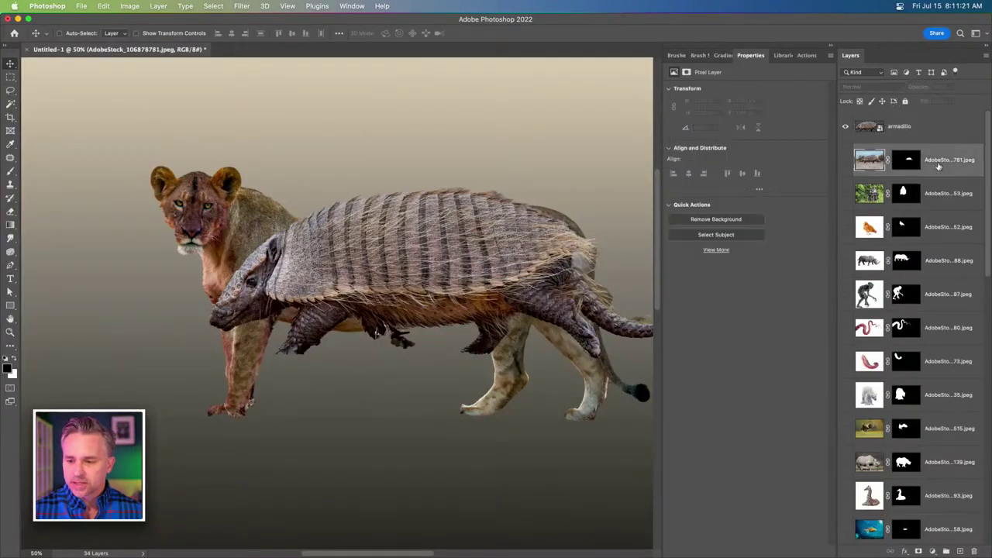
{"action": "scroll", "coordinate": [937, 166], "scroll_direction": "down", "scroll_amount": 5}
{"action": "scroll", "coordinate": [938, 165], "scroll_direction": "down", "scroll_amount": 5}
{"action": "left_click", "coordinate": [916, 282], "text": "shift"}
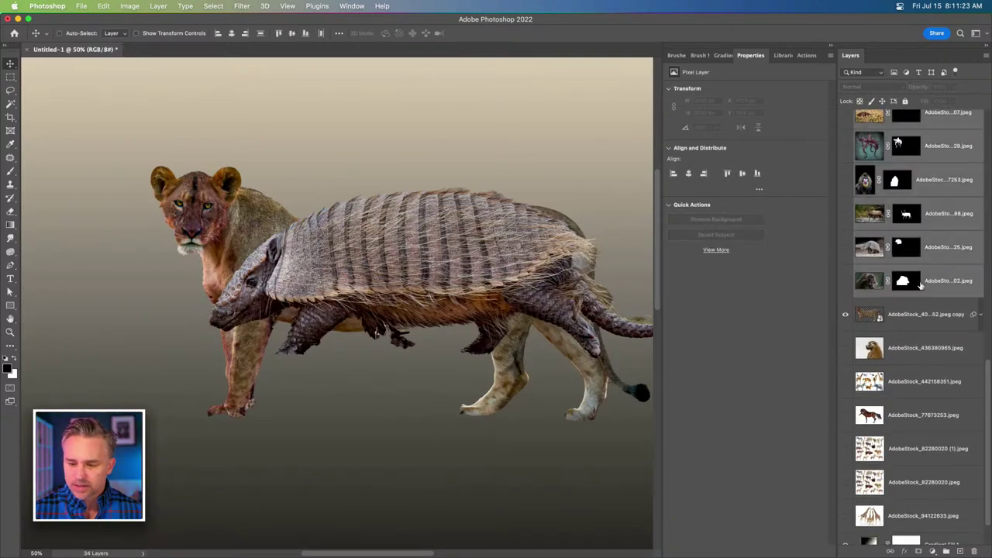
{"action": "key", "text": "ctrl+g"}
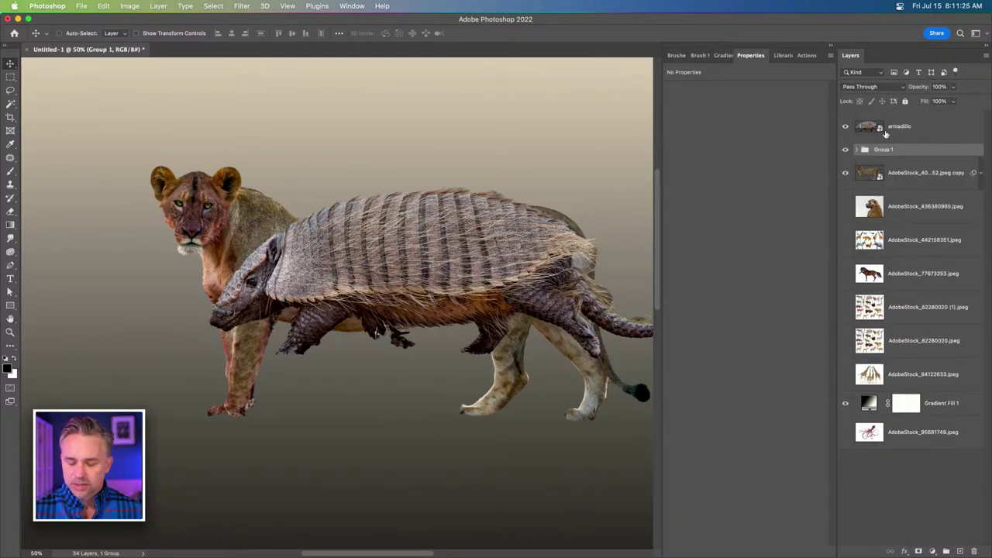
{"action": "left_click_drag", "start_coordinate": [895, 151], "coordinate": [899, 120]}
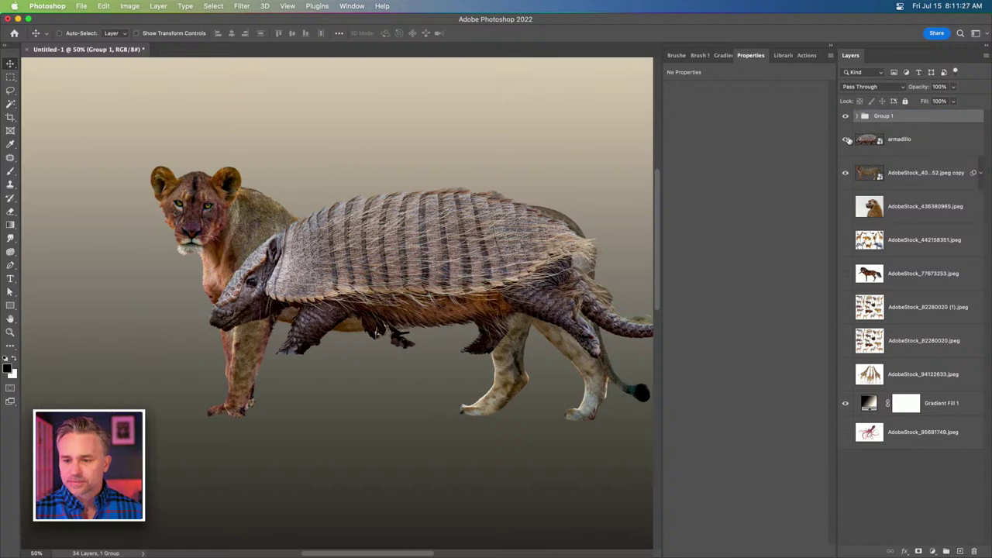
{"action": "left_click", "coordinate": [845, 117]}
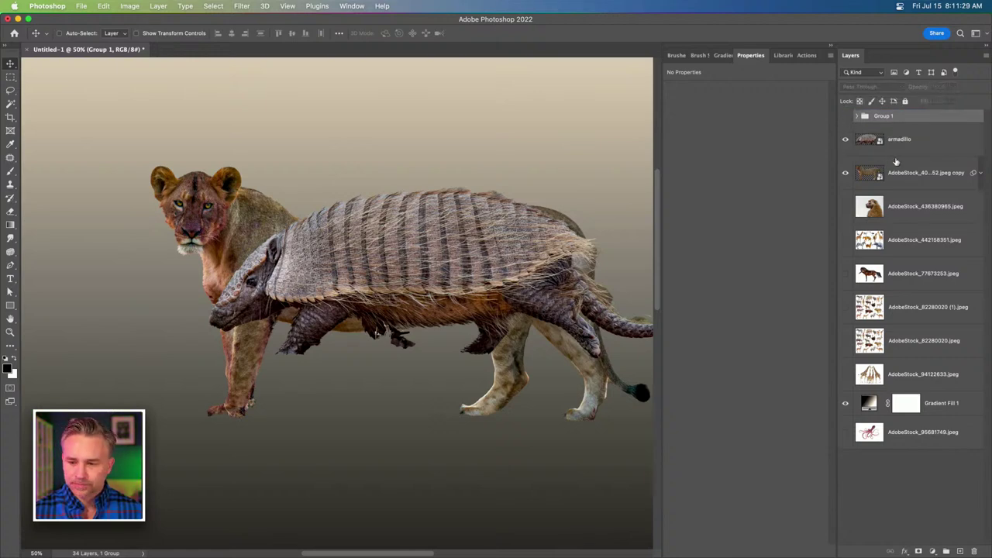
Step: Show the baboon photo, centre it on the canvas, and remove its white background
{"action": "left_click", "coordinate": [897, 143]}
{"action": "left_click", "coordinate": [891, 170]}
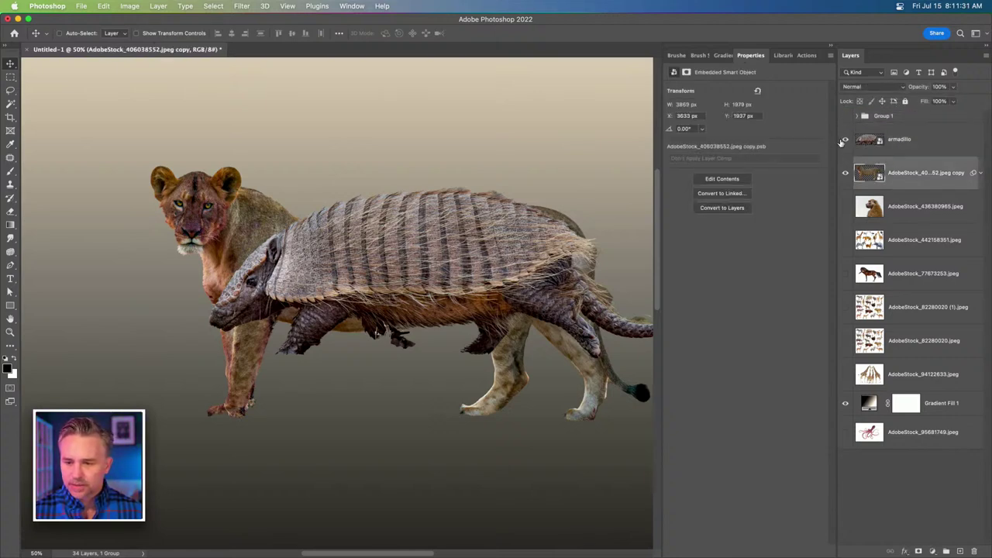
{"action": "left_click", "coordinate": [844, 172]}
{"action": "left_click", "coordinate": [845, 206]}
{"action": "left_click", "coordinate": [899, 208]}
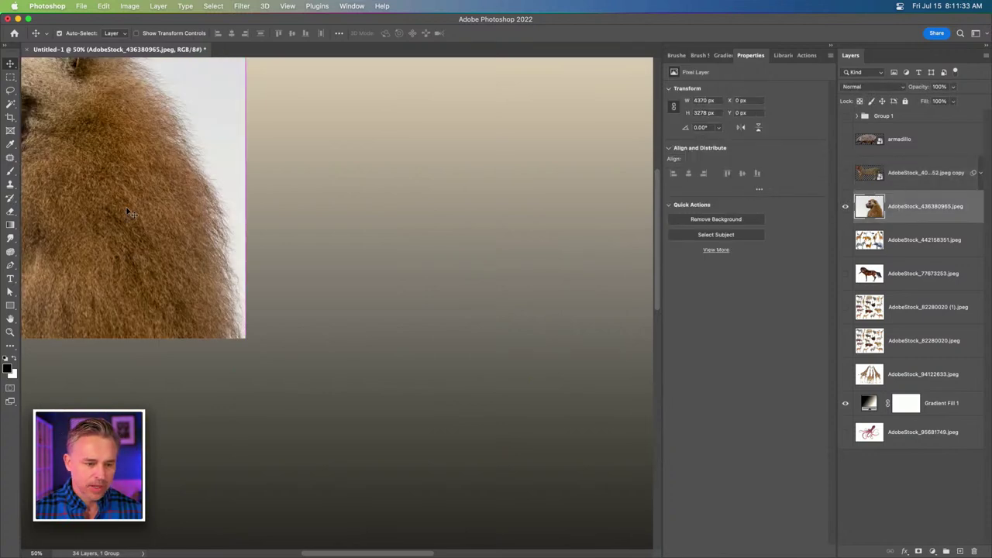
{"action": "left_click_drag", "start_coordinate": [128, 210], "coordinate": [475, 313]}
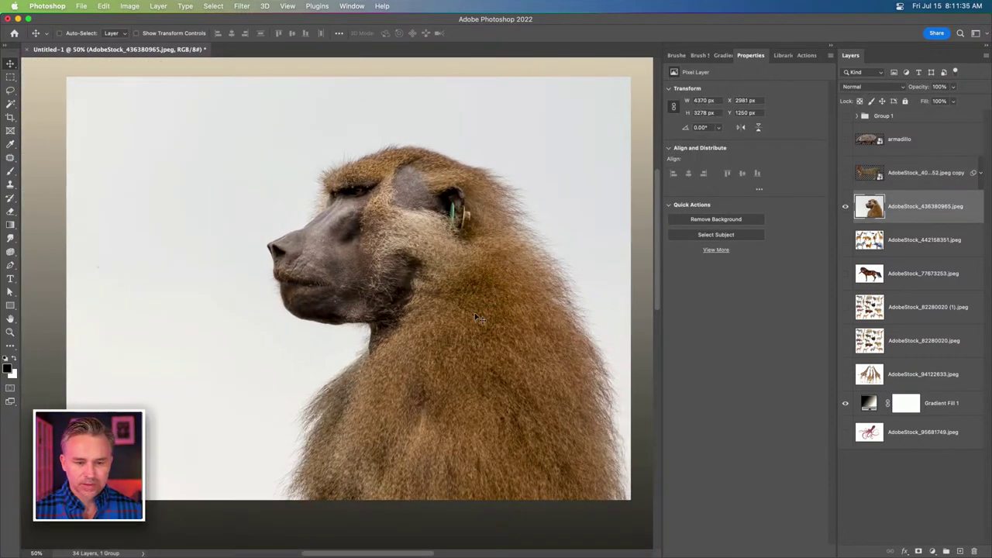
{"action": "left_click", "coordinate": [695, 219]}
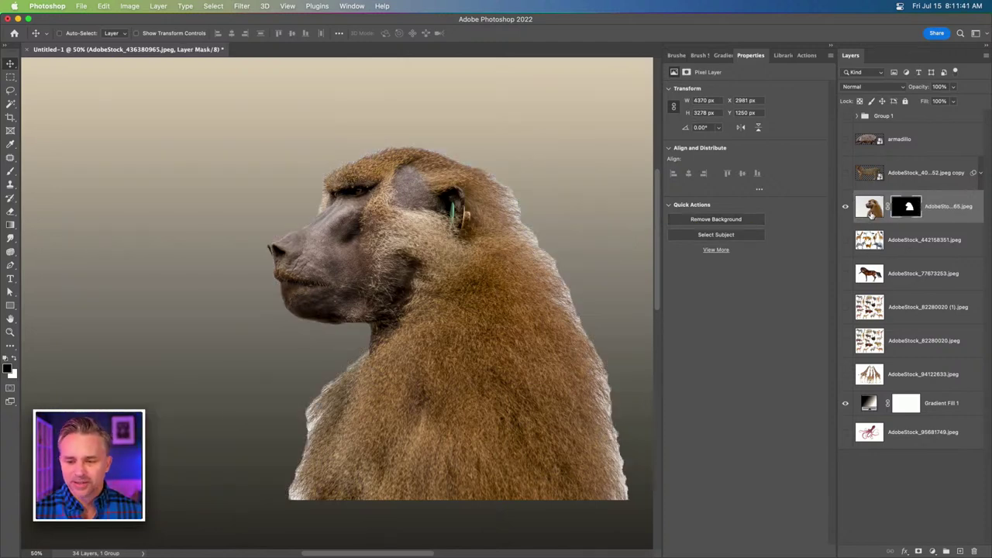
Step: Hide the baboon and delete the watercolour animals layer
{"action": "left_click", "coordinate": [845, 206]}
{"action": "left_click", "coordinate": [845, 240]}
{"action": "left_click", "coordinate": [940, 243]}
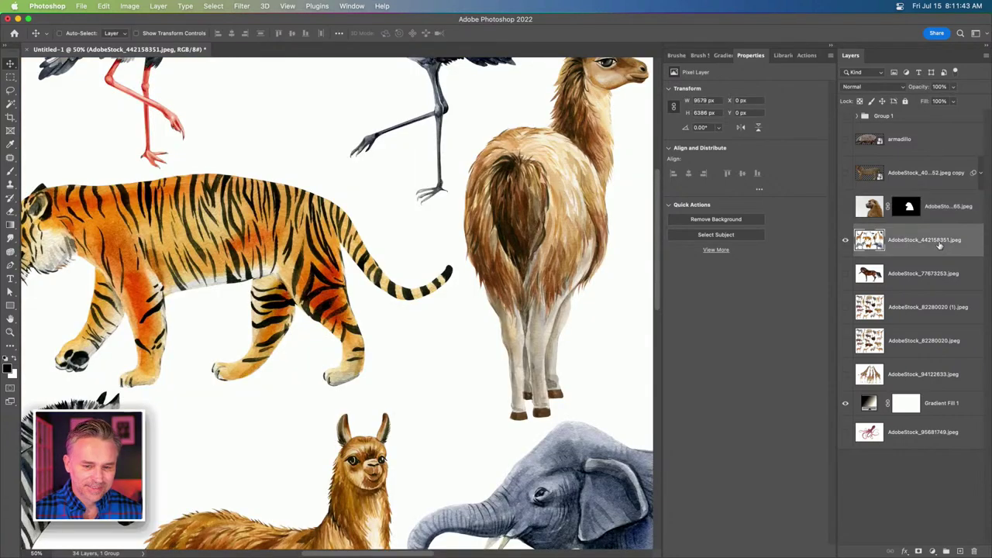
{"action": "key", "text": "super+0"}
{"action": "key", "text": "Delete"}
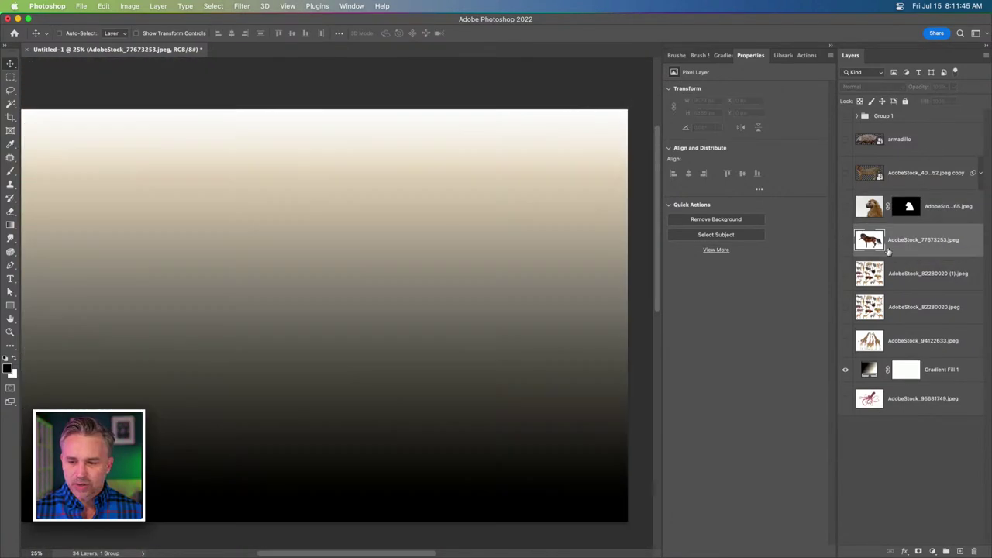
Step: Centre the horse photo and remove its white background, then show the animal sheet
{"action": "left_click", "coordinate": [845, 240]}
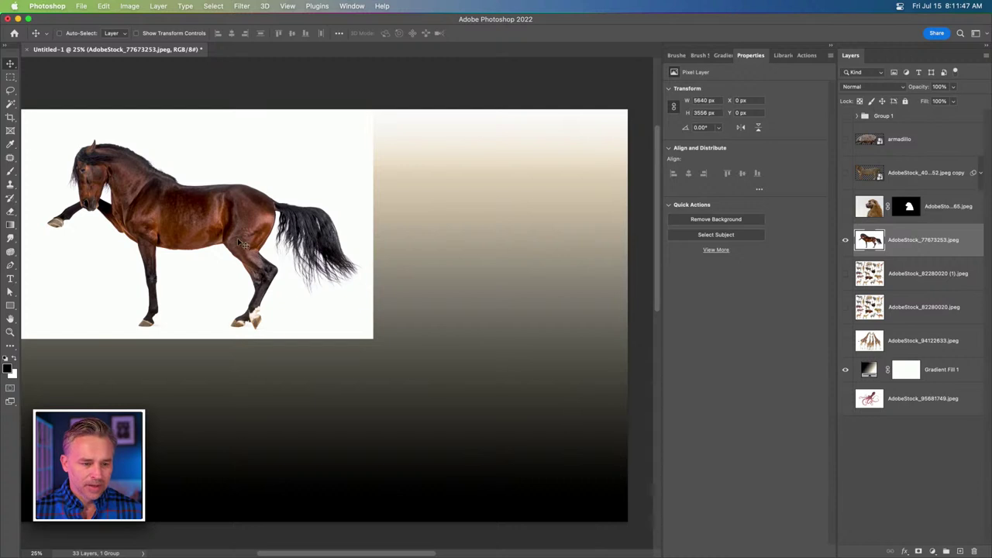
{"action": "left_click_drag", "start_coordinate": [103, 199], "coordinate": [261, 256]}
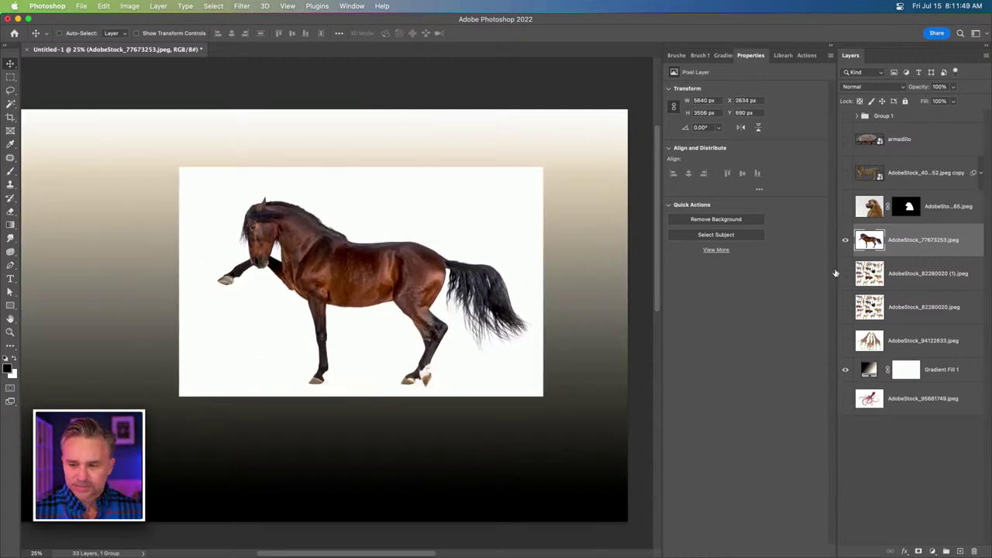
{"action": "left_click", "coordinate": [688, 222]}
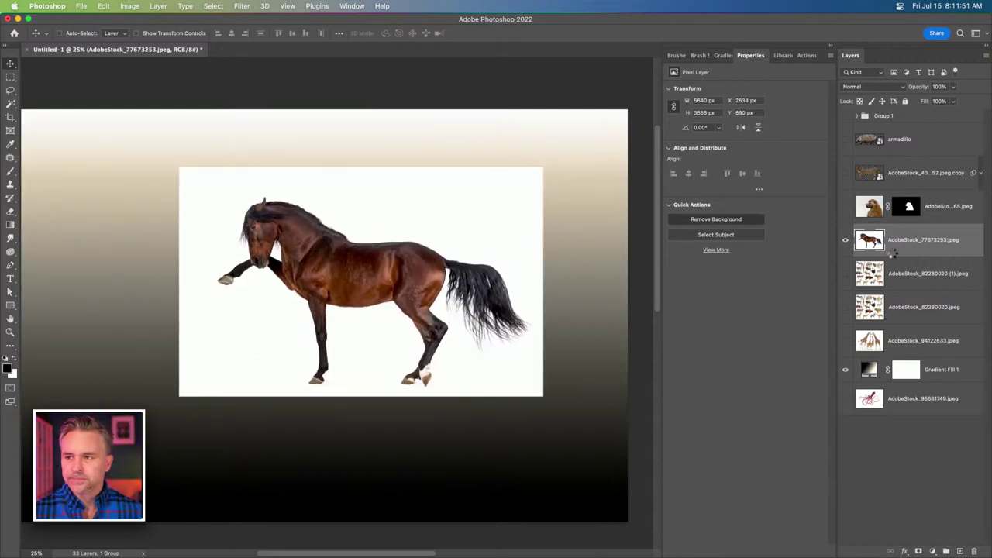
{"action": "left_click", "coordinate": [844, 240]}
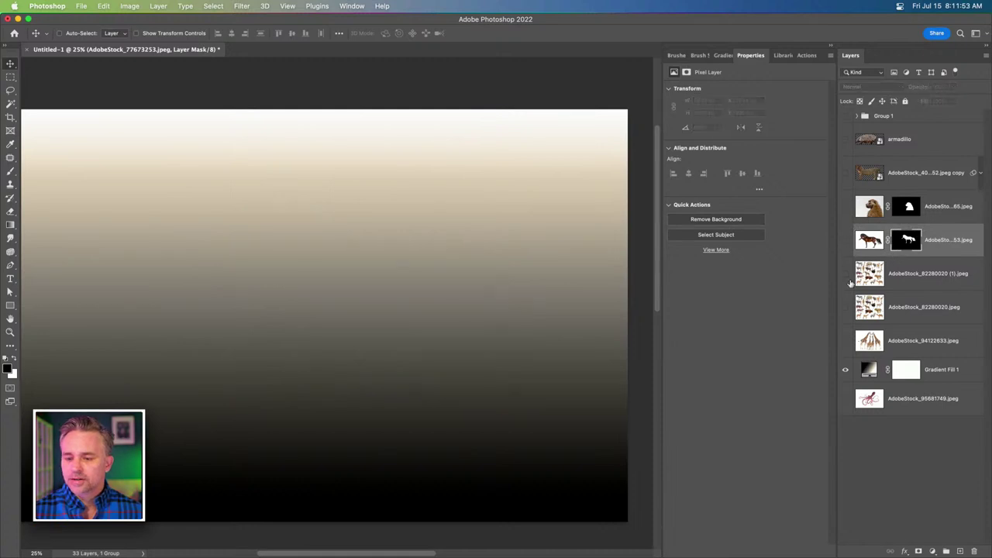
{"action": "left_click", "coordinate": [845, 273]}
{"action": "left_click", "coordinate": [914, 276]}
Step: Move the AdobeStock_82280020 (1) animal sheet toward the canvas centre and inspect it up close
{"action": "left_click_drag", "start_coordinate": [184, 265], "coordinate": [285, 267]}
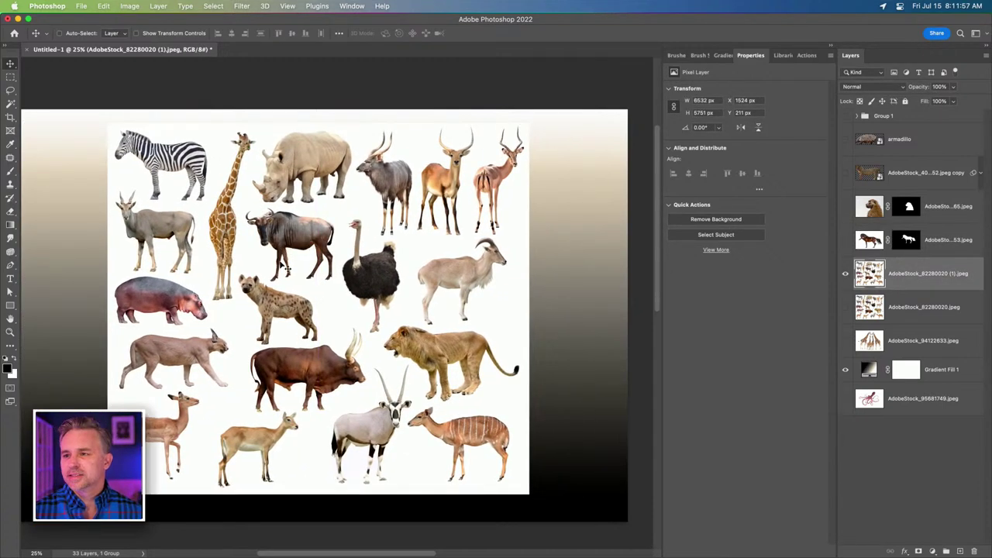
{"action": "key", "text": "ctrl+plus"}
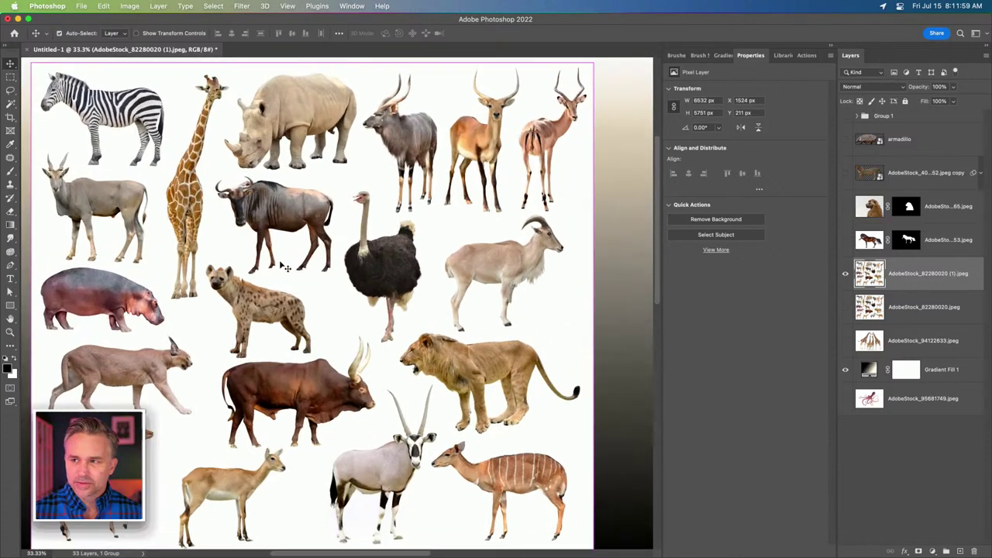
{"action": "key", "text": "ctrl+plus"}
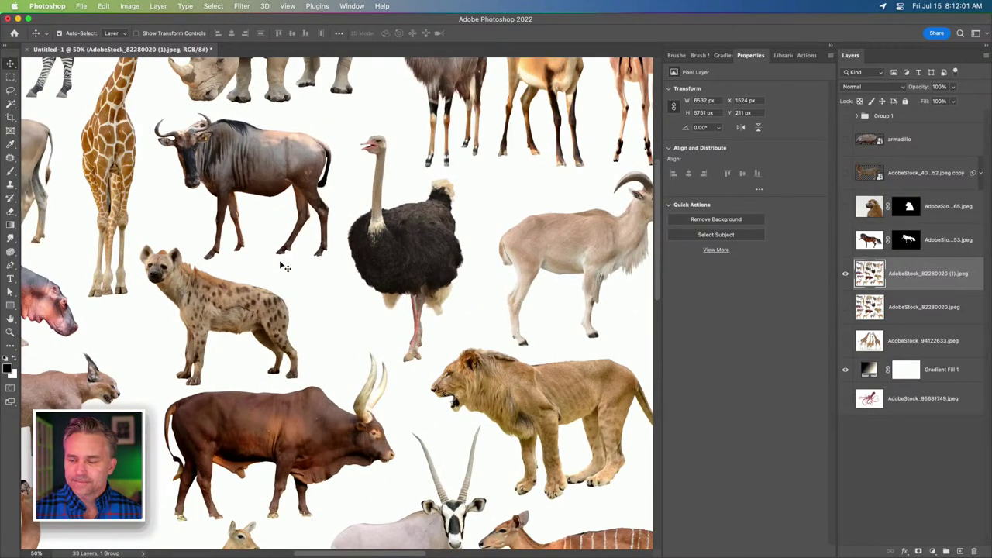
{"action": "key", "text": "ctrl+minus"}
{"action": "key", "text": "ctrl+minus"}
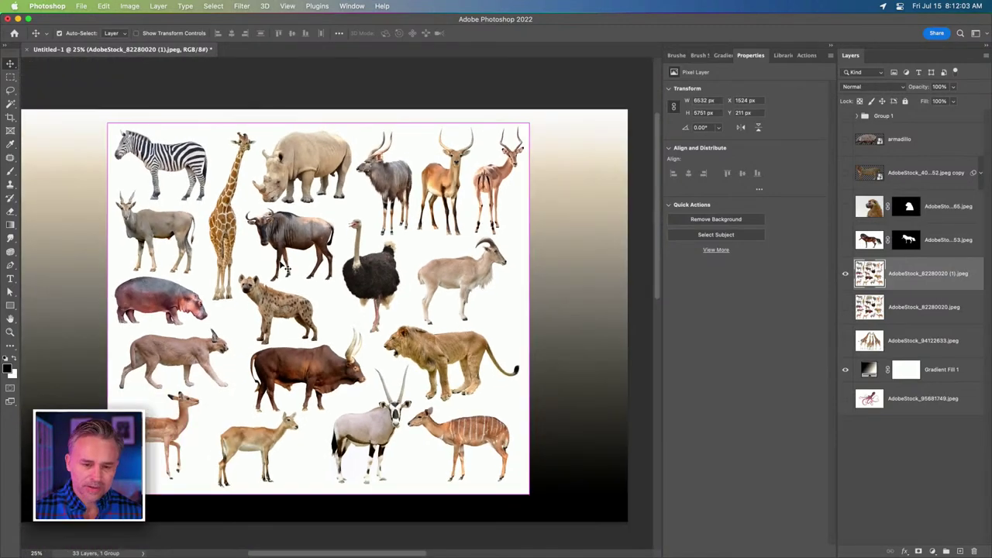
{"action": "key", "text": "ctrl+plus"}
{"action": "key", "text": "ctrl+plus"}
{"action": "key", "text": "ctrl+minus"}
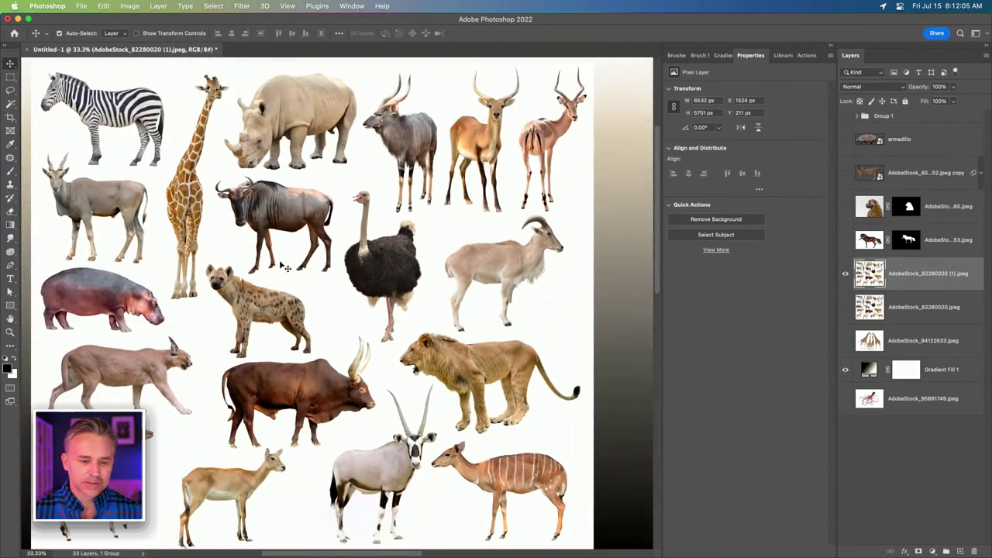
{"action": "key", "text": "ctrl+plus"}
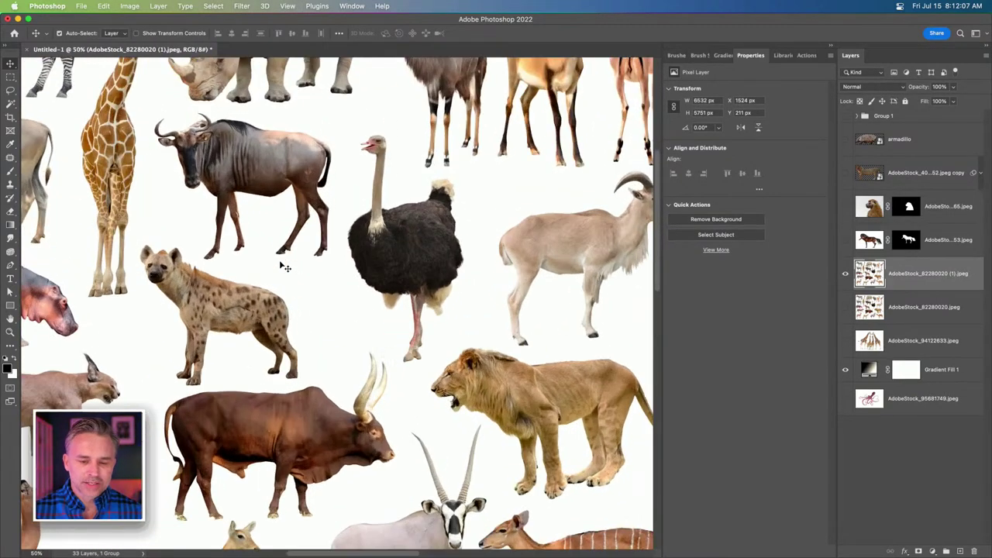
{"action": "key", "text": "ctrl+minus"}
{"action": "key", "text": "ctrl+minus"}
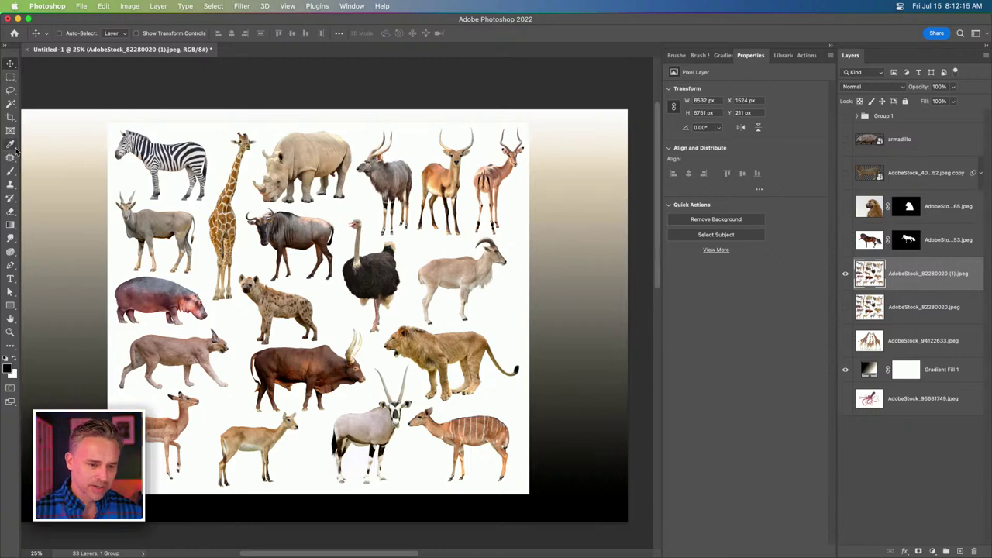
{"action": "left_click", "coordinate": [10, 103]}
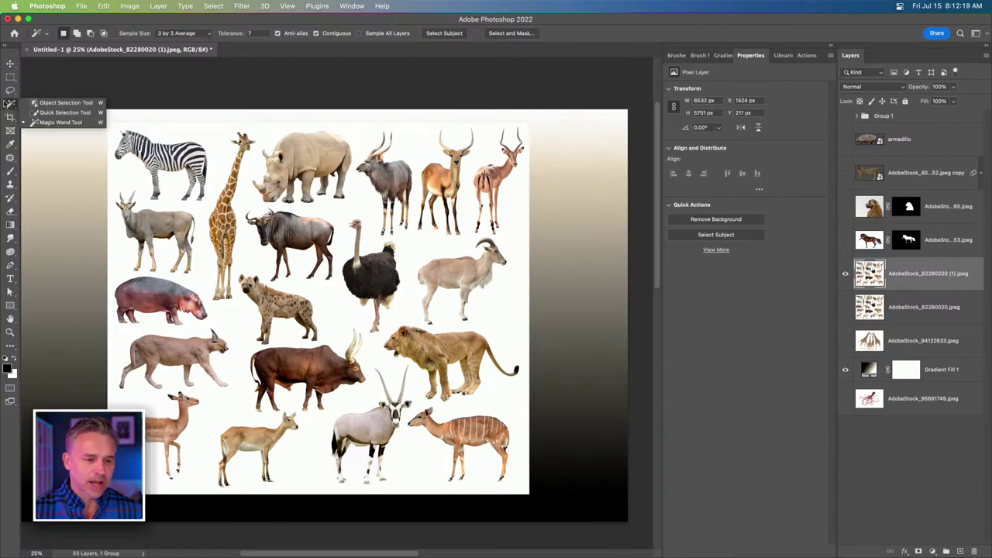
Step: Select the wildebeest with Object Selection, subtract the leg-tail gap, and copy it onto Layer 1
{"action": "left_click", "coordinate": [6, 105]}
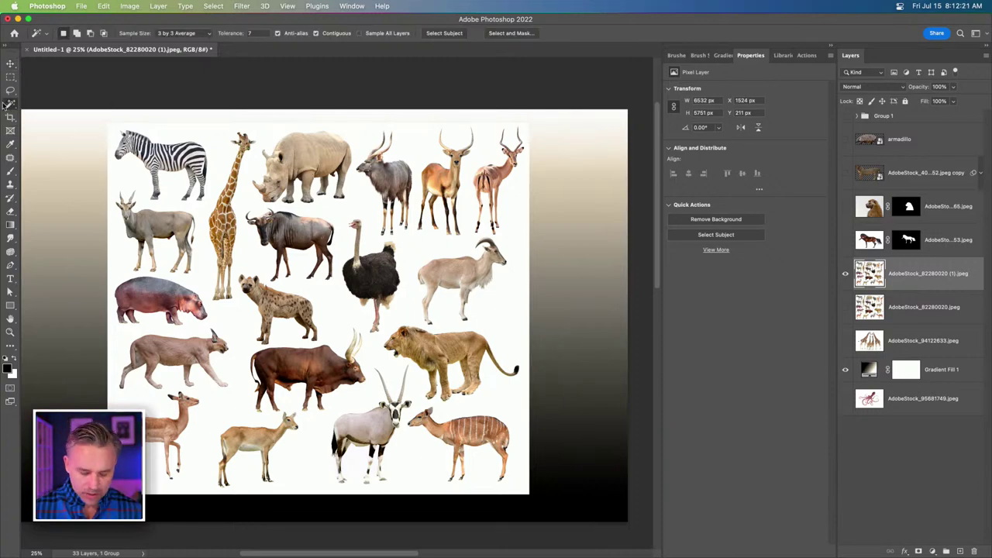
{"action": "key", "text": "ctrl+plus"}
{"action": "key", "text": "ctrl+plus"}
{"action": "scroll", "coordinate": [216, 225], "scroll_direction": "up", "scroll_amount": 2}
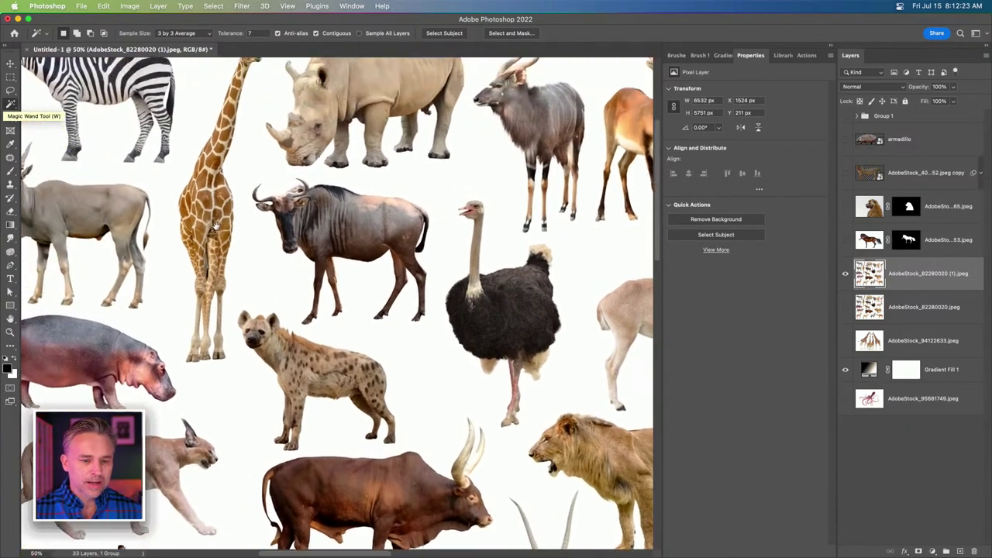
{"action": "scroll", "coordinate": [215, 226], "scroll_direction": "up", "scroll_amount": 1}
{"action": "left_click", "coordinate": [10, 103]}
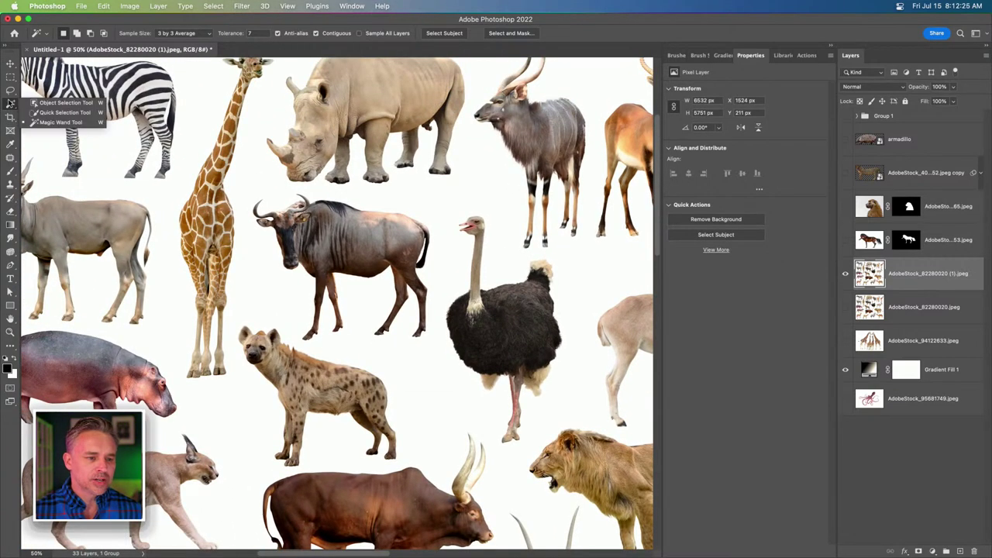
{"action": "left_click", "coordinate": [34, 104]}
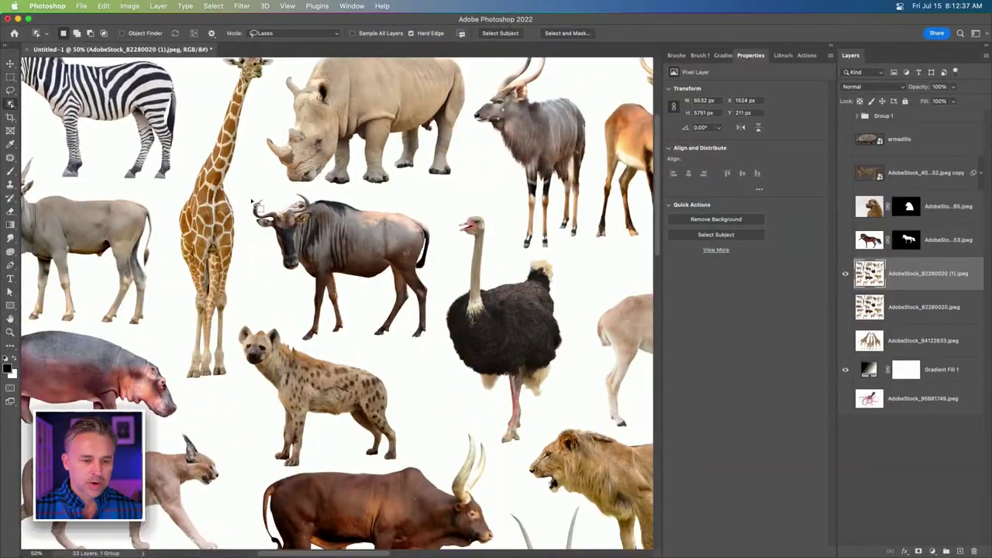
{"action": "mouse_move", "coordinate": [272, 188]}
{"action": "left_mouse_down"}
{"action": "mouse_move", "coordinate": [439, 316]}
{"action": "mouse_move", "coordinate": [424, 342]}
{"action": "mouse_move", "coordinate": [295, 341]}
{"action": "mouse_move", "coordinate": [255, 290]}
{"action": "mouse_move", "coordinate": [234, 210]}
{"action": "mouse_move", "coordinate": [246, 164]}
{"action": "left_mouse_up"}
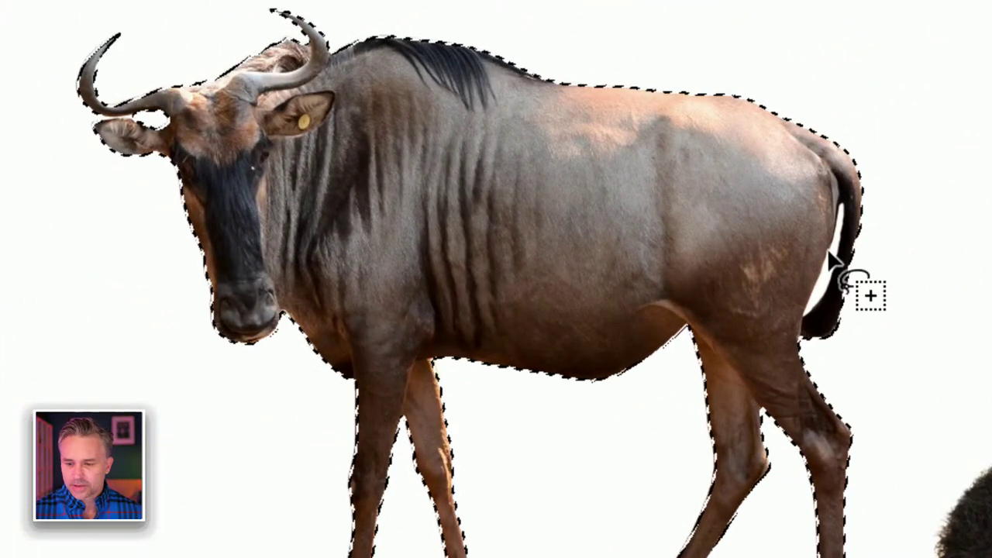
{"action": "key", "text": "alt"}
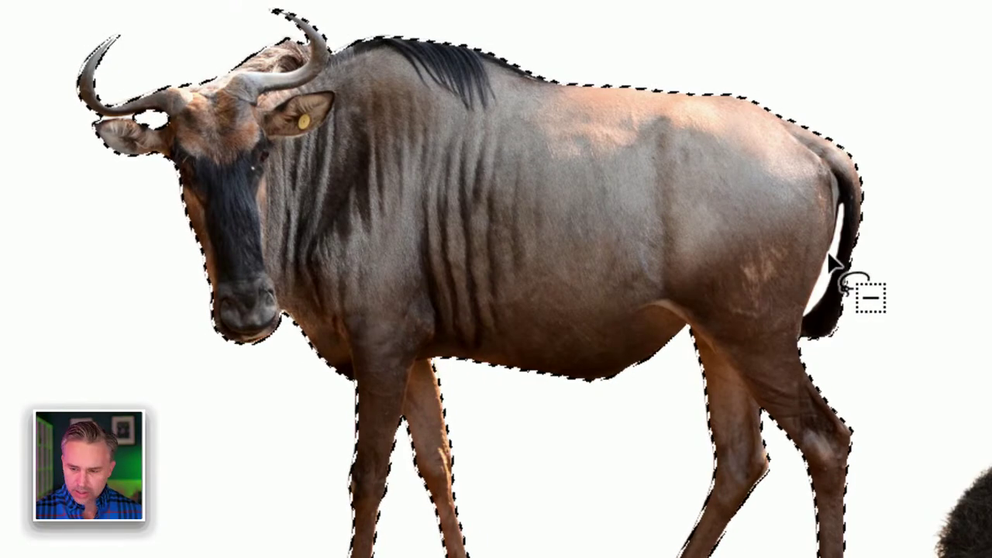
{"action": "mouse_move", "coordinate": [803, 310]}
{"action": "left_mouse_down"}
{"action": "mouse_move", "coordinate": [838, 208]}
{"action": "mouse_move", "coordinate": [809, 333]}
{"action": "left_mouse_up"}
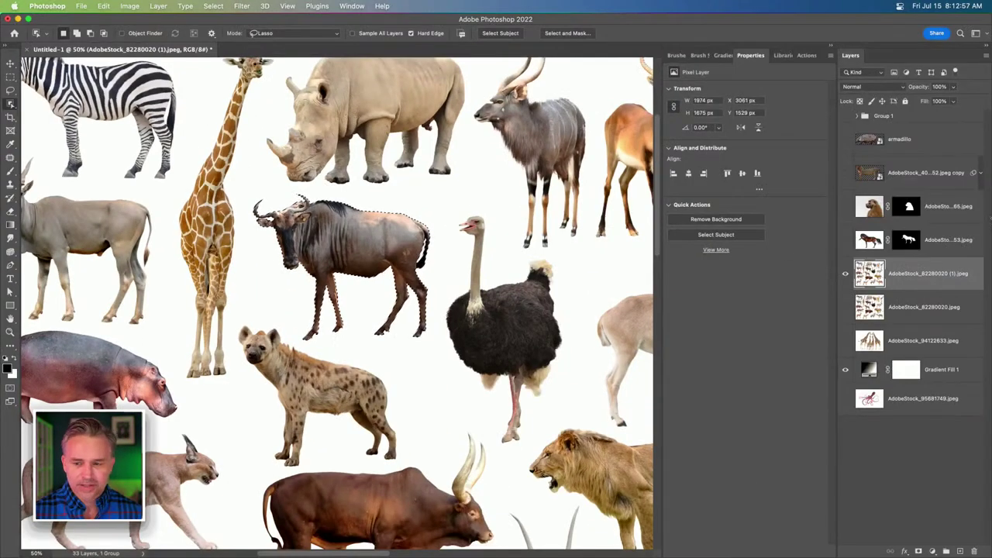
{"action": "key", "text": "super+c"}
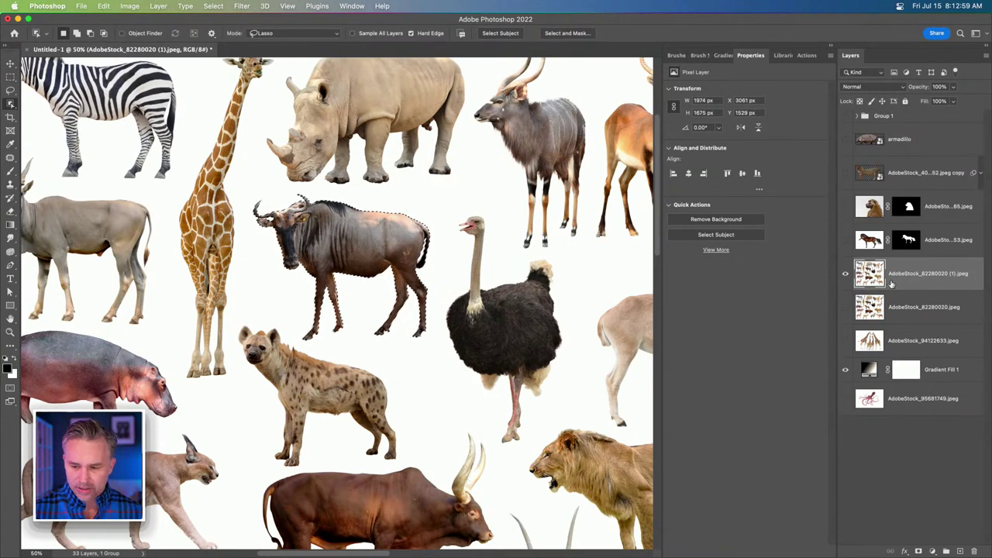
{"action": "key", "text": "super+v"}
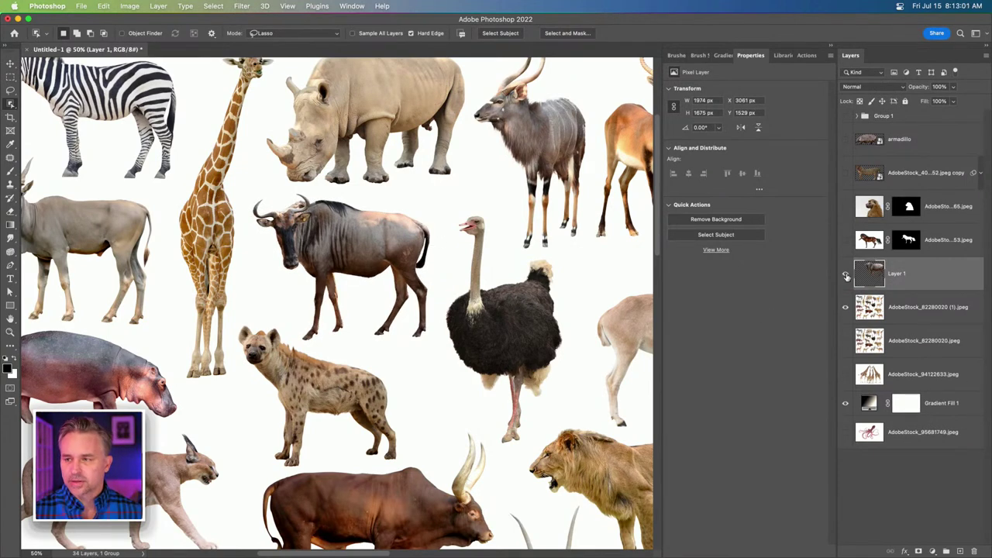
Step: Nudge the Layer 1 wildebeest down-right, then hide it and show the AdobeStock_82280020 (1) sheet
{"action": "left_click", "coordinate": [845, 307]}
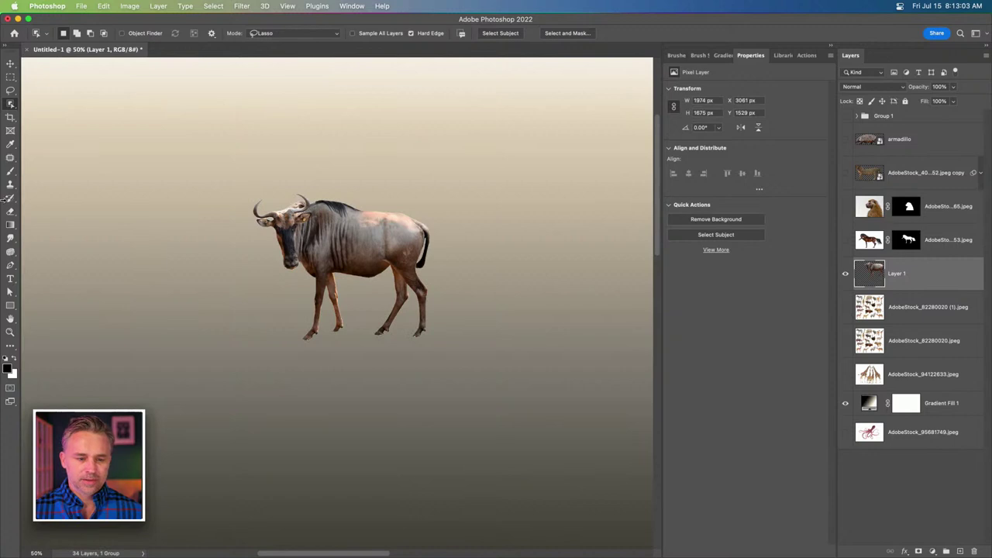
{"action": "left_click", "coordinate": [10, 63]}
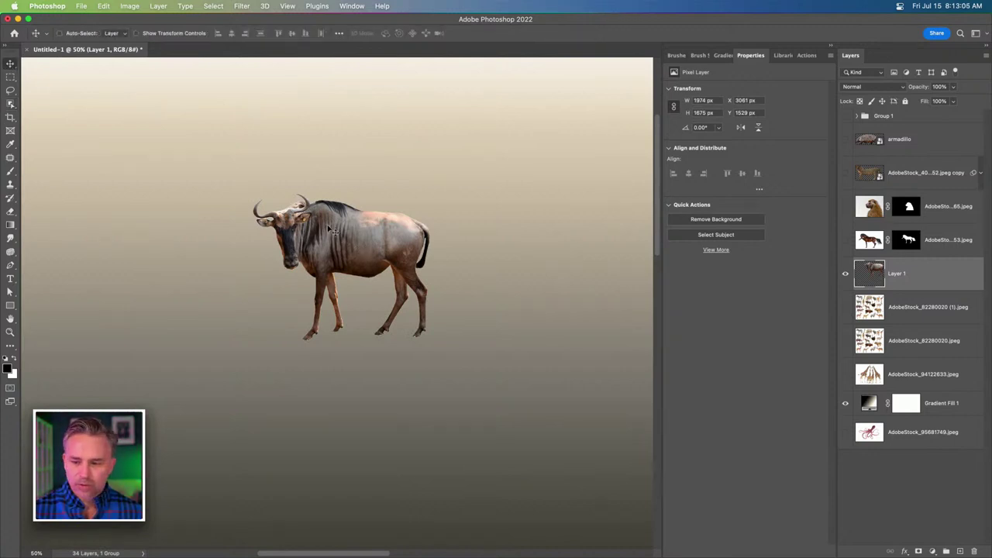
{"action": "left_click_drag", "start_coordinate": [332, 230], "coordinate": [440, 288]}
{"action": "left_click_drag", "start_coordinate": [342, 338], "coordinate": [319, 313]}
{"action": "left_click", "coordinate": [846, 273]}
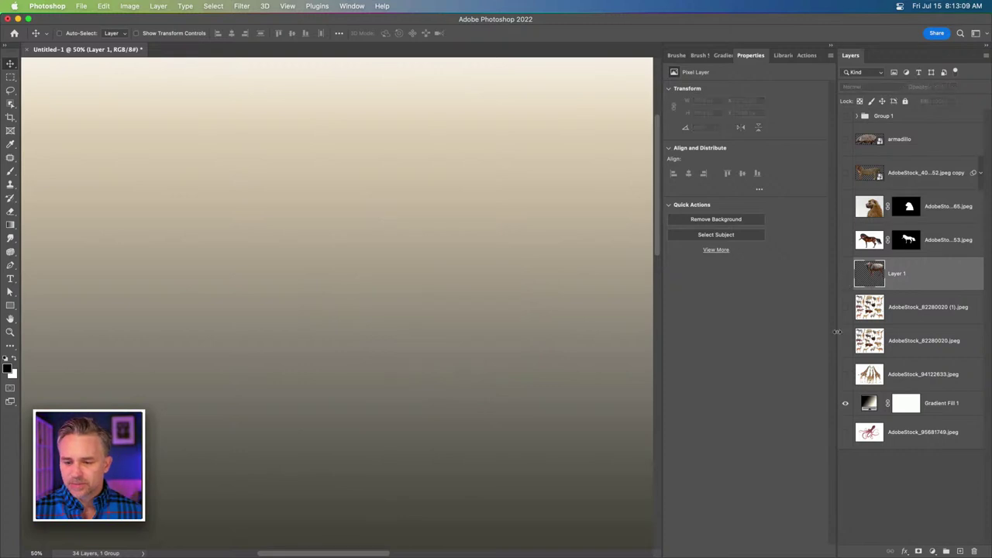
{"action": "left_click", "coordinate": [901, 309]}
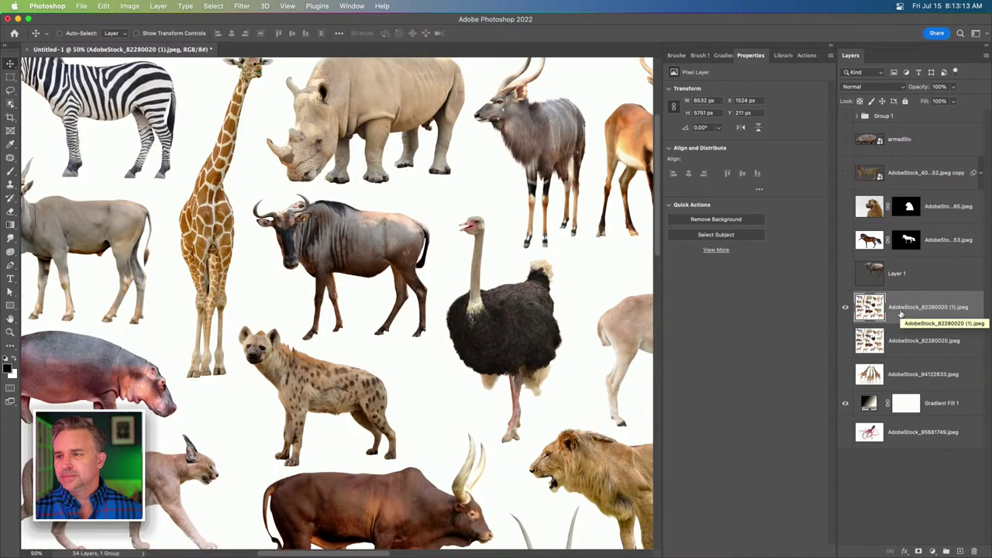
{"action": "mouse_move", "coordinate": [315, 555]}
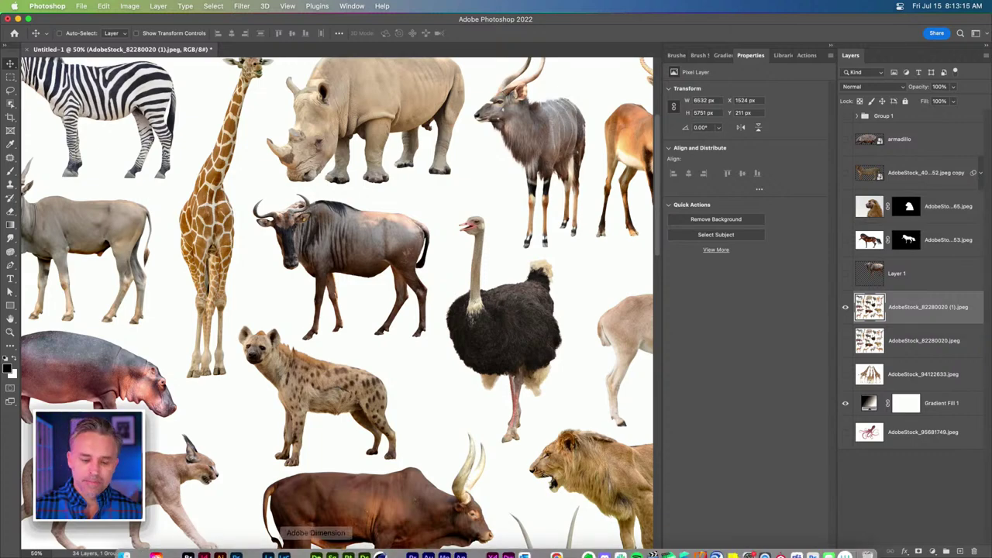
Step: Replace the armadillo search in Adobe Stock with a search for 'zebra'
{"action": "left_click", "coordinate": [556, 546]}
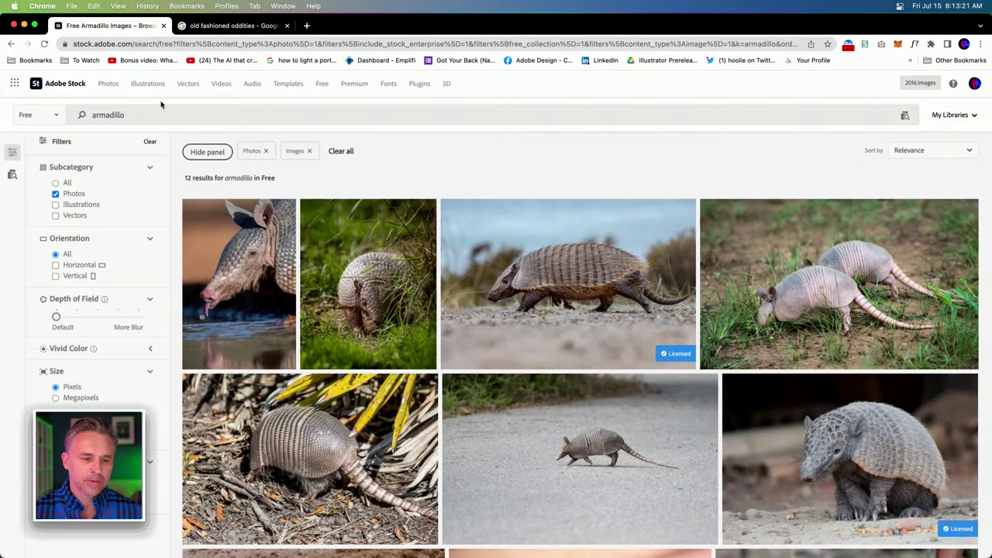
{"action": "left_click", "coordinate": [128, 115]}
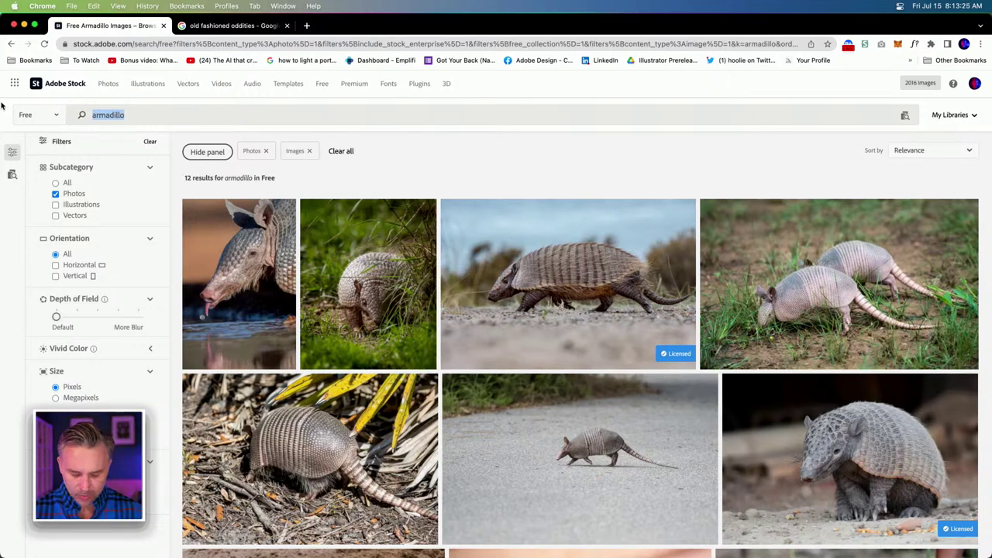
{"action": "type", "text": "zeb"}
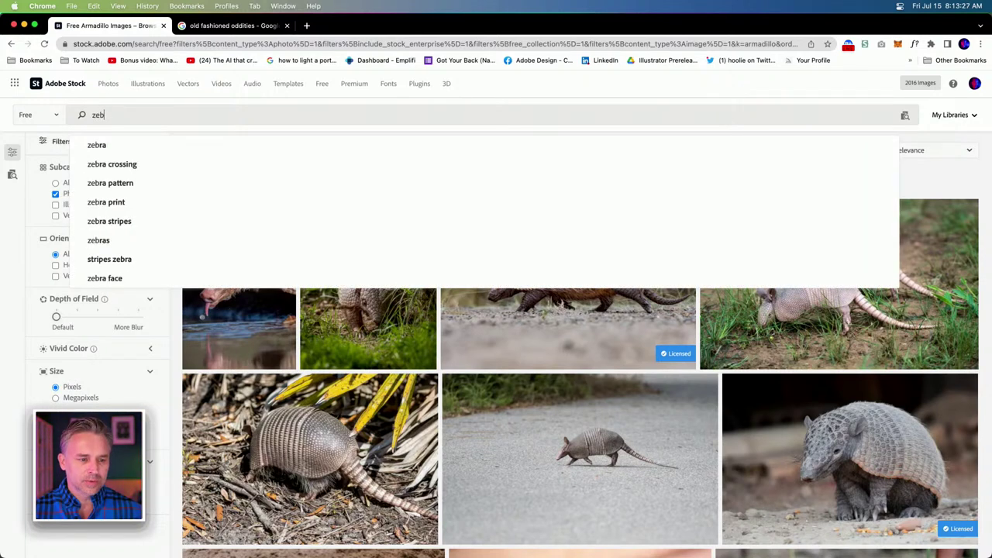
{"action": "type", "text": "ra"}
{"action": "key", "text": "Return"}
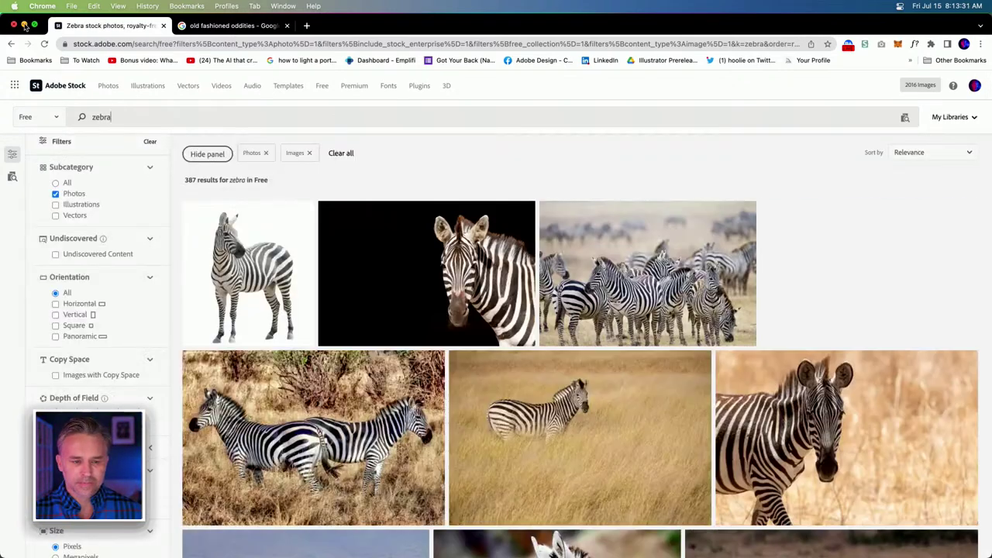
Step: Scroll through the 387 free zebra photo results
{"action": "scroll", "coordinate": [184, 260], "scroll_direction": "down", "scroll_amount": 10}
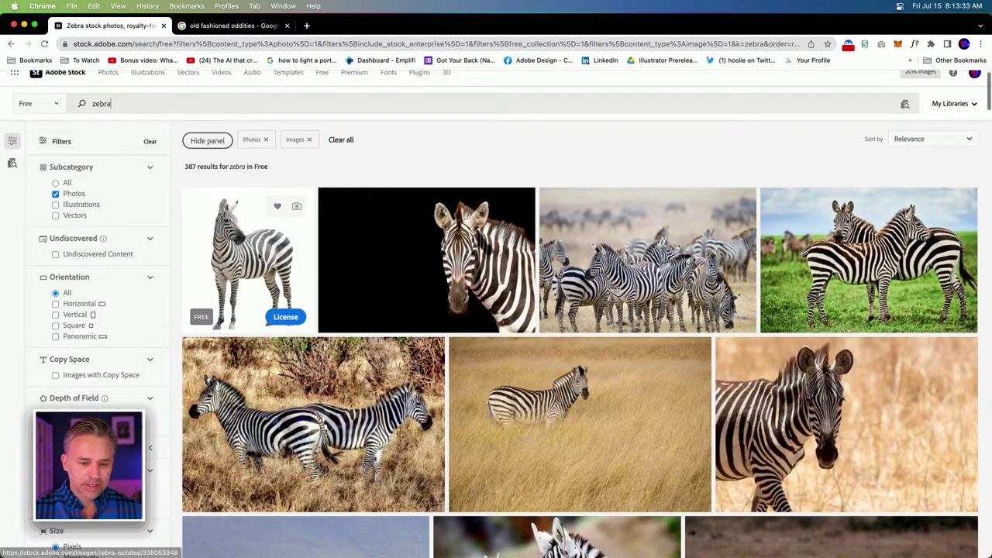
{"action": "scroll", "coordinate": [213, 184], "scroll_direction": "down", "scroll_amount": 5}
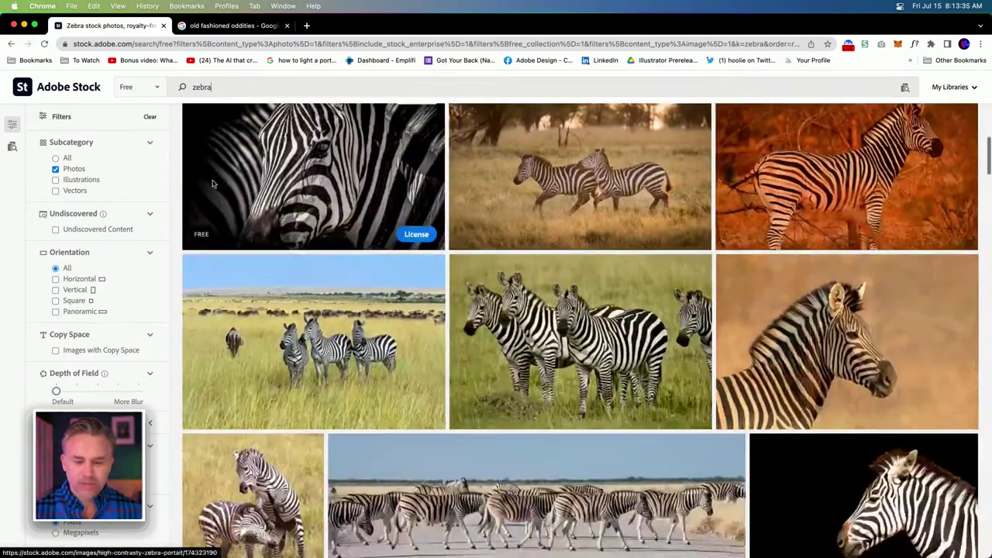
{"action": "scroll", "coordinate": [213, 186], "scroll_direction": "down", "scroll_amount": 2}
{"action": "scroll", "coordinate": [210, 201], "scroll_direction": "down", "scroll_amount": 2}
{"action": "scroll", "coordinate": [209, 218], "scroll_direction": "down", "scroll_amount": 2}
{"action": "scroll", "coordinate": [209, 218], "scroll_direction": "down", "scroll_amount": 2}
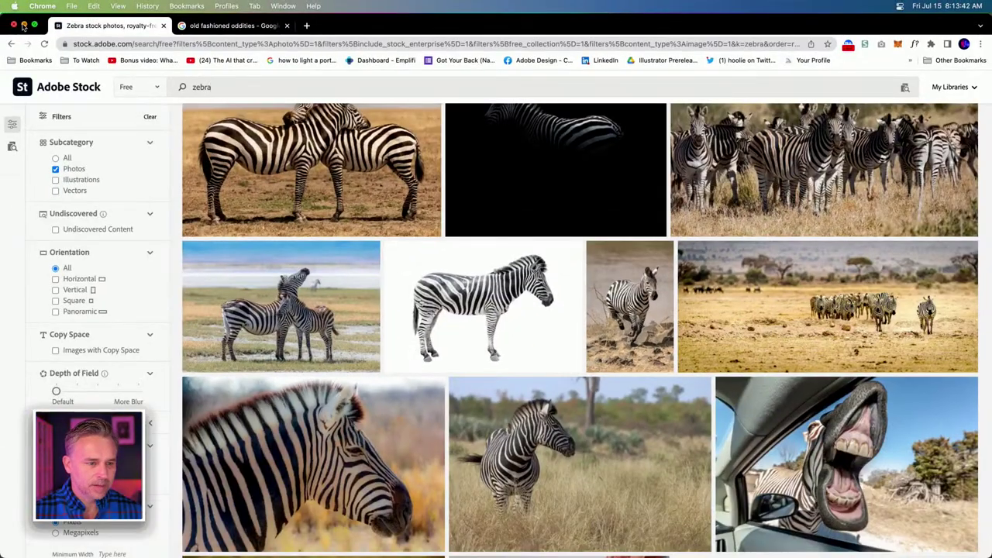
Step: Show the original AdobeStock_82280020.jpeg sheet instead of its copy, and select its layer
{"action": "left_click", "coordinate": [24, 26]}
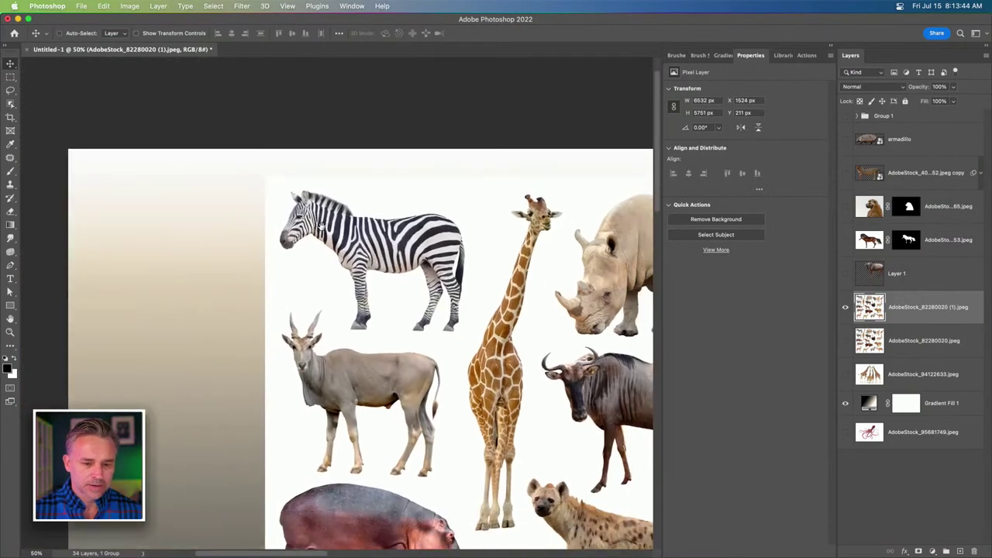
{"action": "left_click_drag", "start_coordinate": [322, 225], "coordinate": [245, 168]}
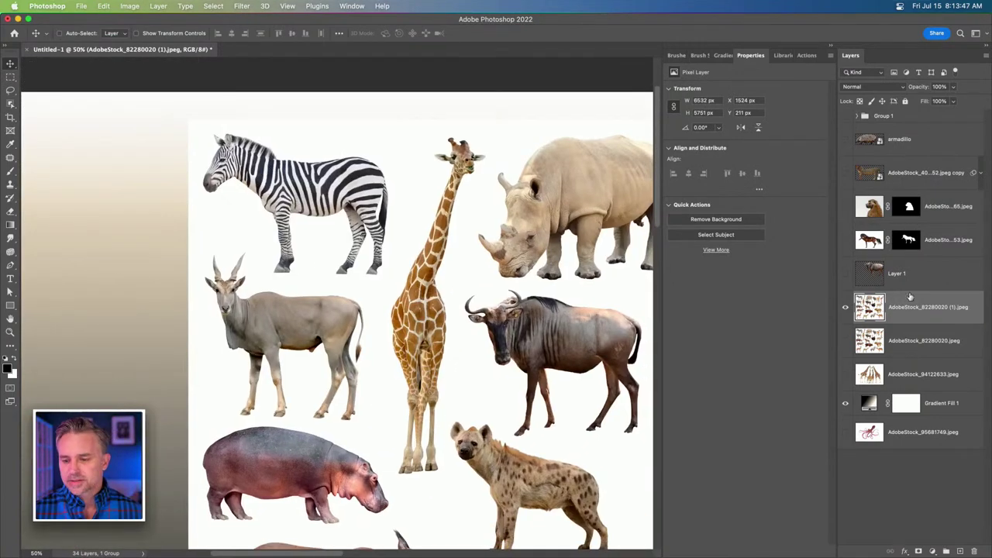
{"action": "left_click", "coordinate": [903, 346]}
{"action": "left_click", "coordinate": [910, 378], "text": "shift"}
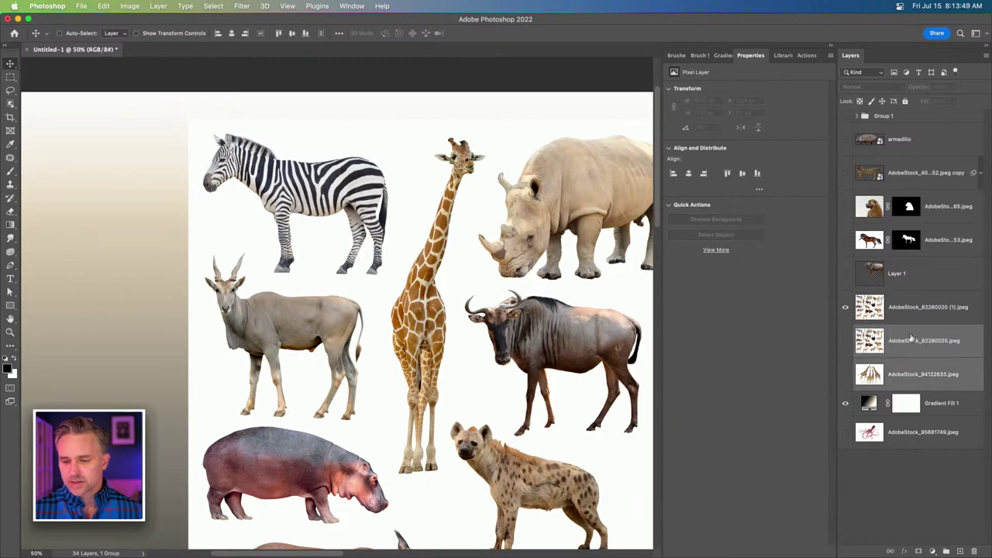
{"action": "left_click", "coordinate": [845, 307]}
{"action": "left_click", "coordinate": [846, 340]}
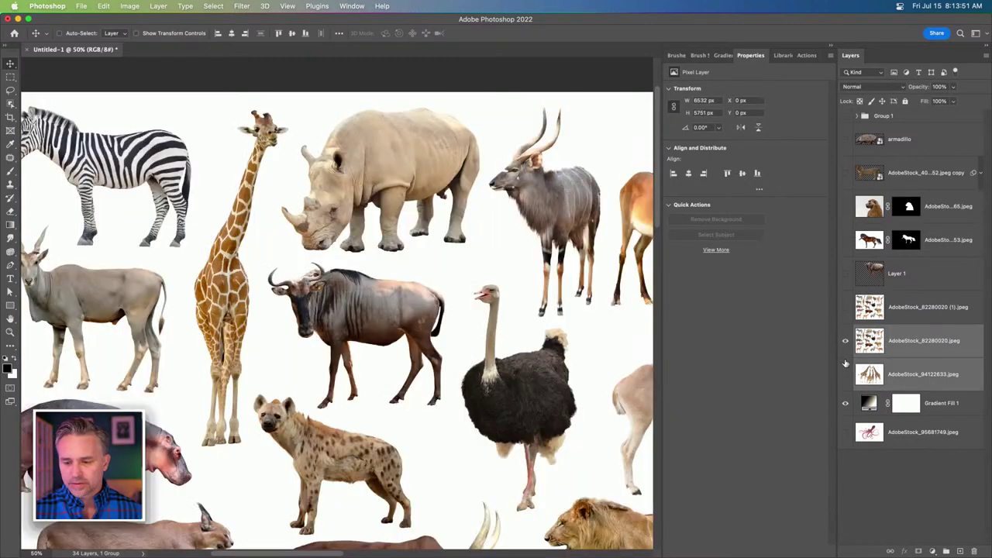
{"action": "left_click", "coordinate": [846, 341]}
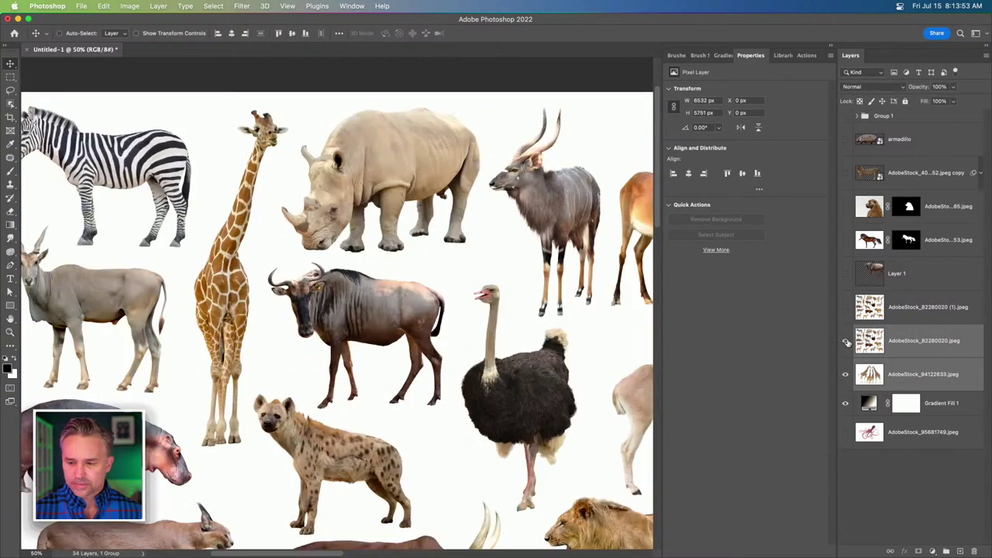
{"action": "left_click", "coordinate": [910, 347]}
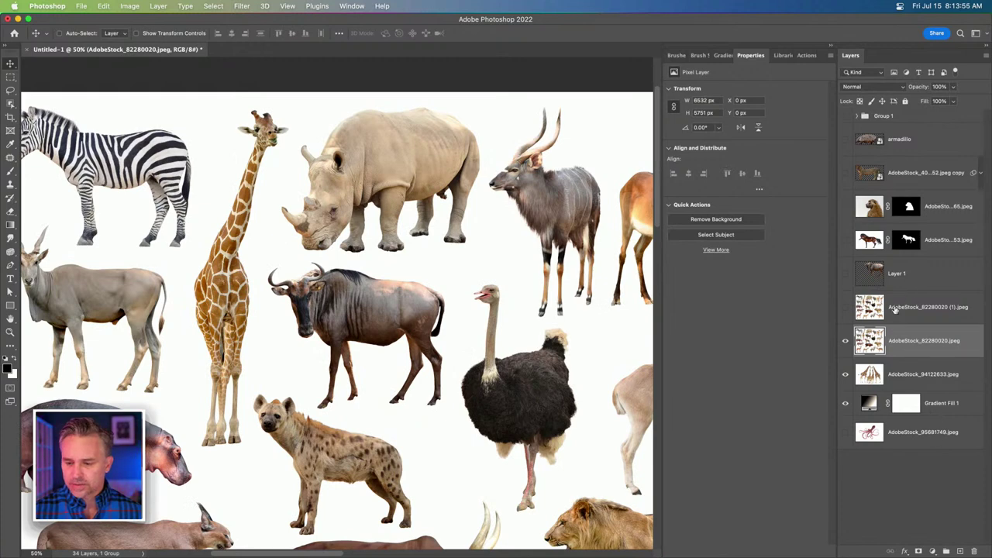
Step: Delete the duplicate AdobeStock_82280020 (1).jpeg layer and move the giraffe layer into Group 1
{"action": "left_click", "coordinate": [898, 308]}
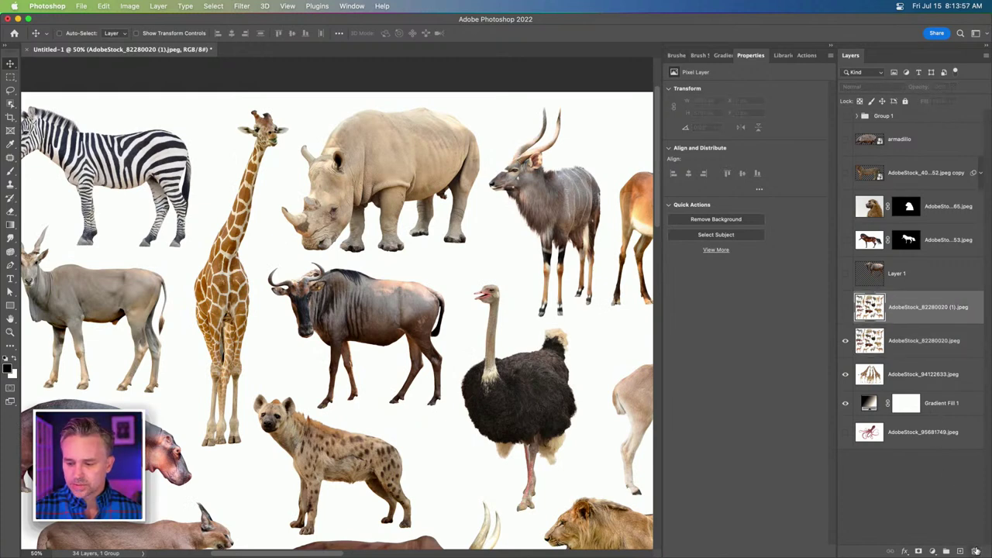
{"action": "left_click", "coordinate": [974, 551]}
{"action": "double_click", "coordinate": [893, 341]}
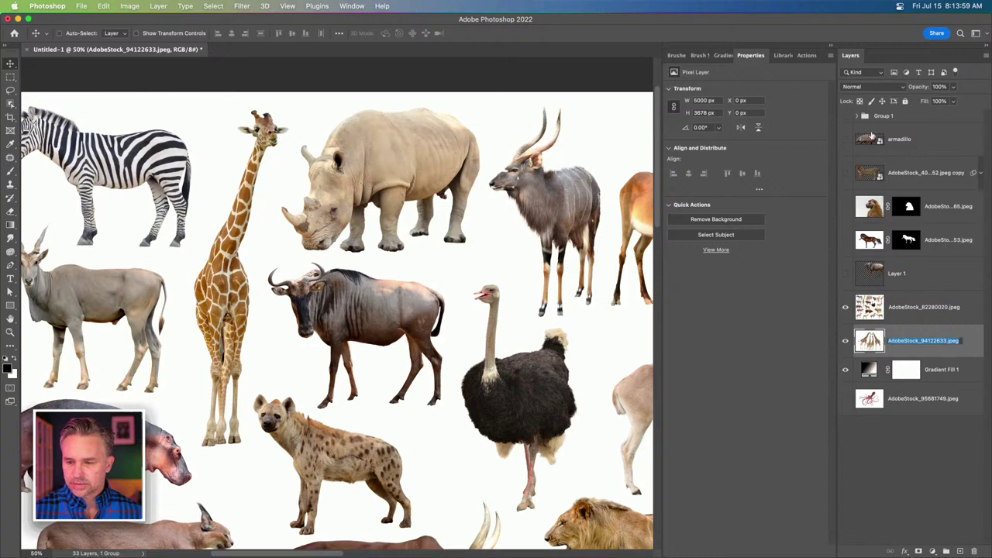
{"action": "key", "text": "Return"}
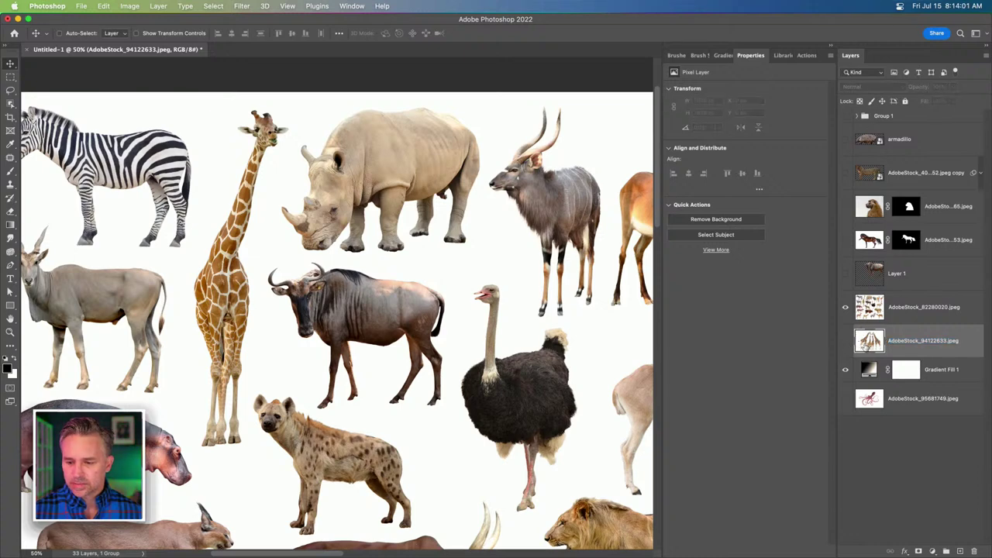
{"action": "left_click_drag", "start_coordinate": [864, 344], "coordinate": [883, 117]}
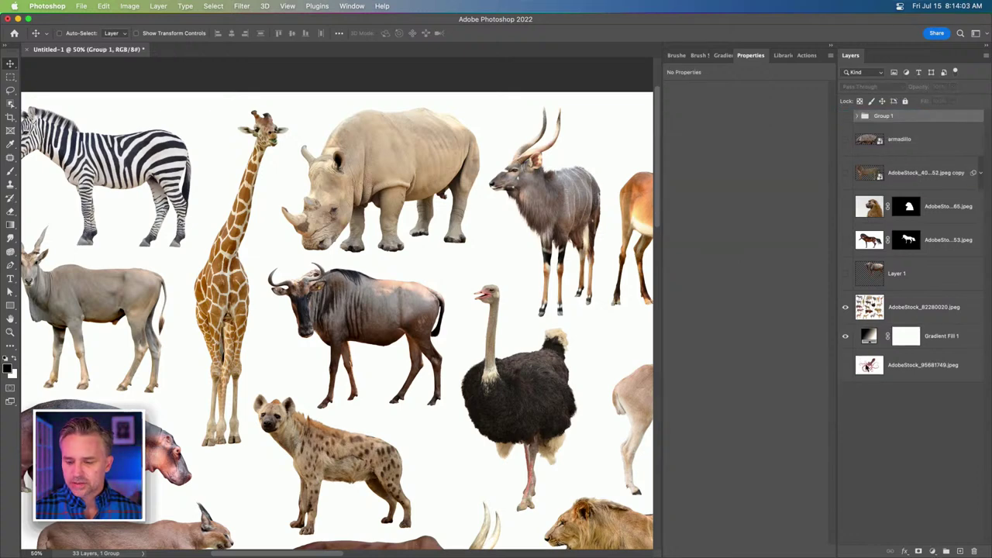
Step: Move the octopus layer into Group 1, then show Gradient Fill 1 and AdobeStock_82280020.jpeg
{"action": "left_click", "coordinate": [869, 364]}
{"action": "left_click", "coordinate": [844, 307]}
{"action": "left_click", "coordinate": [844, 336]}
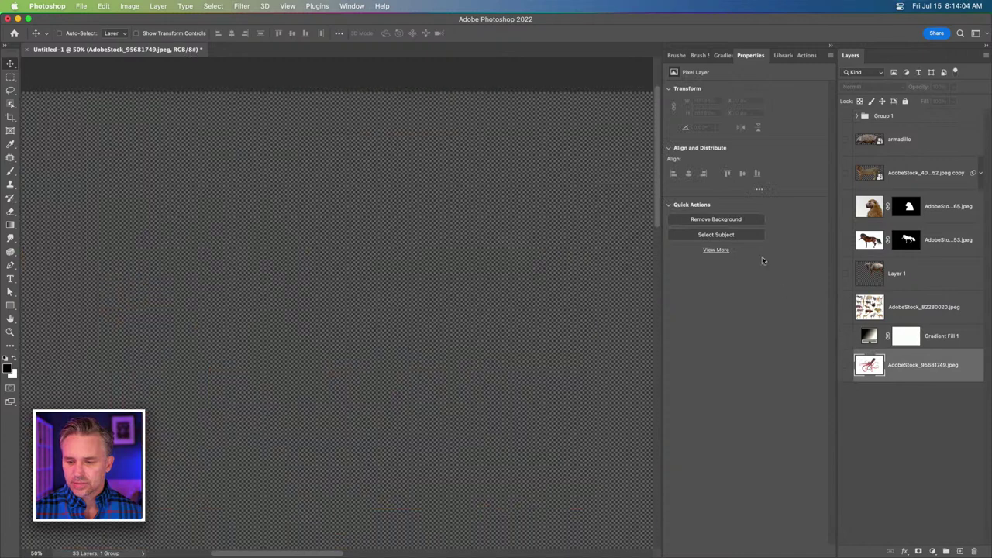
{"action": "left_click", "coordinate": [846, 364]}
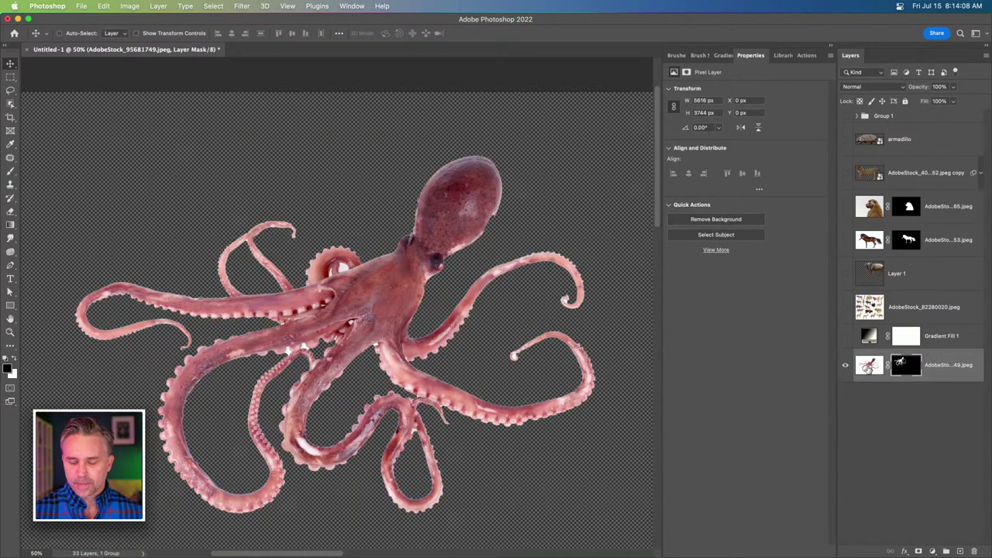
{"action": "left_click_drag", "start_coordinate": [868, 368], "coordinate": [878, 118]}
{"action": "left_click", "coordinate": [844, 335]}
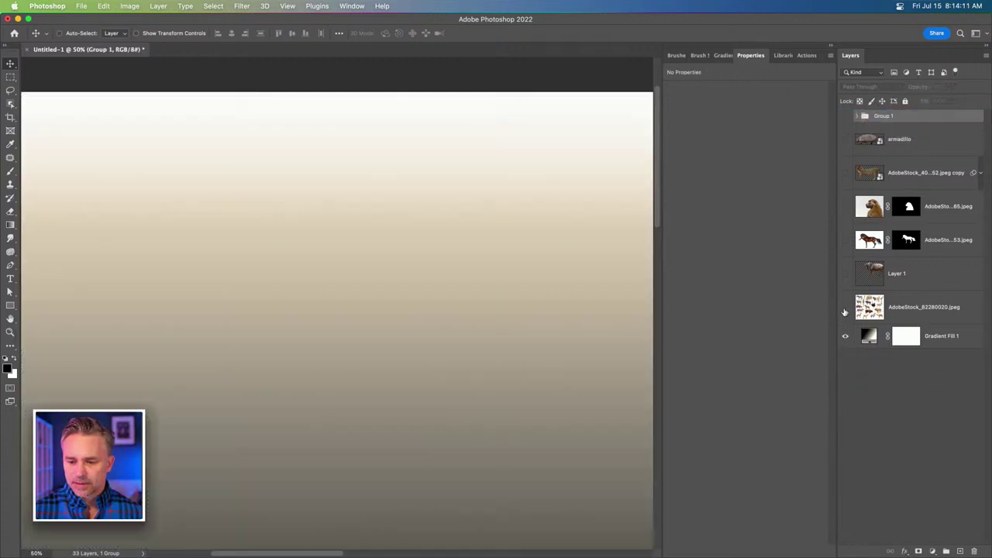
{"action": "left_click", "coordinate": [846, 307]}
{"action": "left_click", "coordinate": [901, 310]}
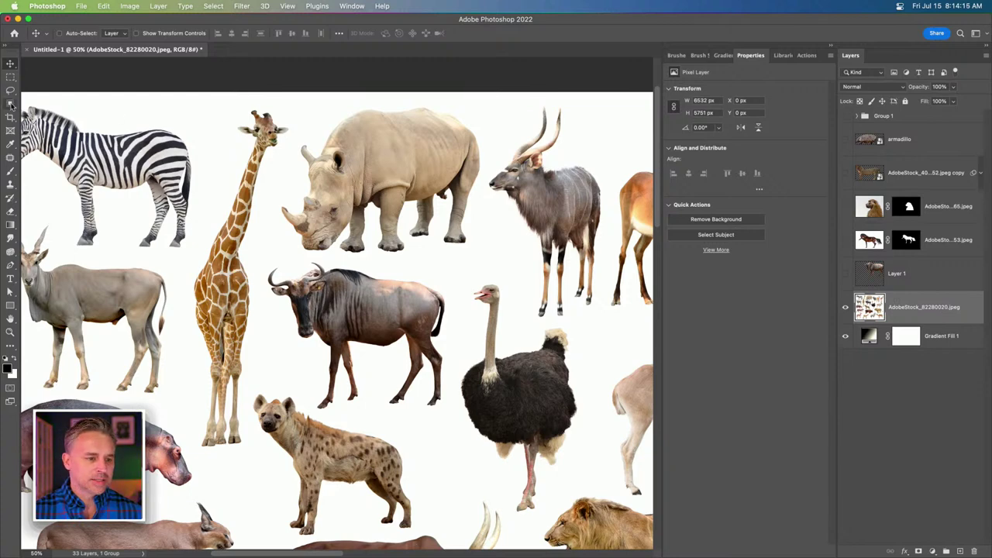
Step: Select the AdobeStock_82280020.jpeg layer and review Object Finder settings, leaving the sheet unchanged
{"action": "right_click", "coordinate": [913, 303]}
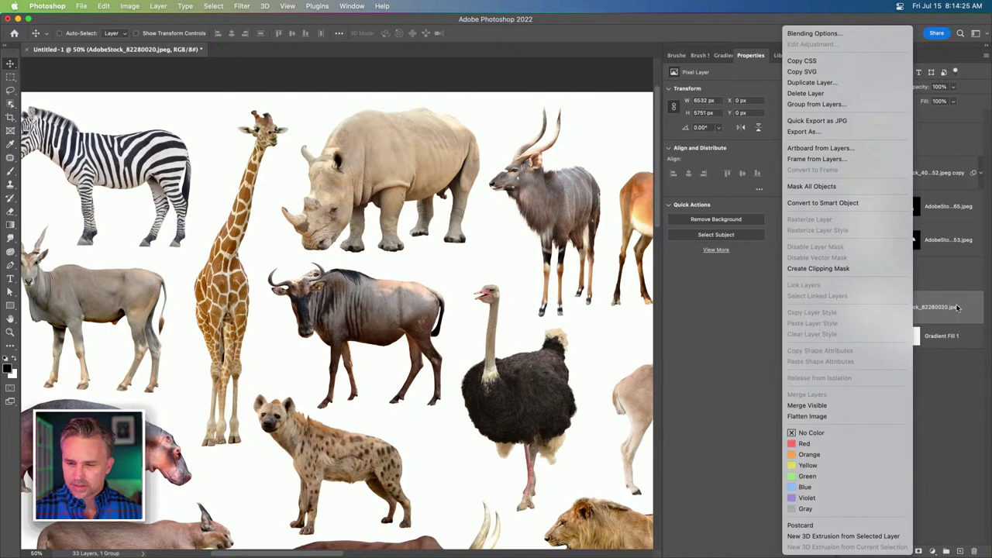
{"action": "left_click", "coordinate": [320, 183]}
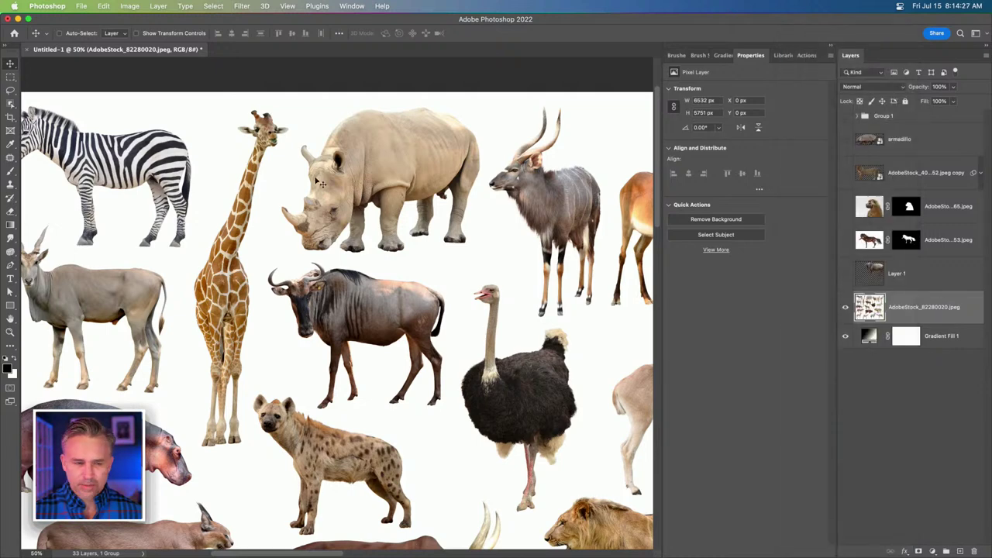
{"action": "left_click", "coordinate": [10, 103]}
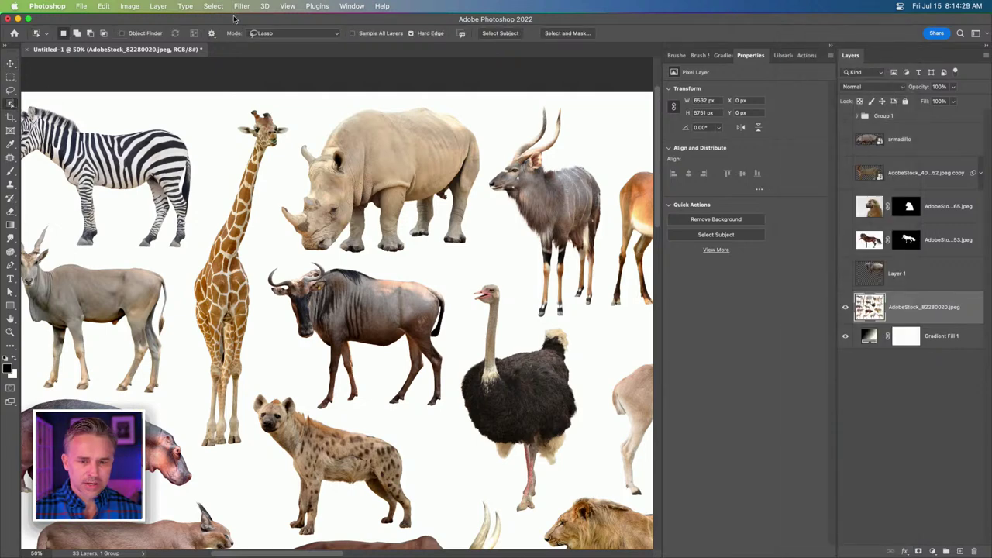
{"action": "left_click", "coordinate": [123, 33]}
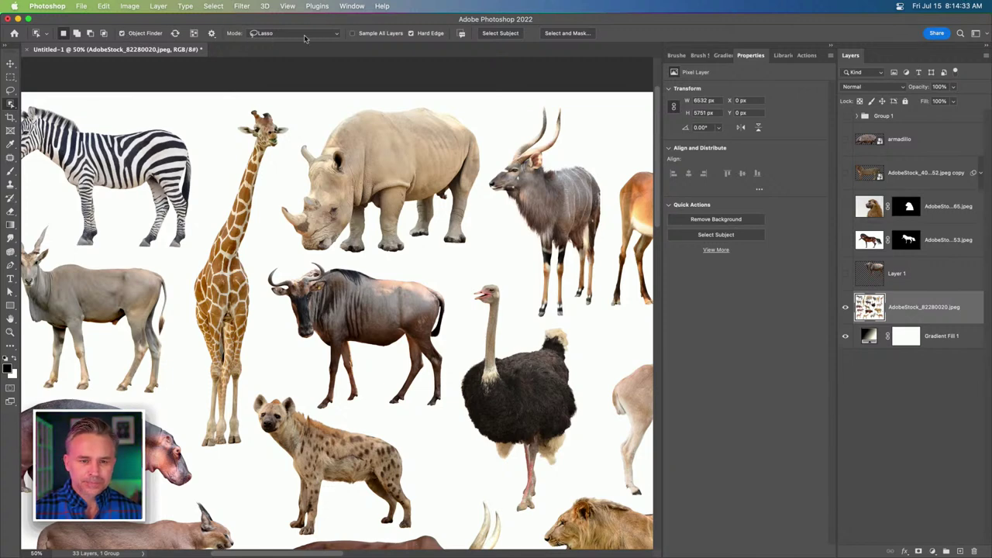
{"action": "left_click", "coordinate": [211, 33]}
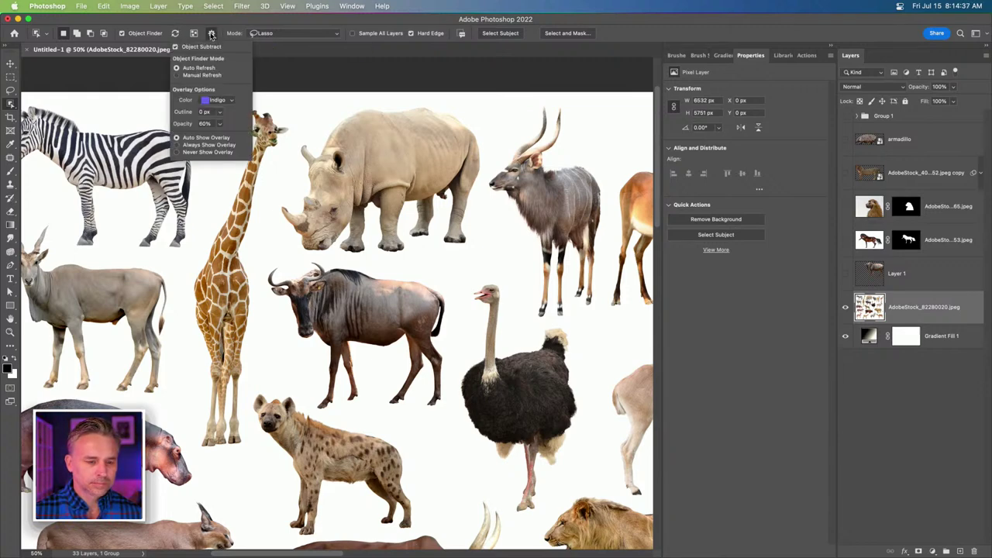
{"action": "left_click", "coordinate": [212, 33]}
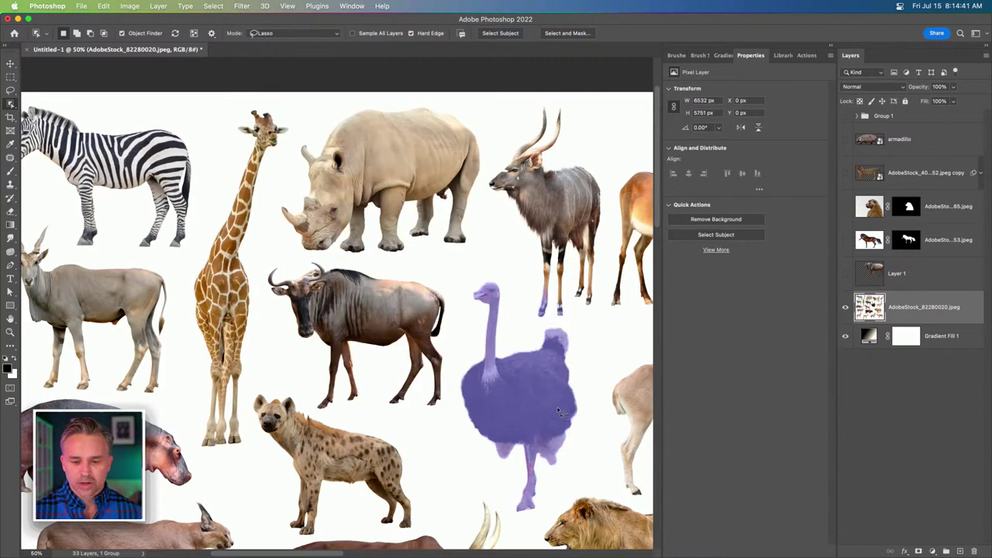
{"action": "right_click", "coordinate": [943, 303]}
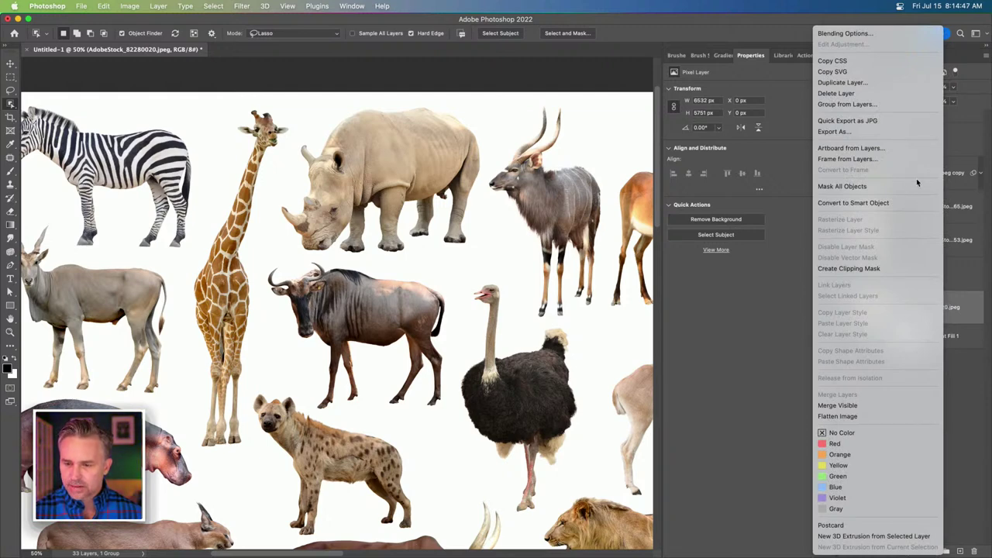
{"action": "left_click", "coordinate": [968, 310]}
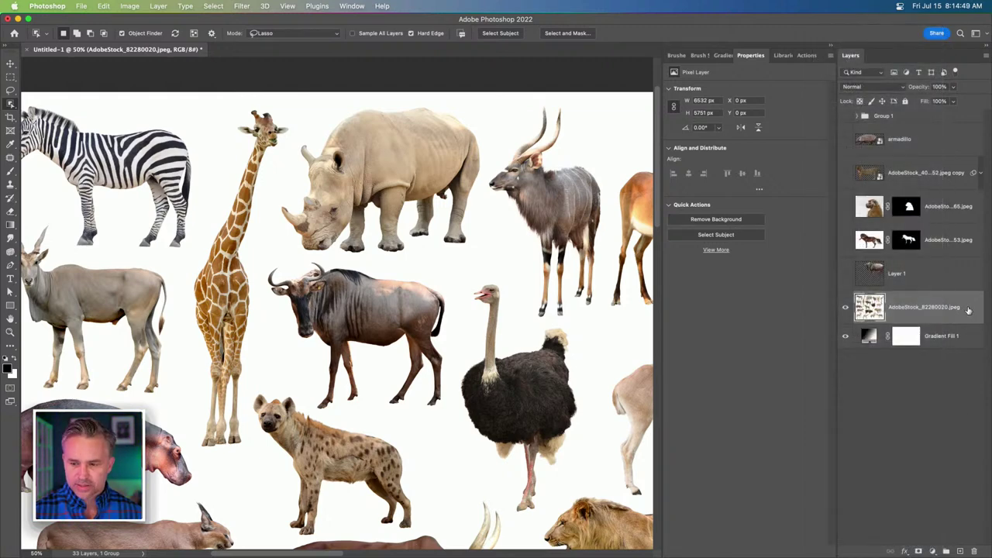
Step: Apply Mask All Objects to the sheet, producing 19 object groups, and hide the original layer
{"action": "right_click", "coordinate": [954, 313]}
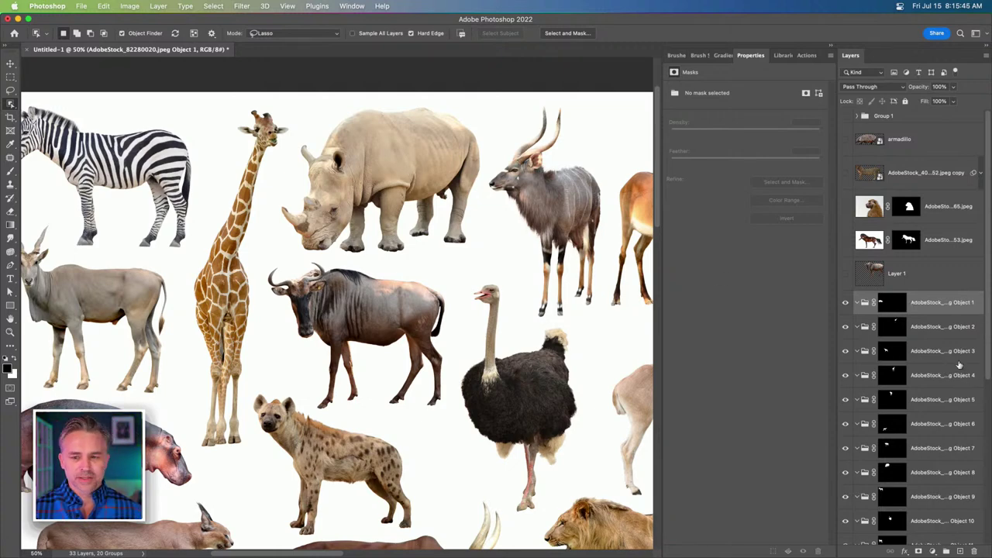
{"action": "left_click", "coordinate": [830, 49]}
{"action": "scroll", "coordinate": [922, 362], "scroll_direction": "down", "scroll_amount": 3}
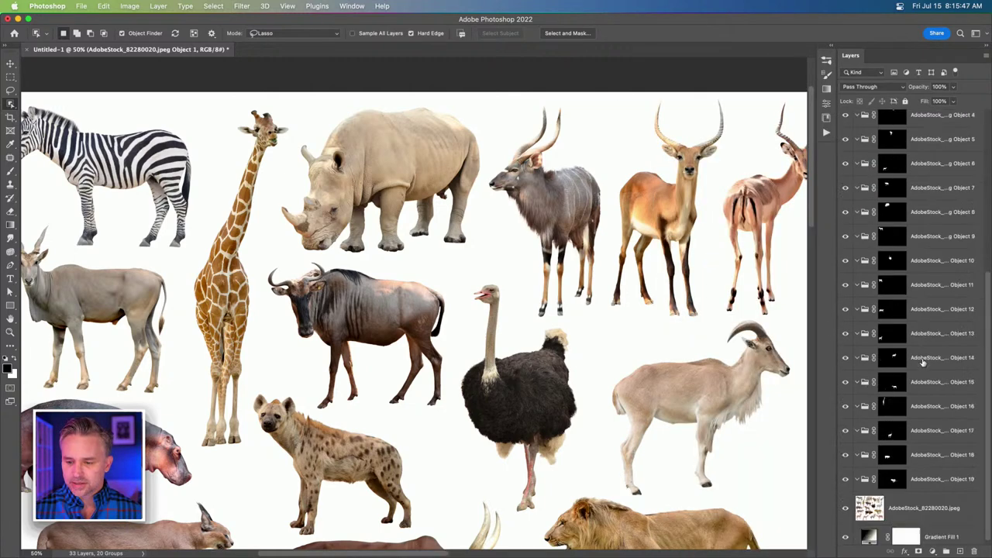
{"action": "scroll", "coordinate": [922, 362], "scroll_direction": "down", "scroll_amount": 2}
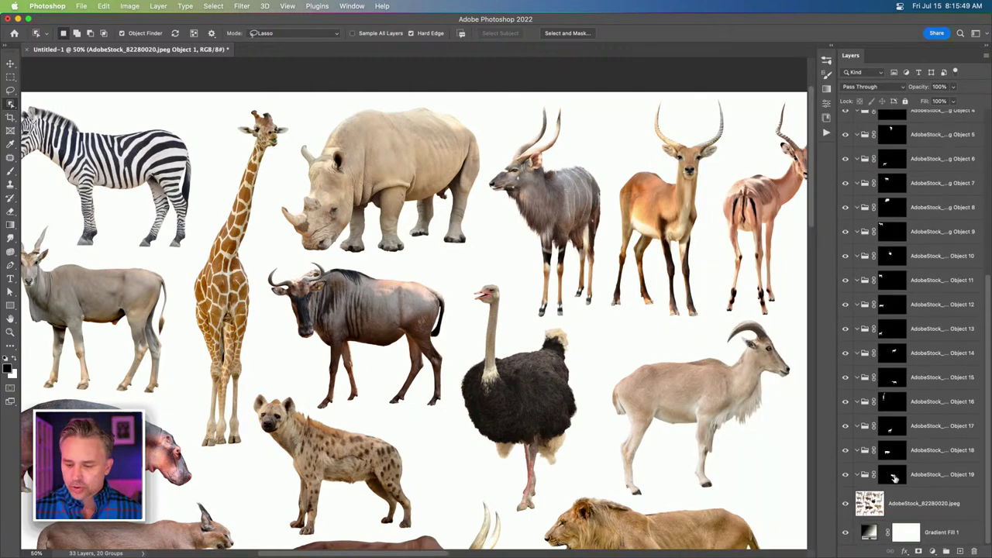
{"action": "left_click", "coordinate": [845, 503]}
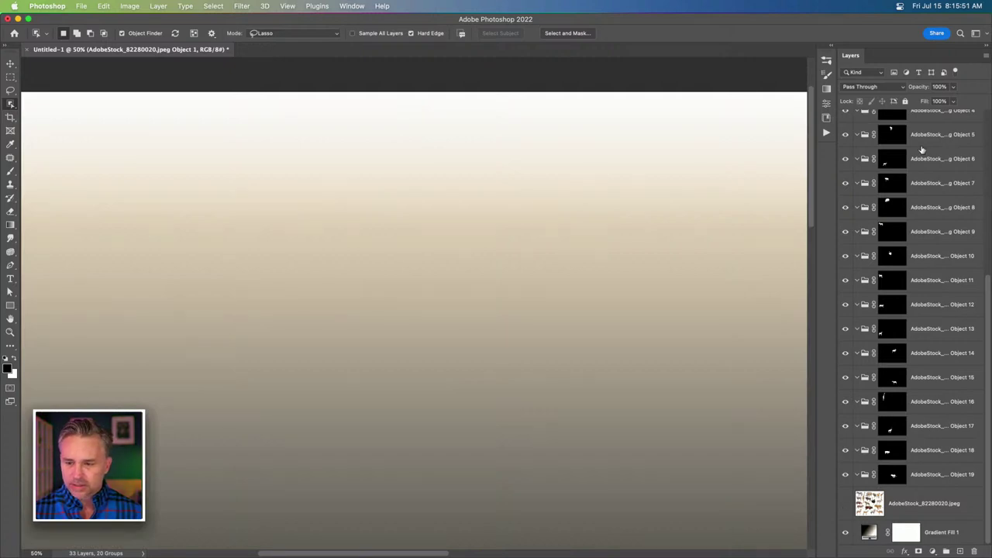
{"action": "scroll", "coordinate": [922, 150], "scroll_direction": "up", "scroll_amount": 3}
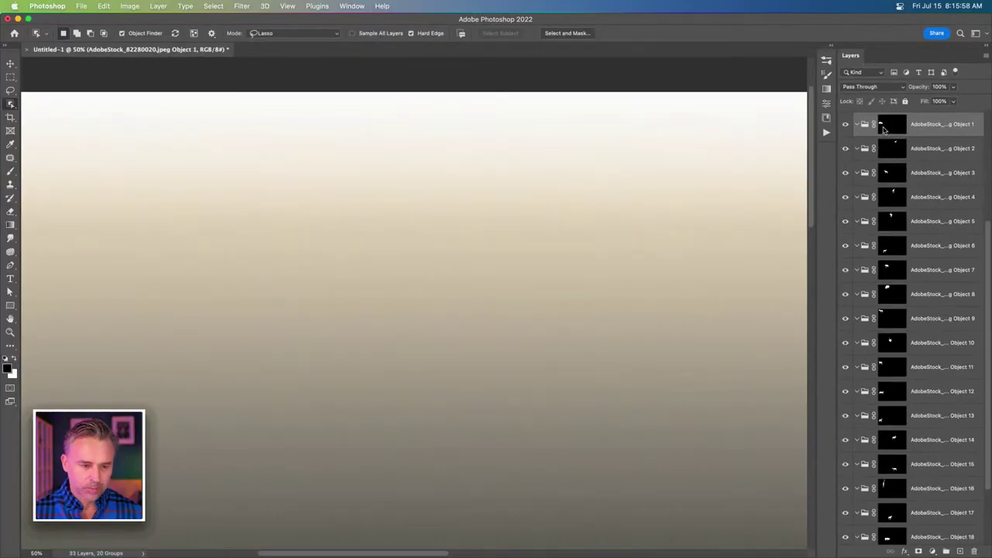
{"action": "left_click", "coordinate": [883, 130], "text": "alt"}
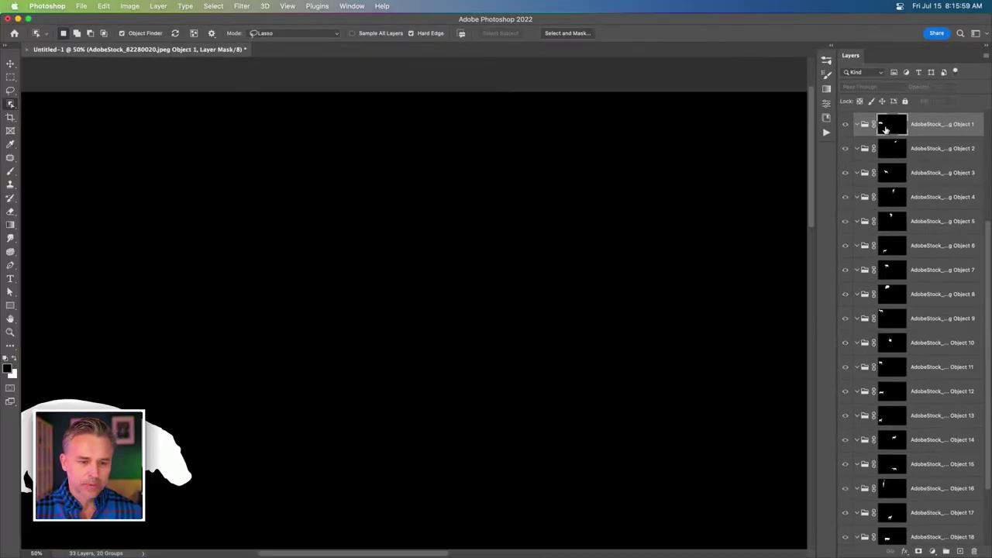
{"action": "mouse_move", "coordinate": [129, 374]}
{"action": "left_mouse_down"}
{"action": "mouse_move", "coordinate": [274, 321]}
{"action": "mouse_move", "coordinate": [202, 308]}
{"action": "left_mouse_up"}
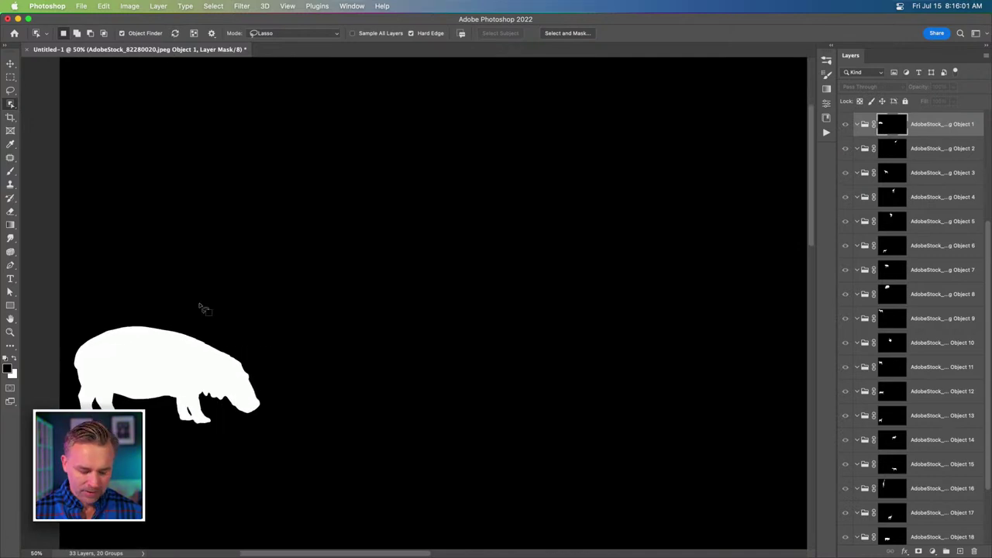
{"action": "left_click", "coordinate": [899, 150], "text": "alt"}
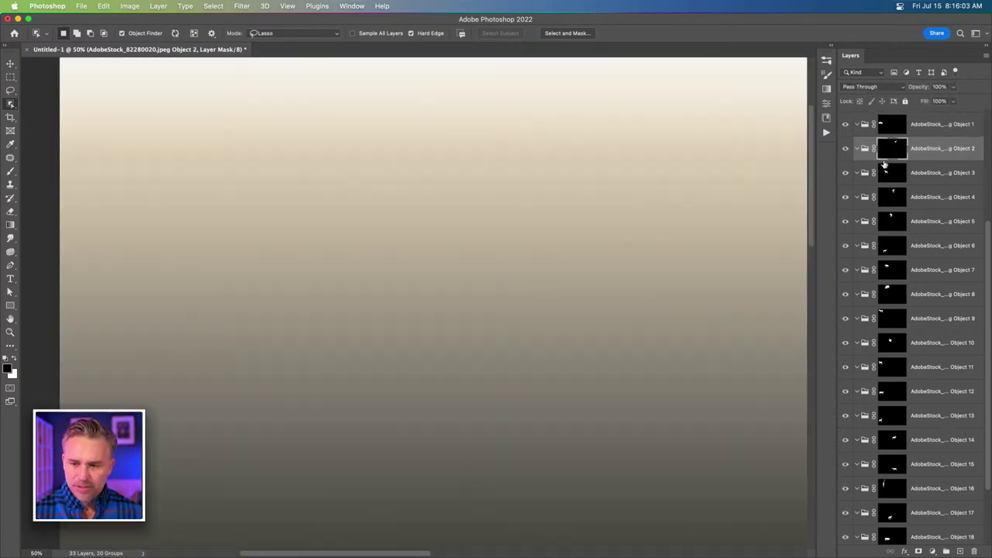
{"action": "left_click", "coordinate": [895, 149], "text": "alt"}
{"action": "key", "text": "super+0"}
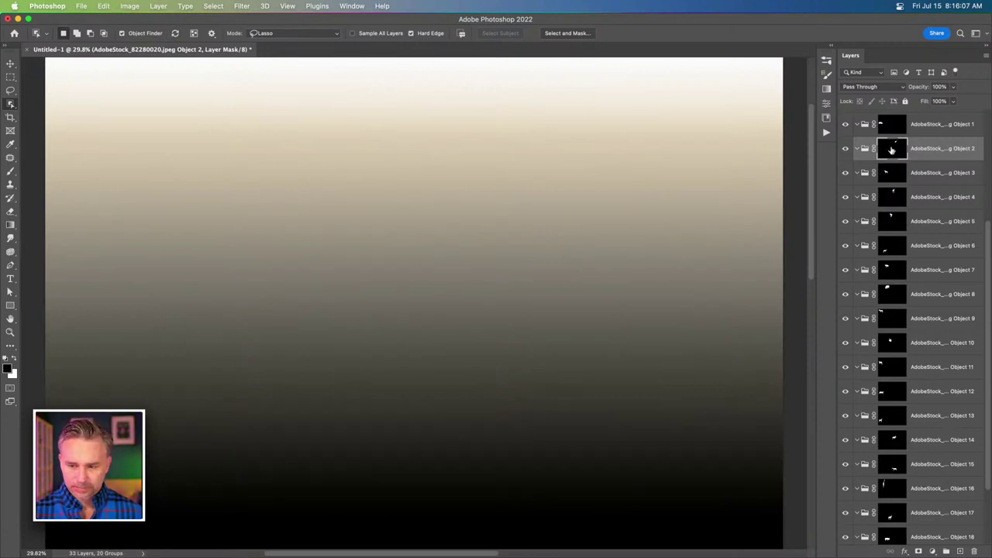
{"action": "left_click", "coordinate": [891, 149], "text": "alt"}
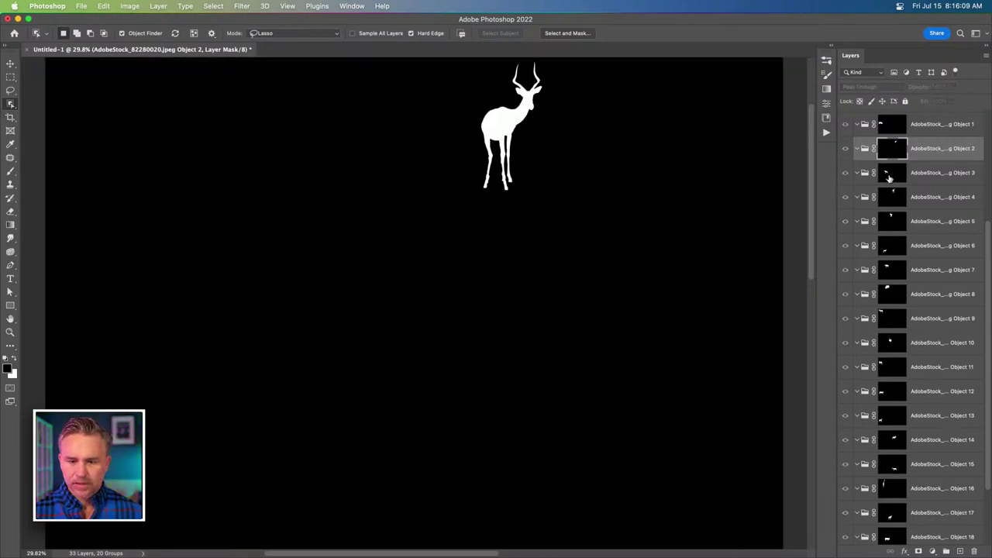
{"action": "left_click", "coordinate": [890, 173]}
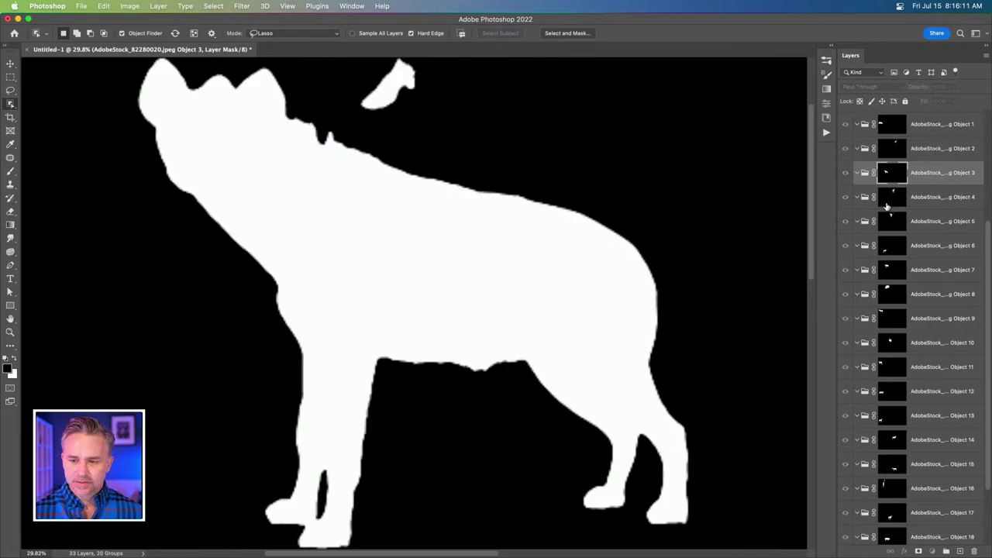
{"action": "left_click", "coordinate": [890, 196]}
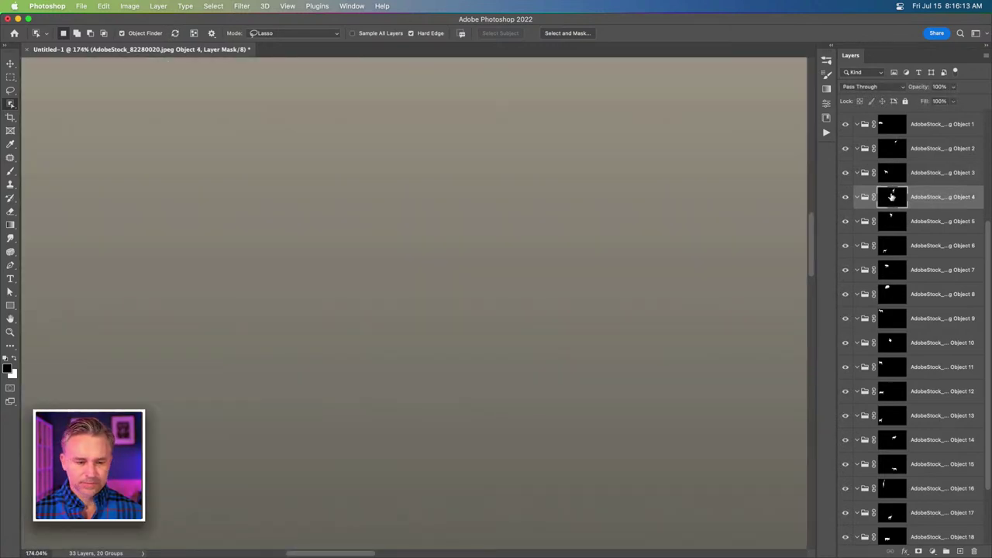
{"action": "left_click", "coordinate": [890, 227]}
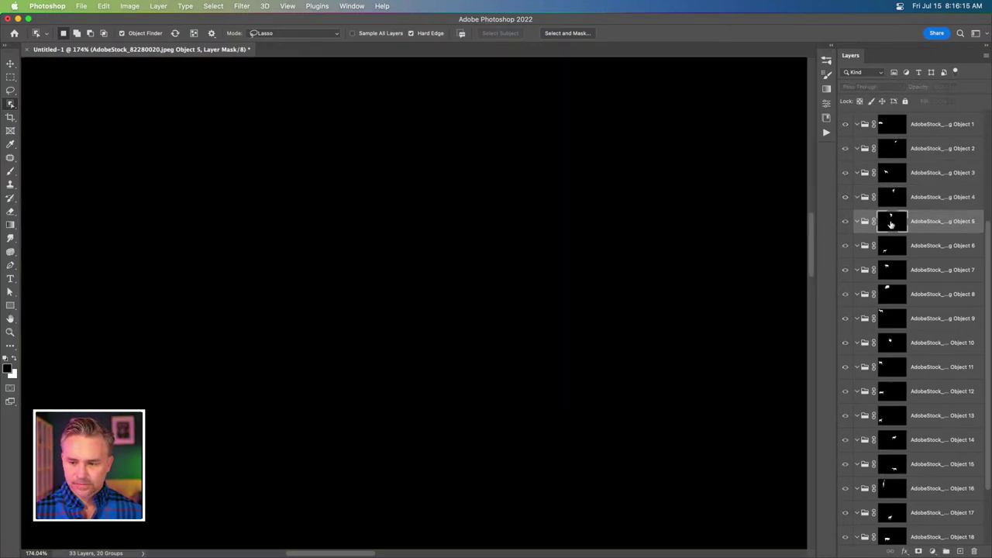
{"action": "left_click", "coordinate": [891, 222], "text": "alt"}
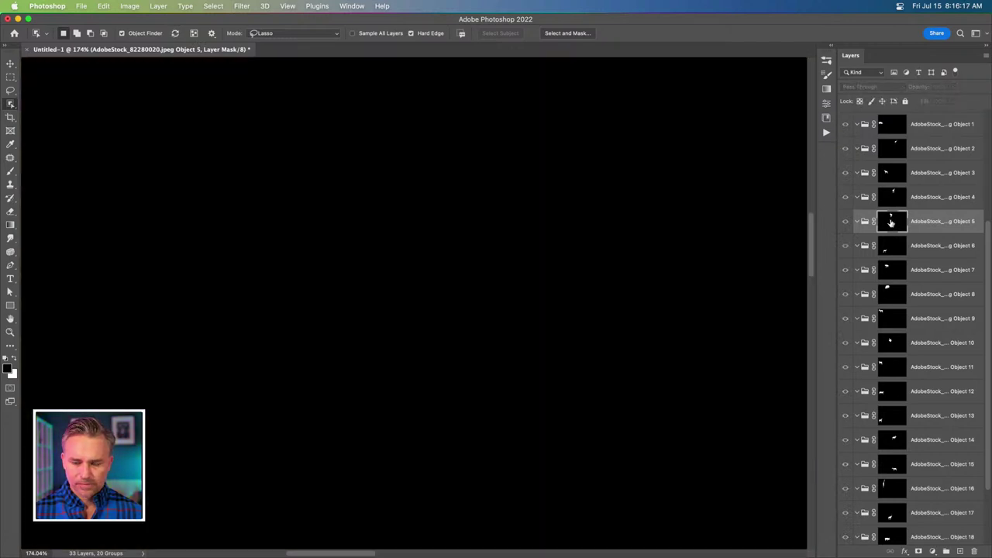
{"action": "key", "text": "ctrl+0"}
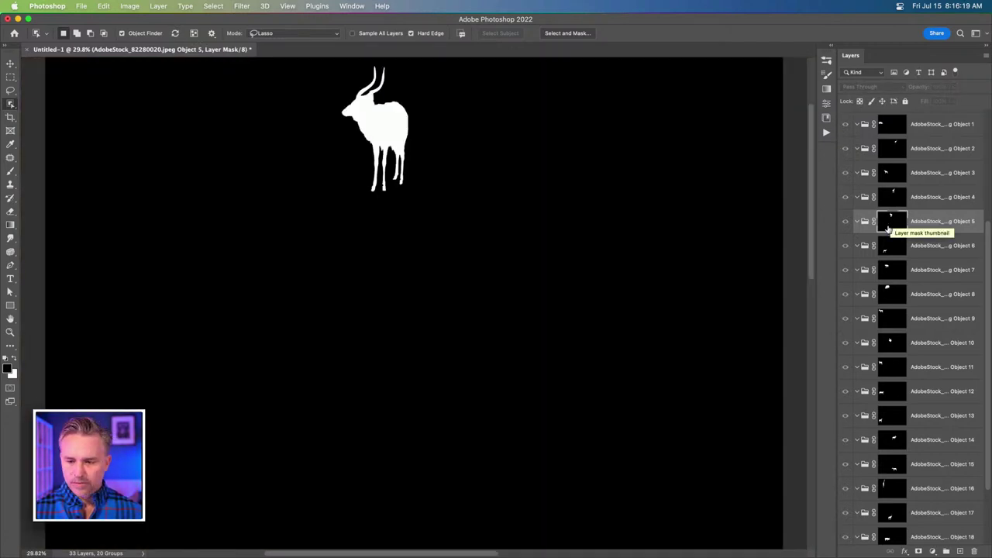
{"action": "left_click", "coordinate": [904, 129]}
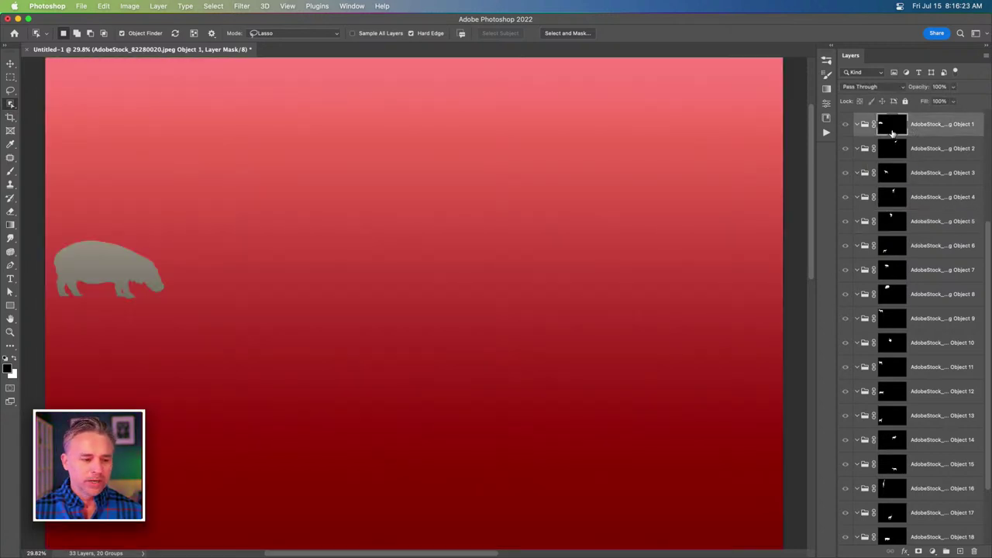
{"action": "scroll", "coordinate": [895, 138], "scroll_direction": "down", "scroll_amount": 3}
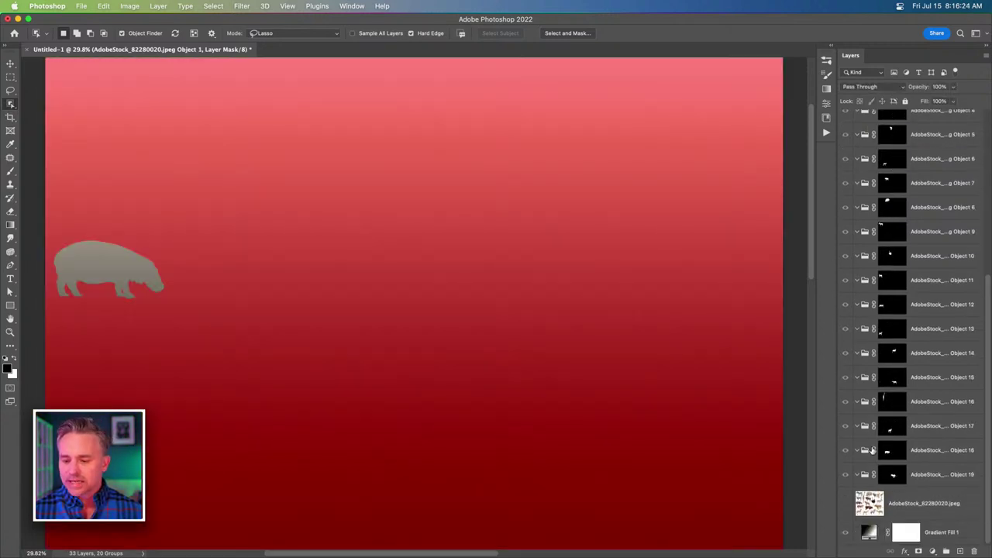
{"action": "key", "text": "ctrl+z"}
Step: Turn the original animal sheet back on and duplicate it into the Object 19 group
{"action": "scroll", "coordinate": [874, 498], "scroll_direction": "down", "scroll_amount": 3}
{"action": "left_click", "coordinate": [845, 503]}
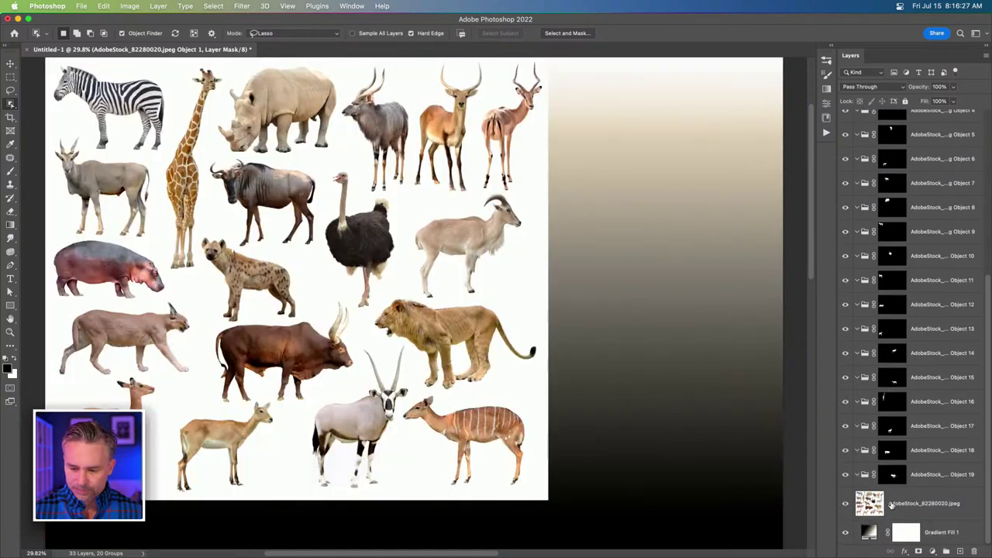
{"action": "left_click", "coordinate": [894, 501]}
{"action": "left_click_drag", "start_coordinate": [893, 500], "coordinate": [900, 486]}
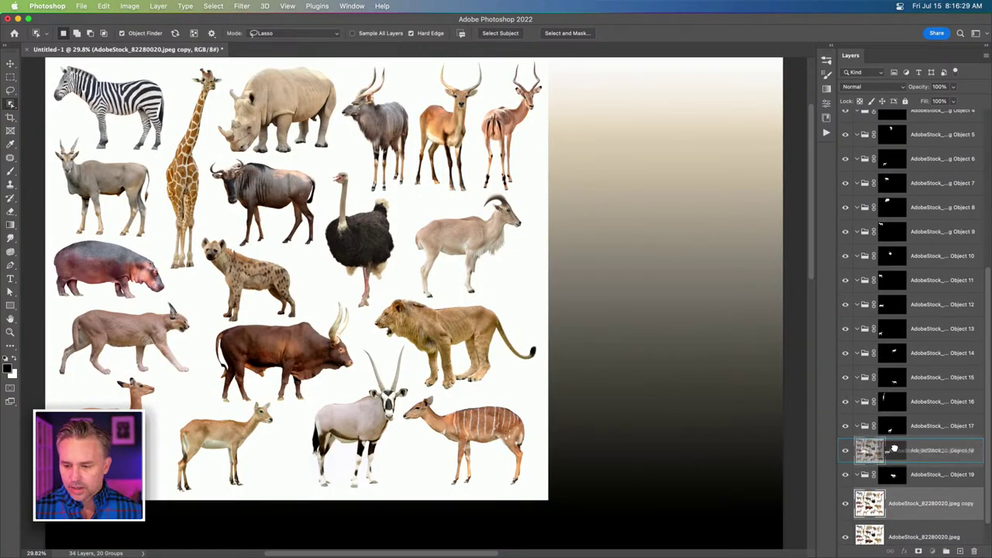
{"action": "scroll", "coordinate": [913, 508], "scroll_direction": "down", "scroll_amount": 1}
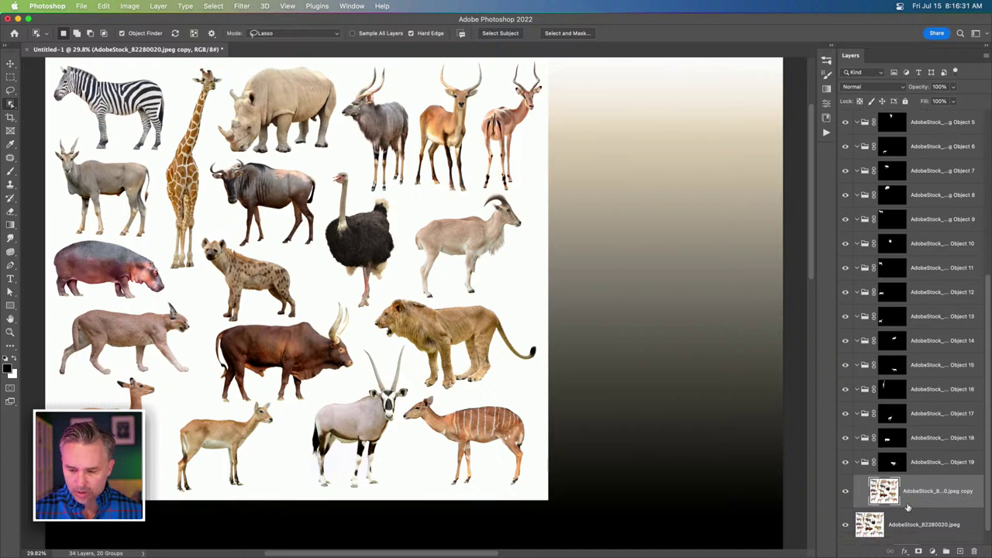
{"action": "scroll", "coordinate": [899, 507], "scroll_direction": "down", "scroll_amount": 2}
{"action": "left_click", "coordinate": [845, 504]}
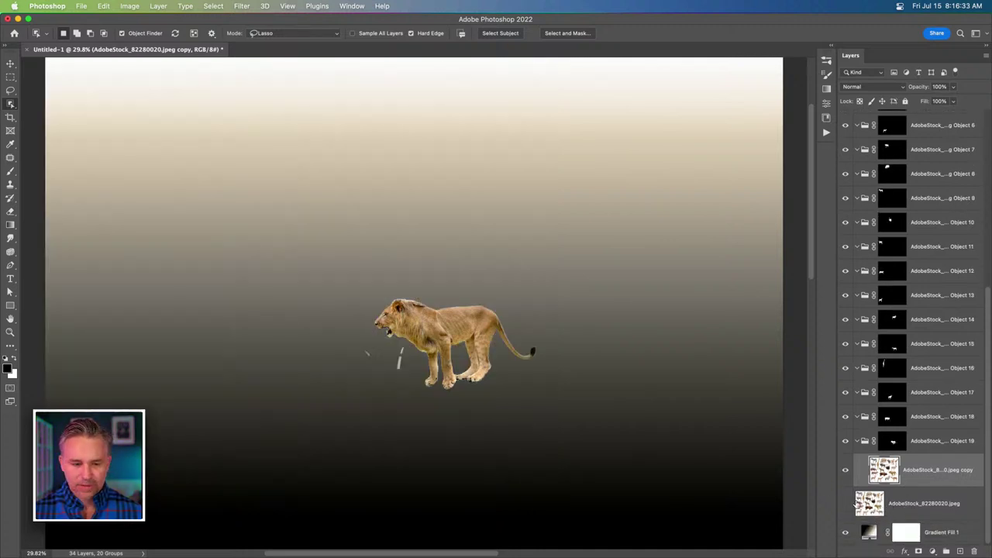
Step: Make a second sheet copy with Ctrl+J, hide the original, and move the copy into Object 18
{"action": "left_click", "coordinate": [872, 503]}
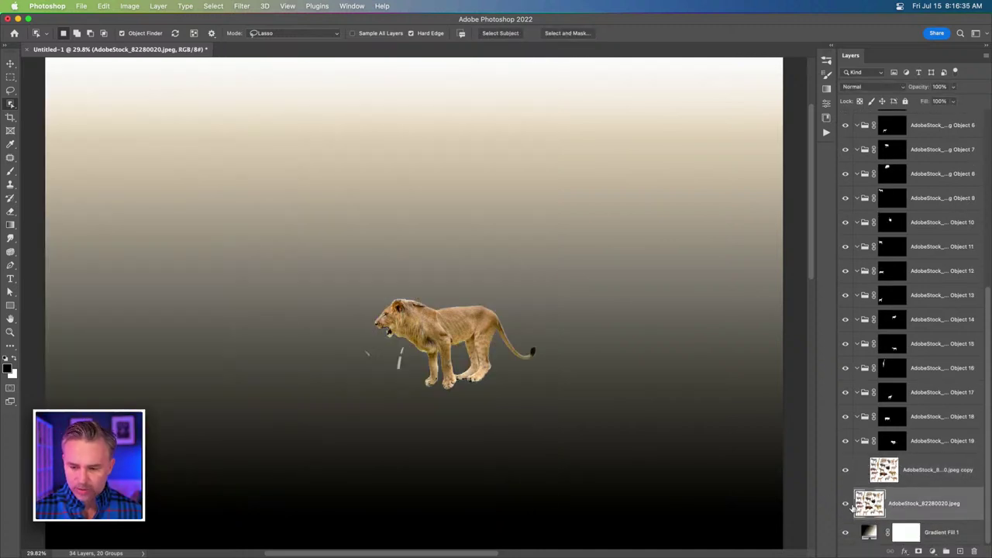
{"action": "key", "text": "ctrl+j"}
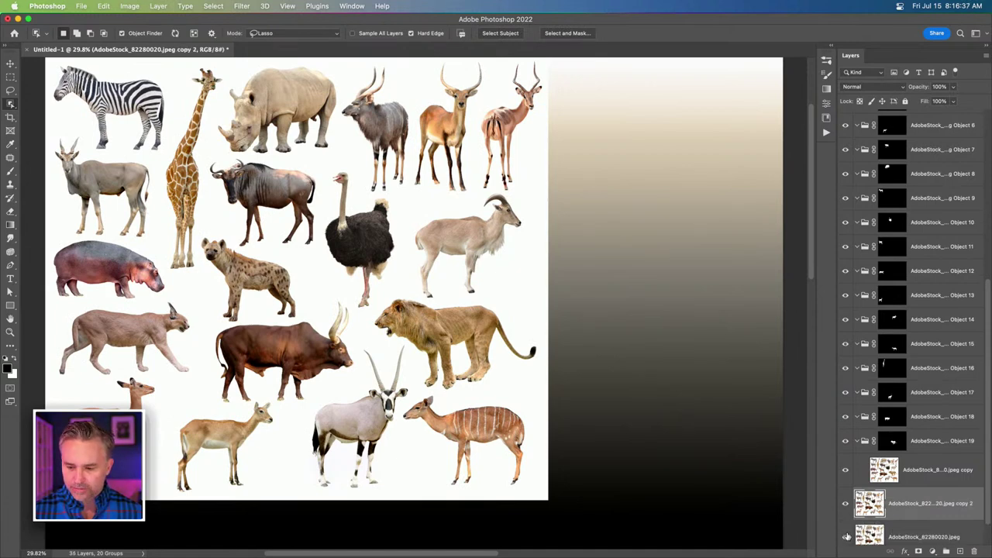
{"action": "left_click", "coordinate": [845, 536]}
{"action": "scroll", "coordinate": [871, 457], "scroll_direction": "down", "scroll_amount": 2}
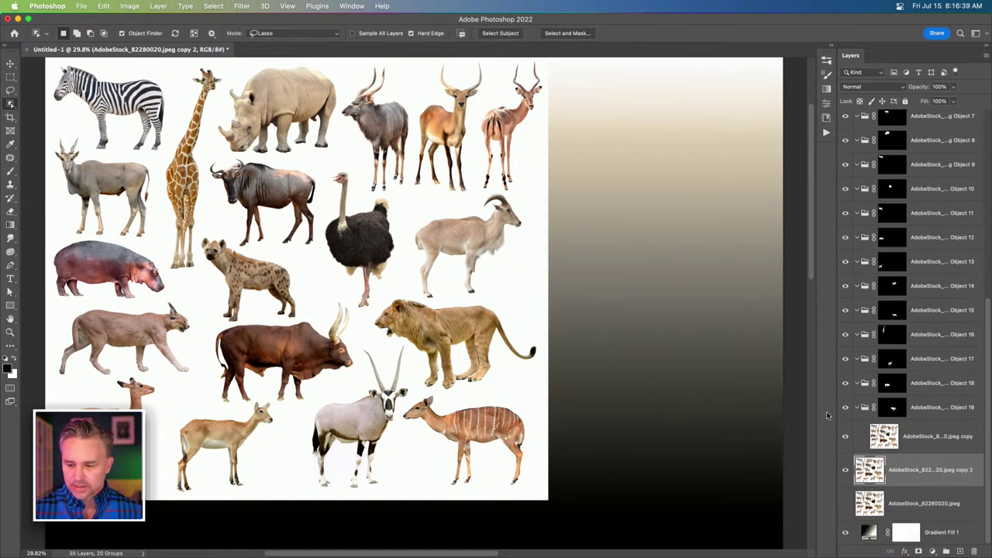
{"action": "left_click", "coordinate": [856, 408]}
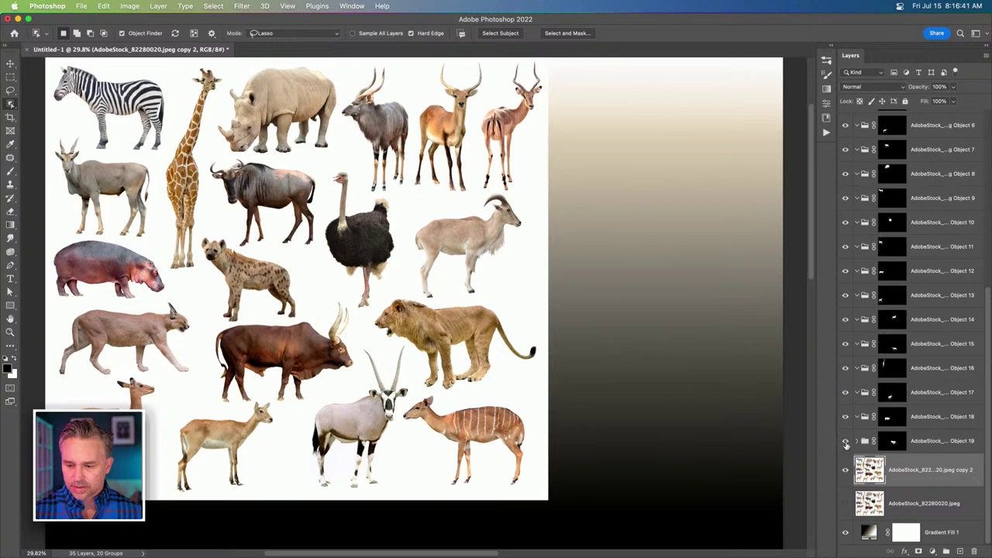
{"action": "left_click_drag", "start_coordinate": [860, 478], "coordinate": [895, 420]}
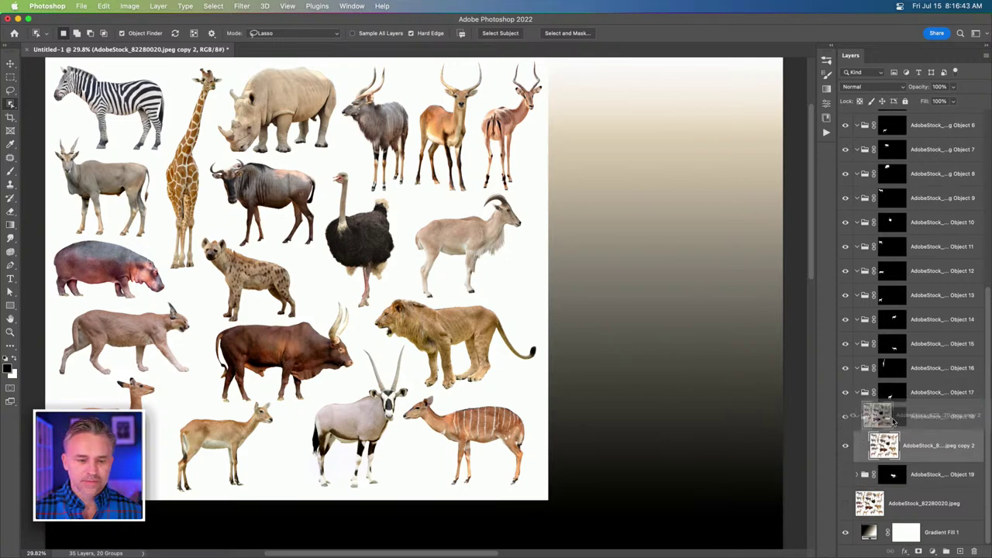
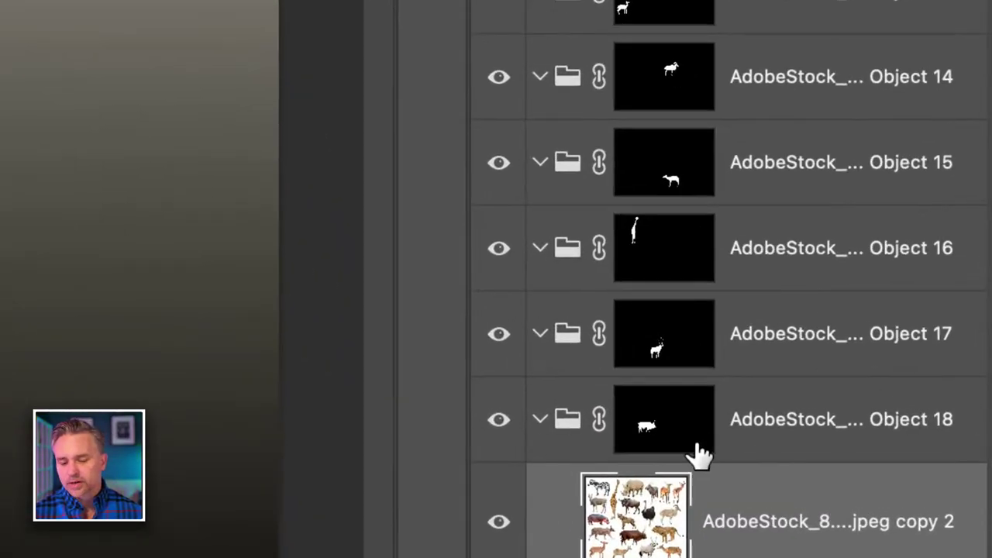
Step: Duplicate the animal sheet into the Object 17 group and show it to reveal the oryx
{"action": "left_click_drag", "start_coordinate": [814, 435], "coordinate": [774, 389]}
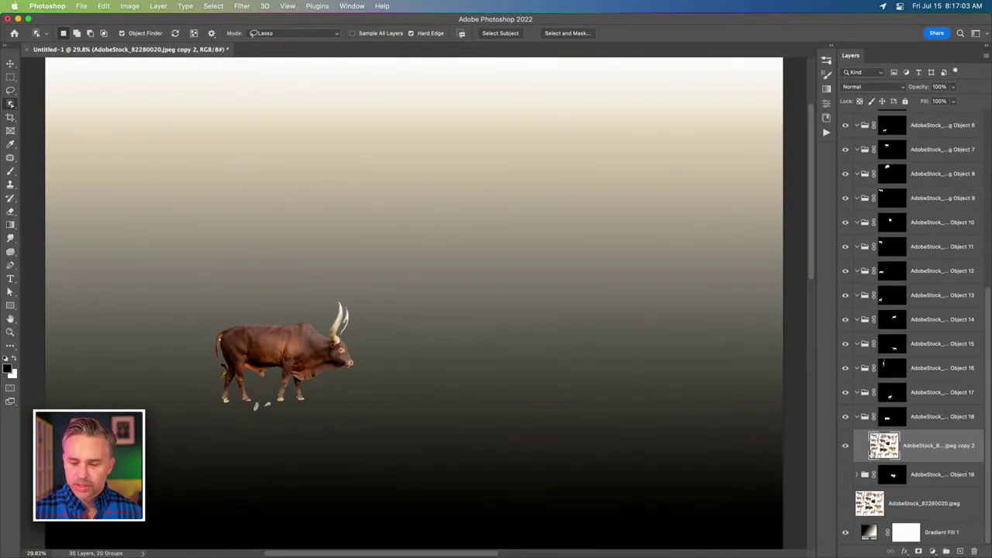
{"action": "left_click", "coordinate": [870, 503]}
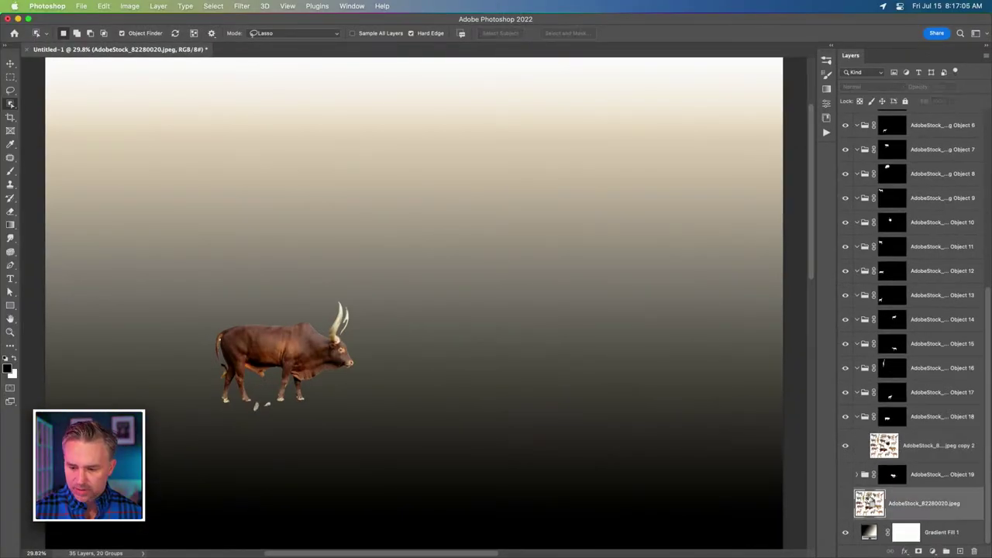
{"action": "key", "text": "ctrl+j"}
{"action": "left_click_drag", "start_coordinate": [868, 503], "coordinate": [891, 391]}
{"action": "left_click", "coordinate": [845, 390]}
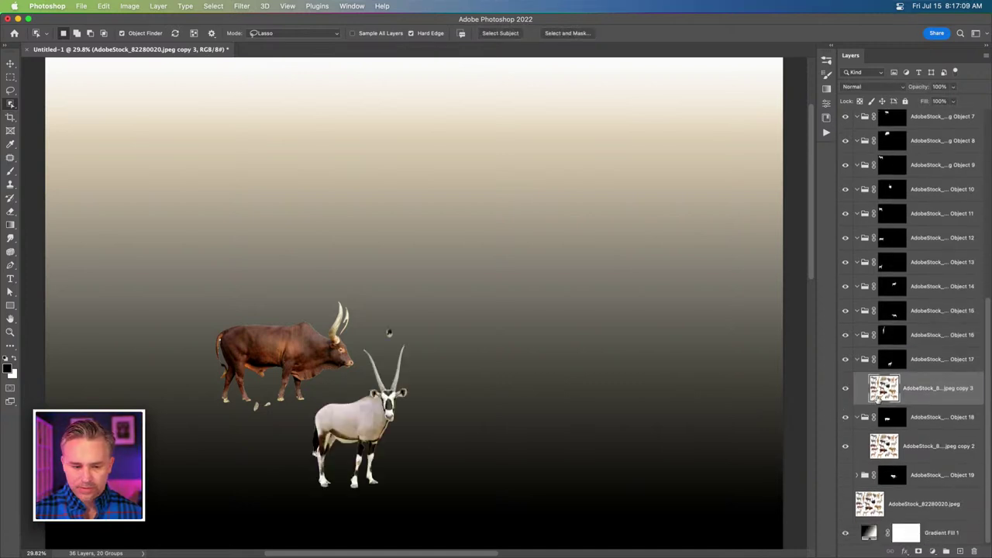
Step: Add another animal sheet copy under Object 15 and make it visible to show the nyala
{"action": "left_click", "coordinate": [877, 498]}
{"action": "key", "text": "ctrl+j"}
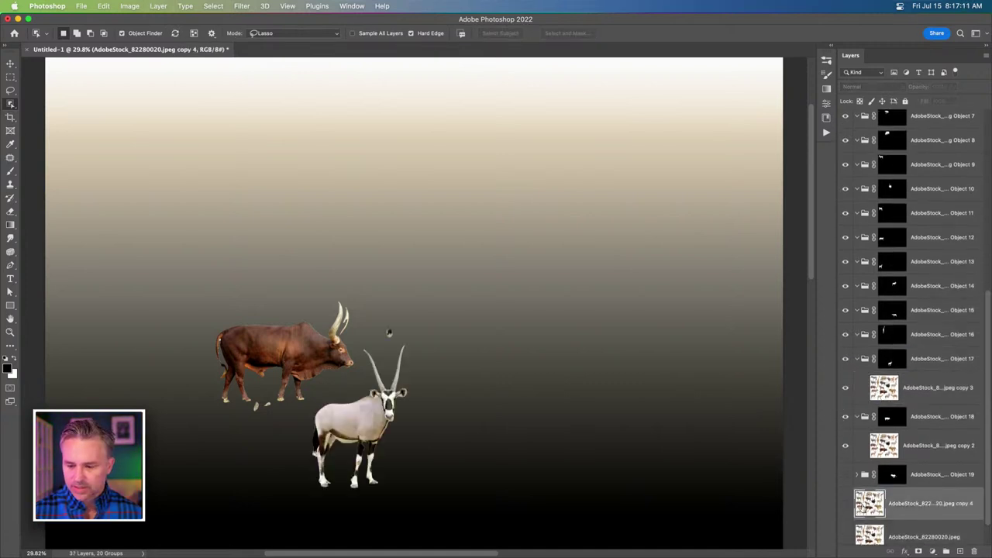
{"action": "left_click_drag", "start_coordinate": [870, 503], "coordinate": [878, 317]}
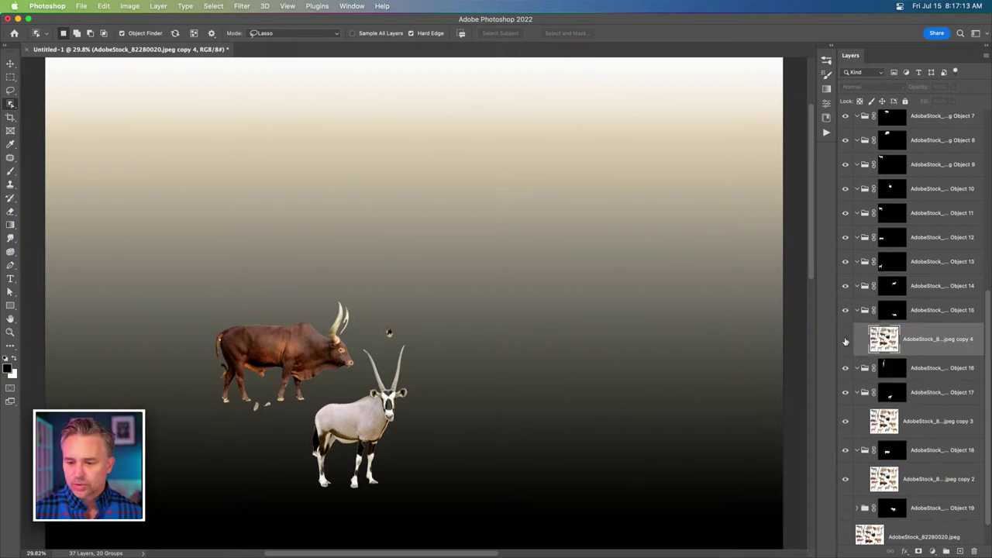
{"action": "left_click", "coordinate": [846, 341]}
{"action": "scroll", "coordinate": [880, 356], "scroll_direction": "down", "scroll_amount": 2}
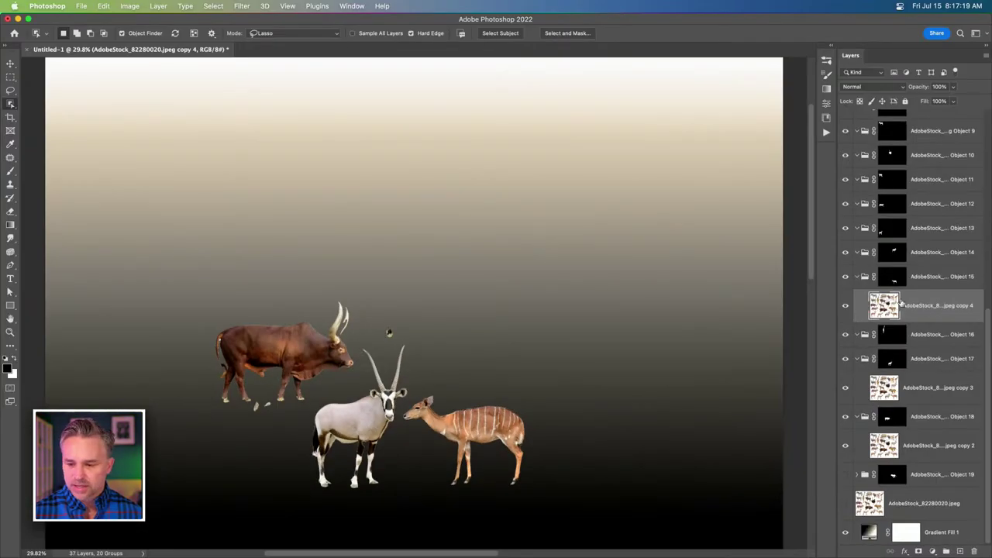
Step: Move the Object 15 group's mask onto the jpeg copy 4 layer
{"action": "left_click", "coordinate": [922, 279]}
{"action": "scroll", "coordinate": [925, 281], "scroll_direction": "up", "scroll_amount": 5}
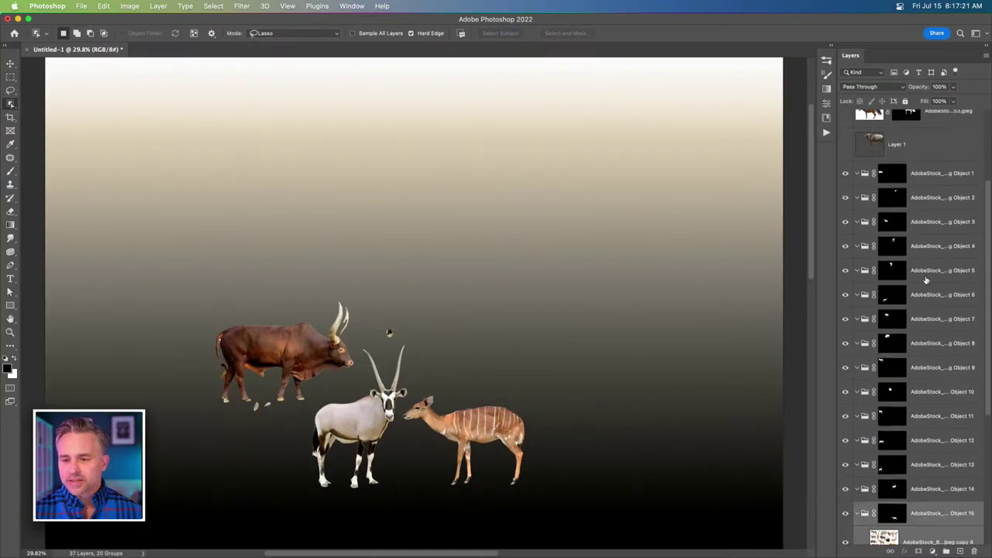
{"action": "scroll", "coordinate": [907, 310], "scroll_direction": "down", "scroll_amount": 5}
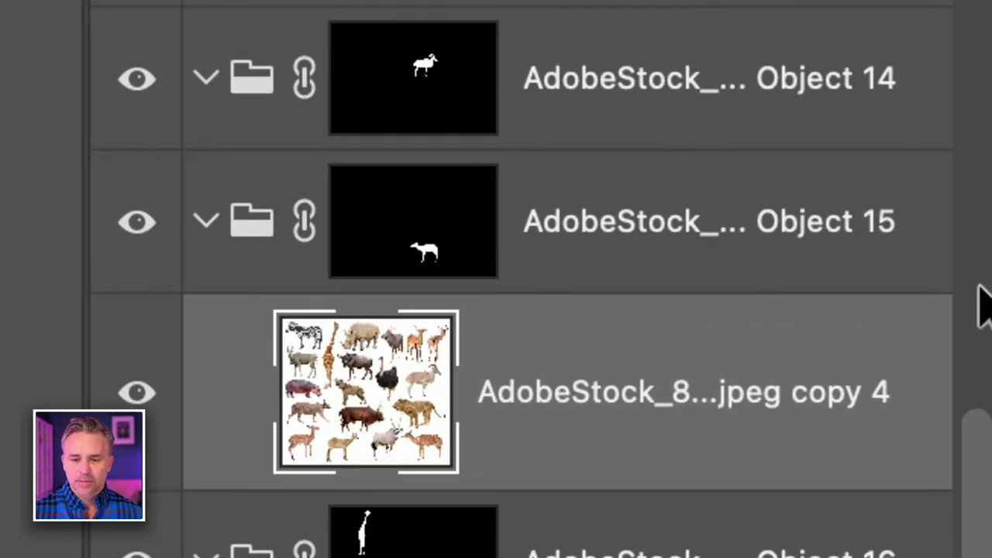
{"action": "left_click", "coordinate": [331, 246]}
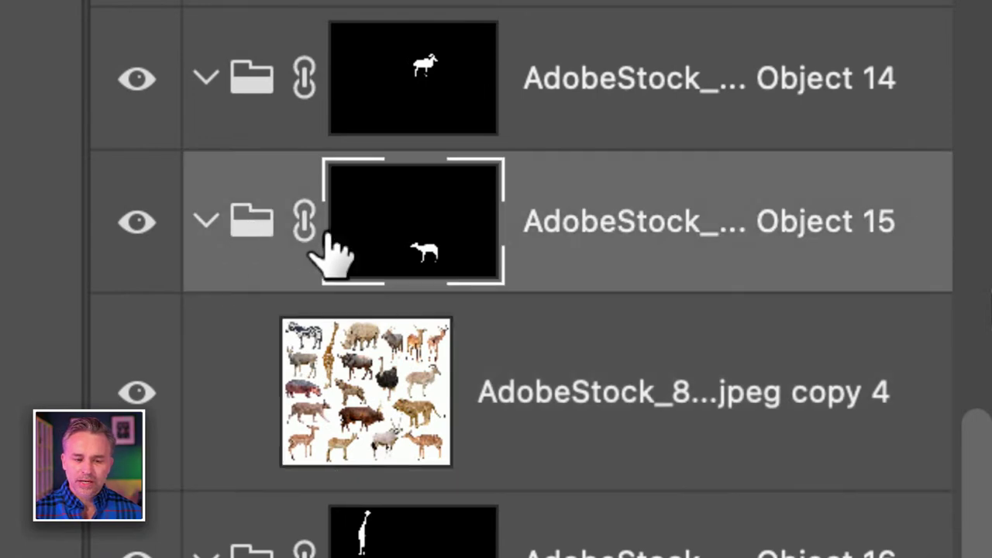
{"action": "left_click", "coordinate": [383, 395]}
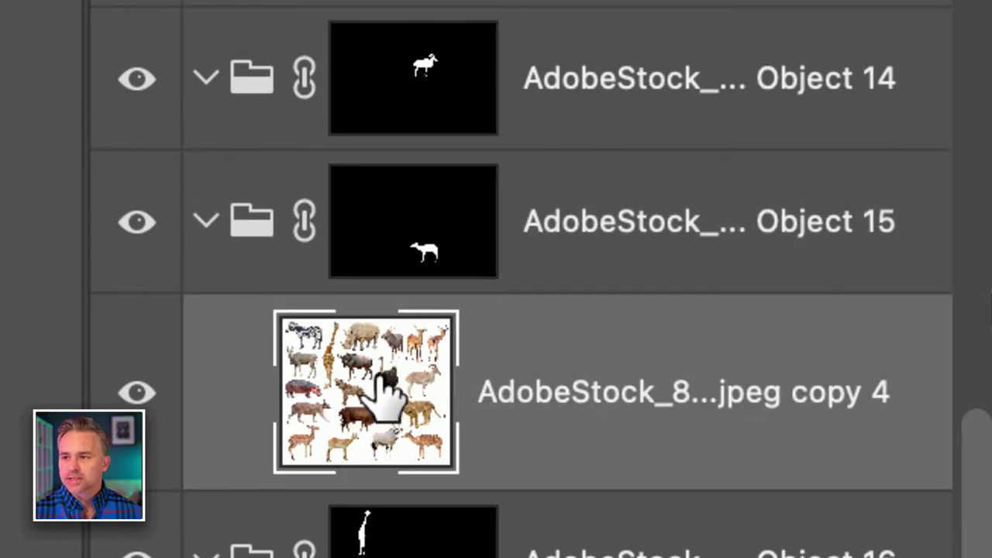
{"action": "left_click", "coordinate": [407, 236]}
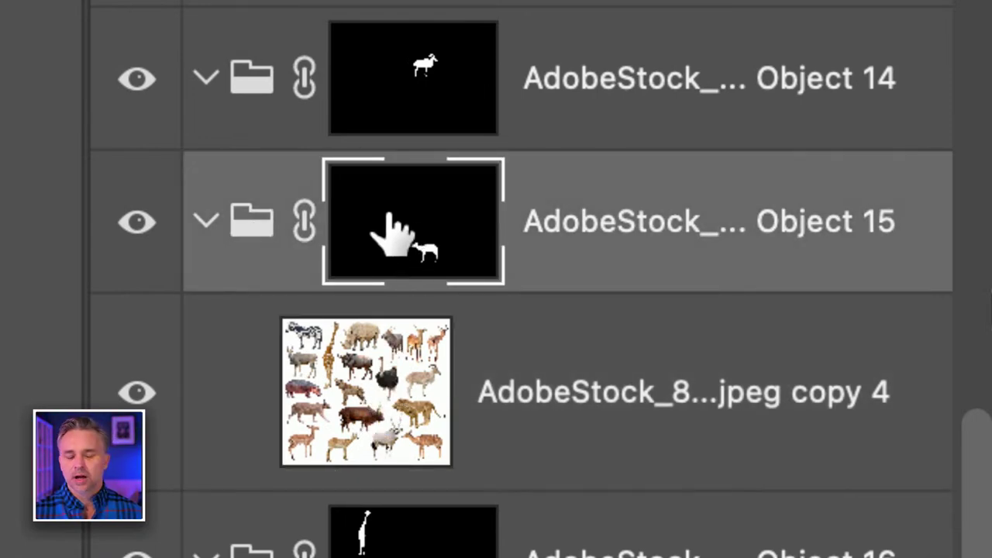
{"action": "left_click_drag", "start_coordinate": [407, 236], "coordinate": [543, 407]}
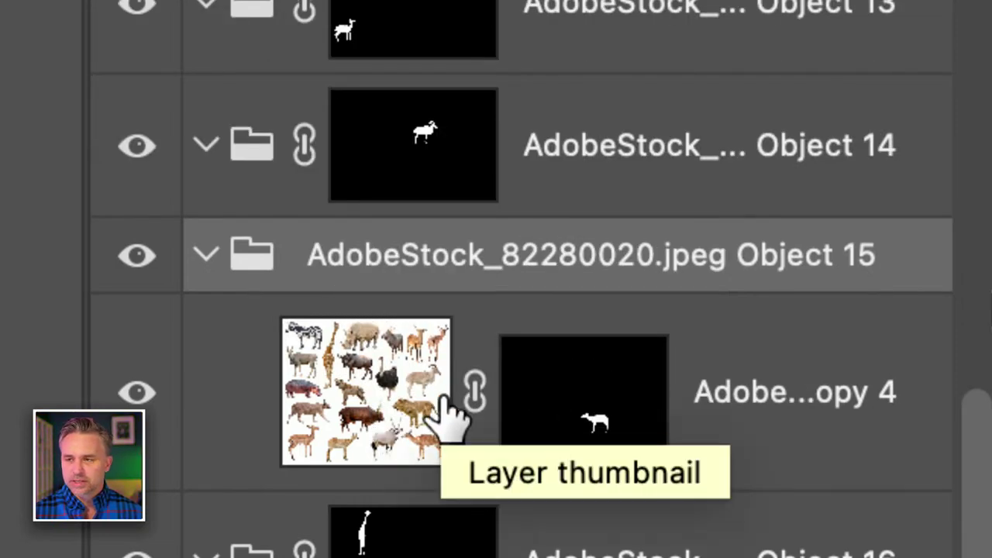
{"action": "left_click", "coordinate": [384, 378]}
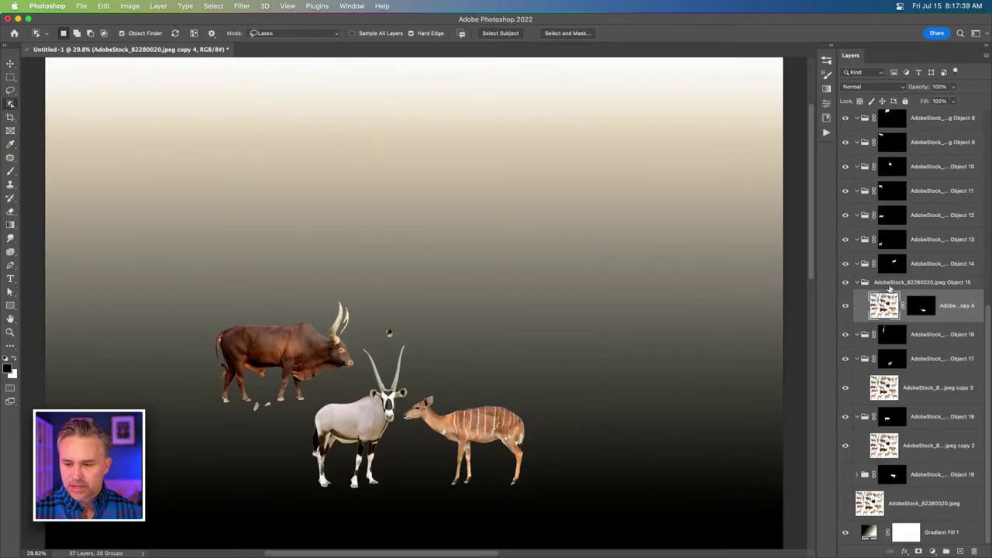
Step: Ungroup Object 15 and collapse the Object 17 and Object 18 groups
{"action": "right_click", "coordinate": [884, 286]}
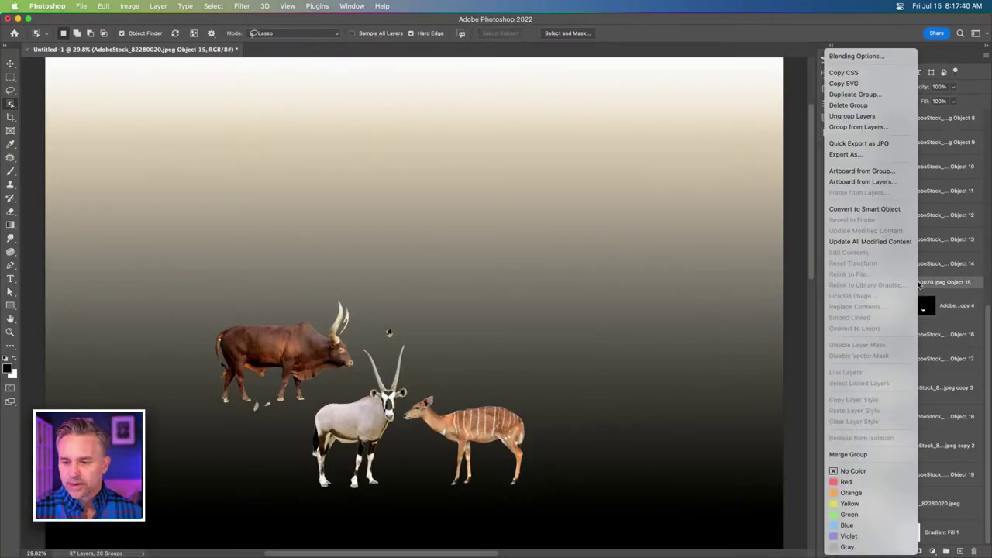
{"action": "left_click", "coordinate": [887, 117]}
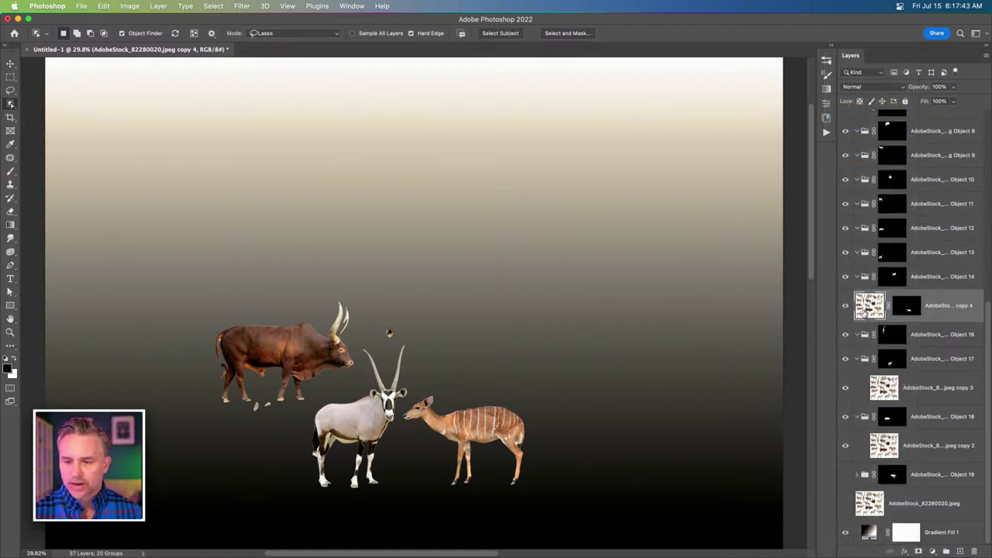
{"action": "scroll", "coordinate": [853, 424], "scroll_direction": "down", "scroll_amount": 5}
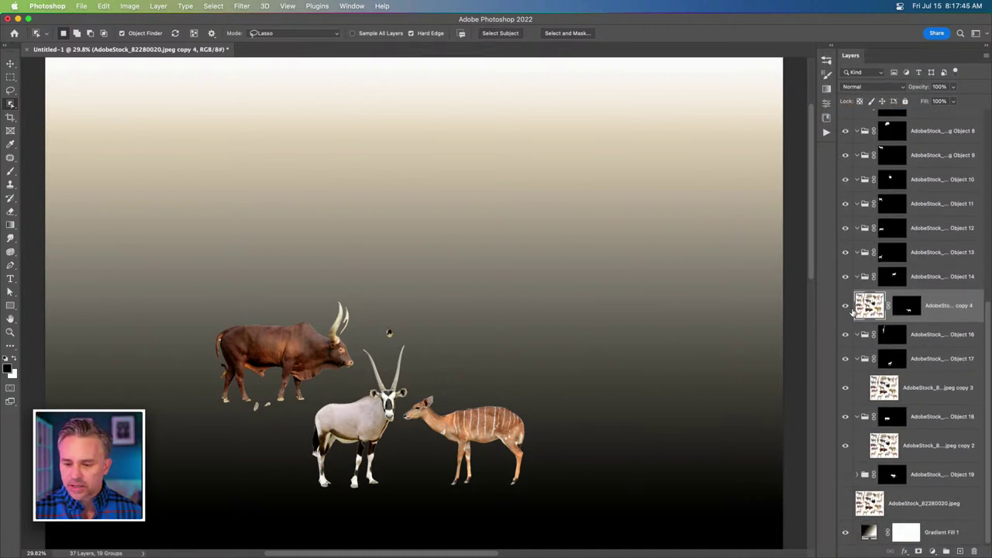
{"action": "left_click", "coordinate": [856, 359]}
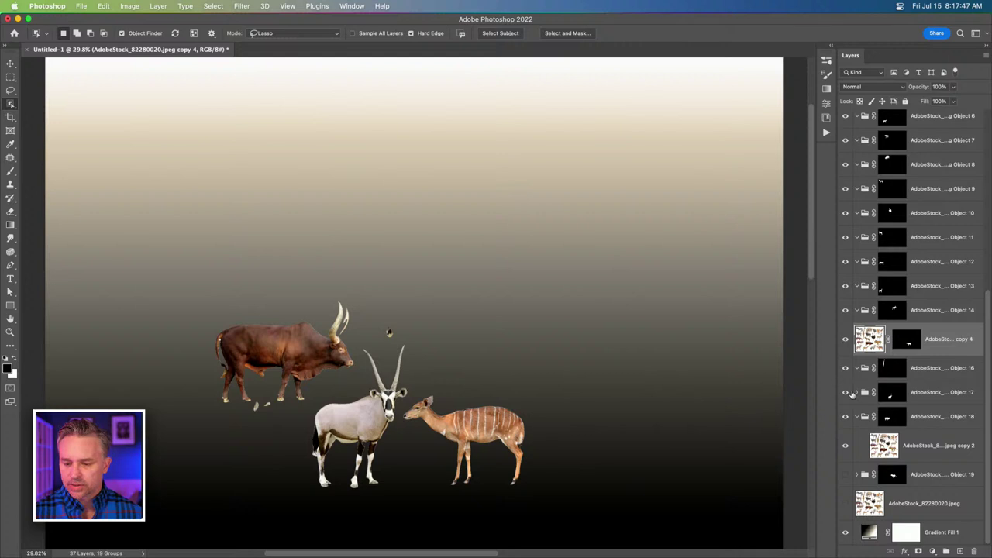
{"action": "left_click", "coordinate": [855, 418]}
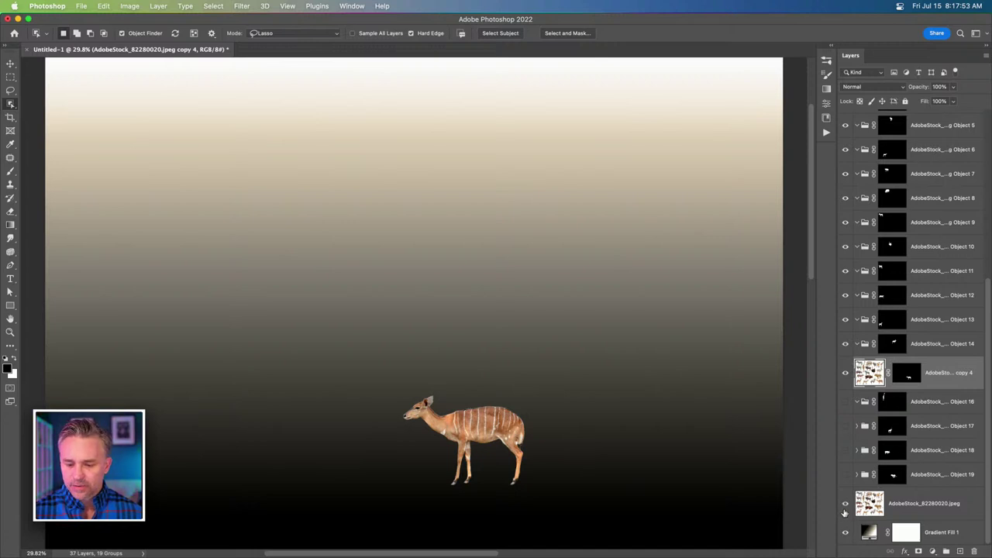
Step: Show the full animal sheet layer and duplicate it twice
{"action": "left_click", "coordinate": [846, 504]}
{"action": "left_click", "coordinate": [875, 505]}
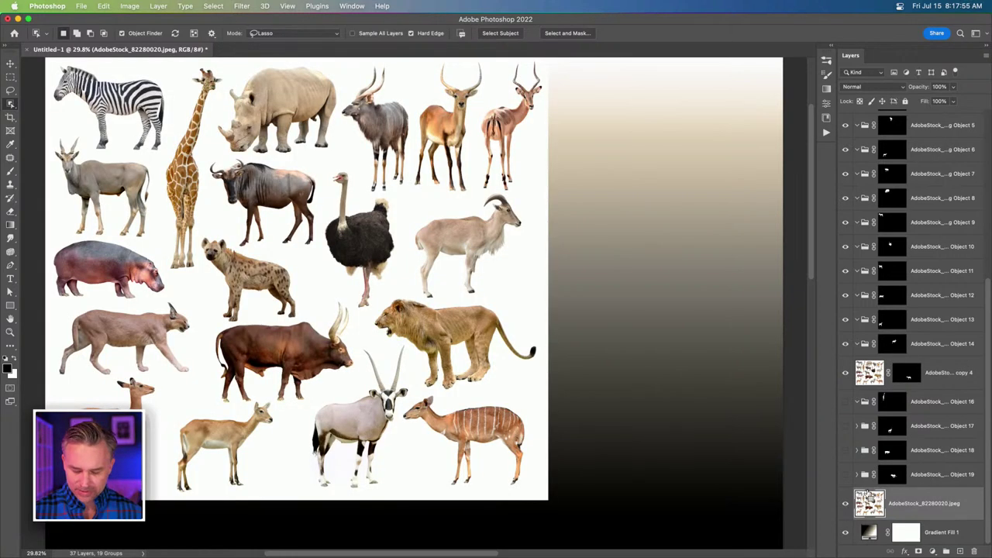
{"action": "key", "text": "super+j"}
{"action": "key", "text": "super+j"}
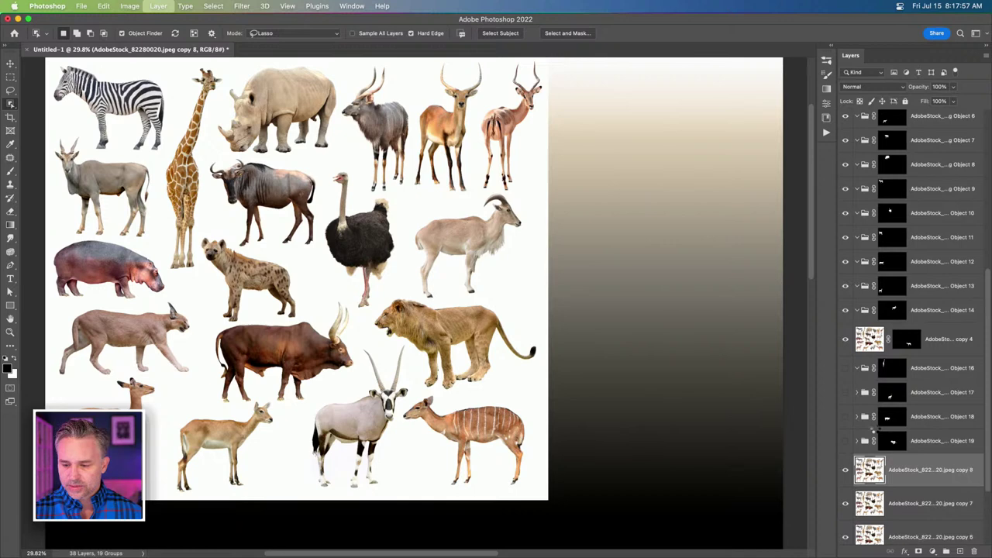
{"action": "key", "text": "super+j"}
{"action": "key", "text": "super+j"}
{"action": "scroll", "coordinate": [925, 407], "scroll_direction": "up", "scroll_amount": 1}
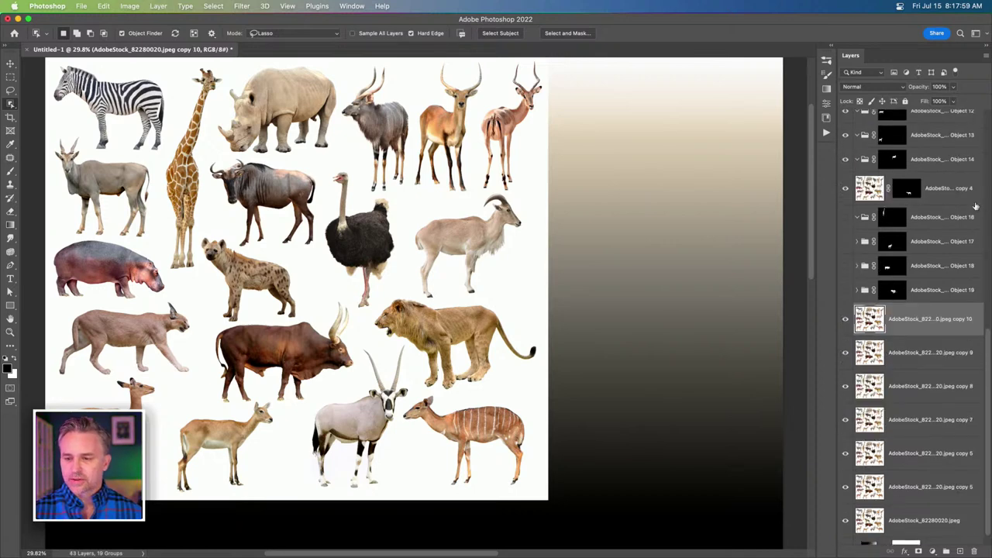
{"action": "scroll", "coordinate": [925, 407], "scroll_direction": "up", "scroll_amount": 4}
Step: Move sheet copies 10, 9 and 7 up between the Object 12–14 groups
{"action": "mouse_move", "coordinate": [876, 458]}
{"action": "left_mouse_down"}
{"action": "mouse_move", "coordinate": [875, 259]}
{"action": "mouse_move", "coordinate": [875, 294]}
{"action": "left_mouse_up"}
{"action": "left_click_drag", "start_coordinate": [867, 493], "coordinate": [875, 268]}
{"action": "left_click_drag", "start_coordinate": [869, 533], "coordinate": [875, 242]}
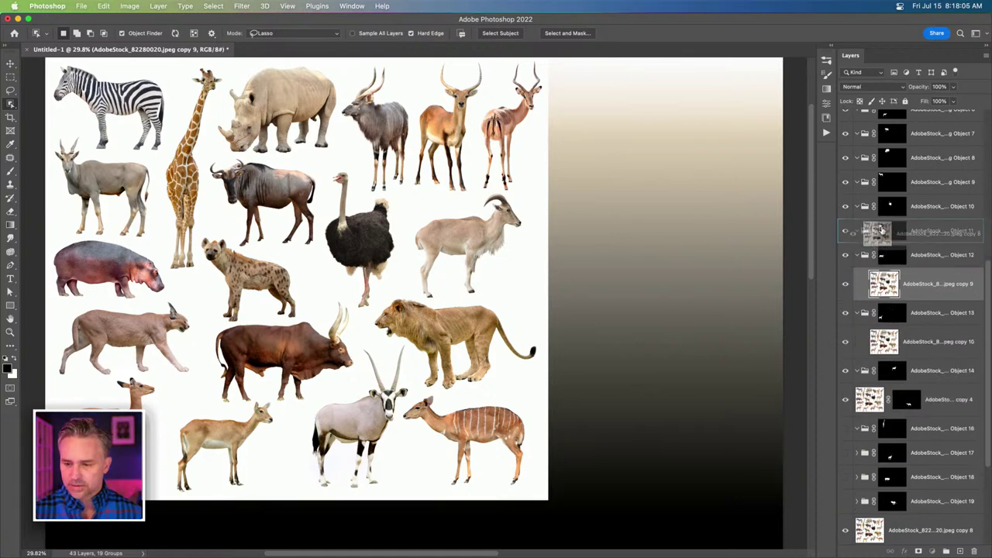
{"action": "scroll", "coordinate": [869, 416], "scroll_direction": "down", "scroll_amount": 4}
{"action": "left_click", "coordinate": [869, 401]}
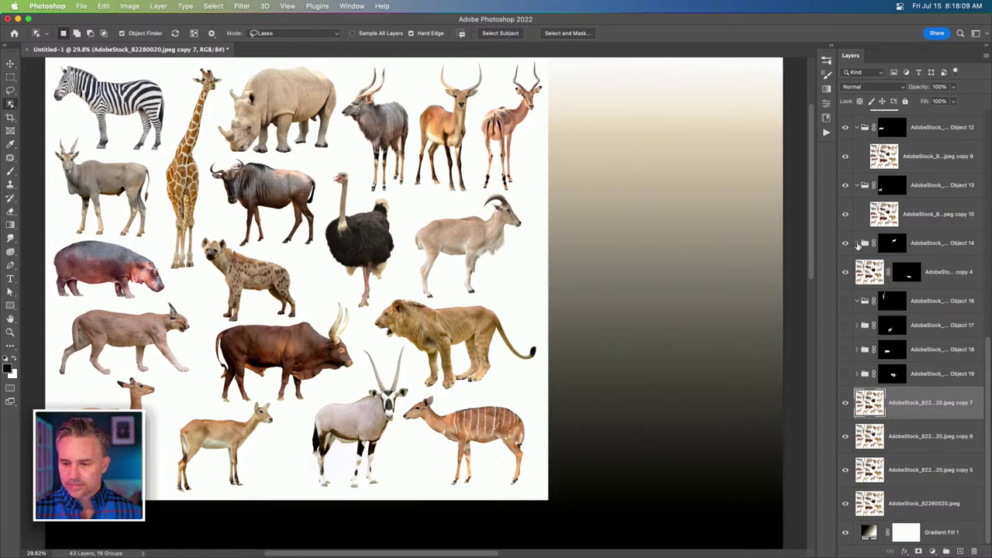
{"action": "mouse_move", "coordinate": [852, 409]}
{"action": "left_mouse_down"}
{"action": "mouse_move", "coordinate": [864, 377]}
{"action": "mouse_move", "coordinate": [868, 248]}
{"action": "mouse_move", "coordinate": [868, 260]}
{"action": "left_mouse_up"}
Step: Duplicate the copy 6 sheet layer and collapse the Object 11–14 groups
{"action": "left_click", "coordinate": [870, 439]}
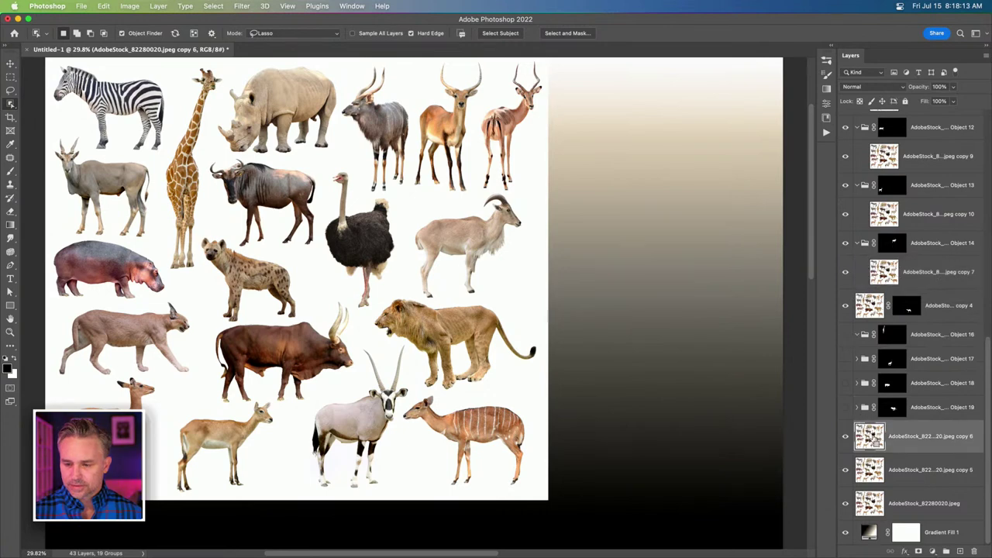
{"action": "key", "text": "ctrl+j"}
{"action": "key", "text": "ctrl+j"}
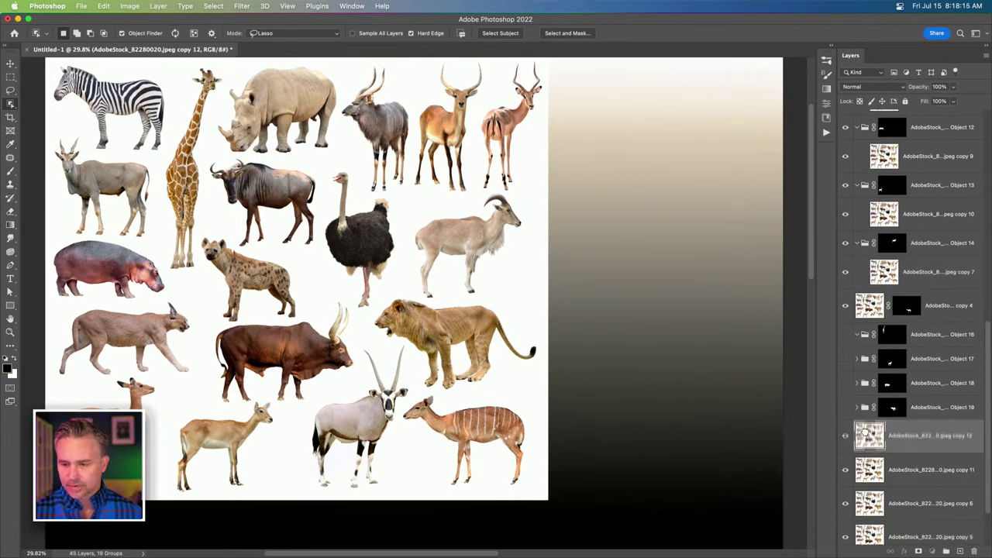
{"action": "scroll", "coordinate": [869, 437], "scroll_direction": "up", "scroll_amount": 3}
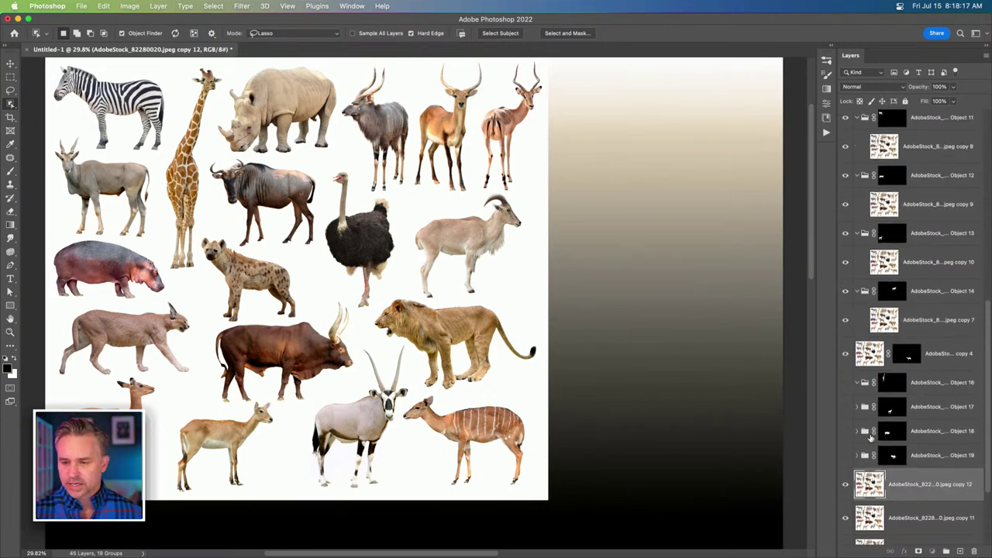
{"action": "left_click", "coordinate": [857, 230]}
{"action": "left_click", "coordinate": [856, 171]}
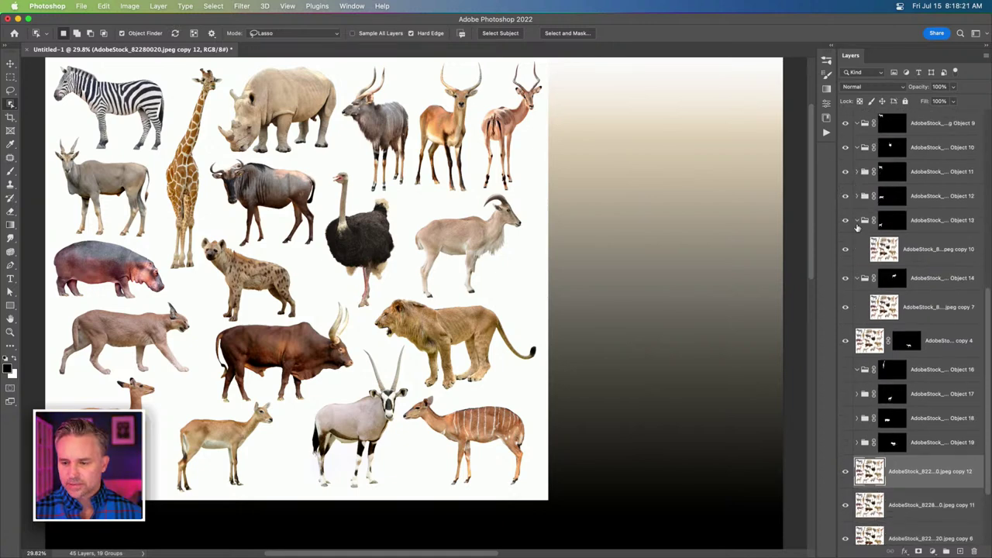
{"action": "left_click", "coordinate": [857, 221]}
{"action": "left_click", "coordinate": [856, 245]}
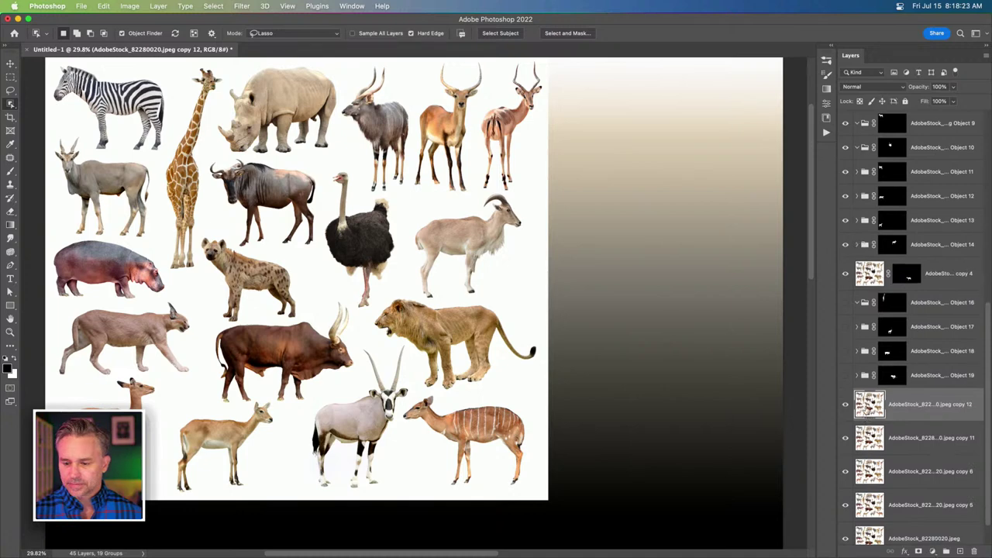
Step: Place copies 12, 11 and 13 into Object 10, 9 and 8, then collapse those groups
{"action": "left_click_drag", "start_coordinate": [868, 409], "coordinate": [872, 160]}
{"action": "left_click", "coordinate": [861, 440]}
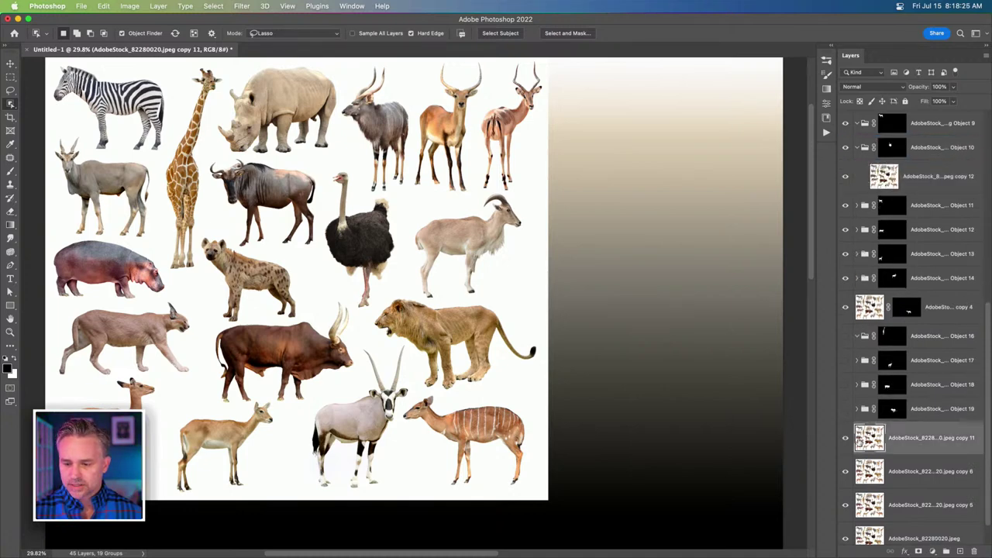
{"action": "left_click_drag", "start_coordinate": [858, 441], "coordinate": [868, 138]}
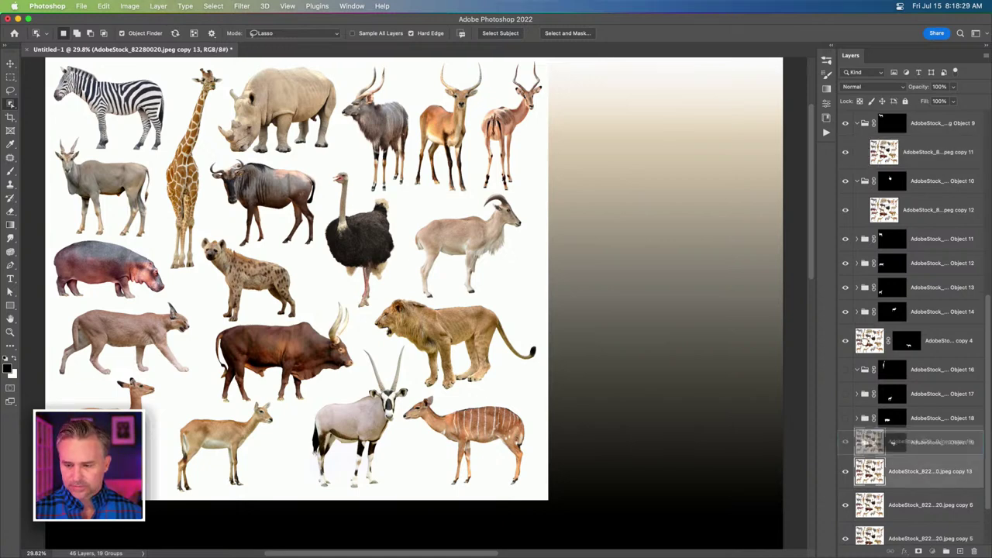
{"action": "mouse_move", "coordinate": [874, 479]}
{"action": "left_mouse_down"}
{"action": "mouse_move", "coordinate": [869, 107]}
{"action": "mouse_move", "coordinate": [892, 157]}
{"action": "left_mouse_up"}
{"action": "left_click", "coordinate": [857, 145]}
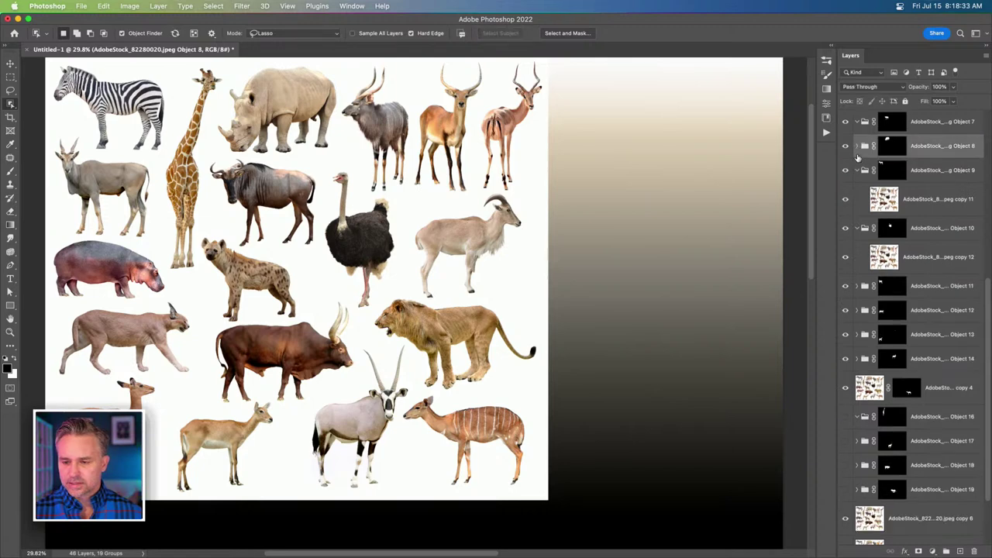
{"action": "left_click", "coordinate": [857, 169]}
{"action": "left_click", "coordinate": [856, 194]}
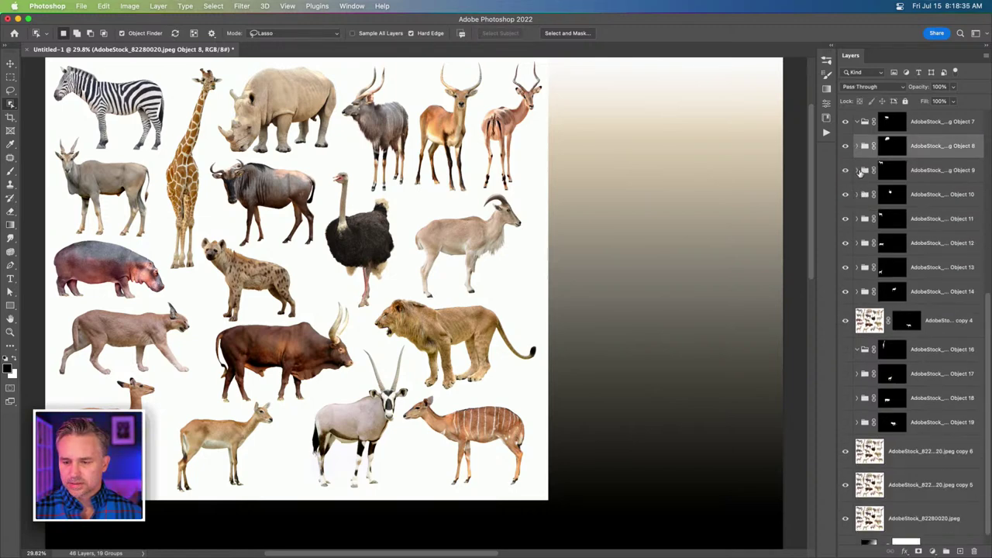
Step: Move copy 6 into Object 7 and the base AdobeStock_82280020.jpeg into Object 1
{"action": "left_click_drag", "start_coordinate": [874, 449], "coordinate": [883, 133]}
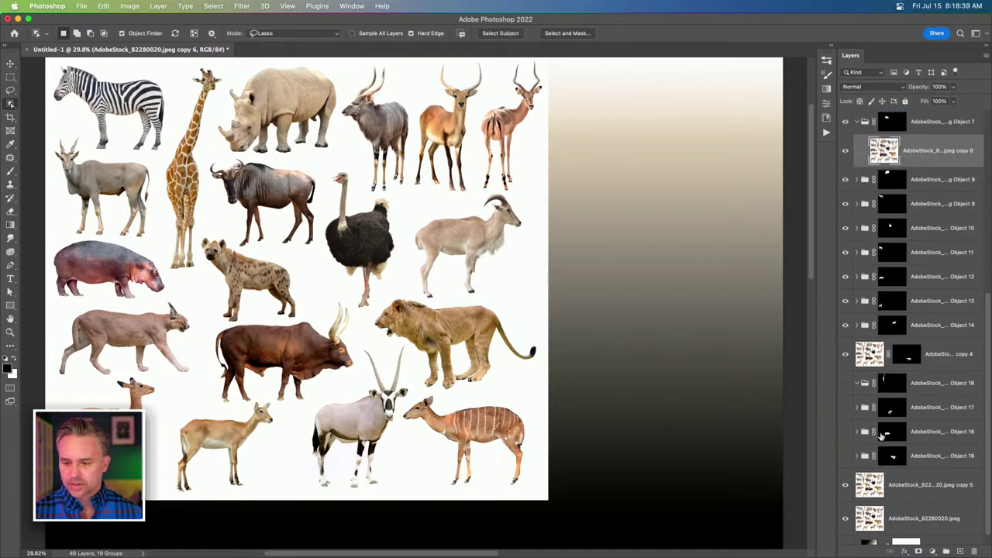
{"action": "left_click", "coordinate": [874, 484]}
{"action": "left_click", "coordinate": [874, 517], "text": "shift"}
{"action": "mouse_move", "coordinate": [869, 481]}
{"action": "left_mouse_down"}
{"action": "mouse_move", "coordinate": [851, 364]}
{"action": "mouse_move", "coordinate": [872, 103]}
{"action": "left_mouse_up"}
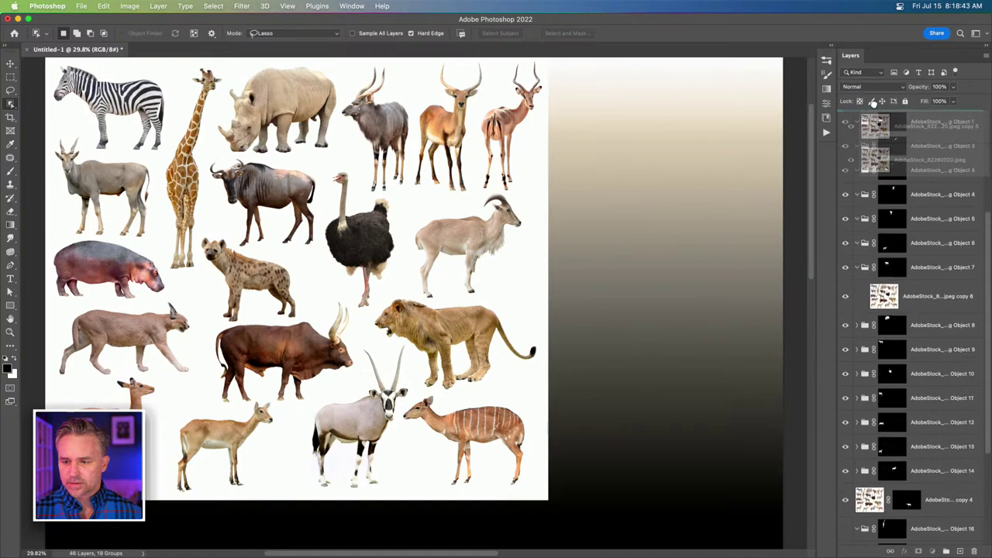
{"action": "left_click_drag", "start_coordinate": [872, 103], "coordinate": [882, 287]}
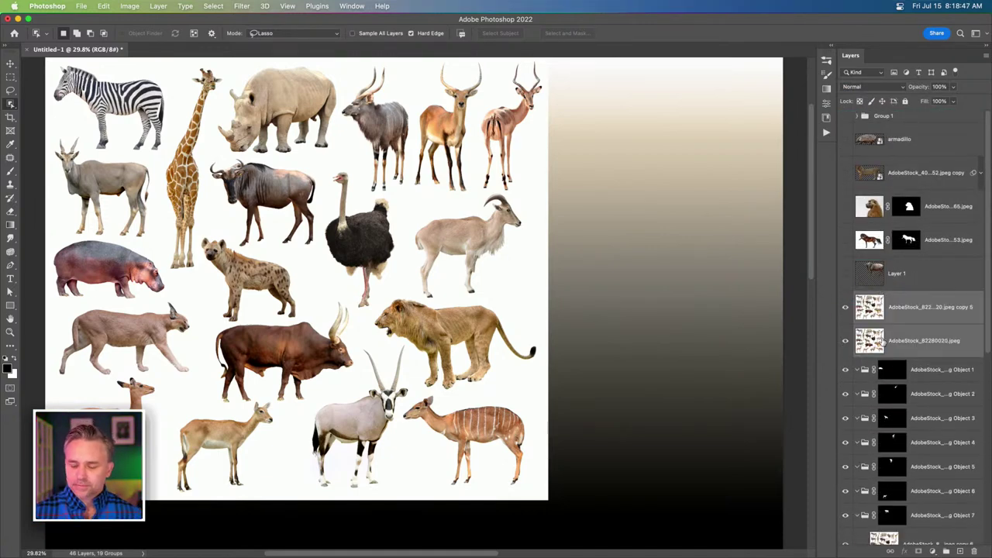
{"action": "left_click", "coordinate": [881, 344]}
{"action": "left_click_drag", "start_coordinate": [881, 345], "coordinate": [887, 377]}
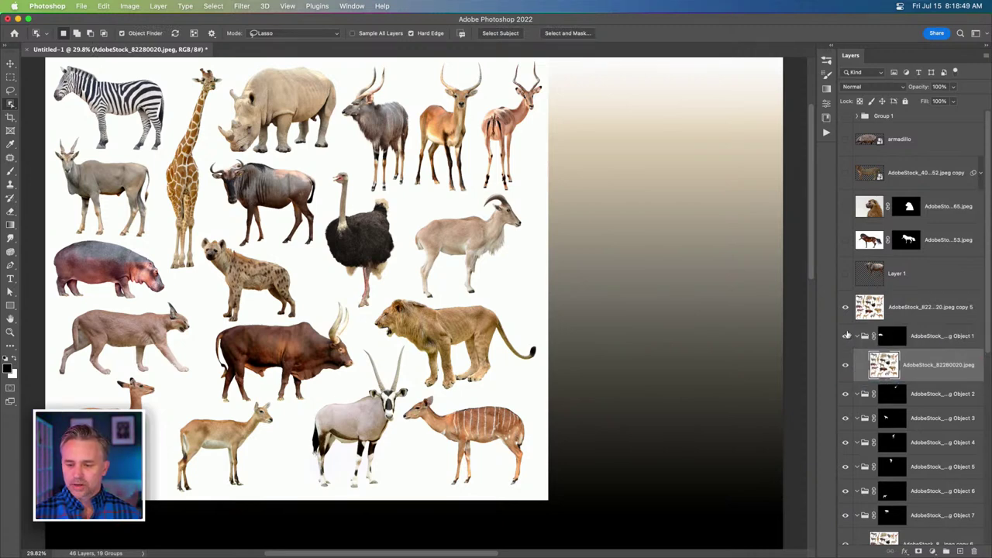
Step: Hide the copy 5 animal sheet and delete the Object 2 through Object 6 groups
{"action": "left_click", "coordinate": [857, 336]}
{"action": "left_click", "coordinate": [845, 307]}
{"action": "scroll", "coordinate": [849, 357], "scroll_direction": "down", "scroll_amount": 3}
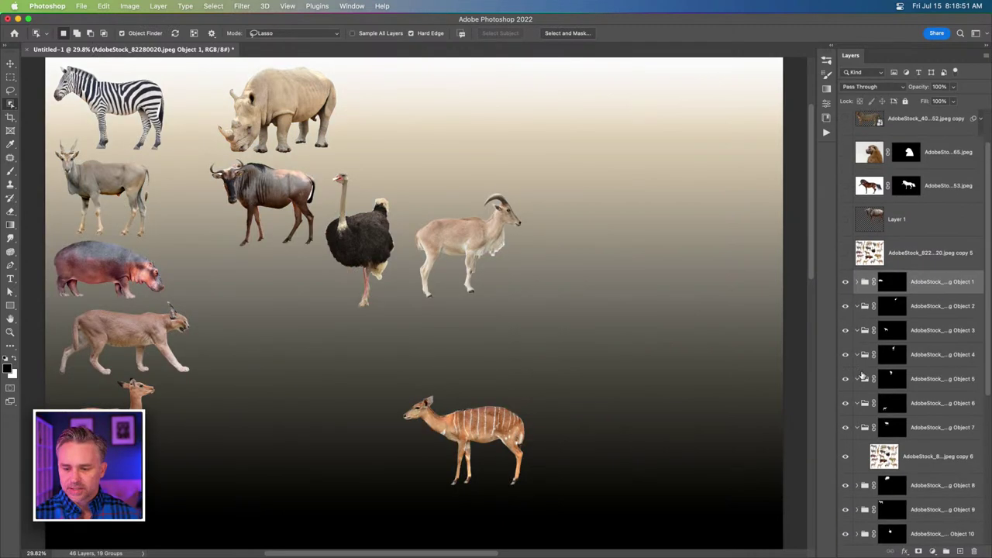
{"action": "scroll", "coordinate": [860, 387], "scroll_direction": "down", "scroll_amount": 1}
{"action": "left_click", "coordinate": [856, 414]}
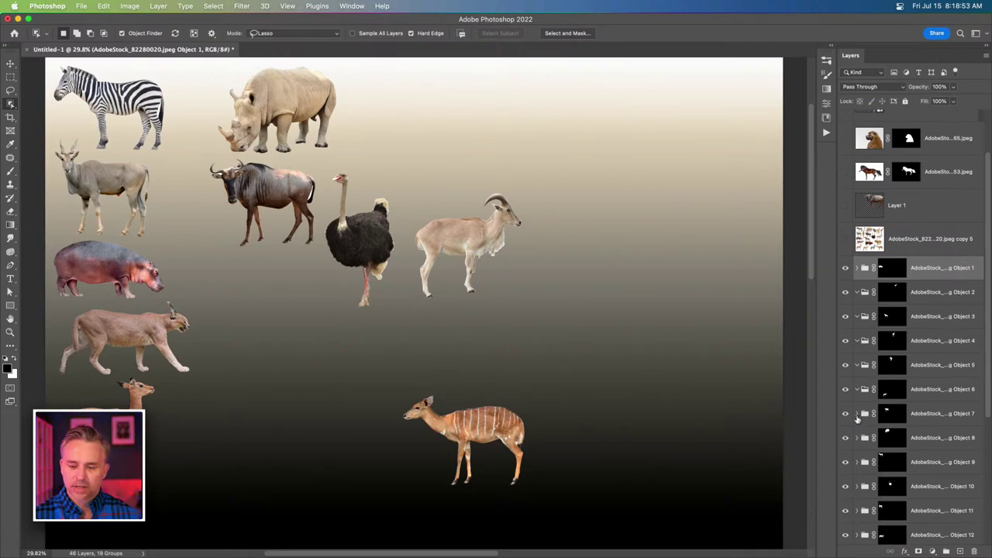
{"action": "left_click", "coordinate": [906, 295]}
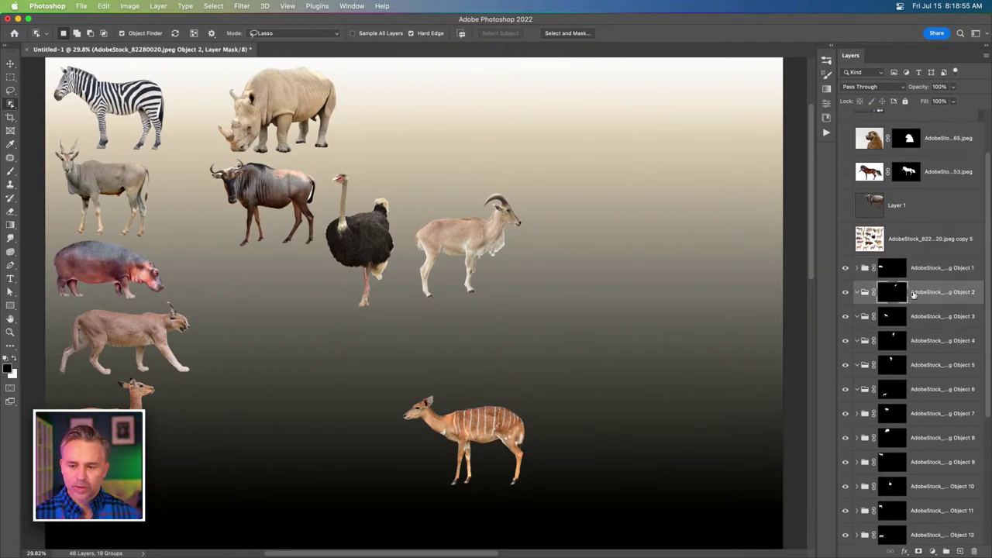
{"action": "left_click", "coordinate": [923, 390], "text": "shift"}
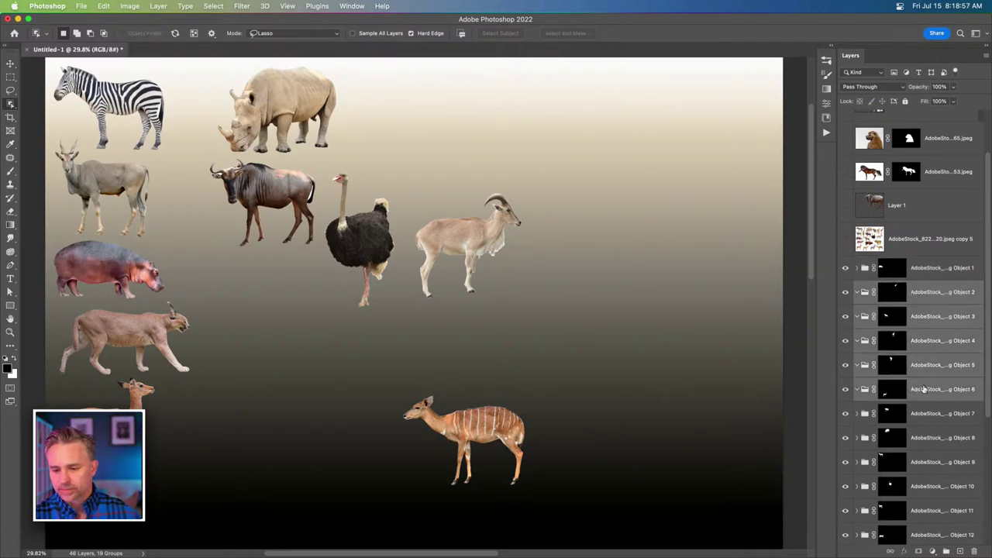
{"action": "key", "text": "Delete"}
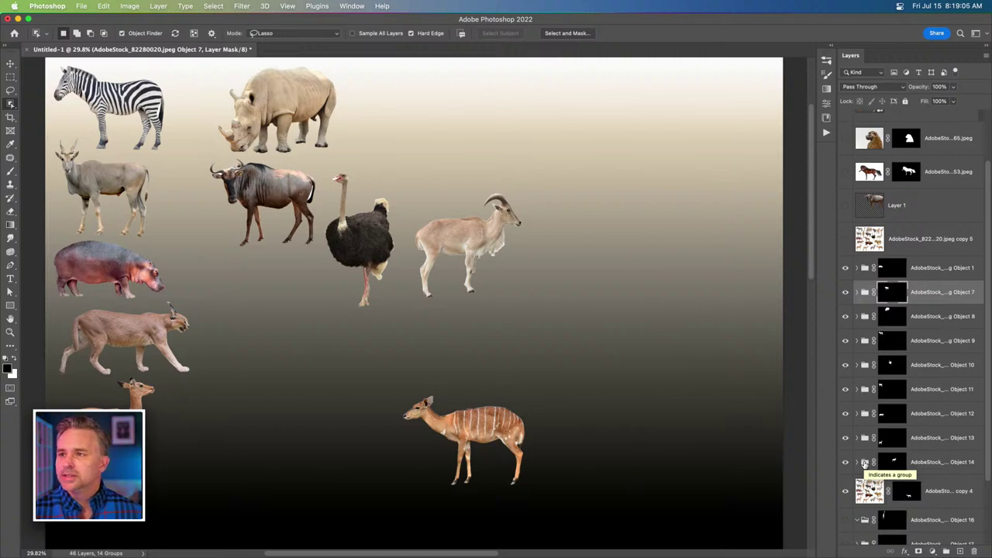
Step: Zoom to 100% on the striped kudu and move copy 4 above copy 5
{"action": "left_click_drag", "start_coordinate": [224, 314], "coordinate": [250, 317]}
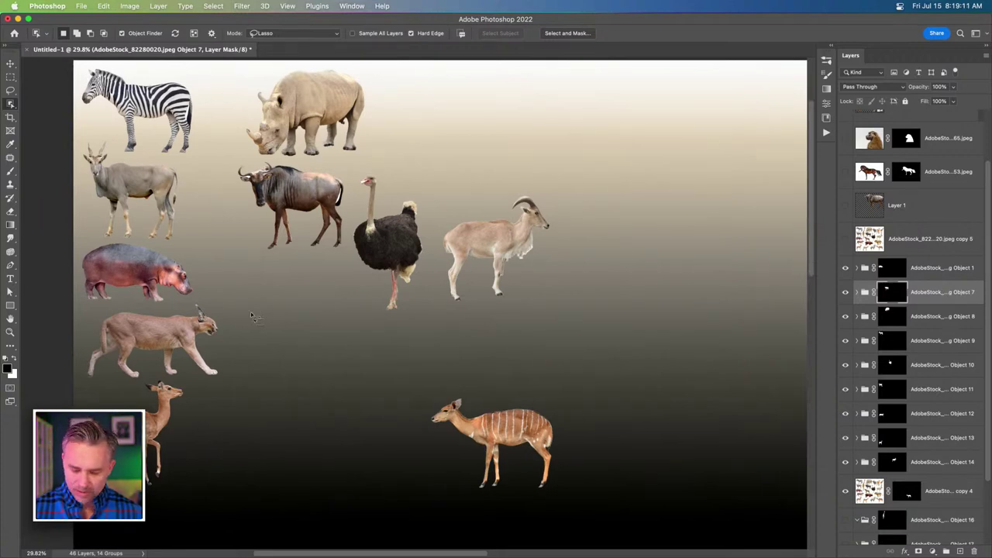
{"action": "key", "text": "super+plus"}
{"action": "key", "text": "super+plus"}
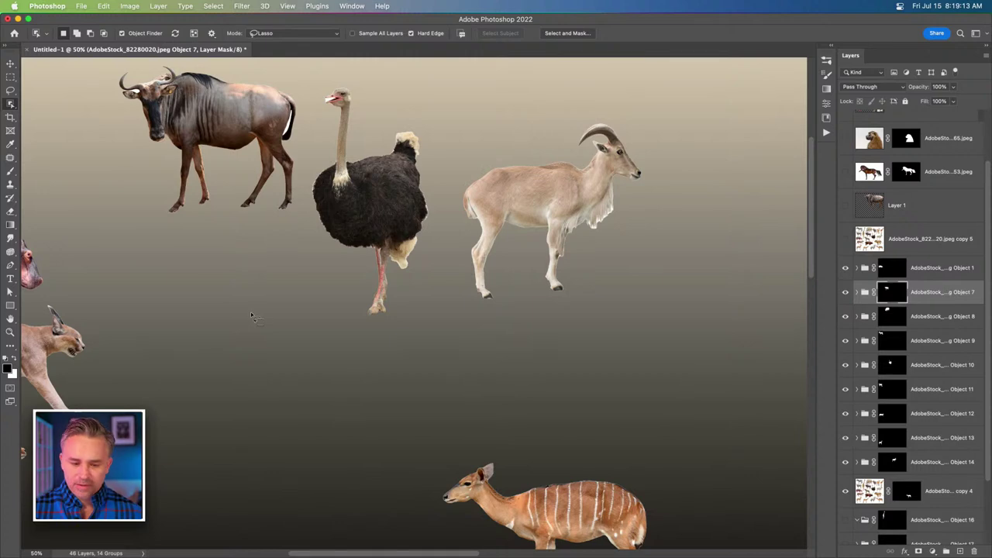
{"action": "left_click_drag", "start_coordinate": [456, 447], "coordinate": [403, 261]}
{"action": "key", "text": "super+plus"}
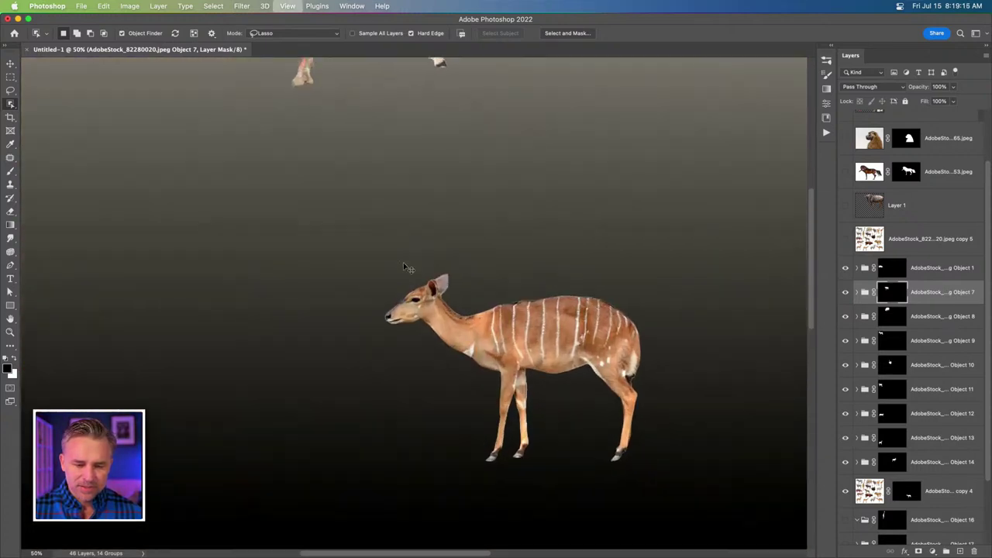
{"action": "key", "text": "super+plus"}
{"action": "key", "text": "super+plus"}
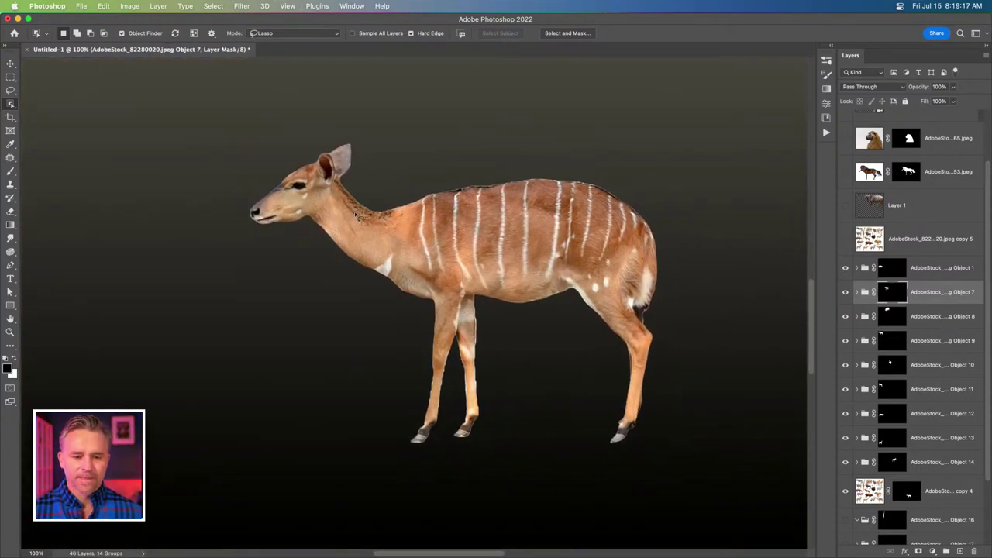
{"action": "left_click_drag", "start_coordinate": [869, 492], "coordinate": [856, 233]}
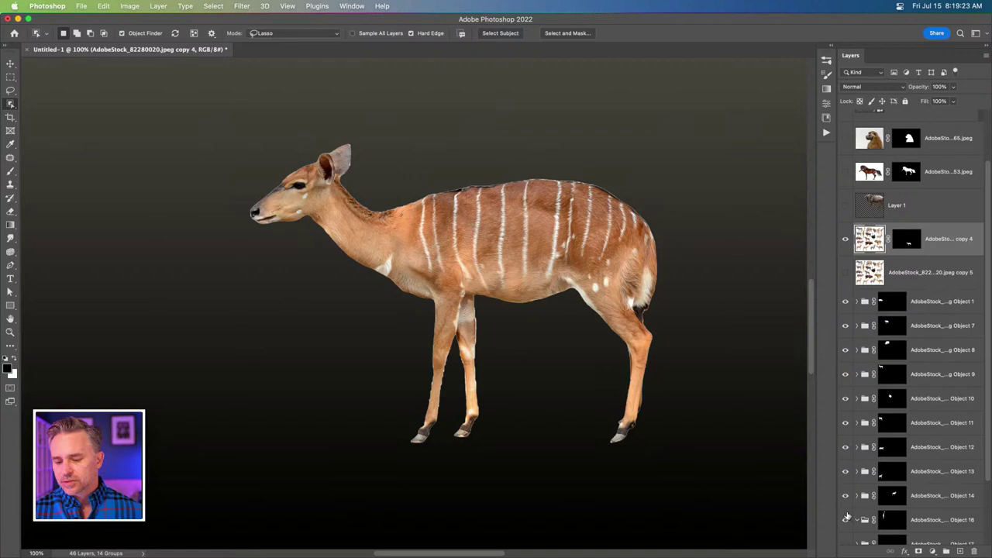
Step: Make groups Object 1 through Object 19 visible and group them together
{"action": "scroll", "coordinate": [847, 518], "scroll_direction": "down", "scroll_amount": 3}
{"action": "key", "text": "ctrl+minus"}
{"action": "key", "text": "ctrl+minus"}
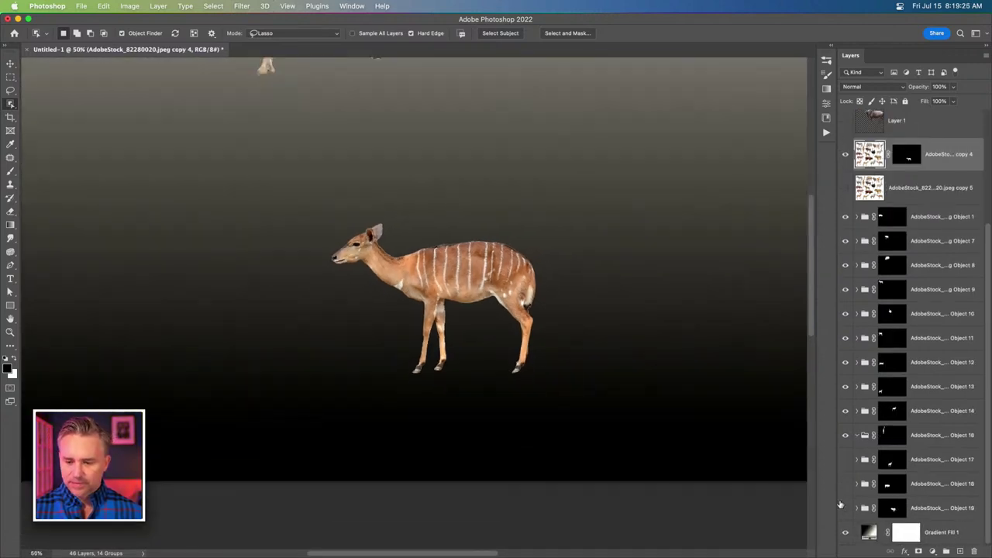
{"action": "left_click", "coordinate": [928, 226]}
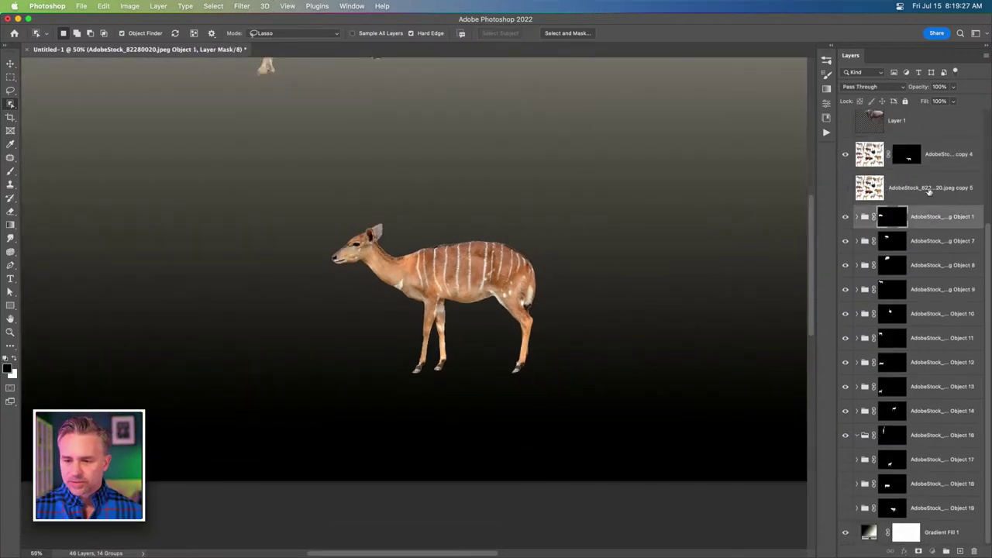
{"action": "left_click", "coordinate": [913, 508], "text": "shift"}
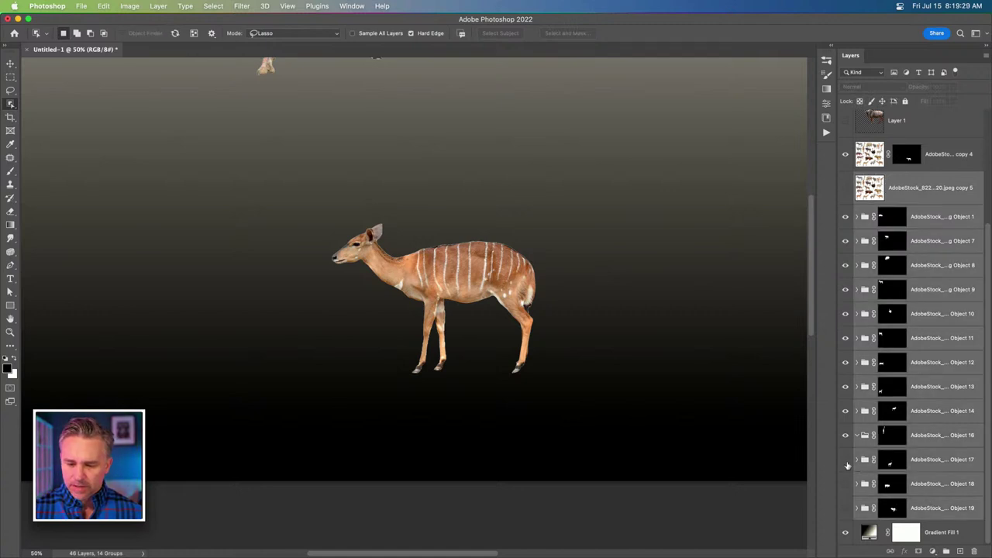
{"action": "left_click_drag", "start_coordinate": [843, 518], "coordinate": [851, 255]}
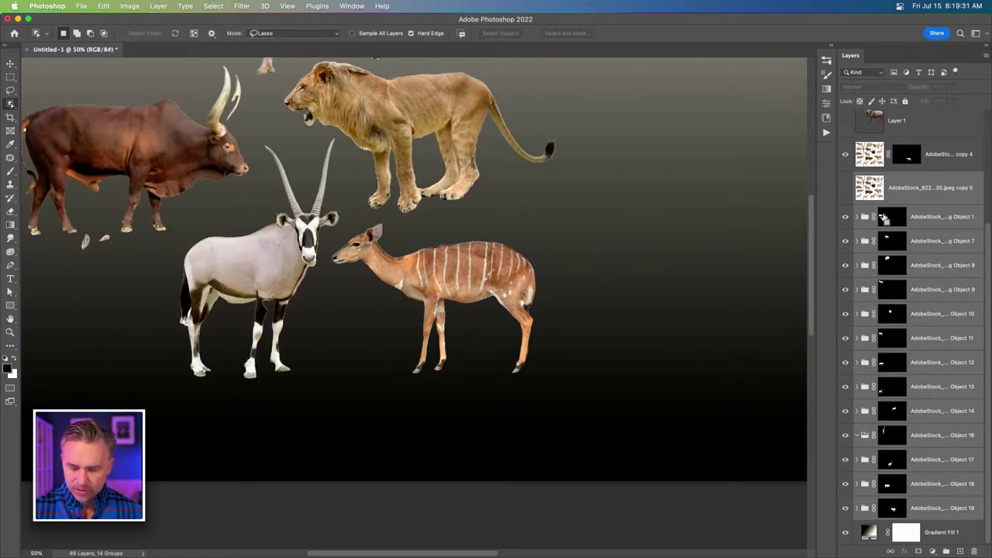
{"action": "key", "text": "ctrl+g"}
Step: Name the new group 'animals', move it under Group 1 and hide it
{"action": "double_click", "coordinate": [884, 331]}
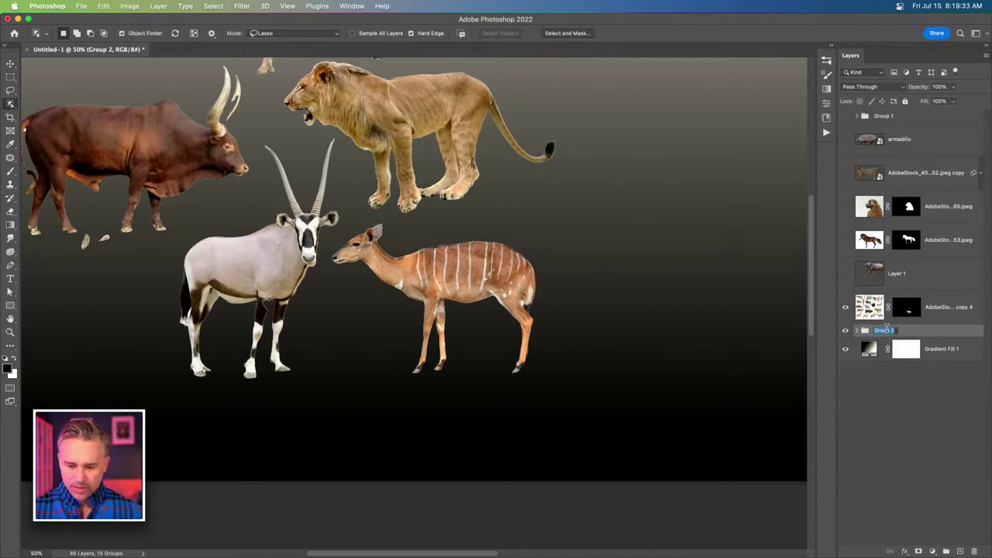
{"action": "type", "text": "animals"}
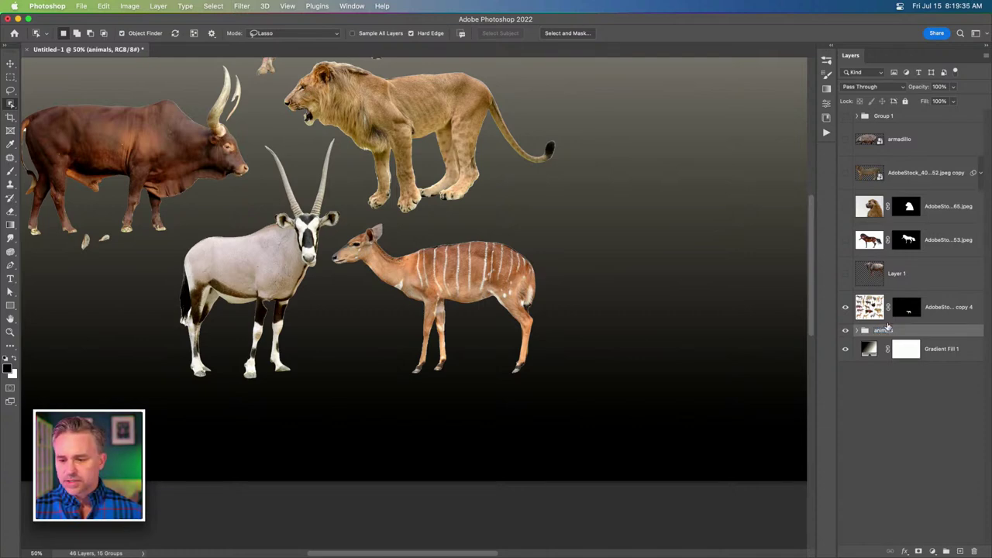
{"action": "key", "text": "Return"}
{"action": "left_click_drag", "start_coordinate": [899, 141], "coordinate": [904, 134]}
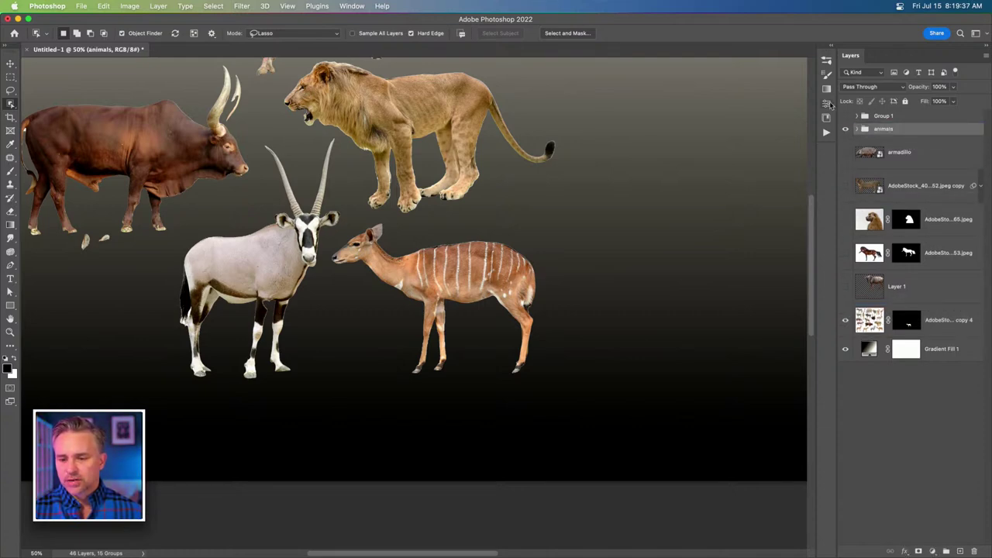
{"action": "left_click", "coordinate": [846, 129]}
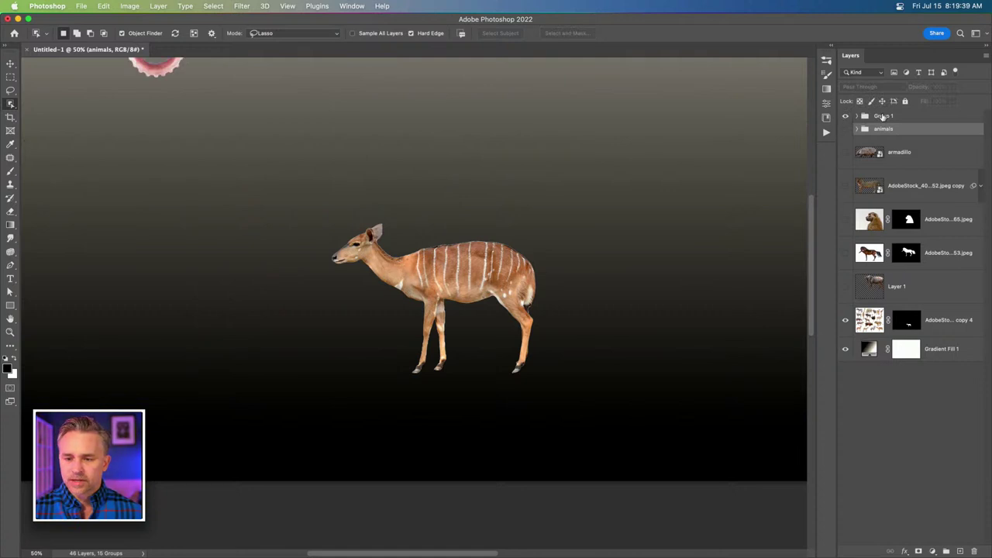
Step: Hide Group 1, show the lion photo layer and select the nyala layer
{"action": "left_click", "coordinate": [881, 116]}
{"action": "left_click", "coordinate": [845, 116]}
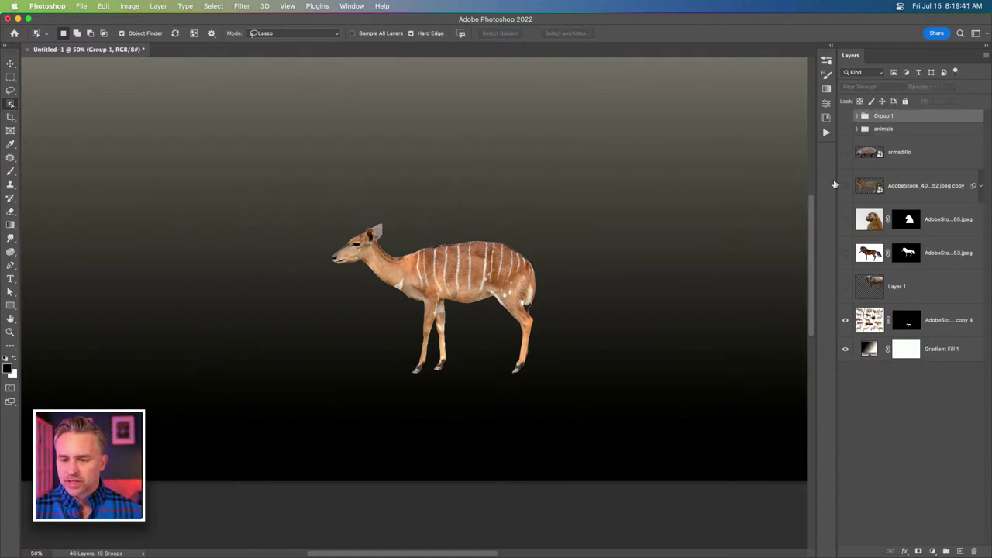
{"action": "left_click", "coordinate": [846, 186]}
{"action": "left_click", "coordinate": [888, 190]}
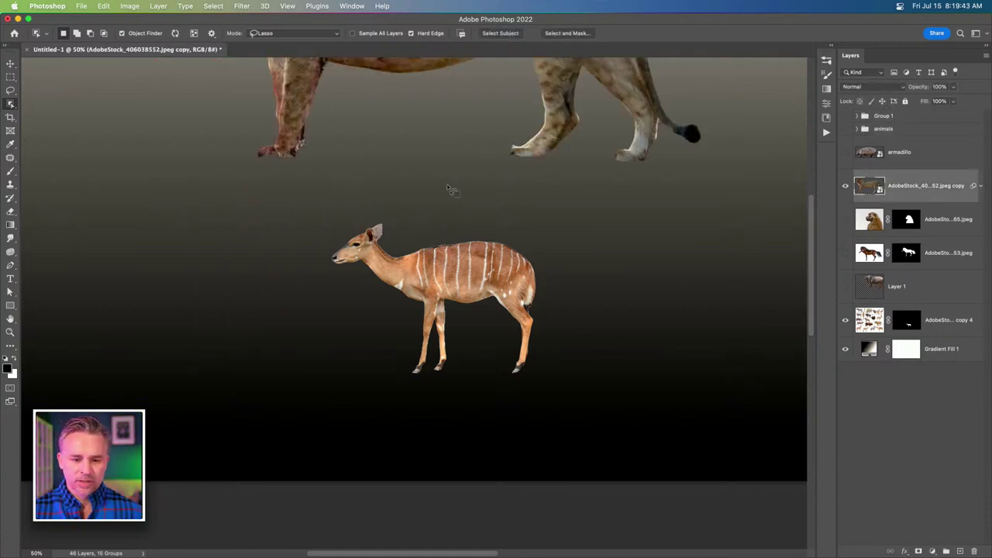
{"action": "scroll", "coordinate": [457, 233], "scroll_direction": "up", "scroll_amount": 4}
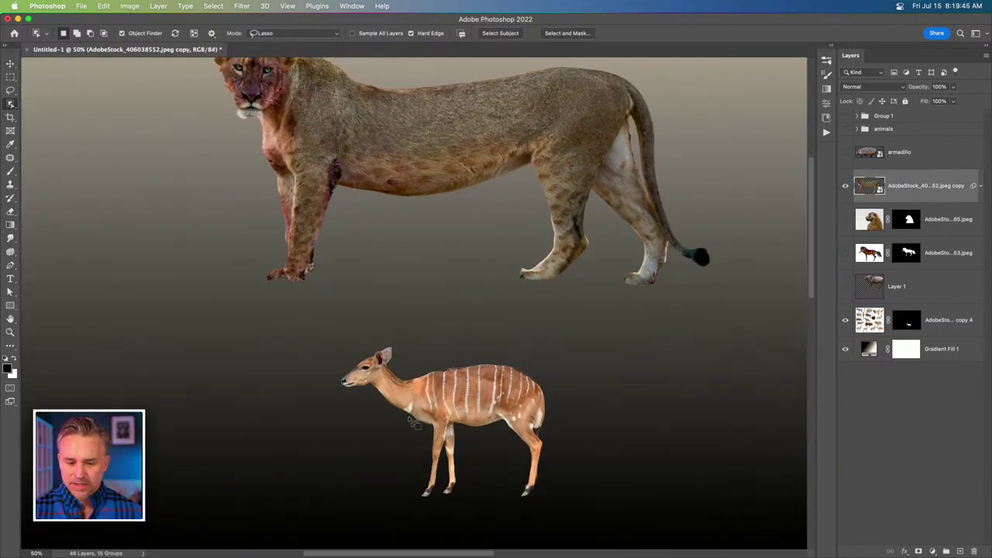
{"action": "left_click", "coordinate": [873, 160]}
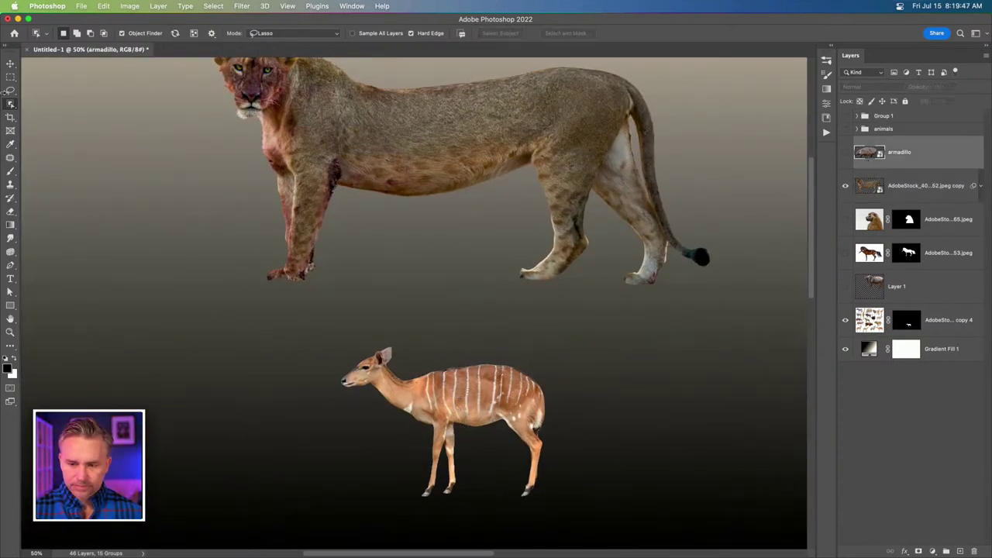
{"action": "left_click", "coordinate": [10, 64]}
{"action": "left_click", "coordinate": [463, 399]}
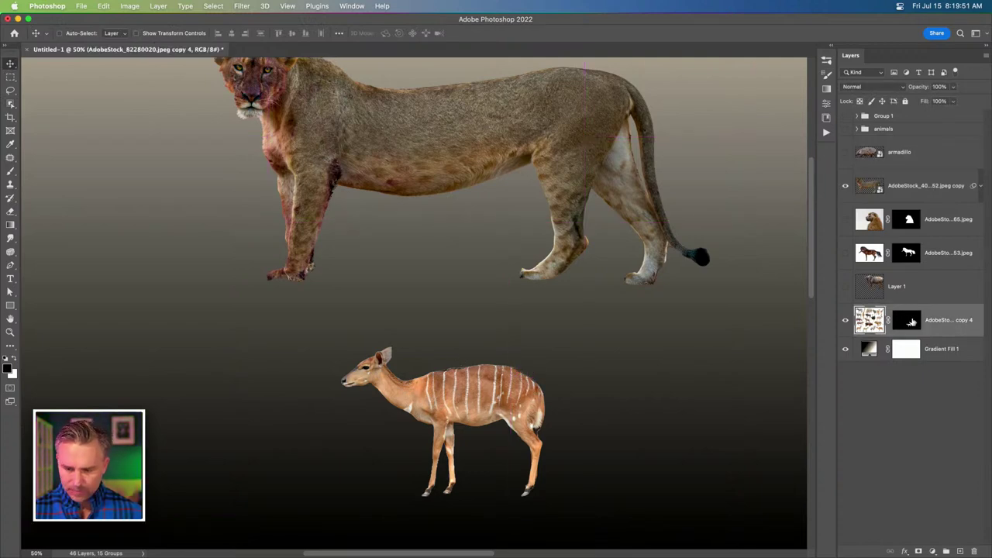
Step: Convert the nyala to a smart object, raise it in the stack, and show the armadillo
{"action": "right_click", "coordinate": [933, 319]}
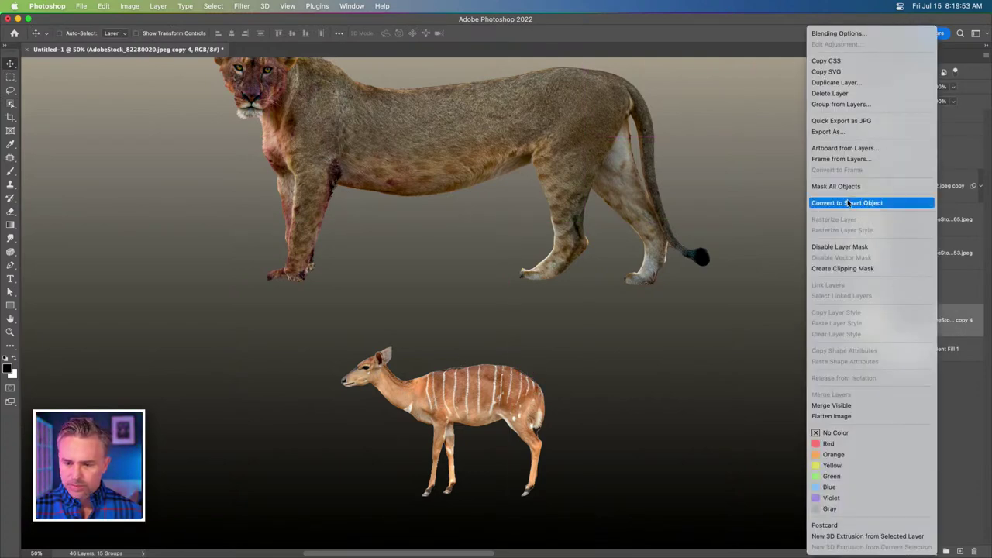
{"action": "left_click", "coordinate": [849, 202]}
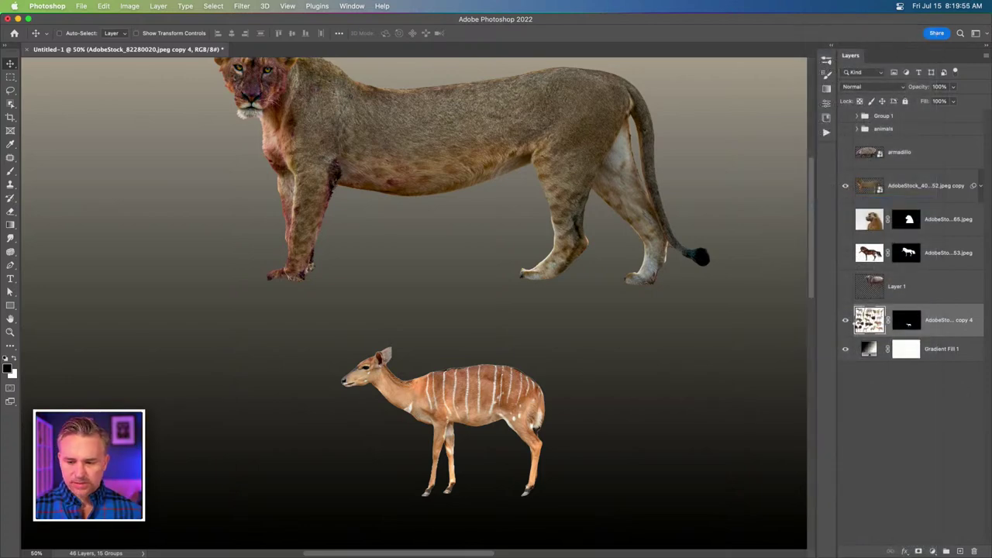
{"action": "left_click_drag", "start_coordinate": [873, 321], "coordinate": [857, 225]}
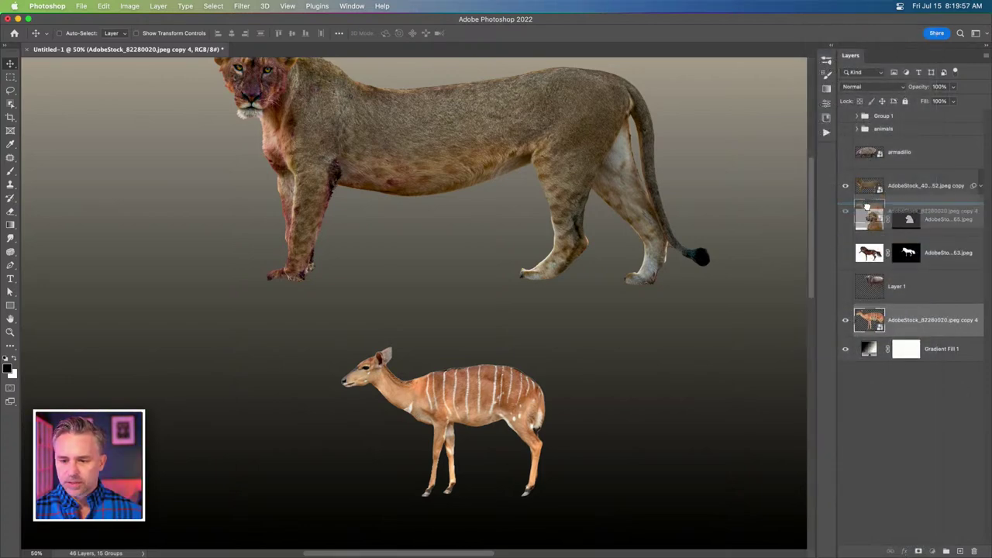
{"action": "left_click", "coordinate": [846, 154]}
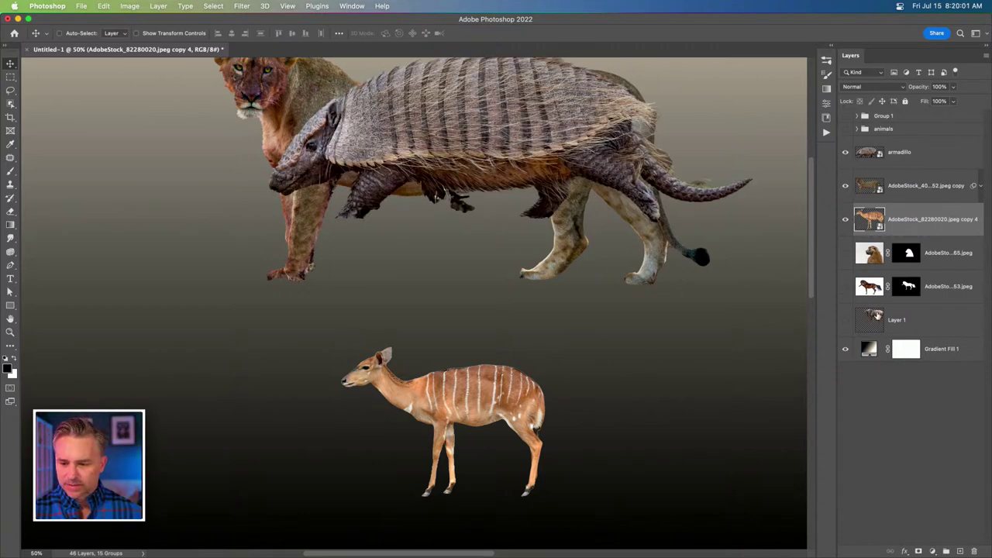
Step: Reposition the wildebeest and baboon fur layers, then hide the baboon
{"action": "left_click", "coordinate": [875, 318]}
{"action": "left_click", "coordinate": [845, 320]}
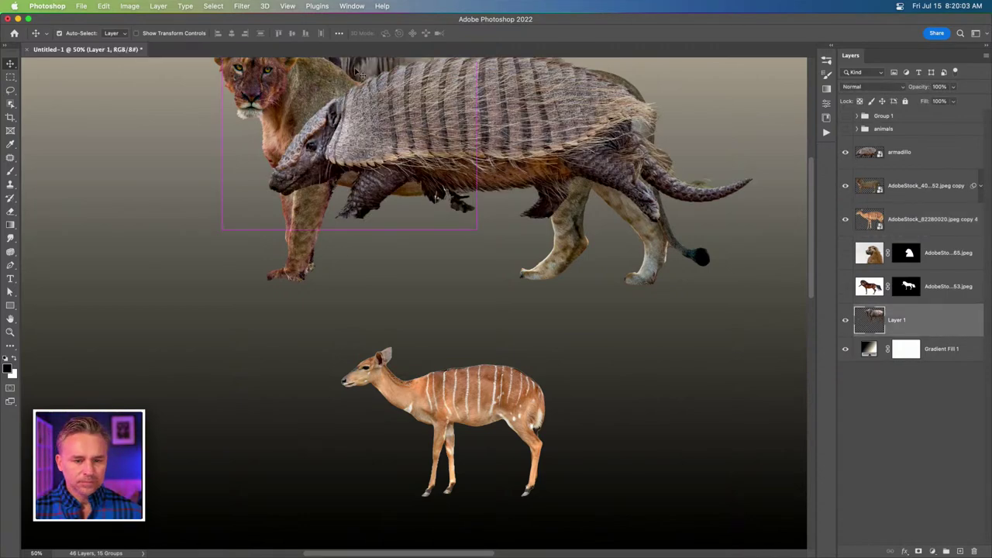
{"action": "left_click_drag", "start_coordinate": [358, 71], "coordinate": [221, 290]}
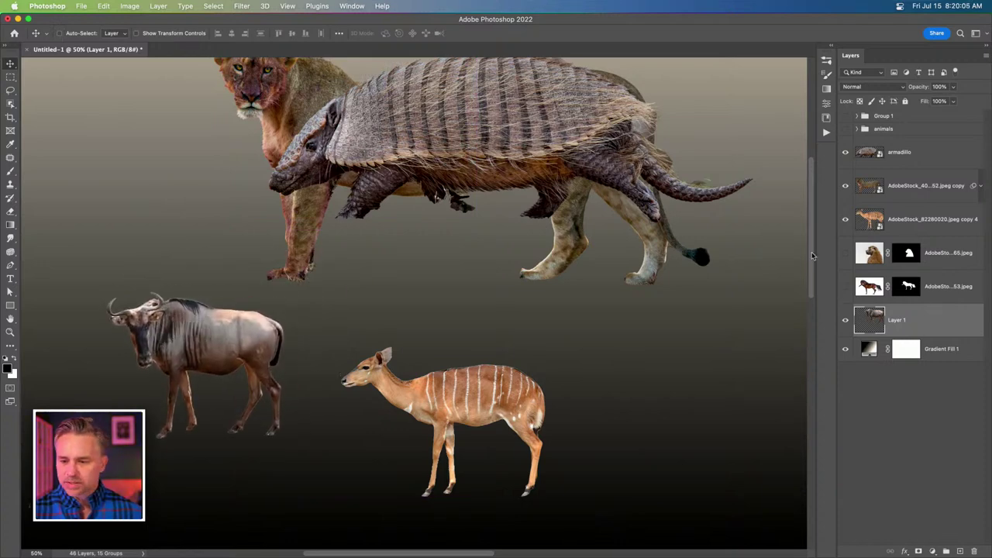
{"action": "left_click", "coordinate": [845, 252]}
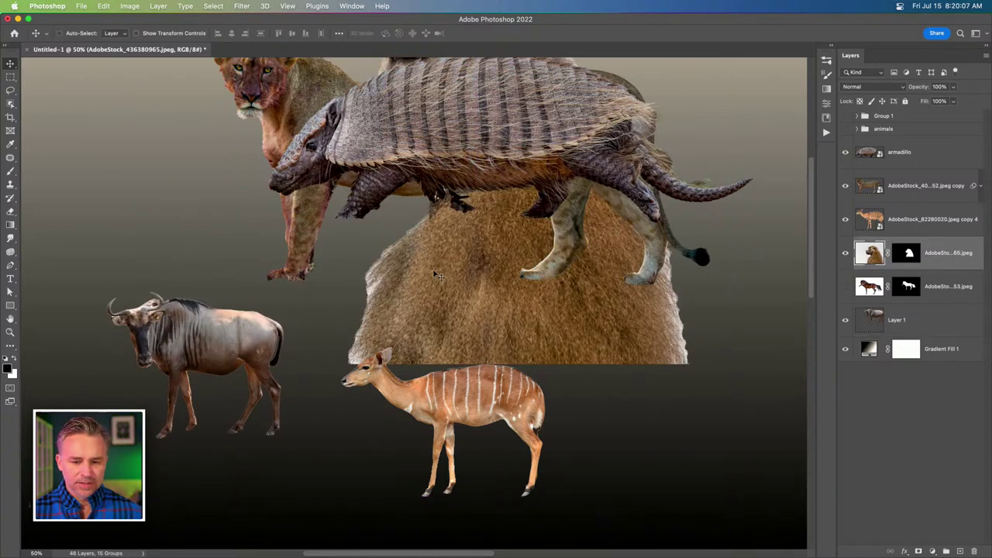
{"action": "mouse_move", "coordinate": [438, 275]}
{"action": "left_mouse_down"}
{"action": "mouse_move", "coordinate": [611, 413]}
{"action": "mouse_move", "coordinate": [615, 399]}
{"action": "left_mouse_up"}
{"action": "left_click", "coordinate": [846, 254]}
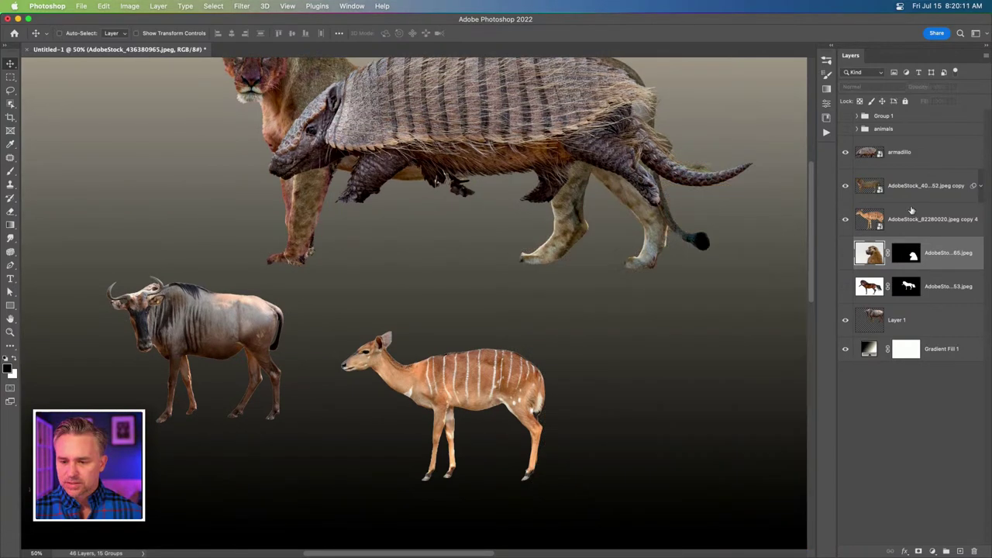
Step: Move the wildebeest up-left and the nyala up beneath the lion, then hide the wildebeest
{"action": "left_click", "coordinate": [895, 220]}
{"action": "left_click_drag", "start_coordinate": [503, 231], "coordinate": [509, 324]}
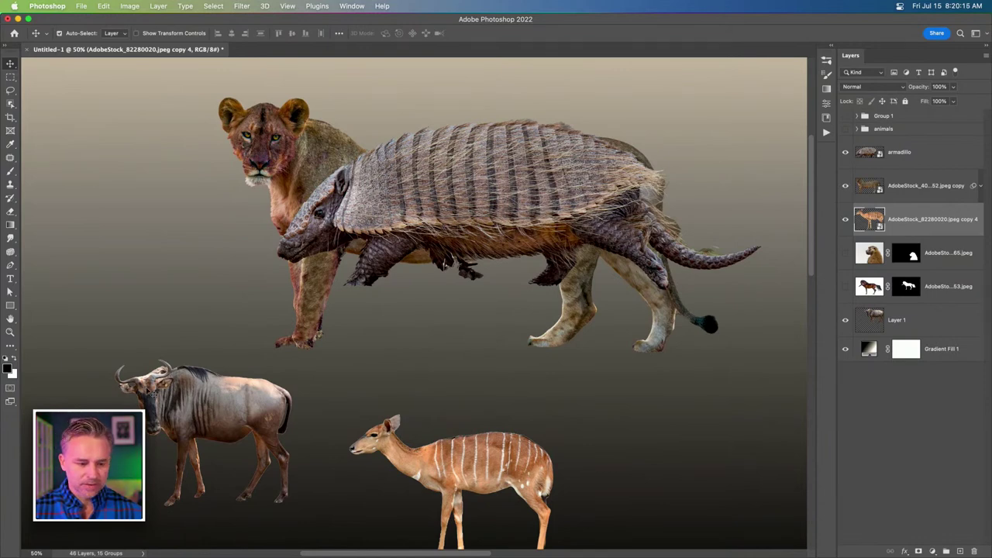
{"action": "left_click", "coordinate": [155, 394], "text": "super"}
{"action": "left_click_drag", "start_coordinate": [210, 406], "coordinate": [132, 310]}
{"action": "left_click", "coordinate": [465, 472], "text": "super"}
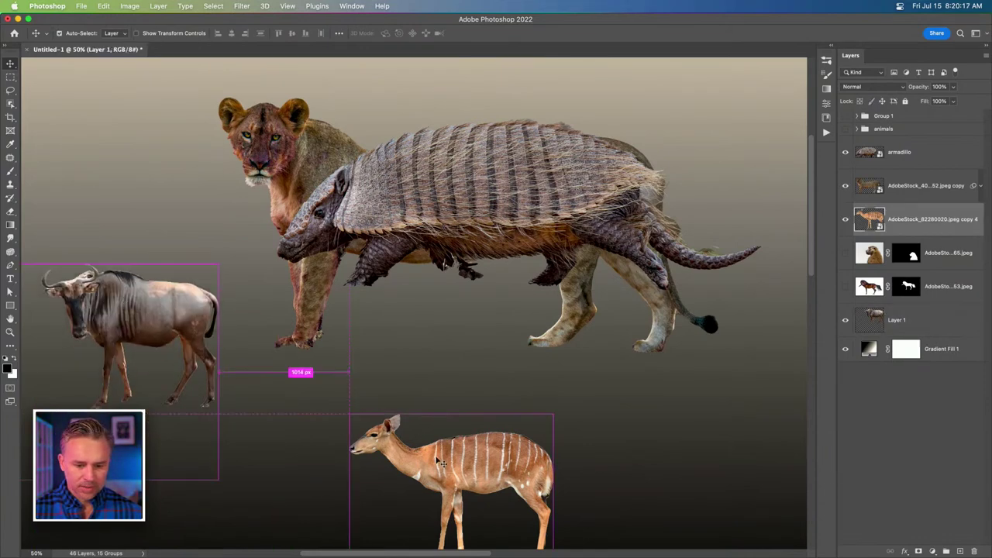
{"action": "left_click_drag", "start_coordinate": [465, 473], "coordinate": [455, 364]}
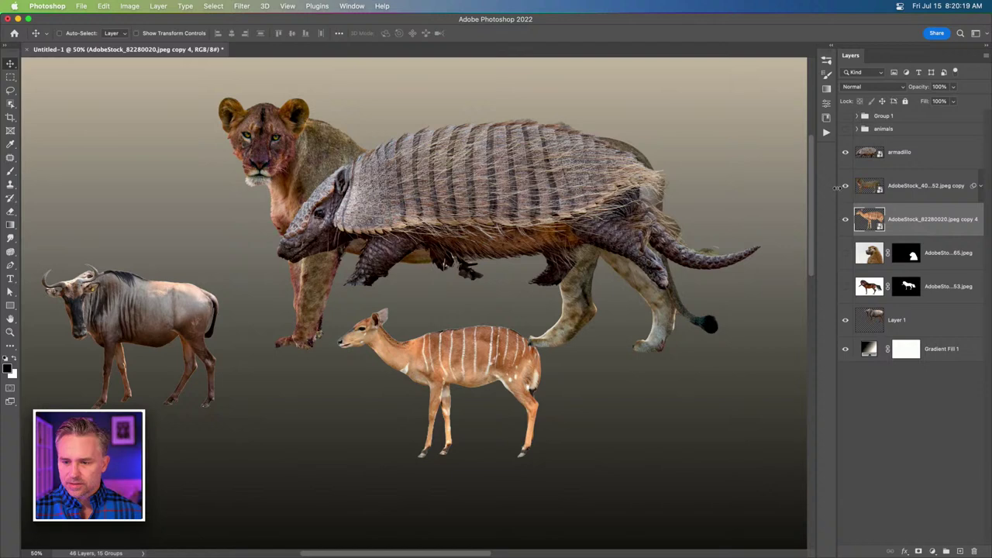
{"action": "left_click", "coordinate": [846, 319]}
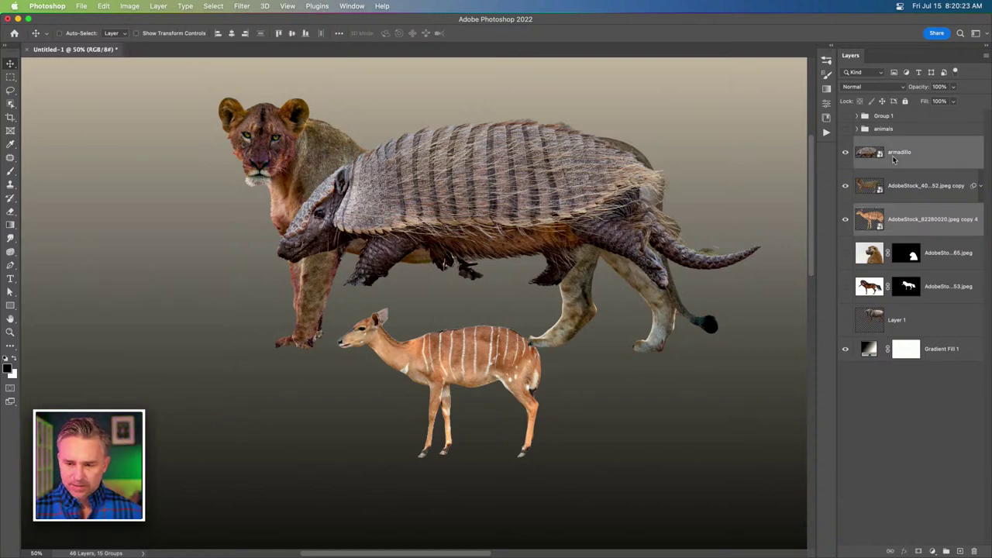
{"action": "left_click", "coordinate": [930, 161]}
Step: Duplicate the armadillo and roughly scale the copy down over the nyala
{"action": "key", "text": "super+j"}
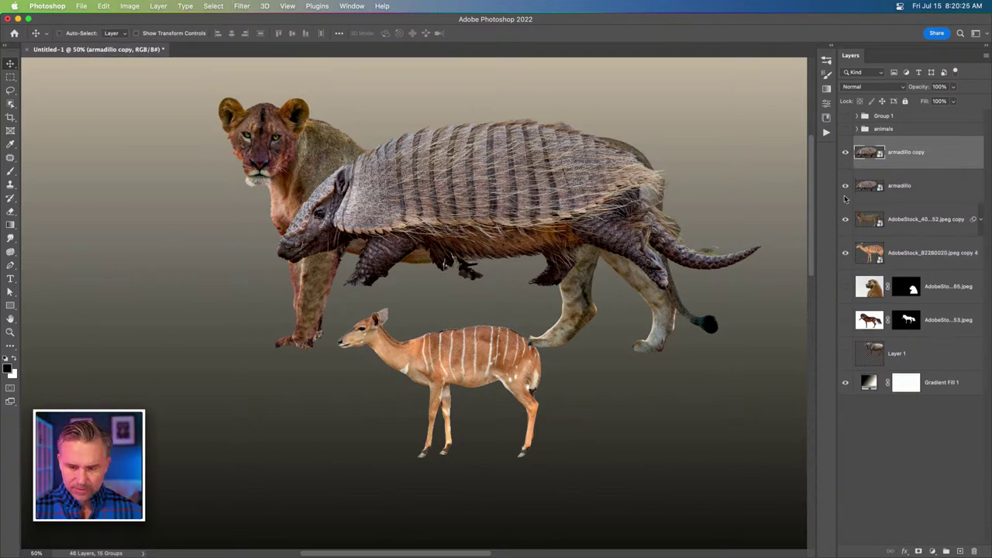
{"action": "left_click_drag", "start_coordinate": [501, 230], "coordinate": [465, 423]}
{"action": "key", "text": "super+t"}
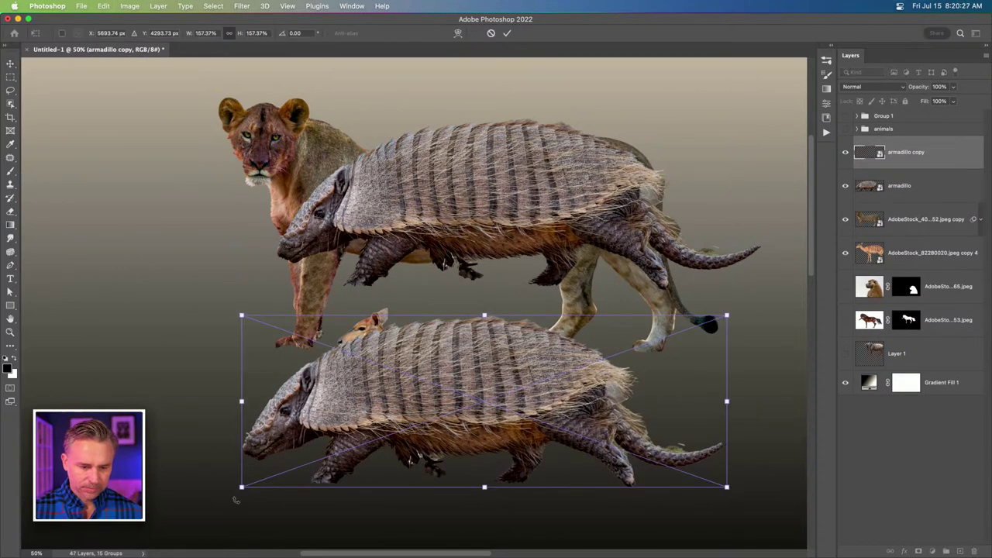
{"action": "left_click_drag", "start_coordinate": [241, 488], "coordinate": [454, 414]}
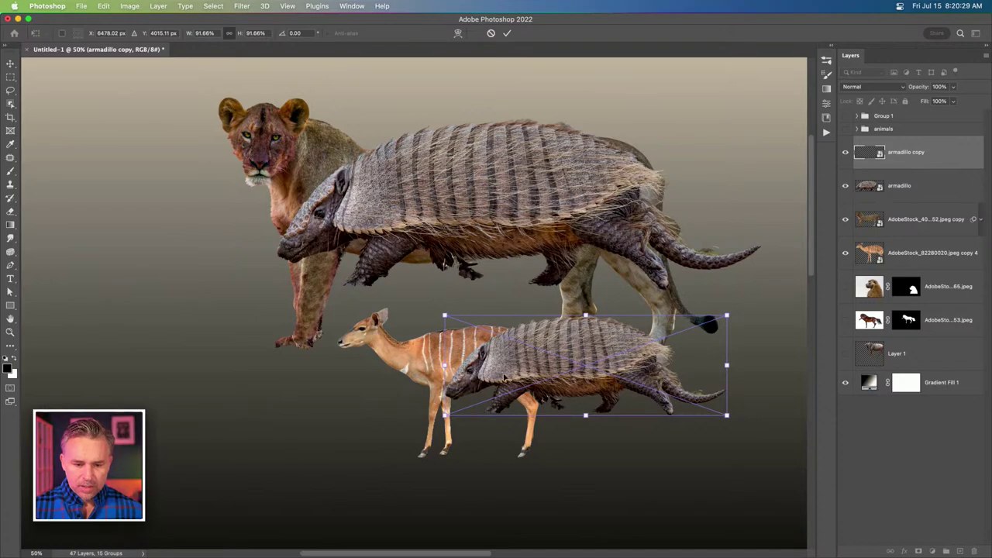
{"action": "left_click_drag", "start_coordinate": [517, 377], "coordinate": [348, 355]}
Step: Refine the armadillo copy to 80.23% over the nyala's body and commit the transform
{"action": "key", "text": "super+equal"}
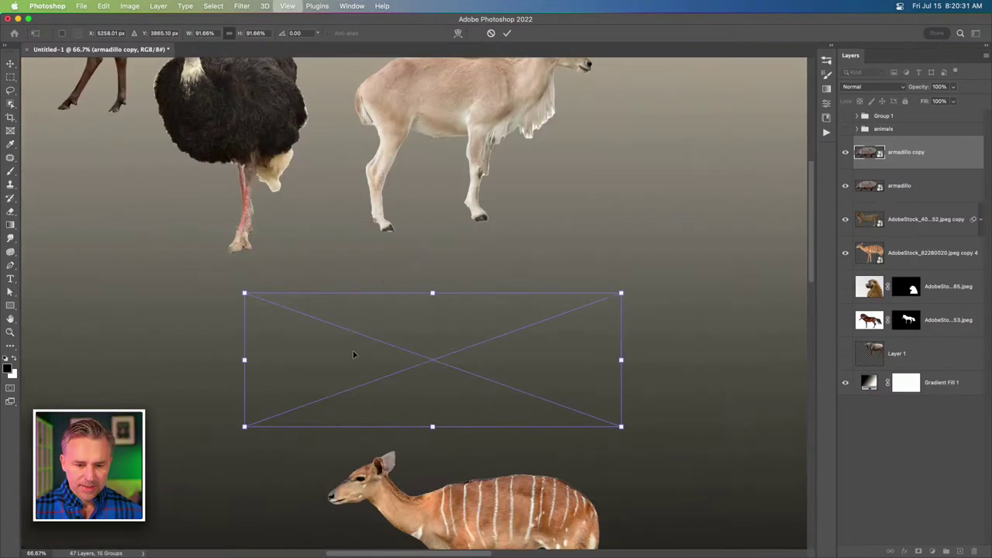
{"action": "key", "text": "super+equal"}
{"action": "key", "text": "super+equal"}
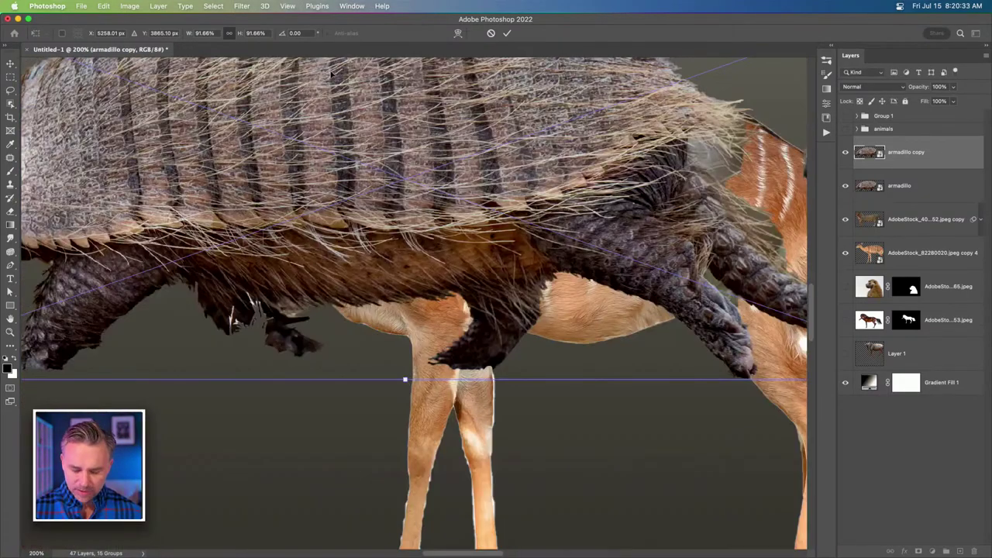
{"action": "key", "text": "super+minus"}
{"action": "key", "text": "super+minus"}
{"action": "left_click_drag", "start_coordinate": [460, 269], "coordinate": [529, 291]}
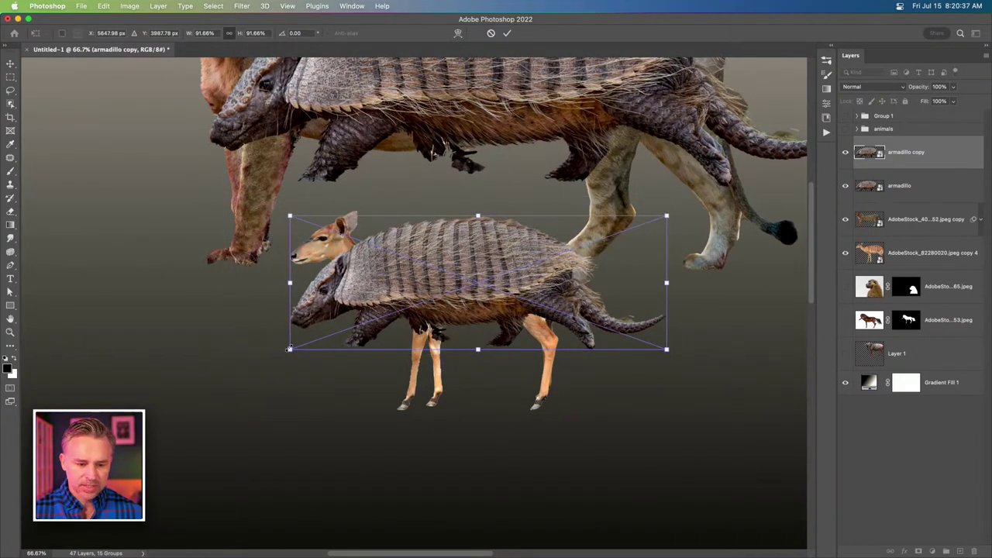
{"action": "left_click_drag", "start_coordinate": [289, 349], "coordinate": [337, 333]}
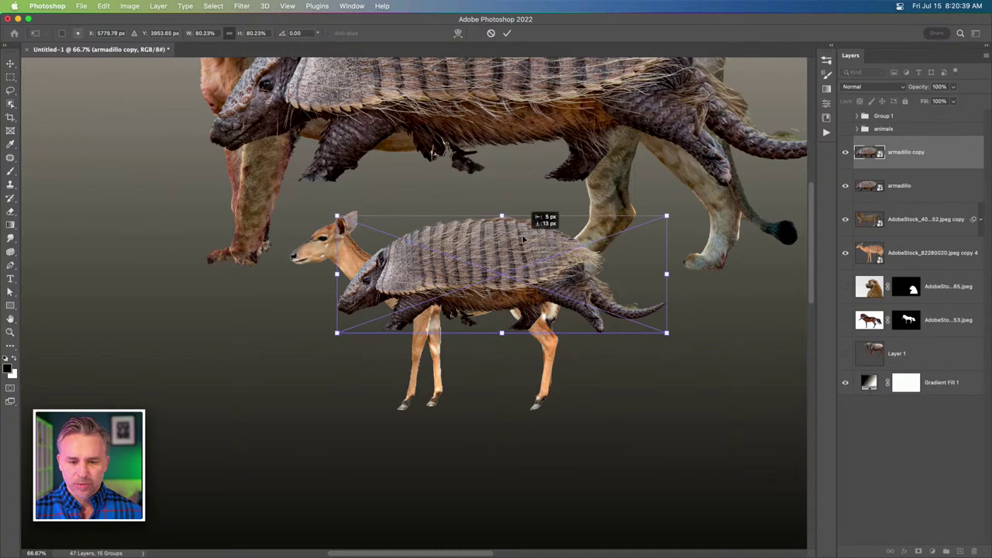
{"action": "left_click_drag", "start_coordinate": [524, 239], "coordinate": [519, 244]}
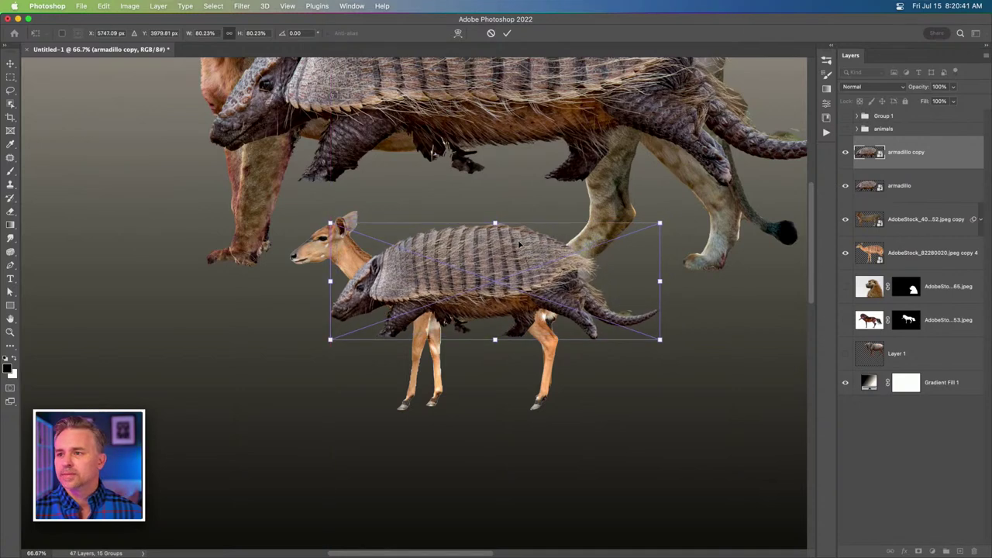
{"action": "key", "text": "super+plus"}
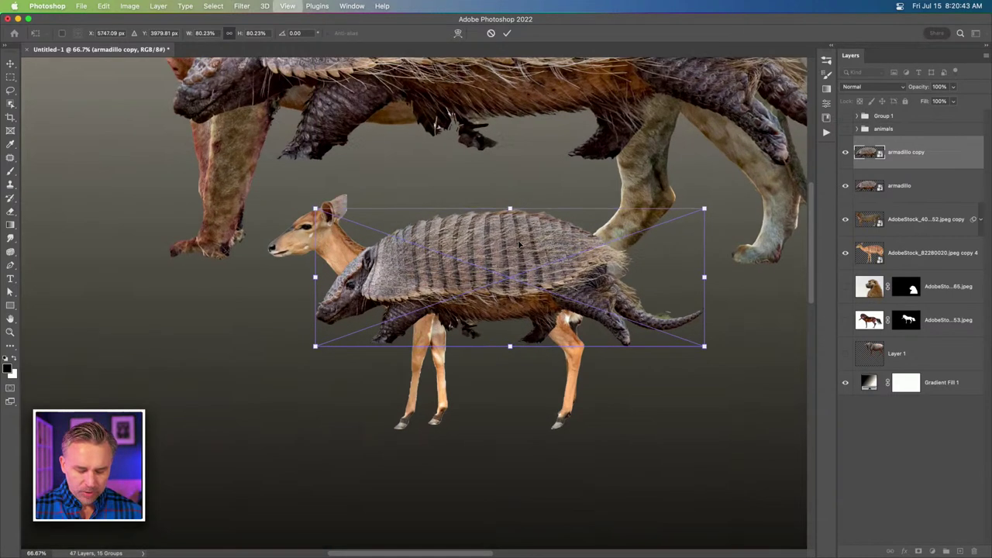
{"action": "key", "text": "Return"}
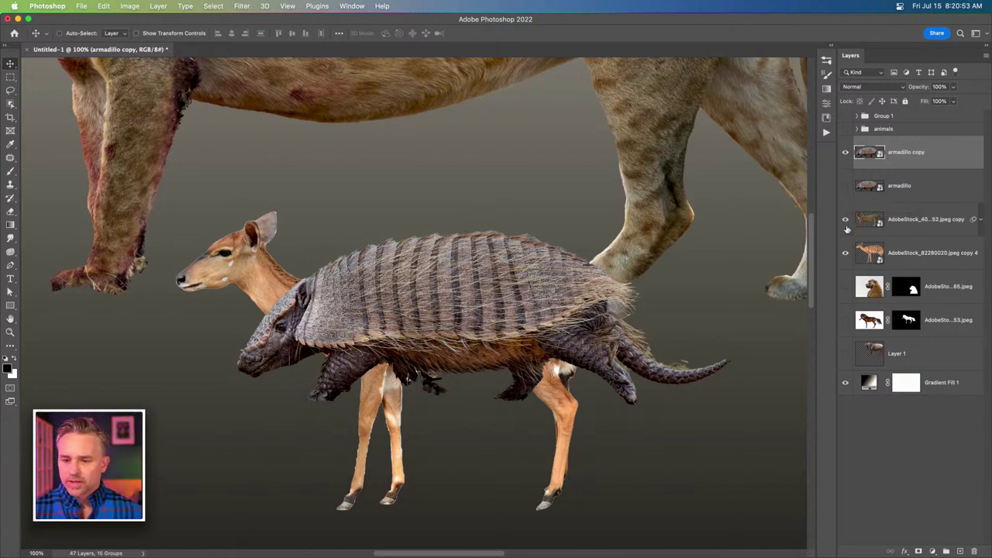
Step: Hide the lion, add a mask to armadillo copy, and set the Brush to 100% flow
{"action": "left_click", "coordinate": [845, 222]}
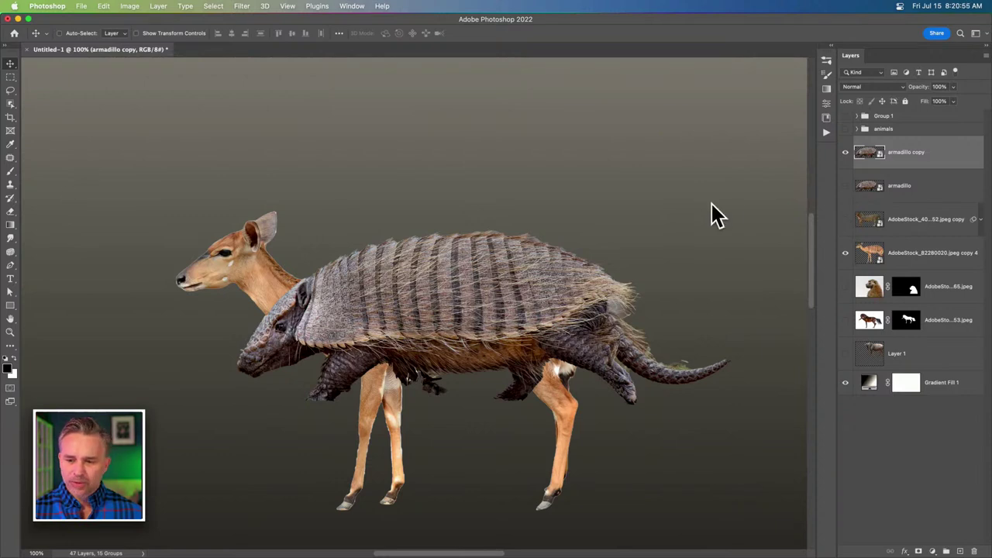
{"action": "left_click", "coordinate": [917, 548]}
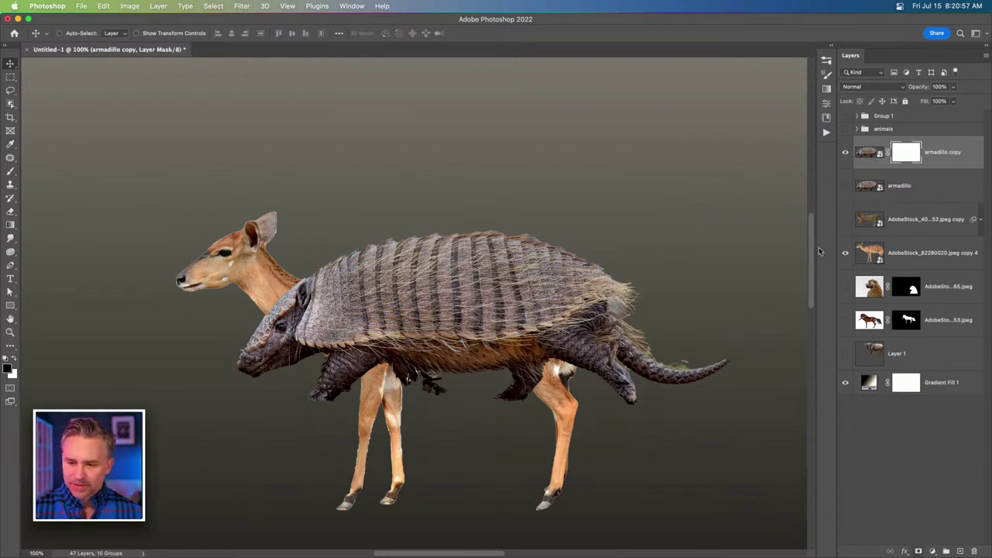
{"action": "key", "text": "b"}
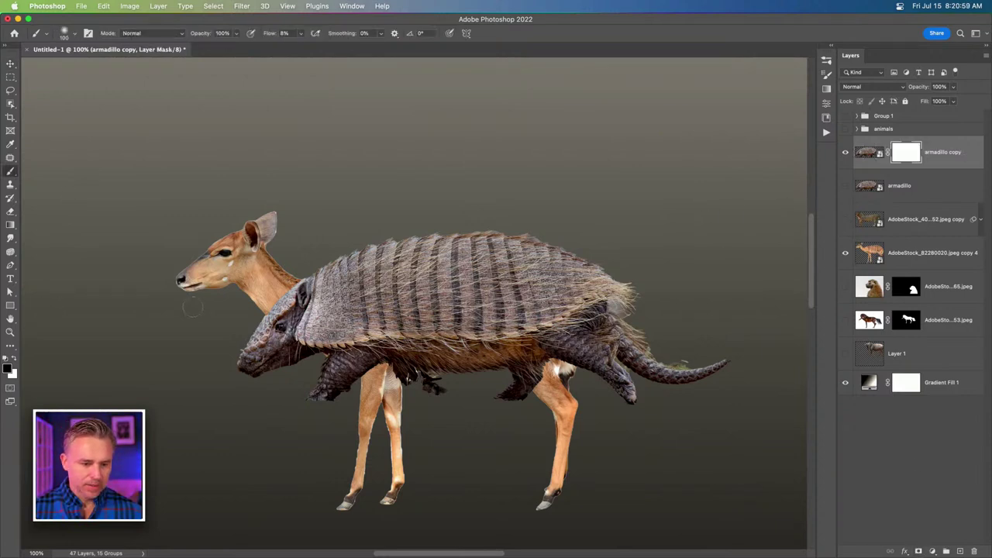
{"action": "key", "text": "bracketright"}
{"action": "key", "text": "bracketright"}
{"action": "key", "text": "bracketright"}
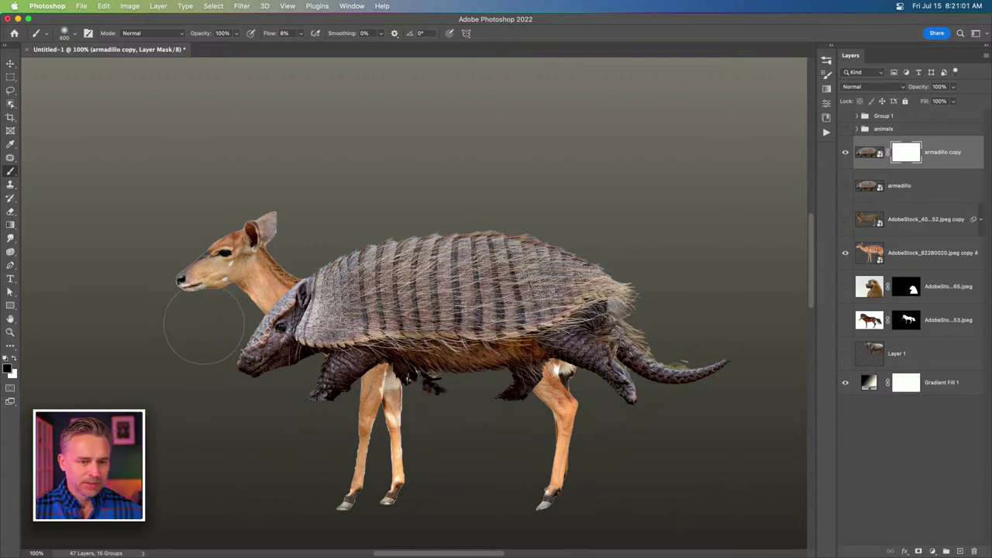
{"action": "key", "text": "bracketleft"}
{"action": "key", "text": "bracketleft"}
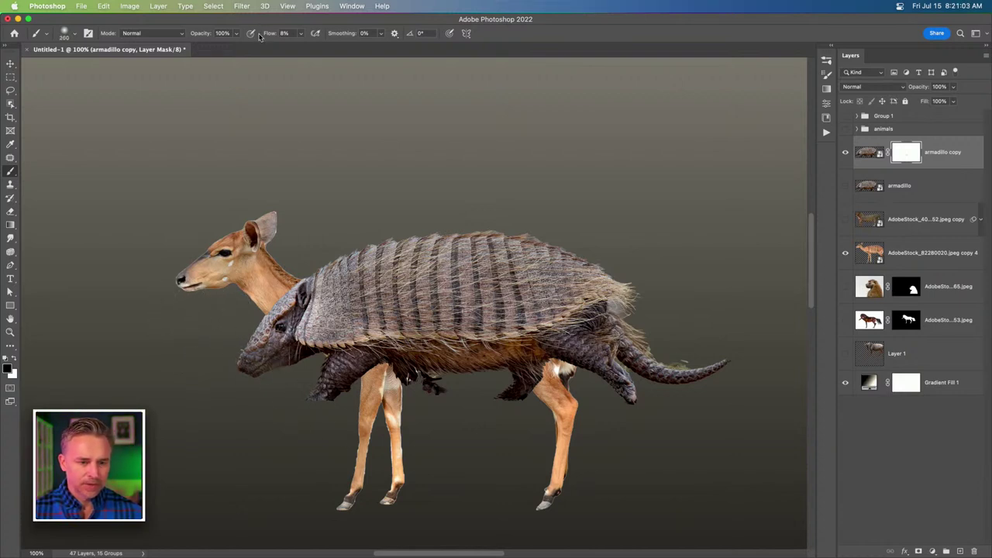
{"action": "left_click_drag", "start_coordinate": [267, 37], "coordinate": [599, 52]}
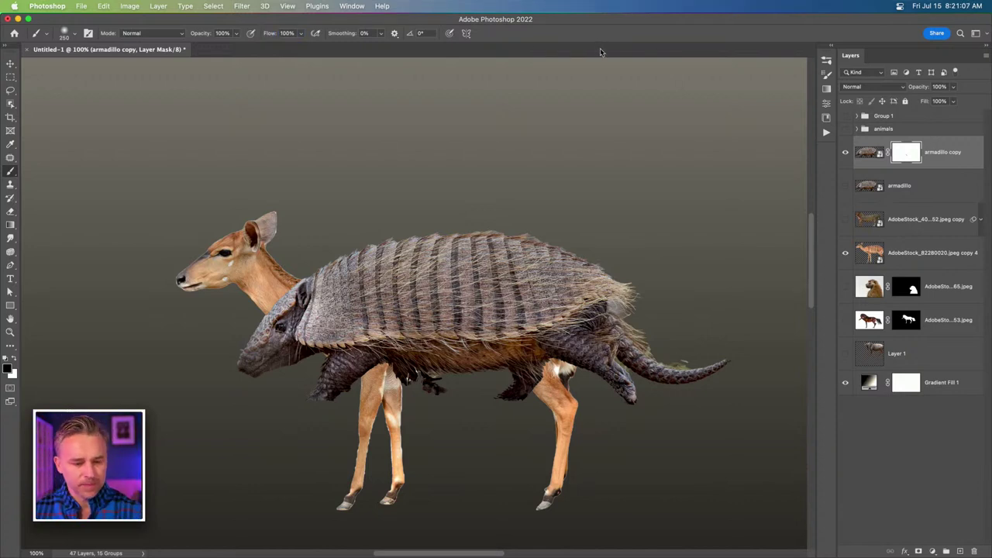
{"action": "key", "text": "bracketright"}
Step: Mask out the armadillo's head, tail tip and neck fur, then reselect the layer pixels
{"action": "mouse_move", "coordinate": [233, 328]}
{"action": "left_mouse_down"}
{"action": "mouse_move", "coordinate": [255, 349]}
{"action": "mouse_move", "coordinate": [438, 374]}
{"action": "mouse_move", "coordinate": [588, 341]}
{"action": "mouse_move", "coordinate": [701, 368]}
{"action": "left_mouse_up"}
{"action": "key", "text": "bracketleft"}
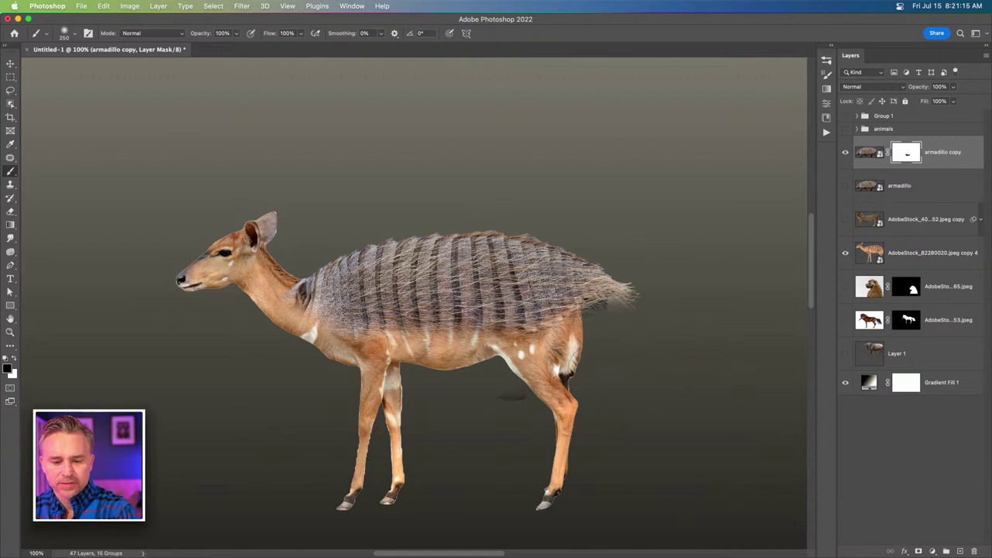
{"action": "left_click_drag", "start_coordinate": [628, 296], "coordinate": [589, 306]}
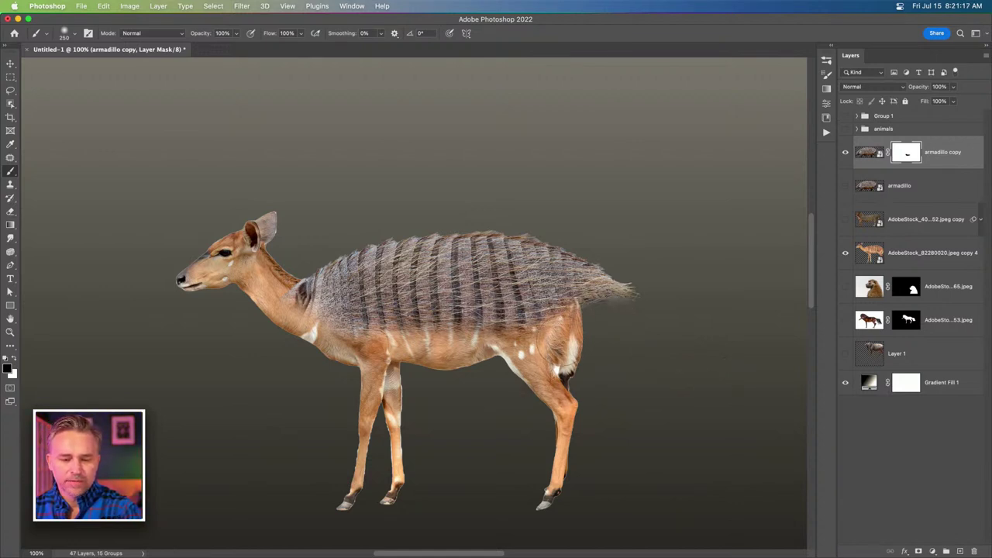
{"action": "mouse_move", "coordinate": [304, 312]}
{"action": "left_mouse_down"}
{"action": "mouse_move", "coordinate": [295, 293]}
{"action": "mouse_move", "coordinate": [311, 281]}
{"action": "left_mouse_up"}
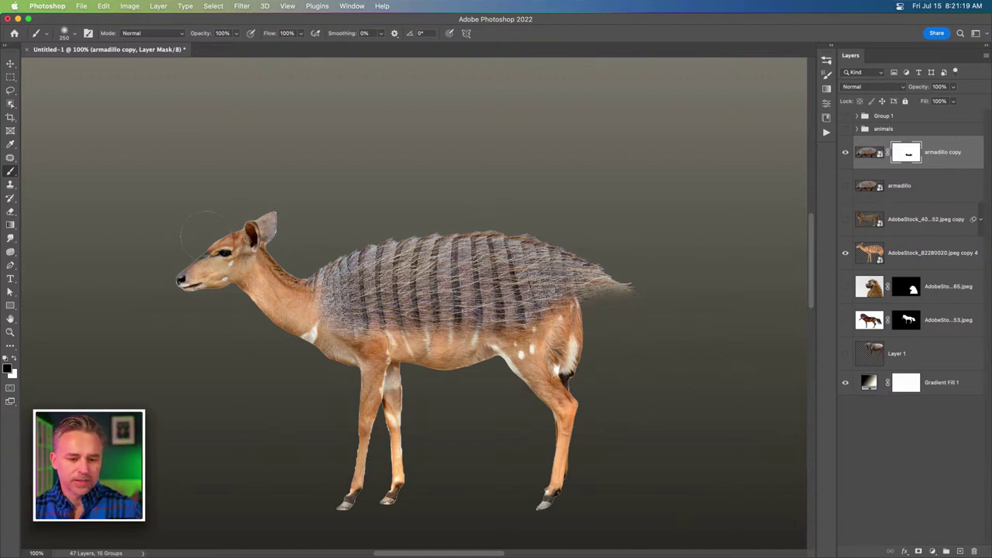
{"action": "scroll", "coordinate": [612, 227], "scroll_direction": "up", "scroll_amount": 5}
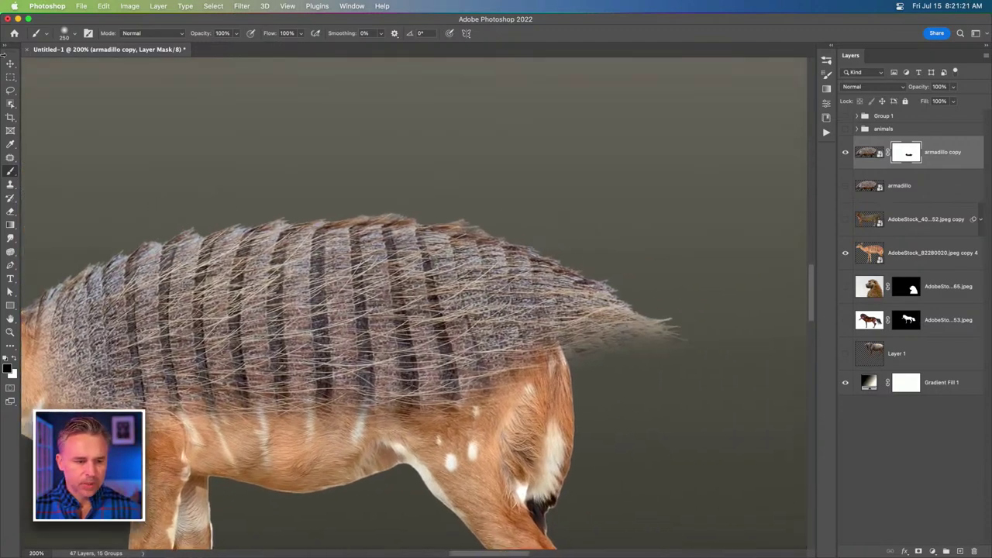
{"action": "left_click", "coordinate": [11, 63]}
{"action": "scroll", "coordinate": [310, 171], "scroll_direction": "left", "scroll_amount": 5}
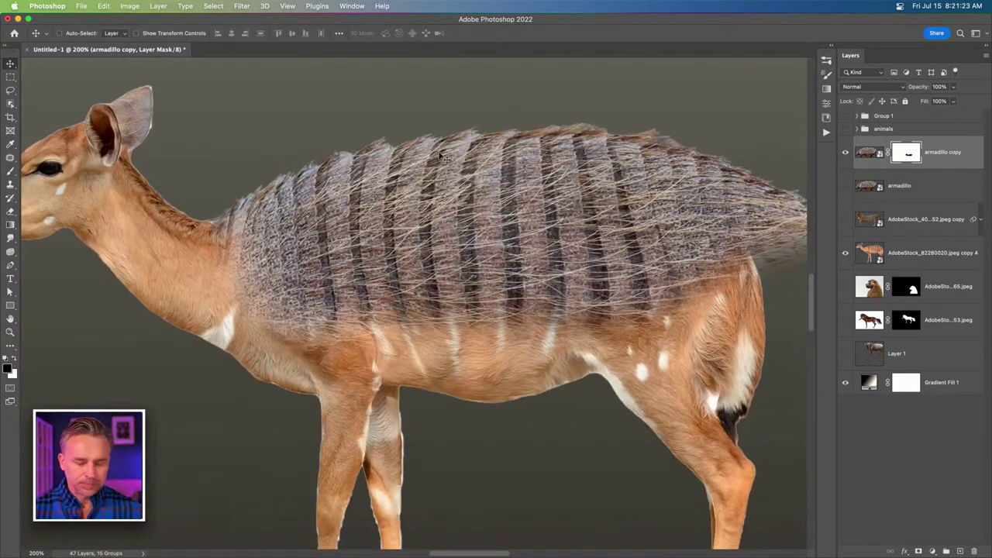
{"action": "key", "text": "super+1"}
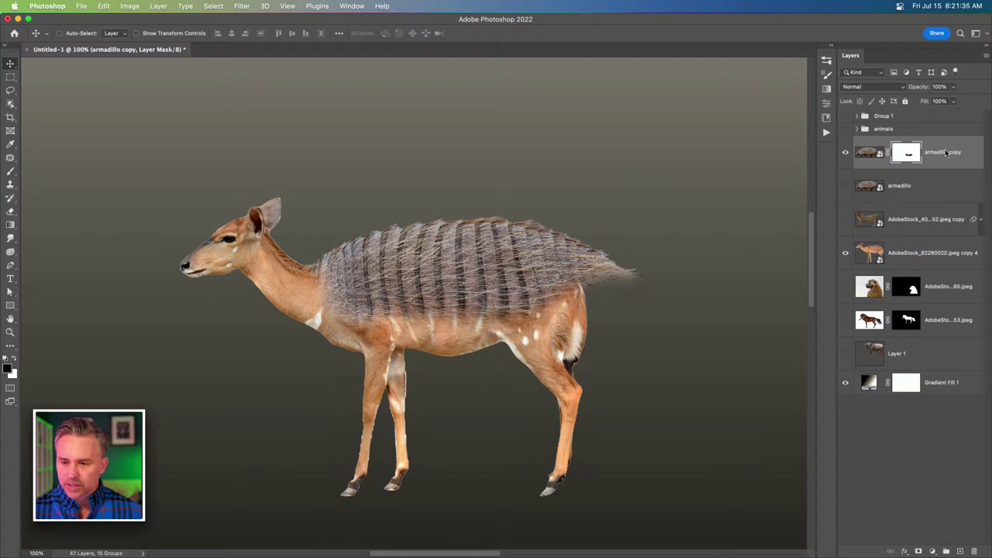
{"action": "key", "text": "super+2"}
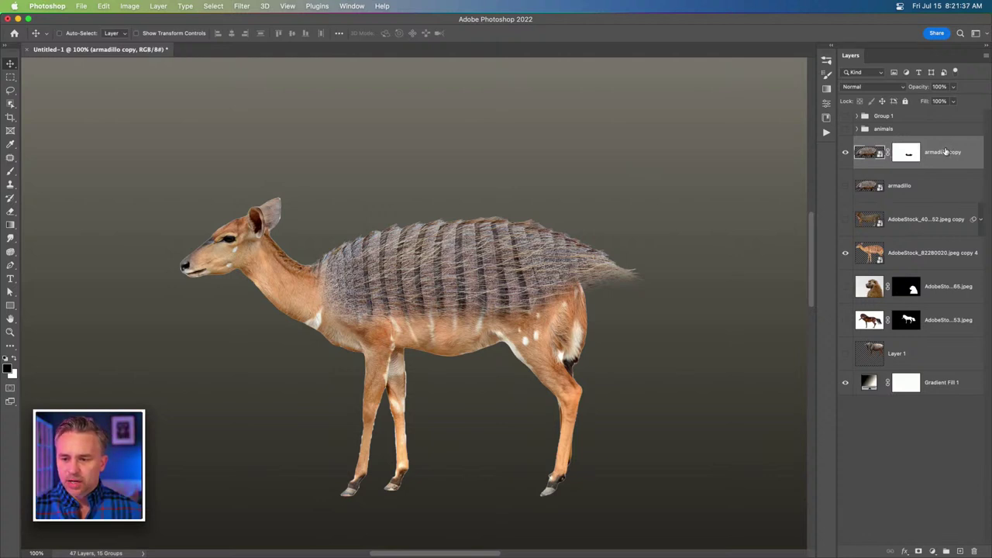
Step: Convert the armadillo copy layer to a smart object and start a Puppet Warp on it
{"action": "right_click", "coordinate": [945, 152]}
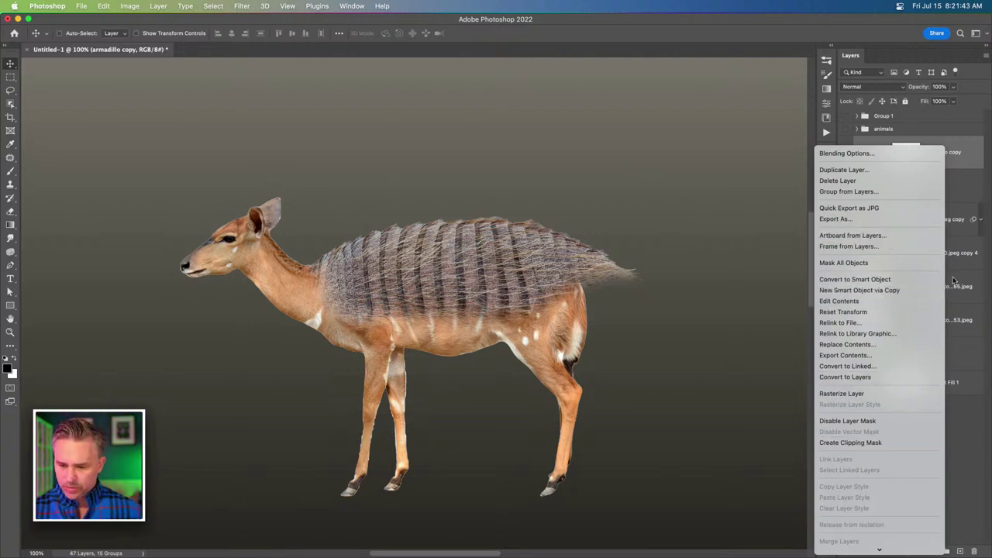
{"action": "left_click", "coordinate": [847, 279]}
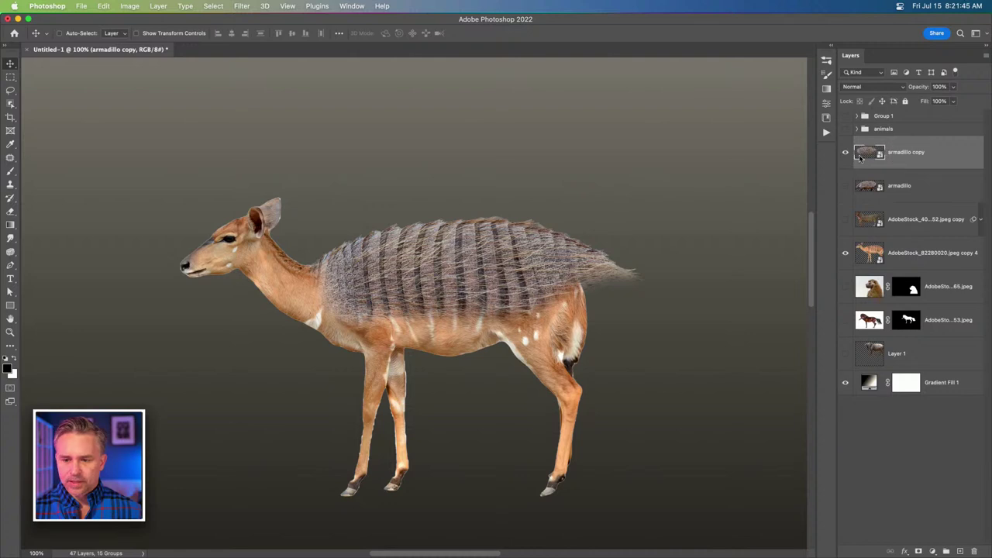
{"action": "left_click", "coordinate": [101, 6]}
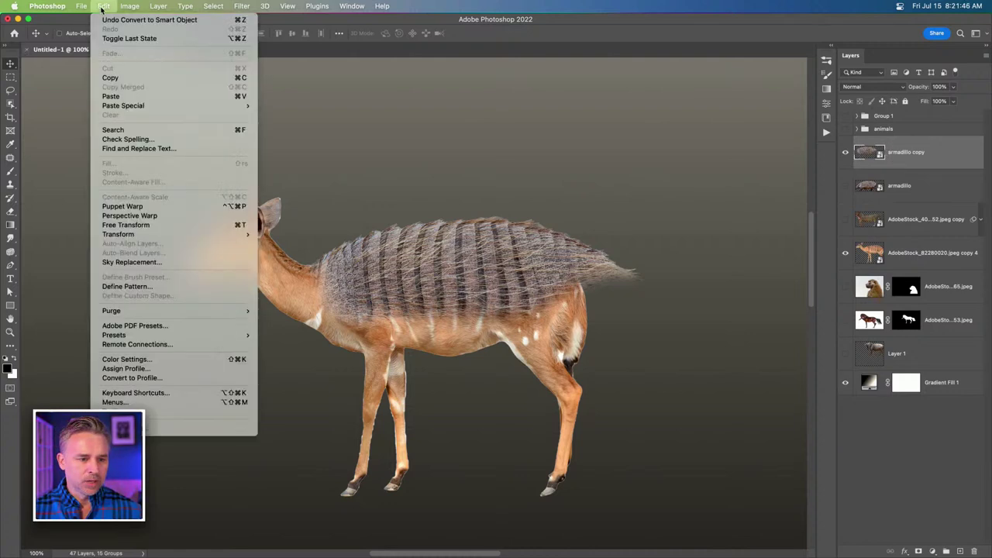
{"action": "left_click", "coordinate": [143, 207]}
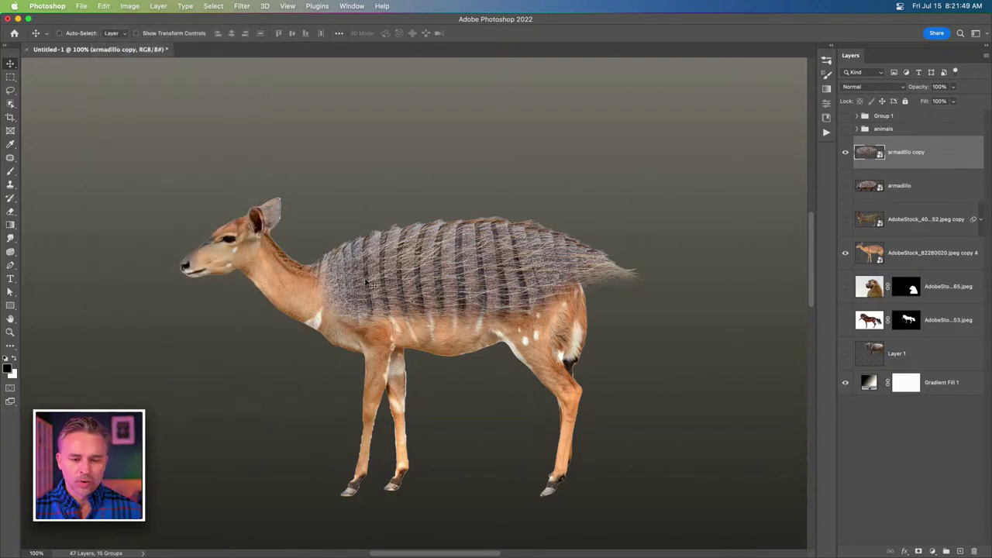
Step: Pin and bend the shell so its rear wraps the haunch and its front reaches the neck
{"action": "left_click", "coordinate": [509, 254]}
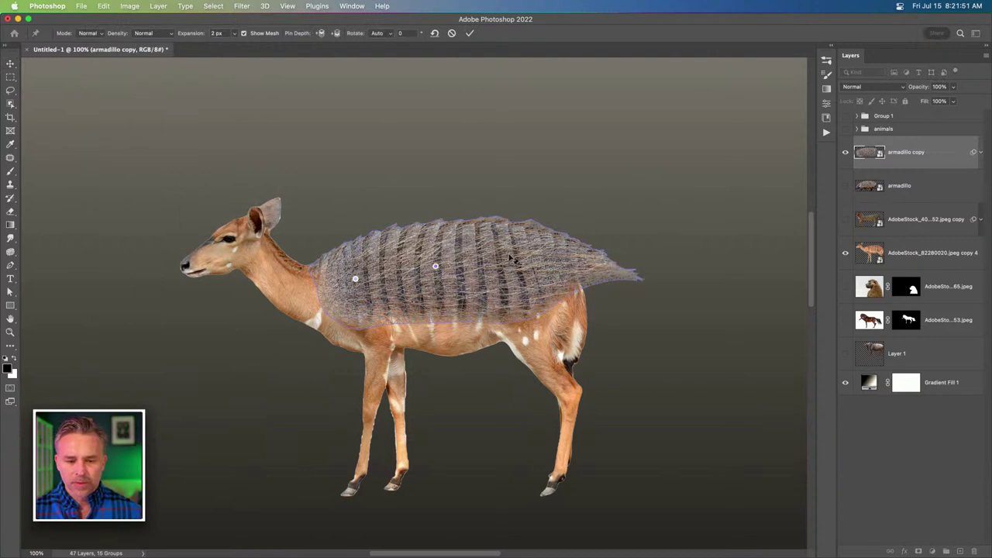
{"action": "left_click_drag", "start_coordinate": [598, 269], "coordinate": [567, 304]}
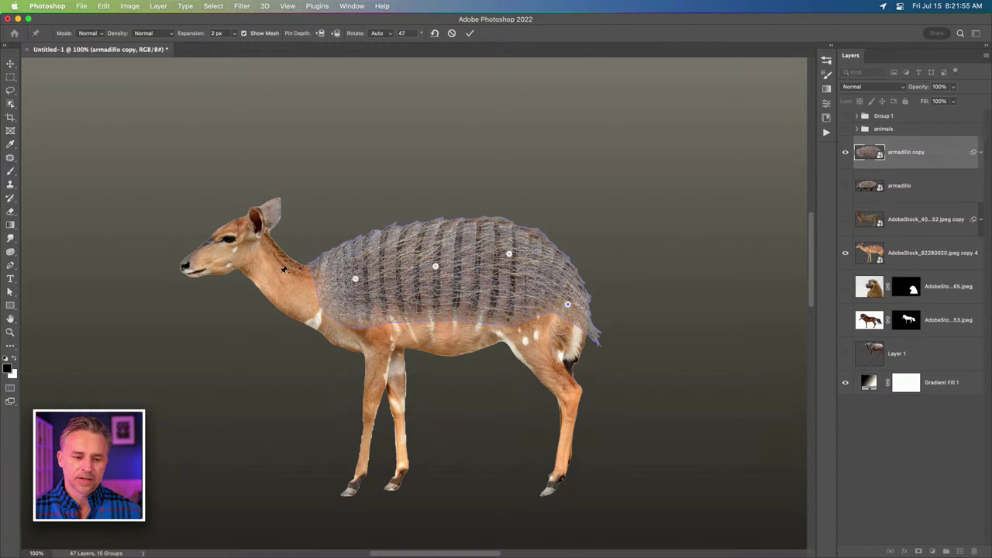
{"action": "mouse_move", "coordinate": [356, 279]}
{"action": "left_mouse_down"}
{"action": "mouse_move", "coordinate": [300, 274]}
{"action": "mouse_move", "coordinate": [342, 264]}
{"action": "left_mouse_up"}
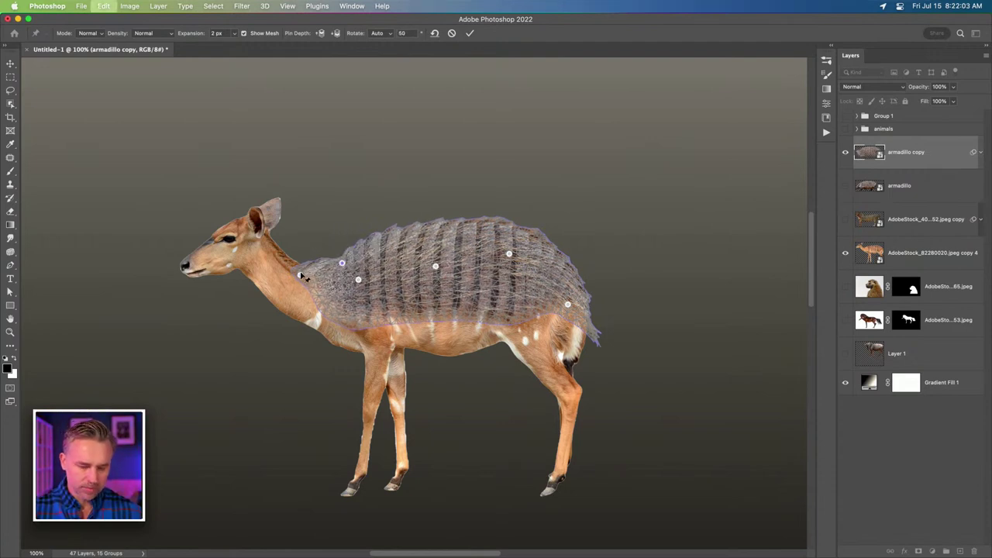
{"action": "key", "text": "ctrl+z"}
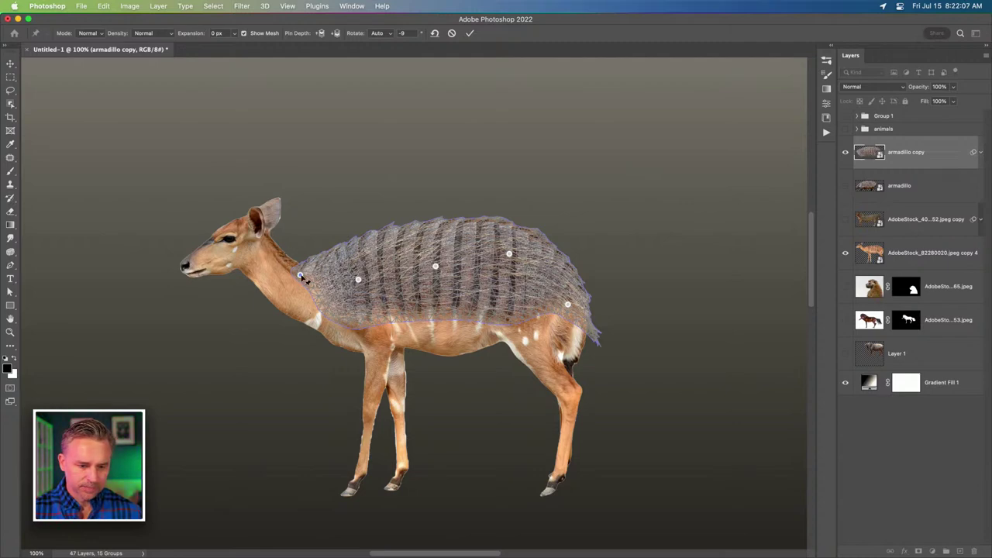
{"action": "left_click_drag", "start_coordinate": [300, 276], "coordinate": [318, 274]}
{"action": "key", "text": "Return"}
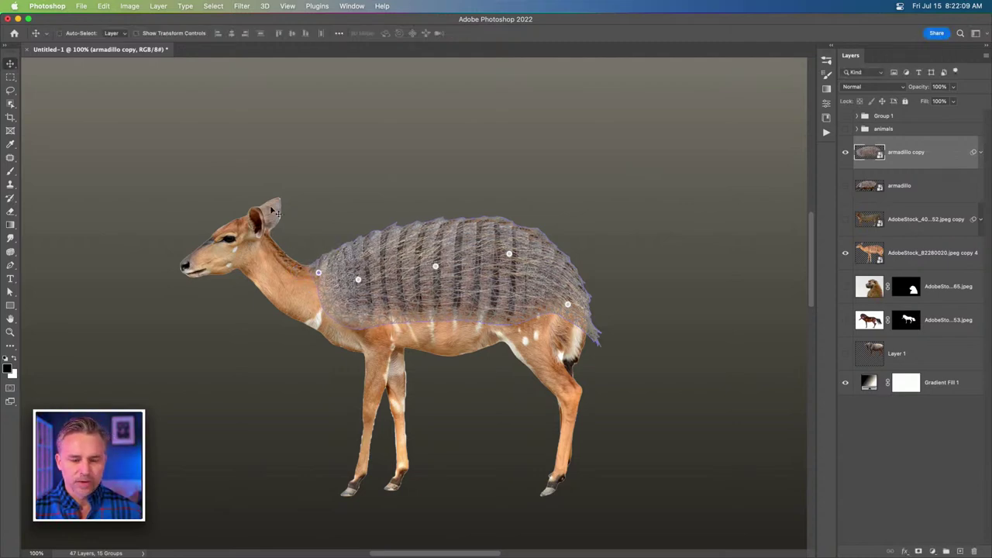
{"action": "key", "text": "super+plus"}
Step: Move the kudu layer directly below armadillo copy and rename it 'deer'
{"action": "scroll", "coordinate": [270, 205], "scroll_direction": "down", "scroll_amount": 2}
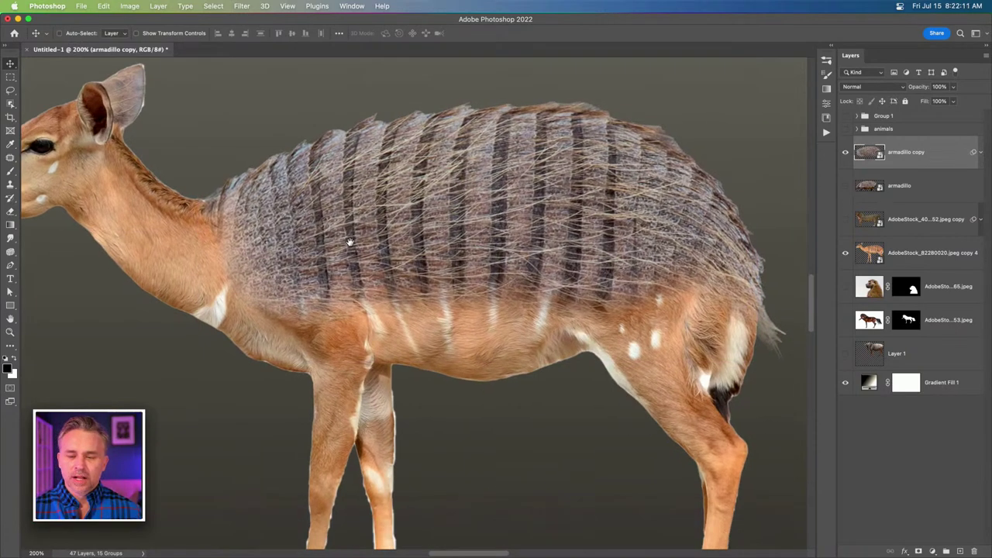
{"action": "scroll", "coordinate": [337, 246], "scroll_direction": "down", "scroll_amount": 1}
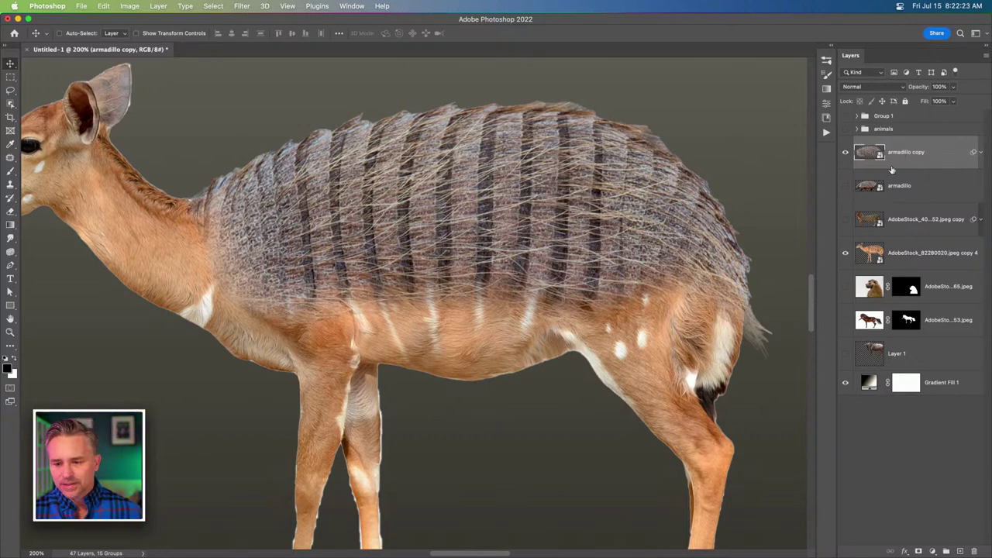
{"action": "left_click_drag", "start_coordinate": [904, 252], "coordinate": [891, 186]}
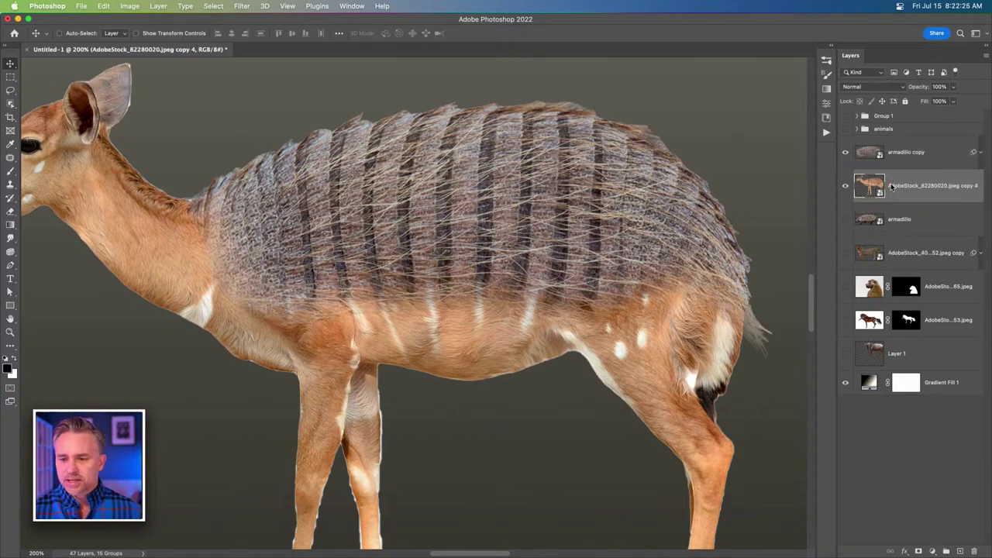
{"action": "type", "text": "de"}
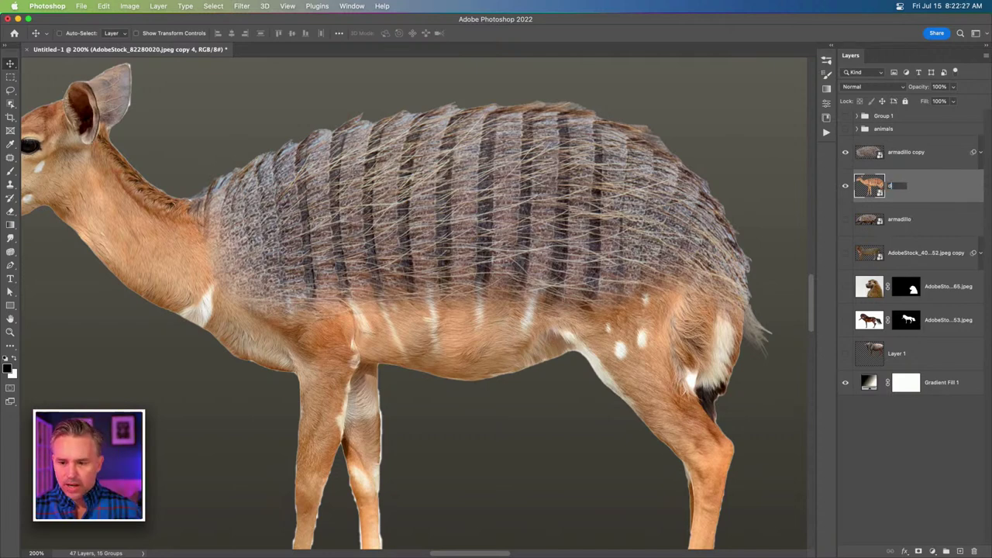
{"action": "type", "text": "eer"}
{"action": "key", "text": "Return"}
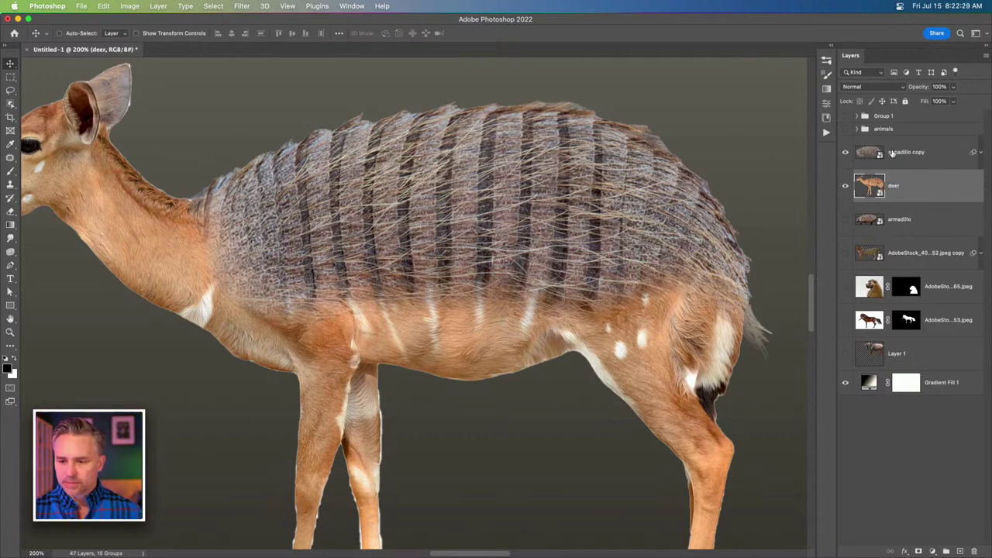
Step: Rename the armadillo copy layer to 'armadillo' and view the head and shell
{"action": "double_click", "coordinate": [891, 152]}
{"action": "type", "text": "armadillo"}
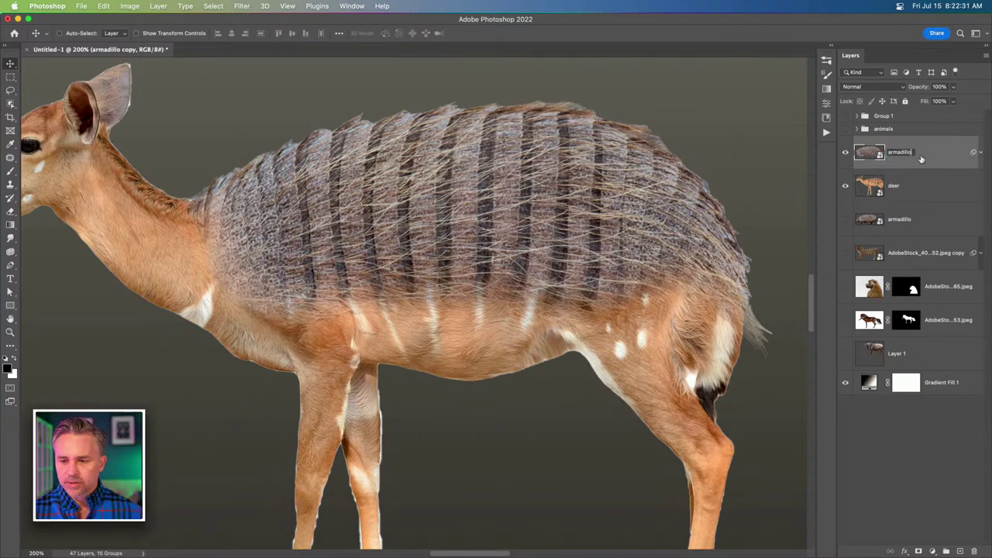
{"action": "key", "text": "Return"}
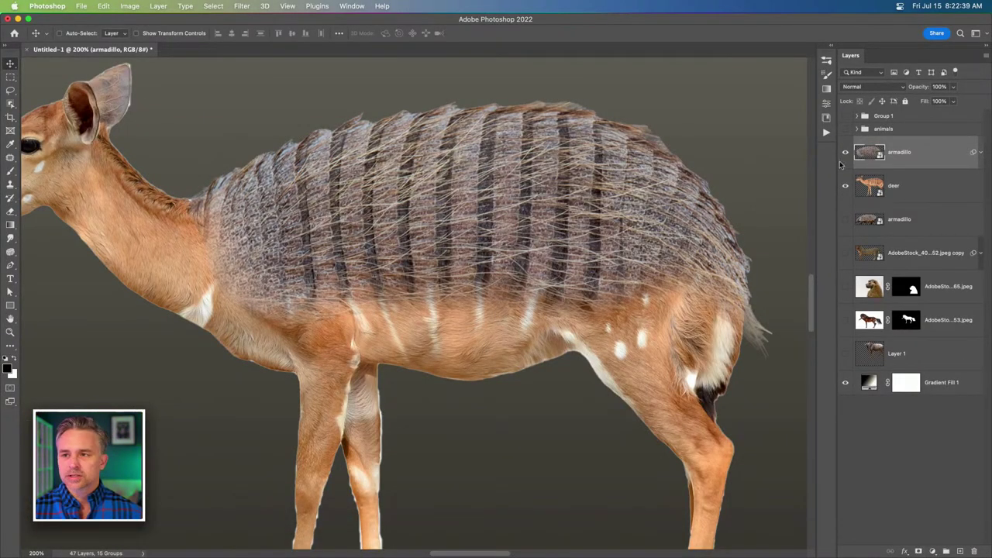
{"action": "left_click_drag", "start_coordinate": [252, 173], "coordinate": [307, 183]}
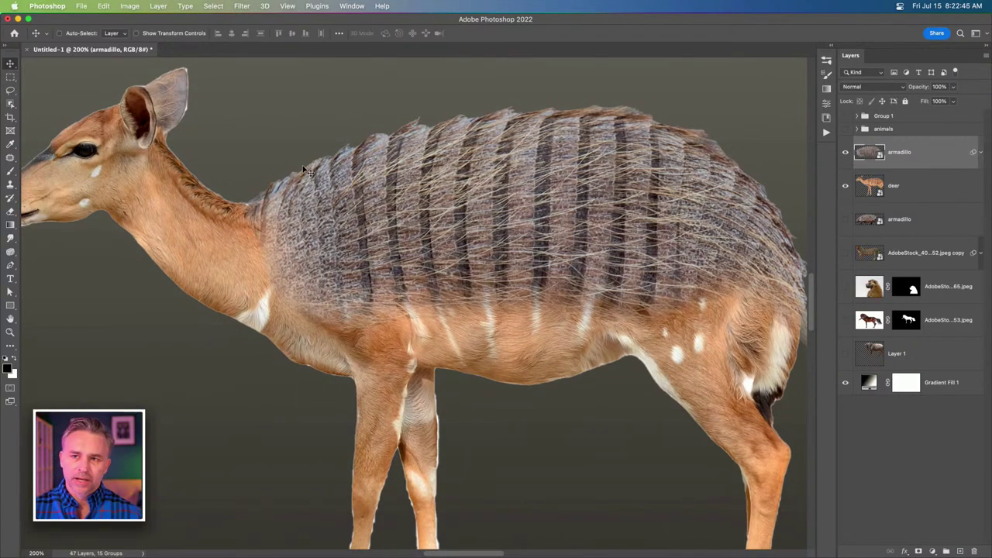
{"action": "left_click", "coordinate": [305, 170]}
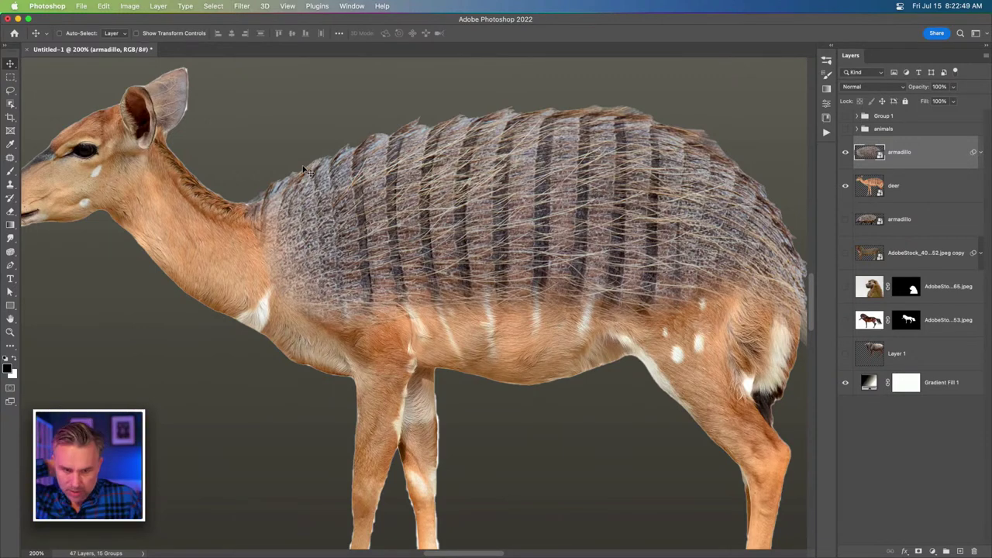
Step: Preview Neural Filters Harmonization on the shell with the deer layer as reference, then cancel
{"action": "left_click", "coordinate": [237, 5]}
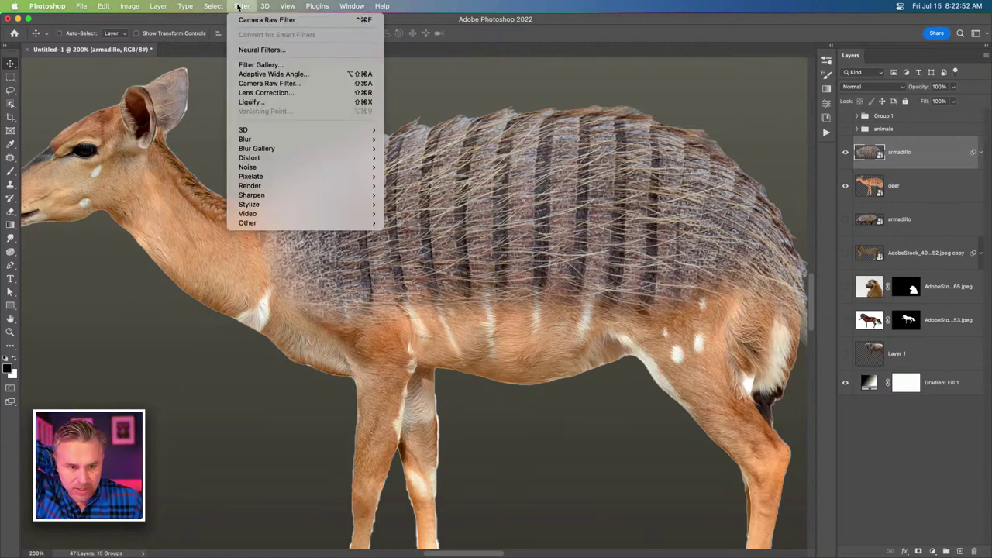
{"action": "left_click", "coordinate": [260, 51]}
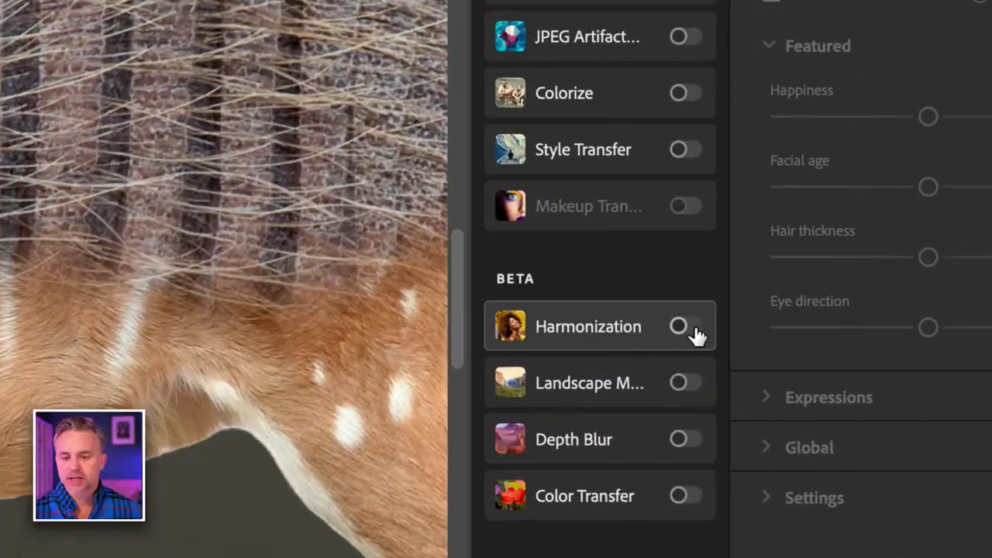
{"action": "left_click", "coordinate": [687, 329]}
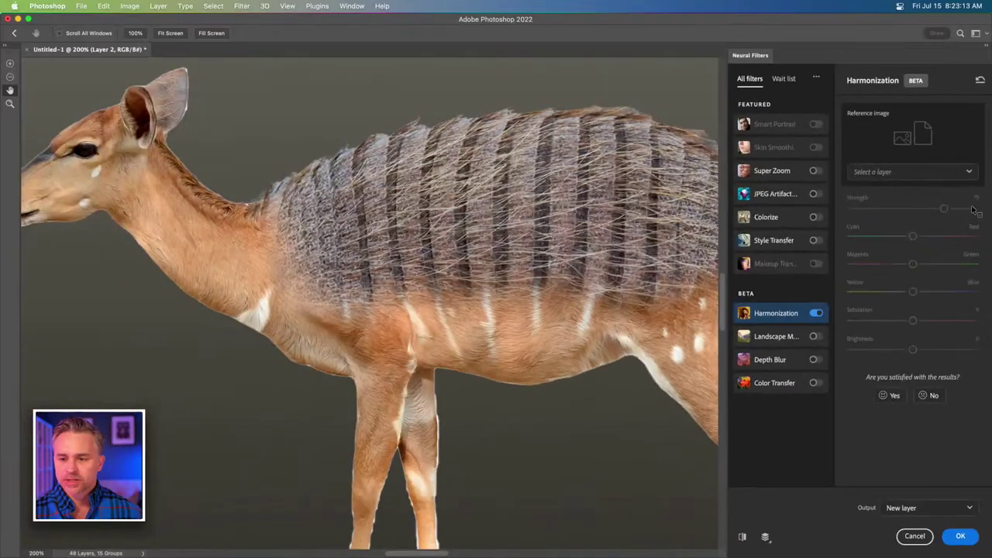
{"action": "left_click", "coordinate": [918, 172]}
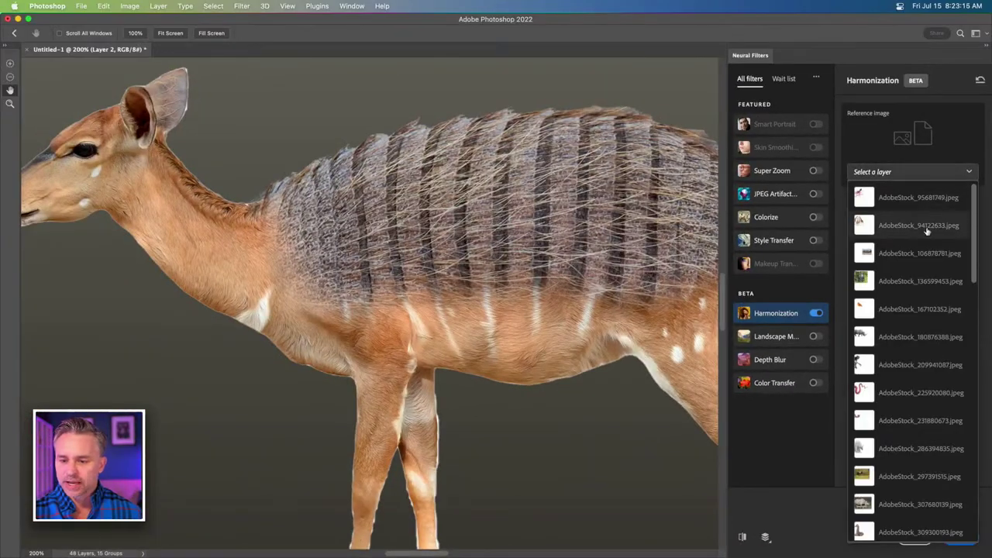
{"action": "scroll", "coordinate": [930, 272], "scroll_direction": "down", "scroll_amount": 15}
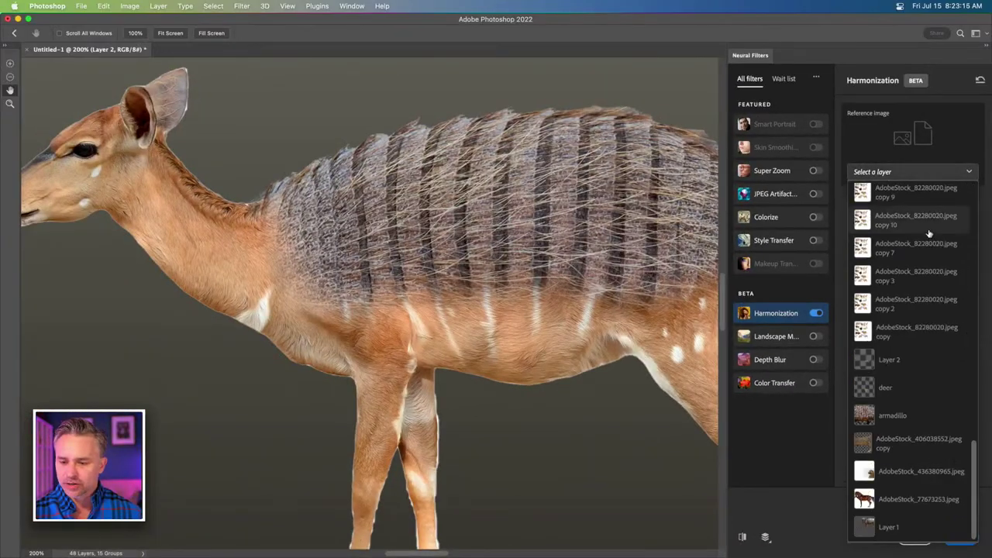
{"action": "left_click", "coordinate": [927, 397]}
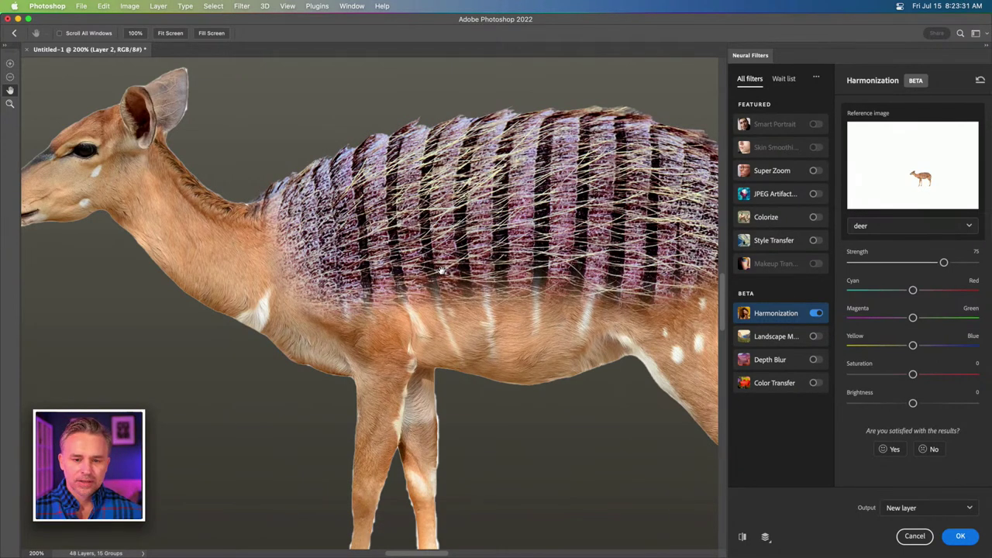
{"action": "scroll", "coordinate": [441, 264], "scroll_direction": "right", "scroll_amount": 2}
{"action": "scroll", "coordinate": [443, 252], "scroll_direction": "right", "scroll_amount": 2}
{"action": "scroll", "coordinate": [446, 240], "scroll_direction": "right", "scroll_amount": 2}
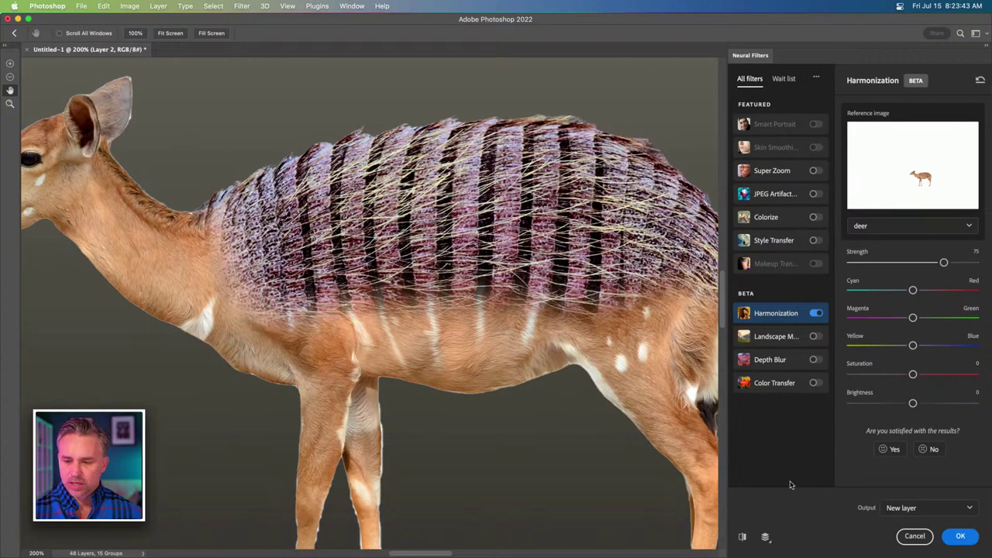
{"action": "left_click", "coordinate": [913, 535]}
Step: Duplicate the deer layer and rasterize the deer copy
{"action": "left_click", "coordinate": [916, 188]}
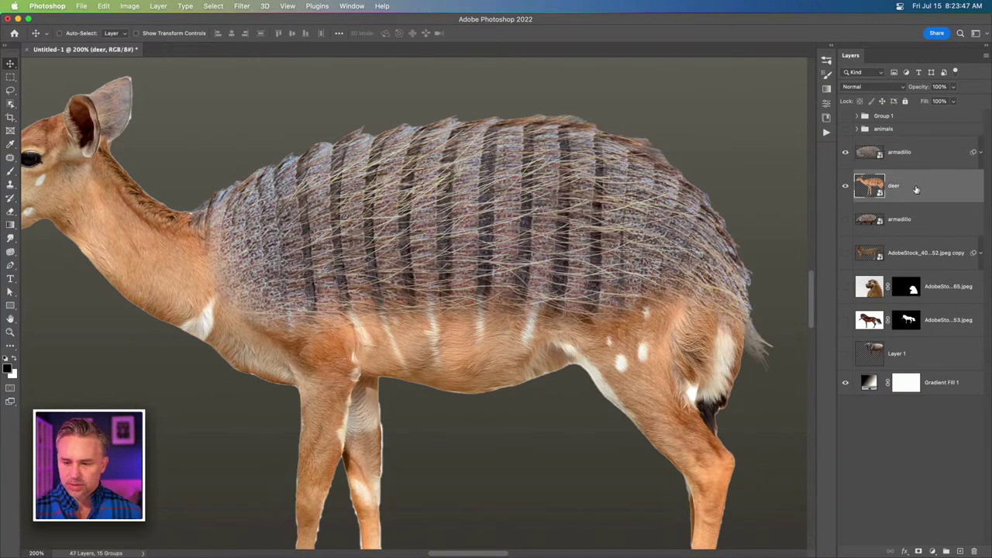
{"action": "right_click", "coordinate": [916, 189]}
{"action": "left_click", "coordinate": [946, 207]}
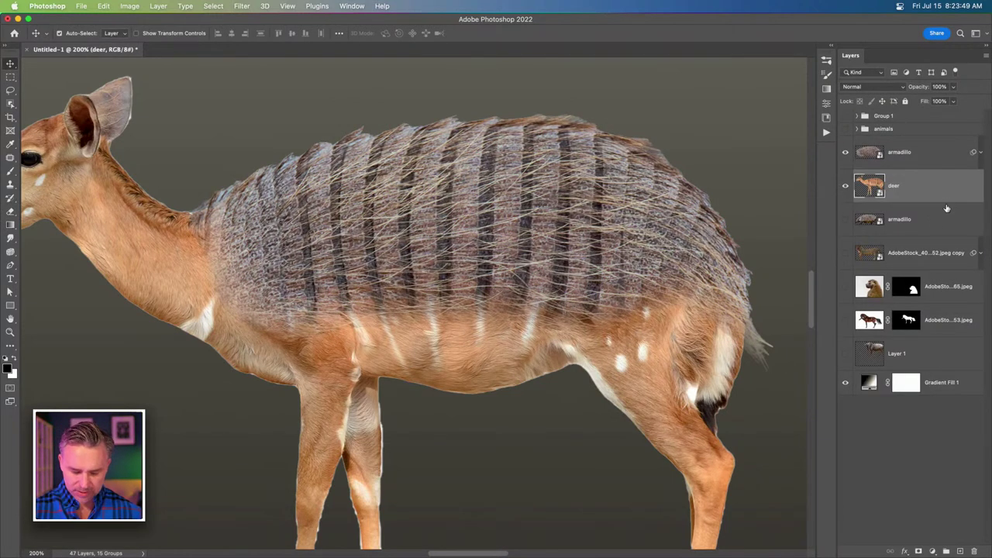
{"action": "right_click", "coordinate": [938, 186]}
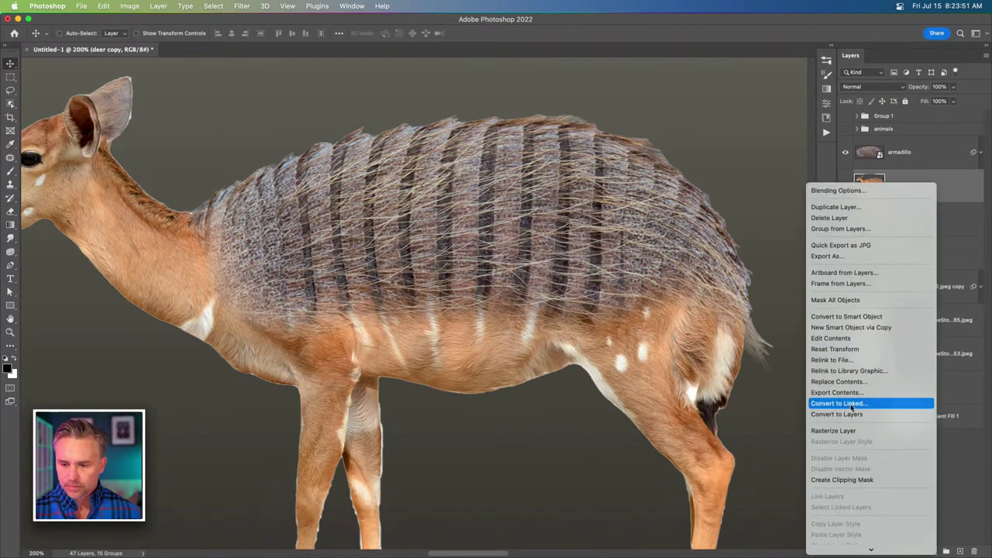
{"action": "left_click", "coordinate": [840, 430]}
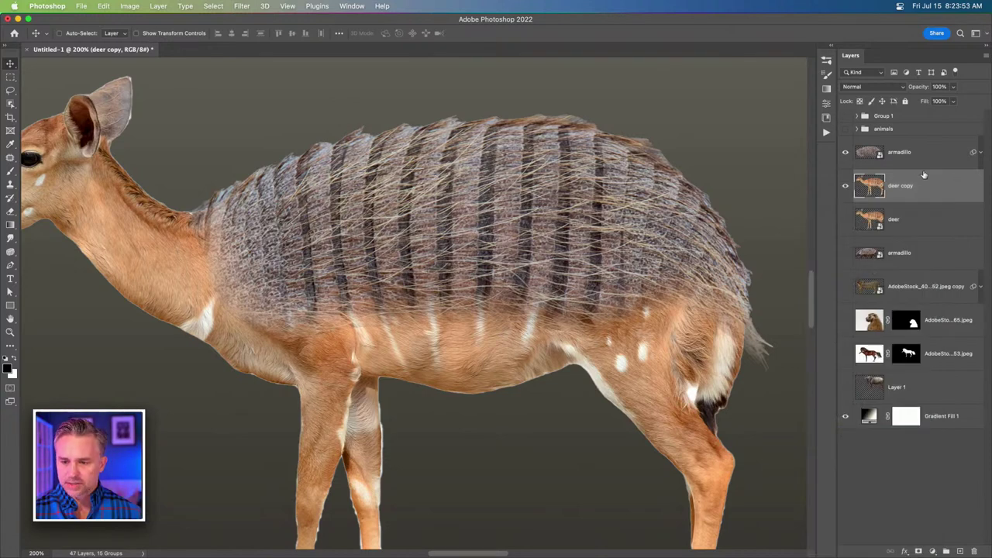
Step: On the armadillo layer, preview Neural Filters Harmonization using deer copy as the reference
{"action": "left_click", "coordinate": [916, 158]}
{"action": "left_click", "coordinate": [241, 6]}
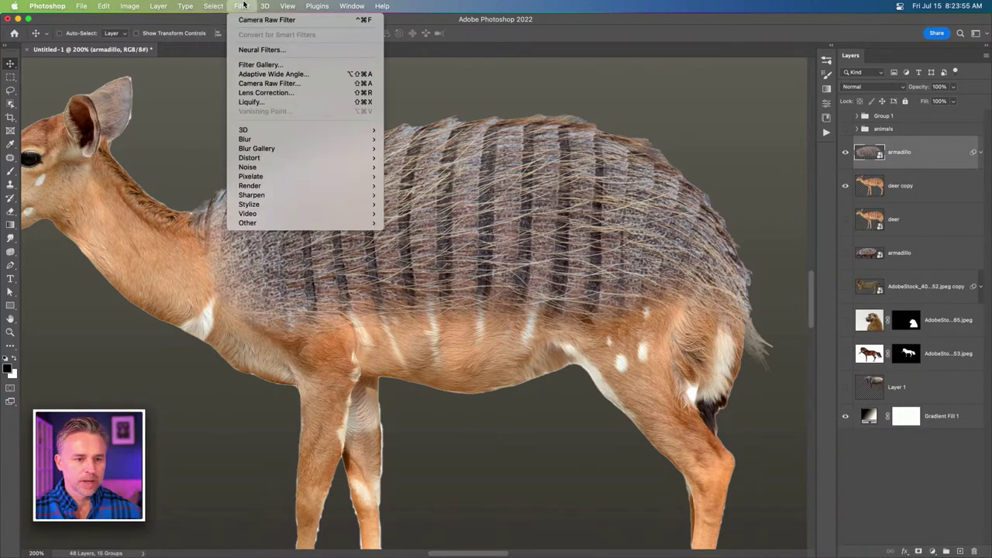
{"action": "left_click", "coordinate": [262, 50]}
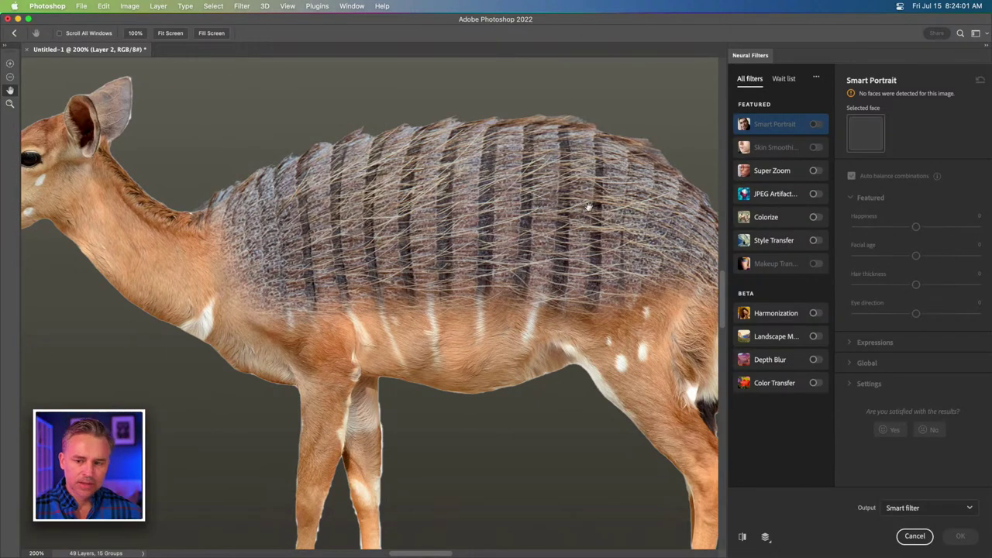
{"action": "left_click", "coordinate": [815, 312]}
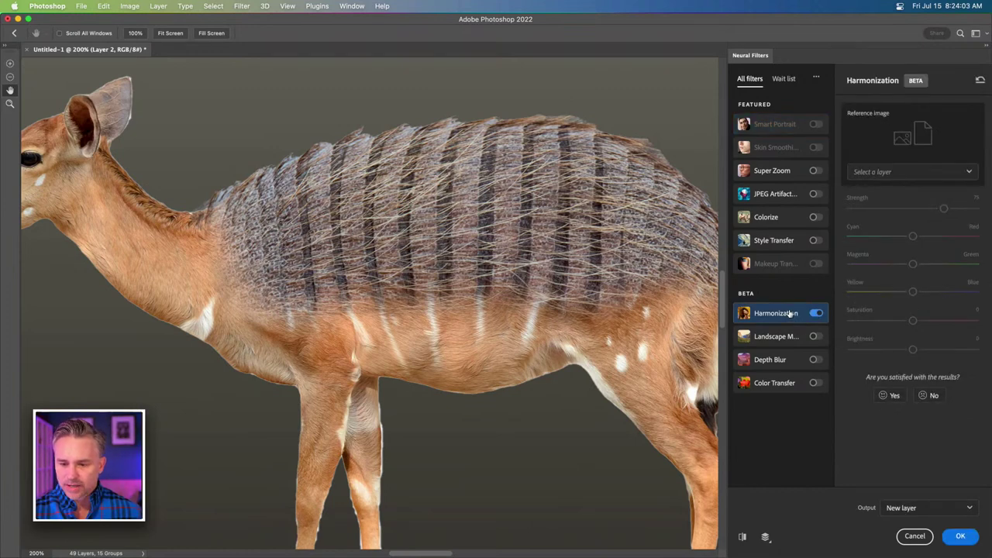
{"action": "left_click", "coordinate": [870, 172]}
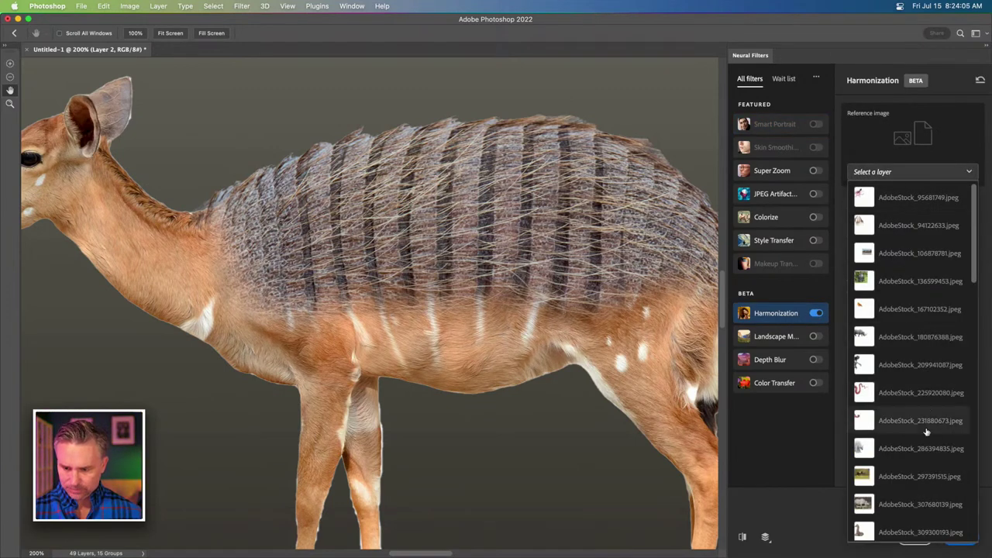
{"action": "scroll", "coordinate": [914, 387], "scroll_direction": "down", "scroll_amount": 5}
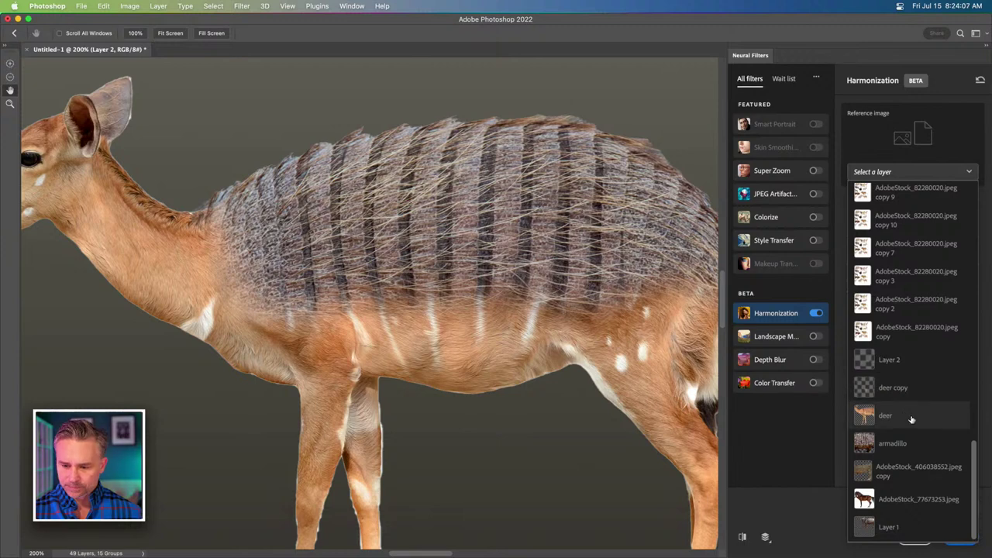
{"action": "left_click", "coordinate": [912, 389]}
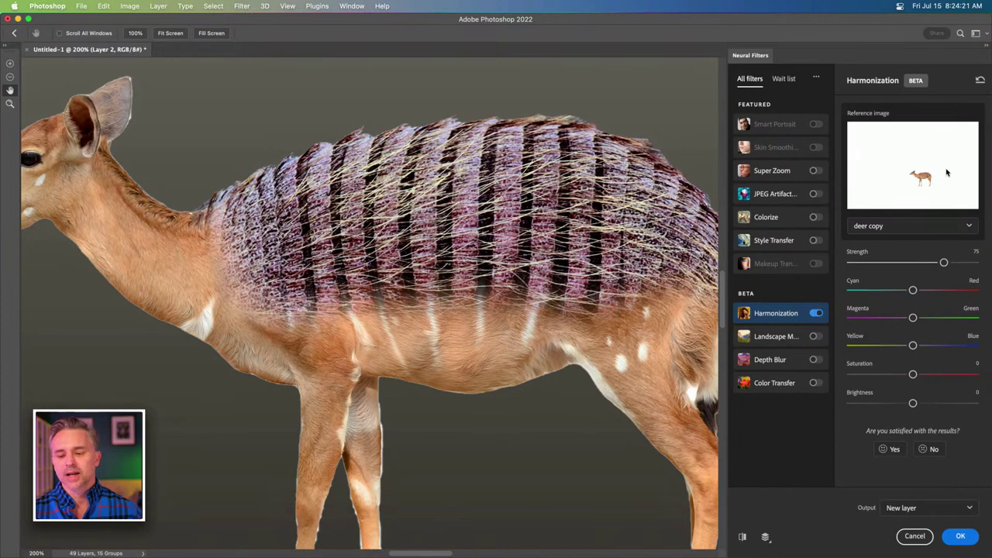
Step: Apply Harmonization at strength 27, saturation +7 and a slight yellow shift as a new layer
{"action": "left_click", "coordinate": [902, 265]}
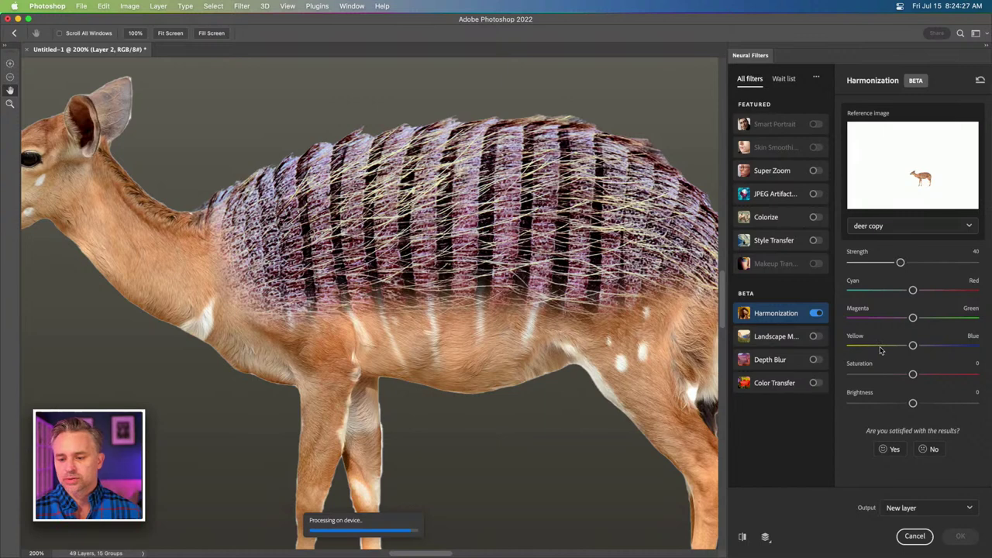
{"action": "left_click_drag", "start_coordinate": [912, 345], "coordinate": [895, 346]}
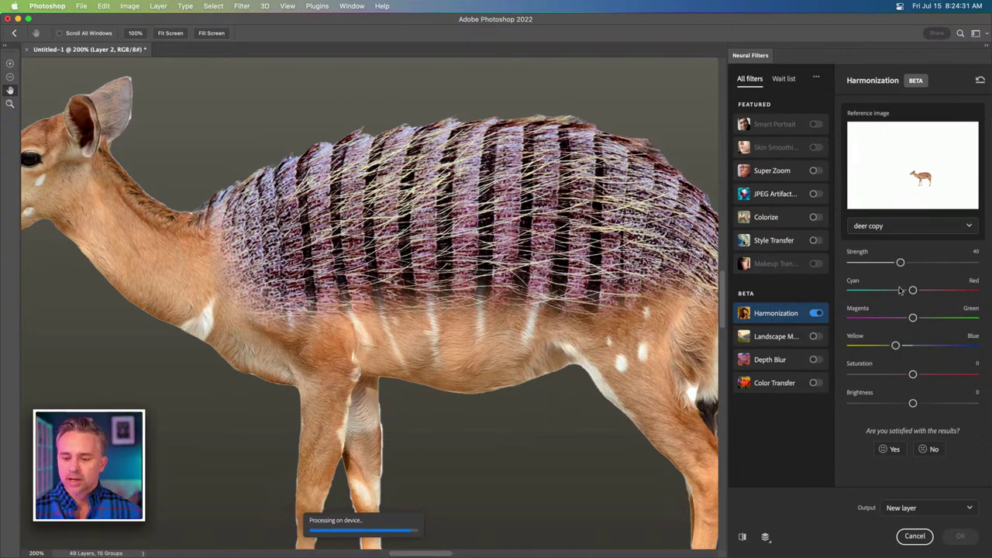
{"action": "left_click_drag", "start_coordinate": [912, 374], "coordinate": [922, 375]}
{"action": "left_click_drag", "start_coordinate": [901, 263], "coordinate": [891, 263]}
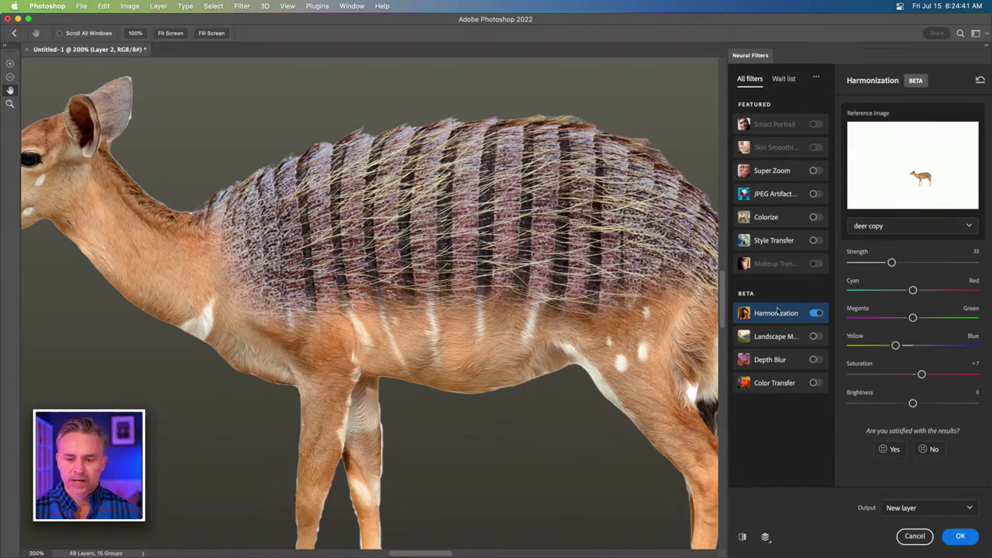
{"action": "left_click_drag", "start_coordinate": [891, 264], "coordinate": [884, 263]}
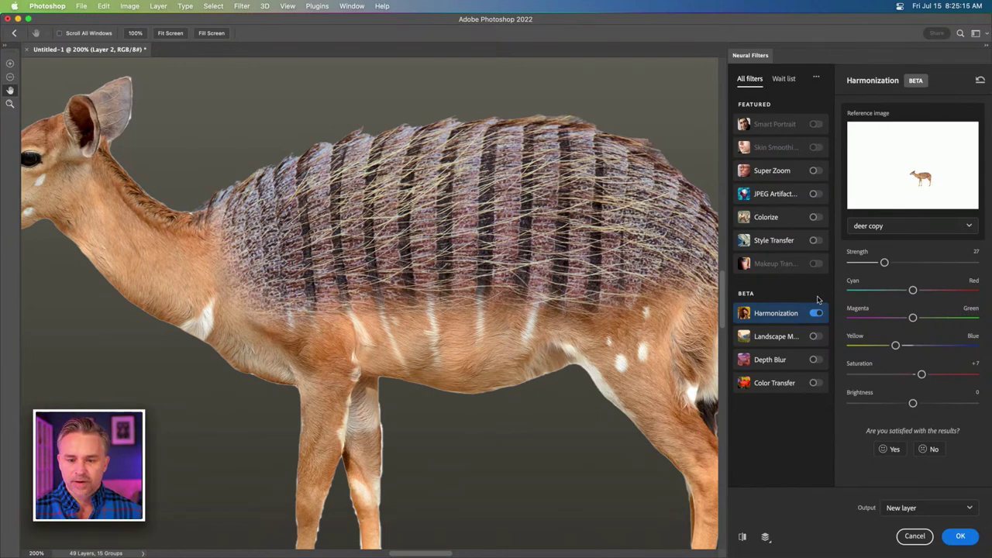
{"action": "left_click_drag", "start_coordinate": [379, 203], "coordinate": [363, 210]}
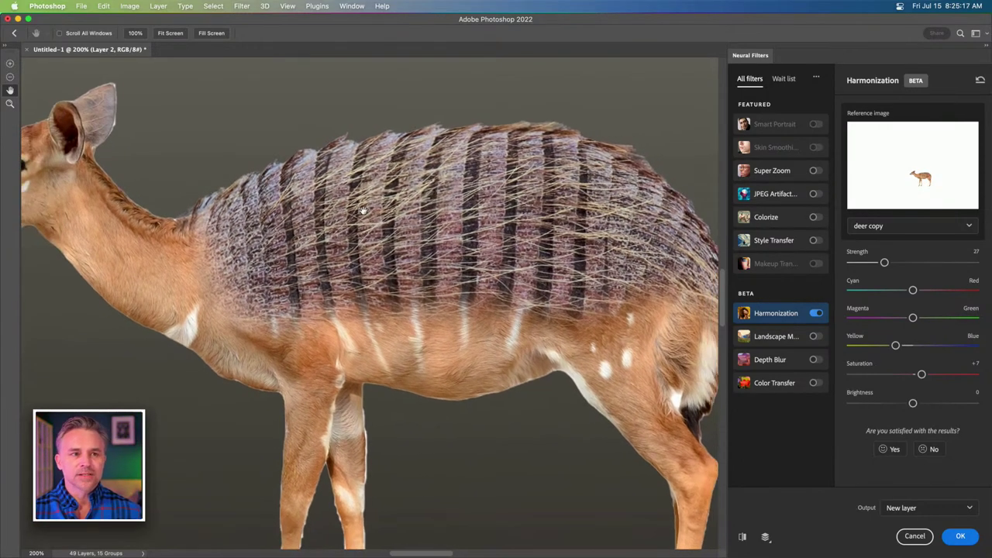
{"action": "left_click", "coordinate": [960, 536]}
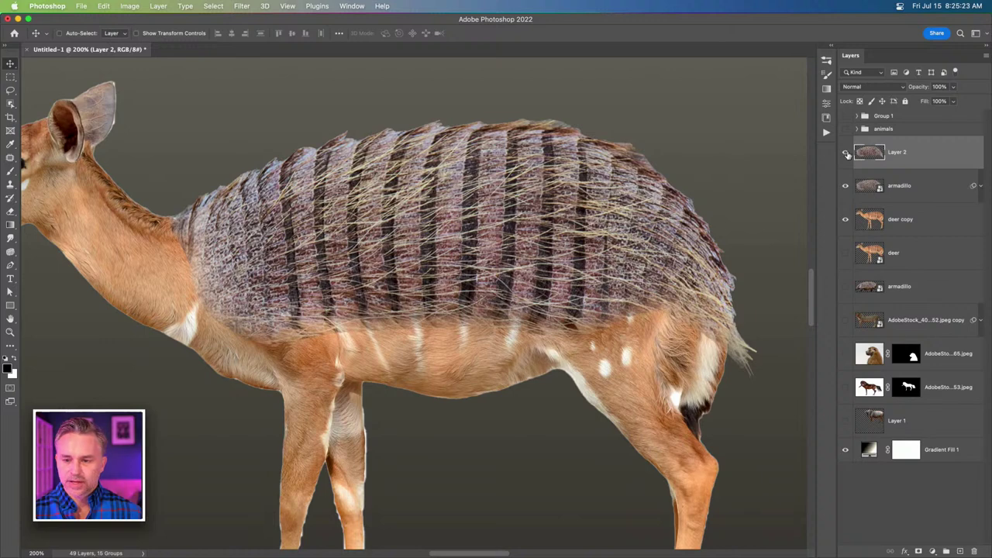
Step: Hide Layer 2 so the original armadillo shows, with the armadillo layer selected
{"action": "left_click", "coordinate": [845, 153]}
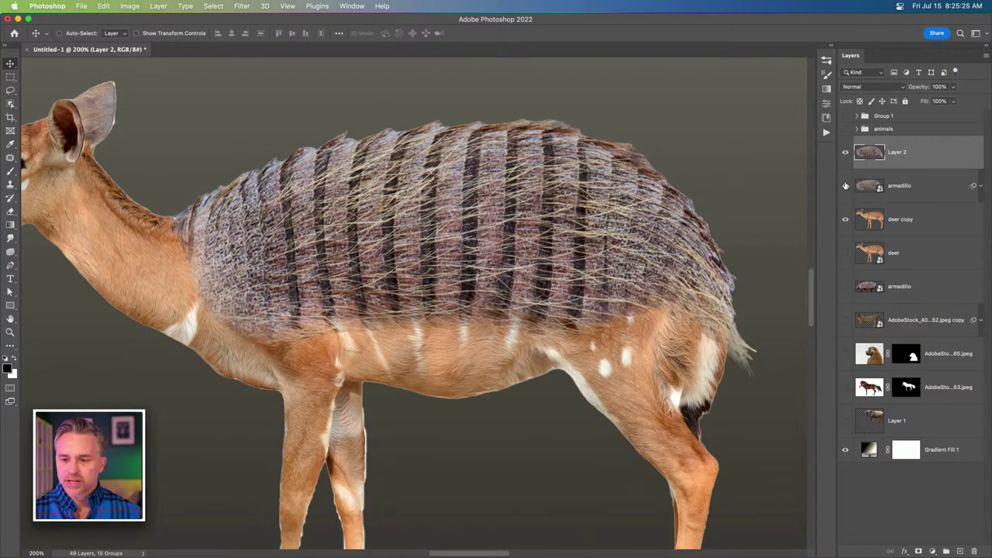
{"action": "left_click", "coordinate": [845, 186]}
{"action": "left_click", "coordinate": [846, 153]}
{"action": "left_click_drag", "start_coordinate": [843, 159], "coordinate": [845, 186]}
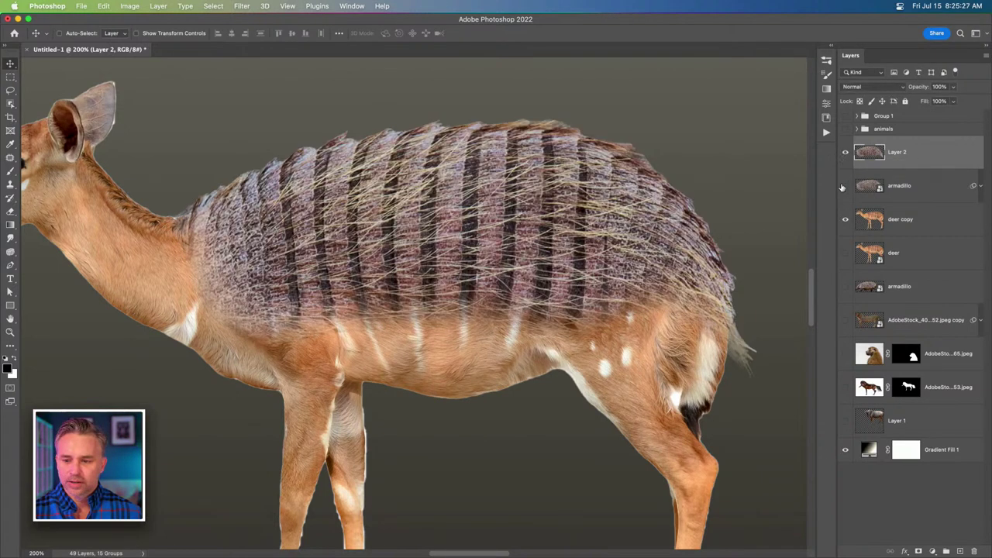
{"action": "left_click", "coordinate": [913, 194]}
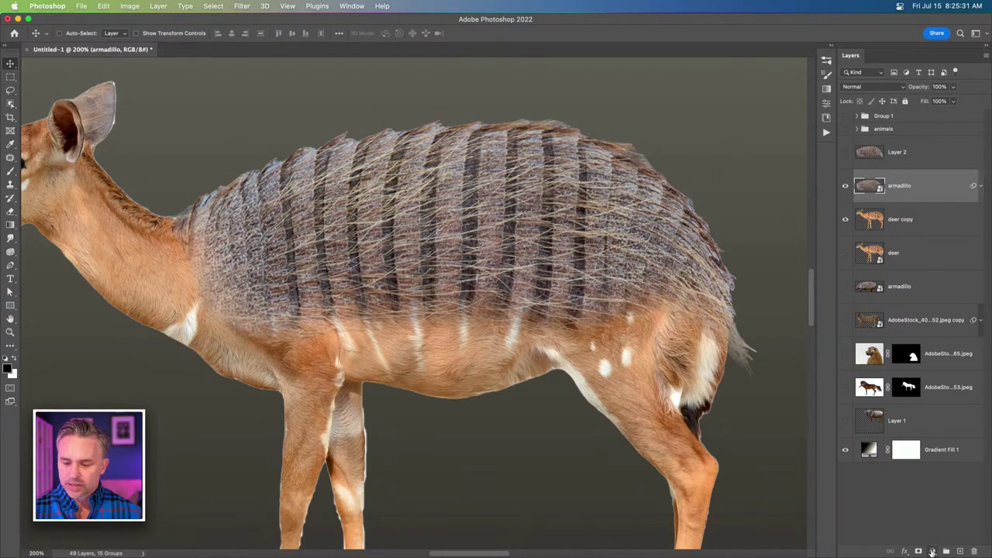
Step: Duplicate the armadillo layer with Cmd+J and rasterize the armadillo copy
{"action": "left_click", "coordinate": [113, 6]}
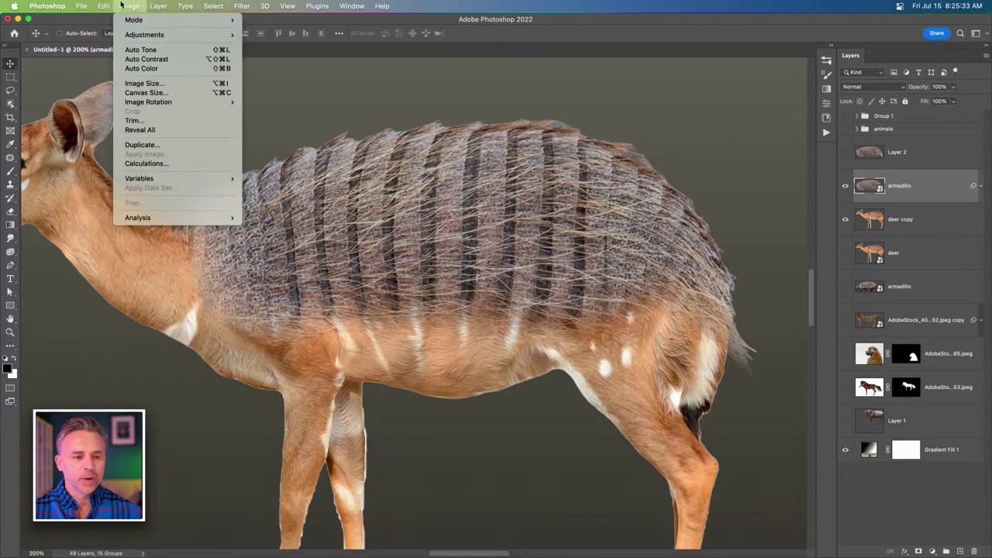
{"action": "mouse_move", "coordinate": [144, 35]}
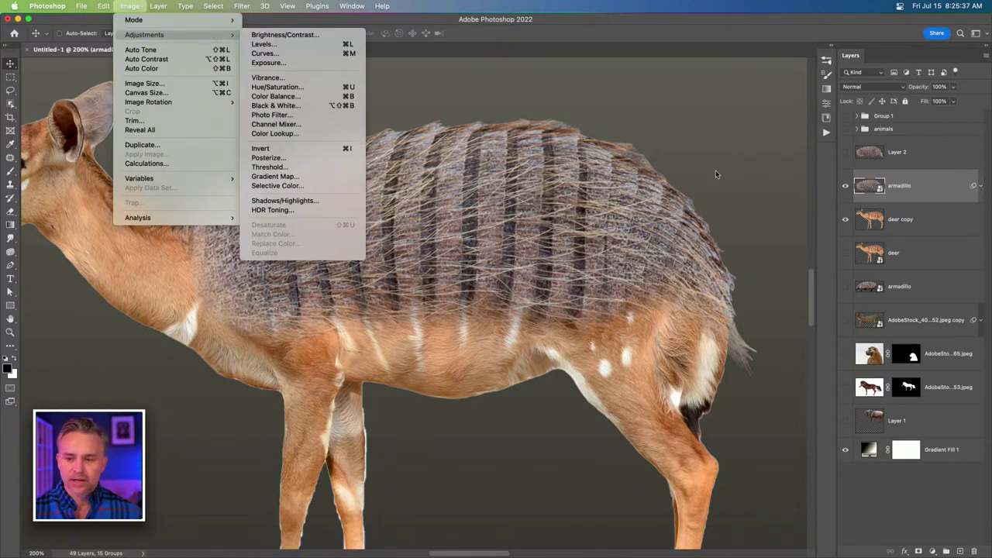
{"action": "key", "text": "super+j"}
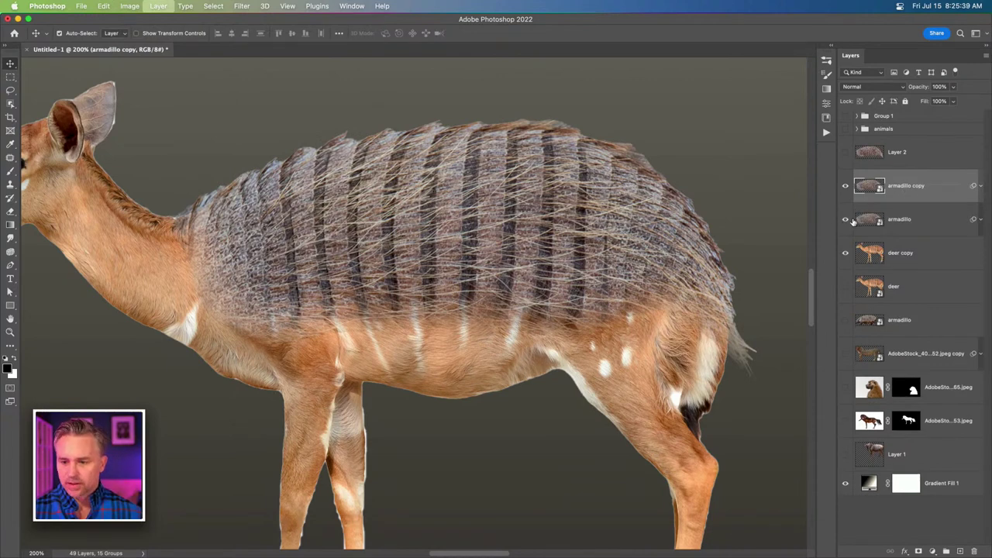
{"action": "right_click", "coordinate": [890, 187]}
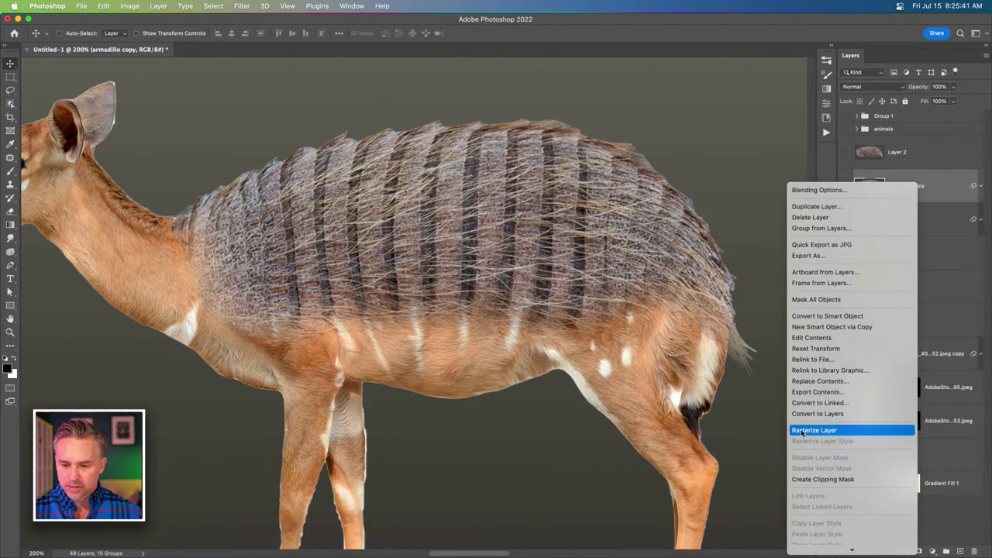
{"action": "left_click", "coordinate": [802, 430]}
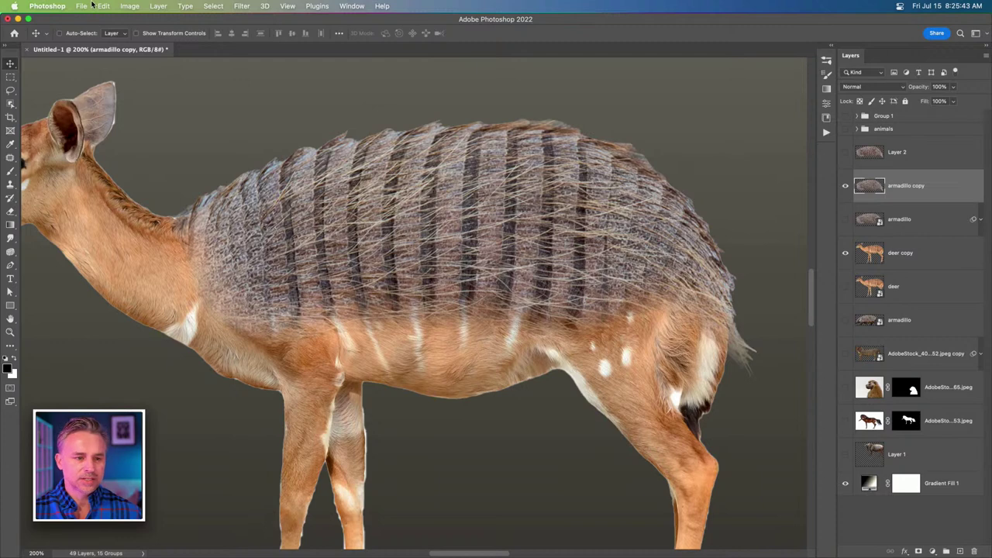
{"action": "left_click", "coordinate": [129, 5]}
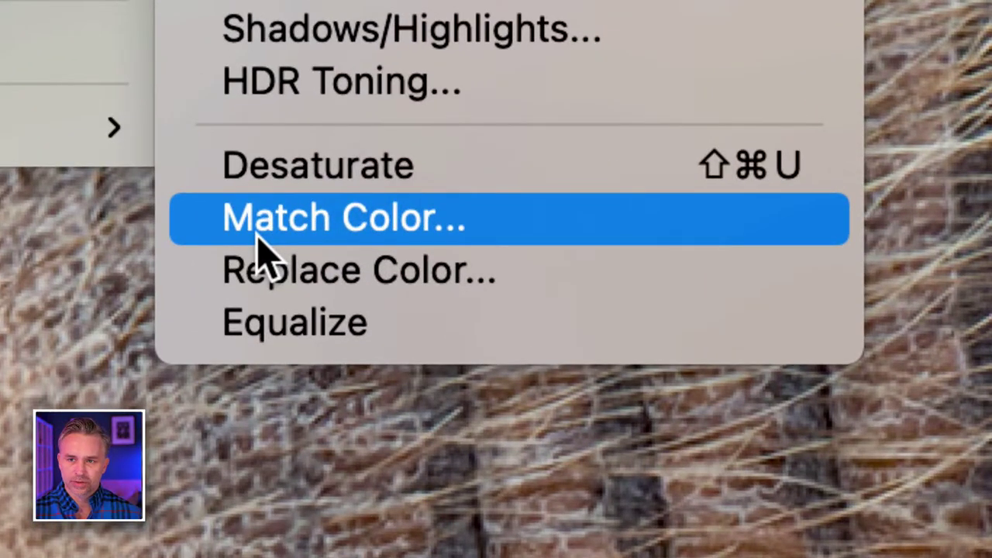
Step: Match Color the armadillo copy to the deer copy layer of Untitled-1 for warm orange tones
{"action": "left_click", "coordinate": [258, 236]}
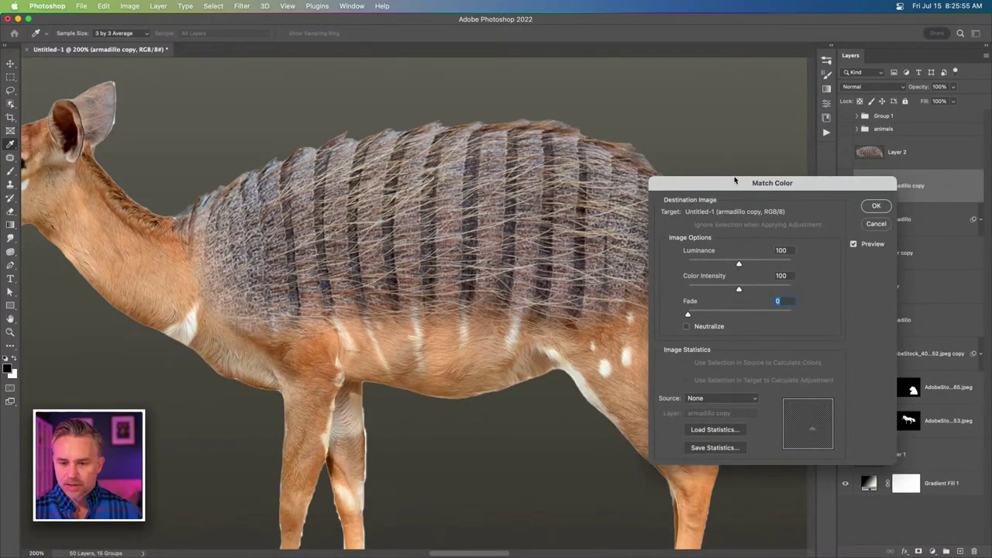
{"action": "left_click_drag", "start_coordinate": [734, 179], "coordinate": [523, 92]}
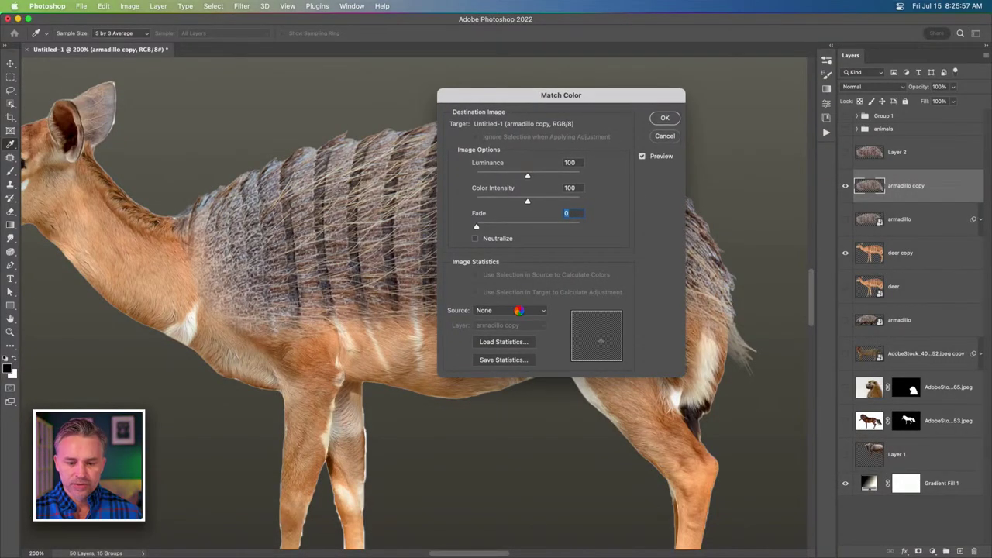
{"action": "left_click", "coordinate": [518, 310]}
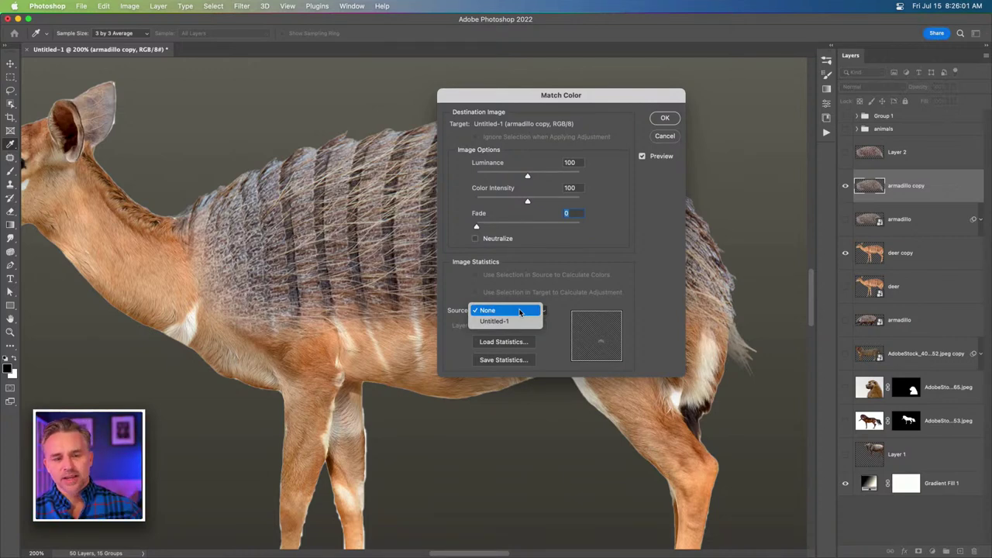
{"action": "left_click", "coordinate": [515, 321]}
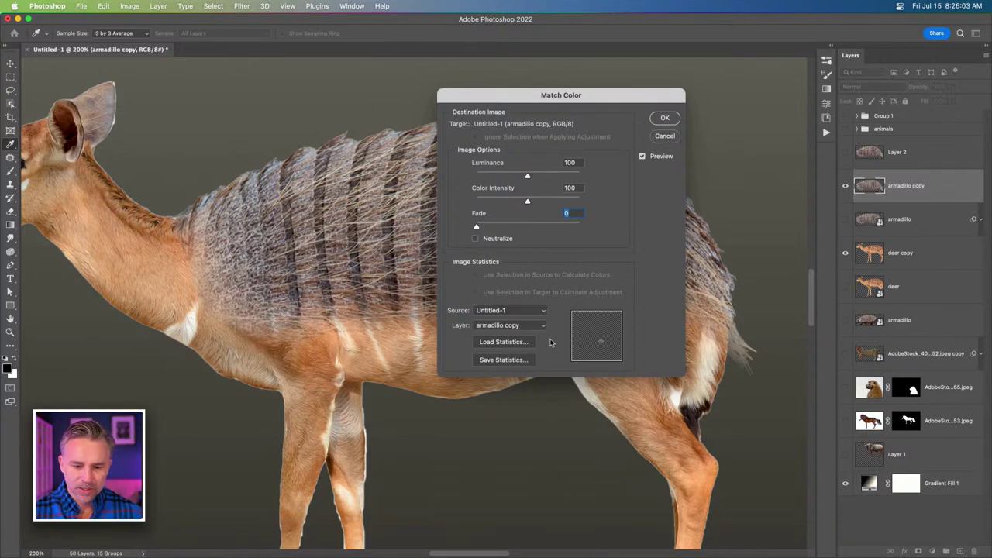
{"action": "left_click", "coordinate": [523, 325]}
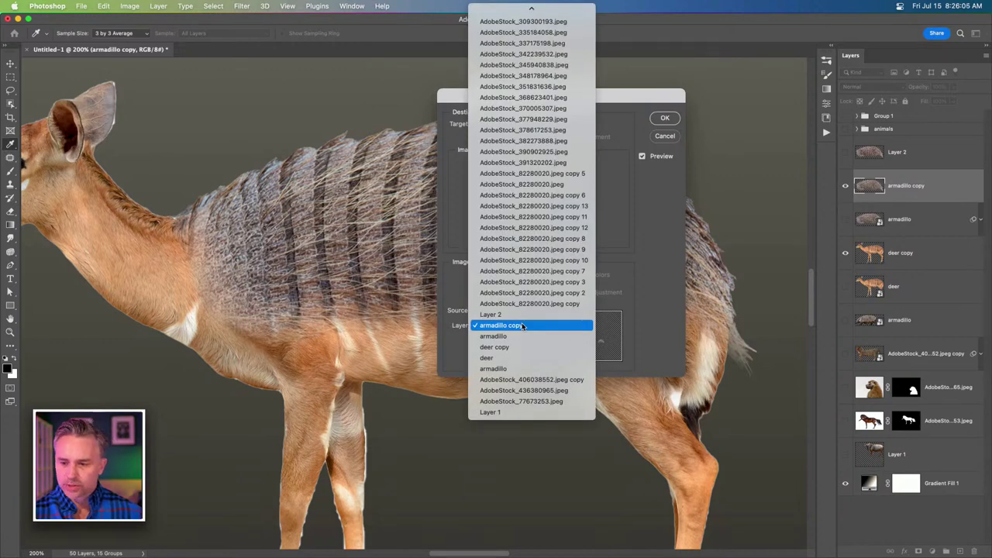
{"action": "left_click", "coordinate": [531, 347]}
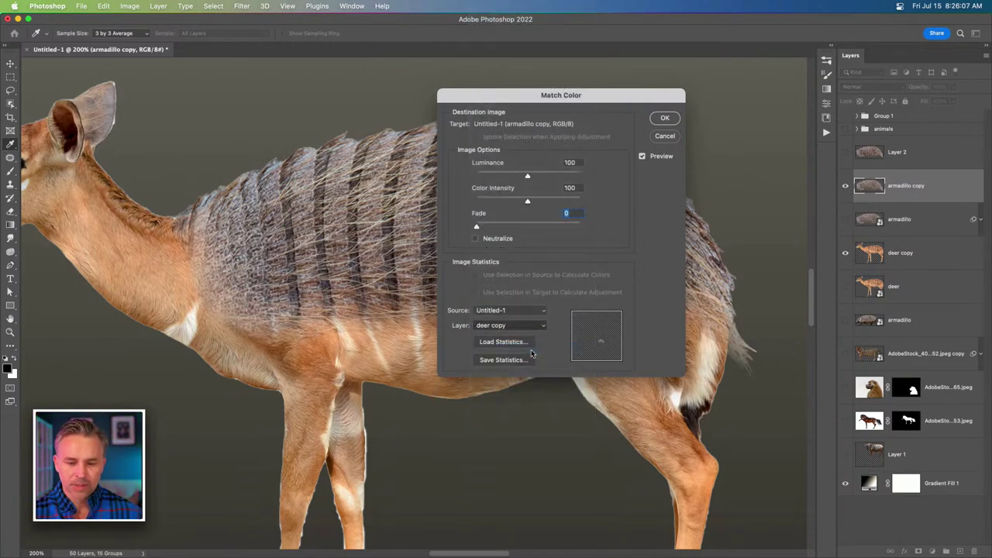
{"action": "left_click_drag", "start_coordinate": [505, 97], "coordinate": [707, 94]}
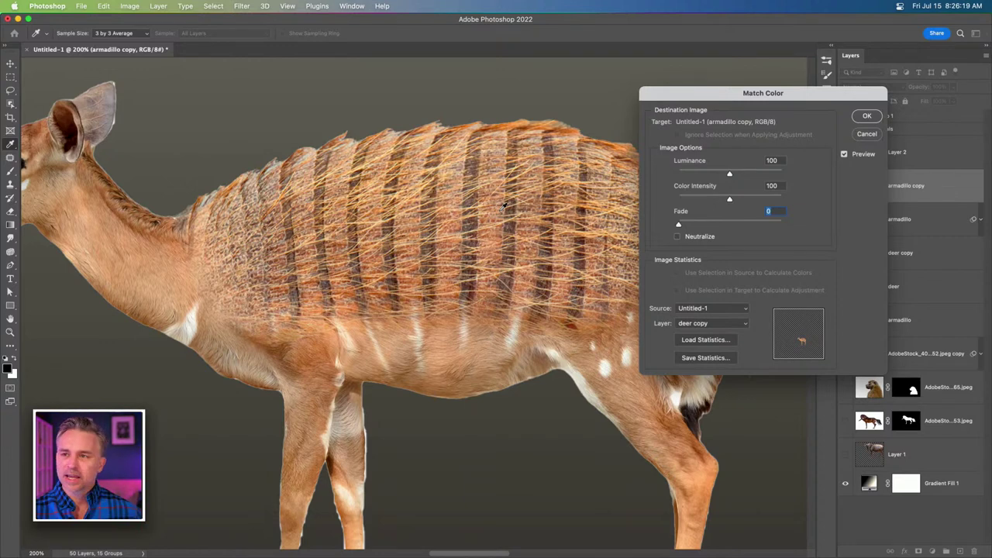
{"action": "left_click", "coordinate": [868, 116]}
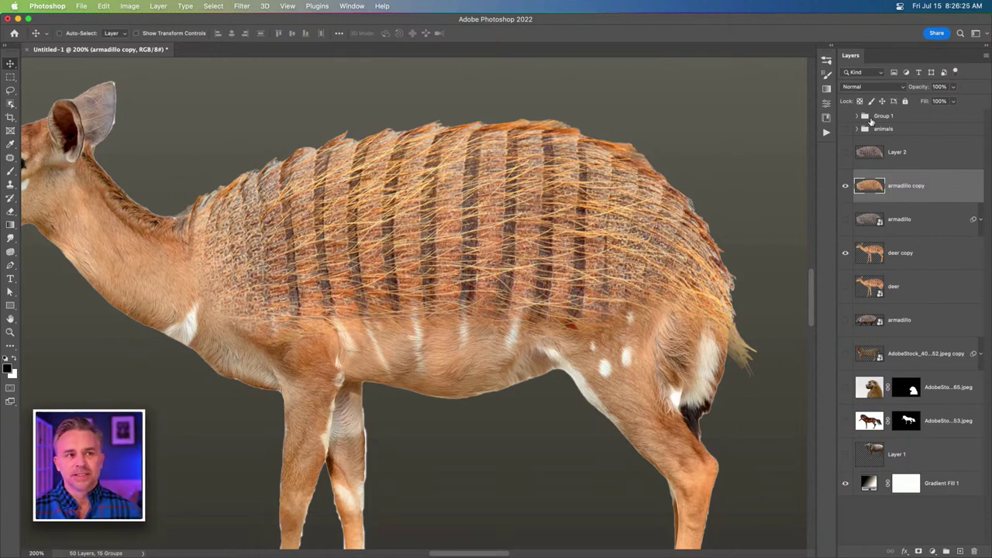
{"action": "left_click_drag", "start_coordinate": [169, 266], "coordinate": [293, 275]}
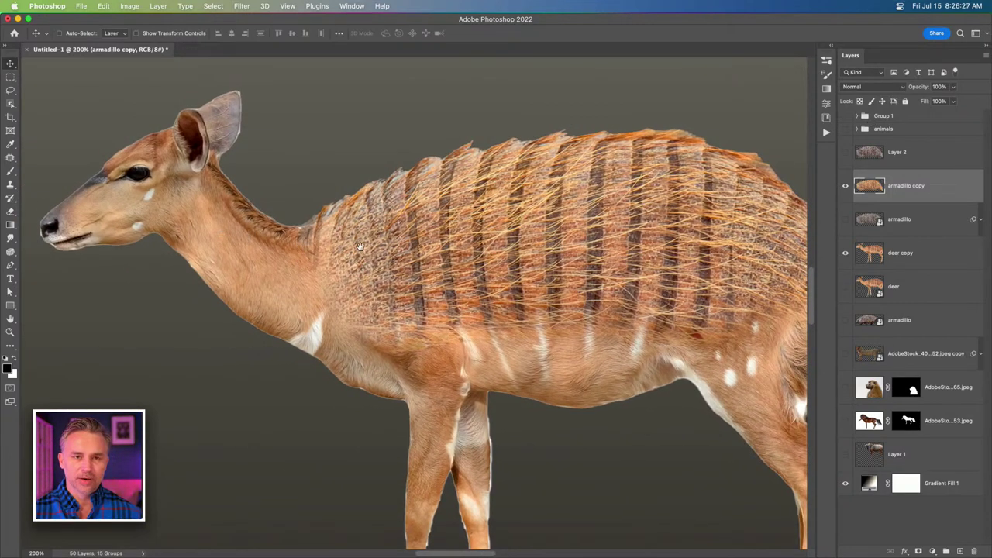
{"action": "left_click_drag", "start_coordinate": [360, 247], "coordinate": [261, 242]}
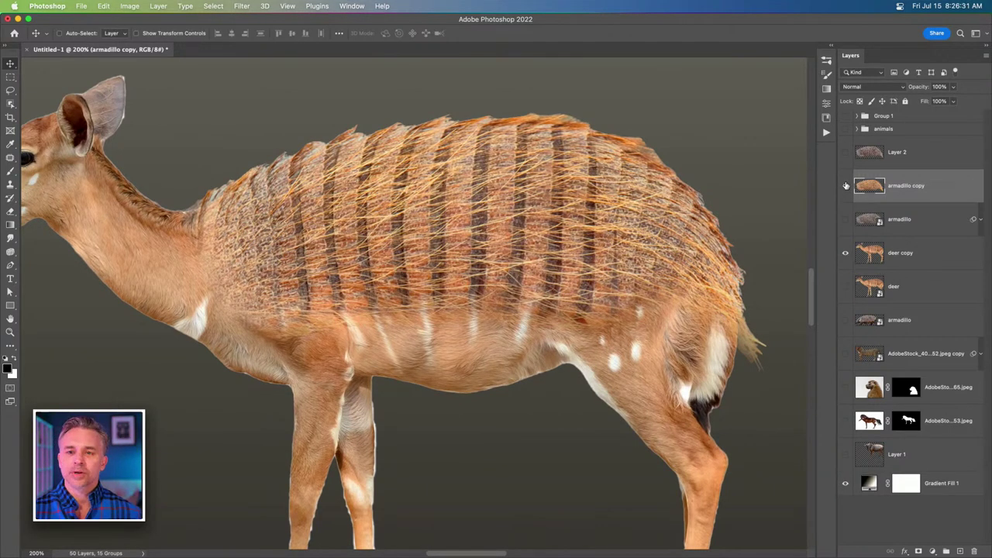
Step: Hide armadillo copy, show armadillo, and add a clipped Hue/Saturation layer at saturation +41
{"action": "left_click", "coordinate": [844, 220]}
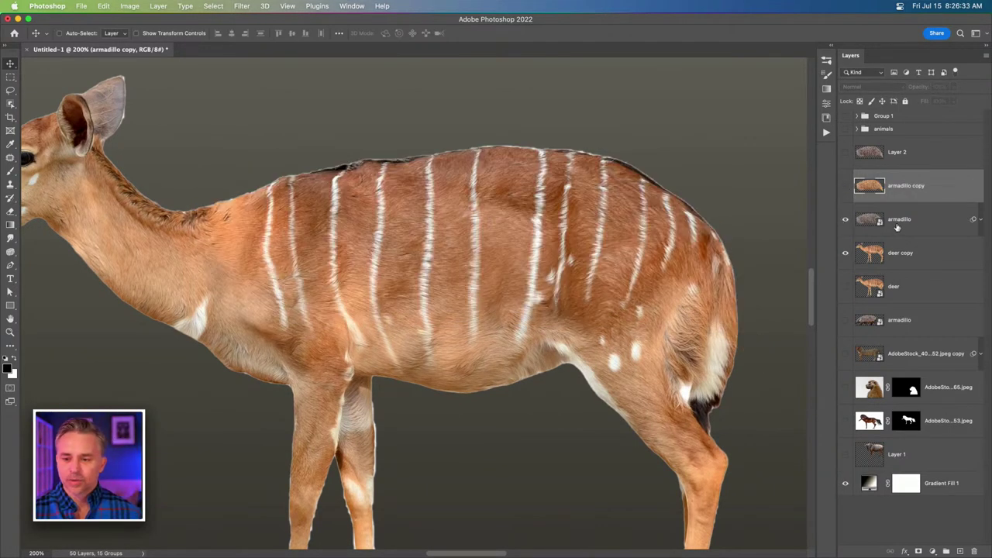
{"action": "left_click", "coordinate": [913, 223]}
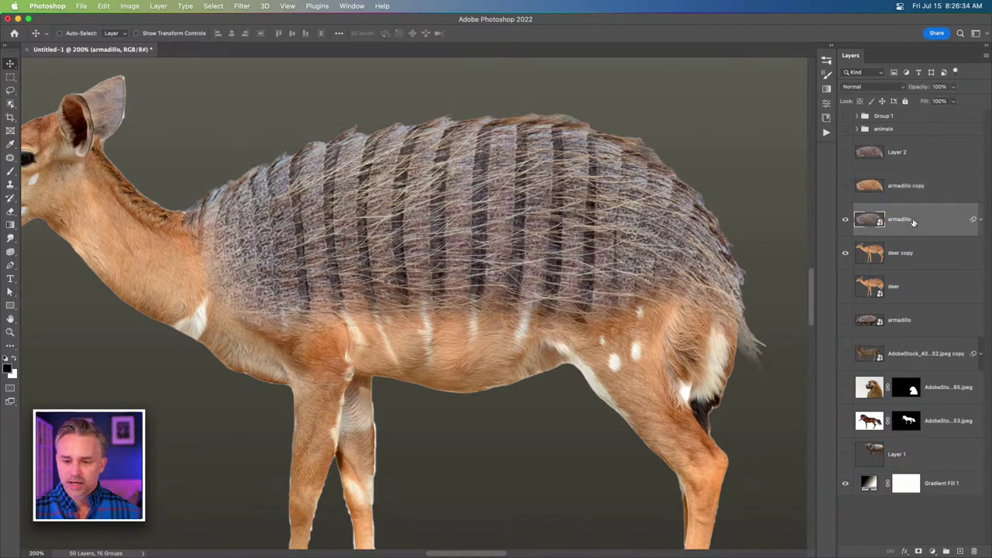
{"action": "left_click", "coordinate": [933, 551]}
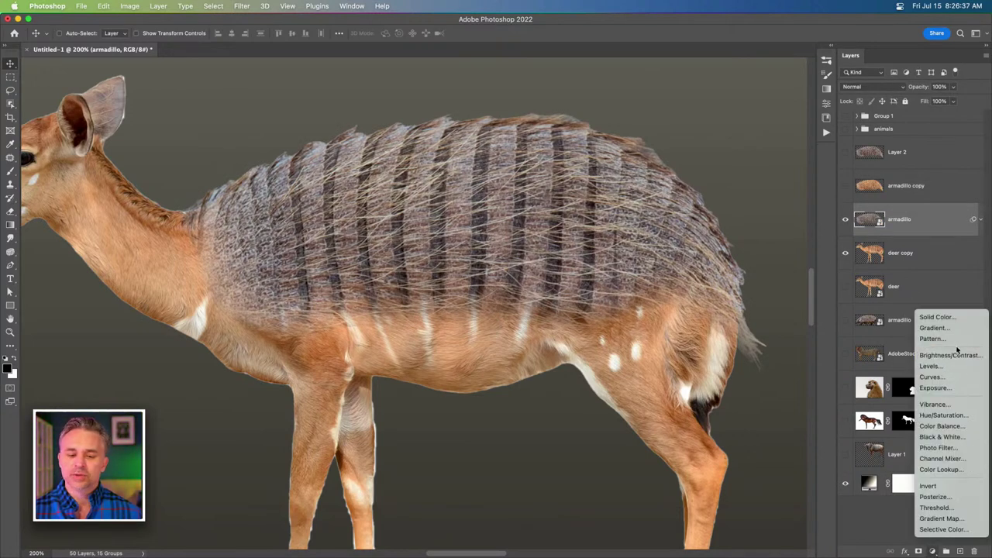
{"action": "left_click", "coordinate": [960, 416]}
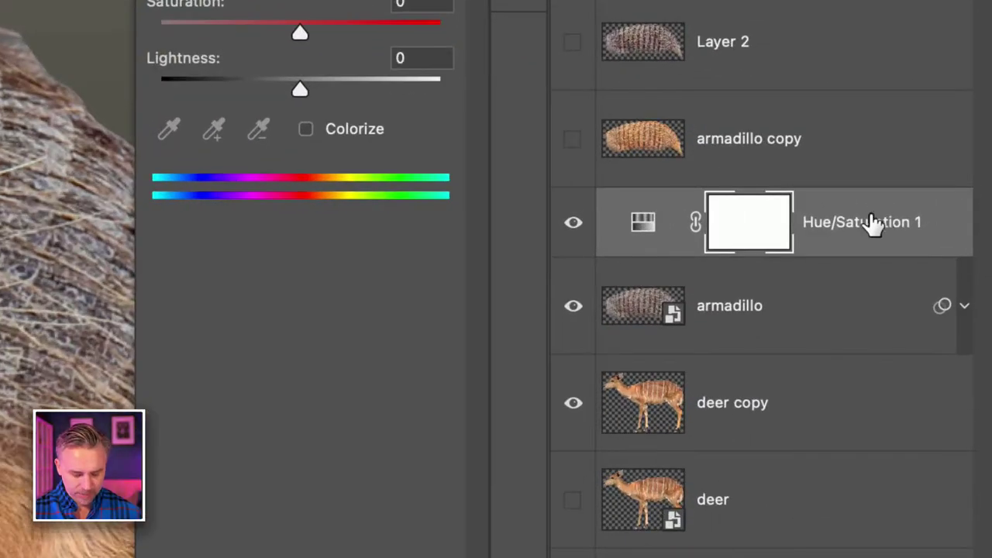
{"action": "left_click", "coordinate": [813, 252], "text": "alt"}
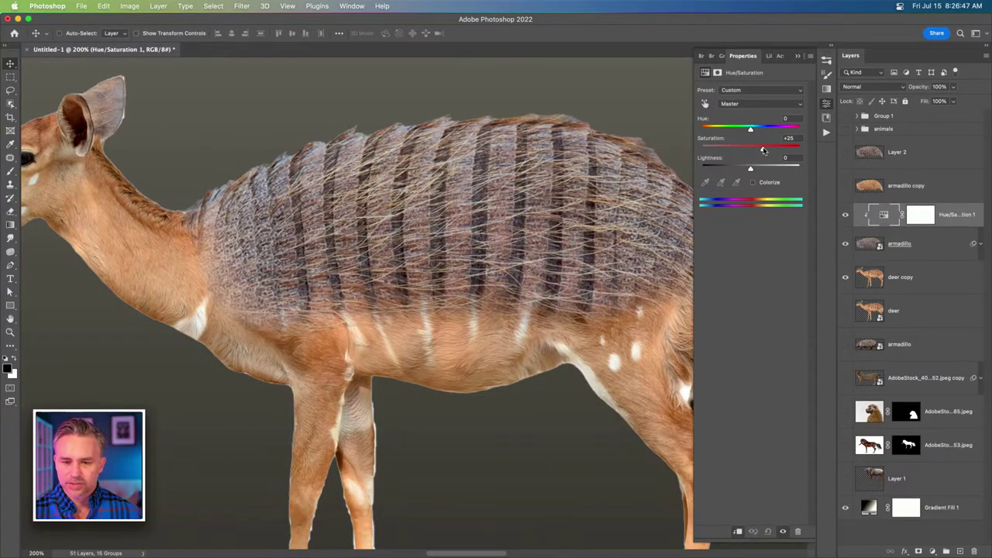
{"action": "left_click_drag", "start_coordinate": [785, 151], "coordinate": [779, 155]}
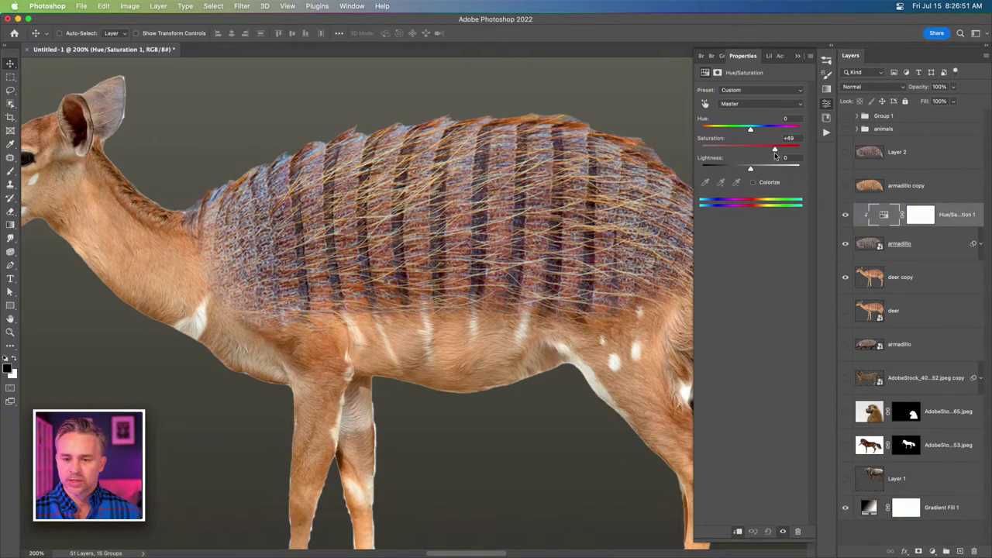
{"action": "left_click_drag", "start_coordinate": [774, 152], "coordinate": [770, 152]}
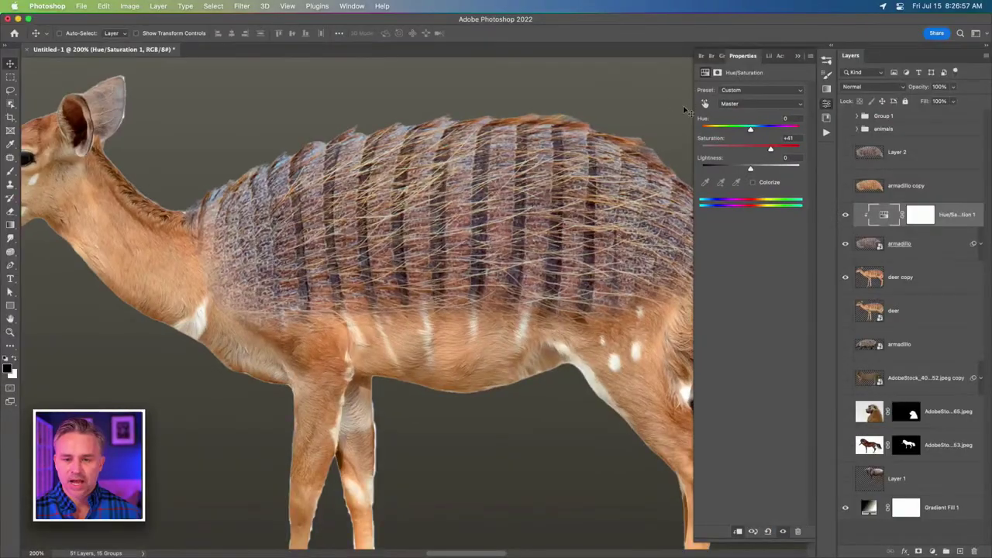
{"action": "left_click", "coordinate": [736, 105]}
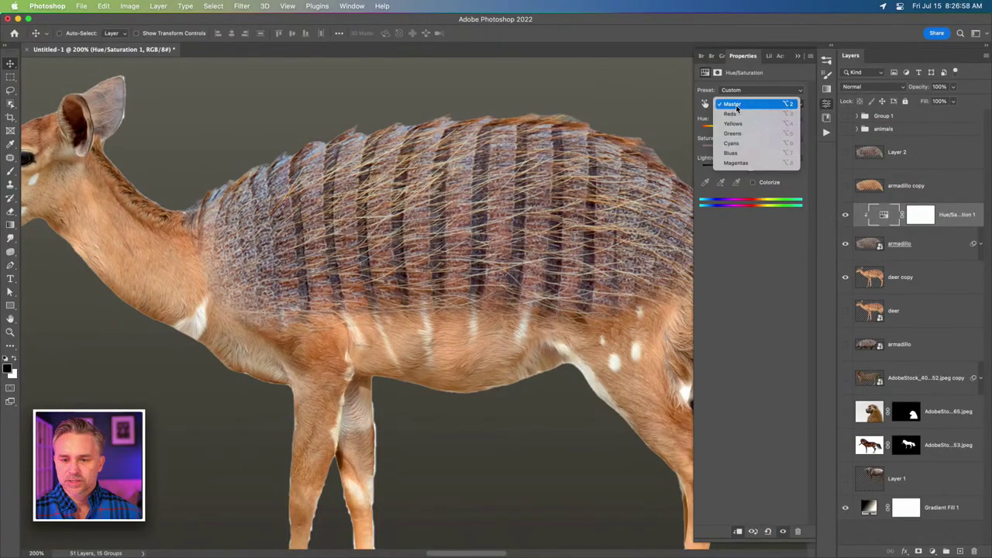
Step: Target Blues widened to 180°/218°–274°\312° and push their saturation to +100
{"action": "left_click", "coordinate": [759, 154]}
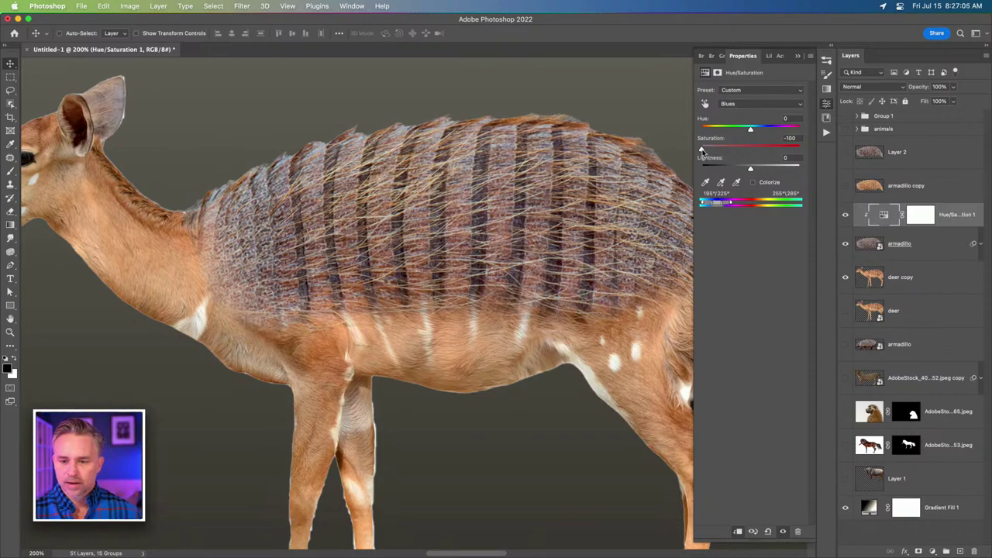
{"action": "left_click_drag", "start_coordinate": [723, 150], "coordinate": [720, 151]}
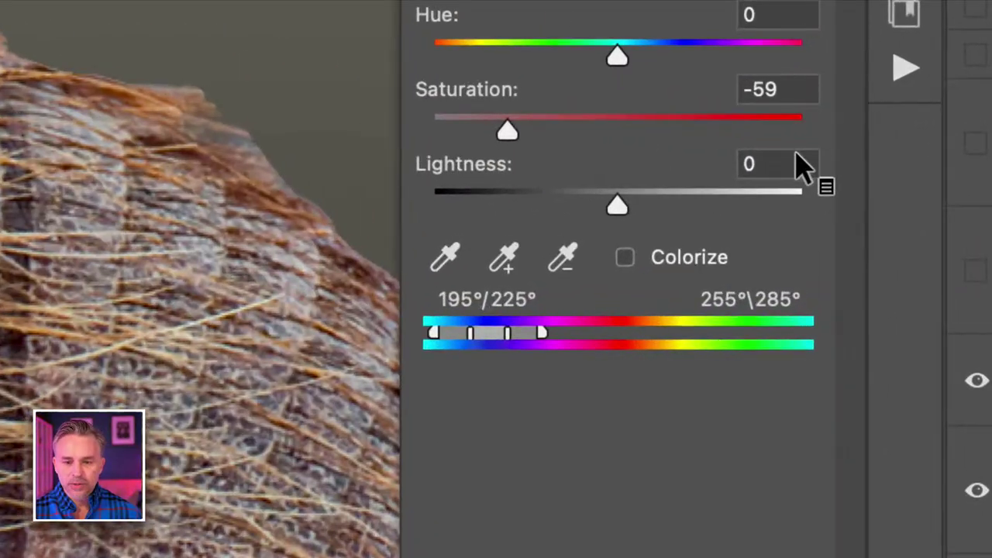
{"action": "left_click_drag", "start_coordinate": [541, 338], "coordinate": [572, 339]}
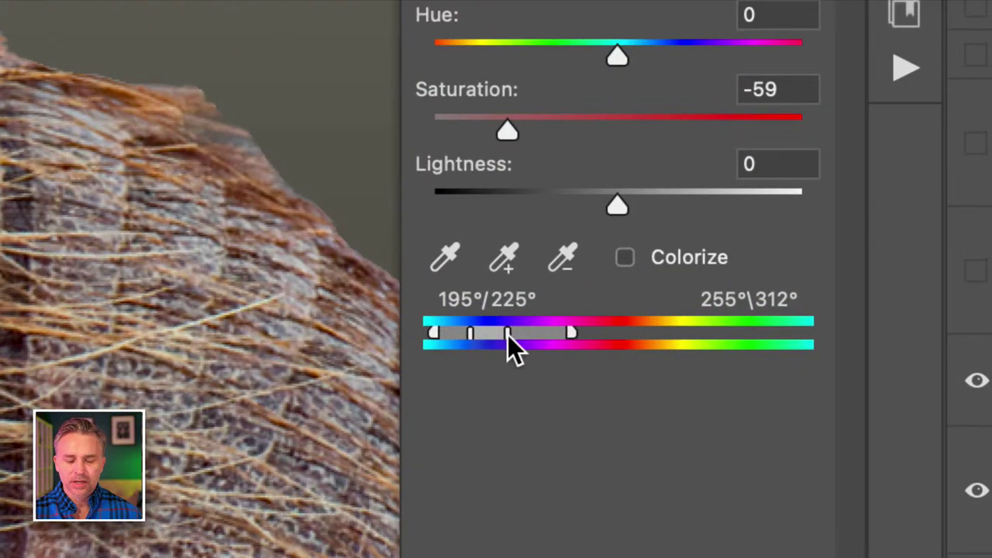
{"action": "mouse_move", "coordinate": [507, 338]}
{"action": "left_mouse_down"}
{"action": "mouse_move", "coordinate": [528, 338]}
{"action": "mouse_move", "coordinate": [405, 336]}
{"action": "left_mouse_up"}
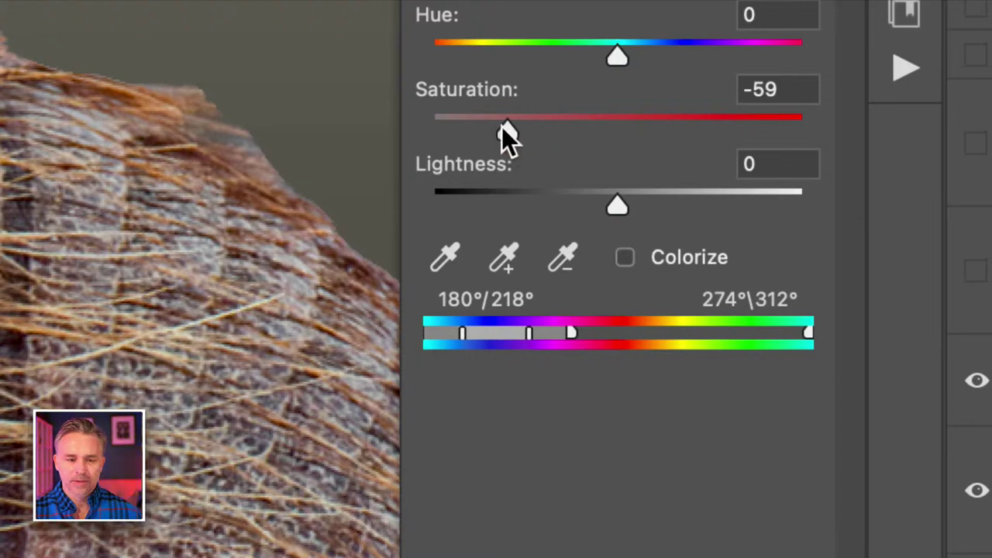
{"action": "left_click_drag", "start_coordinate": [505, 132], "coordinate": [364, 143]}
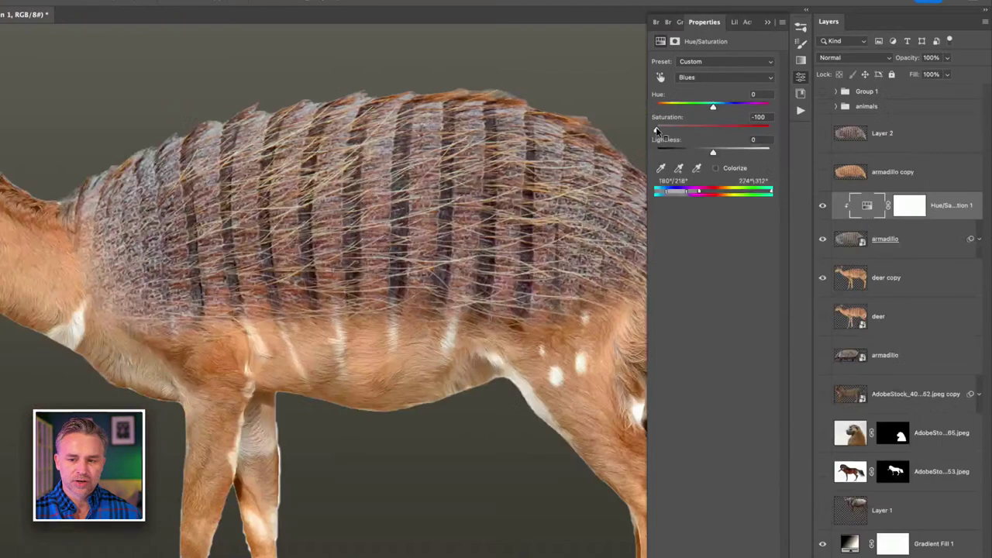
{"action": "left_click_drag", "start_coordinate": [702, 149], "coordinate": [707, 149]}
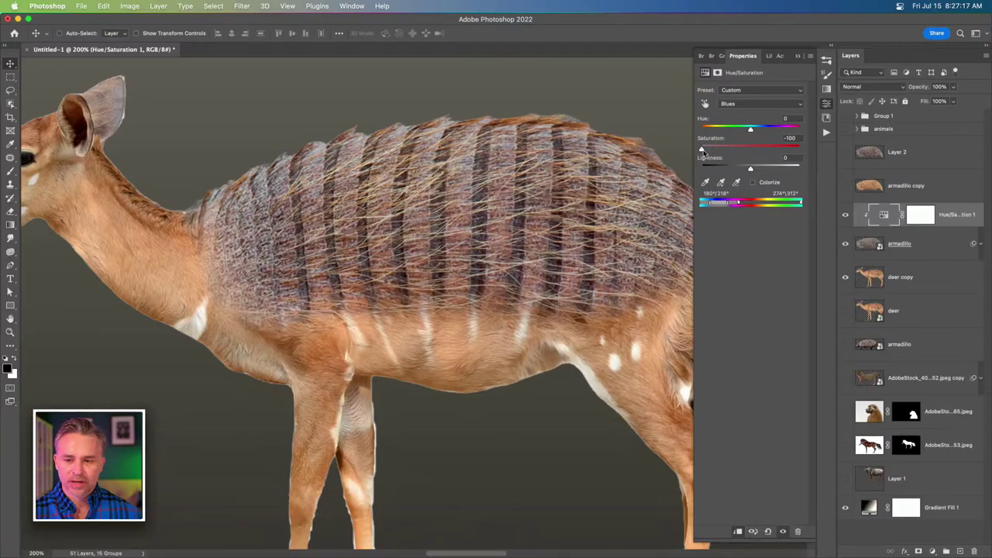
{"action": "mouse_move", "coordinate": [771, 152]}
{"action": "left_mouse_down"}
{"action": "mouse_move", "coordinate": [845, 157]}
{"action": "mouse_move", "coordinate": [702, 149]}
{"action": "left_mouse_up"}
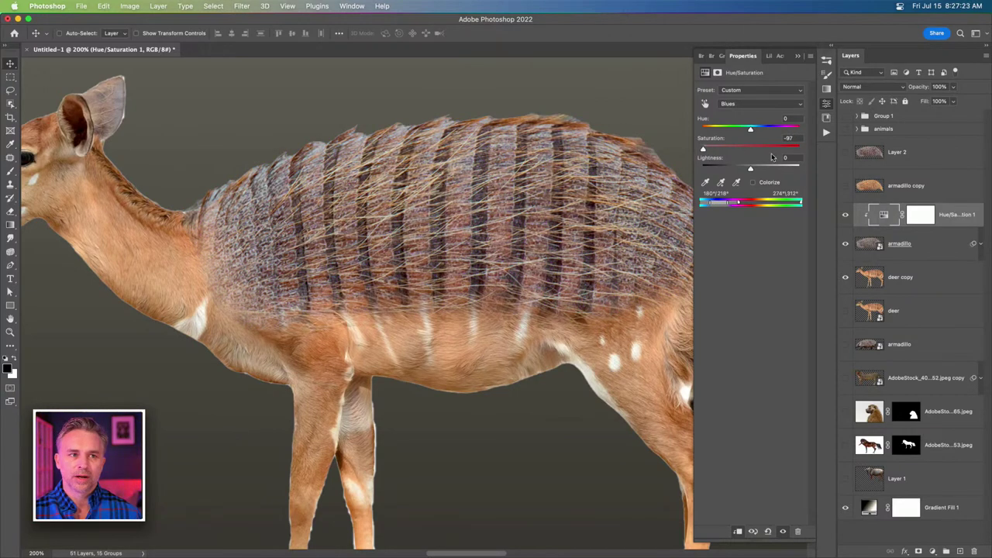
{"action": "left_click_drag", "start_coordinate": [771, 151], "coordinate": [676, 156]}
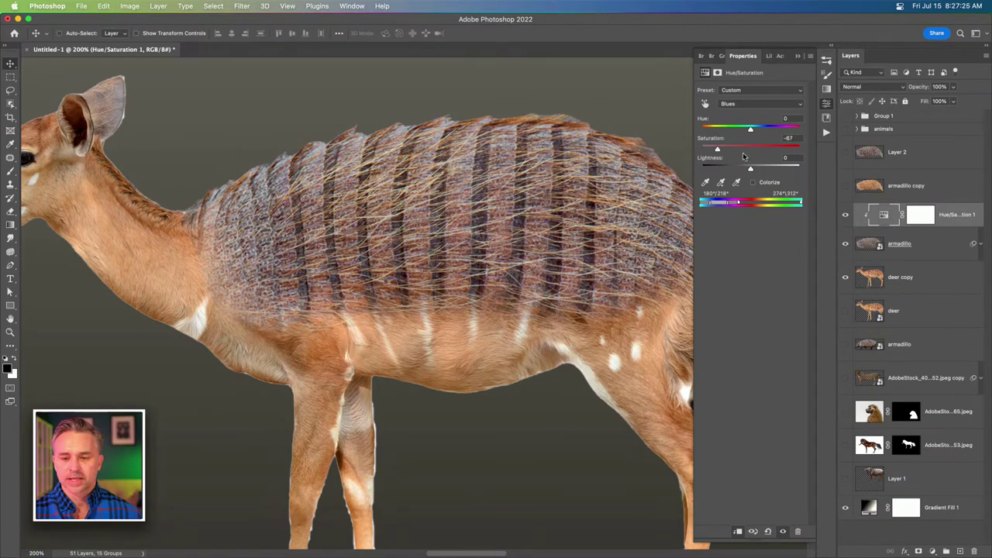
{"action": "left_click_drag", "start_coordinate": [742, 156], "coordinate": [853, 155]}
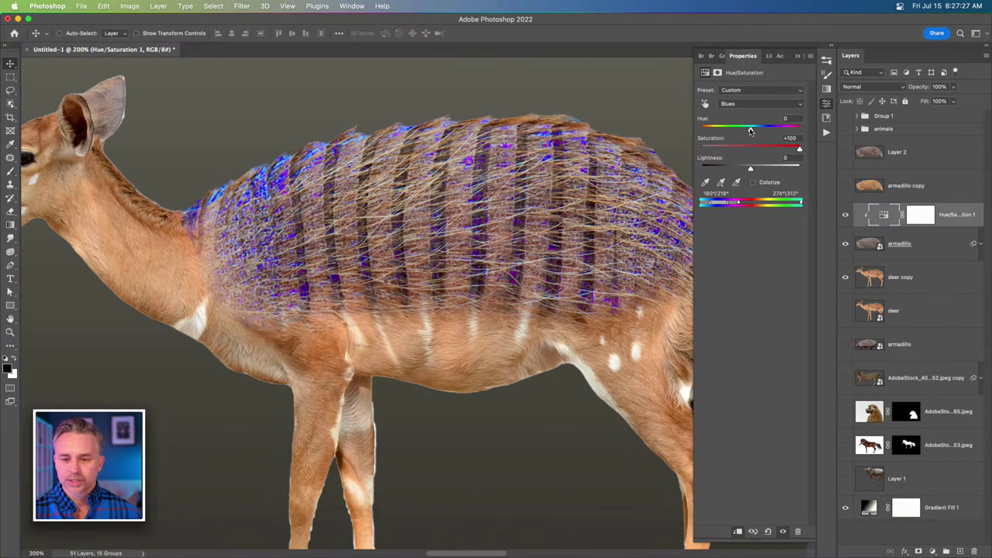
Step: Set the Blues to Hue -180, Saturation +6 and Lightness -28 in the Hue/Saturation adjustment
{"action": "left_click_drag", "start_coordinate": [749, 130], "coordinate": [688, 134]}
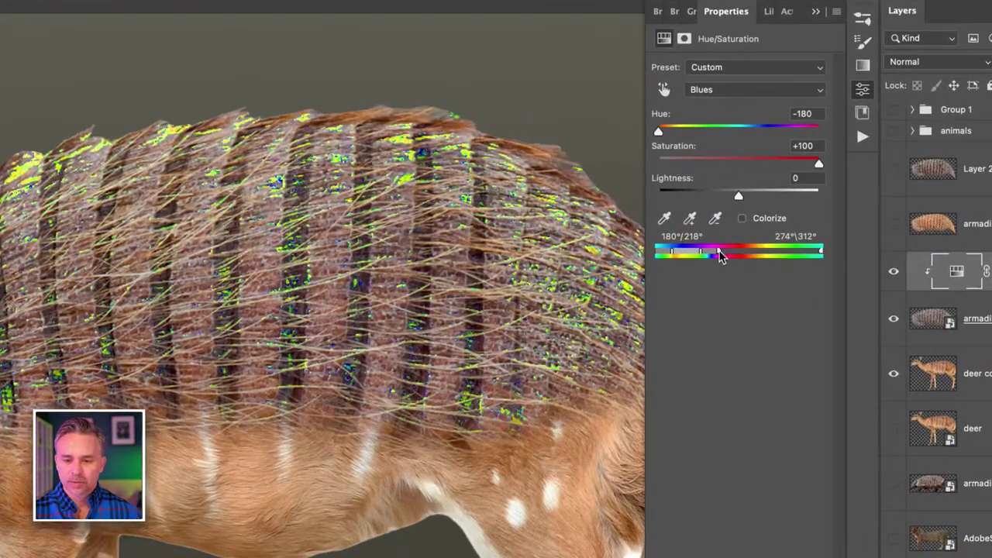
{"action": "mouse_move", "coordinate": [720, 257]}
{"action": "left_mouse_down"}
{"action": "mouse_move", "coordinate": [728, 256]}
{"action": "mouse_move", "coordinate": [706, 257]}
{"action": "left_mouse_up"}
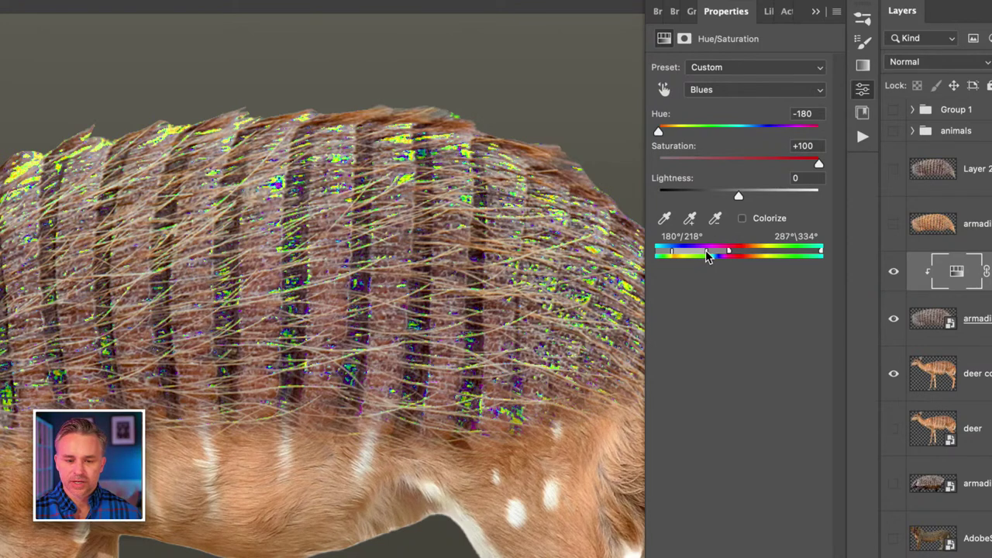
{"action": "left_click", "coordinate": [745, 162]}
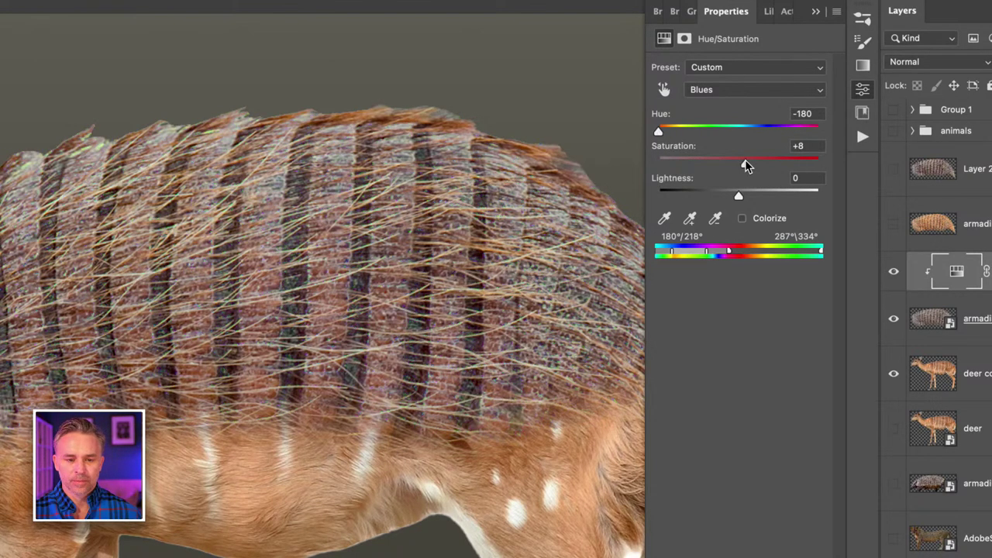
{"action": "left_click", "coordinate": [712, 197]}
{"action": "left_click", "coordinate": [692, 198]}
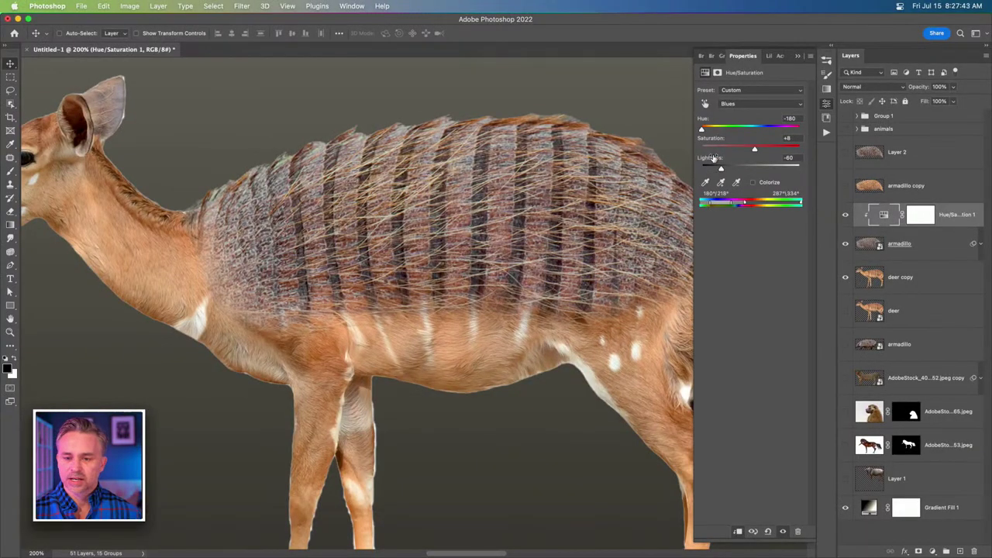
{"action": "left_click_drag", "start_coordinate": [703, 129], "coordinate": [761, 137]}
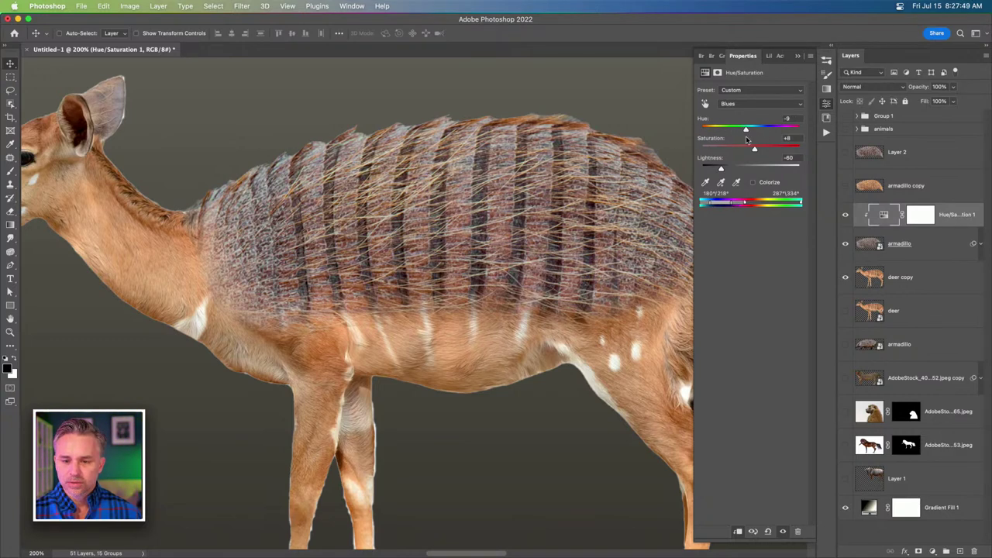
{"action": "mouse_move", "coordinate": [701, 129]}
{"action": "left_mouse_down"}
{"action": "mouse_move", "coordinate": [759, 138]}
{"action": "mouse_move", "coordinate": [701, 140]}
{"action": "mouse_move", "coordinate": [756, 145]}
{"action": "left_mouse_up"}
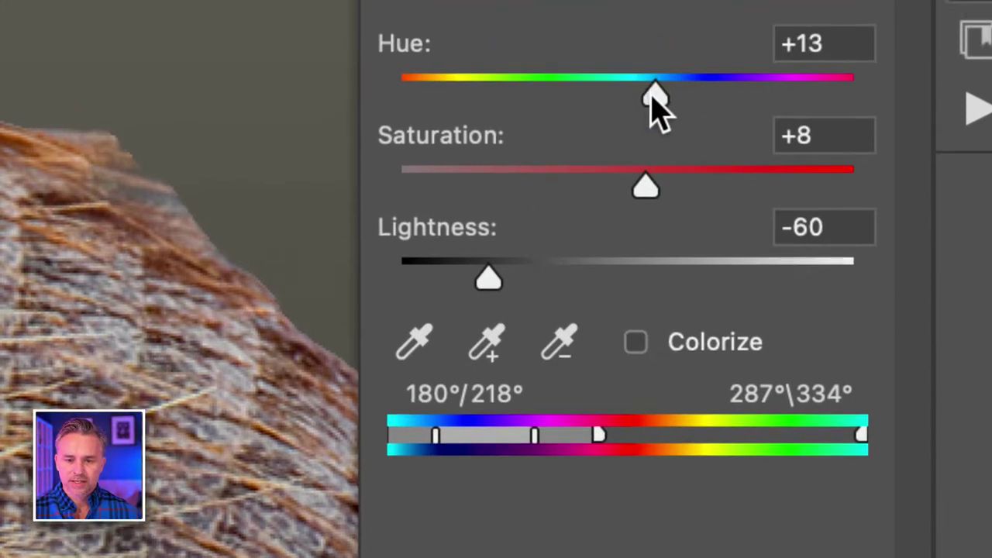
{"action": "left_click_drag", "start_coordinate": [655, 95], "coordinate": [549, 93]}
{"action": "mouse_move", "coordinate": [465, 99]}
{"action": "left_mouse_down"}
{"action": "mouse_move", "coordinate": [658, 100]}
{"action": "mouse_move", "coordinate": [329, 97]}
{"action": "left_mouse_up"}
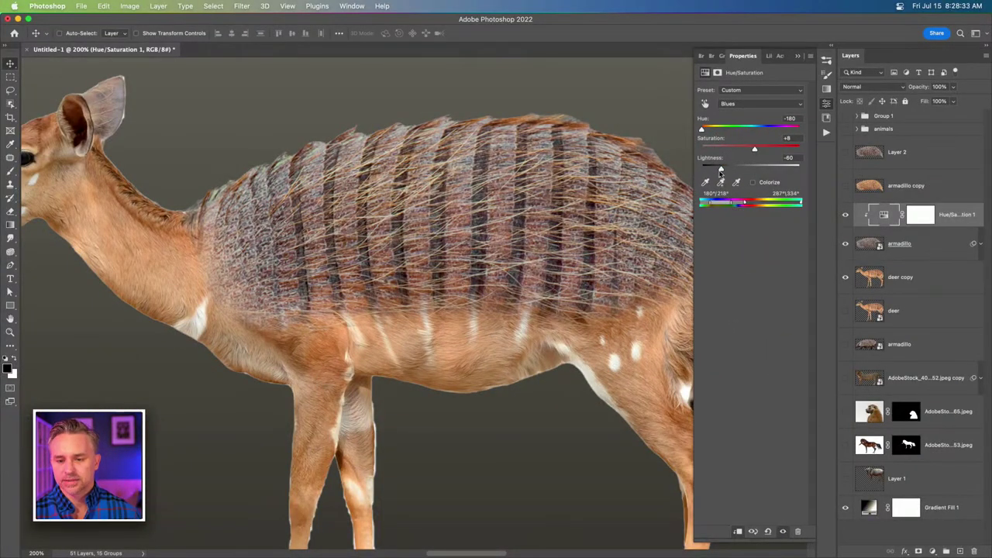
{"action": "mouse_move", "coordinate": [722, 169]}
{"action": "left_mouse_down"}
{"action": "mouse_move", "coordinate": [800, 171]}
{"action": "mouse_move", "coordinate": [740, 171]}
{"action": "left_mouse_up"}
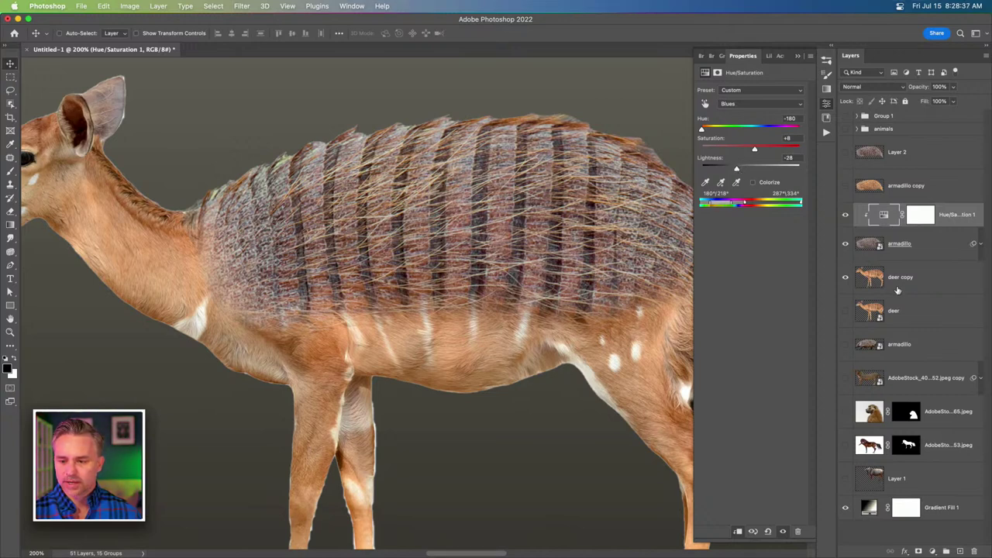
{"action": "left_click", "coordinate": [905, 239]}
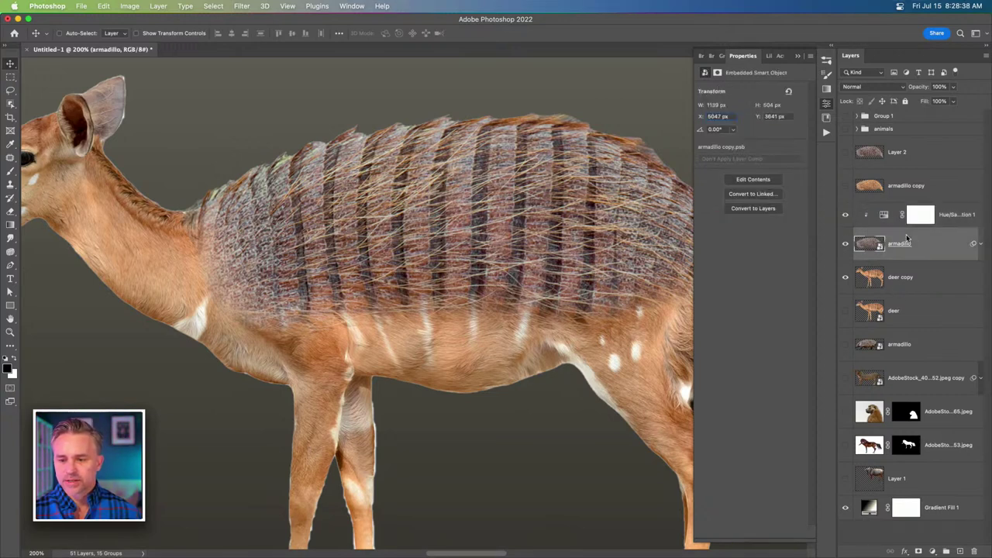
Step: Add a clipped Curves adjustment on the shell, try a point and Auto, then reset to Default
{"action": "left_click", "coordinate": [932, 551]}
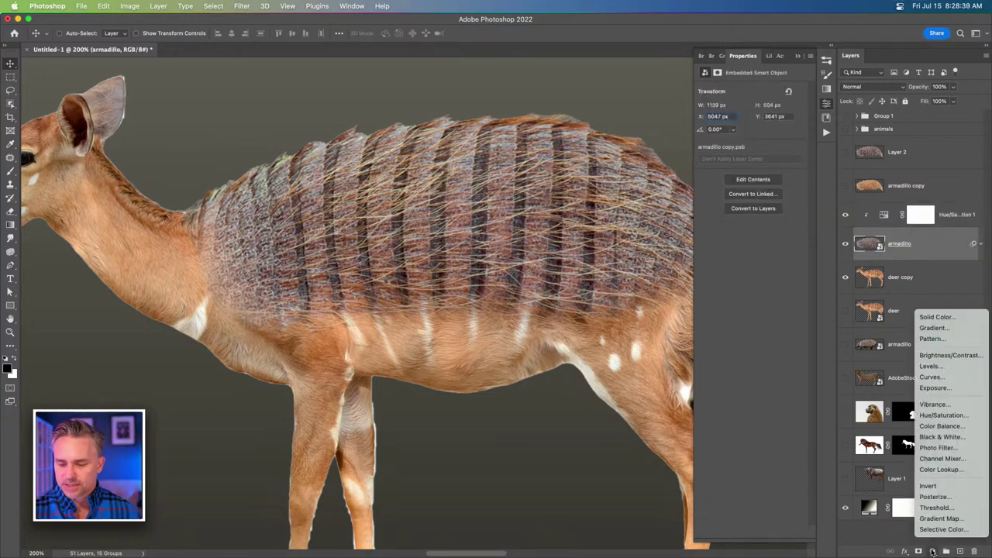
{"action": "left_click", "coordinate": [942, 376]}
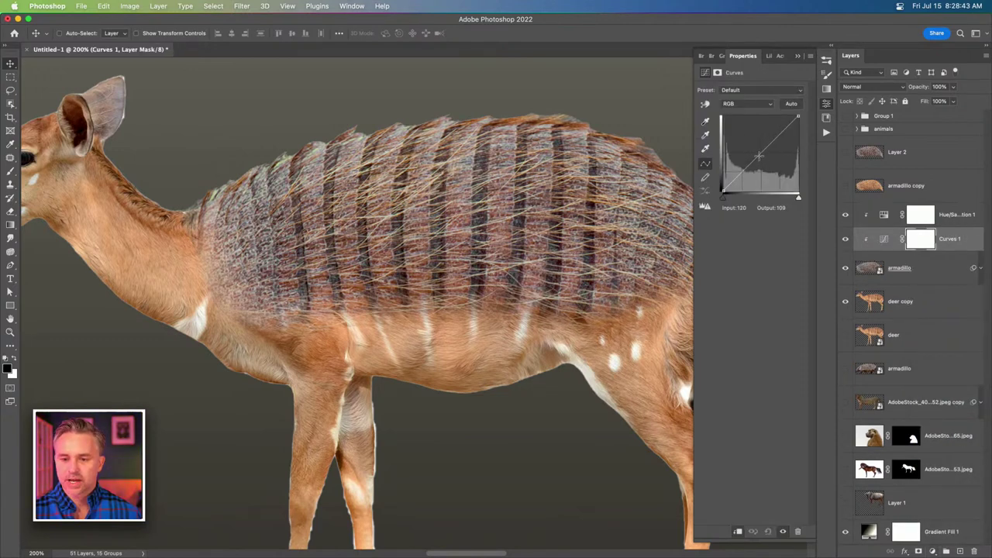
{"action": "mouse_move", "coordinate": [766, 160]}
{"action": "left_mouse_down"}
{"action": "mouse_move", "coordinate": [759, 144]}
{"action": "mouse_move", "coordinate": [756, 152]}
{"action": "left_mouse_up"}
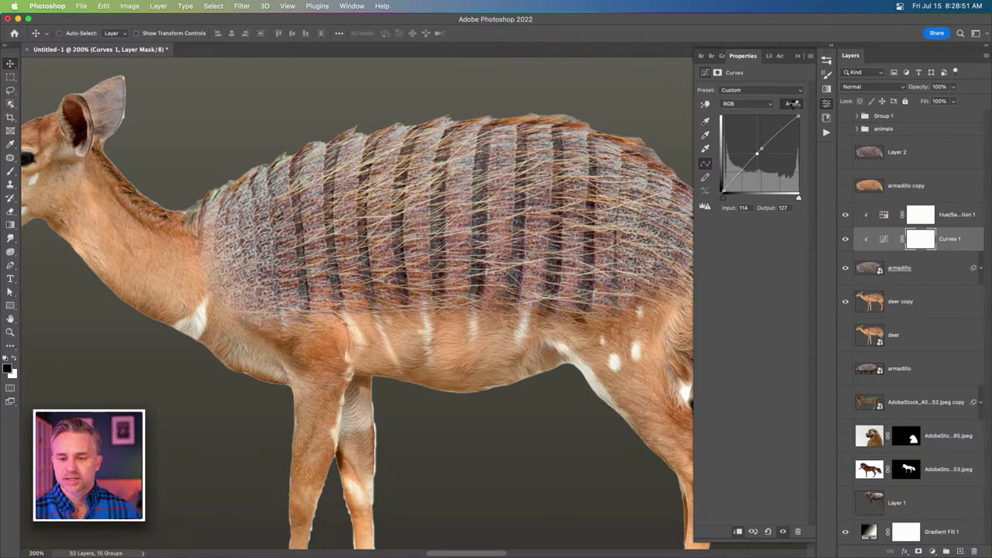
{"action": "left_click", "coordinate": [792, 107]}
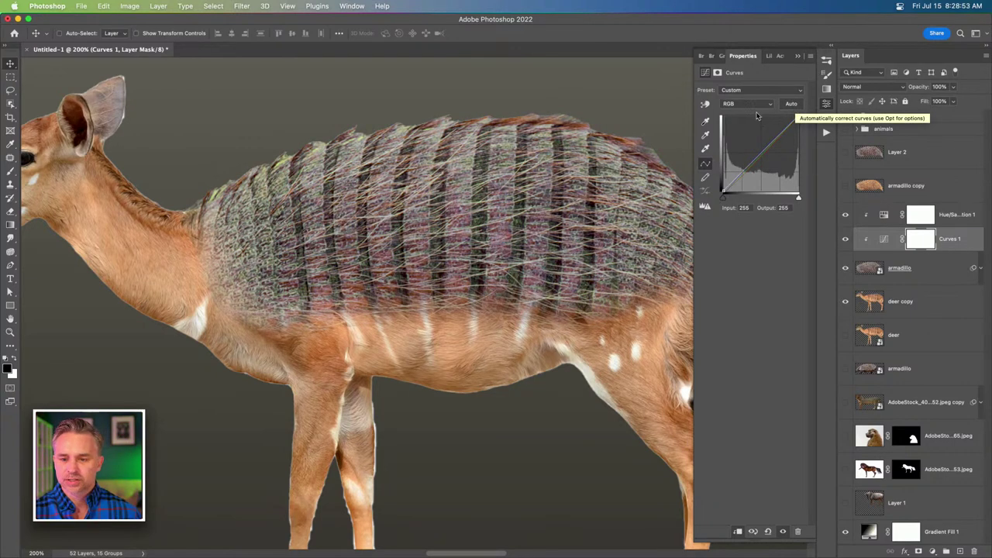
{"action": "left_click", "coordinate": [767, 532]}
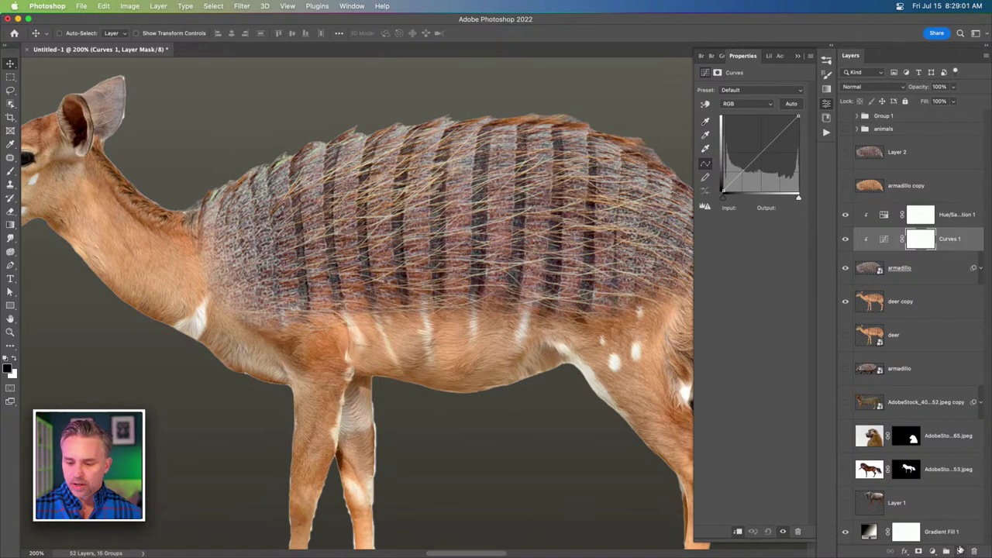
Step: Add a clipped Brightness/Contrast adjustment to the shell with Contrast lowered to -21
{"action": "left_click", "coordinate": [933, 551]}
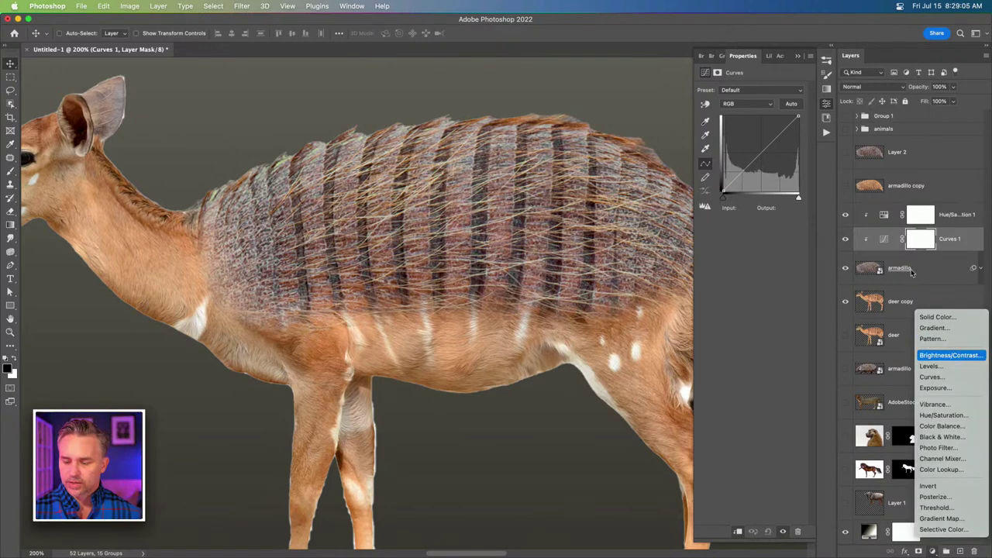
{"action": "left_click", "coordinate": [950, 355]}
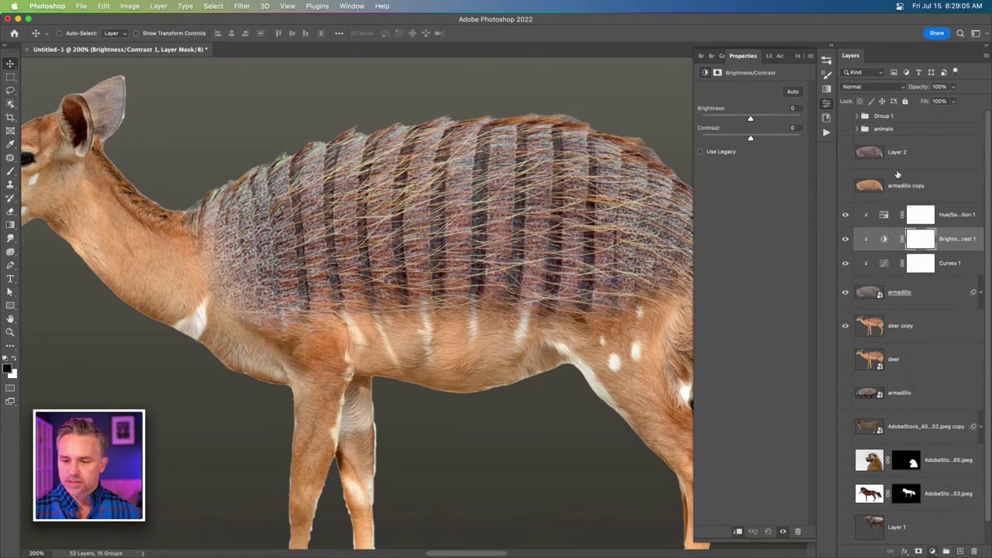
{"action": "left_click", "coordinate": [725, 137]}
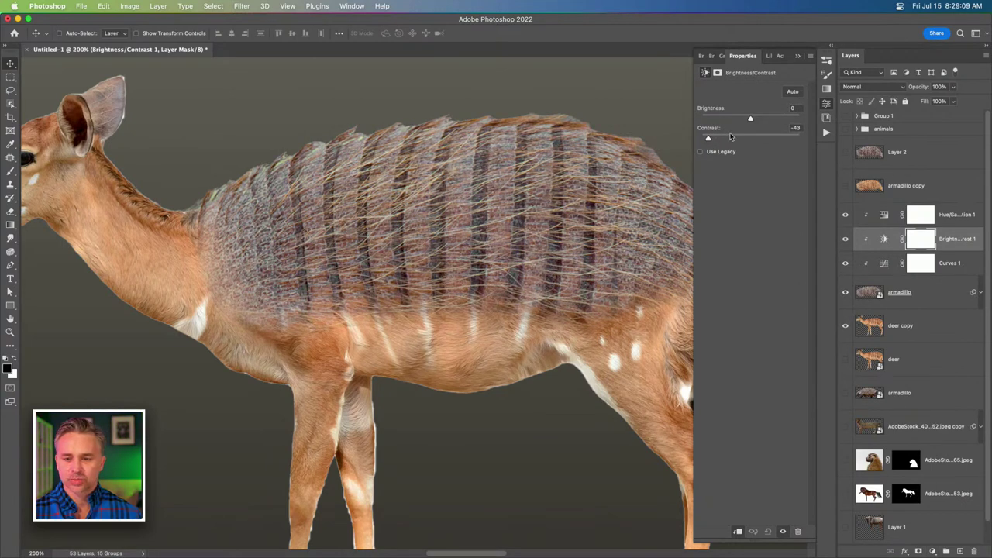
Step: Add a Levels adjustment with black input at 11 and white input at 249
{"action": "left_click", "coordinate": [932, 551]}
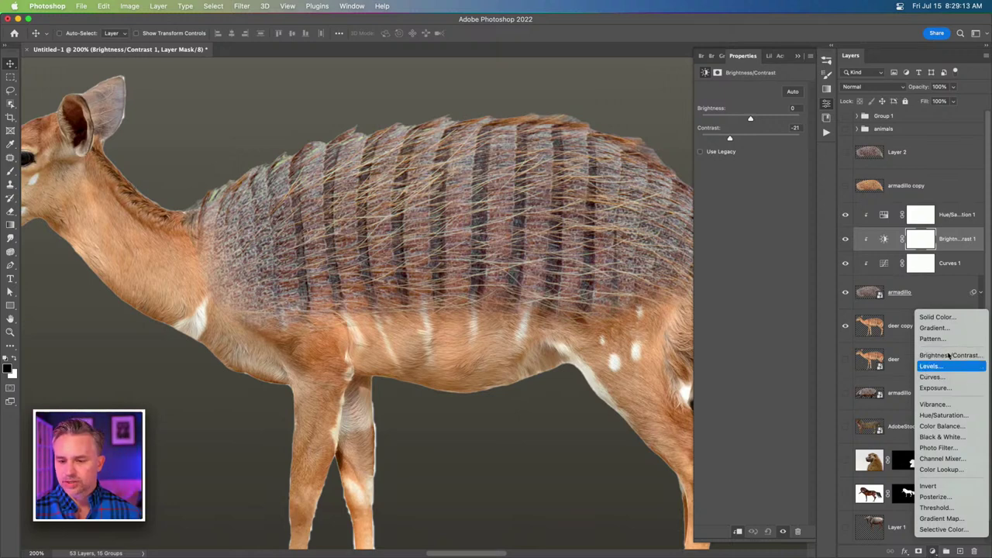
{"action": "left_click", "coordinate": [961, 366]}
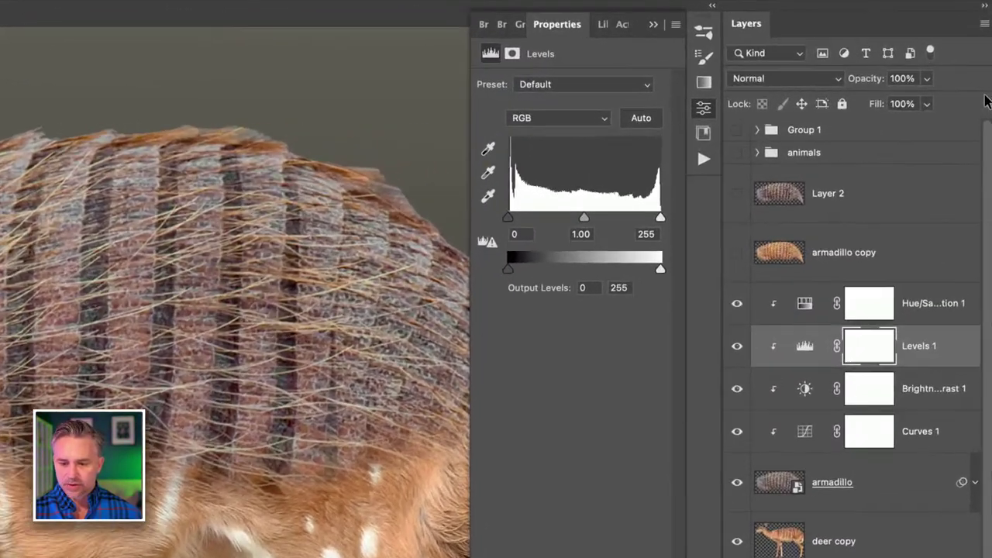
{"action": "mouse_move", "coordinate": [509, 220]}
{"action": "left_mouse_down"}
{"action": "mouse_move", "coordinate": [547, 217]}
{"action": "mouse_move", "coordinate": [474, 222]}
{"action": "mouse_move", "coordinate": [516, 221]}
{"action": "left_mouse_up"}
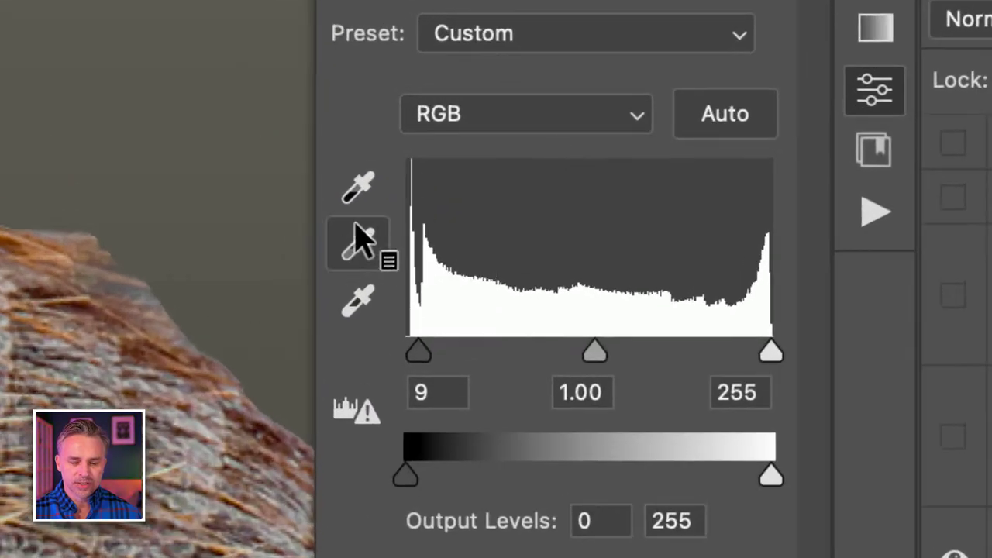
{"action": "mouse_move", "coordinate": [411, 352]}
{"action": "left_mouse_down"}
{"action": "mouse_move", "coordinate": [470, 365]}
{"action": "mouse_move", "coordinate": [406, 361]}
{"action": "mouse_move", "coordinate": [436, 358]}
{"action": "mouse_move", "coordinate": [420, 356]}
{"action": "left_mouse_up"}
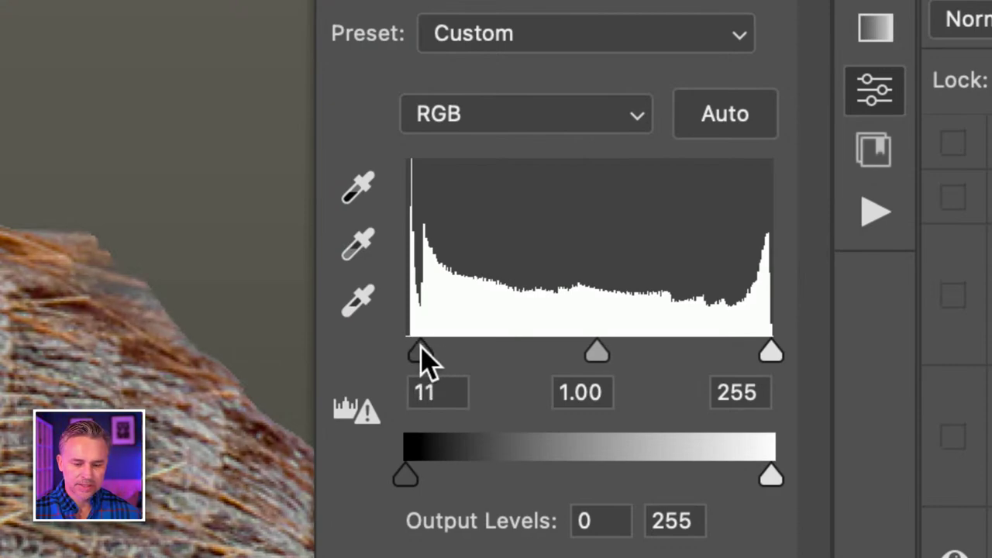
{"action": "left_click_drag", "start_coordinate": [757, 341], "coordinate": [749, 341]}
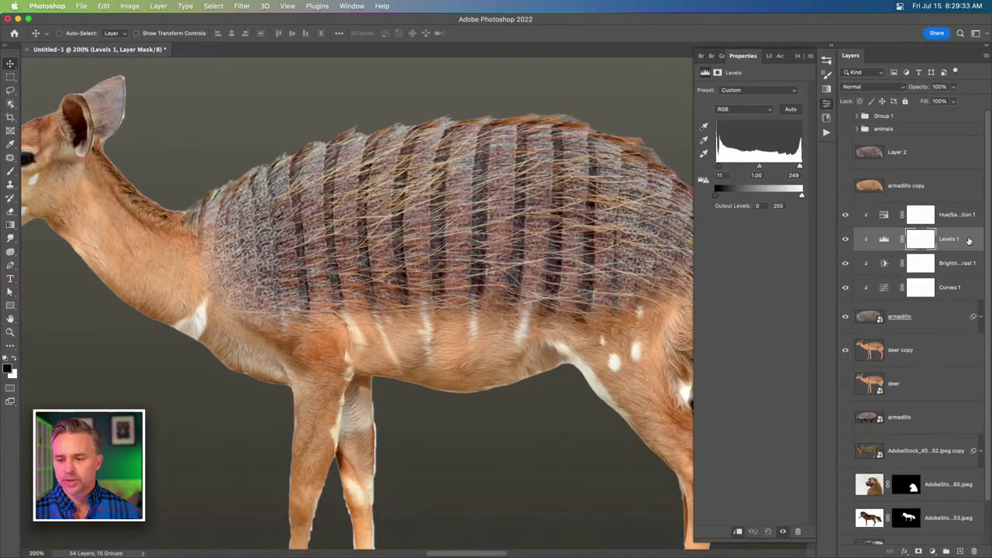
Step: Target the Levels settings, pan across the deer's body and legs, and reopen the adjustment list
{"action": "left_click", "coordinate": [968, 240]}
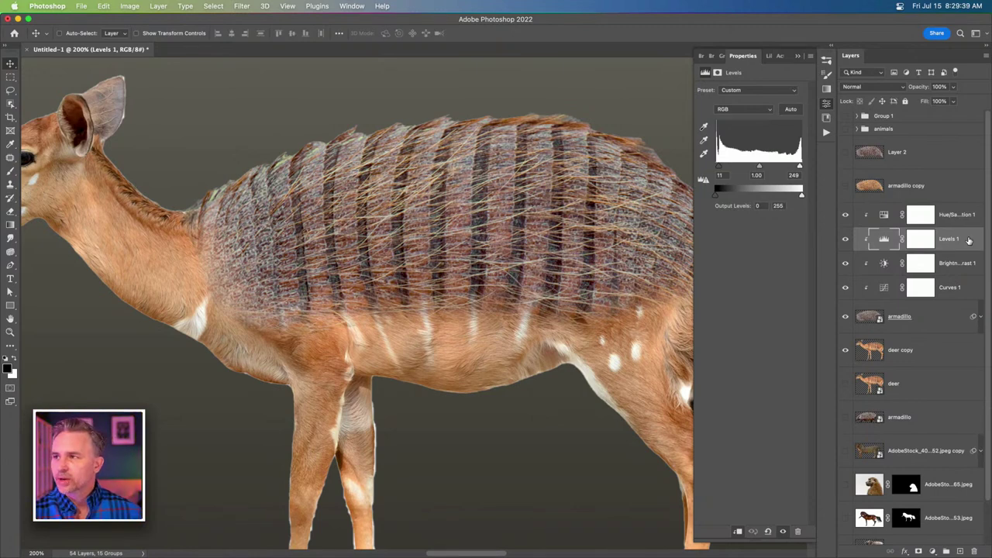
{"action": "left_click_drag", "start_coordinate": [481, 153], "coordinate": [436, 170]}
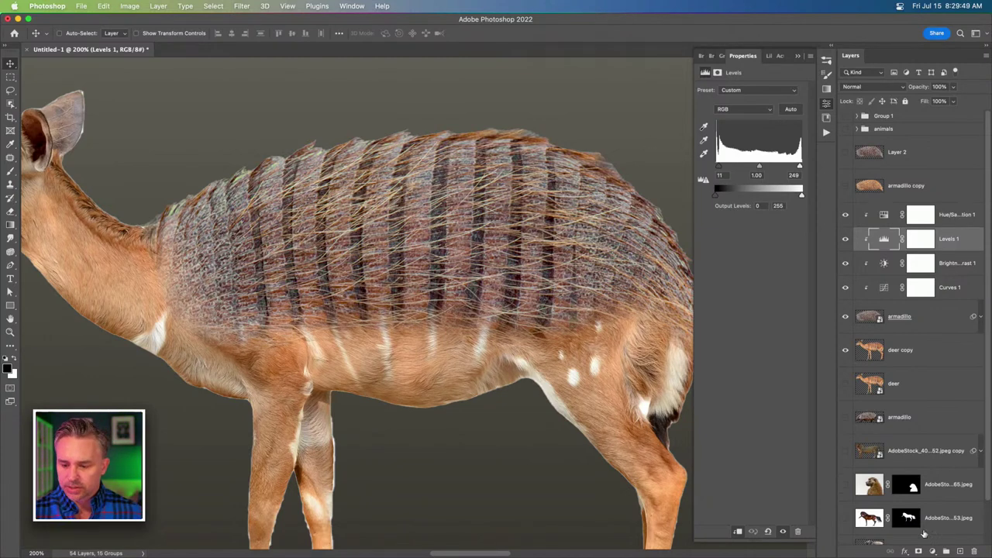
{"action": "left_click_drag", "start_coordinate": [242, 258], "coordinate": [293, 172]}
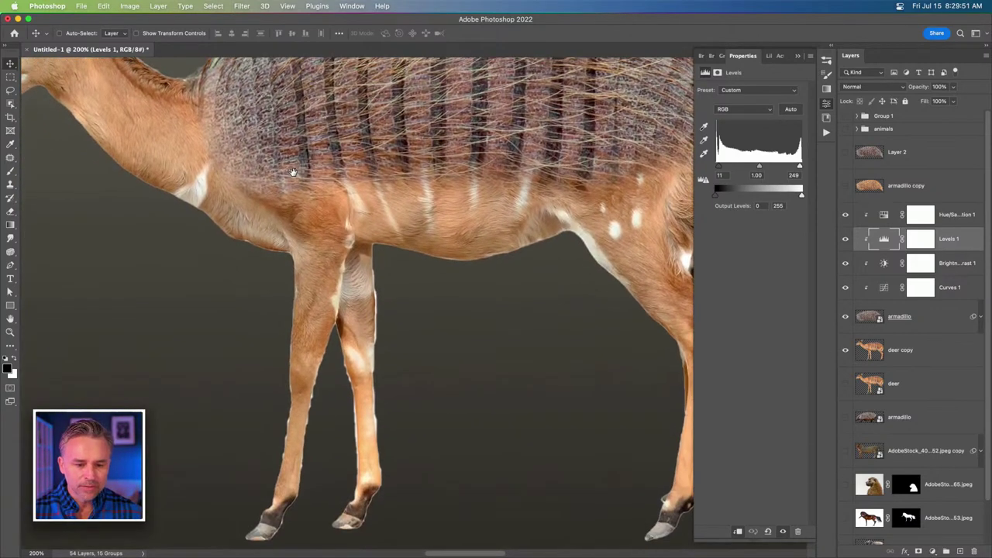
{"action": "left_click_drag", "start_coordinate": [391, 380], "coordinate": [422, 310]}
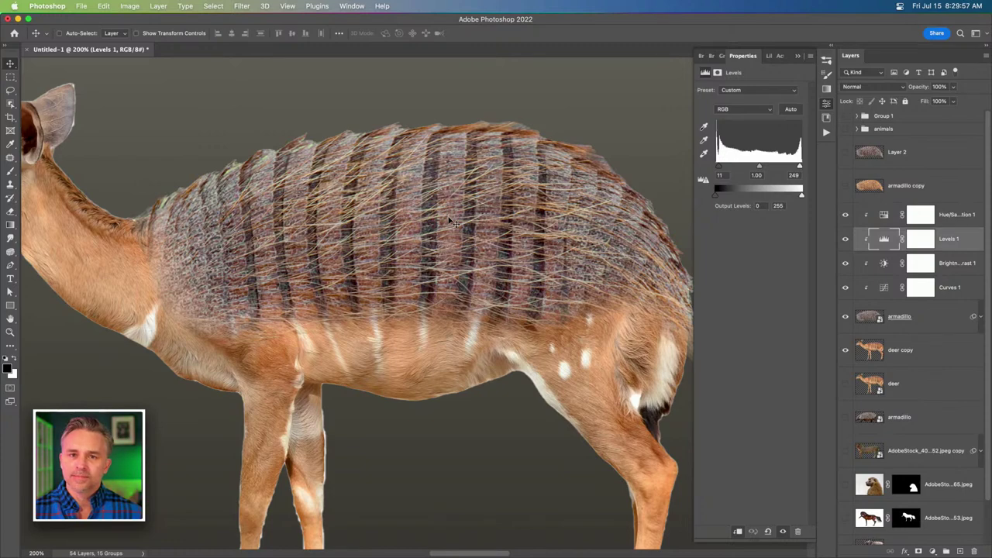
{"action": "left_click", "coordinate": [932, 550]}
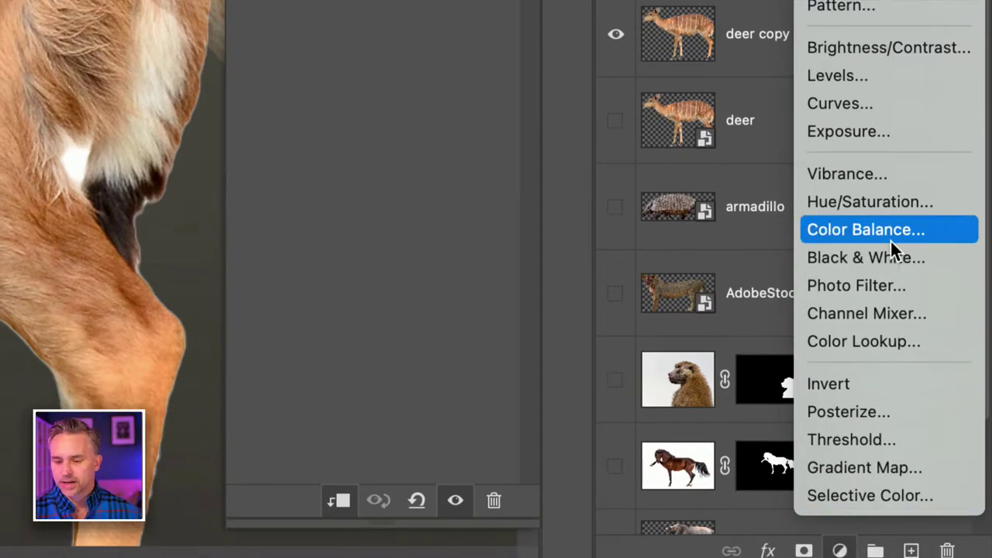
Step: Add a Warming Filter (85) Photo Filter, compare its visibility, and set density to 34%
{"action": "left_click", "coordinate": [899, 291]}
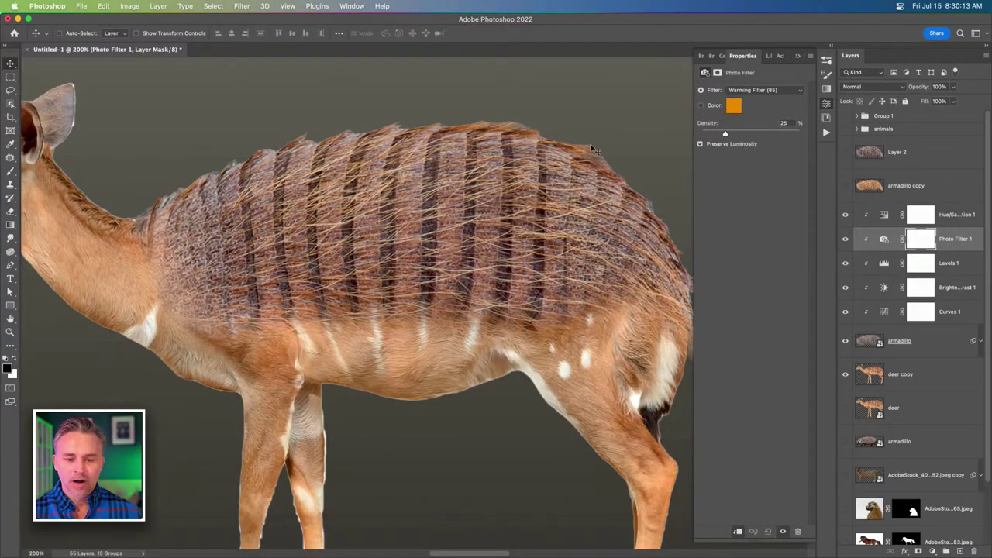
{"action": "left_click", "coordinate": [845, 240]}
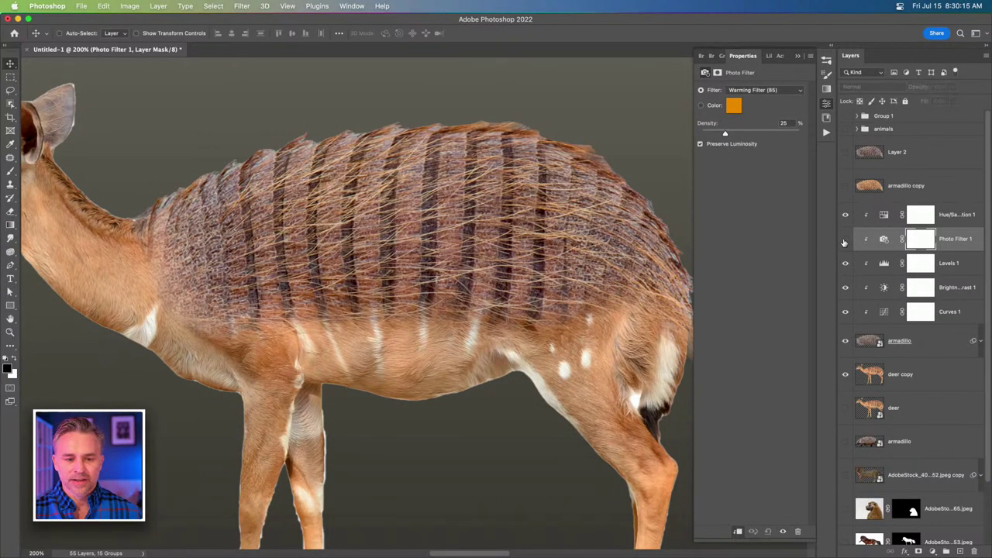
{"action": "left_click", "coordinate": [845, 239]}
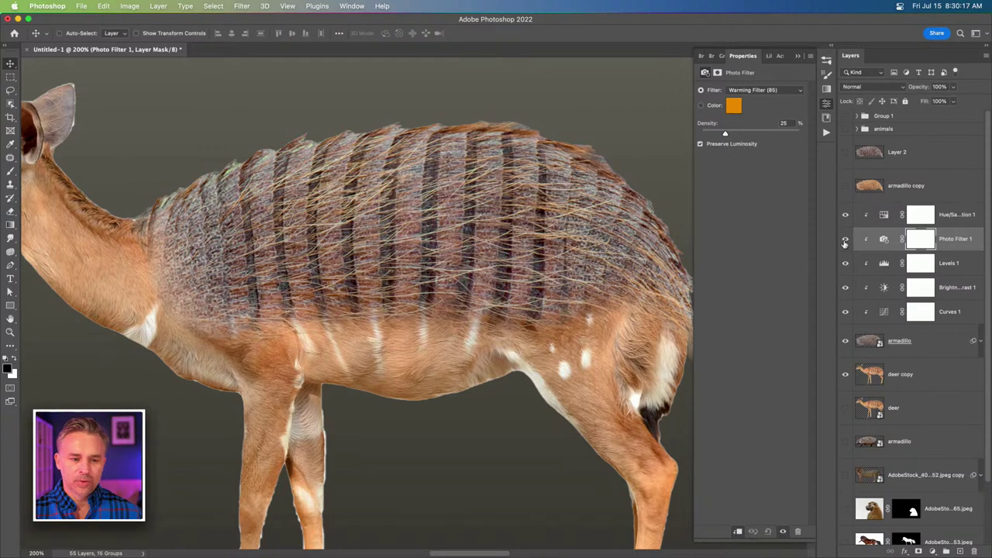
{"action": "mouse_move", "coordinate": [725, 134]}
{"action": "left_mouse_down"}
{"action": "mouse_move", "coordinate": [762, 134]}
{"action": "mouse_move", "coordinate": [746, 135]}
{"action": "left_mouse_up"}
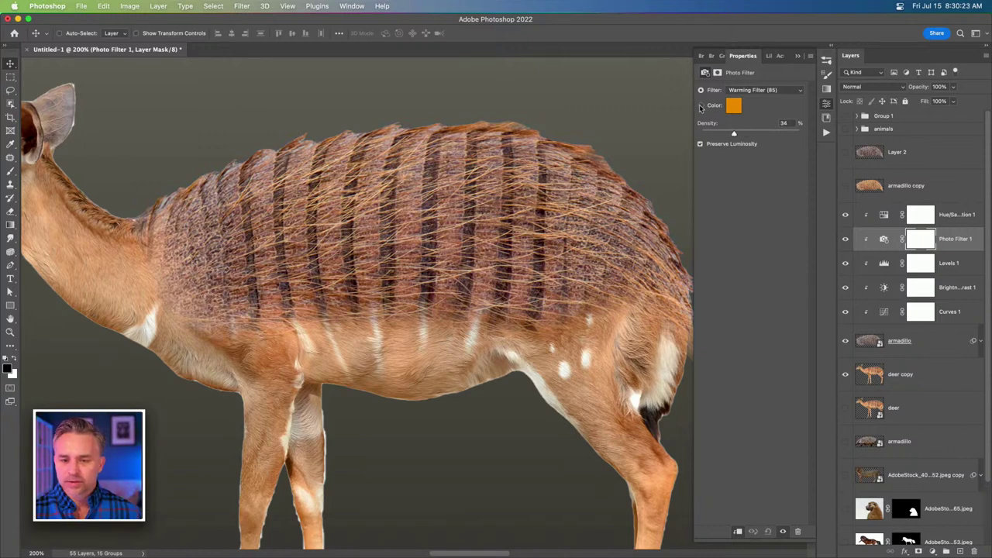
Step: Try a custom white ffffff filter colour, cancel it to keep the orange warming
{"action": "left_click", "coordinate": [700, 106]}
{"action": "left_click", "coordinate": [733, 105]}
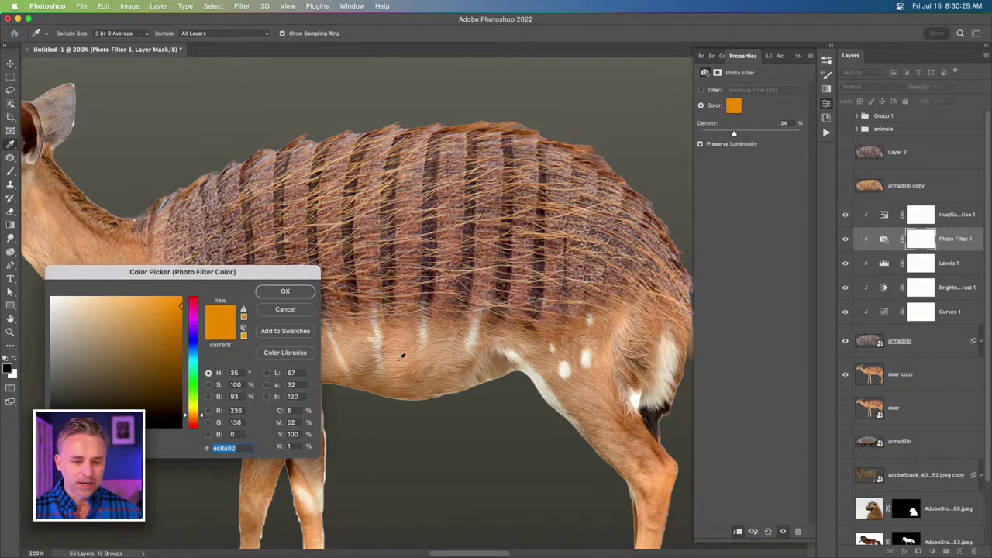
{"action": "type", "text": "ffffff"}
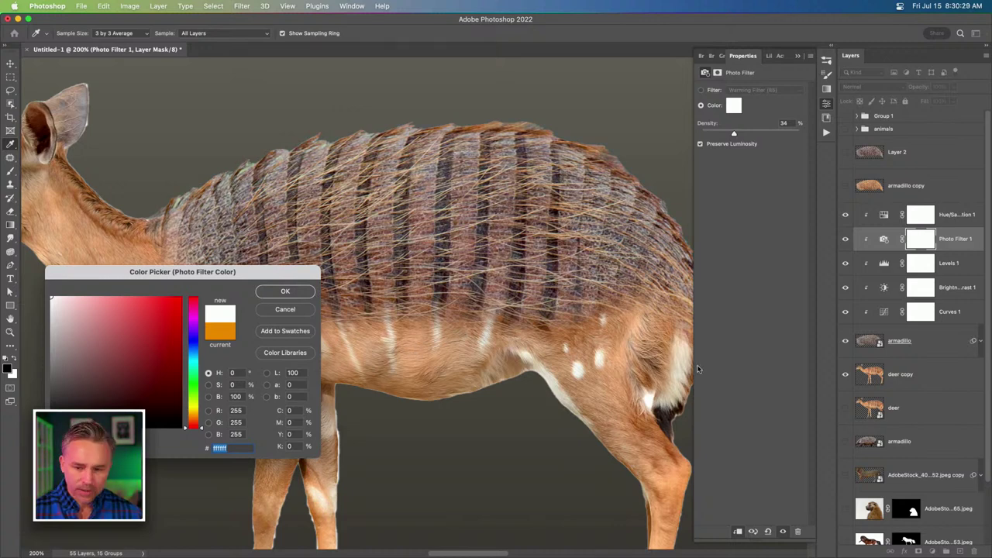
{"action": "left_click", "coordinate": [277, 310]}
{"action": "left_click", "coordinate": [882, 240]}
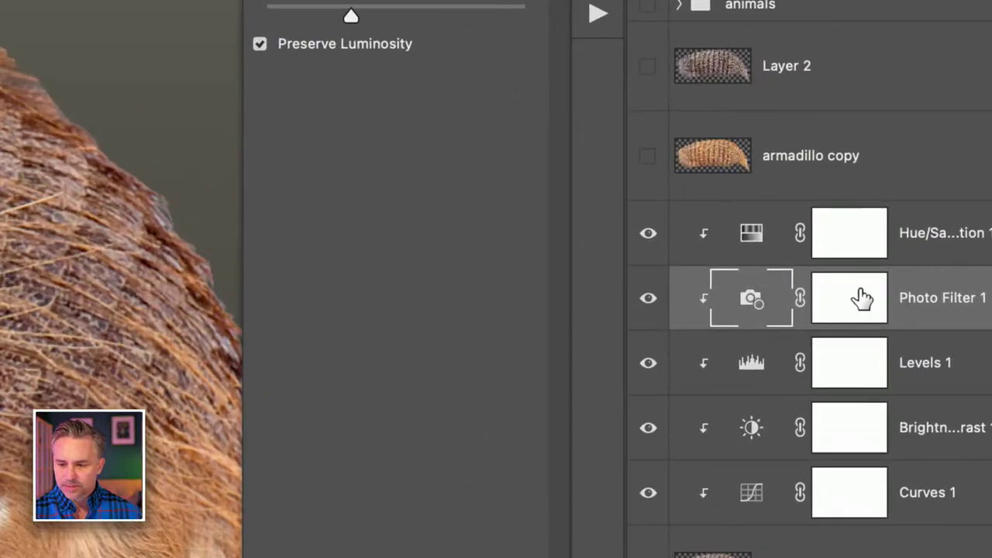
Step: Select the Photo Filter layer and bring up its adjustment settings
{"action": "left_click", "coordinate": [922, 240]}
{"action": "left_click", "coordinate": [756, 300]}
{"action": "left_click", "coordinate": [848, 306]}
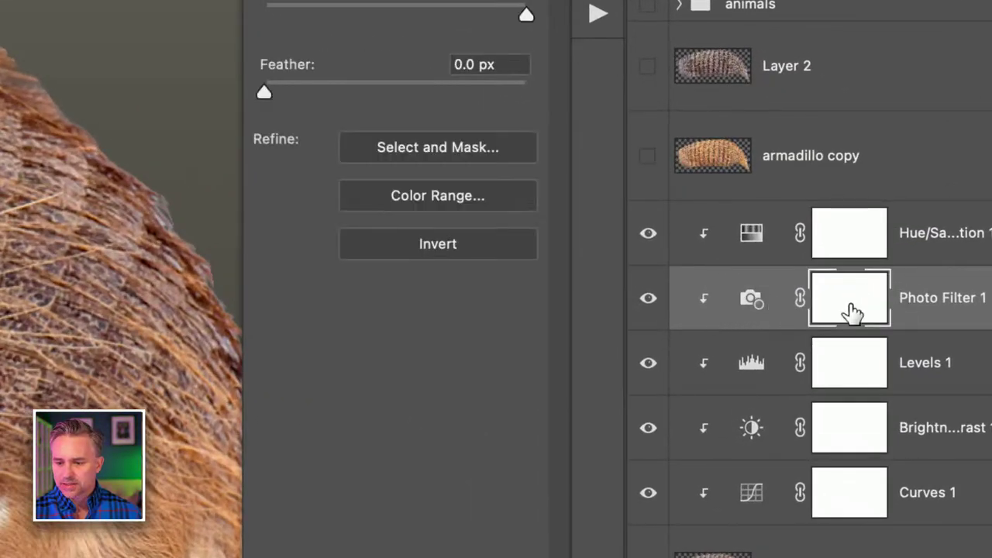
{"action": "left_click", "coordinate": [749, 305]}
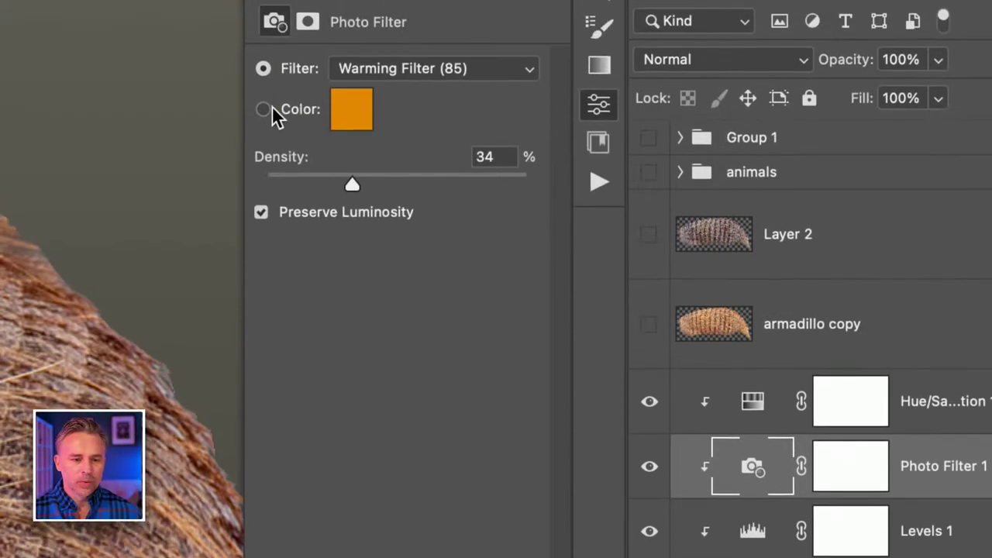
Step: Sample tan colours from the deer for a custom filter colour, then cancel to keep orange
{"action": "left_click", "coordinate": [701, 106]}
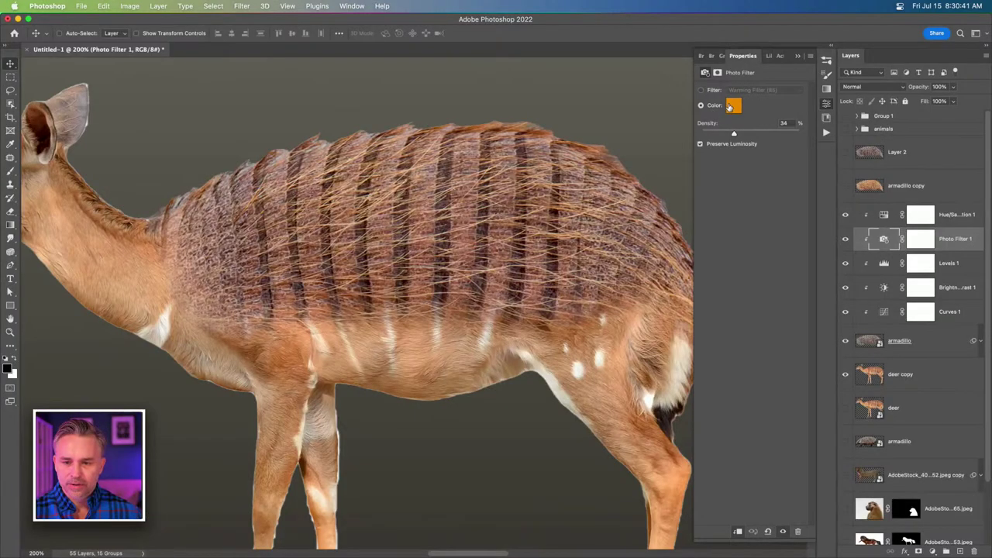
{"action": "left_click", "coordinate": [732, 106]}
{"action": "left_click", "coordinate": [432, 353]}
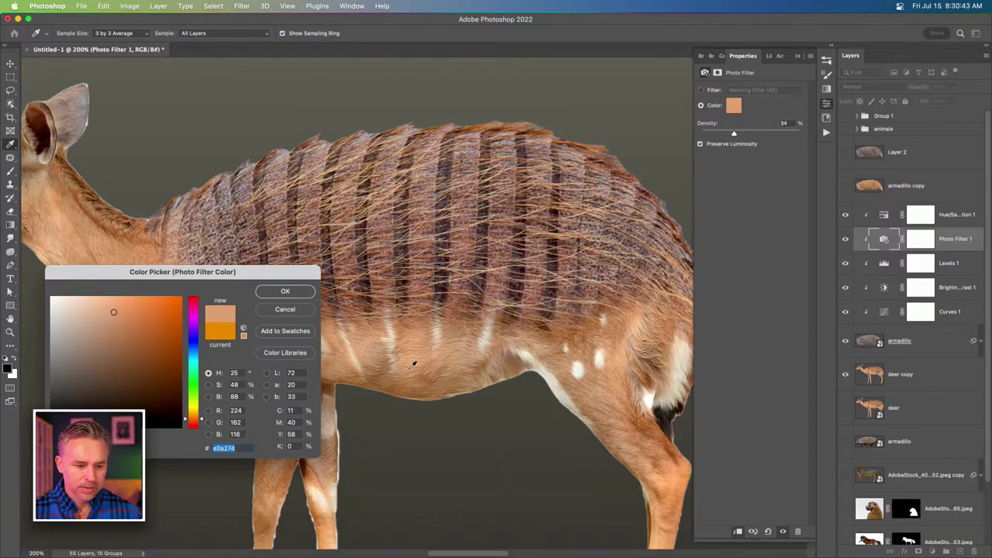
{"action": "left_click", "coordinate": [186, 240]}
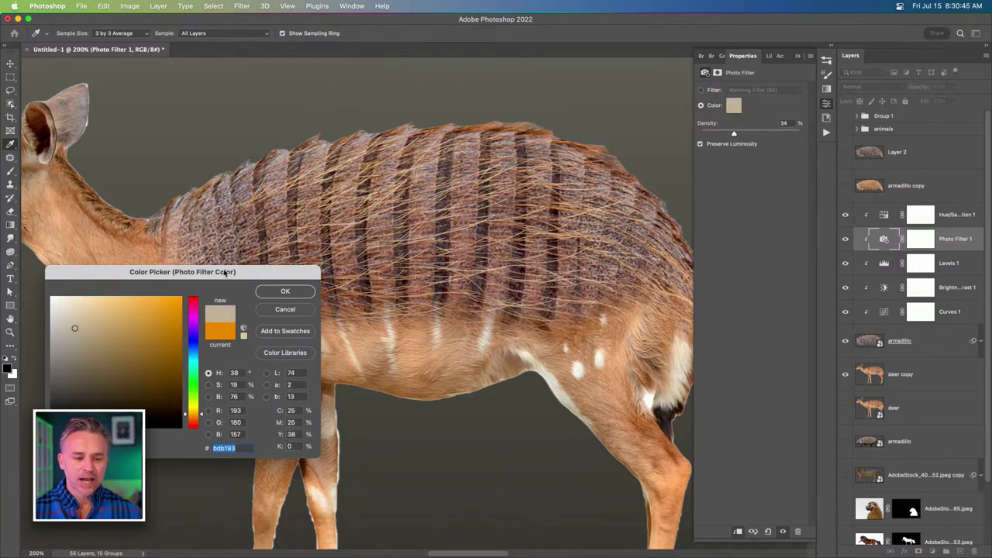
{"action": "left_click_drag", "start_coordinate": [230, 267], "coordinate": [547, 187]}
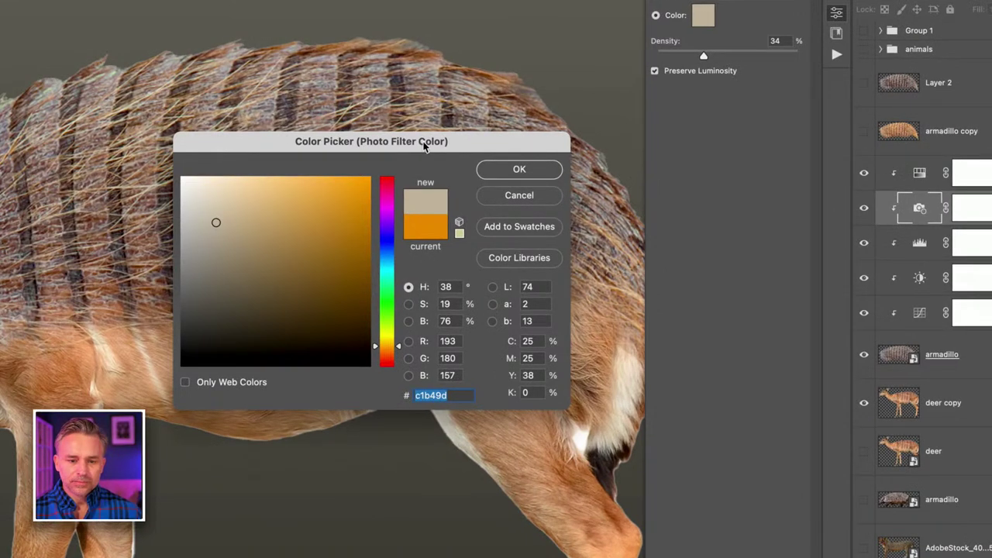
{"action": "left_click_drag", "start_coordinate": [421, 147], "coordinate": [480, 111]}
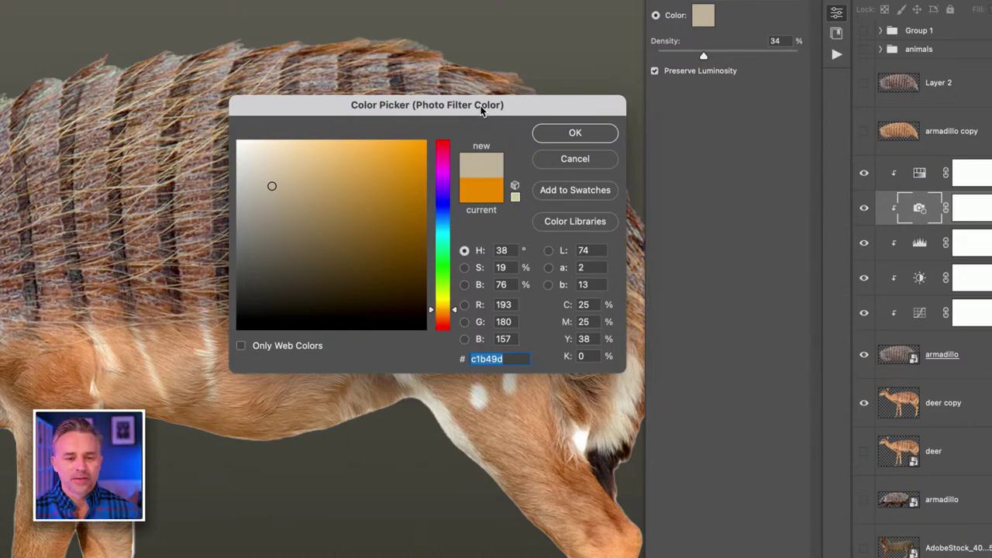
{"action": "left_click_drag", "start_coordinate": [480, 111], "coordinate": [516, 94]}
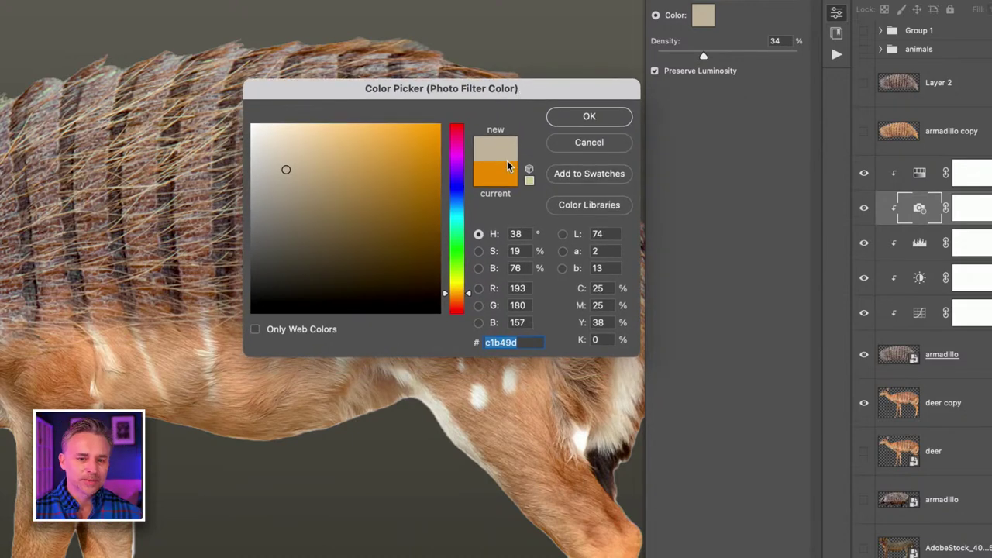
{"action": "left_click", "coordinate": [595, 144]}
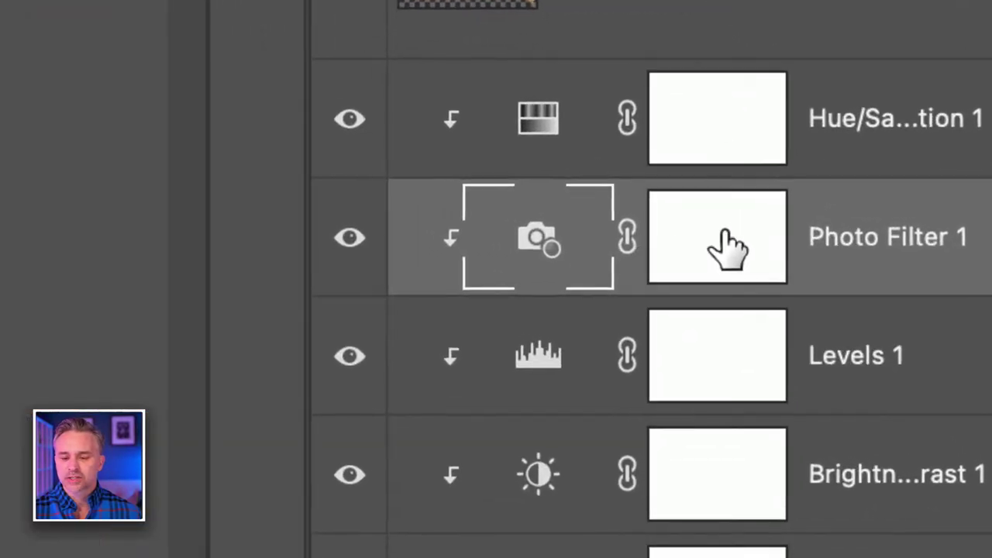
Step: Switch between Photo Filter and Hue/Saturation masks, ending on the Photo Filter settings
{"action": "left_click", "coordinate": [721, 242]}
{"action": "left_click", "coordinate": [540, 255]}
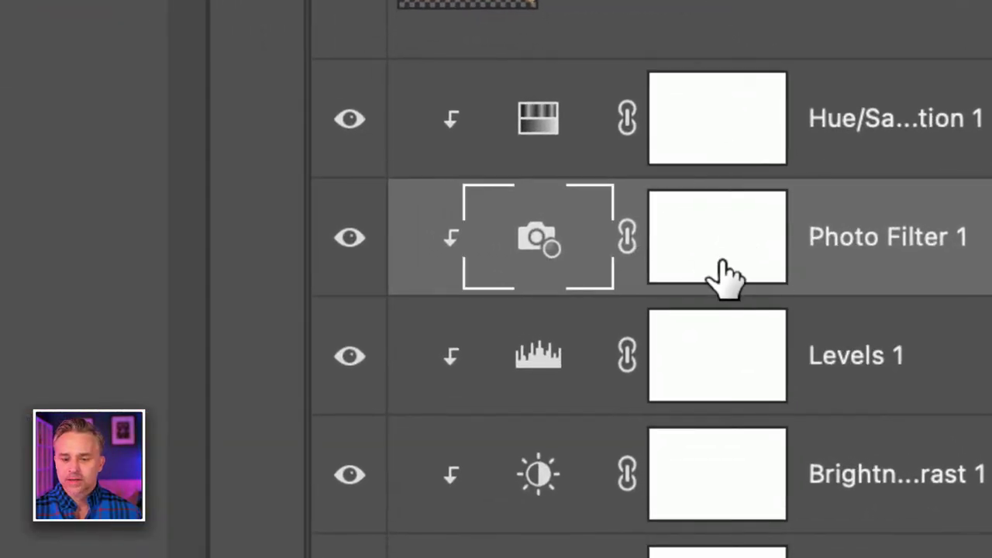
{"action": "left_click", "coordinate": [693, 259]}
{"action": "left_click", "coordinate": [713, 128]}
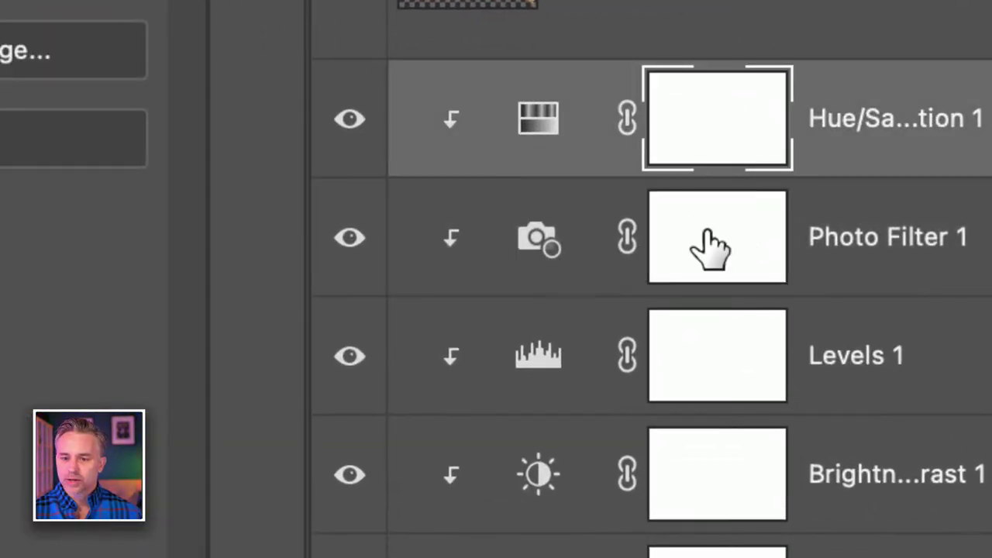
{"action": "left_click", "coordinate": [708, 243]}
{"action": "left_click", "coordinate": [704, 137]}
{"action": "left_click", "coordinate": [705, 236]}
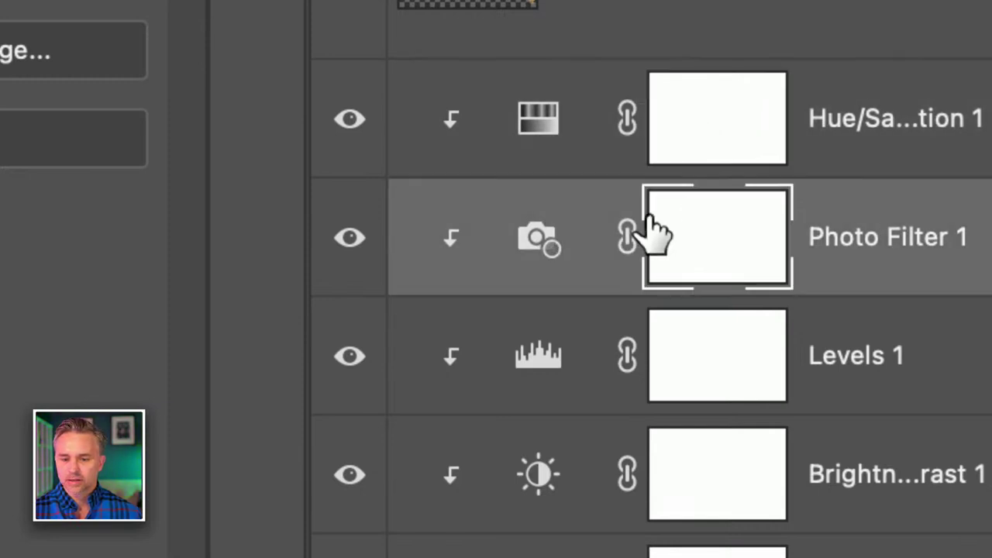
{"action": "left_click", "coordinate": [529, 250]}
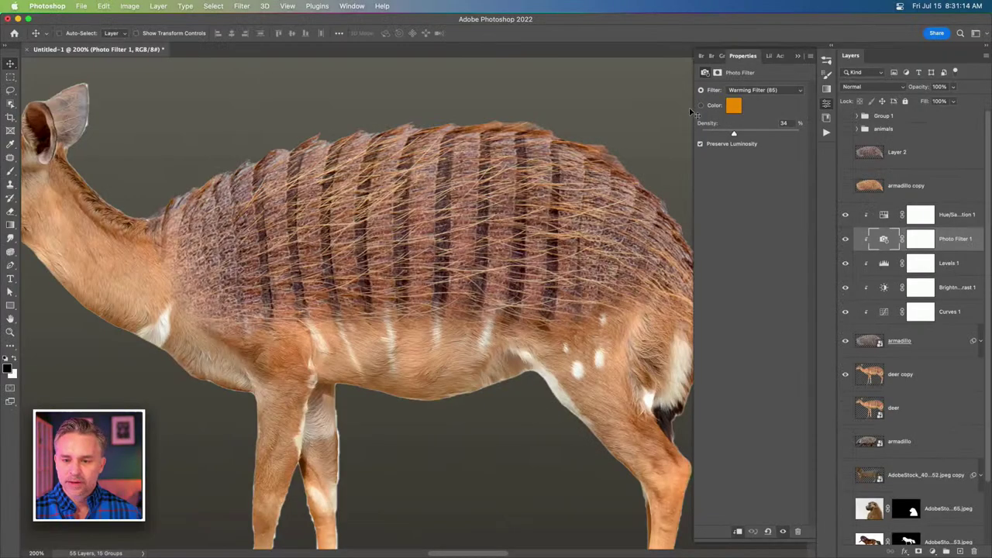
Step: Sample the deer in the Photo Filter Color Picker and settle on orange e18c46
{"action": "left_click", "coordinate": [700, 106]}
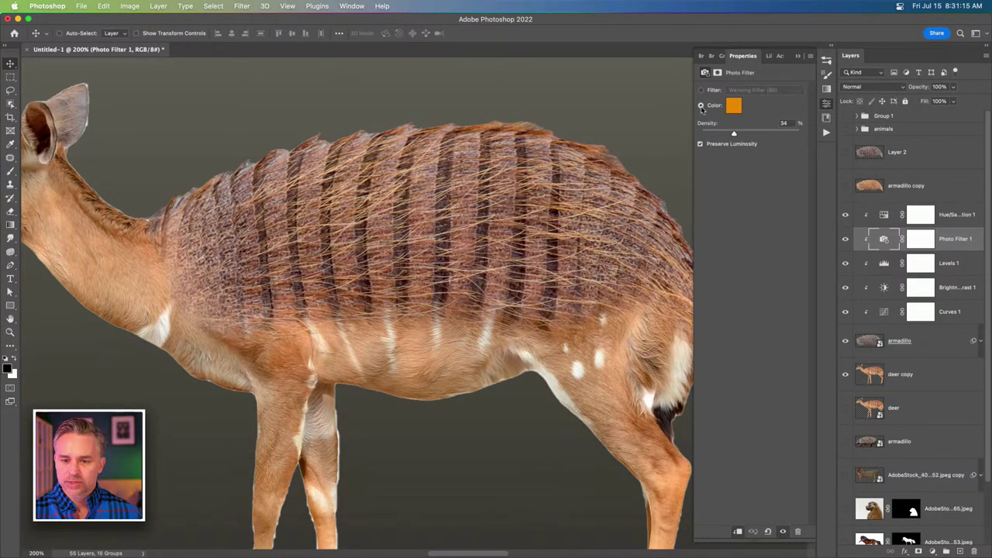
{"action": "left_click", "coordinate": [733, 108]}
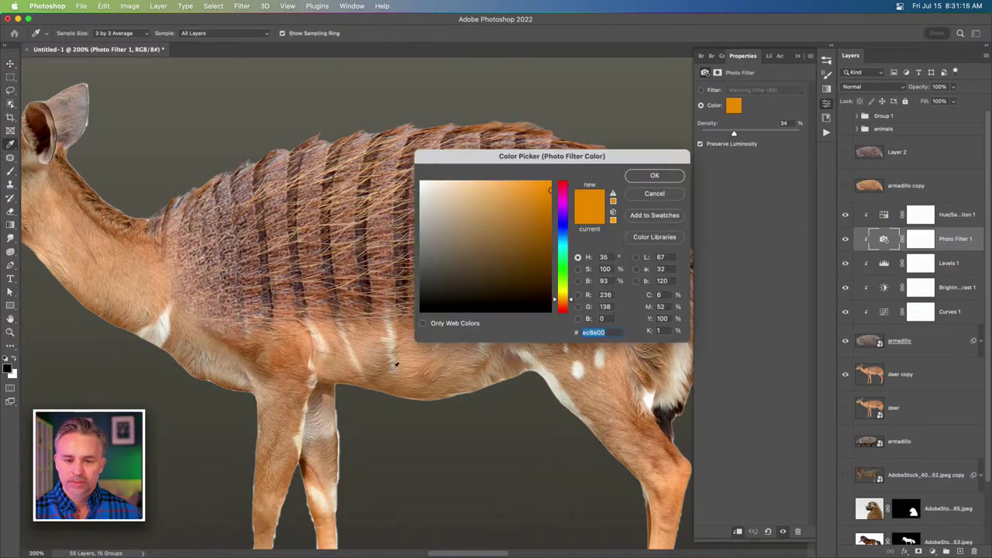
{"action": "left_click", "coordinate": [102, 273]}
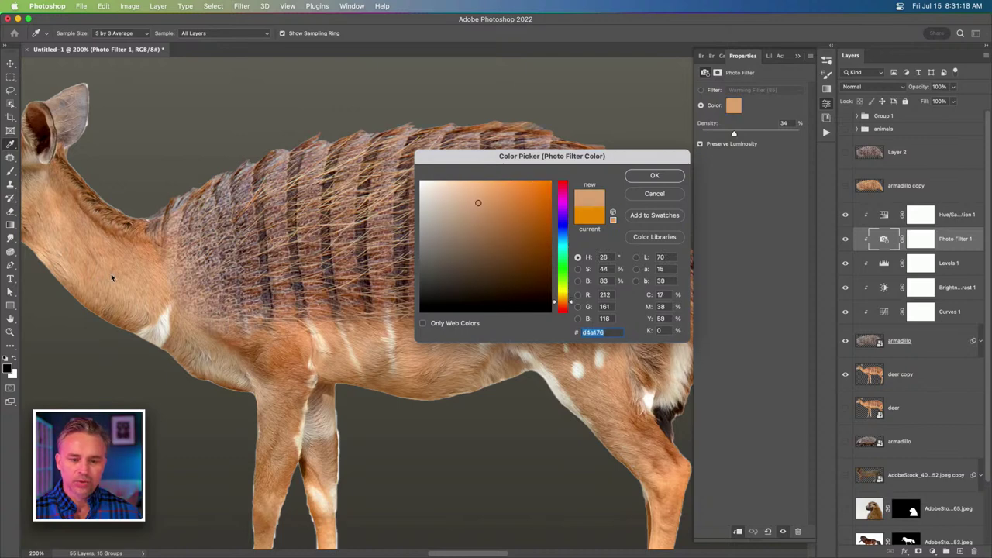
{"action": "left_click", "coordinate": [420, 356]}
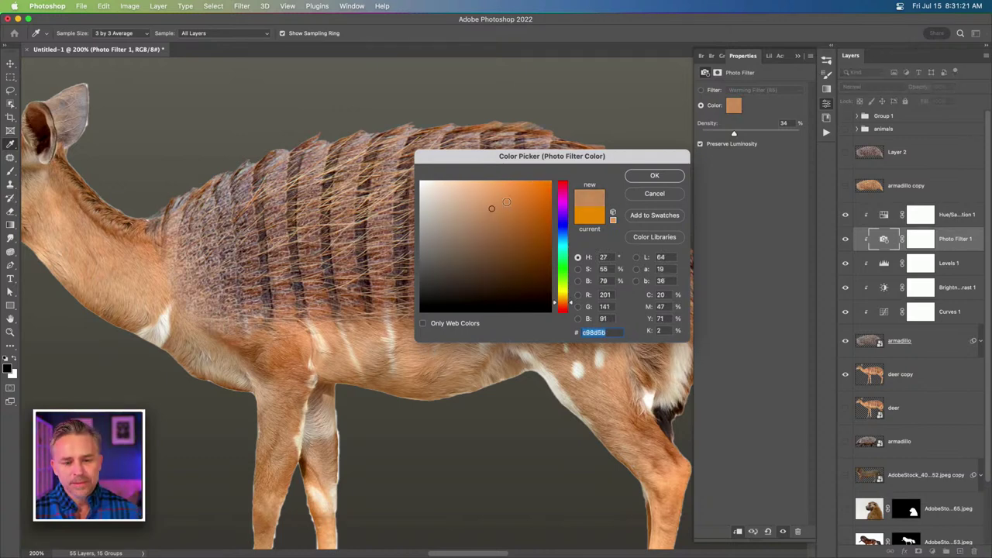
{"action": "left_click_drag", "start_coordinate": [506, 200], "coordinate": [590, 167]}
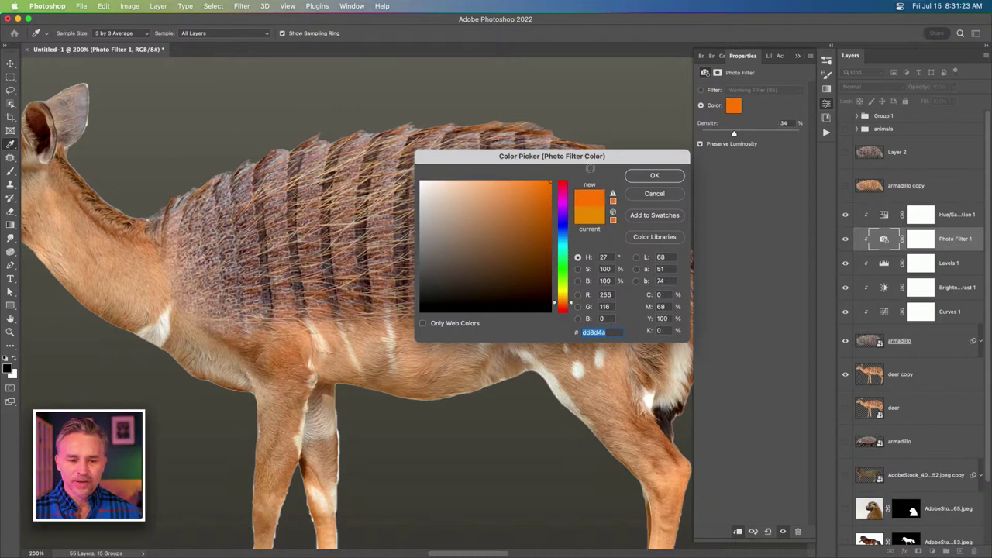
{"action": "left_click", "coordinate": [527, 193]}
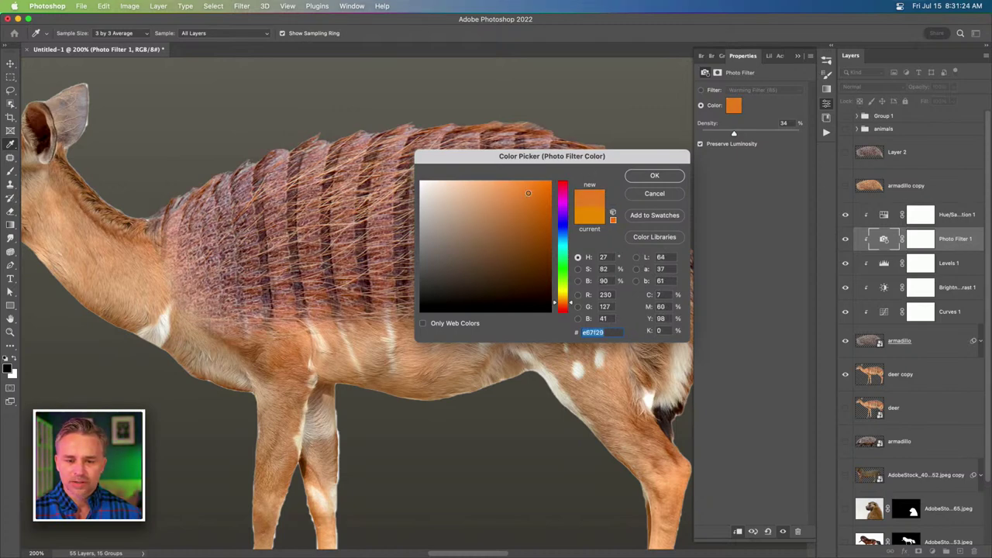
{"action": "left_click", "coordinate": [510, 195]}
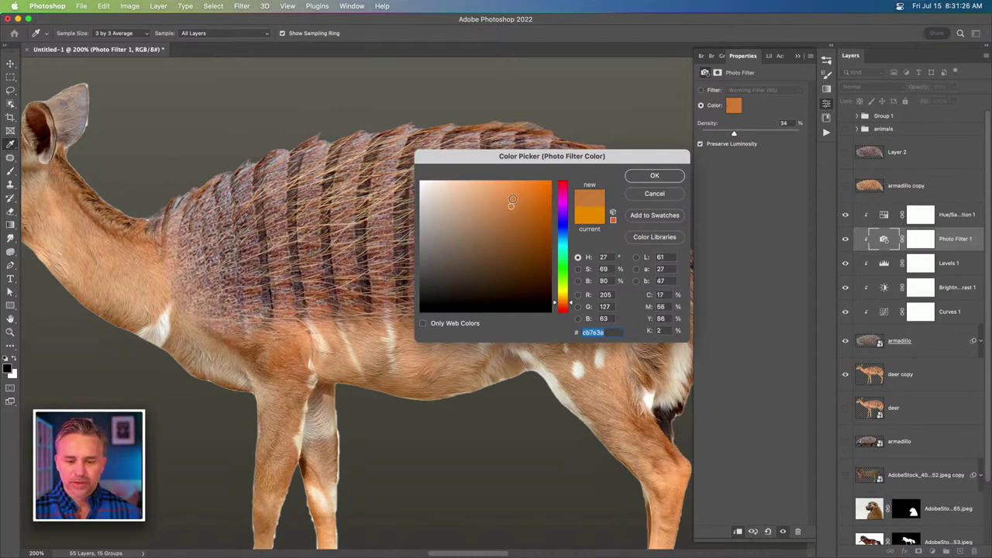
Step: Apply the orange, set Photo Filter density to 50%, and hide Levels 1 to compare
{"action": "left_click", "coordinate": [652, 177]}
{"action": "left_click_drag", "start_coordinate": [773, 135], "coordinate": [749, 135]}
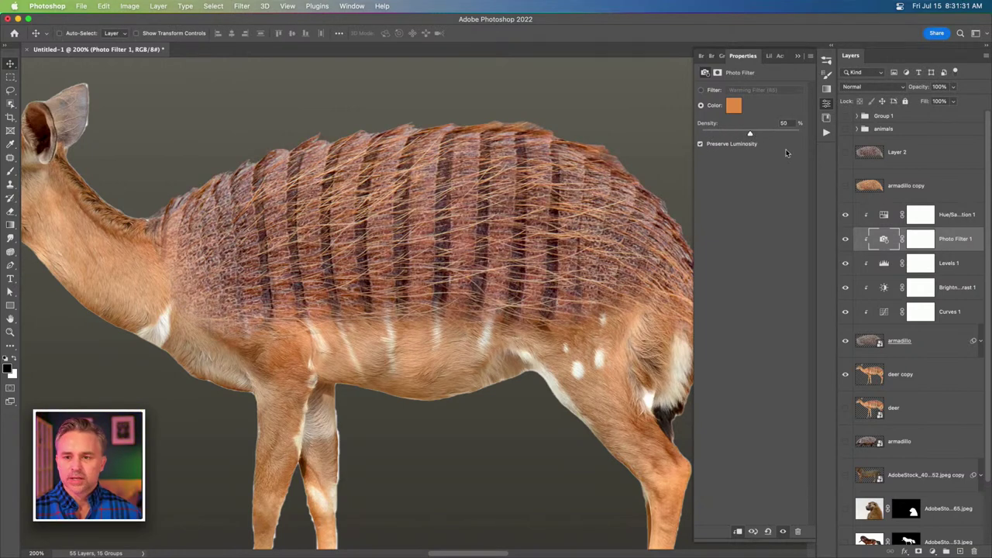
{"action": "left_click", "coordinate": [845, 264]}
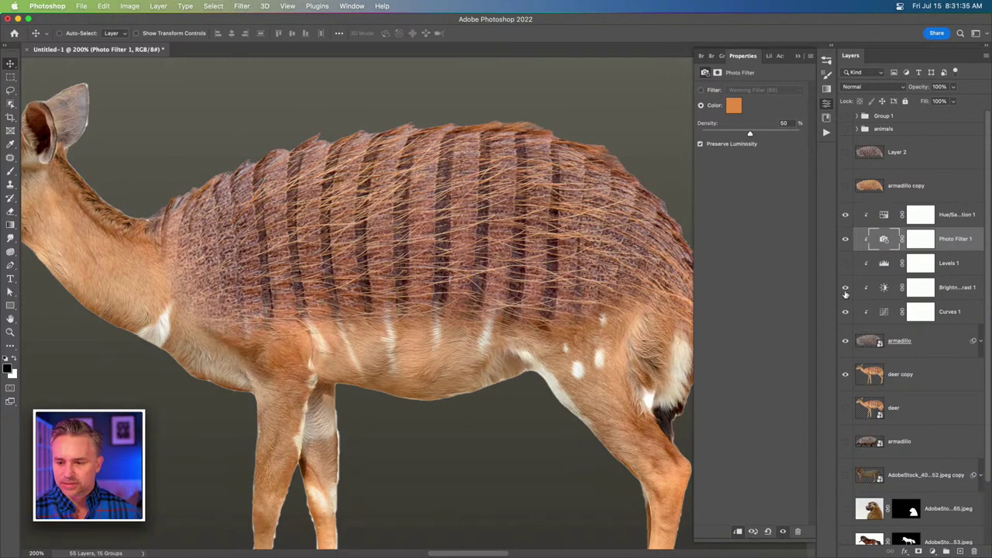
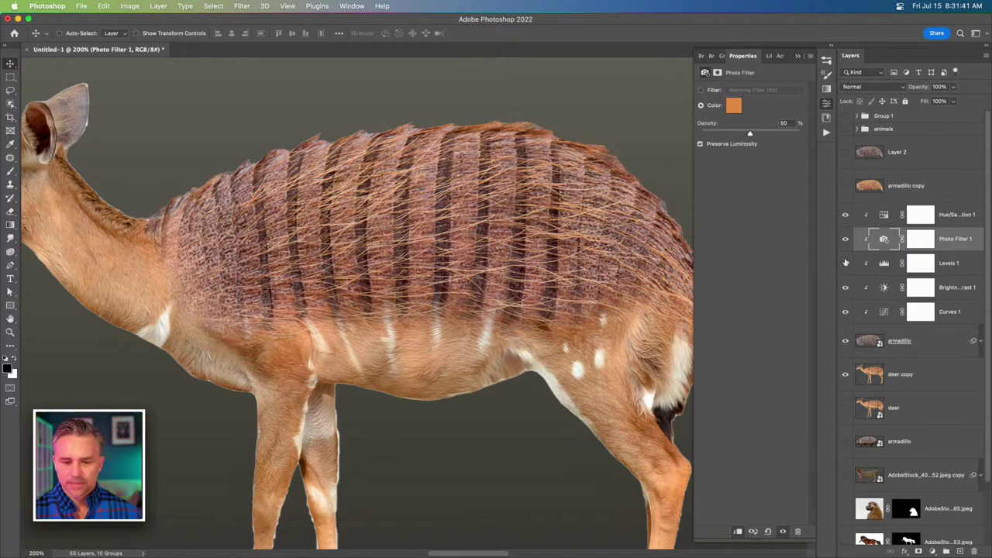
Step: Delete the Brightness/Contrast and Curves adjustments, zoom out, then undo the deletion
{"action": "left_click", "coordinate": [949, 292]}
{"action": "left_click", "coordinate": [950, 311], "text": "shift"}
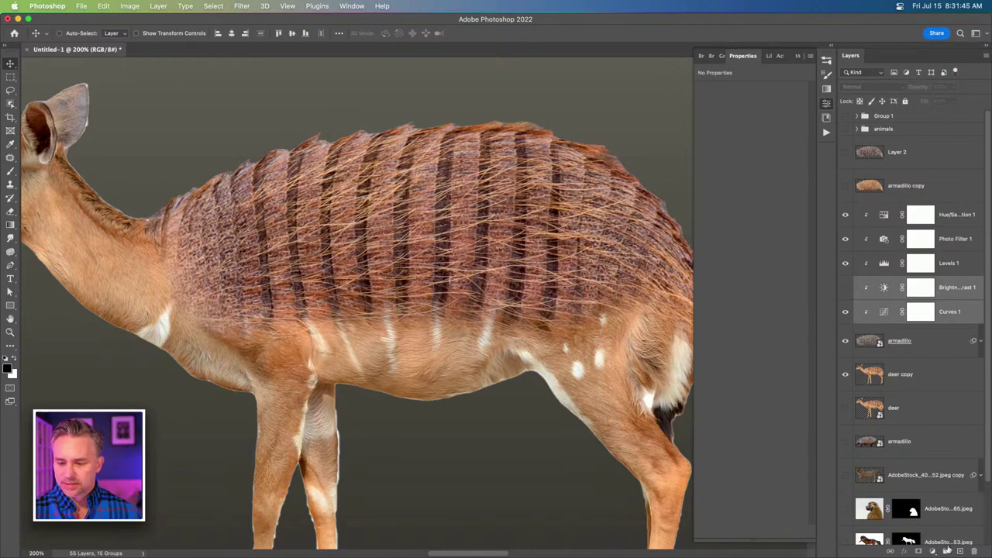
{"action": "left_click", "coordinate": [974, 551]}
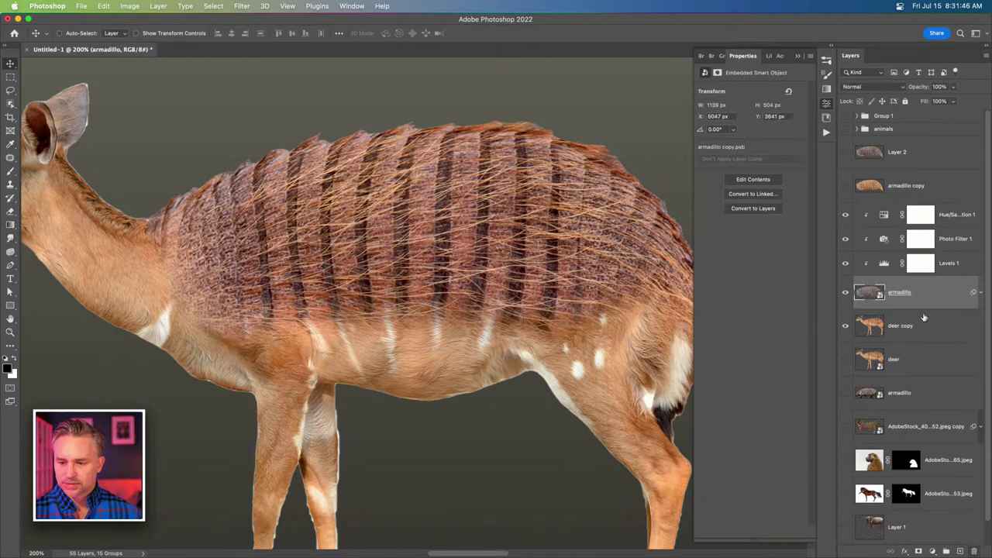
{"action": "left_click", "coordinate": [651, 192]}
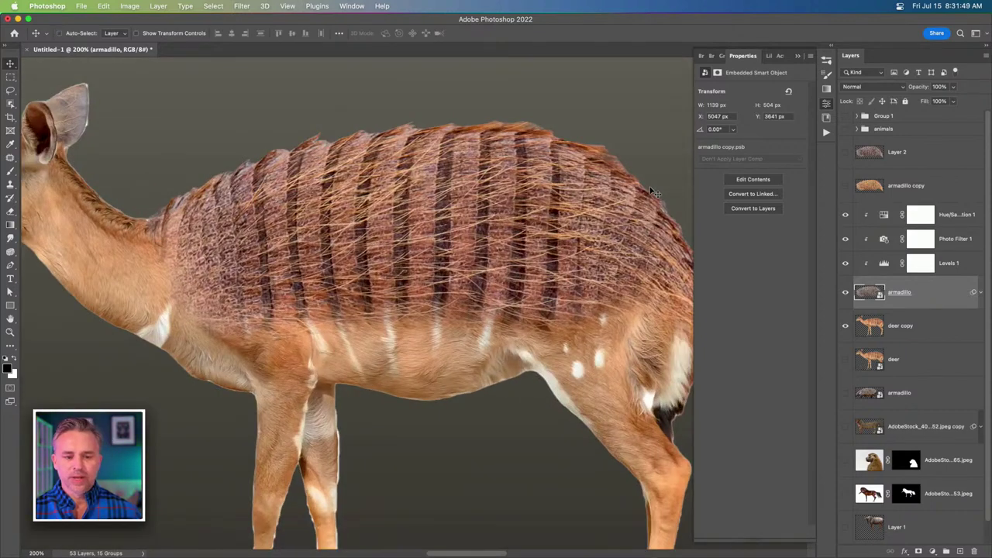
{"action": "key", "text": "super+minus"}
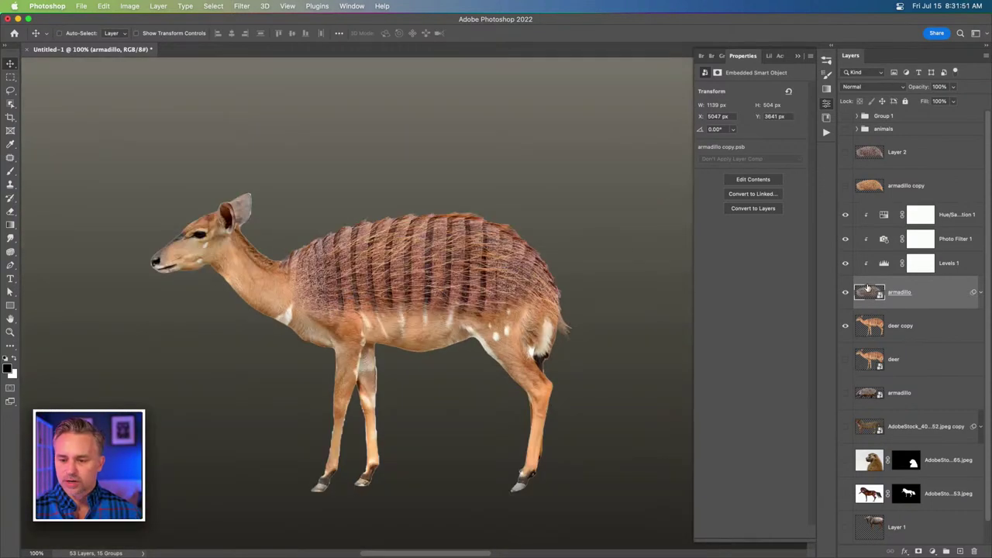
{"action": "key", "text": "super+z"}
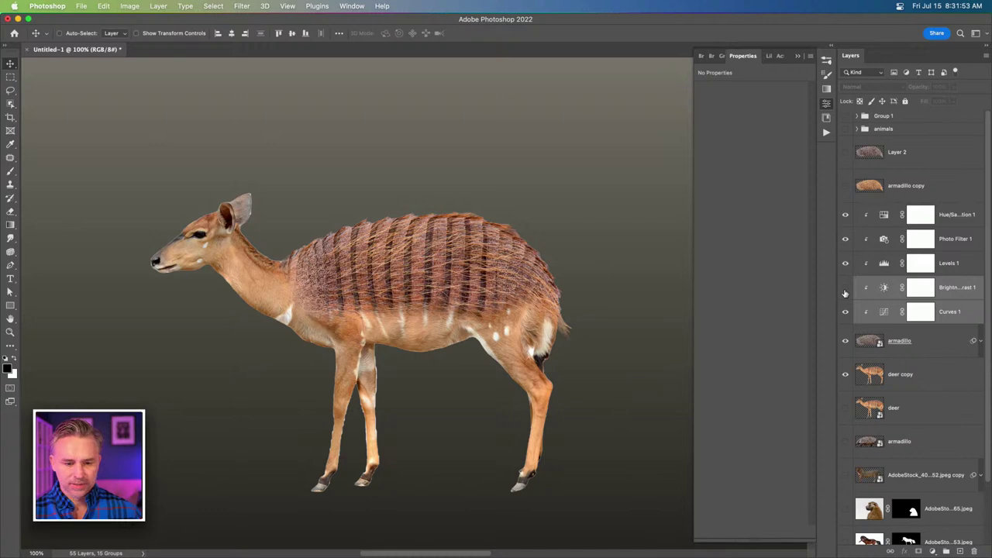
Step: Set Brightness/Contrast brightness to 9 and Levels black point 14, midtones 1.16
{"action": "left_click", "coordinate": [883, 288]}
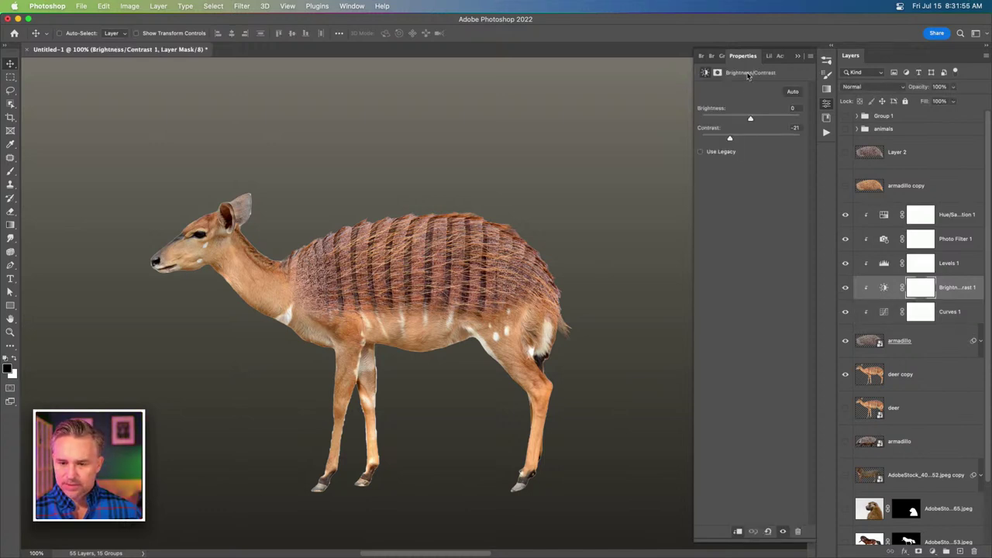
{"action": "left_click_drag", "start_coordinate": [757, 119], "coordinate": [759, 120]}
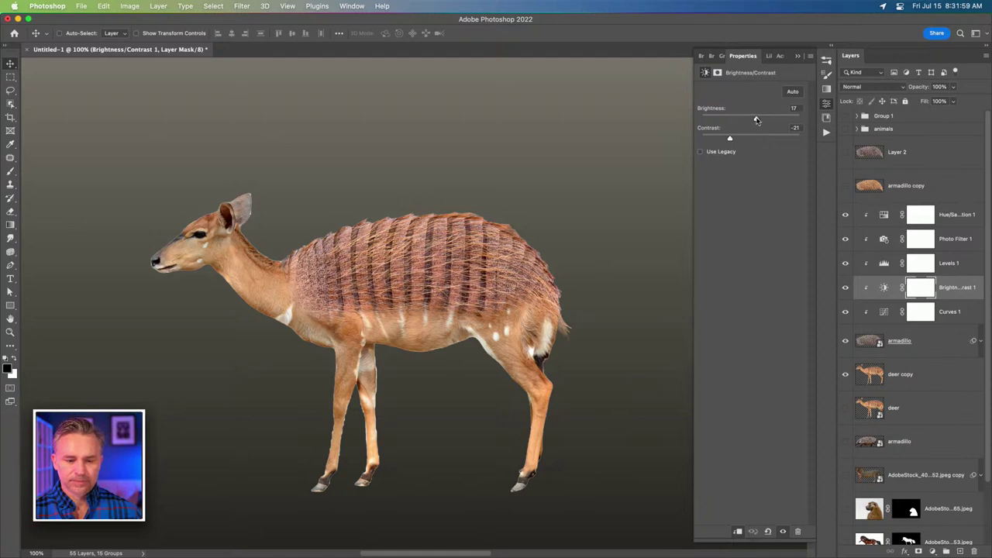
{"action": "left_click", "coordinate": [882, 265]}
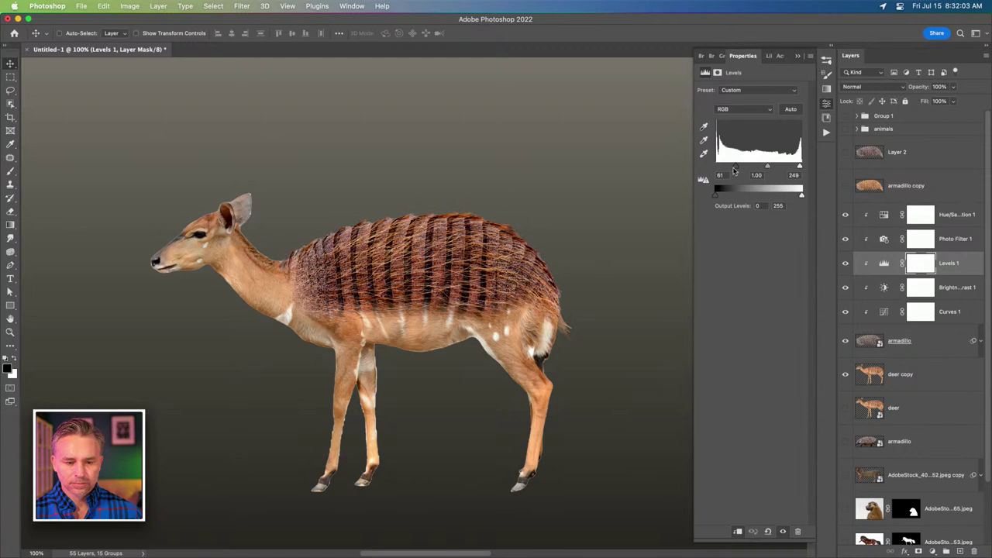
{"action": "left_click_drag", "start_coordinate": [713, 169], "coordinate": [698, 171]}
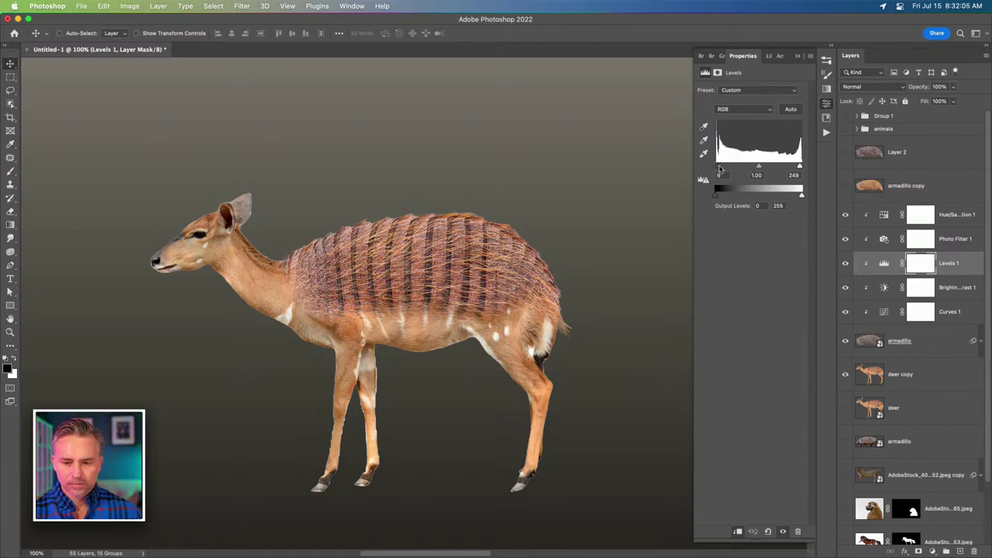
{"action": "left_click_drag", "start_coordinate": [758, 168], "coordinate": [756, 169]}
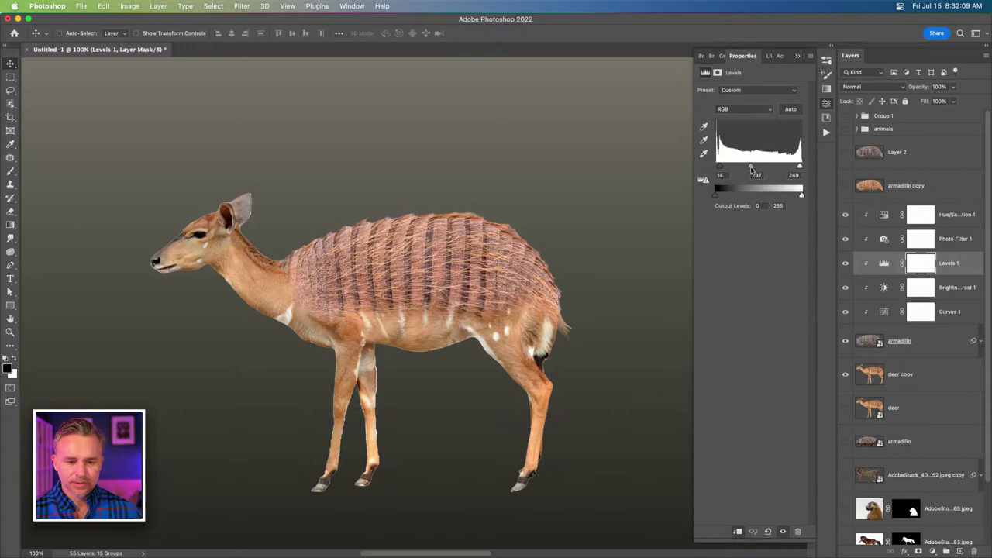
{"action": "left_click_drag", "start_coordinate": [752, 169], "coordinate": [757, 169]}
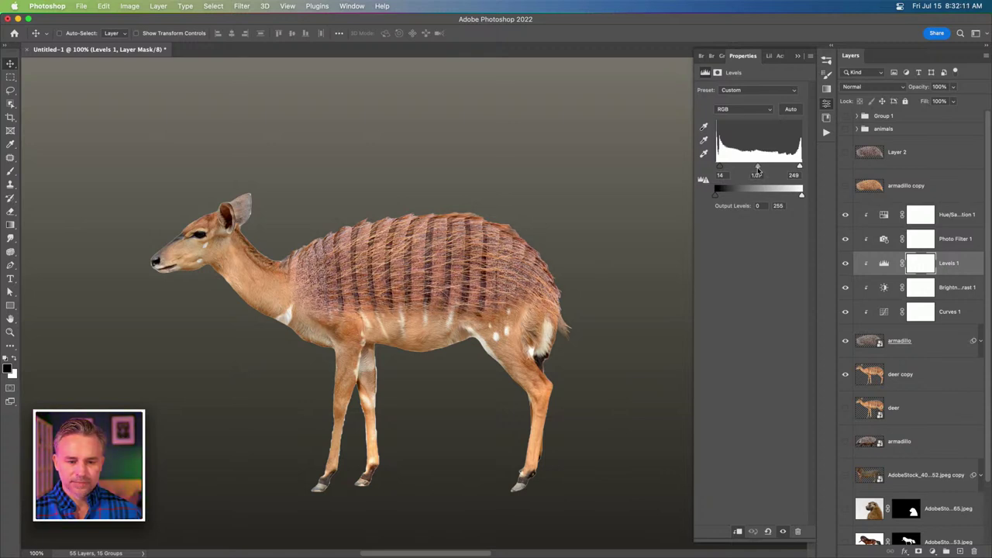
Step: Compare the armadillo and armadillo copy textures, keeping the original armadillo visible and the copy hidden
{"action": "left_click", "coordinate": [883, 289]}
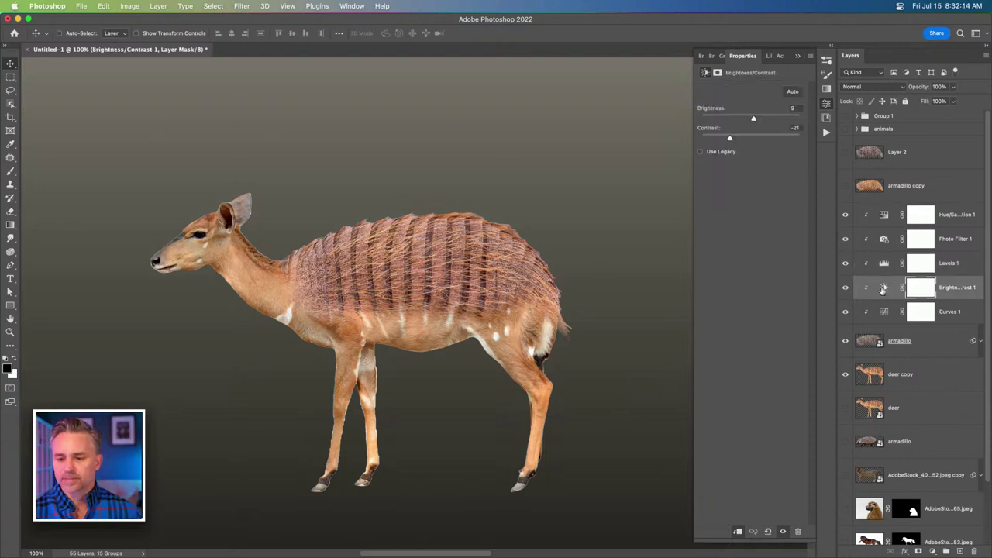
{"action": "left_click", "coordinate": [924, 344]}
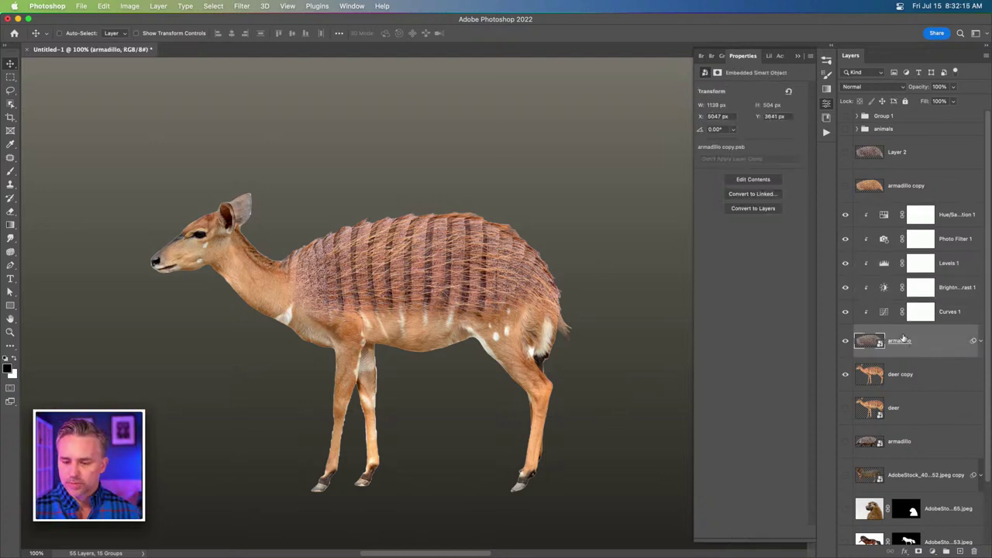
{"action": "left_click", "coordinate": [951, 223]}
{"action": "left_click", "coordinate": [948, 243]}
{"action": "left_click", "coordinate": [951, 265]}
{"action": "left_click", "coordinate": [953, 290]}
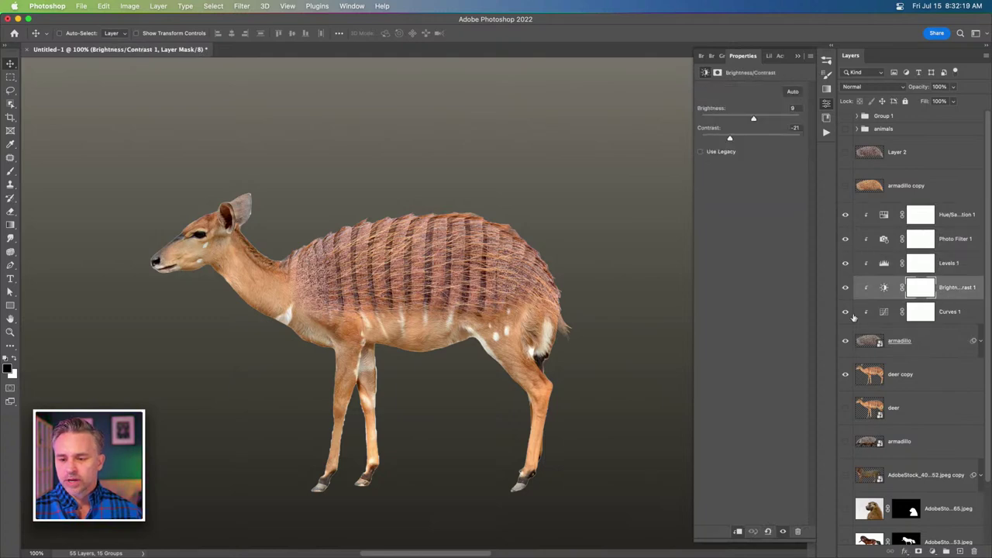
{"action": "left_click", "coordinate": [914, 350]}
{"action": "left_click", "coordinate": [846, 341]}
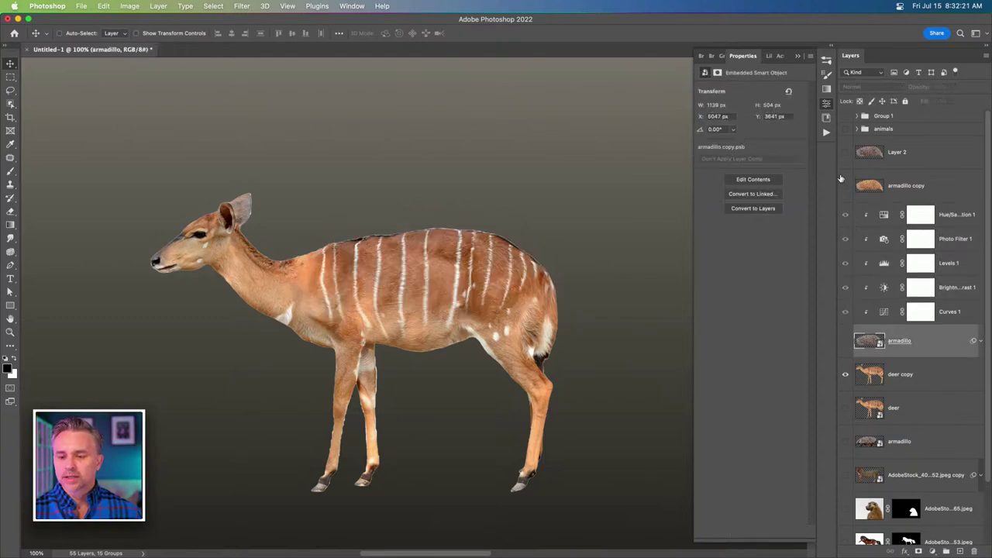
{"action": "left_click", "coordinate": [846, 186]}
{"action": "left_click", "coordinate": [911, 192]}
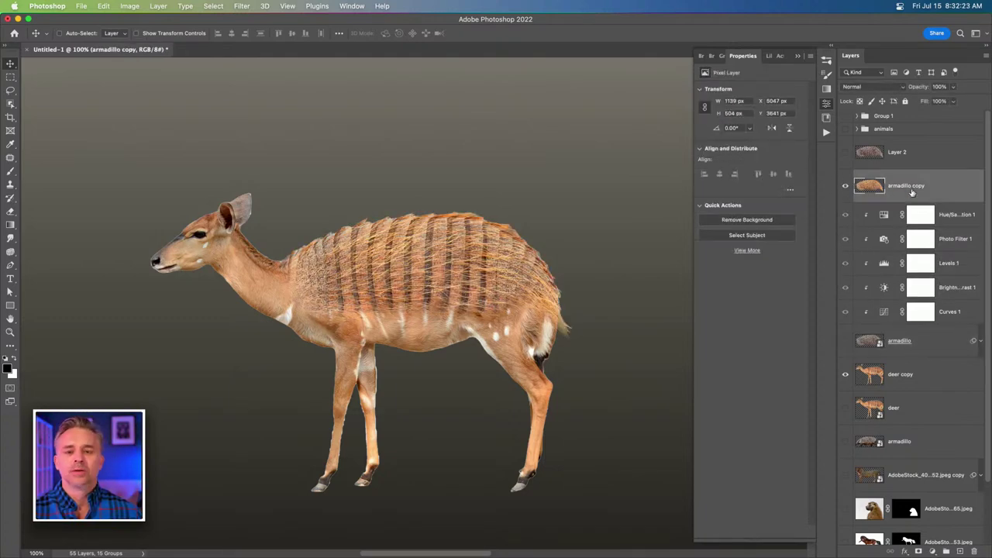
{"action": "left_click", "coordinate": [846, 343]}
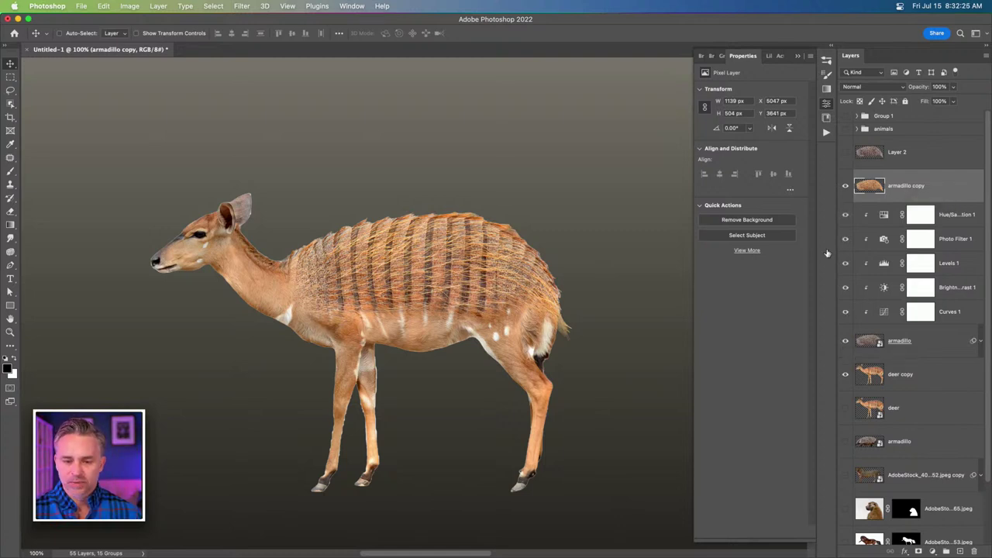
{"action": "left_click", "coordinate": [845, 186]}
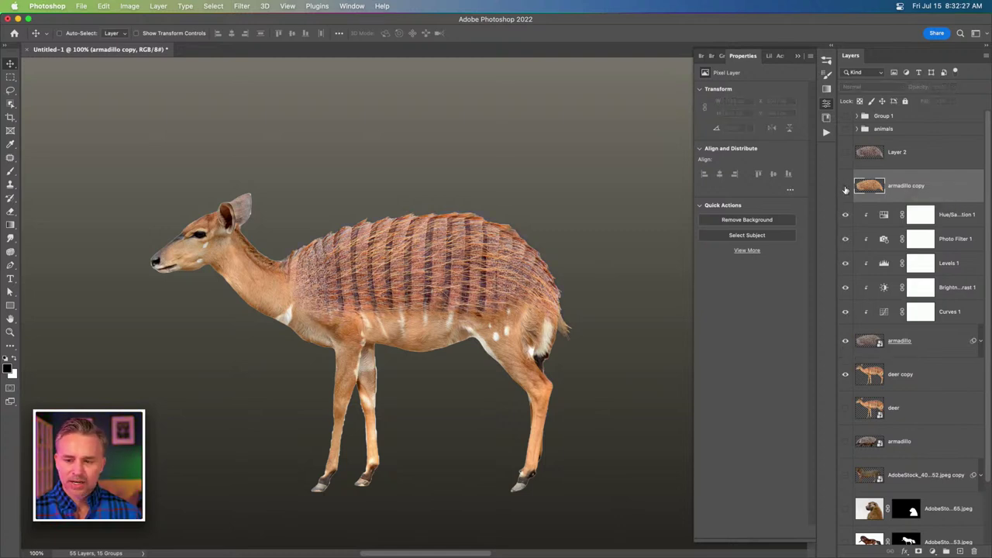
{"action": "left_click", "coordinate": [846, 187]}
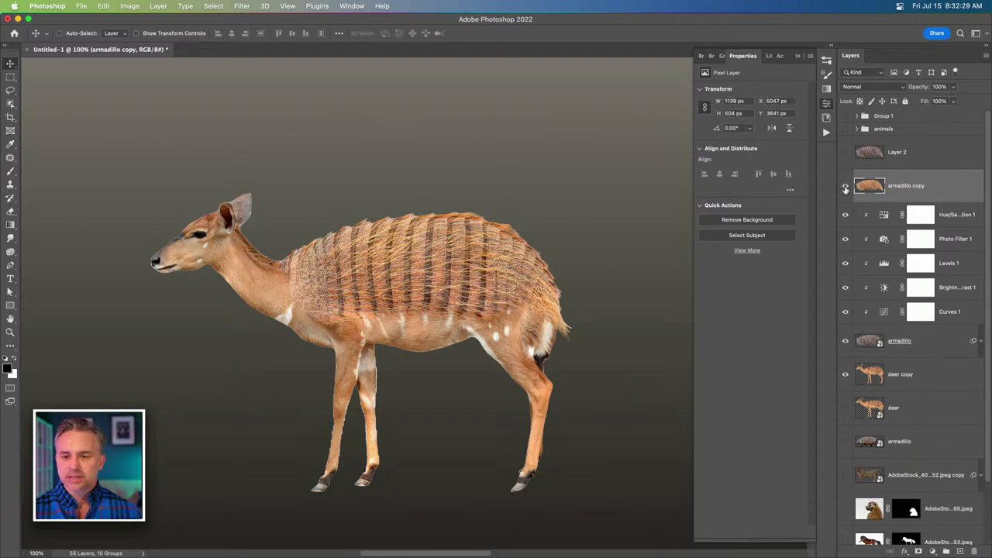
{"action": "left_click", "coordinate": [846, 188]}
Step: Set the Photo Filter to a brighter, resampled orange at 51% density
{"action": "left_click", "coordinate": [878, 240]}
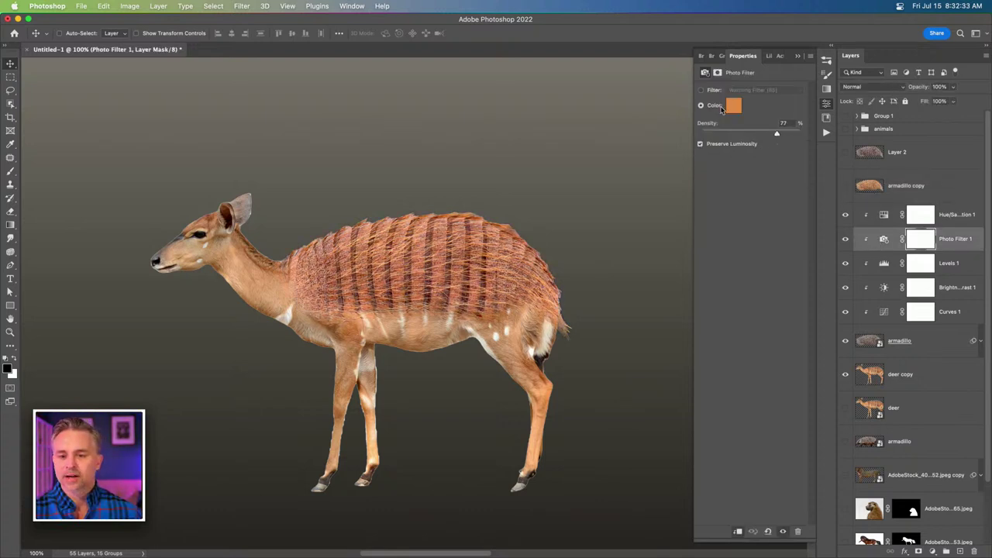
{"action": "left_click_drag", "start_coordinate": [792, 133], "coordinate": [806, 136]}
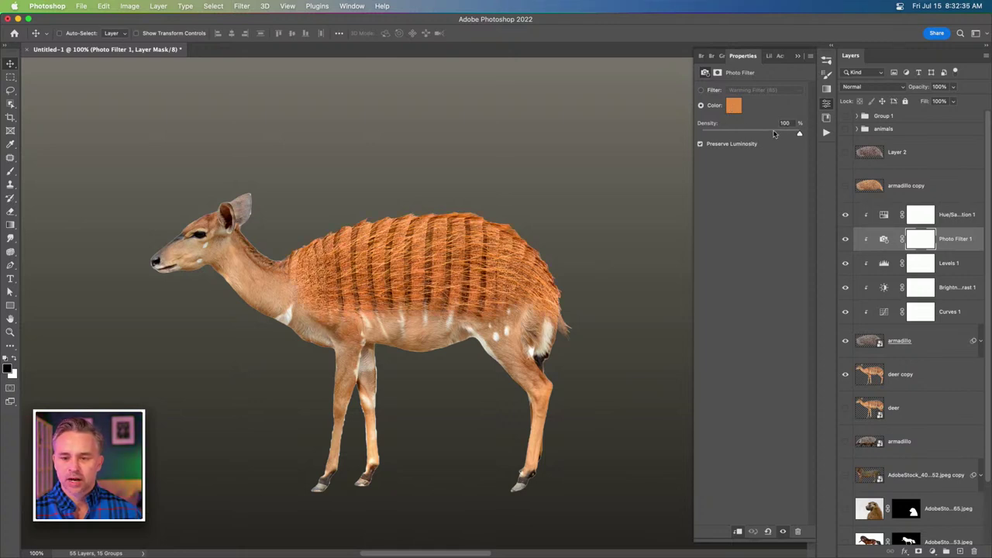
{"action": "left_click", "coordinate": [734, 108]}
{"action": "mouse_move", "coordinate": [506, 186]}
{"action": "left_mouse_down"}
{"action": "mouse_move", "coordinate": [513, 178]}
{"action": "mouse_move", "coordinate": [542, 279]}
{"action": "left_mouse_up"}
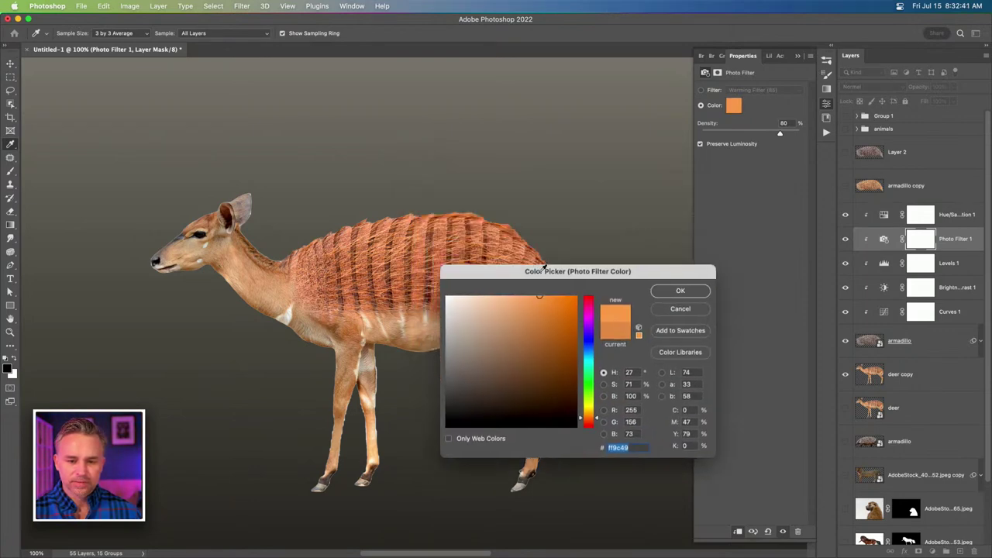
{"action": "left_click", "coordinate": [544, 304]}
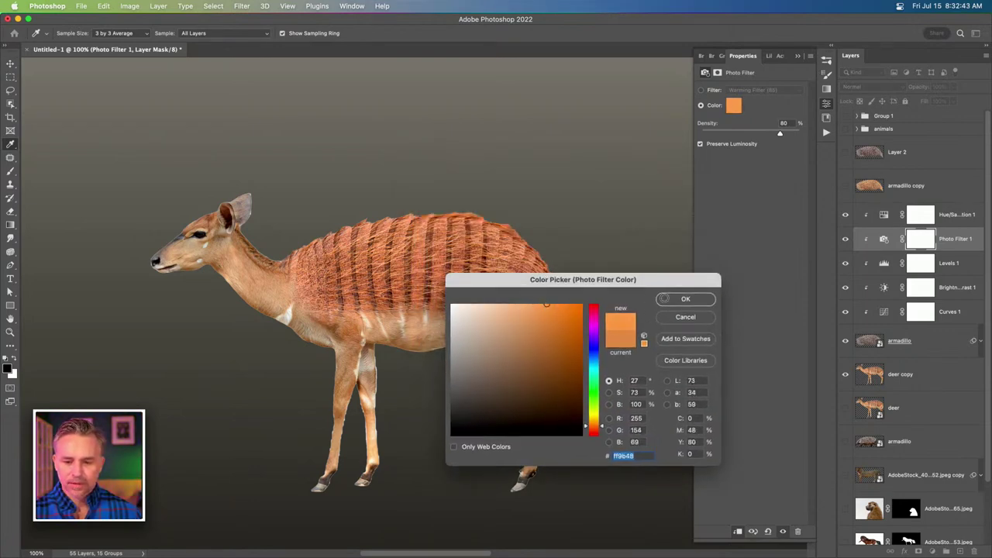
{"action": "left_click", "coordinate": [665, 299]}
{"action": "mouse_move", "coordinate": [777, 134]}
{"action": "left_mouse_down"}
{"action": "mouse_move", "coordinate": [714, 137]}
{"action": "mouse_move", "coordinate": [744, 137]}
{"action": "left_mouse_up"}
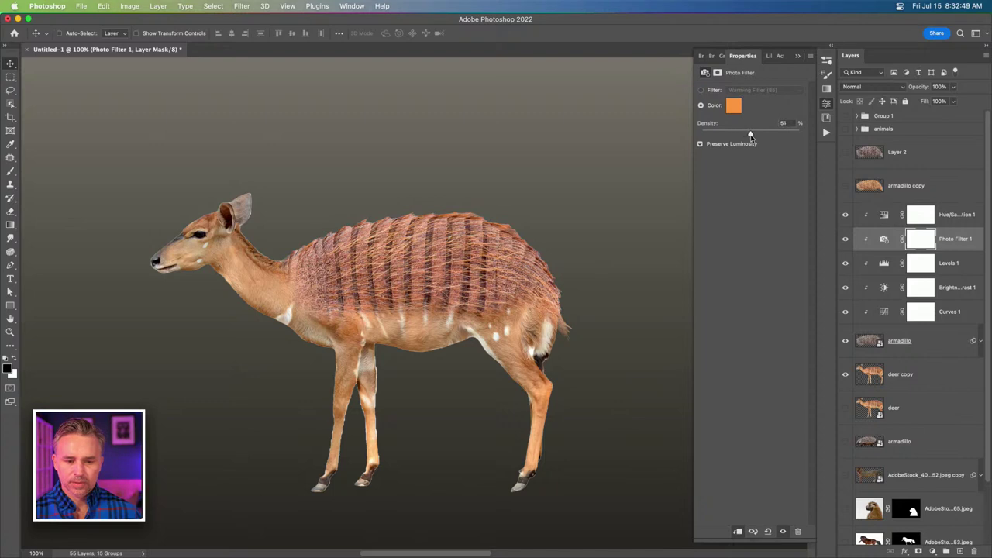
{"action": "left_click", "coordinate": [949, 214]}
Step: Bundle armadillo and its adjustments into a hidden 'Hue/Saturation 1' smart object, move armadillo copy below it, and save
{"action": "left_click", "coordinate": [911, 340], "text": "shift"}
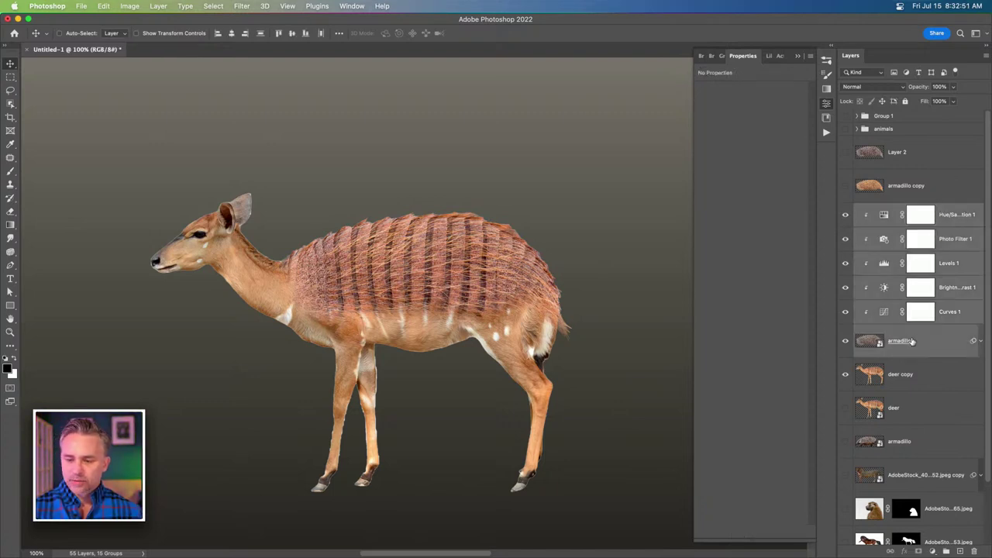
{"action": "right_click", "coordinate": [911, 341]}
{"action": "left_click", "coordinate": [809, 468]}
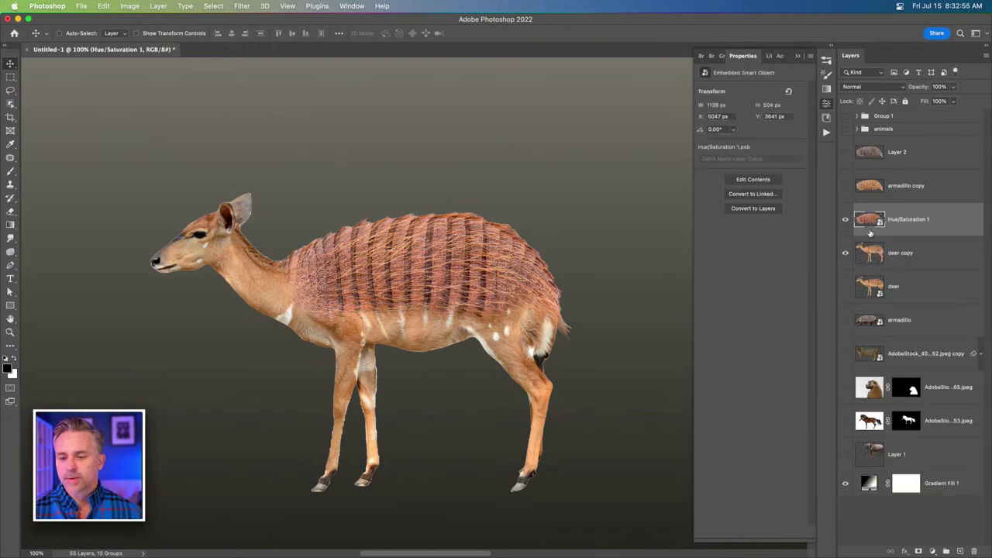
{"action": "left_click", "coordinate": [845, 221]}
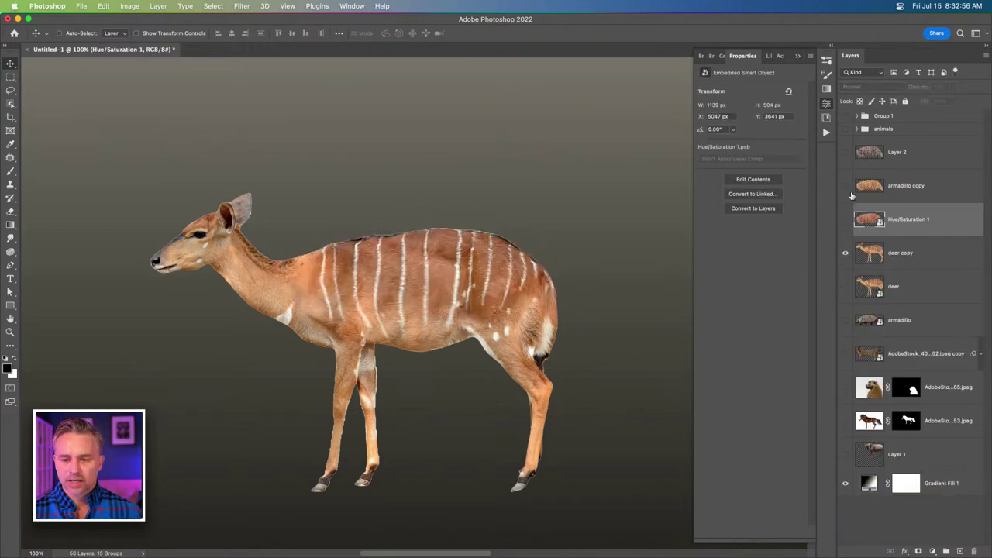
{"action": "left_click", "coordinate": [928, 192]}
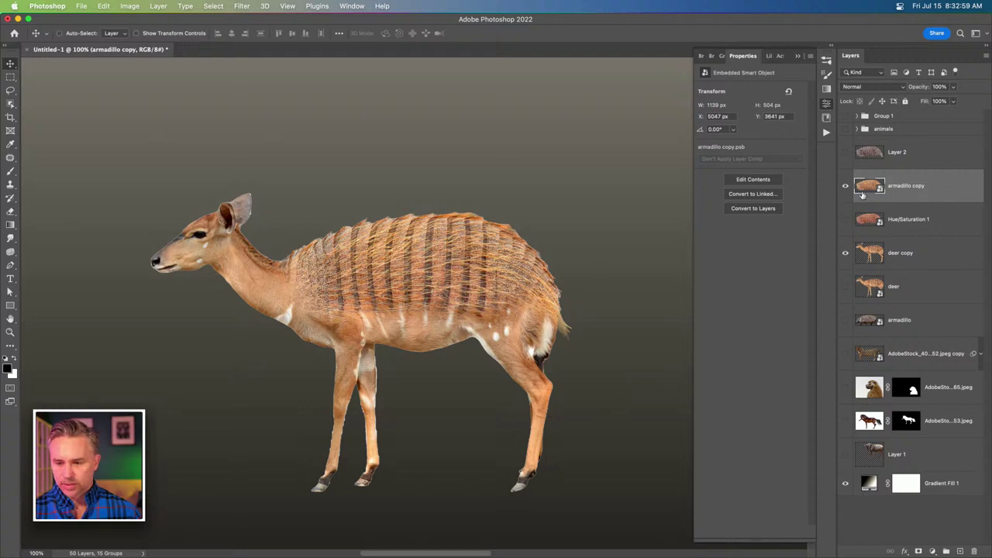
{"action": "left_click_drag", "start_coordinate": [862, 194], "coordinate": [931, 250]}
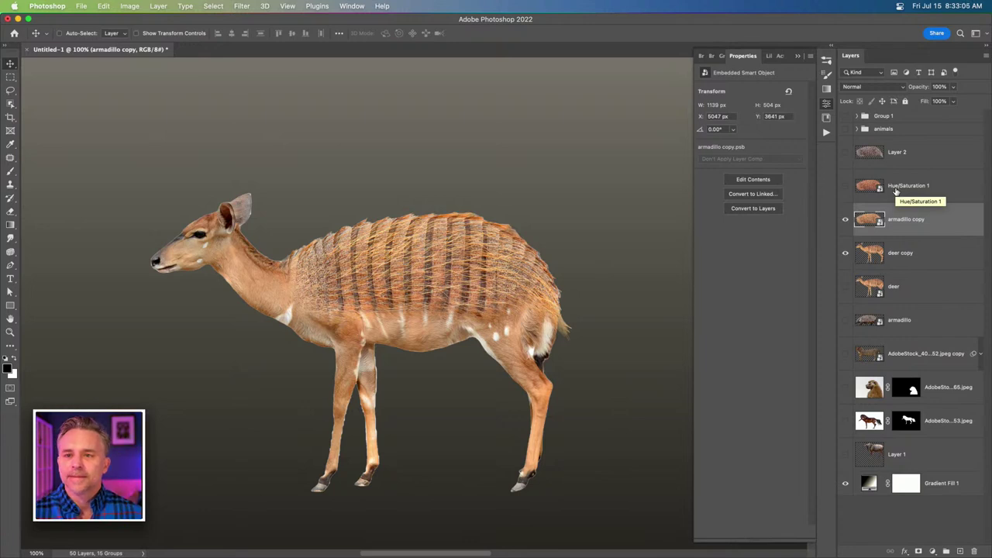
{"action": "key", "text": "ctrl+s"}
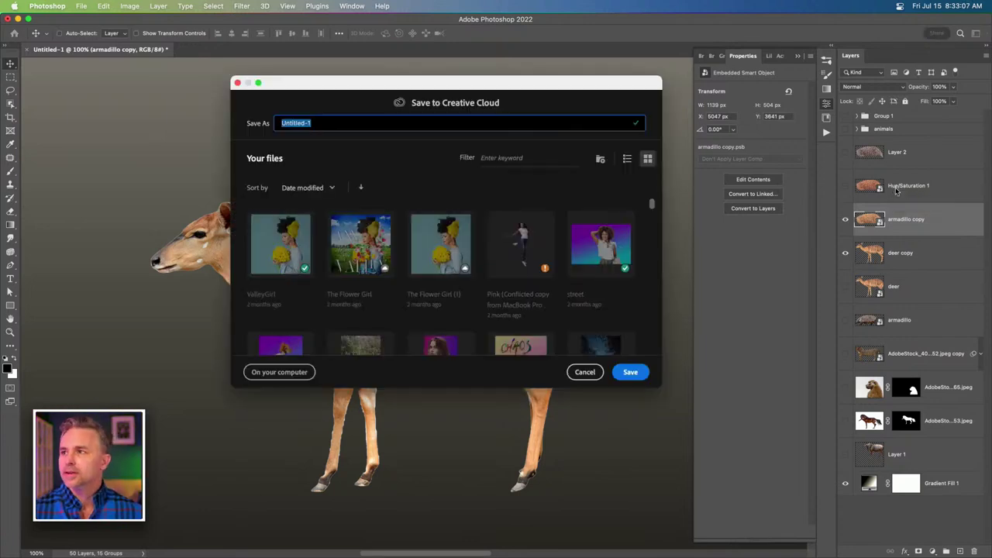
Step: Save the document on the computer's Desktop as Oddities.psd
{"action": "left_click", "coordinate": [286, 372]}
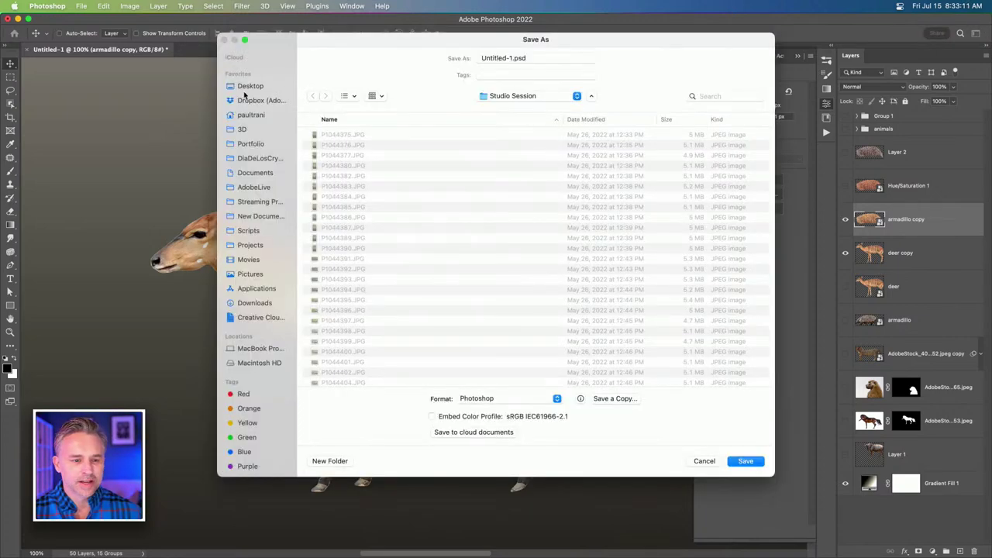
{"action": "left_click", "coordinate": [247, 87]}
{"action": "left_click", "coordinate": [514, 58]}
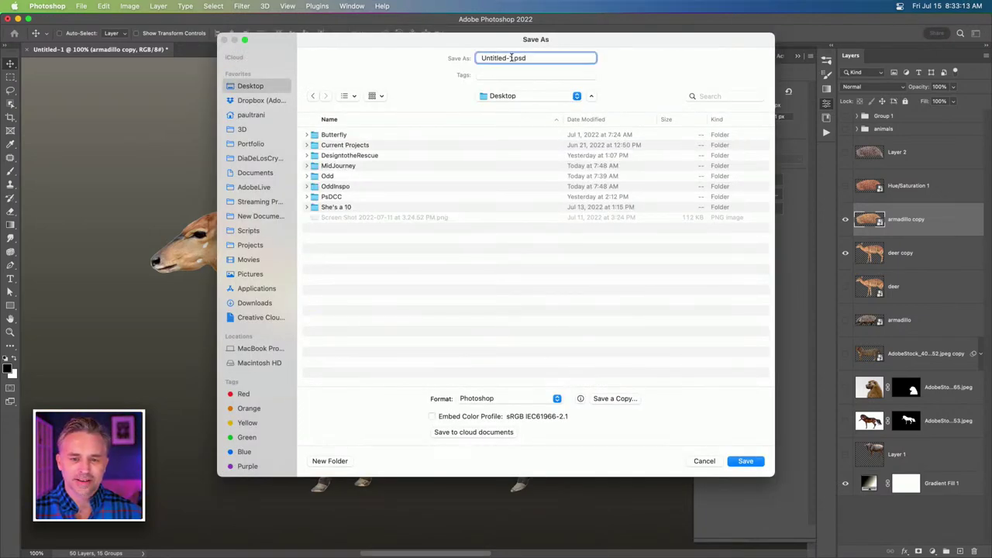
{"action": "type", "text": "Oddi"}
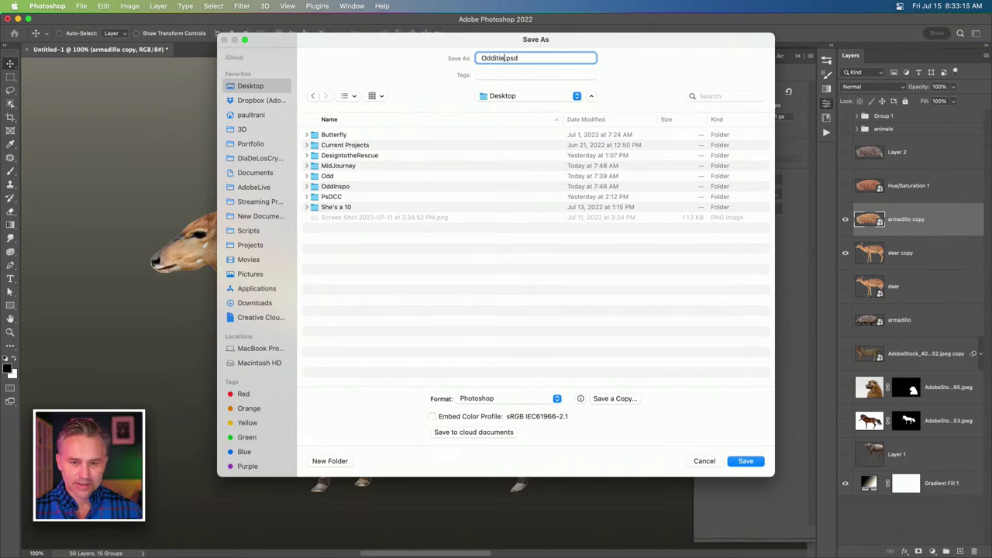
{"action": "key", "text": "Return"}
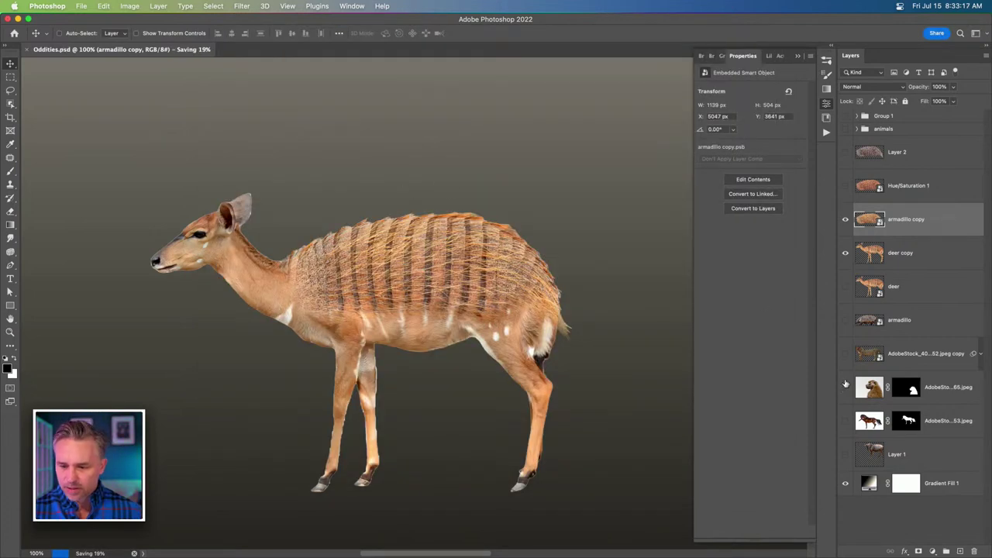
Step: Show the baboon layer, move it up-left behind the deer, and open Select and Mask on its mask
{"action": "left_click", "coordinate": [844, 387]}
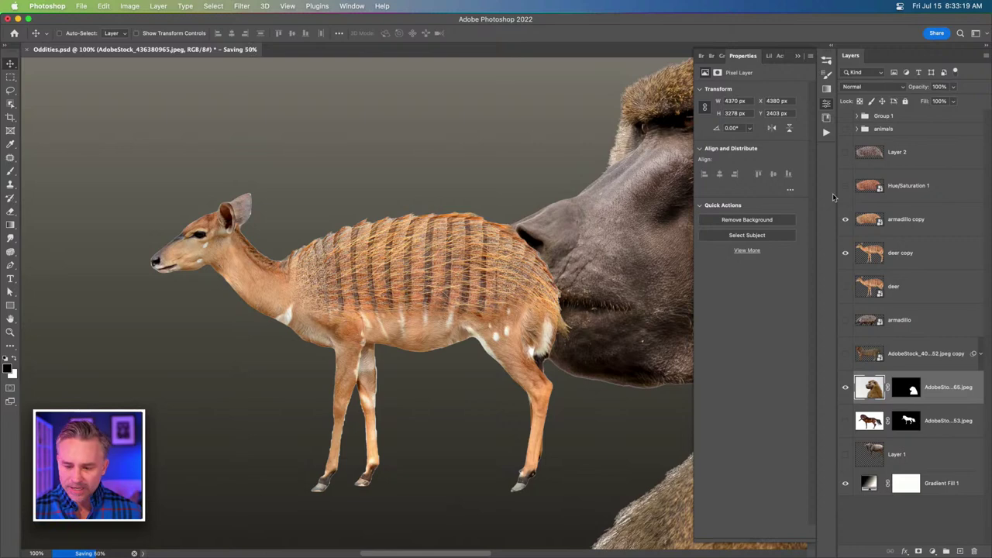
{"action": "key", "text": "super+minus"}
{"action": "key", "text": "super+minus"}
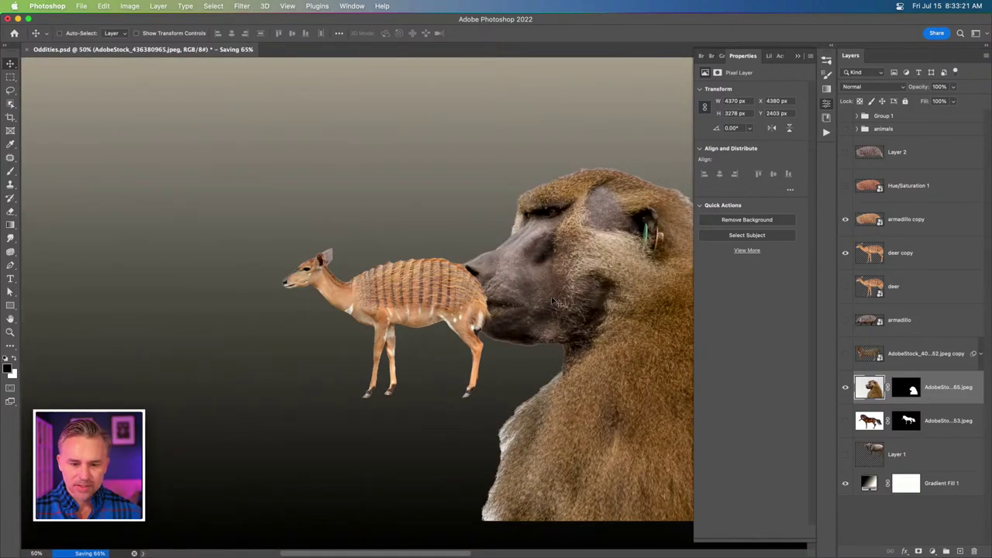
{"action": "mouse_move", "coordinate": [554, 302]}
{"action": "left_mouse_down"}
{"action": "mouse_move", "coordinate": [297, 237]}
{"action": "mouse_move", "coordinate": [248, 239]}
{"action": "mouse_move", "coordinate": [254, 248]}
{"action": "left_mouse_up"}
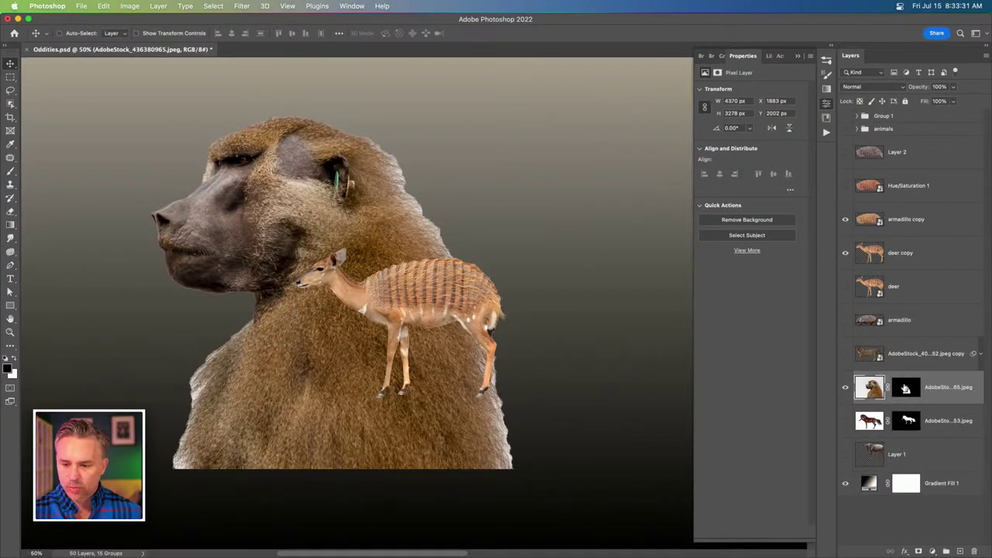
{"action": "left_click", "coordinate": [905, 387]}
{"action": "key", "text": "super+alt+r"}
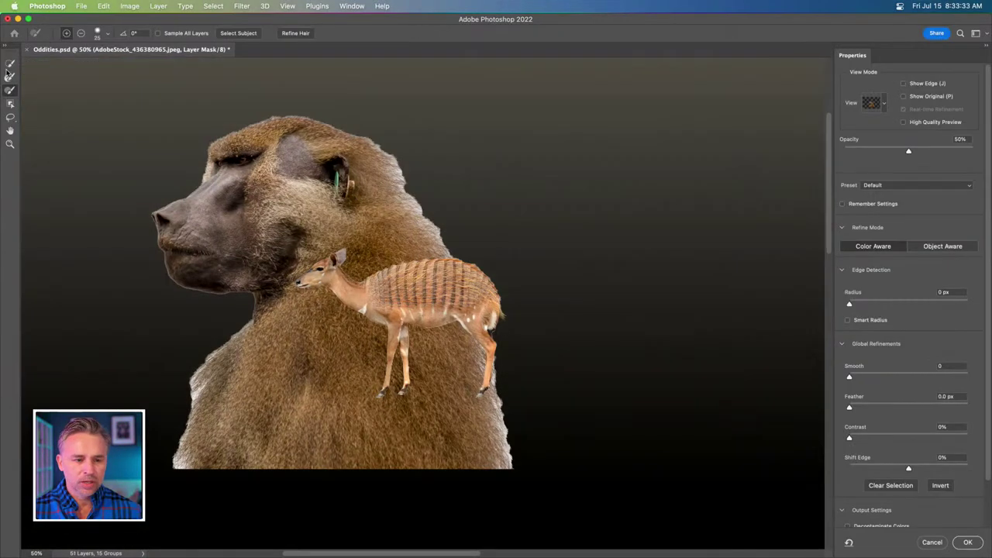
Step: Refine the baboon's hair edges along its head, shoulder, chin and lower body
{"action": "left_click", "coordinate": [10, 79]}
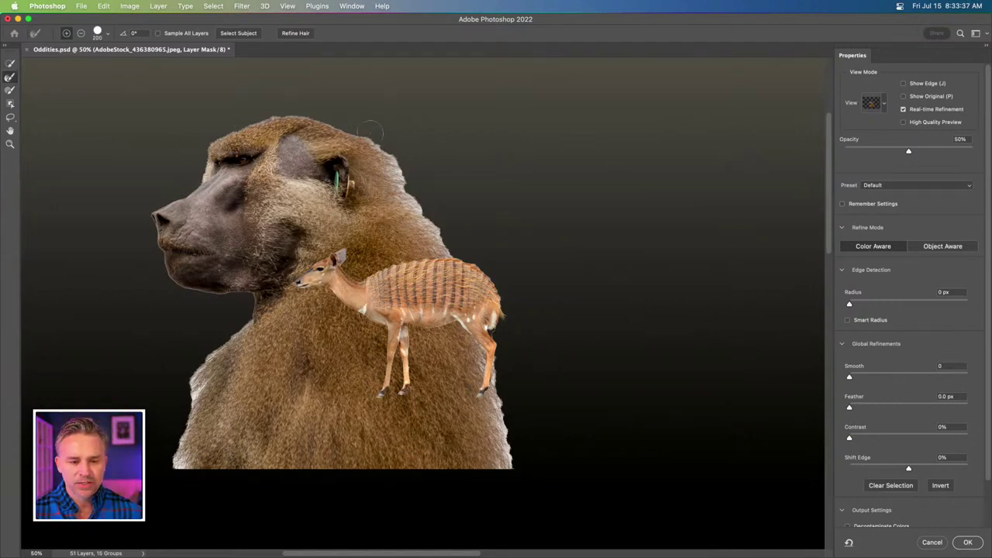
{"action": "left_click_drag", "start_coordinate": [370, 131], "coordinate": [446, 252]}
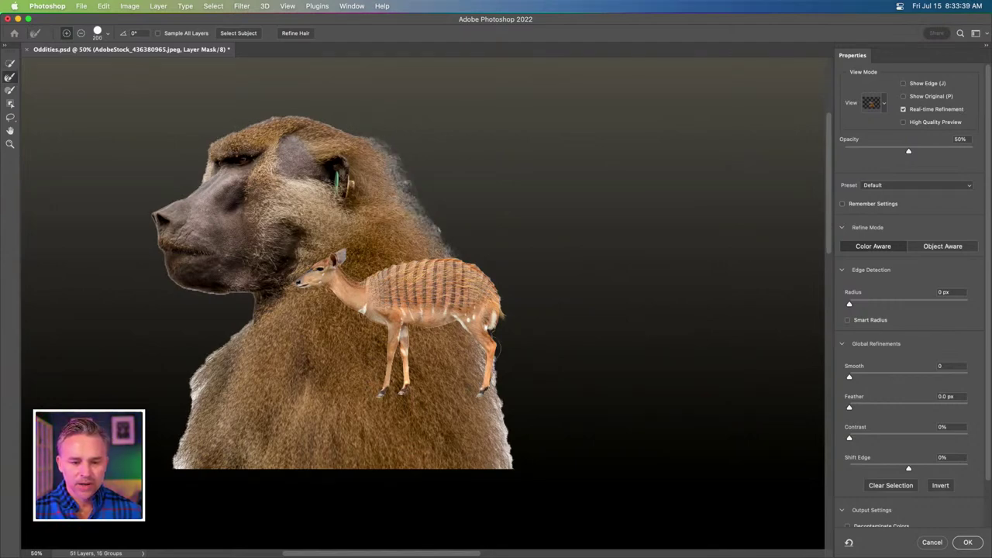
{"action": "left_click_drag", "start_coordinate": [498, 347], "coordinate": [513, 474]}
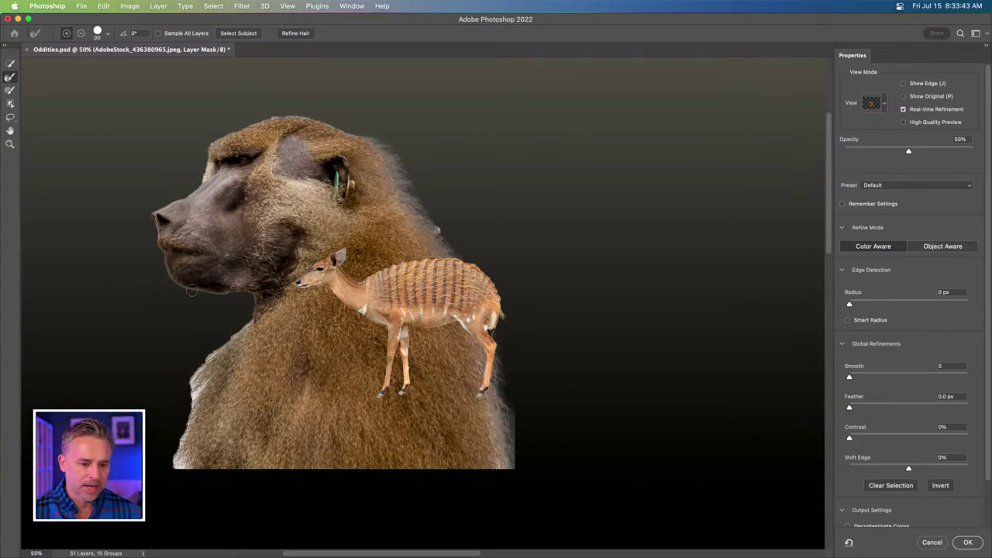
{"action": "left_click_drag", "start_coordinate": [192, 290], "coordinate": [254, 310]}
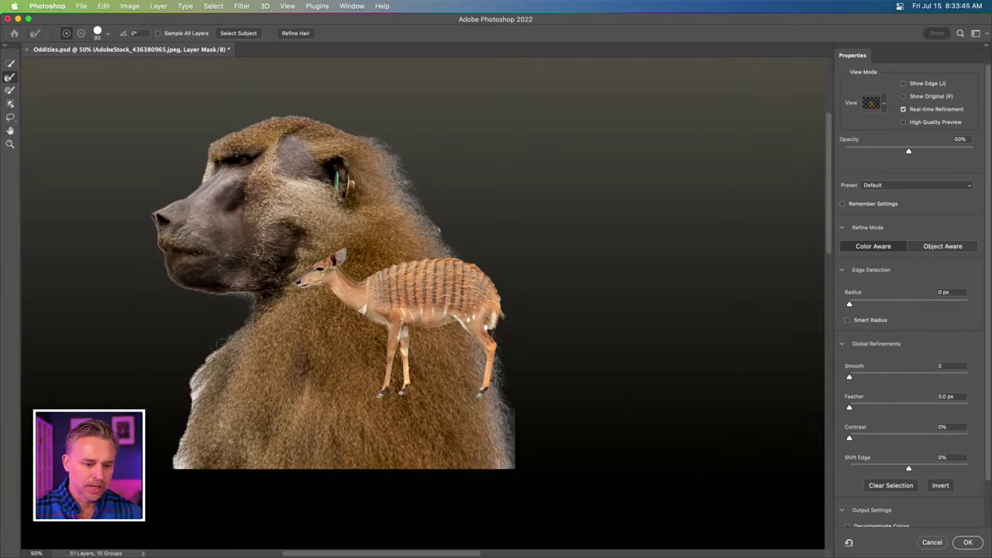
{"action": "mouse_move", "coordinate": [222, 341]}
{"action": "left_mouse_down"}
{"action": "mouse_move", "coordinate": [194, 392]}
{"action": "mouse_move", "coordinate": [241, 325]}
{"action": "left_mouse_up"}
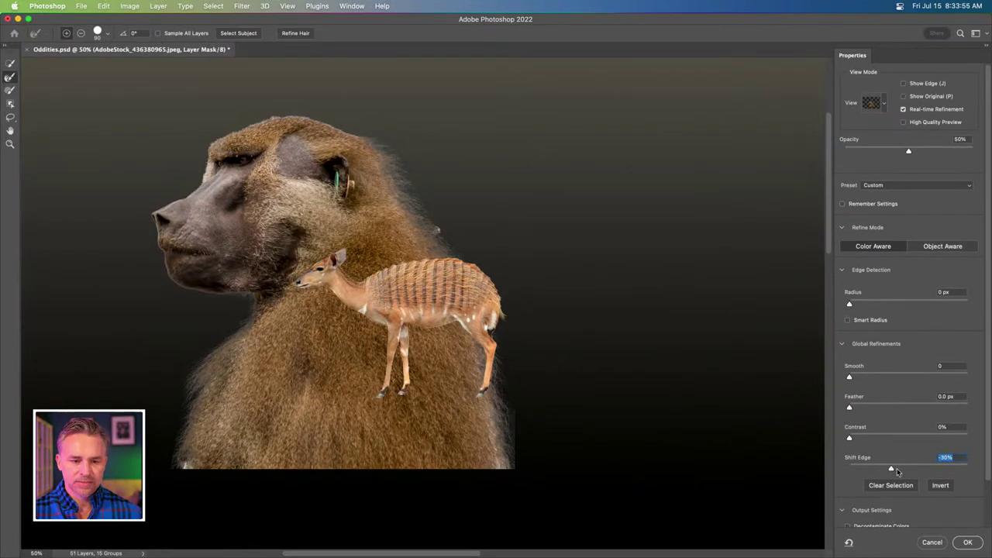
Step: Set Shift Edge to about -22% and output a new masked baboon copy, then zoom in
{"action": "left_click_drag", "start_coordinate": [898, 468], "coordinate": [895, 470]}
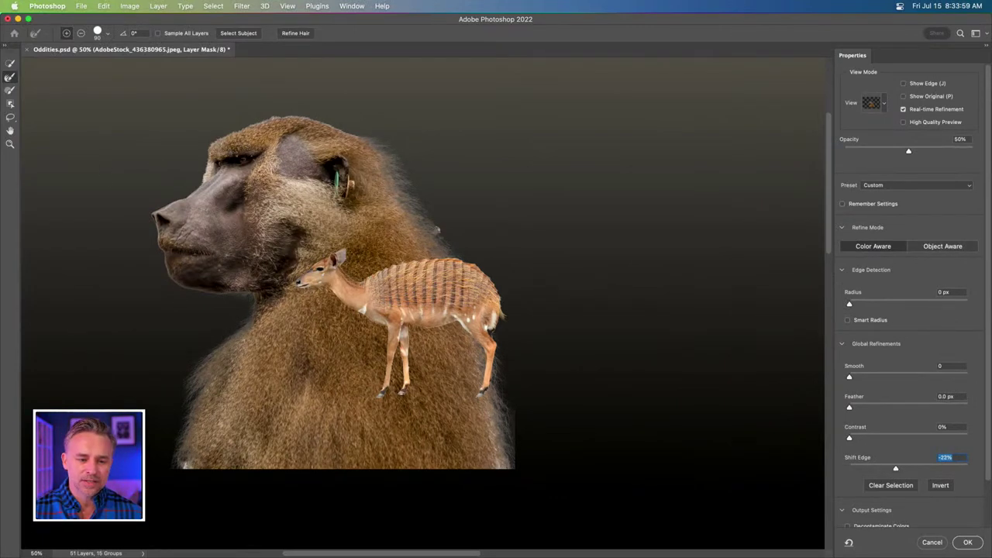
{"action": "left_click", "coordinate": [965, 543]}
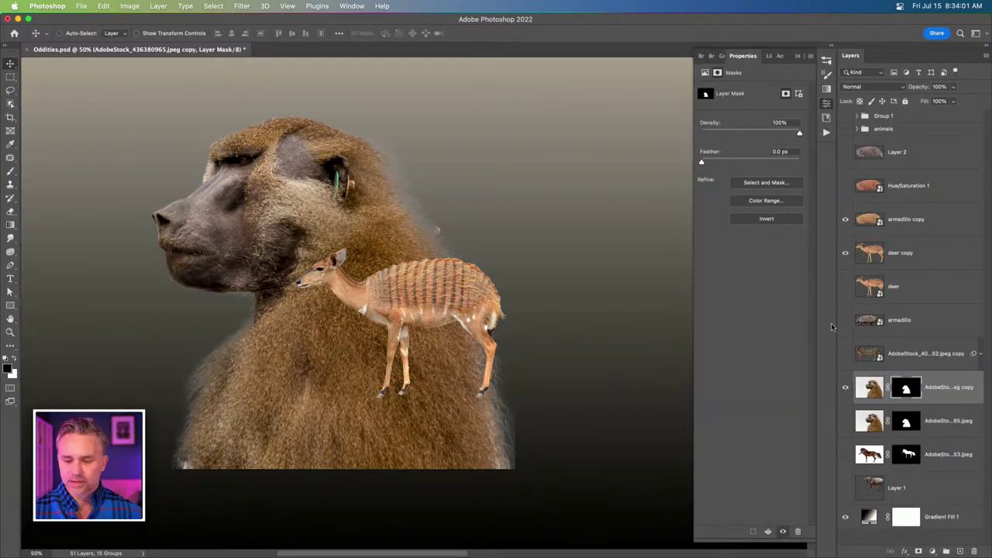
{"action": "double_click", "coordinate": [871, 392]}
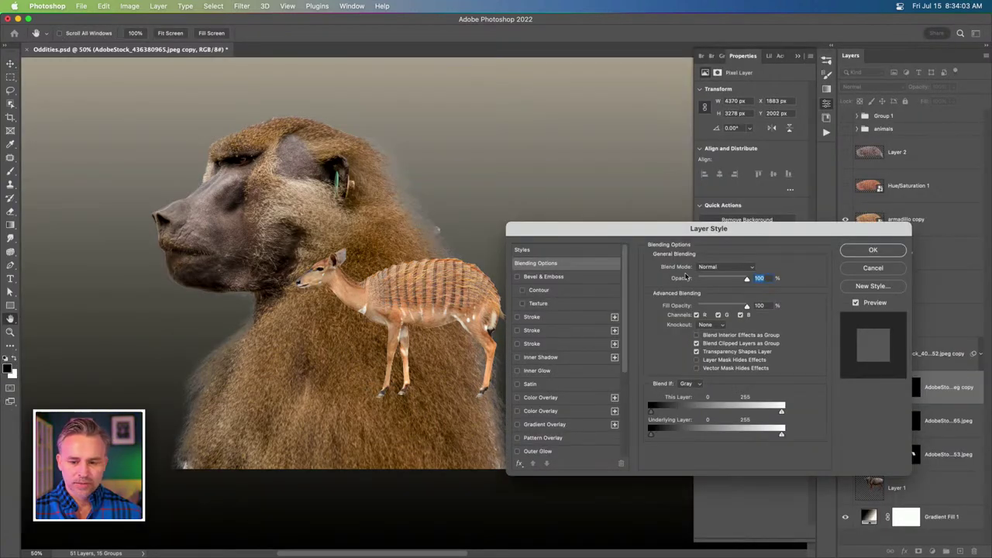
{"action": "left_click", "coordinate": [873, 268]}
{"action": "key", "text": "ctrl+plus"}
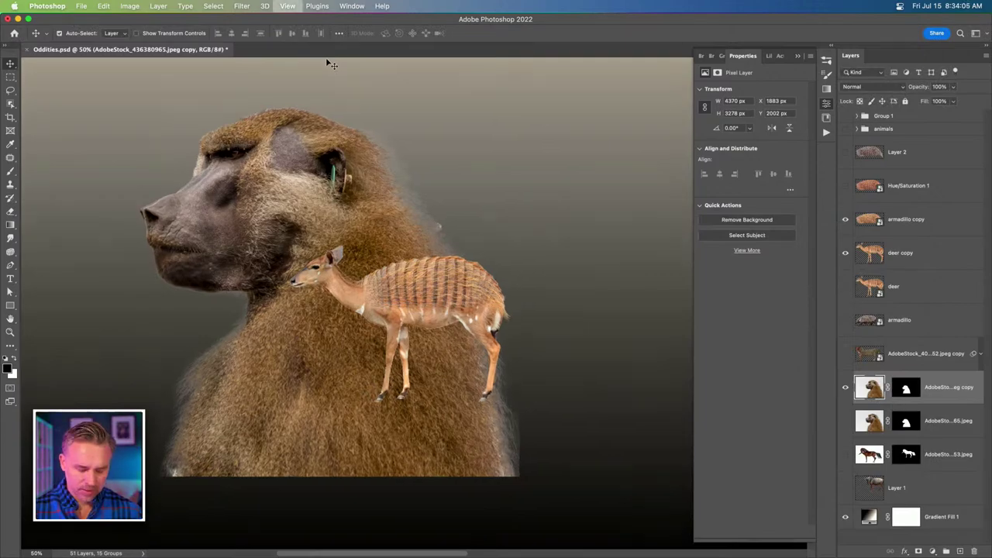
{"action": "key", "text": "ctrl+plus"}
{"action": "key", "text": "ctrl+plus"}
Step: Lasso the green ear tag and remove it with a Content-Aware fill
{"action": "scroll", "coordinate": [413, 402], "scroll_direction": "left", "scroll_amount": 4}
{"action": "scroll", "coordinate": [413, 401], "scroll_direction": "up", "scroll_amount": 2}
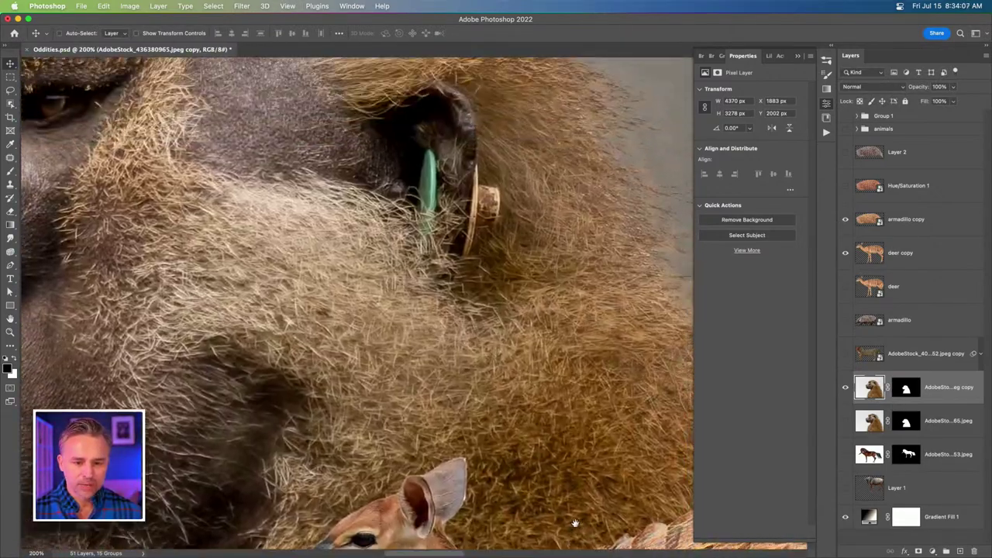
{"action": "scroll", "coordinate": [465, 309], "scroll_direction": "up", "scroll_amount": 4}
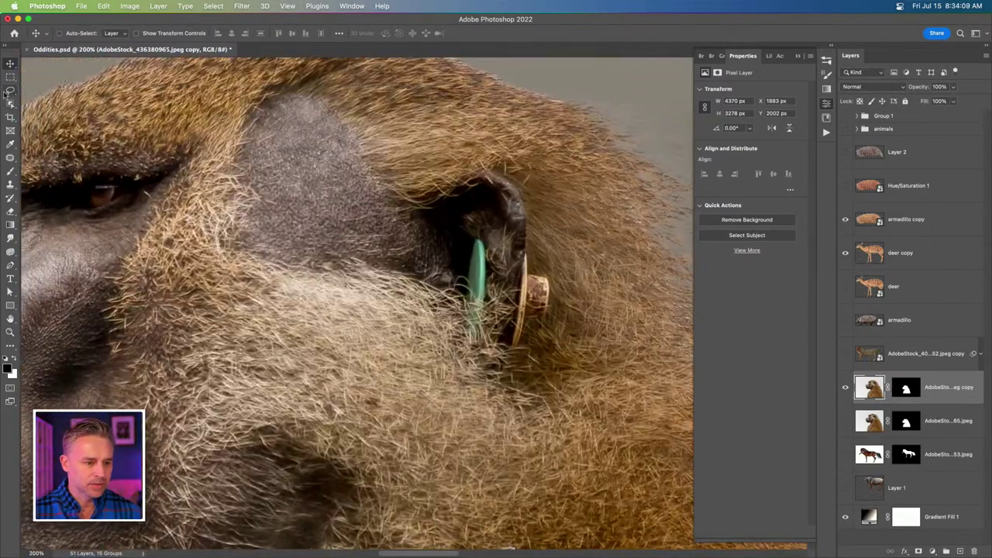
{"action": "left_click", "coordinate": [10, 90]}
{"action": "left_click_drag", "start_coordinate": [463, 298], "coordinate": [461, 341]}
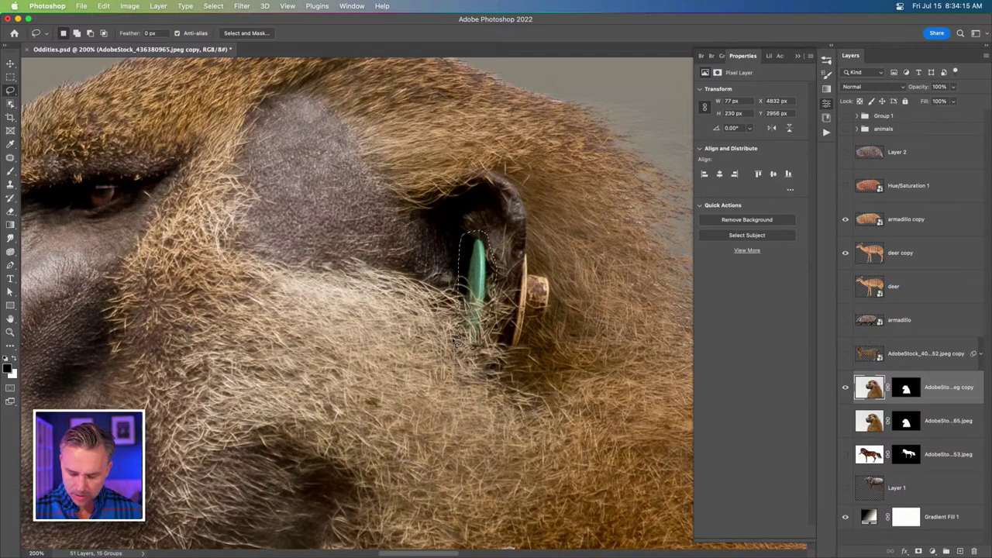
{"action": "key", "text": "i"}
{"action": "key", "text": "shift+BackSpace"}
{"action": "left_click", "coordinate": [458, 278]}
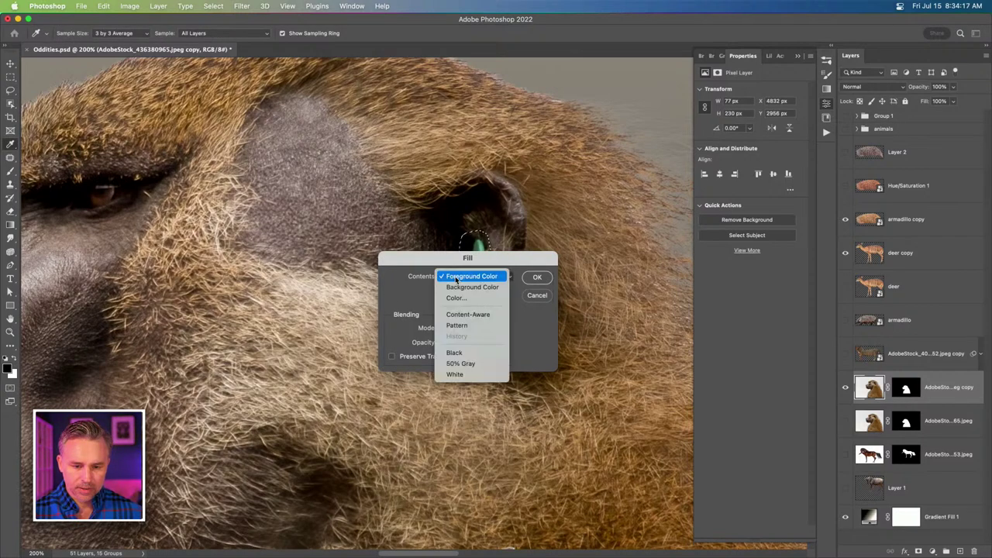
{"action": "left_click", "coordinate": [461, 316]}
{"action": "left_click", "coordinate": [534, 278]}
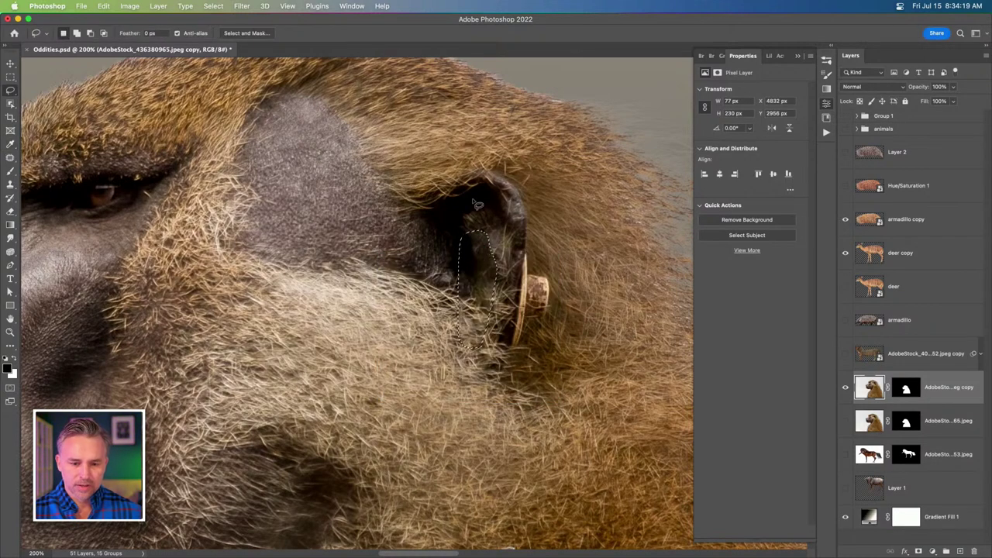
Step: Content-Aware fill the remaining tag piece on the baboon's ear
{"action": "left_click_drag", "start_coordinate": [525, 258], "coordinate": [547, 248]}
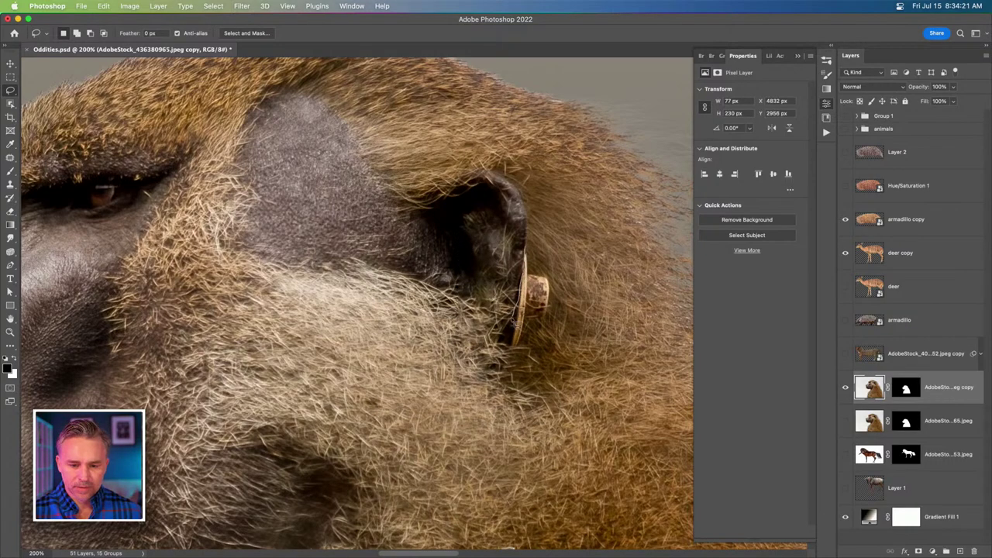
{"action": "key", "text": "shift+BackSpace"}
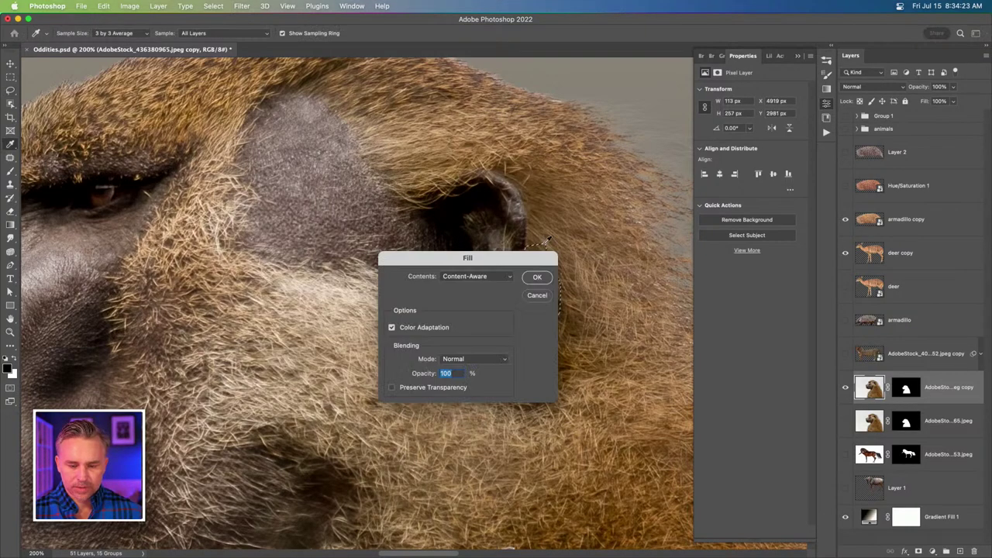
{"action": "key", "text": "Return"}
Step: Zoom out and convert the baboon copy into a smart object
{"action": "key", "text": "super+minus"}
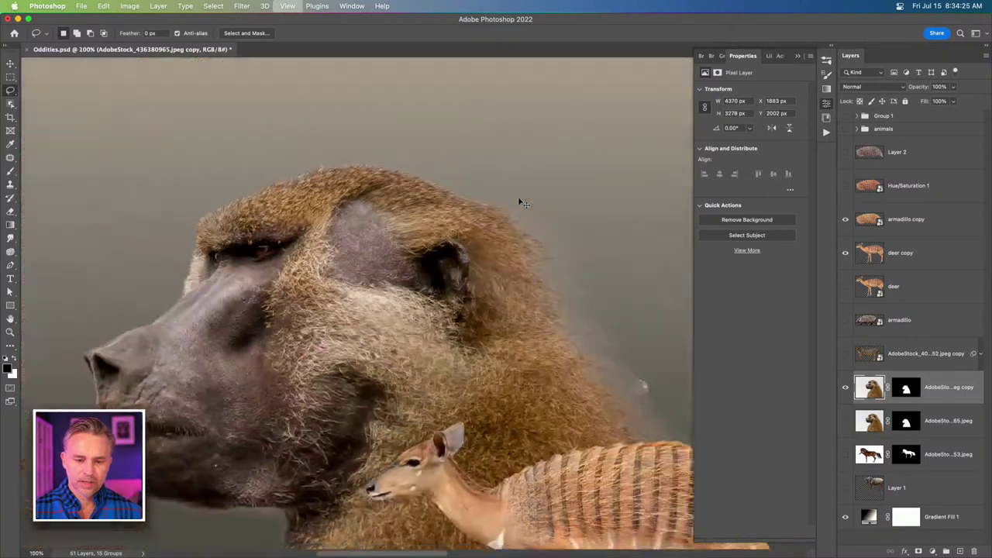
{"action": "key", "text": "super+minus"}
{"action": "key", "text": "super+minus"}
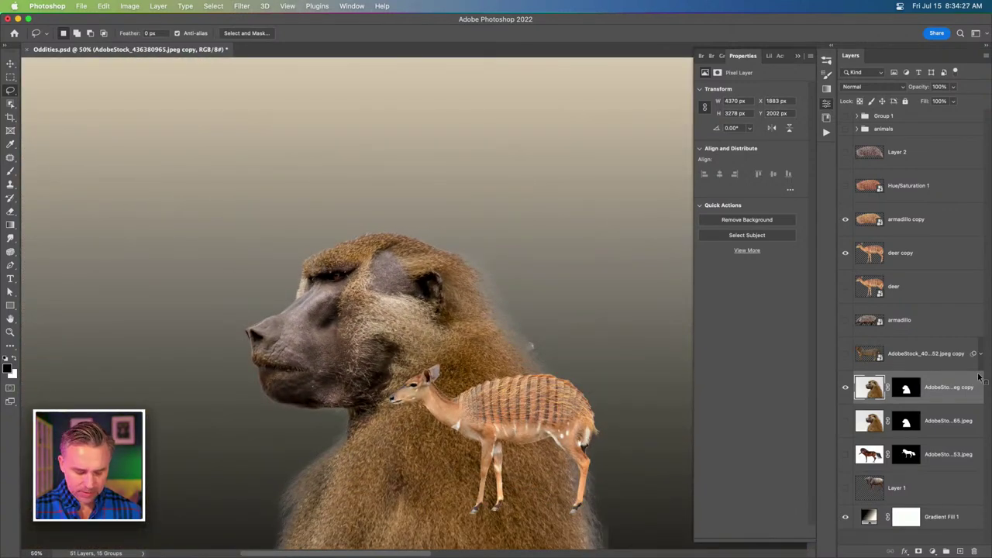
{"action": "key", "text": "super+alt+shift+s"}
{"action": "scroll", "coordinate": [516, 215], "scroll_direction": "down", "scroll_amount": 5}
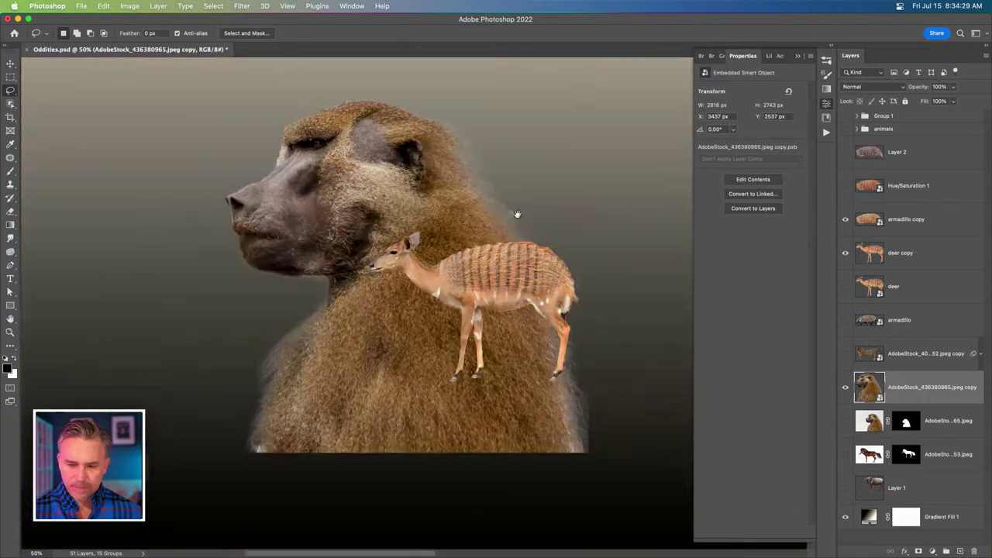
{"action": "scroll", "coordinate": [516, 214], "scroll_direction": "down", "scroll_amount": 1}
Step: Add a layer mask and paint out the baboon's body and chin fur in black
{"action": "key", "text": "b"}
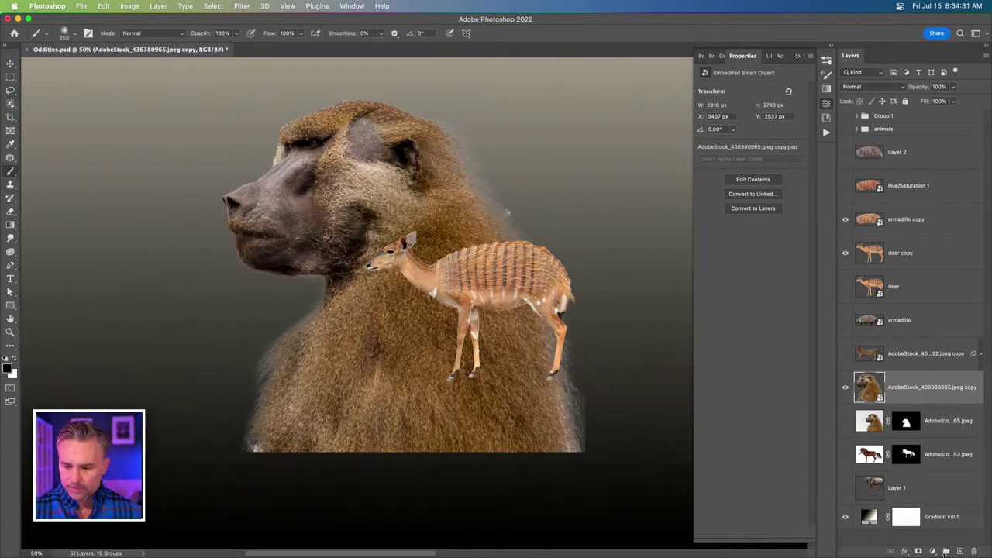
{"action": "left_click", "coordinate": [917, 551]}
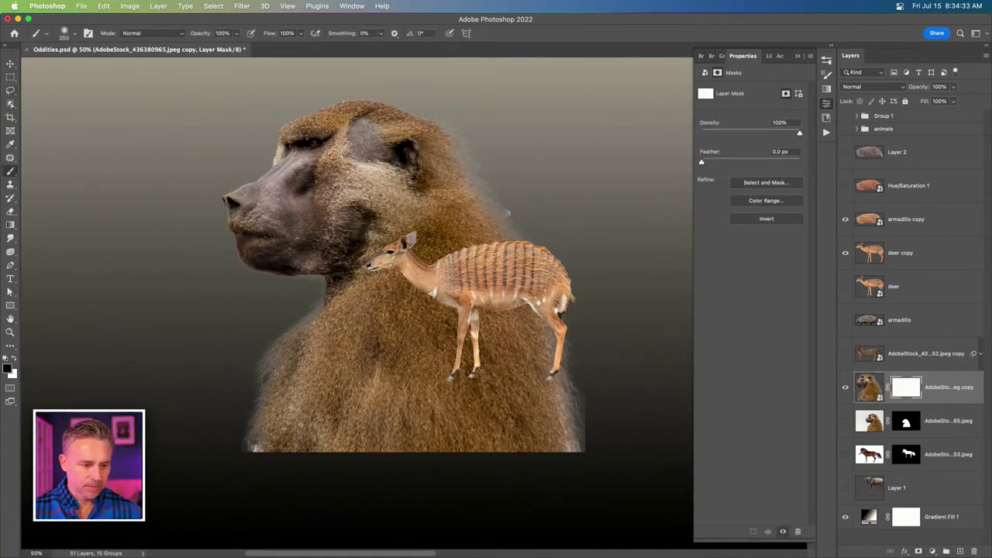
{"action": "key", "text": "bracketright"}
{"action": "key", "text": "bracketright"}
{"action": "key", "text": "bracketright"}
{"action": "left_click_drag", "start_coordinate": [241, 395], "coordinate": [632, 399]}
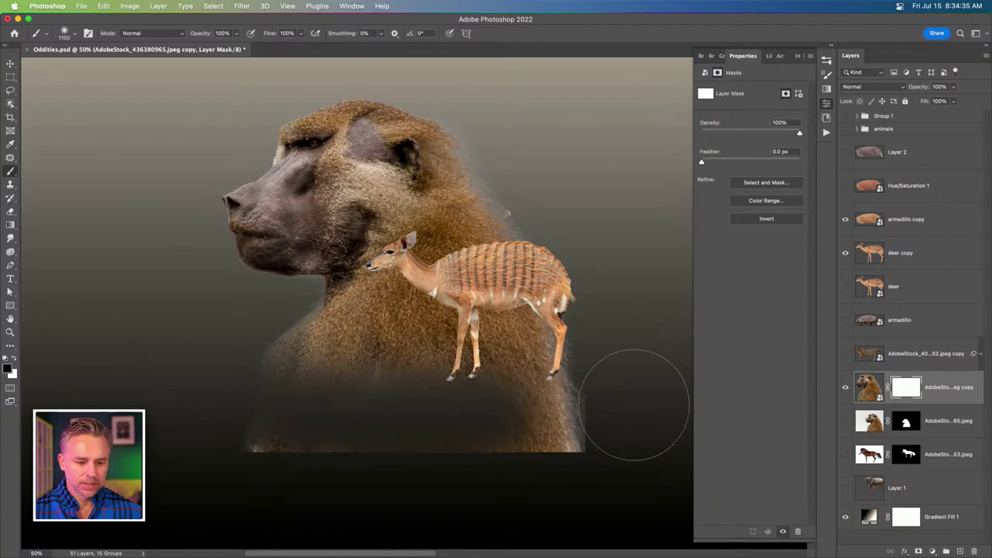
{"action": "left_click_drag", "start_coordinate": [299, 354], "coordinate": [613, 281]}
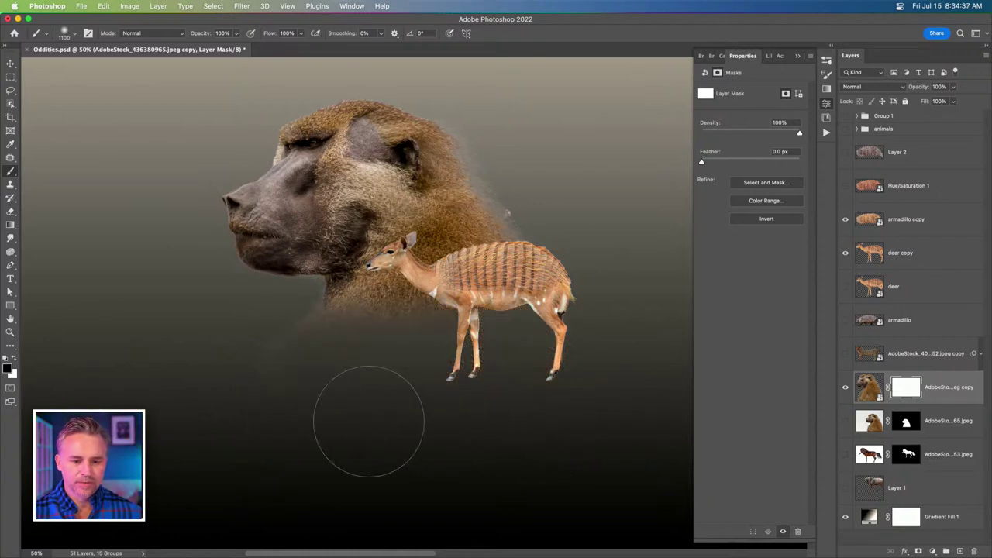
{"action": "key", "text": "bracketleft"}
{"action": "key", "text": "bracketleft"}
{"action": "key", "text": "bracketleft"}
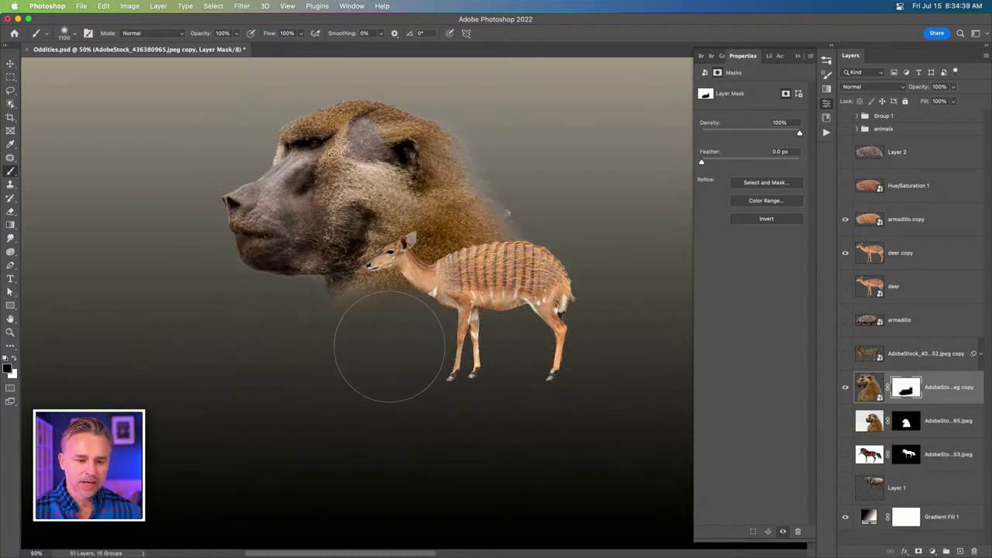
{"action": "left_click_drag", "start_coordinate": [301, 330], "coordinate": [361, 288]}
{"action": "left_click_drag", "start_coordinate": [491, 225], "coordinate": [490, 194]}
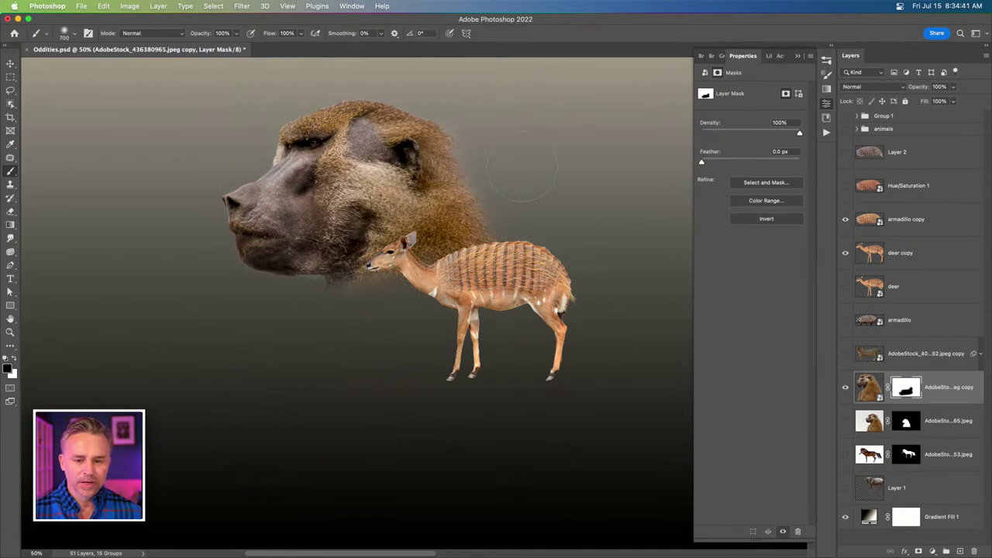
{"action": "key", "text": "bracketleft"}
{"action": "left_click", "coordinate": [11, 62]}
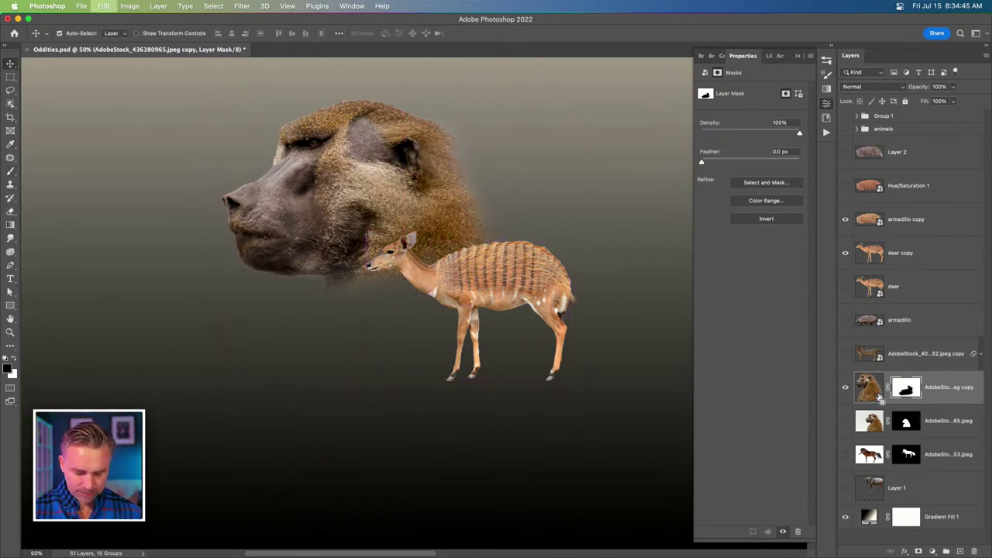
Step: Scale the baboon down to about 28.5% and move its layer above armadillo copy
{"action": "key", "text": "ctrl+t"}
{"action": "mouse_move", "coordinate": [238, 115]}
{"action": "left_mouse_down"}
{"action": "mouse_move", "coordinate": [447, 327]}
{"action": "mouse_move", "coordinate": [392, 251]}
{"action": "left_mouse_up"}
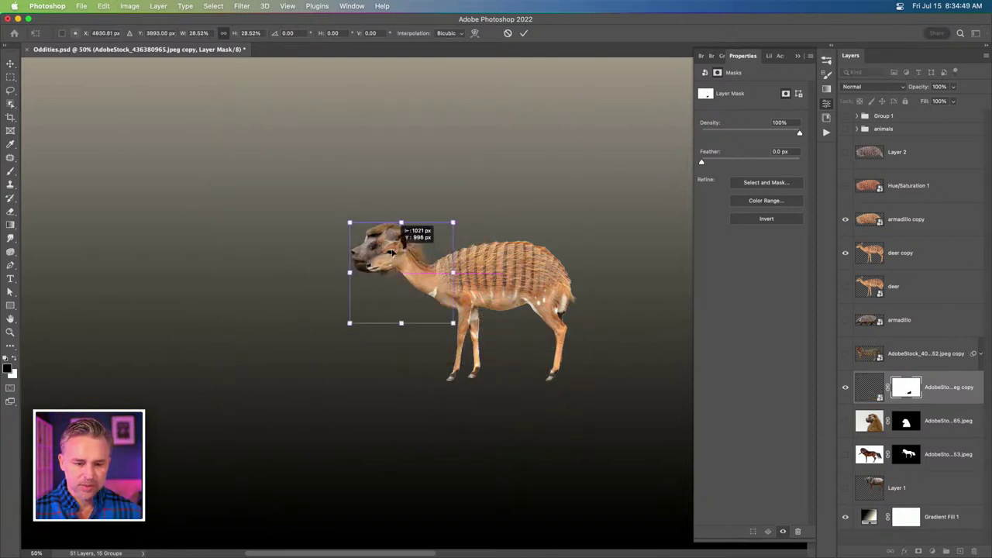
{"action": "key", "text": "ctrl+plus"}
{"action": "key", "text": "ctrl+plus"}
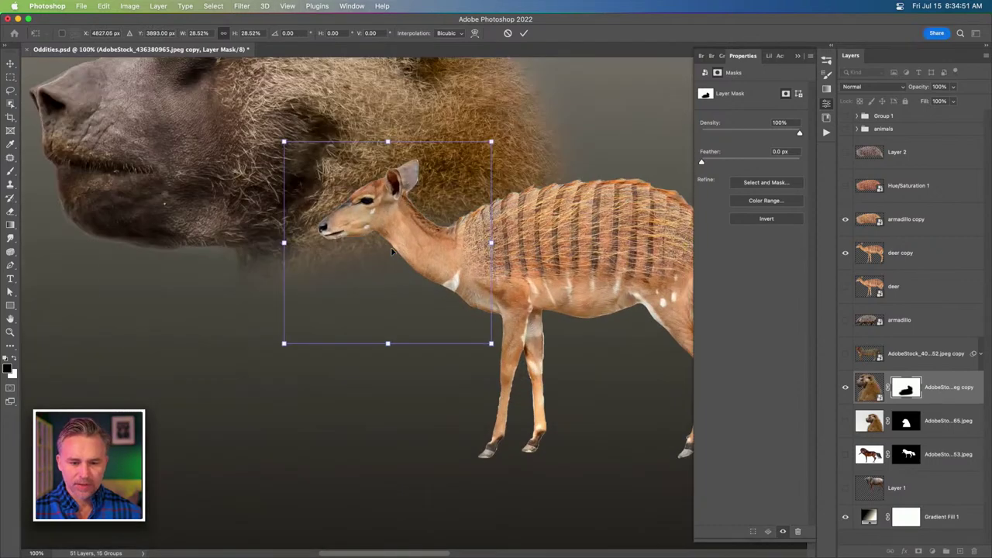
{"action": "key", "text": "Return"}
{"action": "key", "text": "ctrl+plus"}
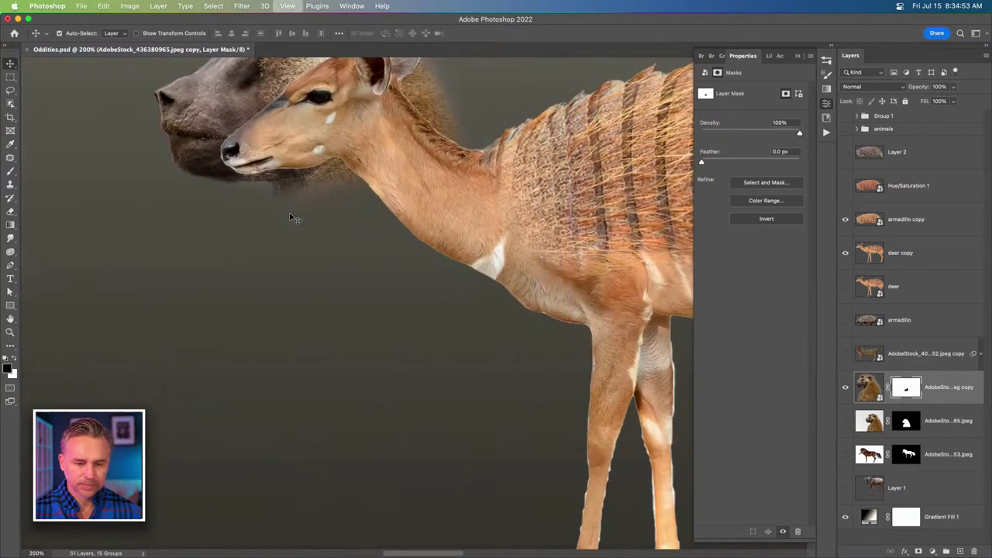
{"action": "key", "text": "ctrl+plus"}
{"action": "key", "text": "ctrl+minus"}
{"action": "key", "text": "ctrl+minus"}
{"action": "key", "text": "ctrl+plus"}
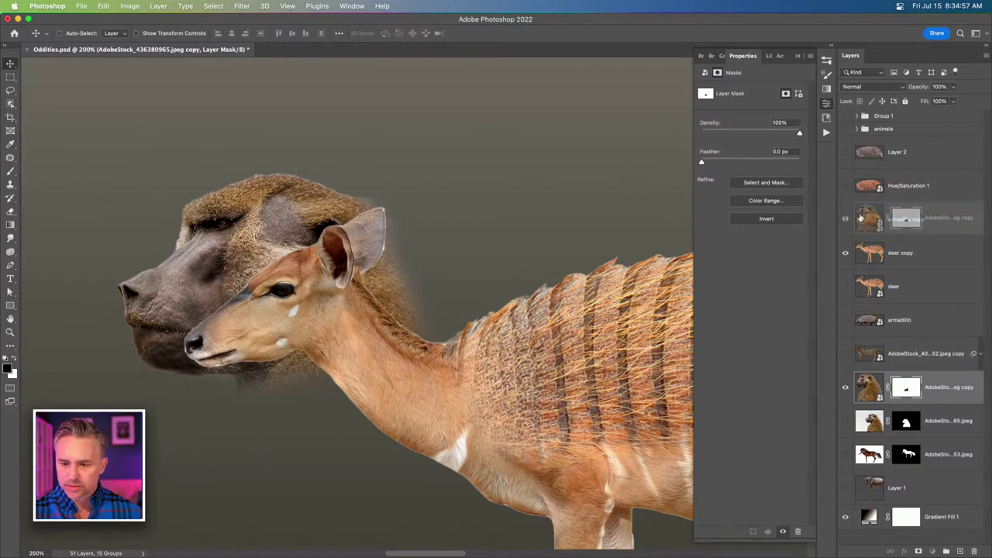
{"action": "left_click_drag", "start_coordinate": [866, 387], "coordinate": [871, 203]}
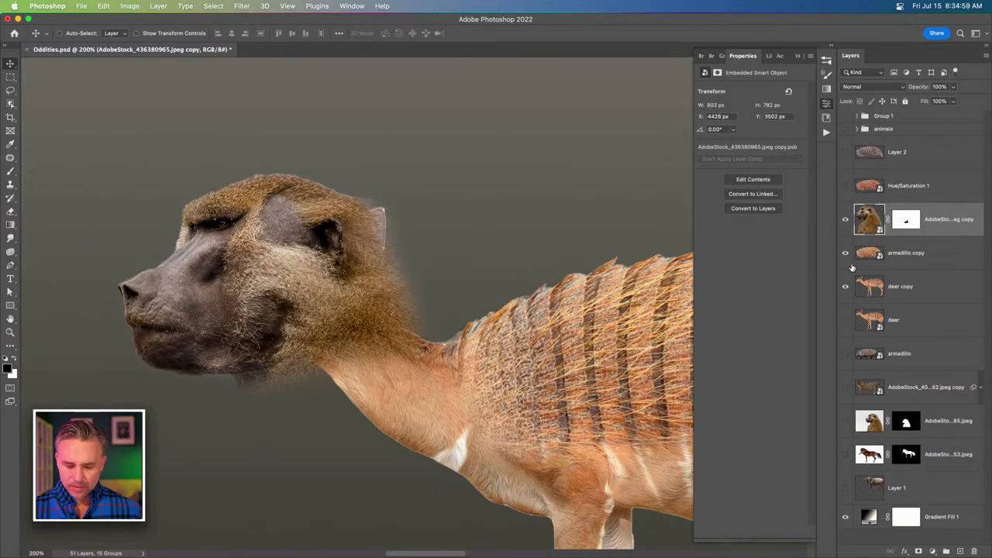
Step: Resize the baboon head to about 72%, place it over the deer's head, and remove its mask
{"action": "key", "text": "ctrl+t"}
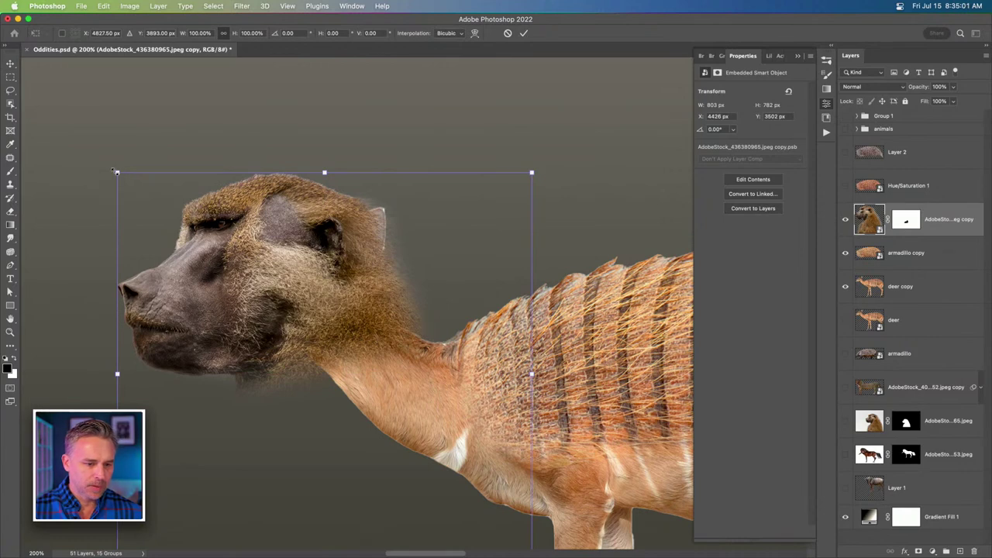
{"action": "left_click_drag", "start_coordinate": [118, 173], "coordinate": [233, 284]}
{"action": "mouse_move", "coordinate": [300, 376]}
{"action": "left_mouse_down"}
{"action": "mouse_move", "coordinate": [251, 307]}
{"action": "mouse_move", "coordinate": [235, 311]}
{"action": "left_mouse_up"}
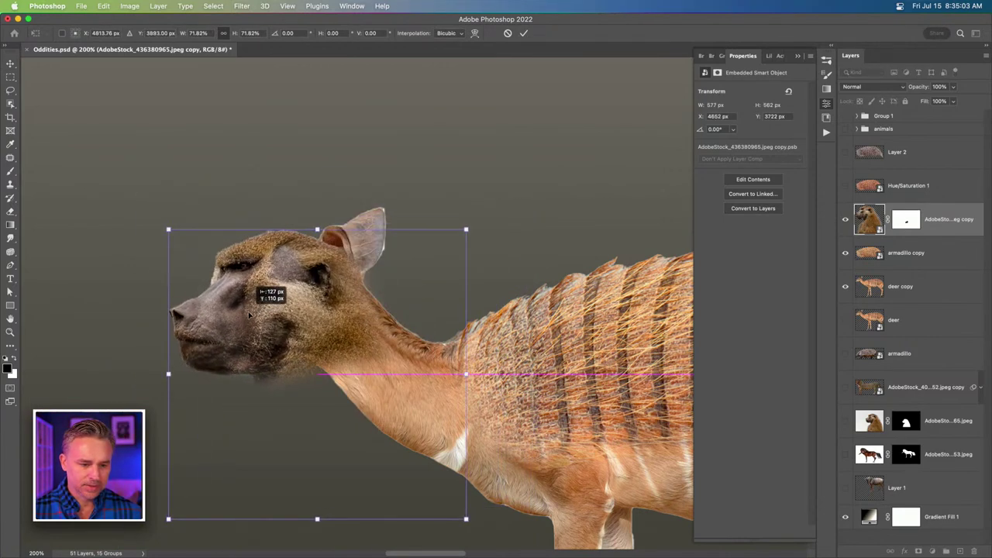
{"action": "key", "text": "Return"}
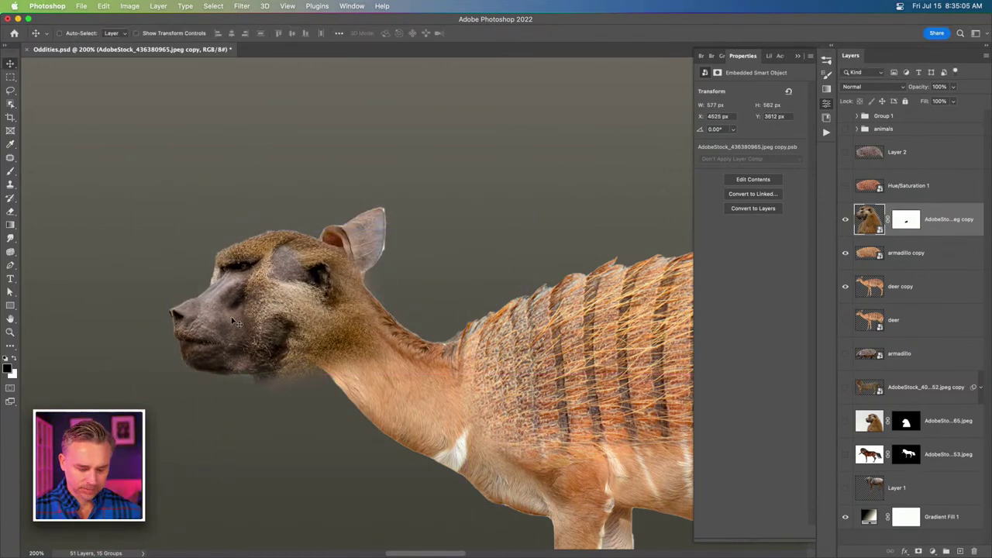
{"action": "left_click_drag", "start_coordinate": [249, 318], "coordinate": [266, 303]}
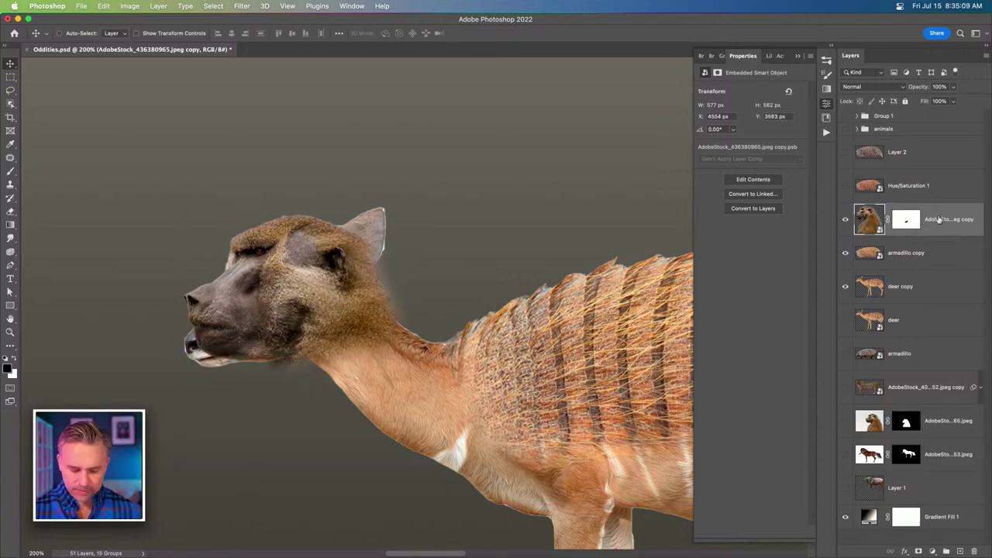
{"action": "key", "text": "super+z"}
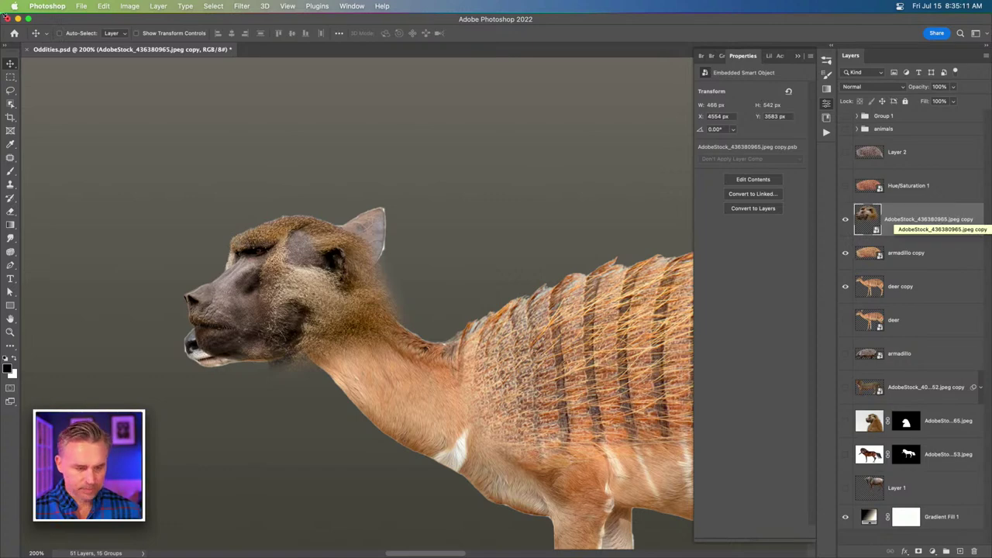
Step: Puppet-warp the baboon head using pins on the snout, top of head, jaw and neck
{"action": "left_click", "coordinate": [104, 5]}
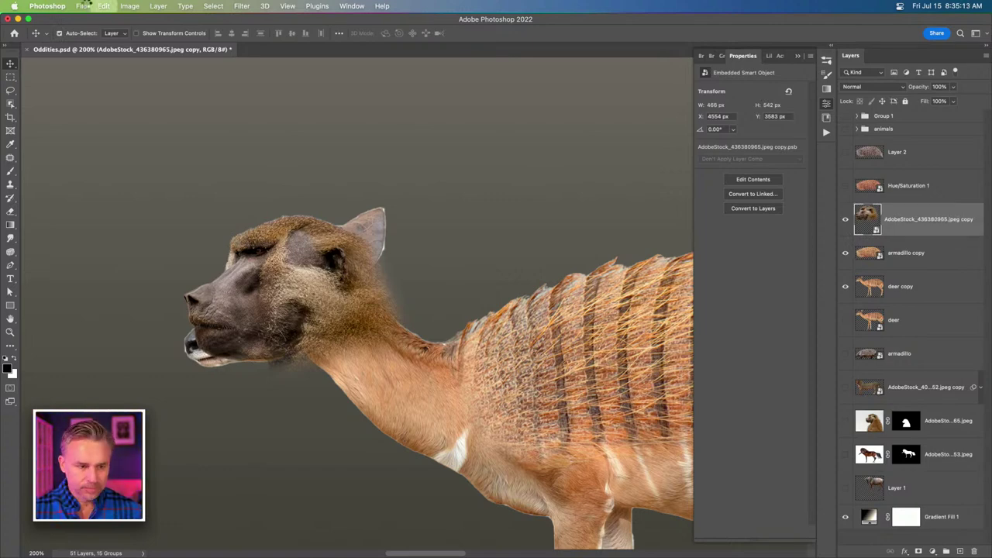
{"action": "left_click", "coordinate": [135, 246]}
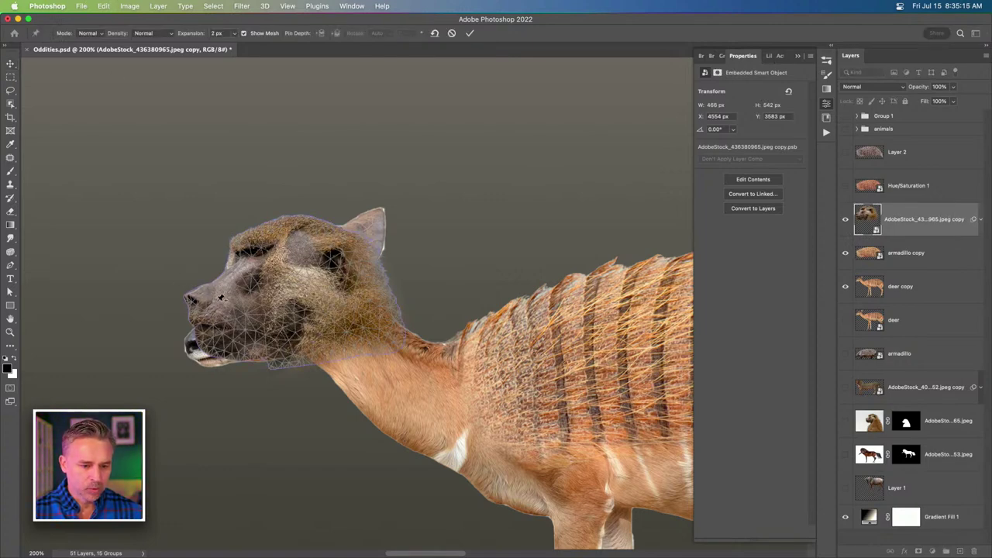
{"action": "left_click", "coordinate": [216, 301]}
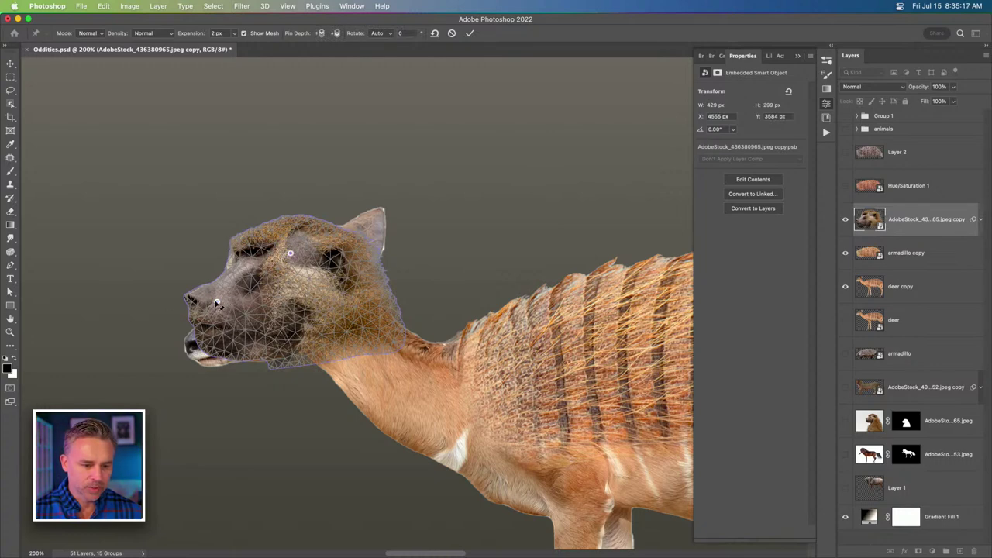
{"action": "left_click_drag", "start_coordinate": [216, 302], "coordinate": [203, 327]}
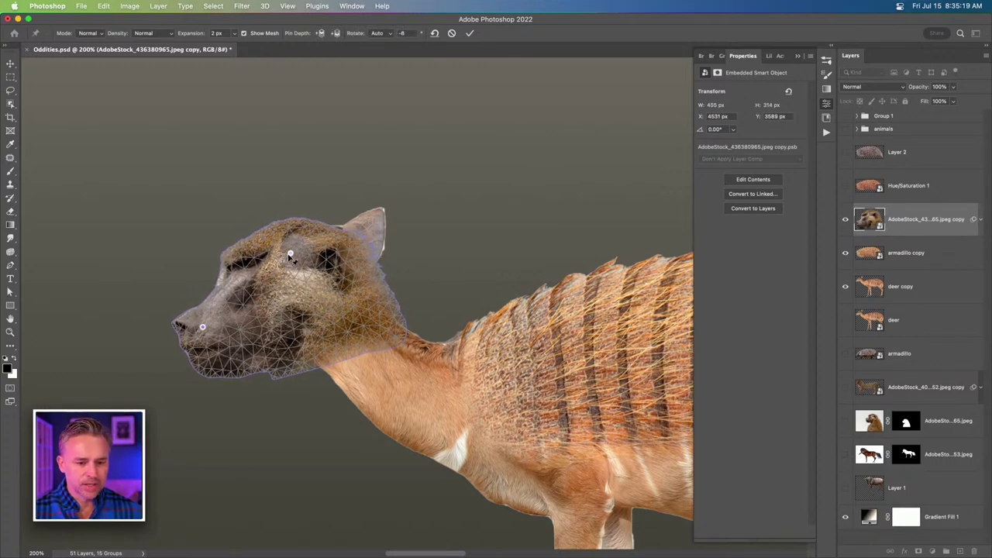
{"action": "left_click_drag", "start_coordinate": [290, 253], "coordinate": [301, 243]}
{"action": "left_click", "coordinate": [288, 356]}
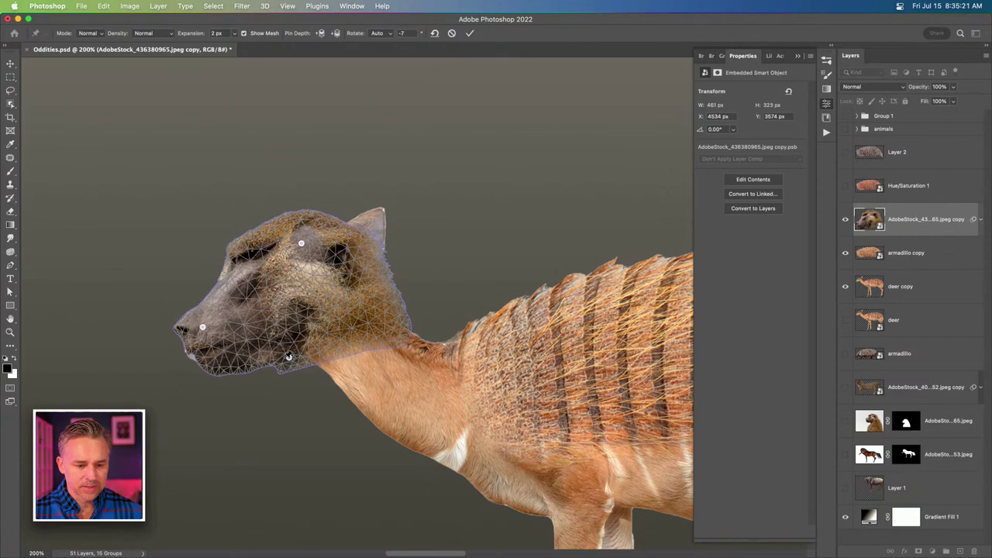
{"action": "left_click_drag", "start_coordinate": [289, 356], "coordinate": [309, 342]}
{"action": "left_click", "coordinate": [381, 311]}
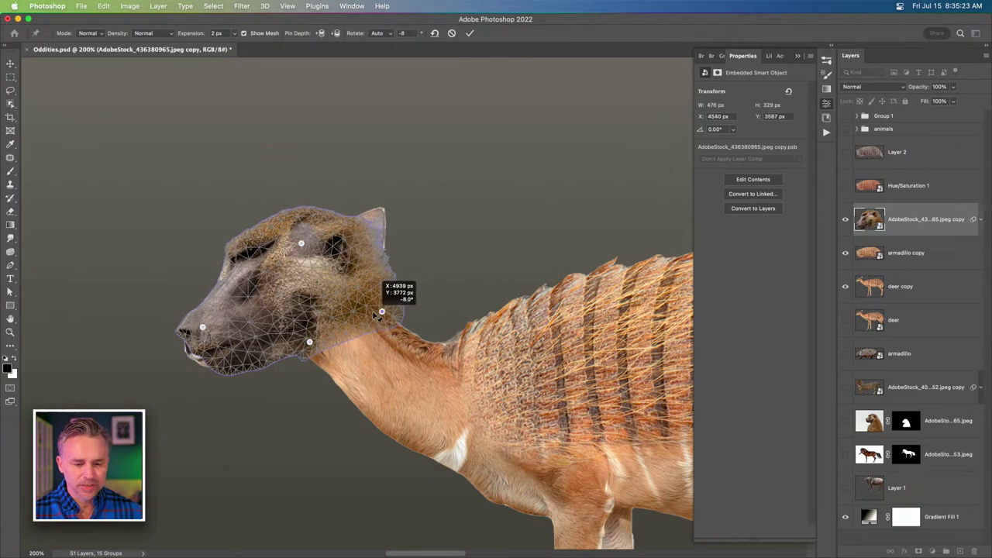
{"action": "left_click_drag", "start_coordinate": [381, 312], "coordinate": [369, 319]}
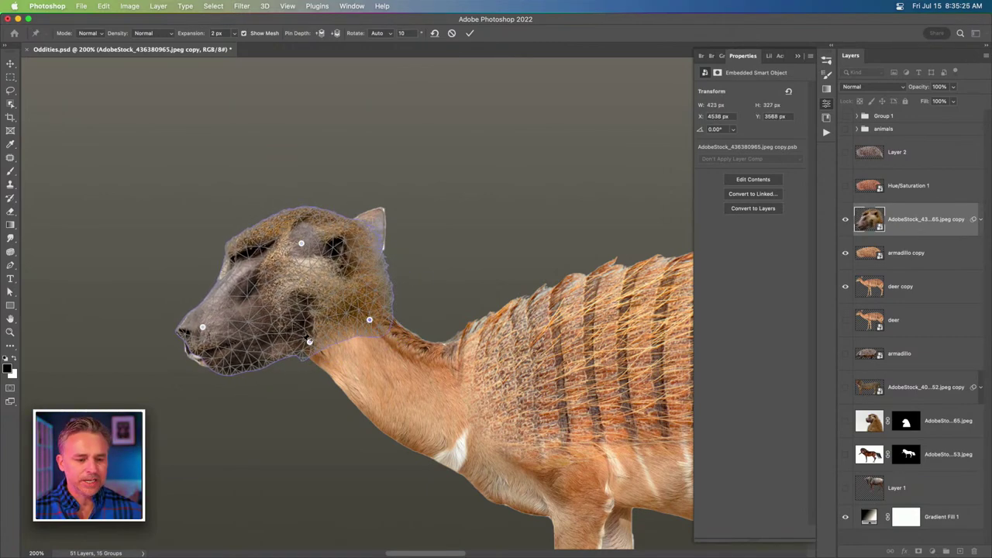
{"action": "key", "text": "Return"}
Step: Recentre the view on the whole animal and rename the baboon head layer 'monkey head'
{"action": "key", "text": "super+minus"}
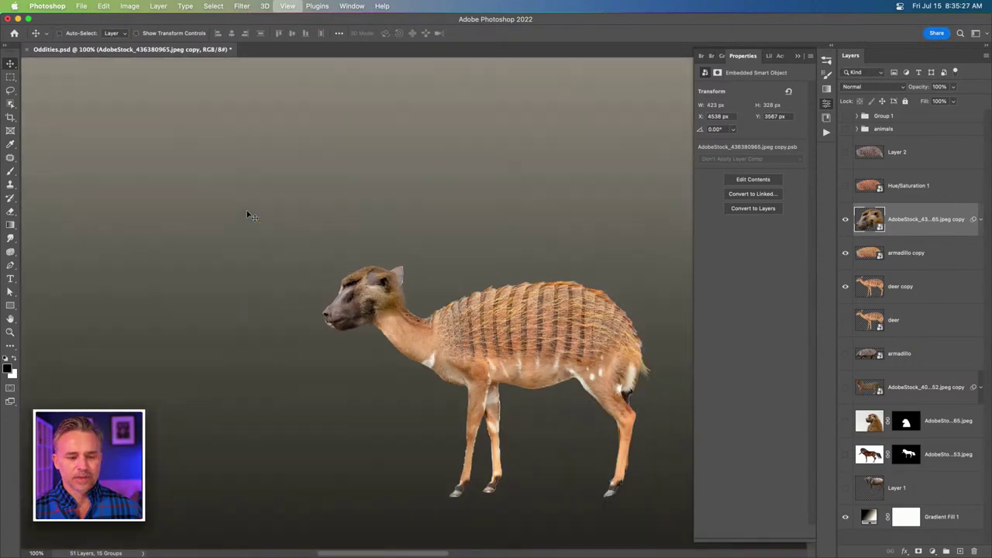
{"action": "left_click_drag", "start_coordinate": [321, 274], "coordinate": [240, 233]}
{"action": "scroll", "coordinate": [242, 235], "scroll_direction": "up", "scroll_amount": 2}
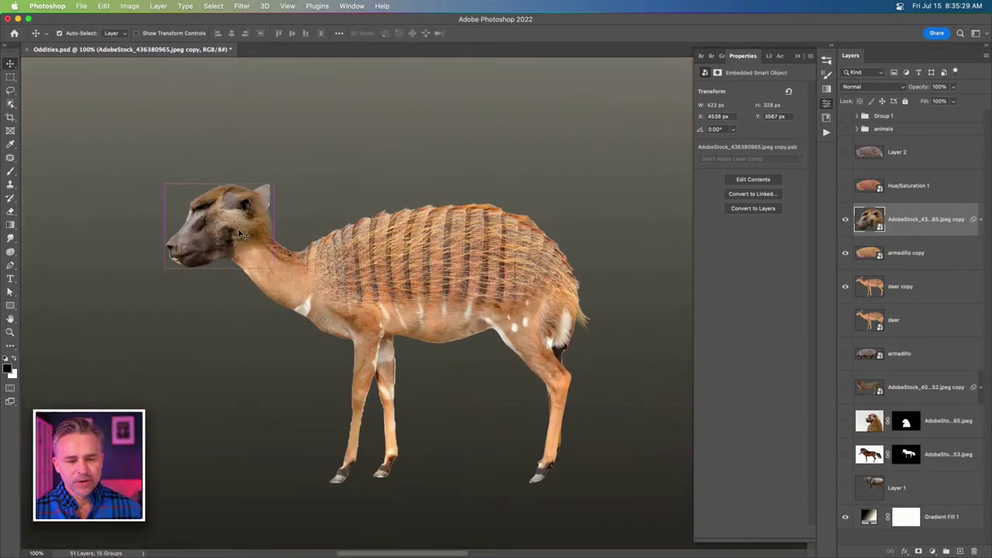
{"action": "key", "text": "super+plus"}
{"action": "key", "text": "super+minus"}
{"action": "key", "text": "super+minus"}
{"action": "left_click_drag", "start_coordinate": [273, 241], "coordinate": [290, 264]}
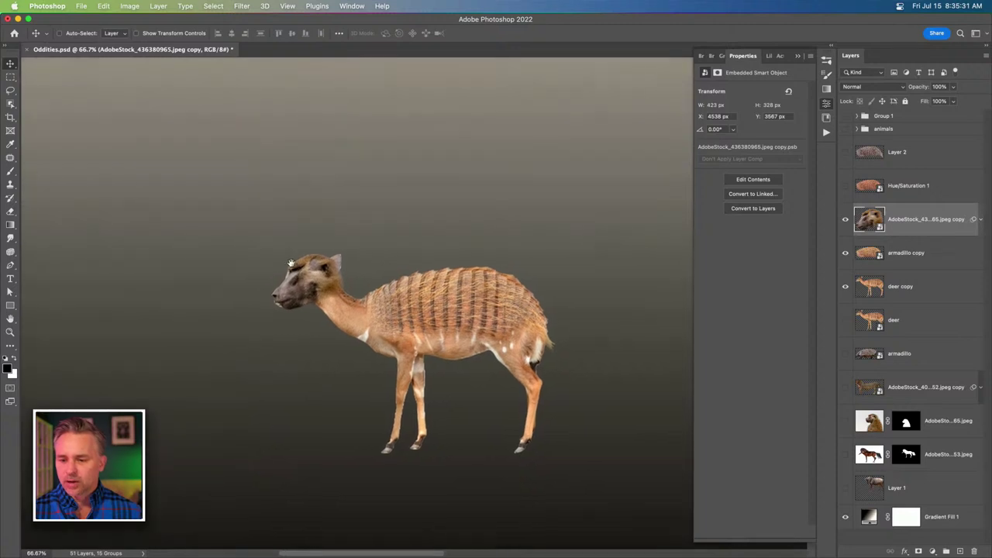
{"action": "double_click", "coordinate": [899, 220]}
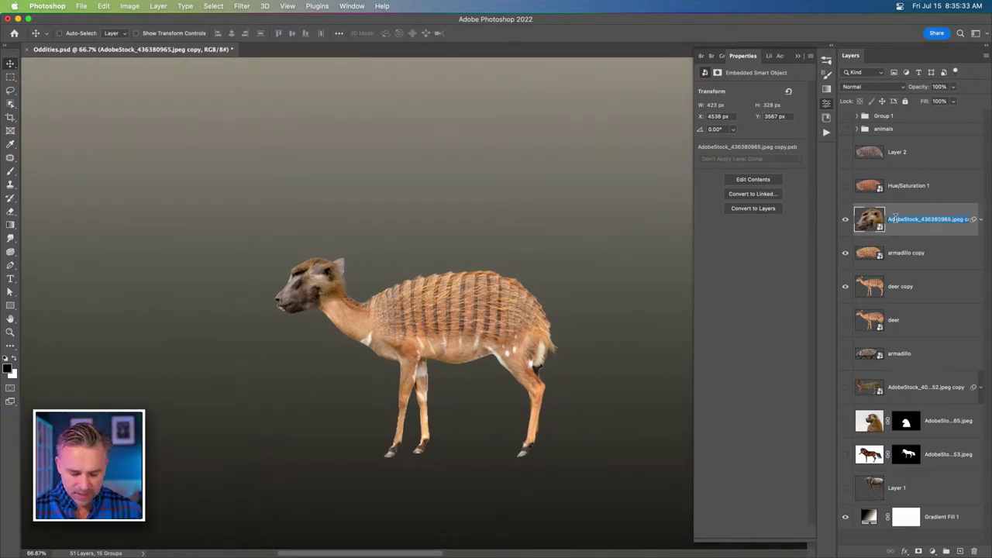
{"action": "type", "text": "monk"}
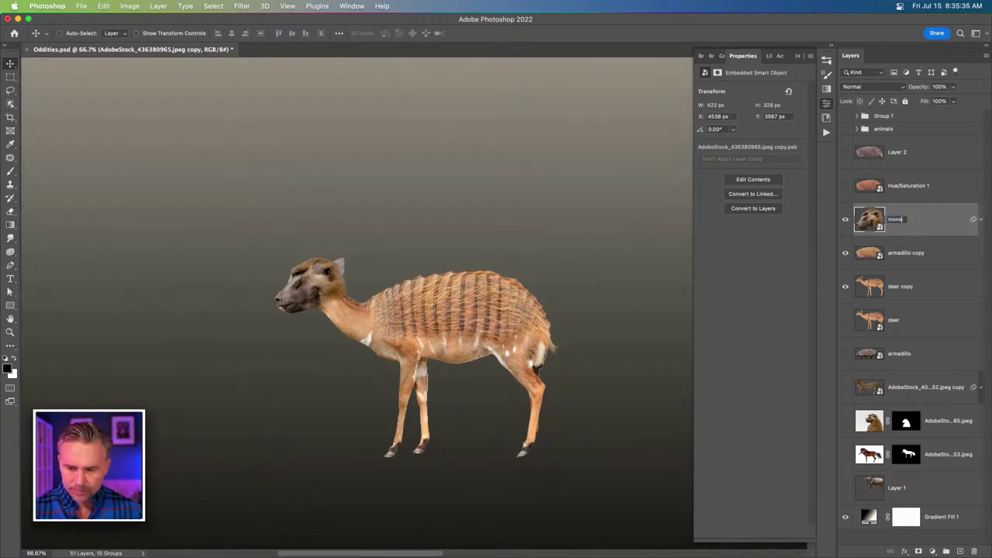
{"action": "type", "text": "d"}
{"action": "key", "text": "Return"}
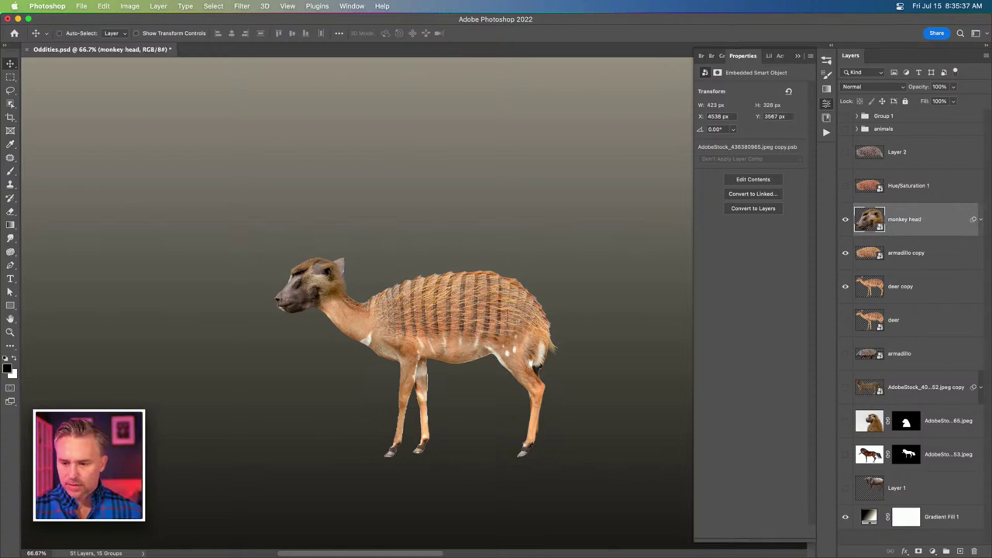
Step: Compare the deer with the monkey head and animals group hidden, then show the monkey head again
{"action": "left_click", "coordinate": [845, 223]}
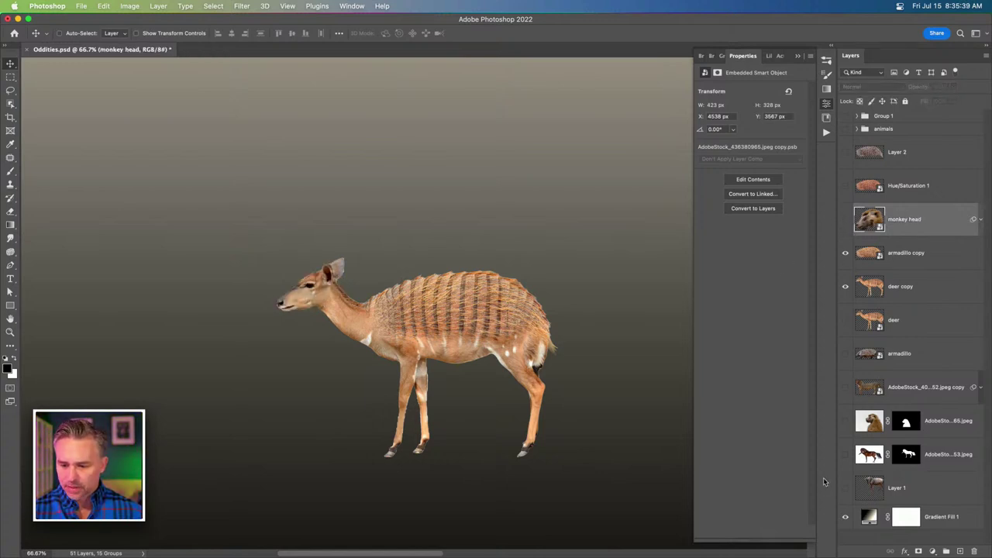
{"action": "left_click", "coordinate": [846, 129]}
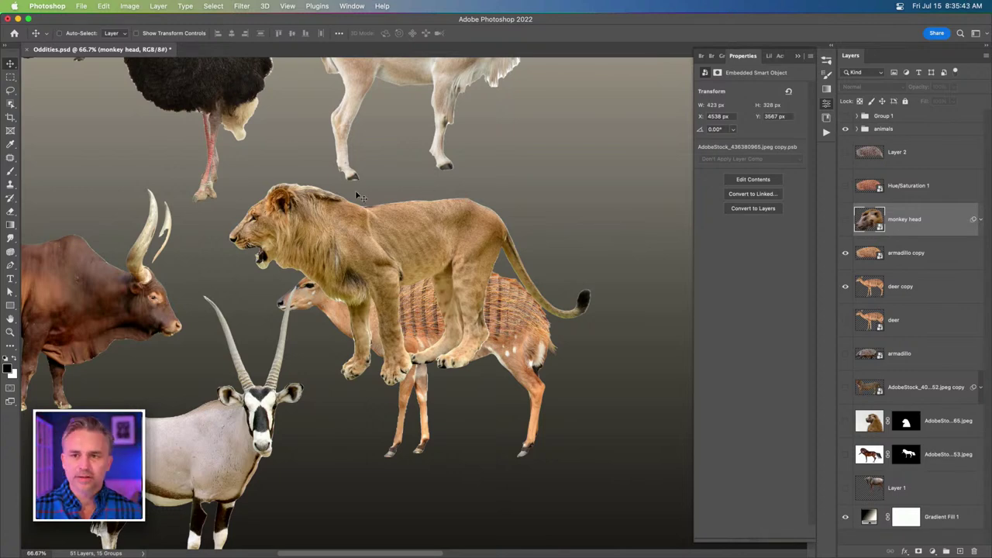
{"action": "key", "text": "super+minus"}
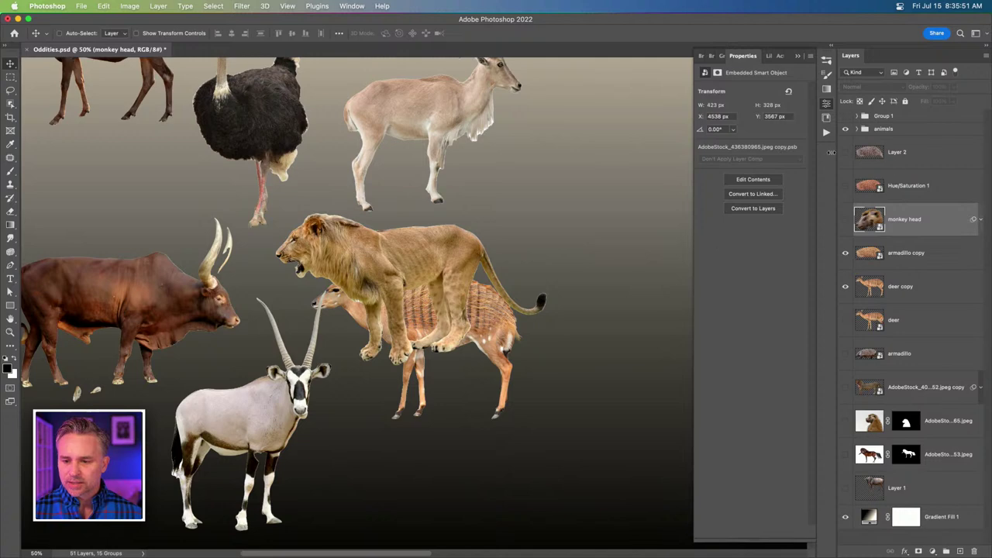
{"action": "left_click", "coordinate": [845, 129]}
{"action": "key", "text": "super+1"}
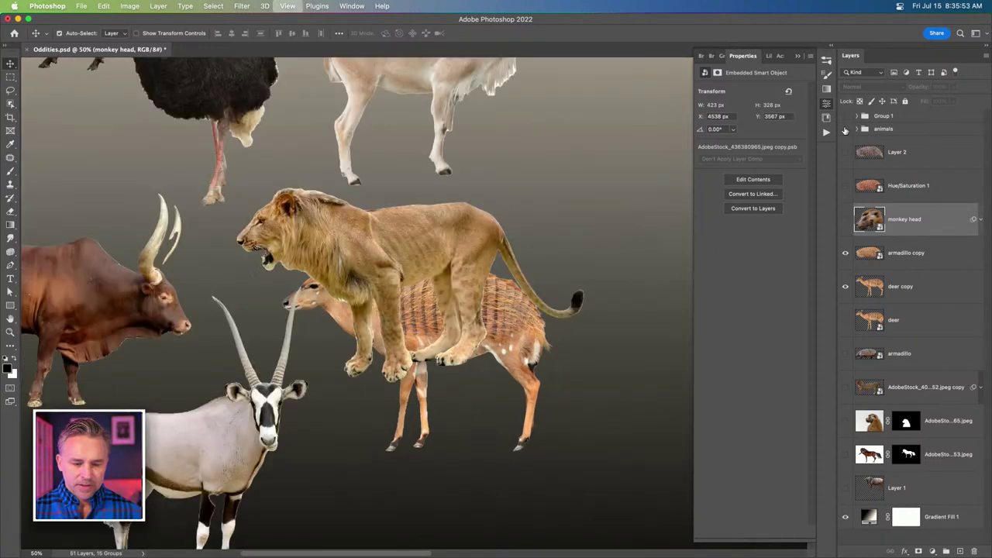
{"action": "left_click", "coordinate": [846, 221]}
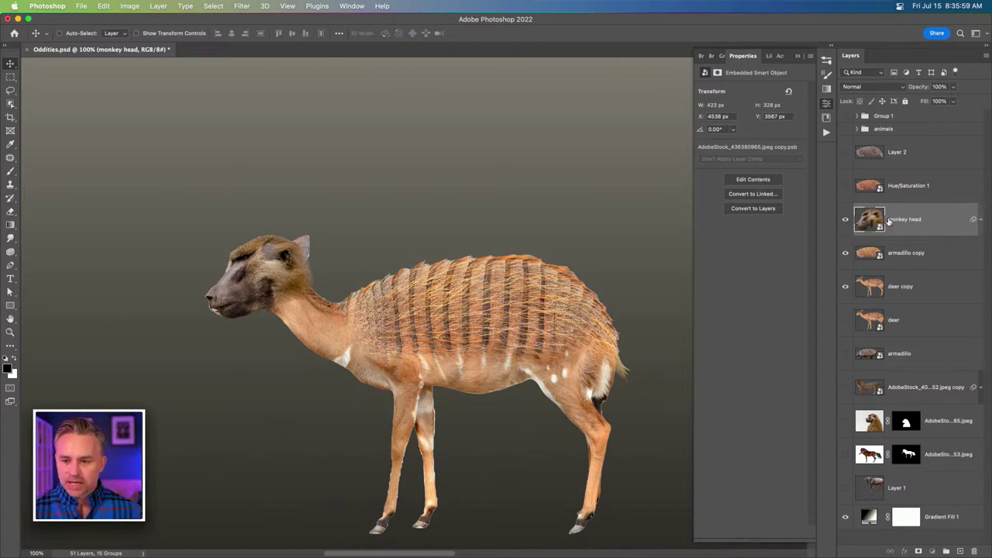
Step: Duplicate the monkey head layer and rasterize the copy
{"action": "key", "text": "super+j"}
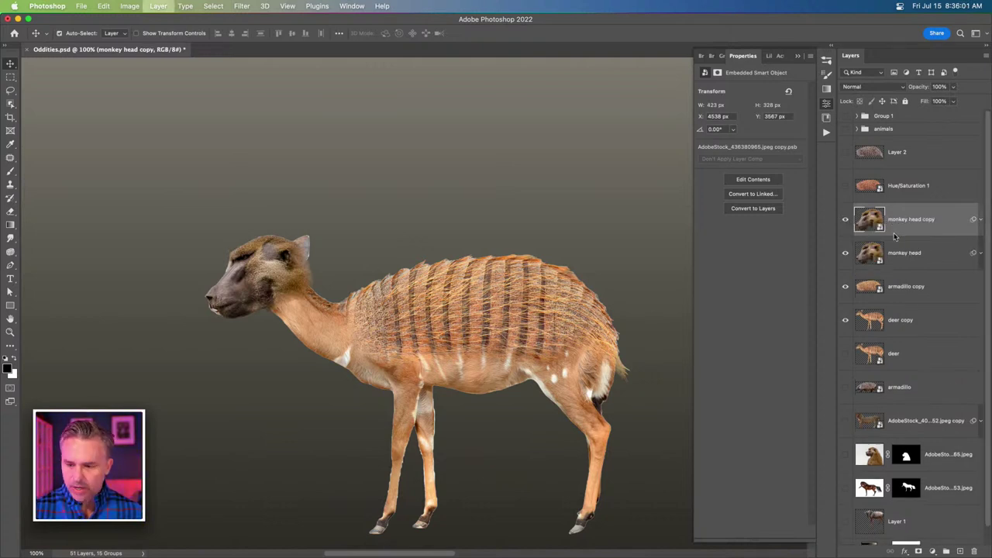
{"action": "right_click", "coordinate": [927, 220]}
{"action": "left_click", "coordinate": [851, 465]}
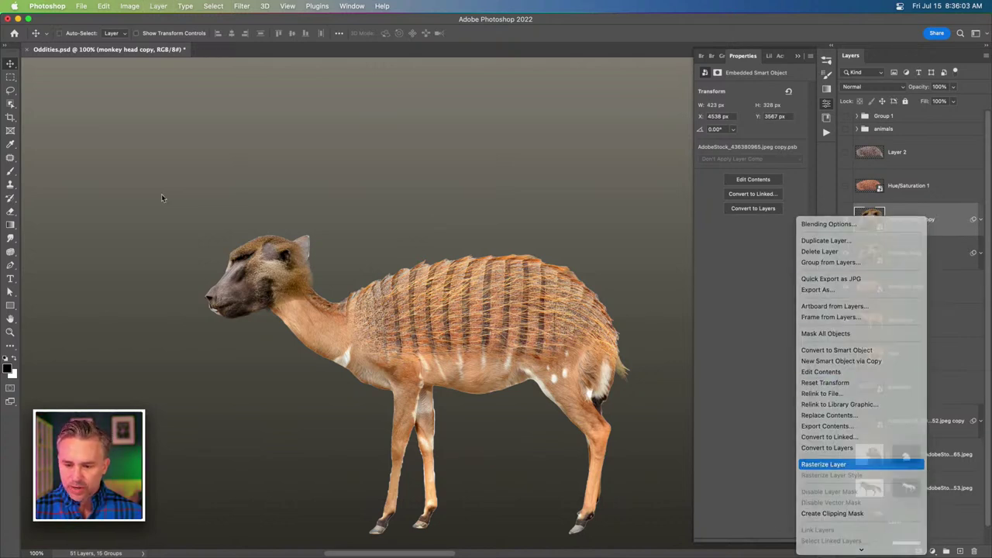
Step: Match Color the head copy to Oddities.psd's deer copy layer with luminance 53 and intensity 108
{"action": "left_click", "coordinate": [129, 6]}
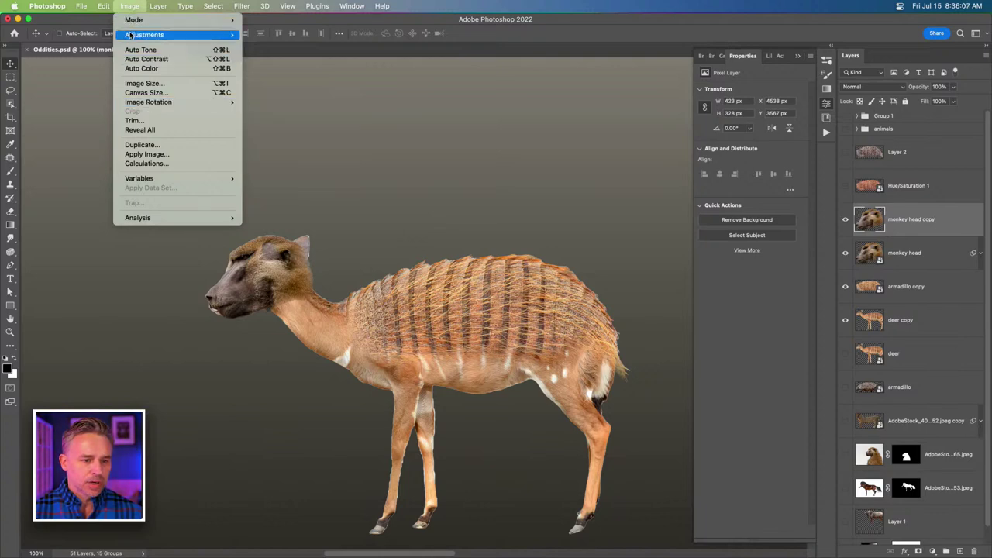
{"action": "mouse_move", "coordinate": [144, 35]}
{"action": "left_click", "coordinate": [280, 231]}
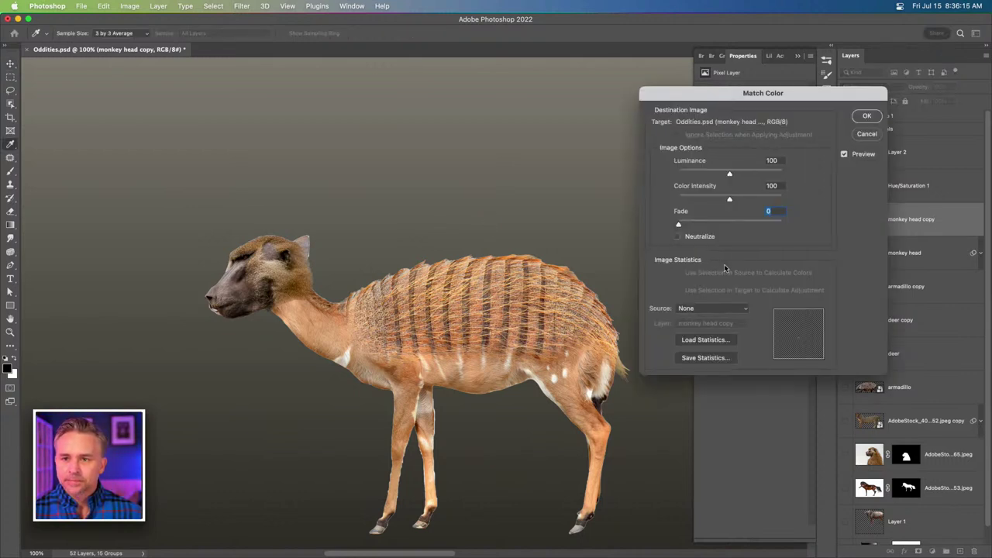
{"action": "left_click", "coordinate": [700, 309]}
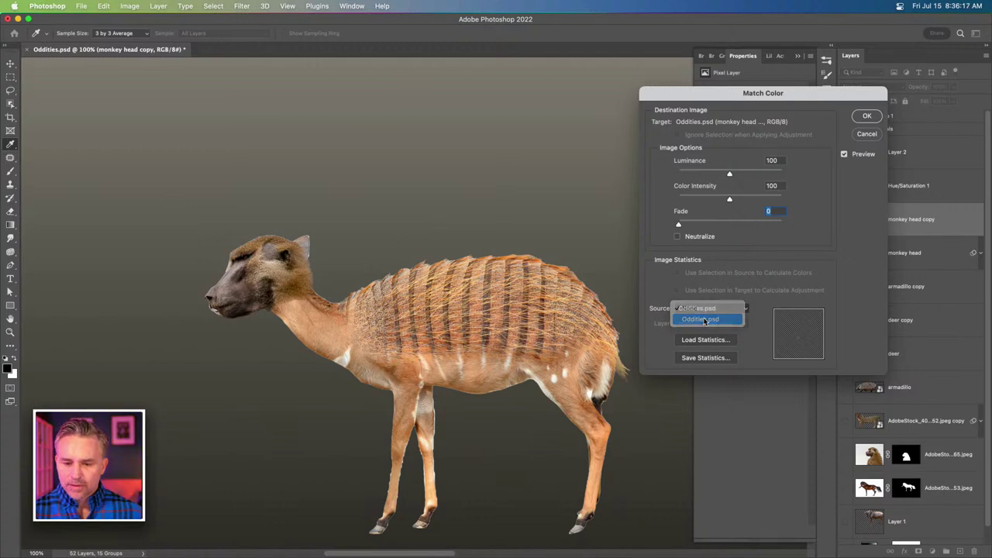
{"action": "left_click", "coordinate": [705, 320]}
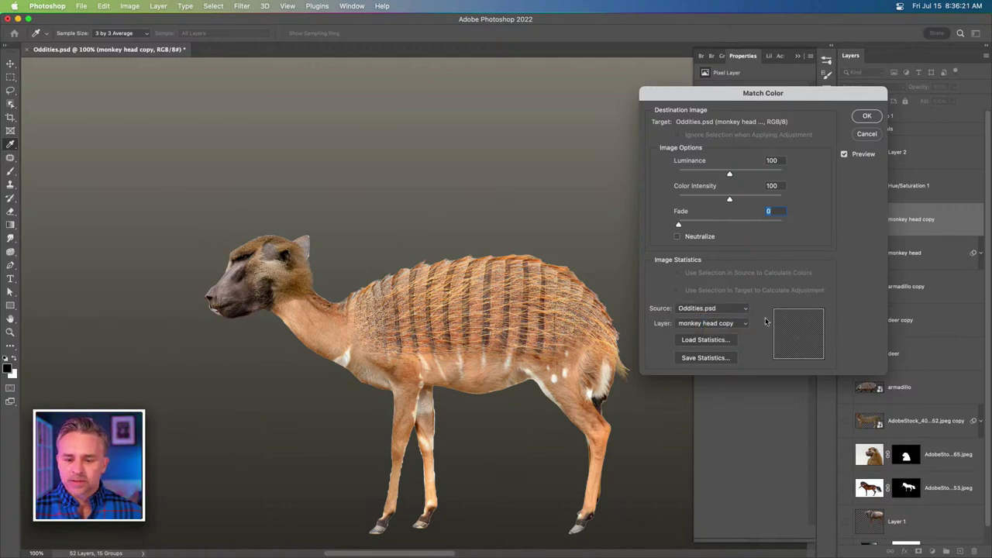
{"action": "left_click", "coordinate": [716, 324]}
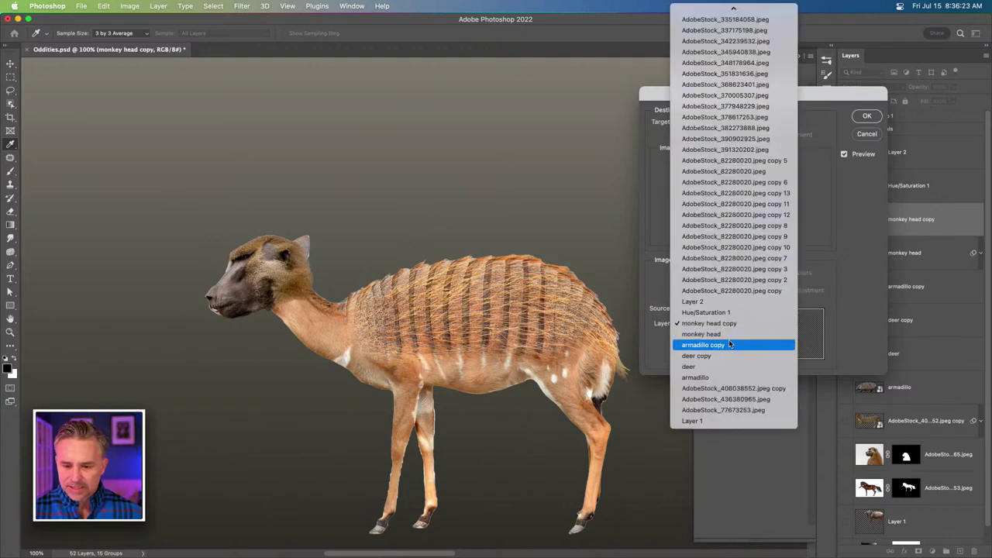
{"action": "left_click", "coordinate": [723, 356]}
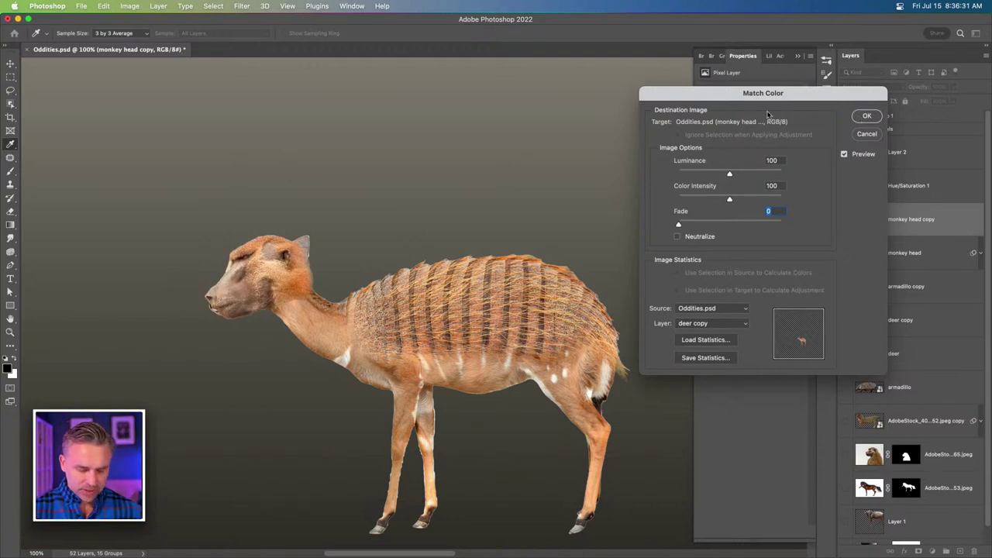
{"action": "left_click_drag", "start_coordinate": [758, 100], "coordinate": [445, 176]}
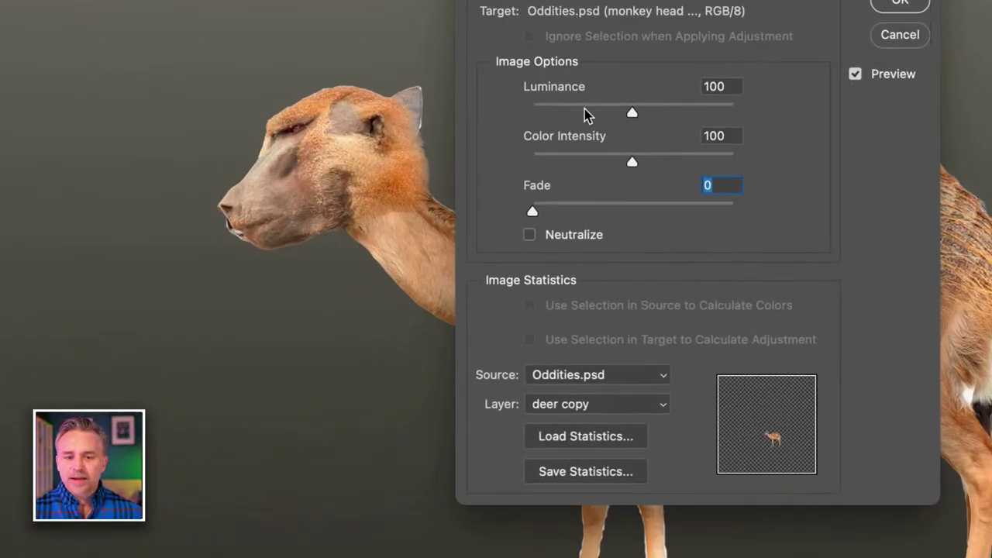
{"action": "left_click", "coordinate": [585, 114]}
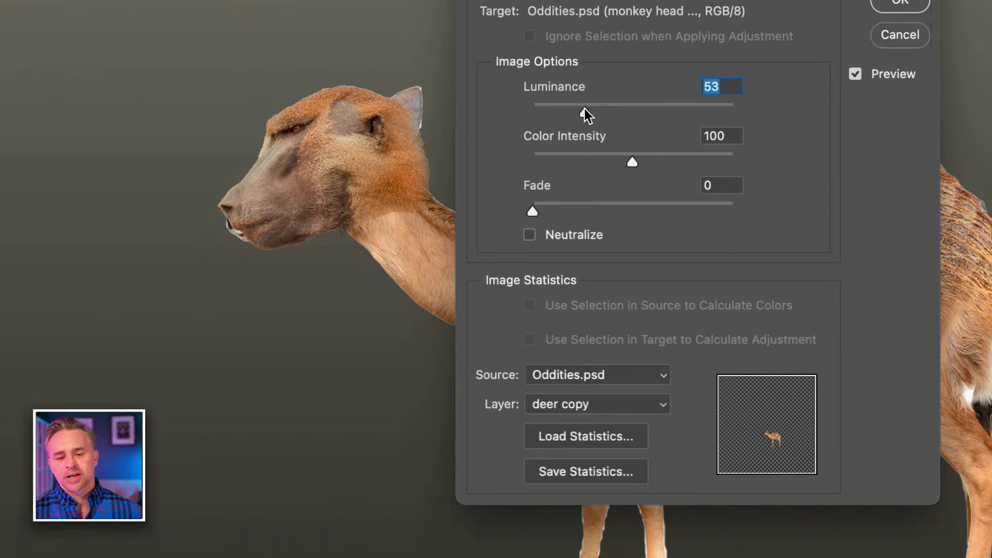
{"action": "left_click", "coordinate": [581, 163]}
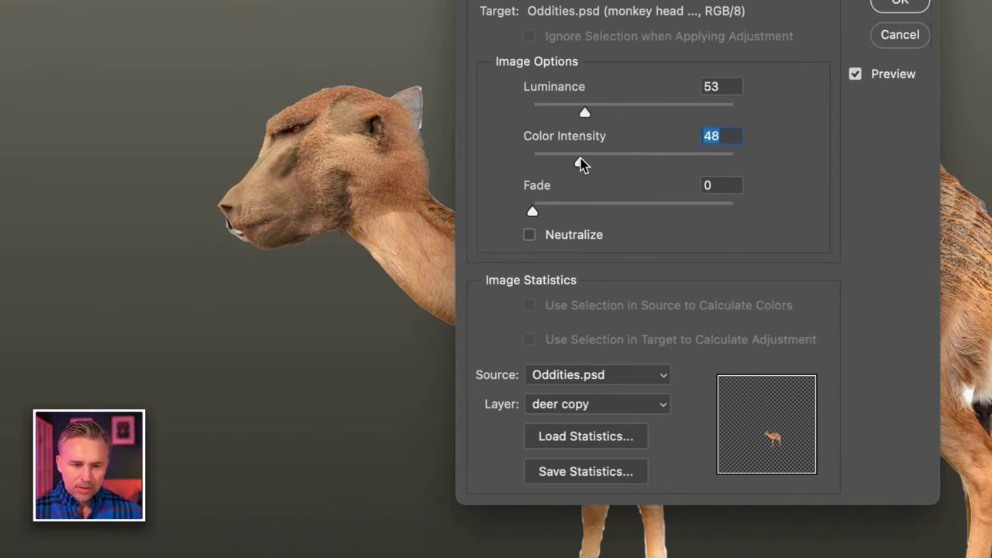
{"action": "left_click", "coordinate": [641, 162]}
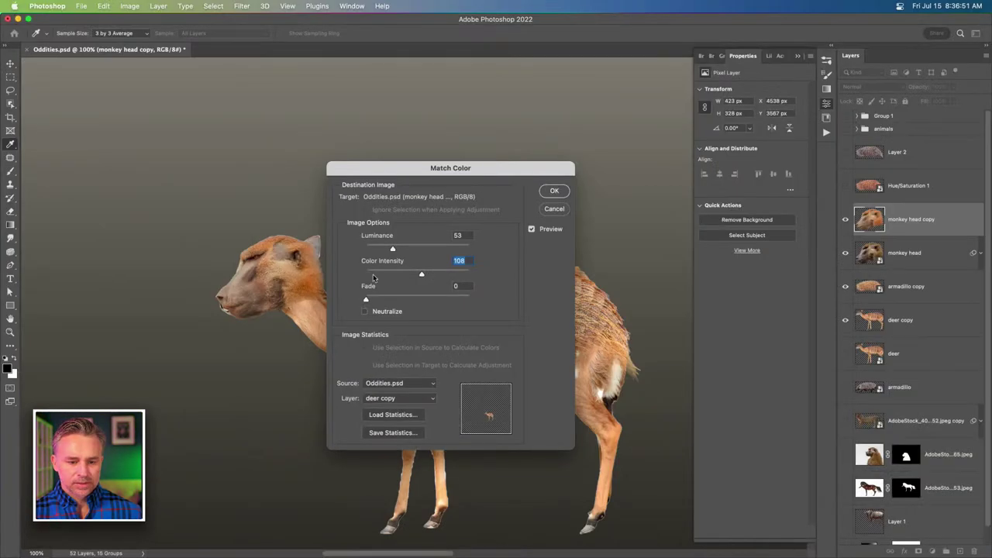
{"action": "left_click_drag", "start_coordinate": [380, 167], "coordinate": [591, 155]}
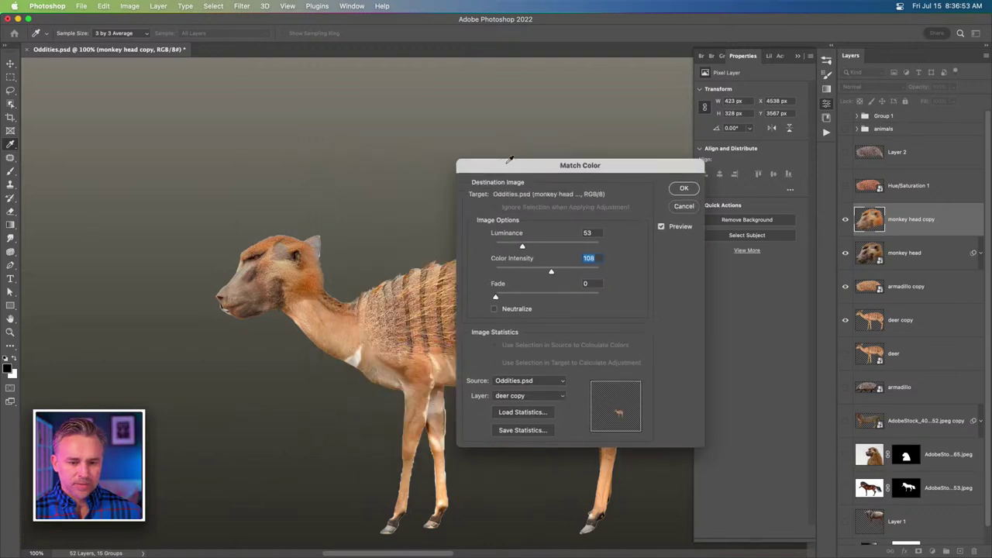
{"action": "left_click", "coordinate": [764, 180]}
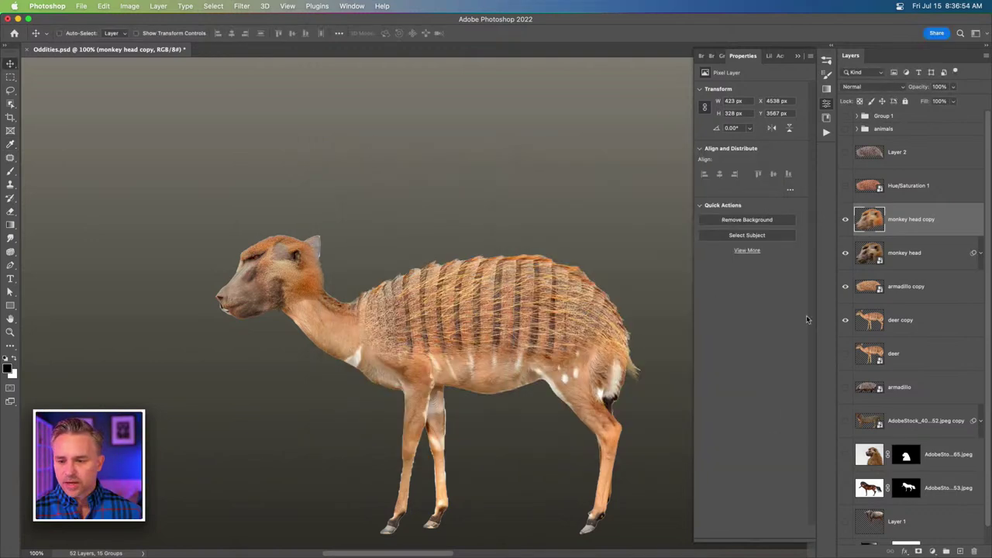
Step: Add a layer mask to the deer copy layer and zoom in on the head and neck
{"action": "left_click", "coordinate": [903, 319]}
{"action": "key", "text": "ctrl+j"}
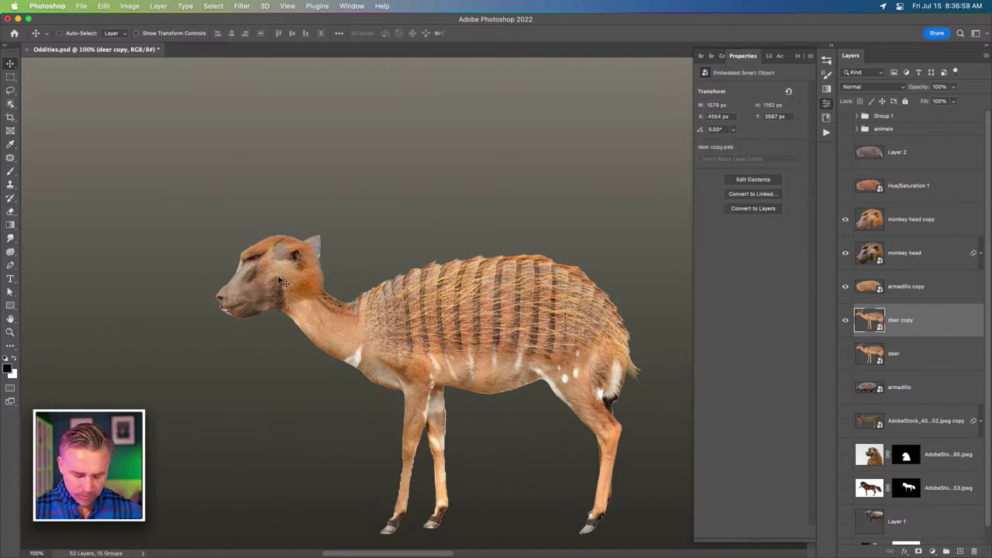
{"action": "key", "text": "ctrl+z"}
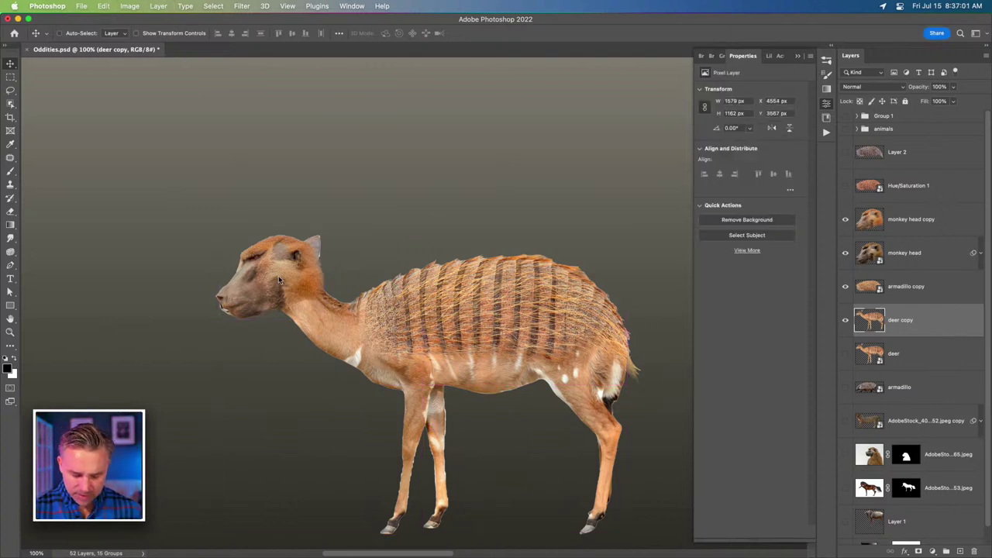
{"action": "left_click", "coordinate": [917, 551]}
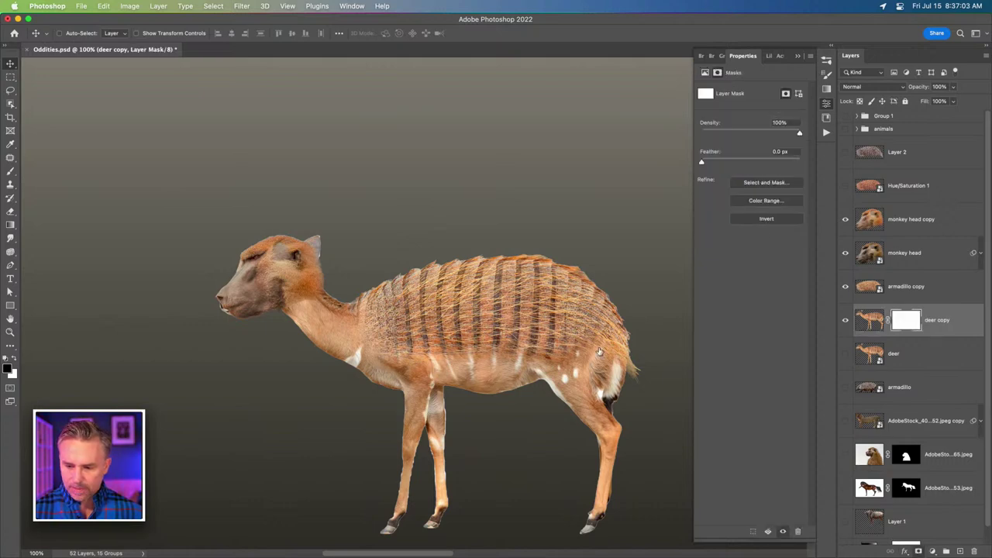
{"action": "key", "text": "ctrl+plus"}
{"action": "key", "text": "ctrl+plus"}
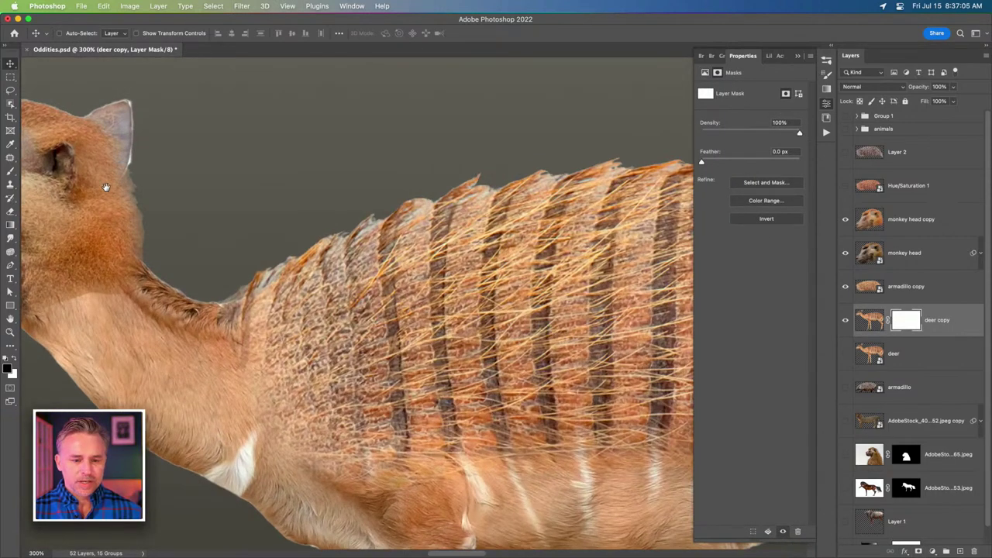
{"action": "left_click_drag", "start_coordinate": [215, 74], "coordinate": [554, 238]}
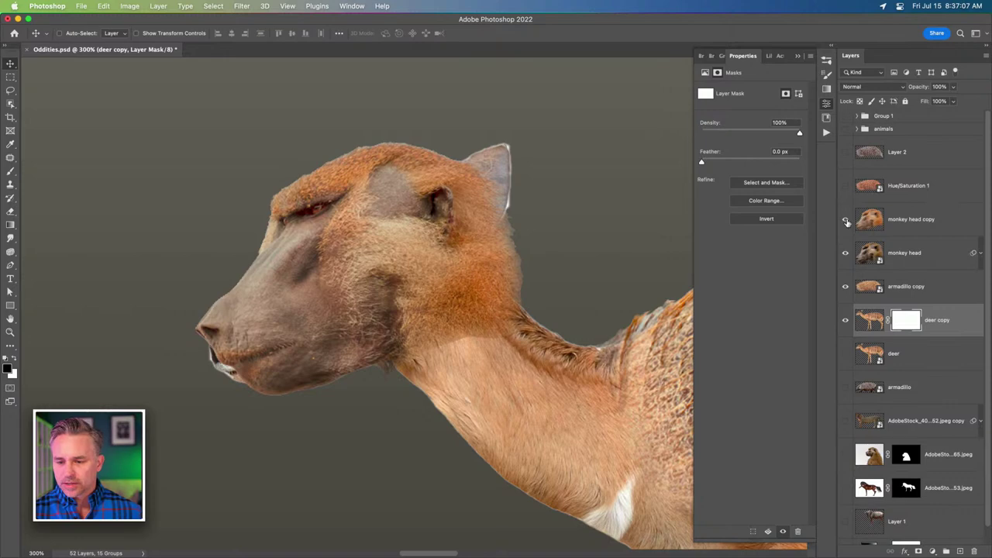
Step: Hide the upper layers and paint out the deer's ears on the mask with a 100 px brush
{"action": "left_click_drag", "start_coordinate": [845, 219], "coordinate": [846, 294]}
{"action": "left_click", "coordinate": [868, 318]}
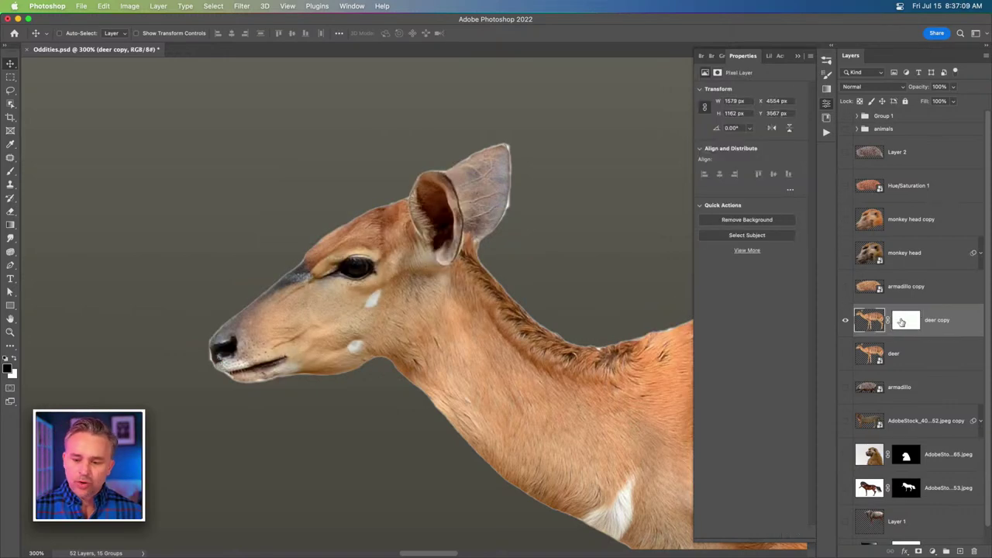
{"action": "left_click", "coordinate": [903, 320]}
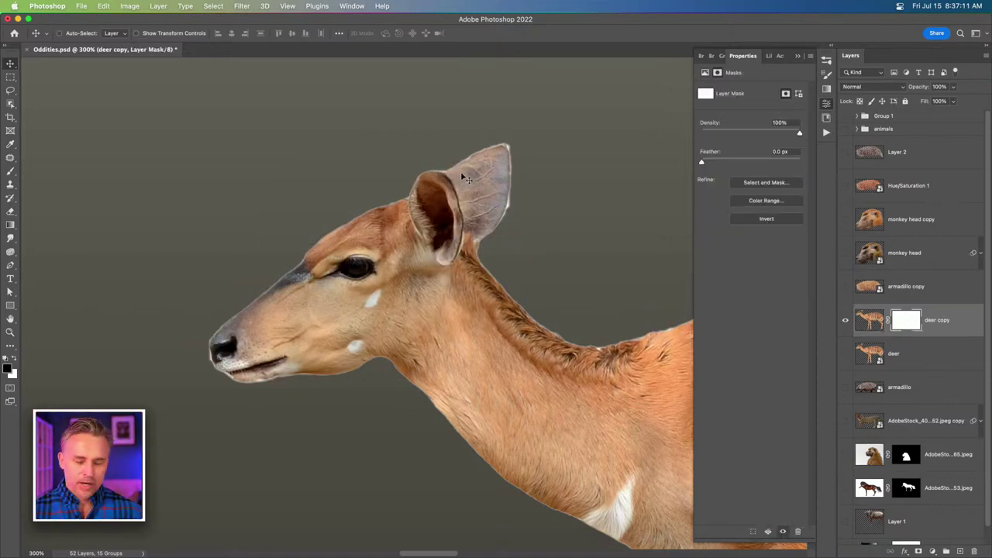
{"action": "key", "text": "b"}
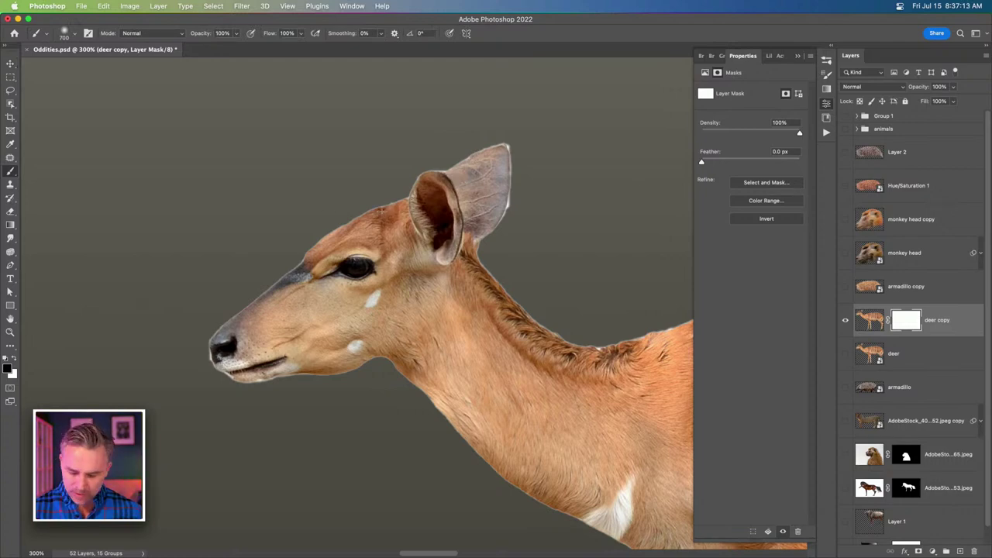
{"action": "key", "text": "bracketleft"}
{"action": "key", "text": "bracketleft"}
{"action": "key", "text": "bracketleft"}
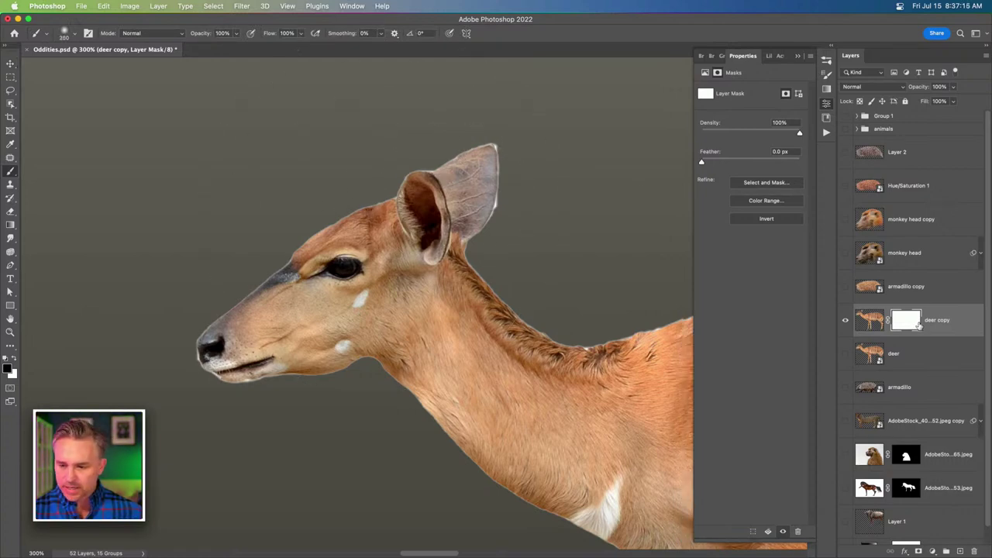
{"action": "key", "text": "bracketleft"}
{"action": "key", "text": "bracketleft"}
{"action": "key", "text": "bracketleft"}
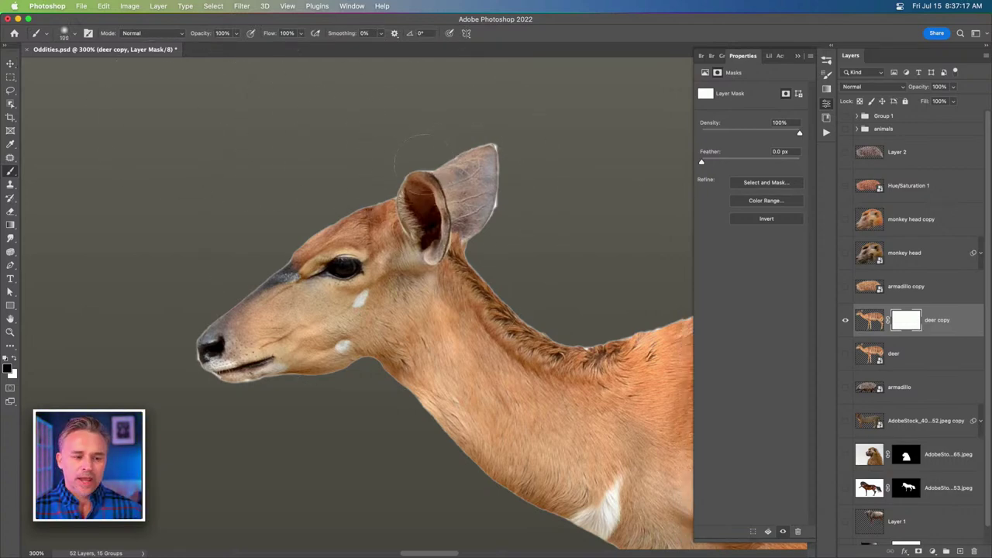
{"action": "mouse_move", "coordinate": [465, 147]}
{"action": "left_mouse_down"}
{"action": "mouse_move", "coordinate": [232, 233]}
{"action": "mouse_move", "coordinate": [277, 255]}
{"action": "mouse_move", "coordinate": [250, 394]}
{"action": "mouse_move", "coordinate": [308, 416]}
{"action": "mouse_move", "coordinate": [315, 354]}
{"action": "mouse_move", "coordinate": [270, 332]}
{"action": "left_mouse_up"}
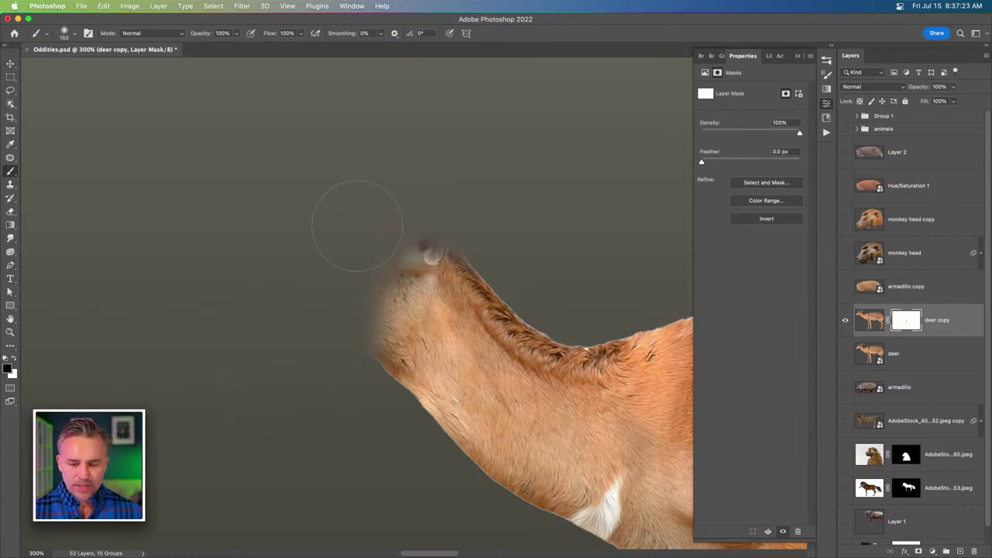
Step: Show the armadillo copy and monkey head copy layers again and zoom out to the whole deer
{"action": "left_click", "coordinate": [846, 286]}
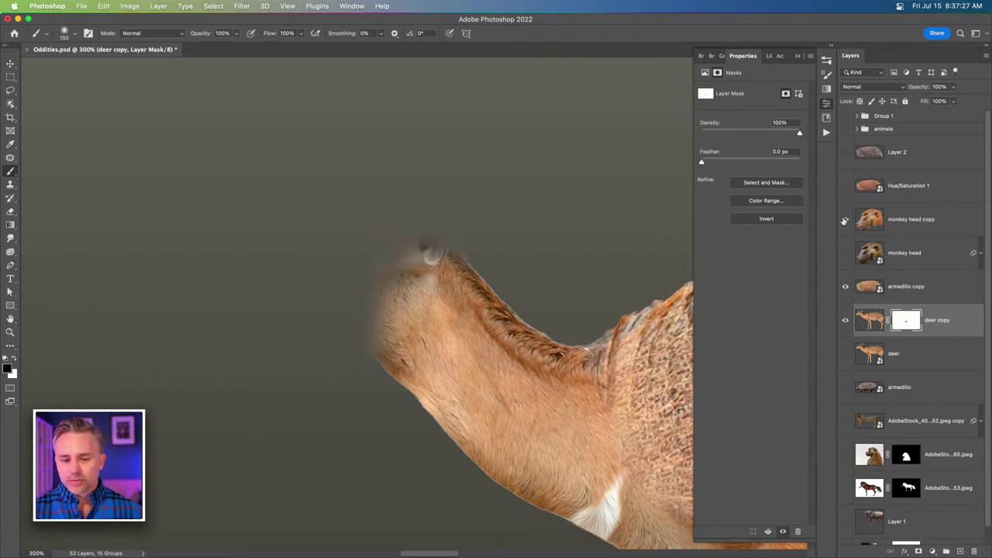
{"action": "left_click", "coordinate": [844, 220]}
{"action": "key", "text": "super+0"}
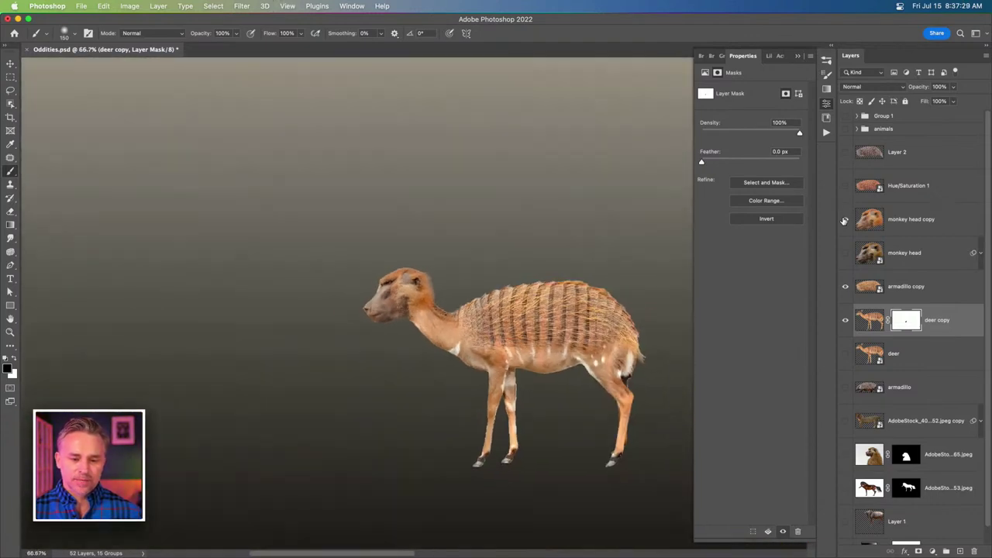
{"action": "left_click_drag", "start_coordinate": [622, 271], "coordinate": [534, 217]}
Step: Launch the Free Stock Search 2 Pro plugin, then select the original deer layer
{"action": "key", "text": "super+1"}
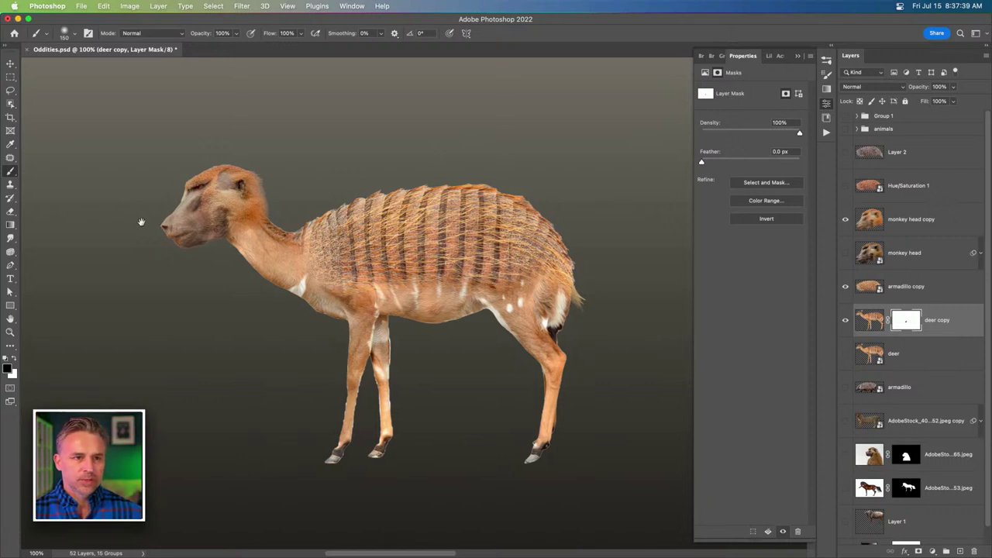
{"action": "mouse_move", "coordinate": [205, 239]}
{"action": "left_mouse_down"}
{"action": "mouse_move", "coordinate": [277, 247]}
{"action": "mouse_move", "coordinate": [257, 242]}
{"action": "left_mouse_up"}
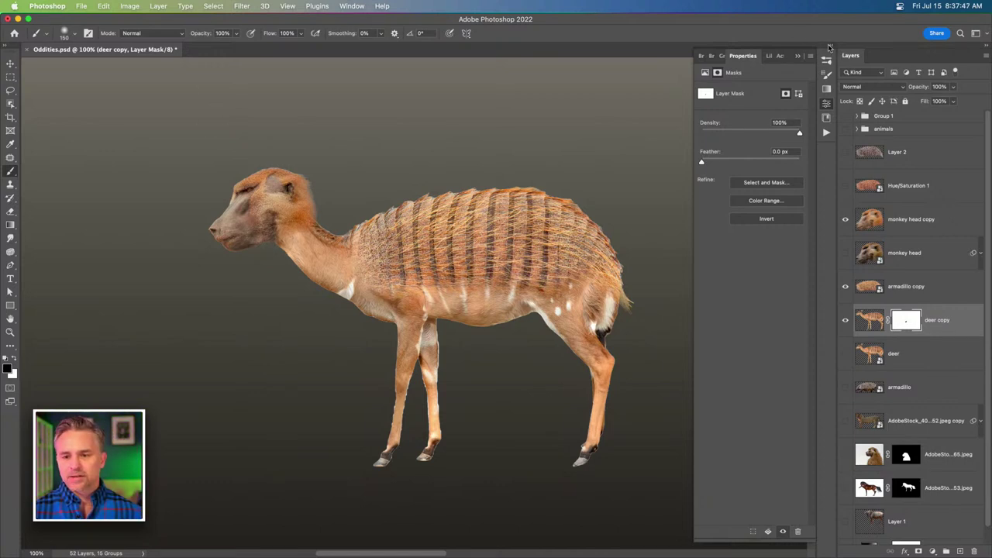
{"action": "left_click", "coordinate": [829, 47]}
{"action": "left_click", "coordinate": [317, 6]}
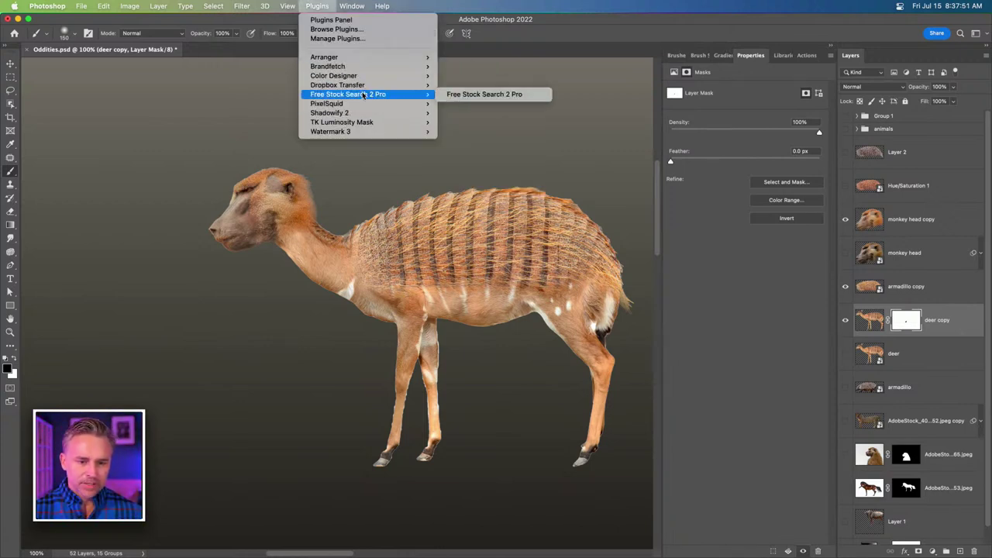
{"action": "left_click", "coordinate": [462, 95]}
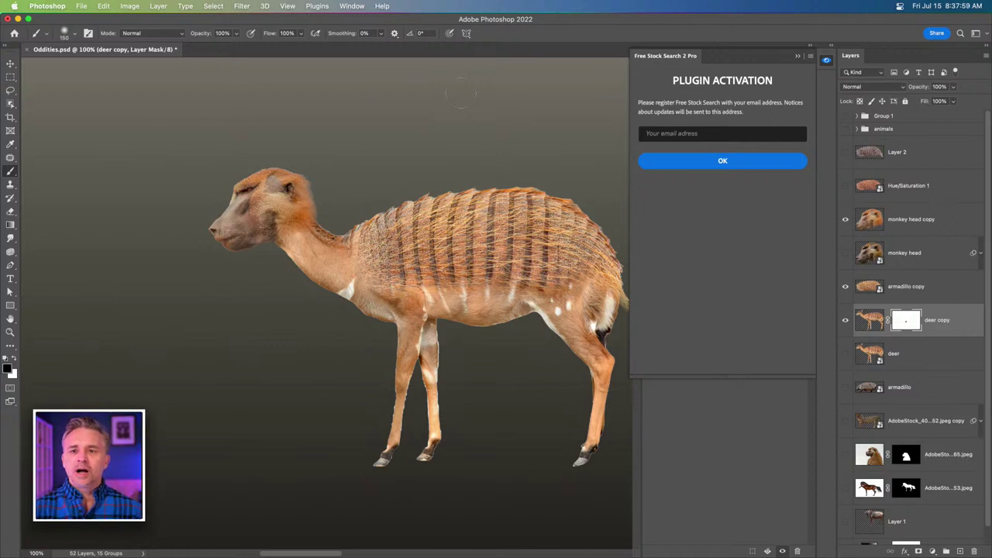
{"action": "left_click", "coordinate": [892, 359]}
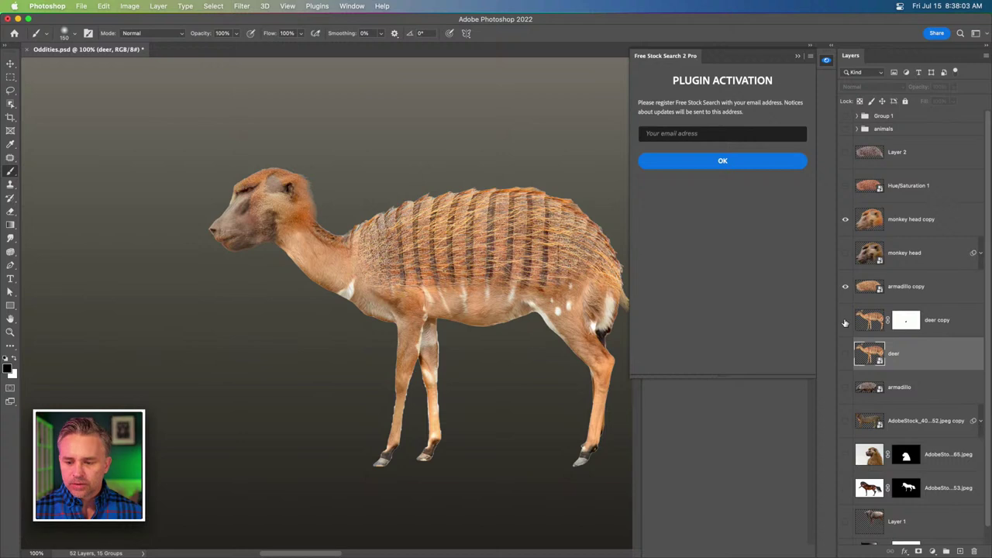
Step: Show the original deer layer instead of deer copy and move it just below Hue/Saturation 1
{"action": "left_click", "coordinate": [845, 320]}
{"action": "left_click", "coordinate": [844, 355]}
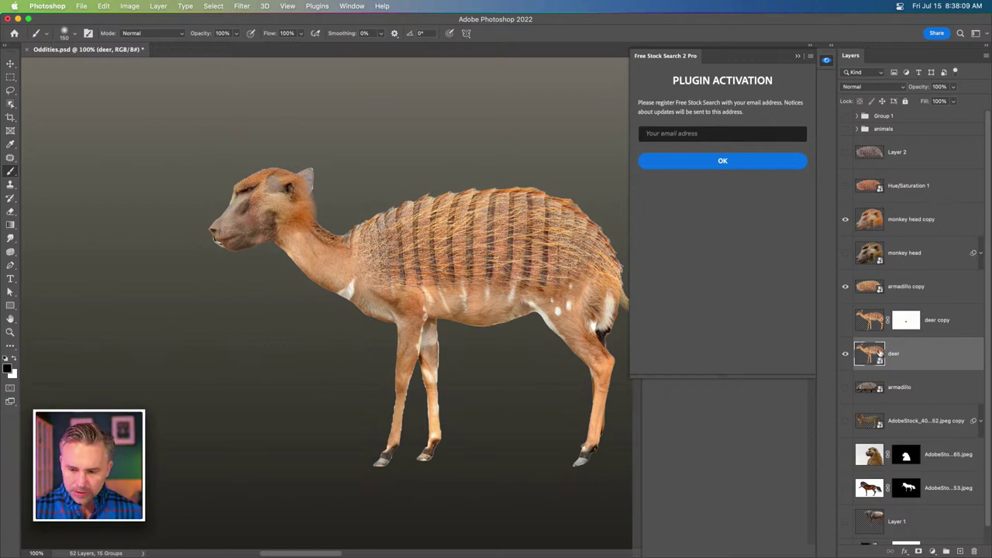
{"action": "left_click", "coordinate": [10, 64]}
{"action": "left_click_drag", "start_coordinate": [864, 346], "coordinate": [865, 214]}
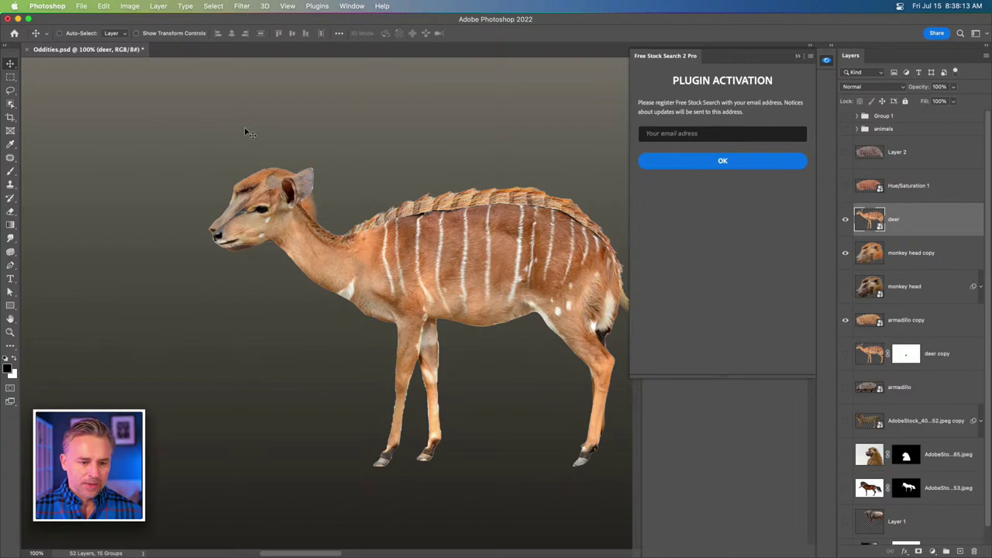
Step: Draw a Lasso selection around the deer's ear
{"action": "scroll", "coordinate": [245, 134], "scroll_direction": "up", "scroll_amount": 3}
{"action": "scroll", "coordinate": [241, 126], "scroll_direction": "up", "scroll_amount": 3}
{"action": "scroll", "coordinate": [416, 372], "scroll_direction": "down", "scroll_amount": 2}
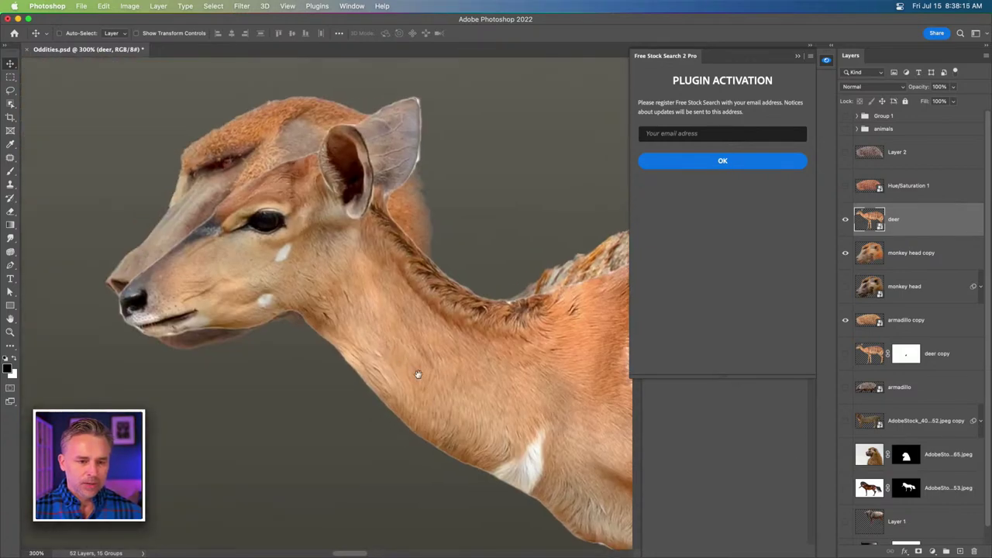
{"action": "scroll", "coordinate": [446, 419], "scroll_direction": "up", "scroll_amount": 1}
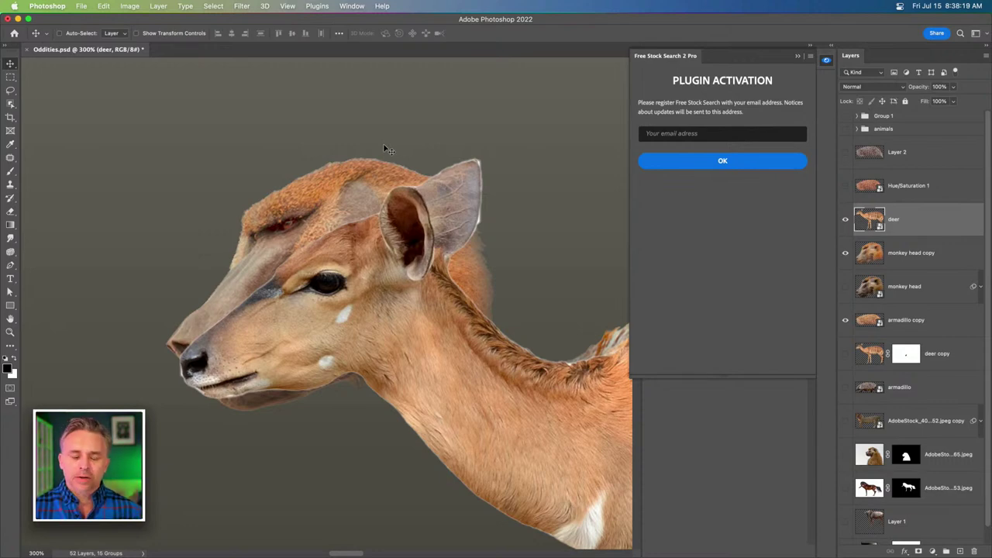
{"action": "left_click", "coordinate": [10, 90]}
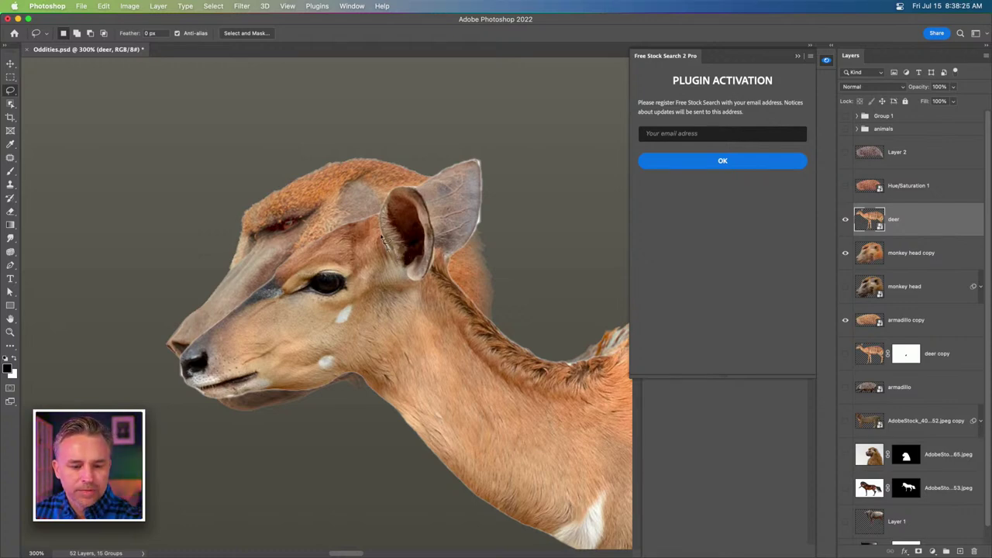
{"action": "mouse_move", "coordinate": [381, 222]}
{"action": "left_mouse_down"}
{"action": "mouse_move", "coordinate": [414, 190]}
{"action": "mouse_move", "coordinate": [511, 190]}
{"action": "mouse_move", "coordinate": [484, 264]}
{"action": "mouse_move", "coordinate": [456, 279]}
{"action": "mouse_move", "coordinate": [411, 277]}
{"action": "mouse_move", "coordinate": [384, 229]}
{"action": "left_mouse_up"}
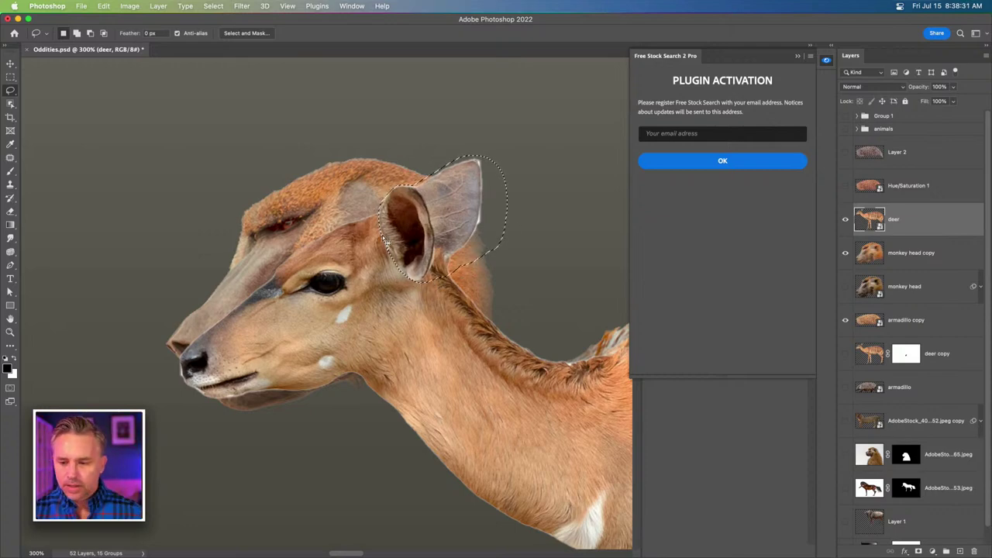
Step: Mask the deer layer down to just the ear and raise the ear about 30 px
{"action": "left_click", "coordinate": [918, 551]}
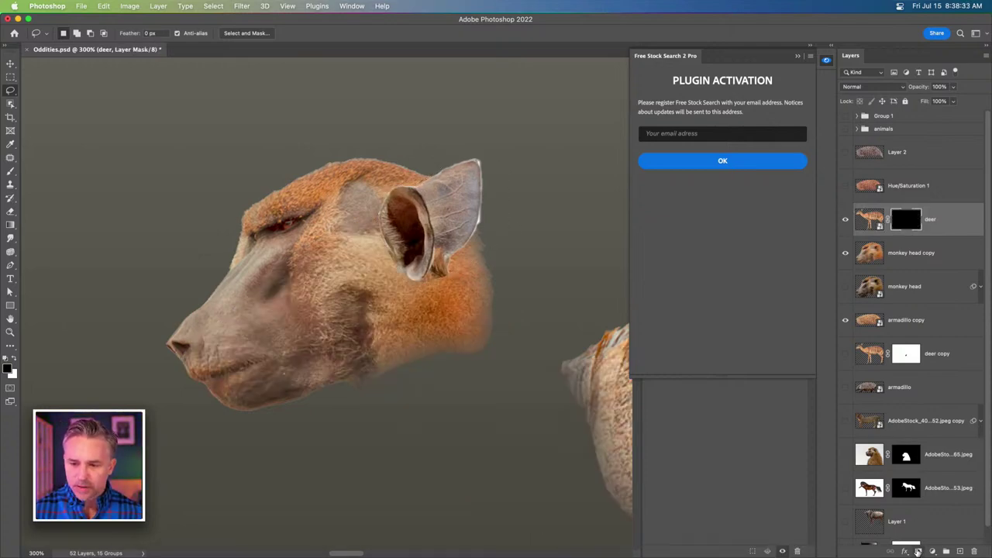
{"action": "key", "text": "v"}
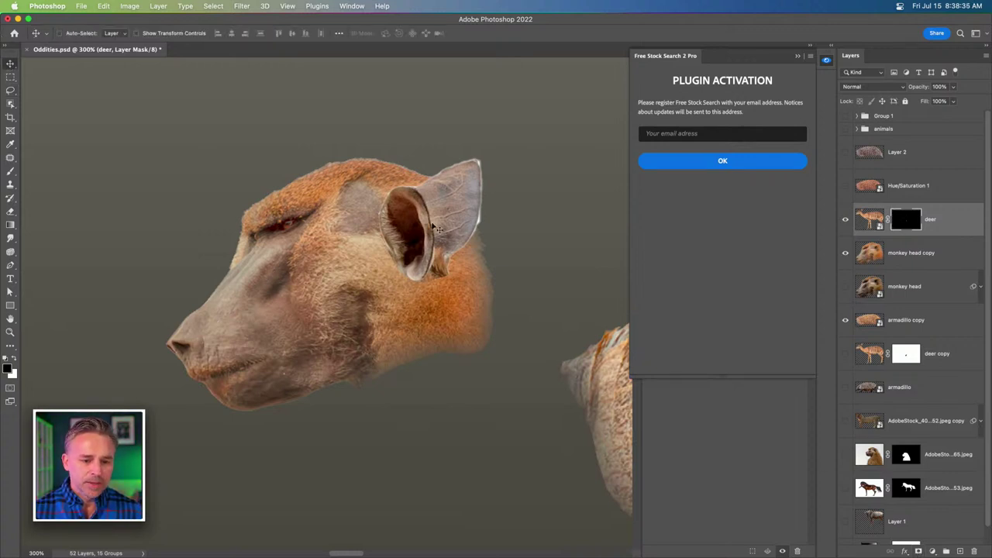
{"action": "left_click_drag", "start_coordinate": [434, 227], "coordinate": [439, 208]}
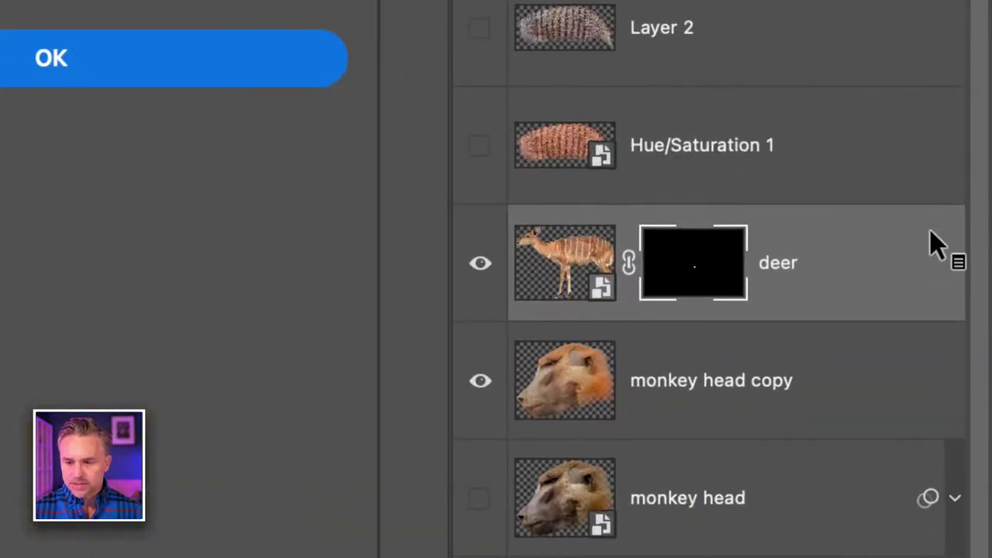
Step: Rename the layer 'deer ear', duplicate it, and hide the original
{"action": "double_click", "coordinate": [778, 264]}
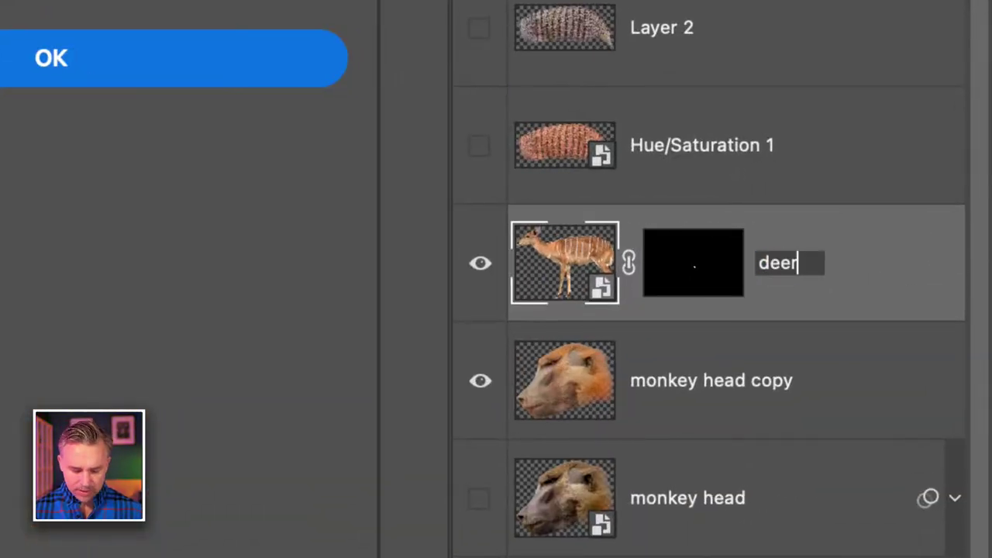
{"action": "type", "text": "ear"}
{"action": "key", "text": "Return"}
{"action": "key", "text": "ctrl+j"}
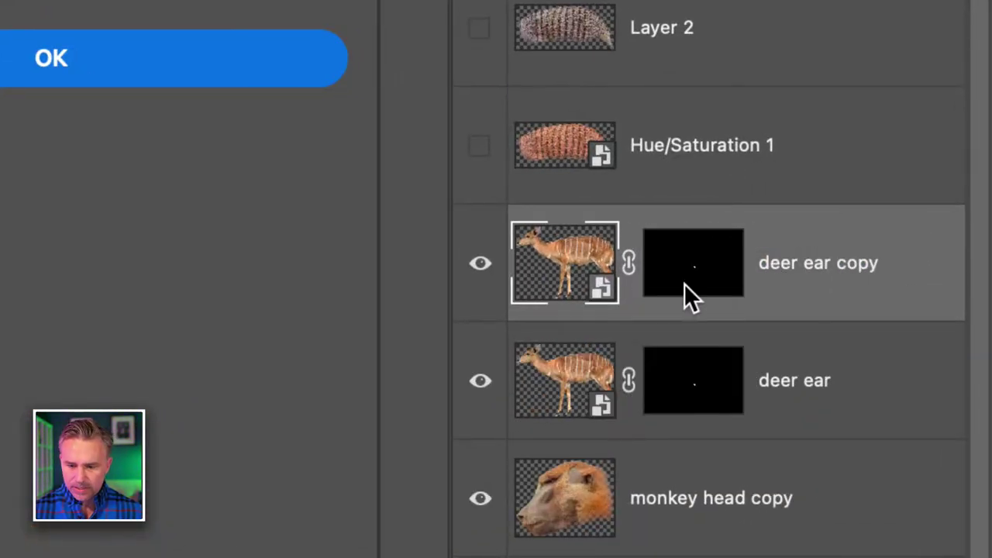
{"action": "left_click", "coordinate": [481, 382]}
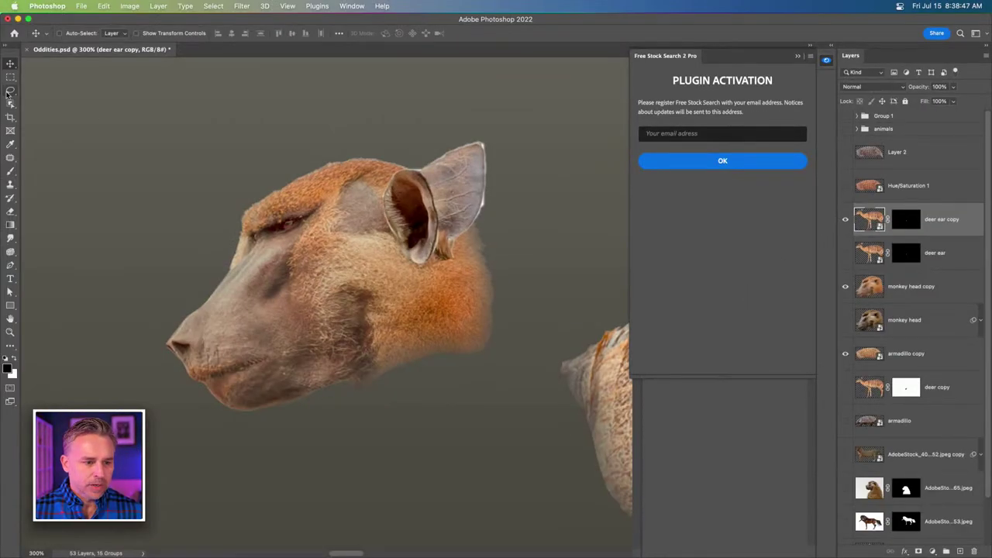
Step: Lasso the ear on deer ear copy's mask and fill it with the foreground colour to hide it
{"action": "left_click", "coordinate": [10, 91]}
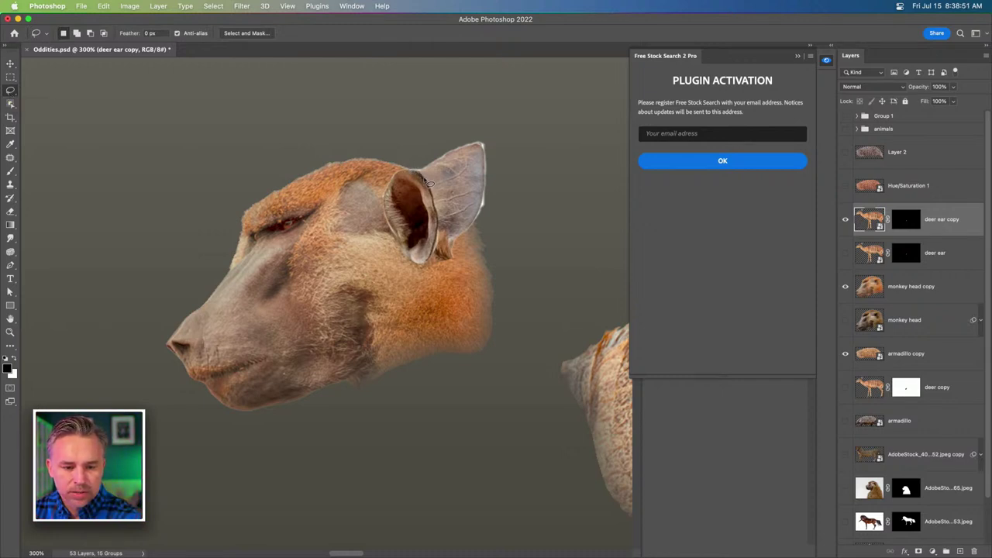
{"action": "key", "text": "super+backslash"}
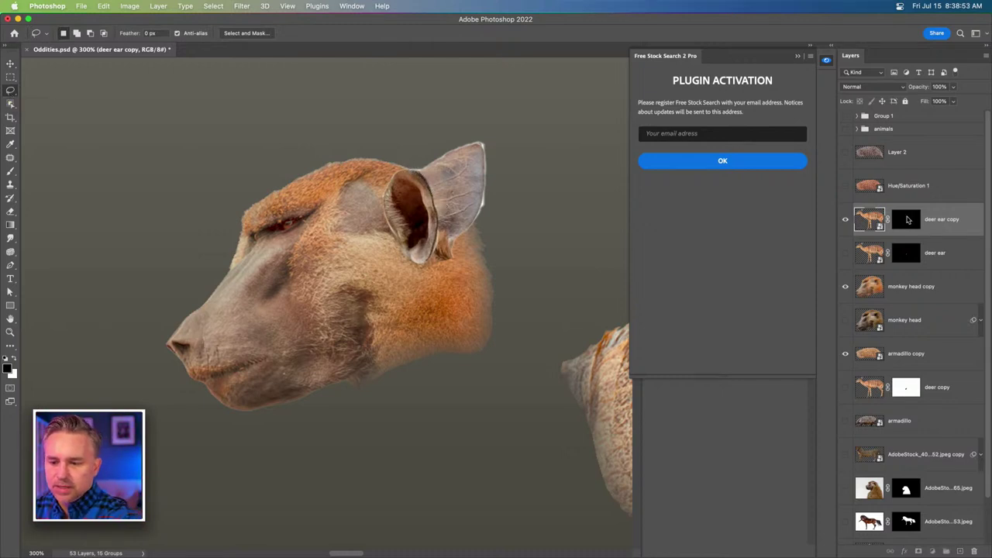
{"action": "mouse_move", "coordinate": [391, 154]}
{"action": "left_mouse_down"}
{"action": "mouse_move", "coordinate": [420, 133]}
{"action": "mouse_move", "coordinate": [413, 170]}
{"action": "mouse_move", "coordinate": [440, 213]}
{"action": "left_mouse_up"}
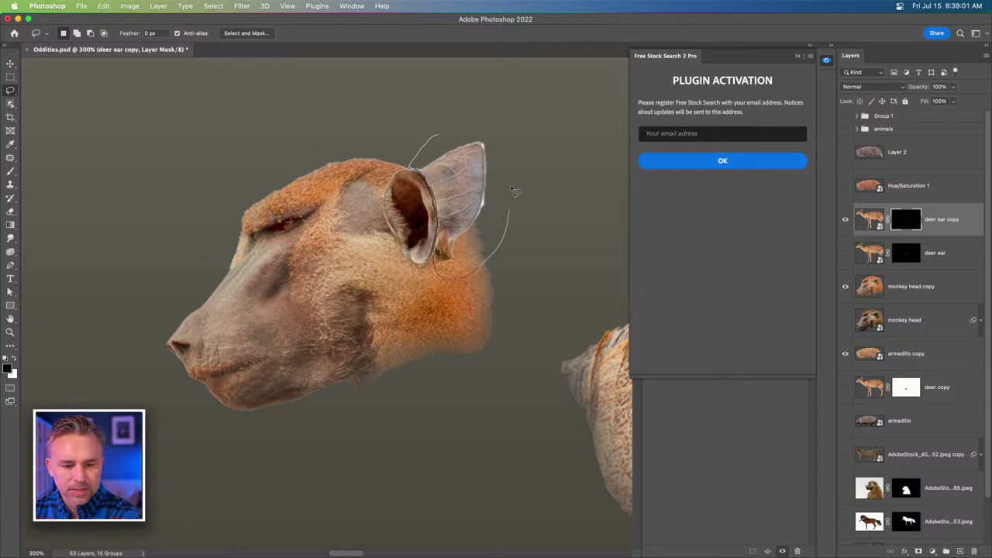
{"action": "left_click_drag", "start_coordinate": [438, 268], "coordinate": [491, 252]}
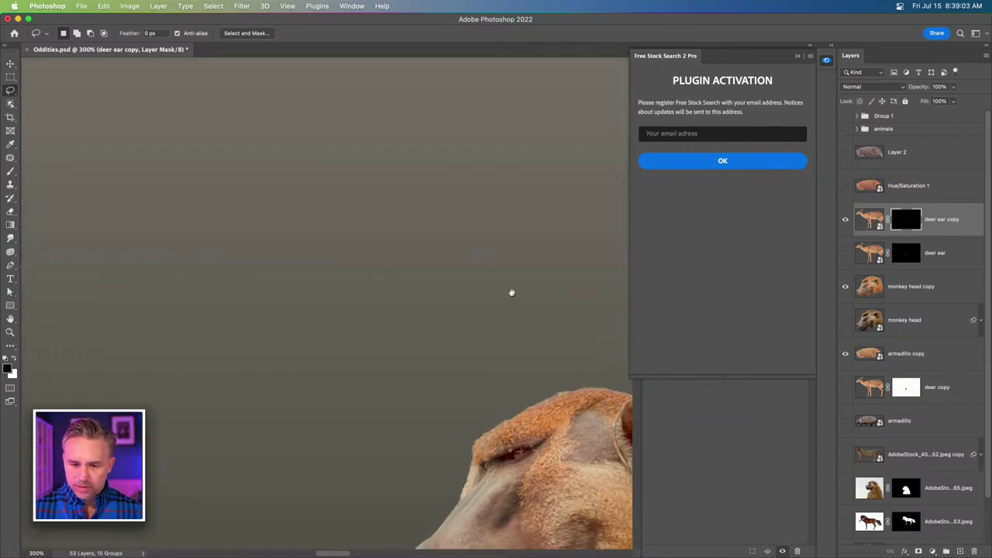
{"action": "left_click_drag", "start_coordinate": [512, 292], "coordinate": [209, 106]}
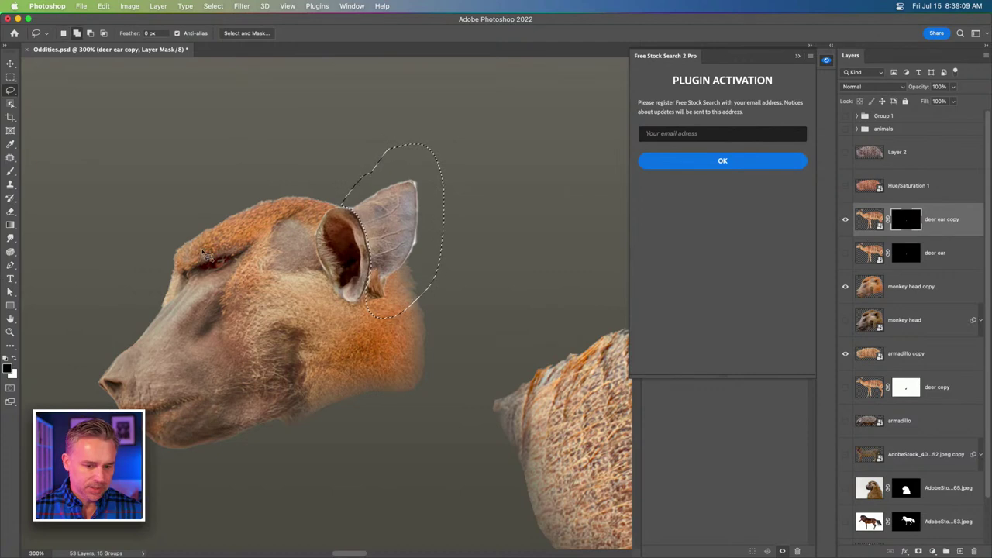
{"action": "key", "text": "shift+BackSpace"}
{"action": "key", "text": "Return"}
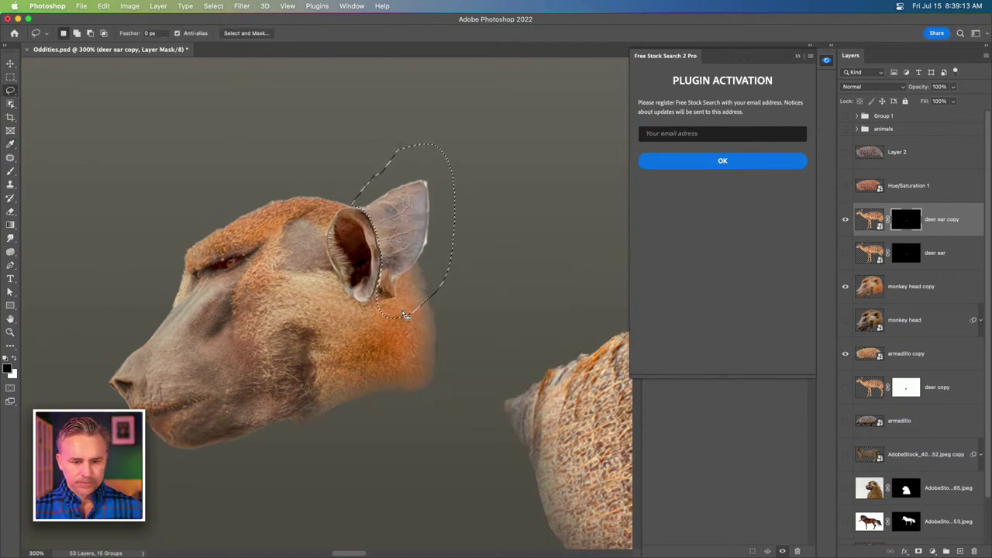
{"action": "key", "text": "shift+BackSpace"}
{"action": "left_click", "coordinate": [475, 276]}
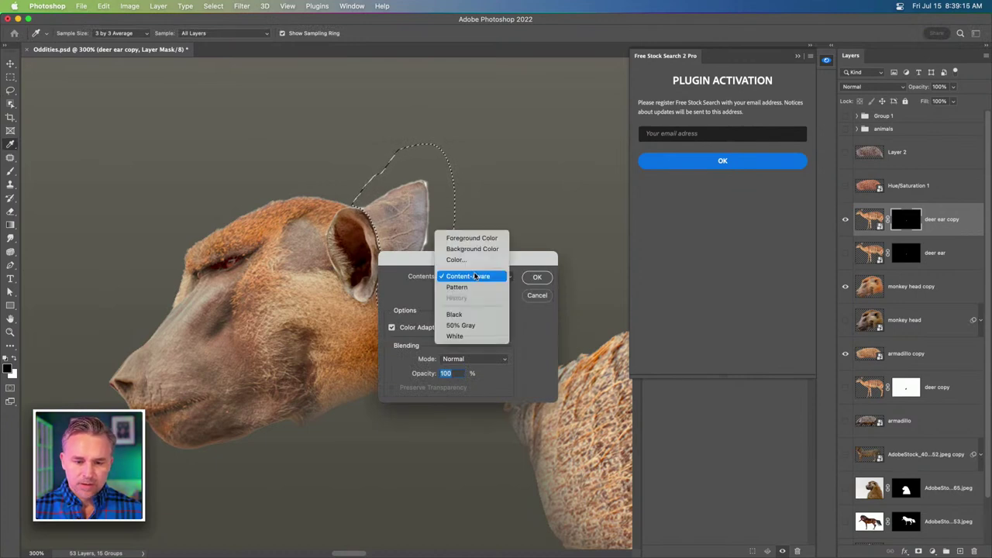
{"action": "left_click", "coordinate": [471, 238]}
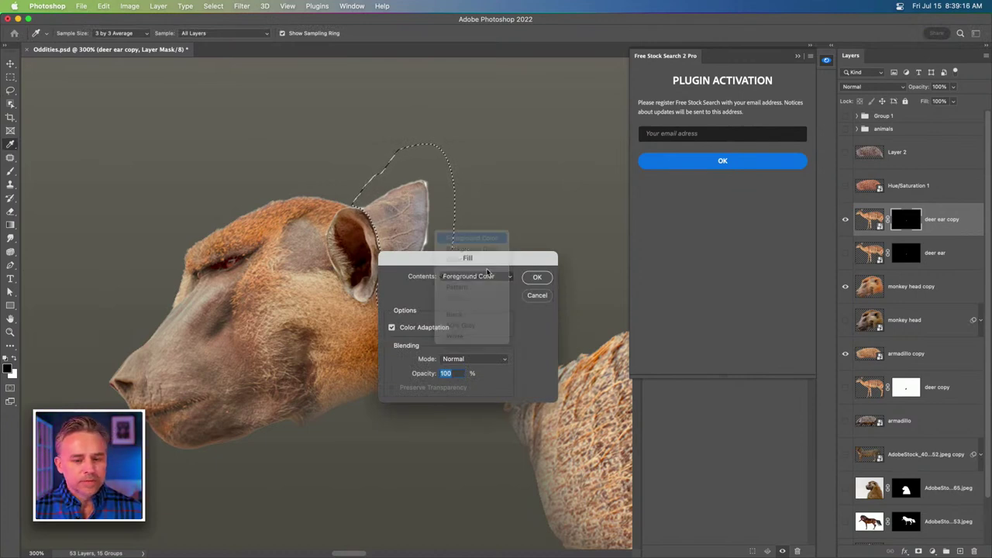
{"action": "left_click", "coordinate": [537, 277]}
{"action": "key", "text": "ctrl+d"}
Step: Place 'deer ear' below monkey head copy and shift it 44 px left as a back ear
{"action": "key", "text": "l"}
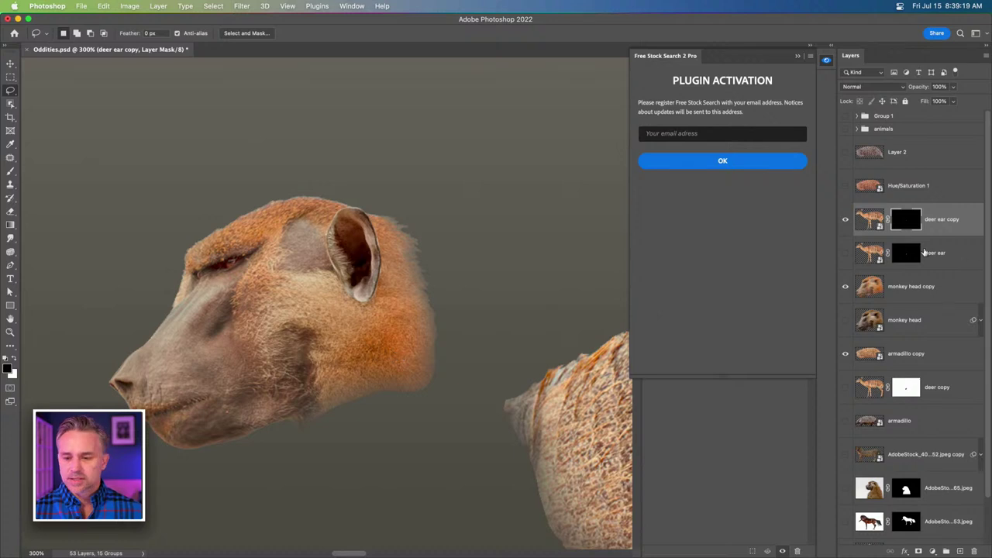
{"action": "left_click", "coordinate": [846, 253]}
{"action": "left_click", "coordinate": [845, 220]}
{"action": "left_click_drag", "start_coordinate": [859, 253], "coordinate": [881, 296]}
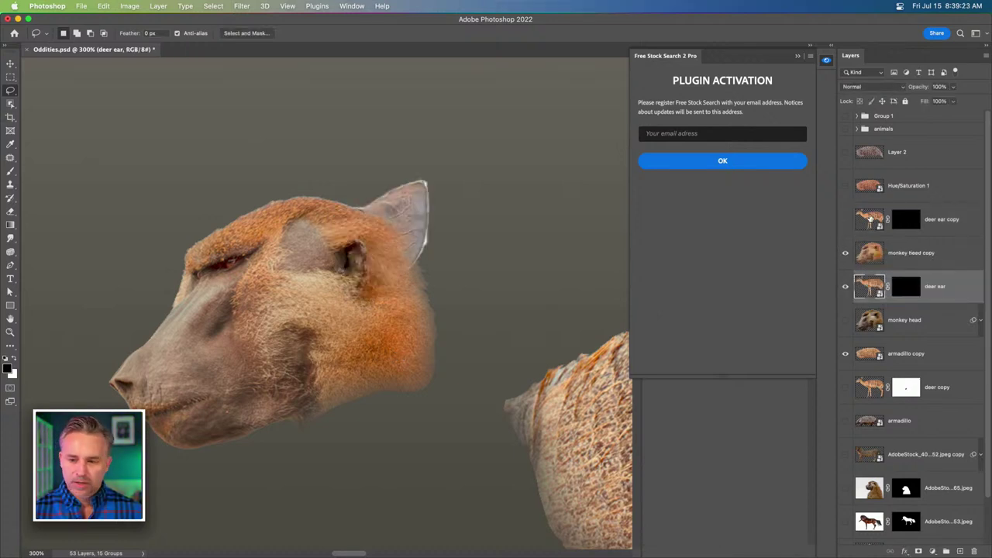
{"action": "left_click", "coordinate": [843, 221]}
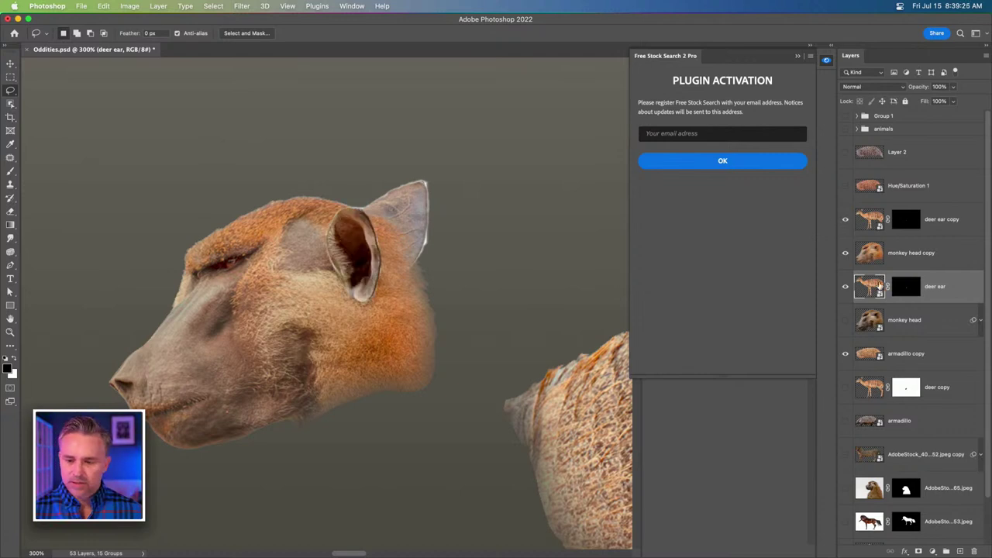
{"action": "key", "text": "v"}
{"action": "mouse_move", "coordinate": [280, 187]}
{"action": "left_mouse_down"}
{"action": "mouse_move", "coordinate": [247, 182]}
{"action": "mouse_move", "coordinate": [252, 330]}
{"action": "mouse_move", "coordinate": [333, 271]}
{"action": "left_mouse_up"}
{"action": "key", "text": "super+minus"}
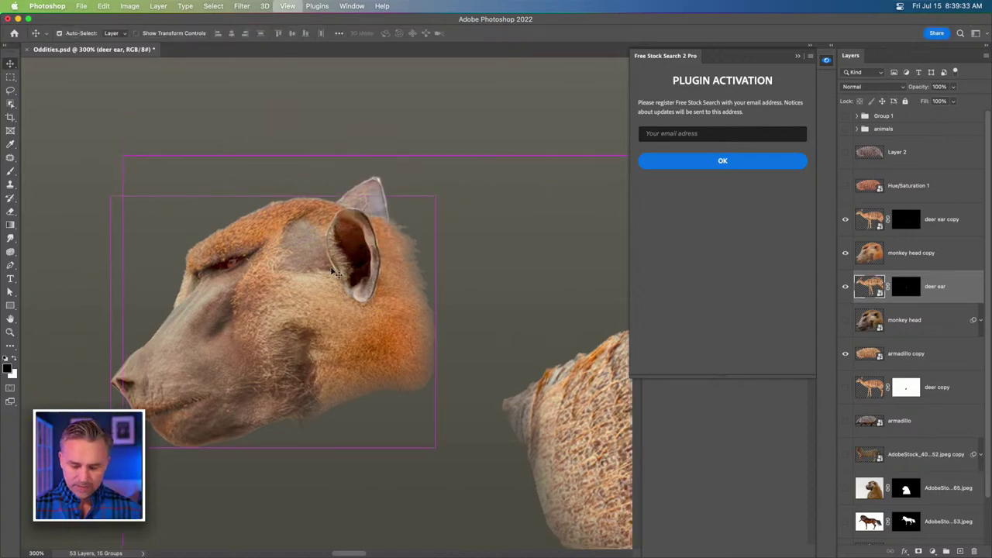
{"action": "key", "text": "super+minus"}
{"action": "key", "text": "super+minus"}
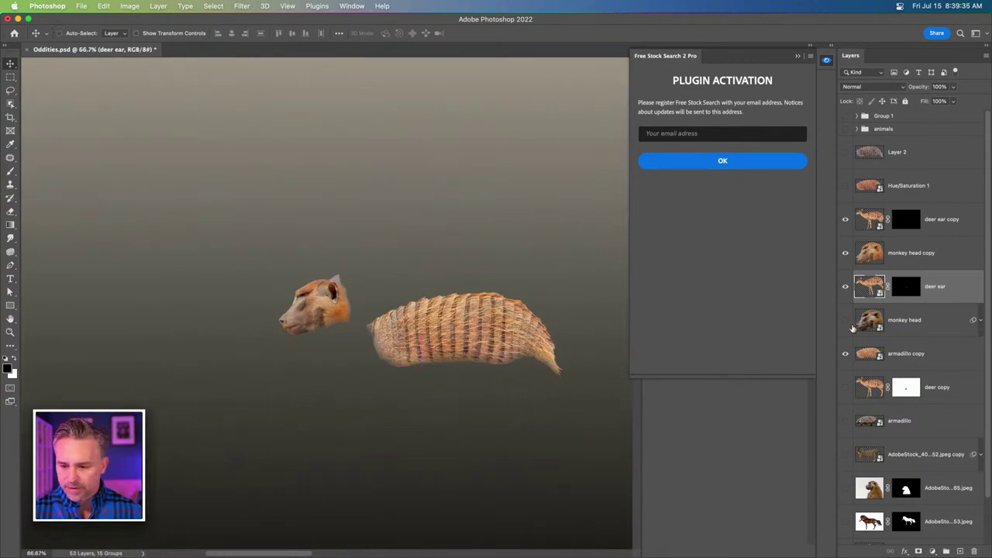
Step: Select armadillo copy and make the deer copy body layer visible again
{"action": "left_click", "coordinate": [916, 357]}
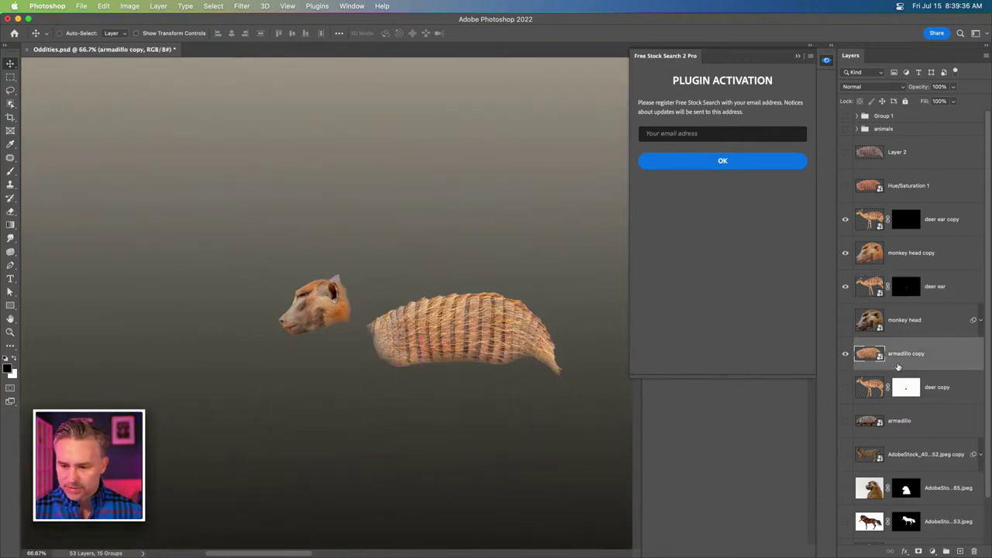
{"action": "left_click", "coordinate": [845, 387]}
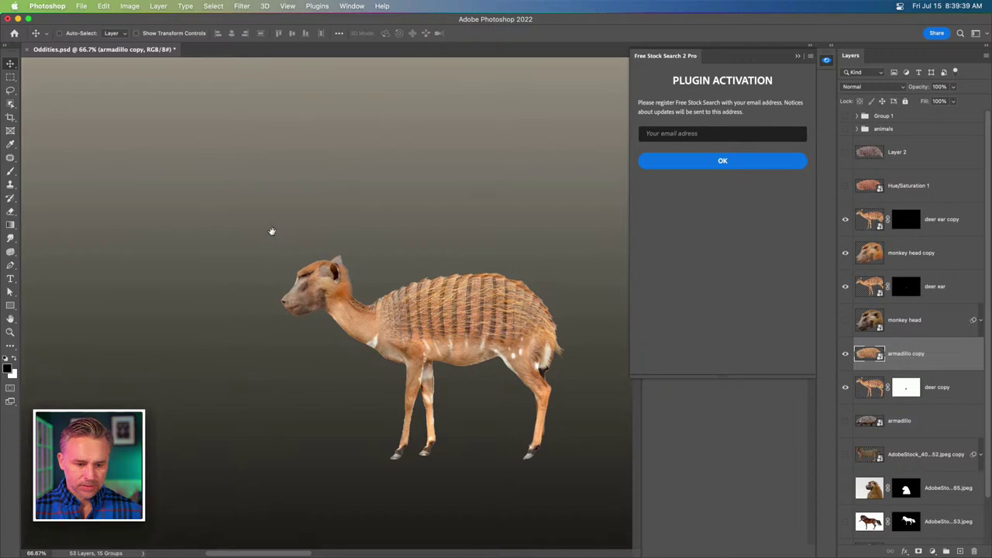
{"action": "scroll", "coordinate": [272, 230], "scroll_direction": "down", "scroll_amount": 5}
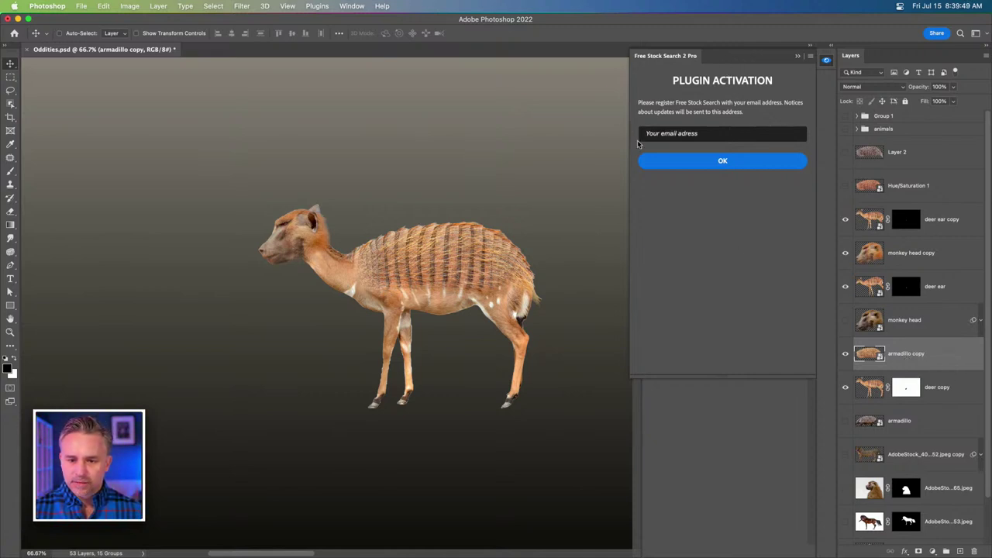
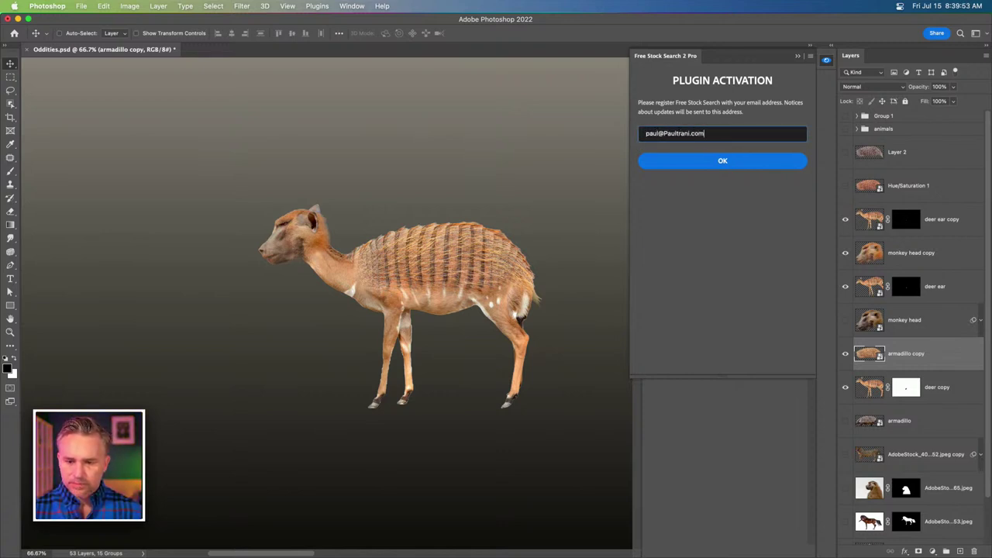
Step: Activate the plugin with an e-mail address, search 'alligator', and download a 4251 x 2825 px photo
{"action": "left_click", "coordinate": [671, 161]}
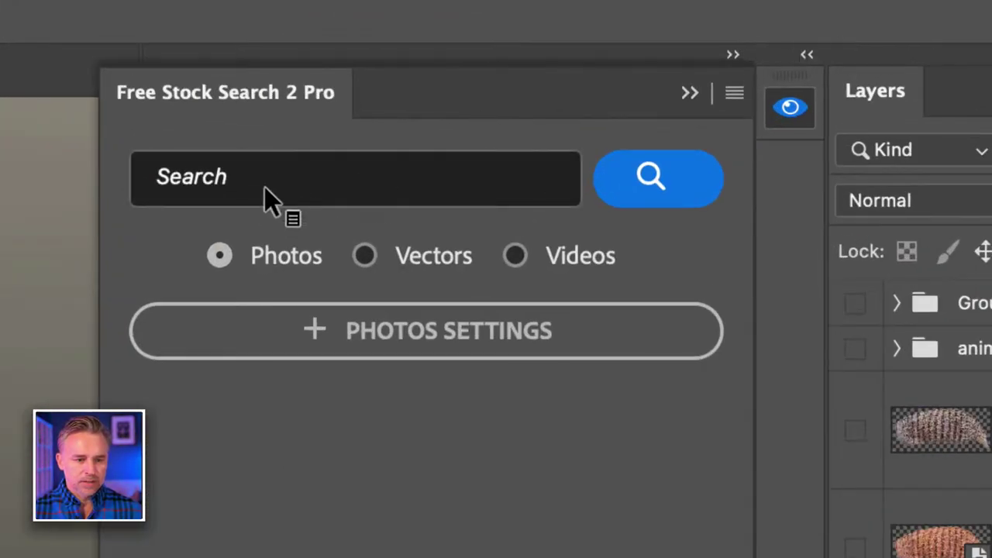
{"action": "left_click", "coordinate": [679, 80]}
{"action": "type", "text": "alli"}
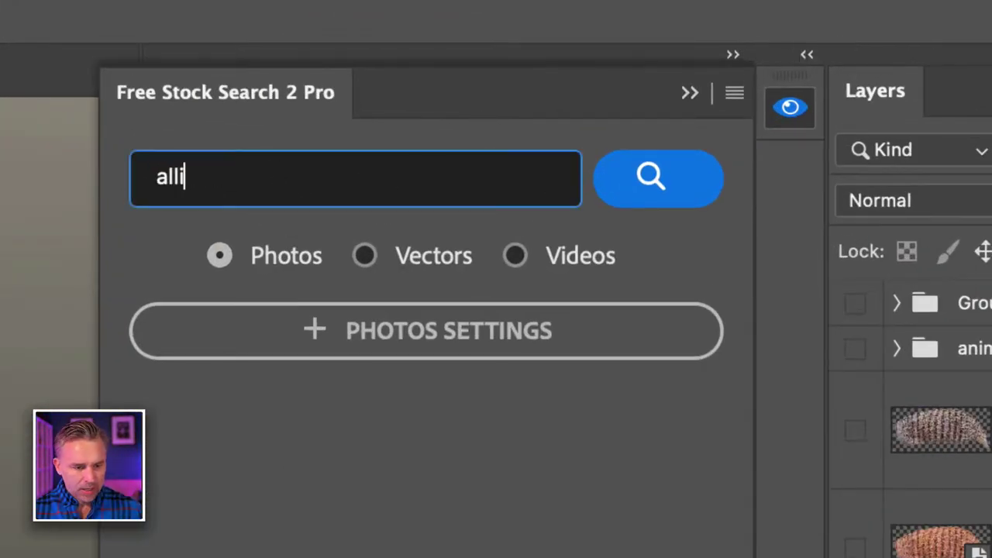
{"action": "type", "text": "gator"}
{"action": "key", "text": "Return"}
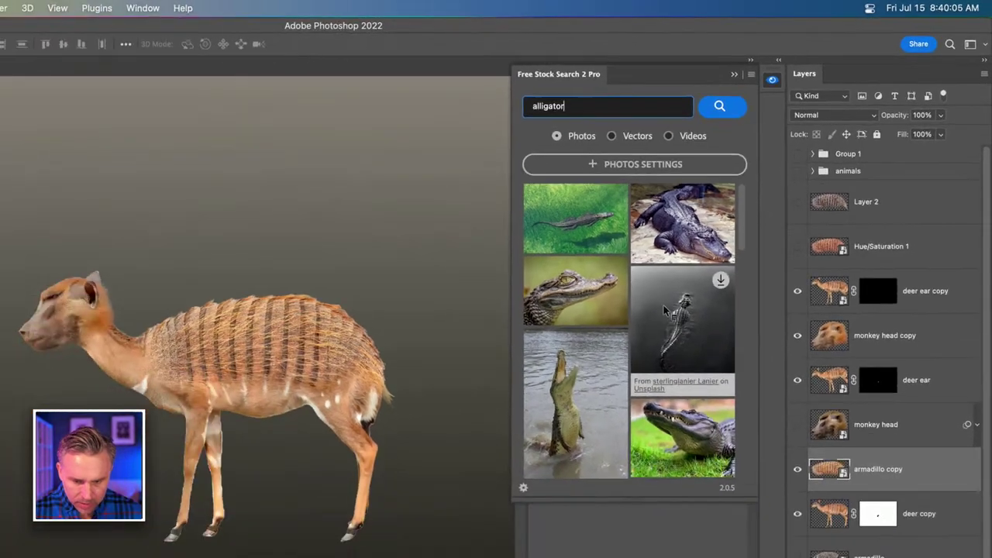
{"action": "mouse_move", "coordinate": [575, 295]}
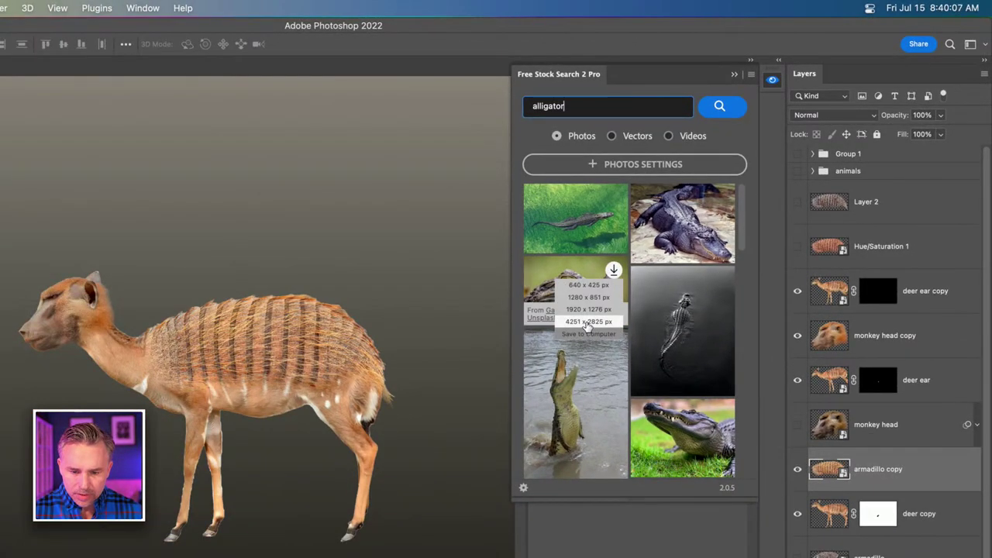
{"action": "left_click", "coordinate": [588, 321]}
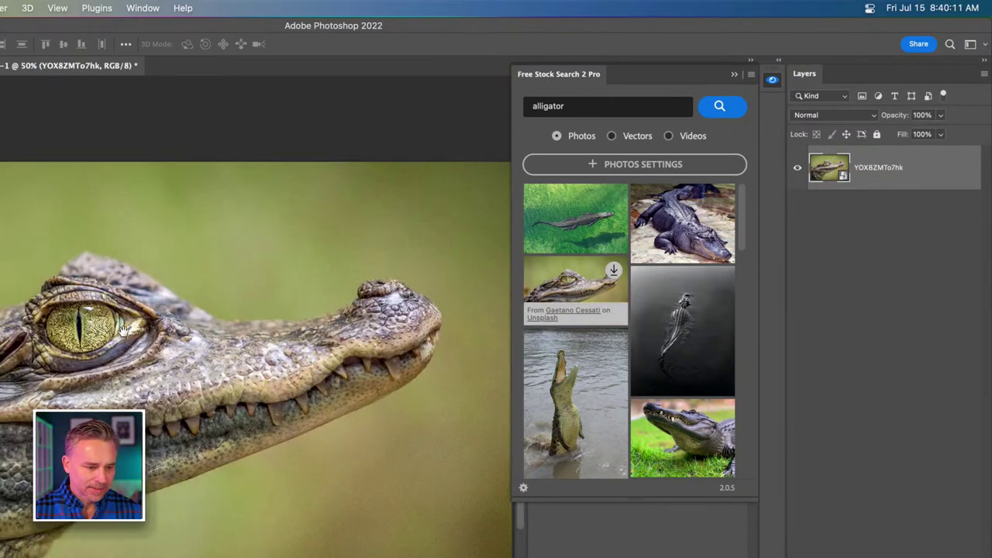
Step: Scroll through the alligator results and load the next two batches of photos
{"action": "scroll", "coordinate": [345, 225], "scroll_direction": "up", "scroll_amount": 5}
{"action": "left_click_drag", "start_coordinate": [345, 225], "coordinate": [252, 246]}
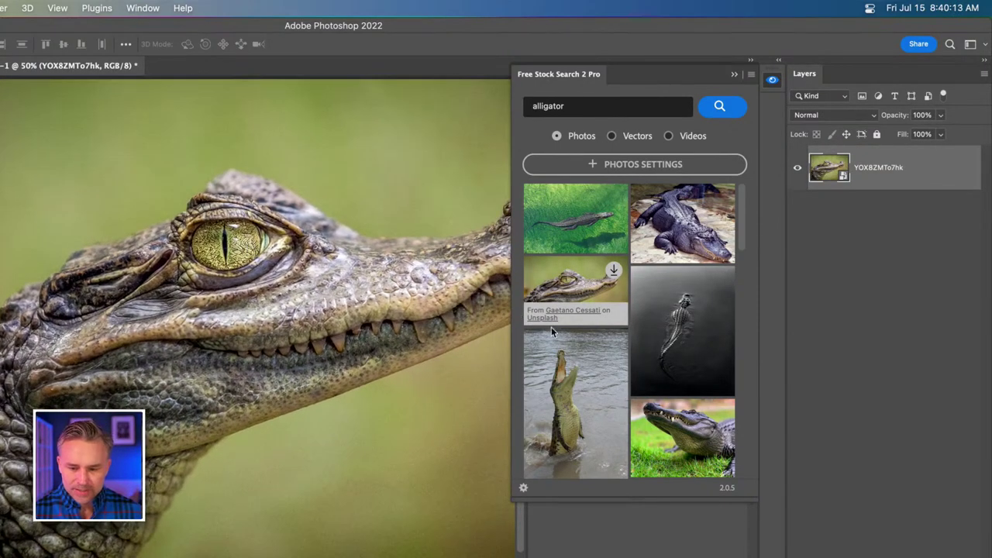
{"action": "scroll", "coordinate": [627, 341], "scroll_direction": "down", "scroll_amount": 10}
{"action": "scroll", "coordinate": [627, 346], "scroll_direction": "down", "scroll_amount": 5}
{"action": "scroll", "coordinate": [627, 346], "scroll_direction": "down", "scroll_amount": 5}
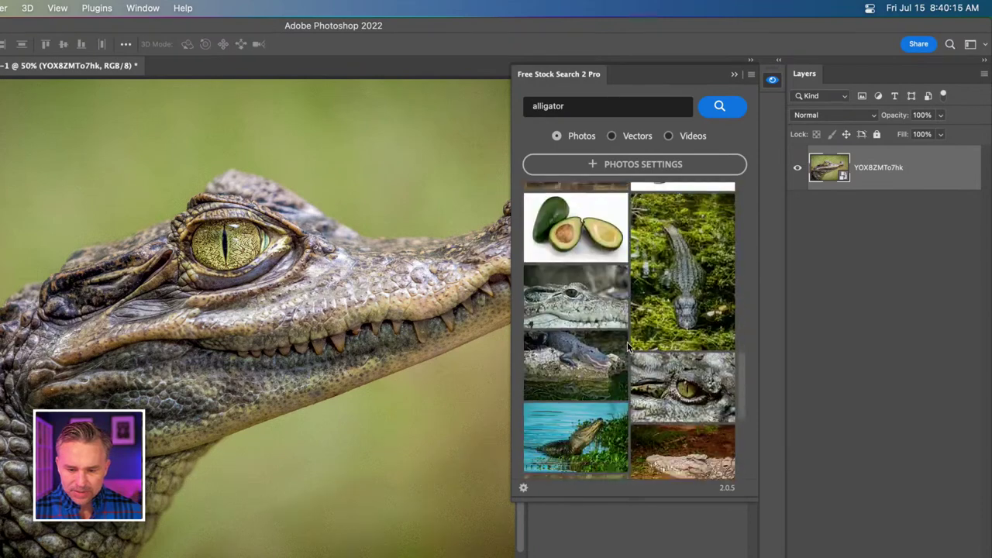
{"action": "scroll", "coordinate": [620, 372], "scroll_direction": "down", "scroll_amount": 5}
{"action": "left_click", "coordinate": [619, 458]}
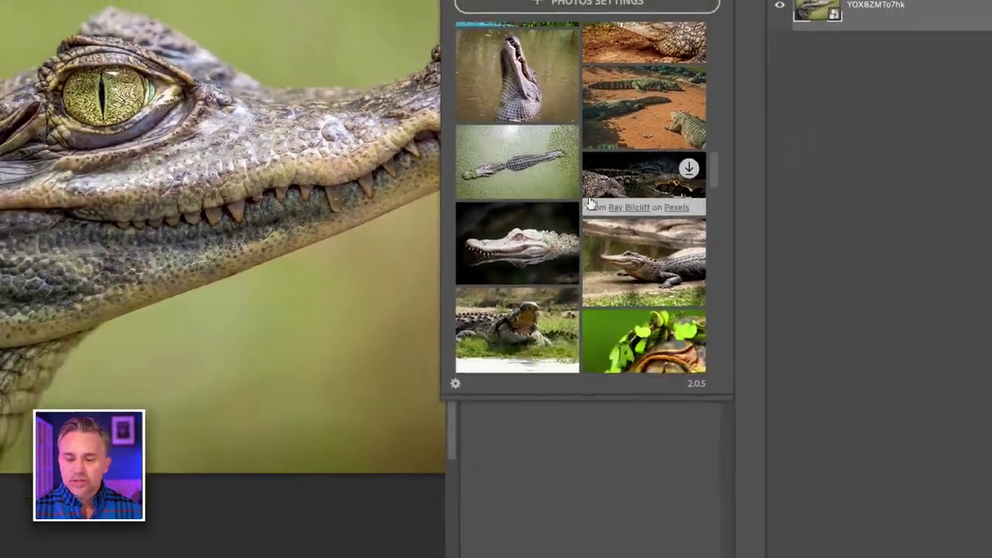
{"action": "scroll", "coordinate": [589, 203], "scroll_direction": "down", "scroll_amount": 5}
{"action": "scroll", "coordinate": [589, 203], "scroll_direction": "down", "scroll_amount": 5}
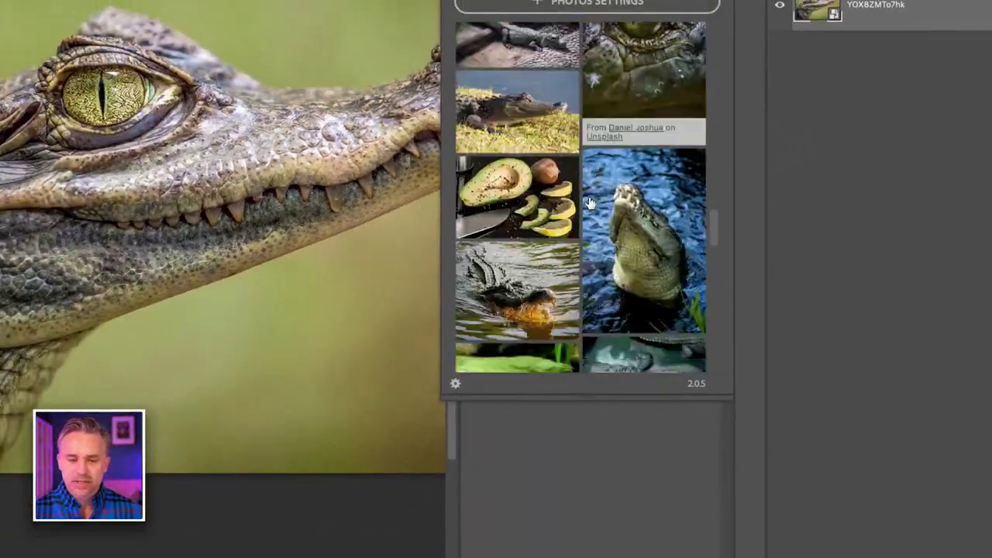
{"action": "scroll", "coordinate": [589, 203], "scroll_direction": "down", "scroll_amount": 5}
{"action": "scroll", "coordinate": [589, 203], "scroll_direction": "down", "scroll_amount": 3}
{"action": "scroll", "coordinate": [589, 203], "scroll_direction": "down", "scroll_amount": 5}
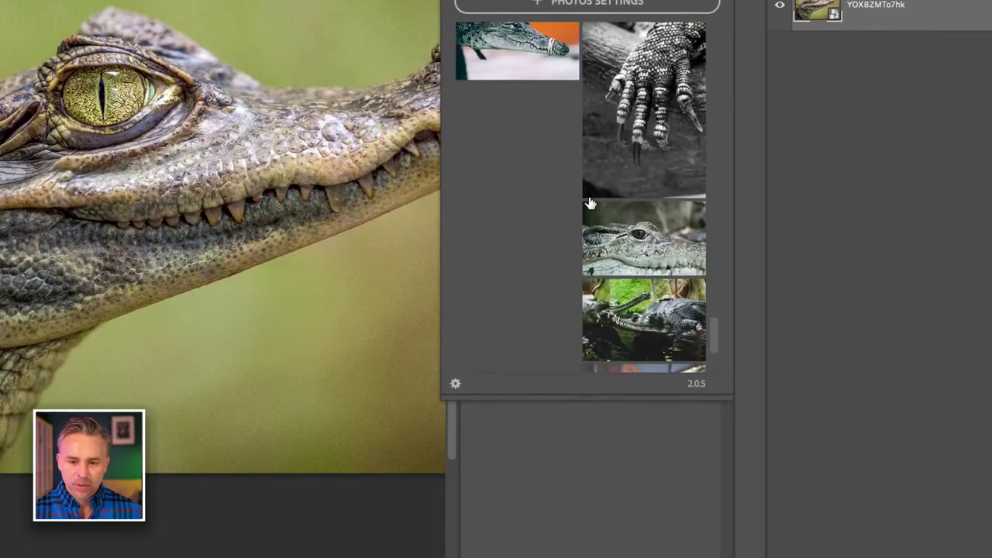
{"action": "scroll", "coordinate": [526, 190], "scroll_direction": "down", "scroll_amount": 3}
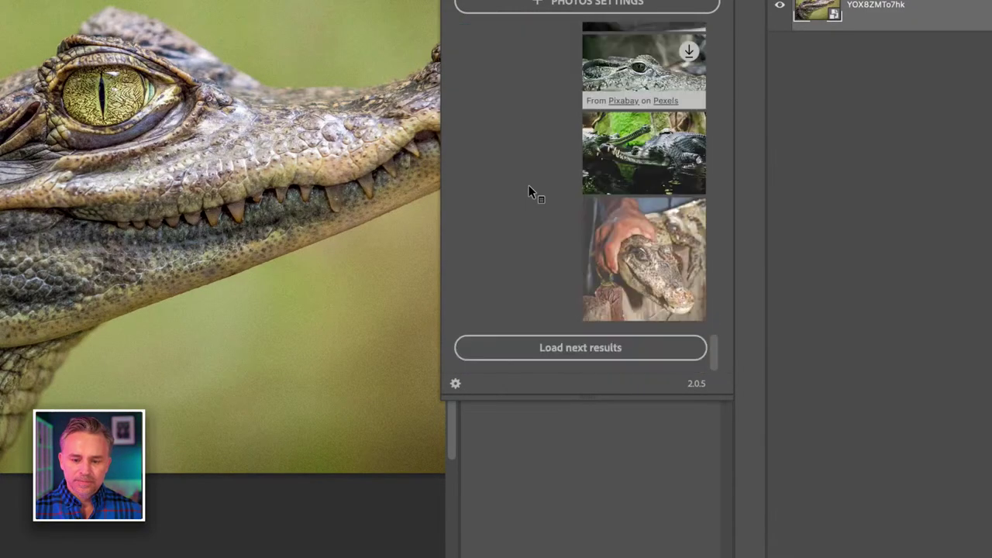
{"action": "left_click", "coordinate": [543, 348]}
Step: Download the crocodile foot photo at 6000 x 4000 px and the full-body crocodile at 1936 x 1238 px
{"action": "scroll", "coordinate": [593, 252], "scroll_direction": "down", "scroll_amount": 3}
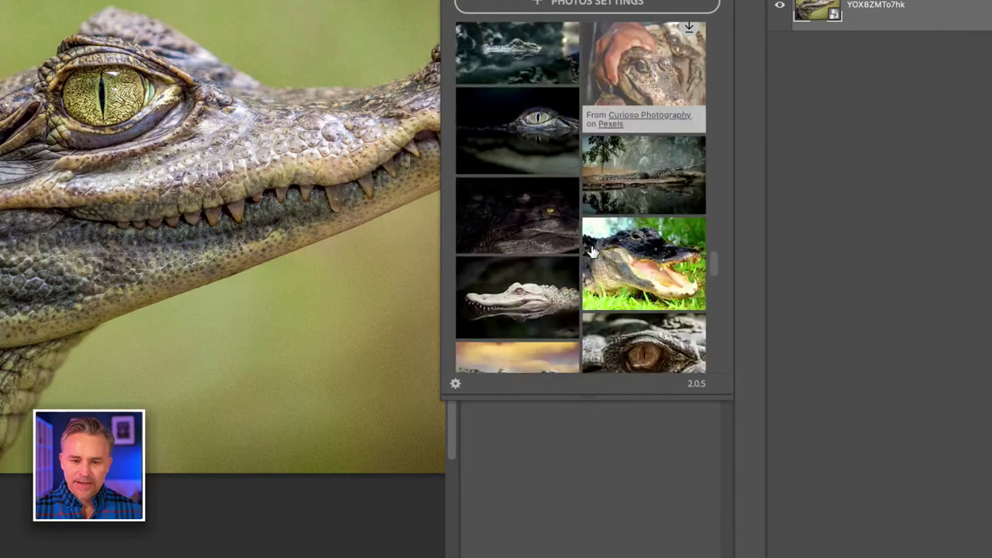
{"action": "scroll", "coordinate": [592, 251], "scroll_direction": "down", "scroll_amount": 3}
{"action": "scroll", "coordinate": [592, 252], "scroll_direction": "up", "scroll_amount": 2}
{"action": "scroll", "coordinate": [593, 252], "scroll_direction": "down", "scroll_amount": 3}
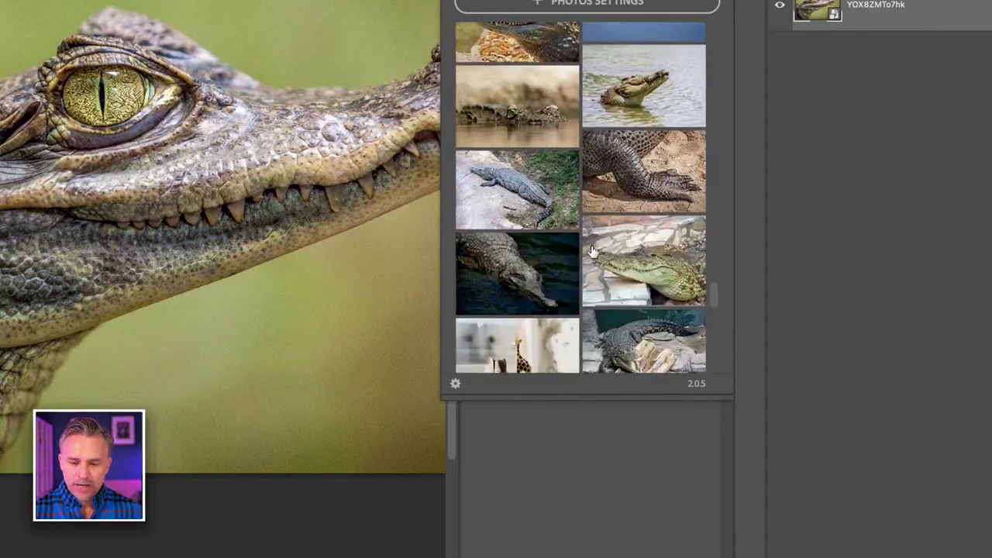
{"action": "left_click", "coordinate": [662, 165]}
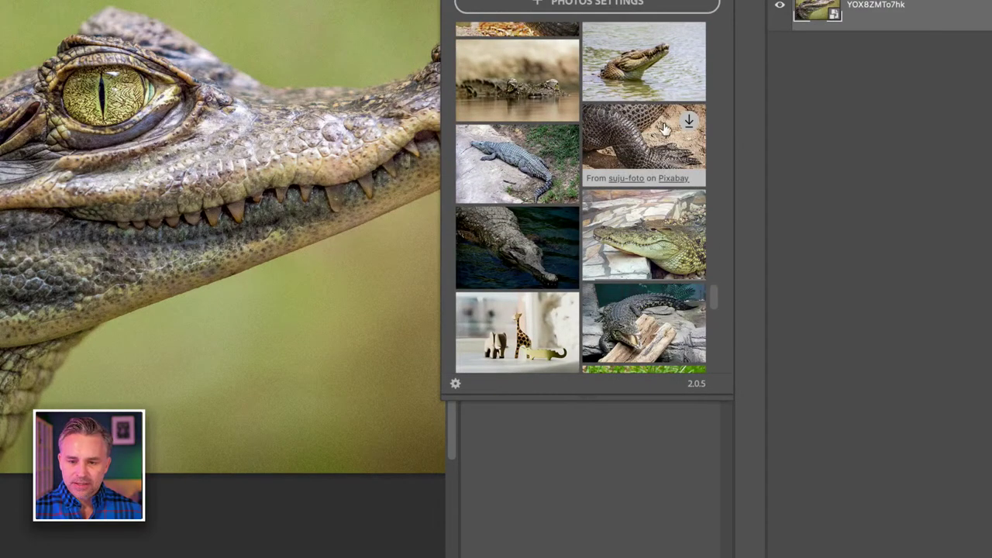
{"action": "left_click", "coordinate": [682, 182]}
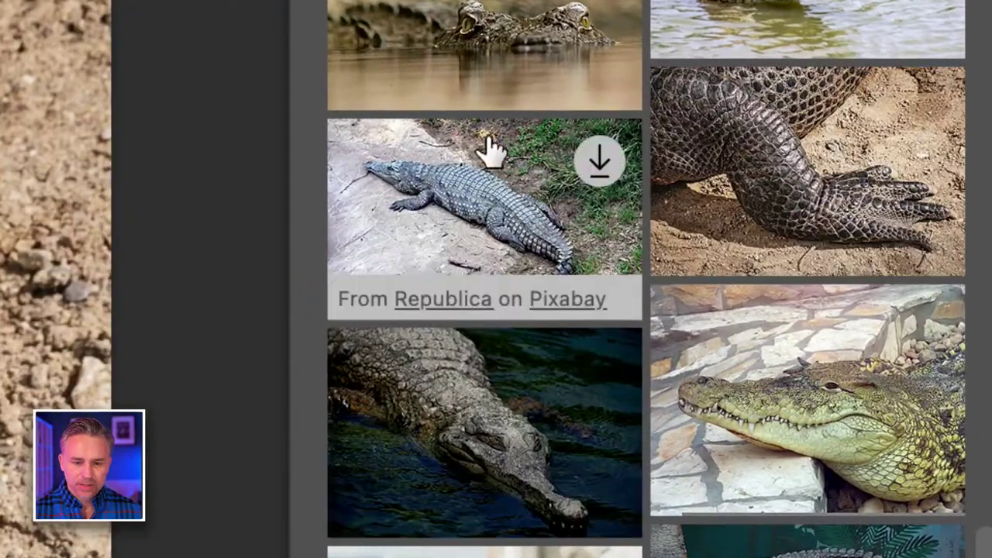
{"action": "left_click", "coordinate": [600, 160]}
{"action": "left_click", "coordinate": [525, 316]}
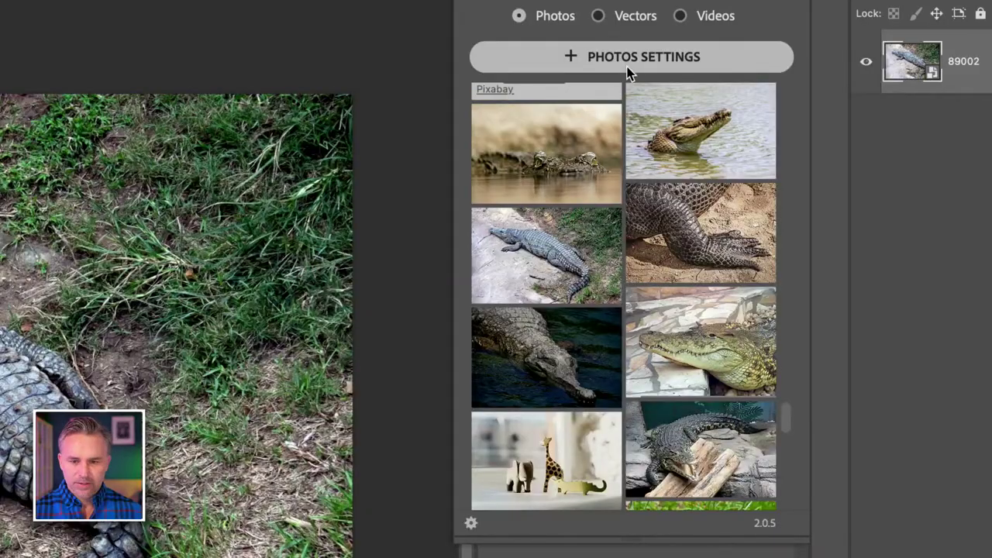
{"action": "scroll", "coordinate": [753, 418], "scroll_direction": "down", "scroll_amount": 5}
{"action": "scroll", "coordinate": [744, 434], "scroll_direction": "up", "scroll_amount": 3}
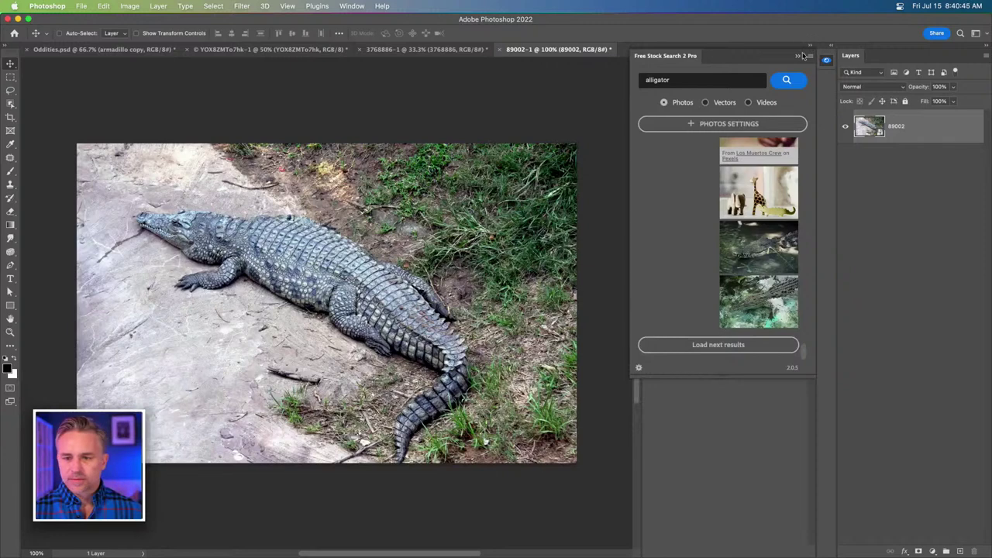
Step: Close the stock search, then rasterize the crocodile photo and remove its background
{"action": "left_click", "coordinate": [801, 56]}
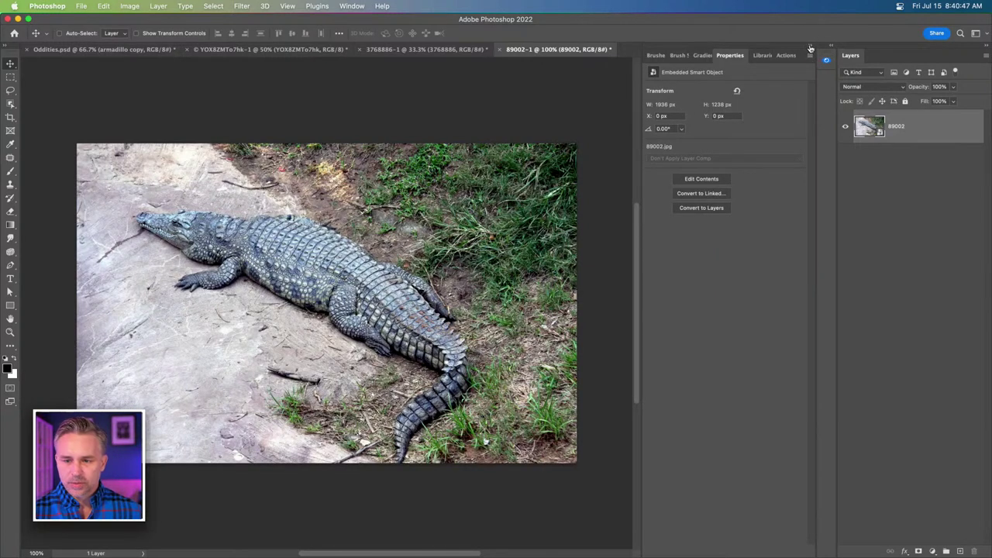
{"action": "left_click", "coordinate": [810, 48]}
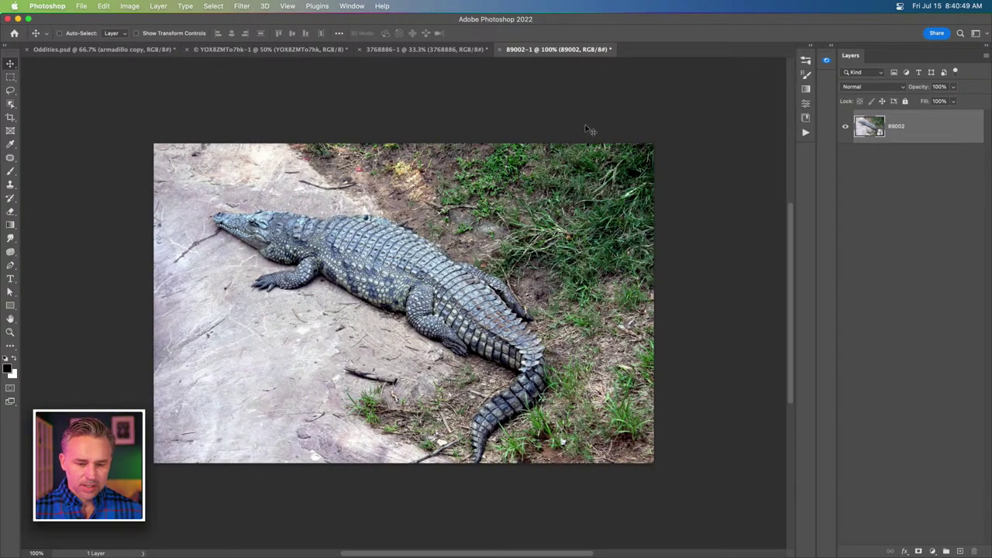
{"action": "right_click", "coordinate": [901, 127]}
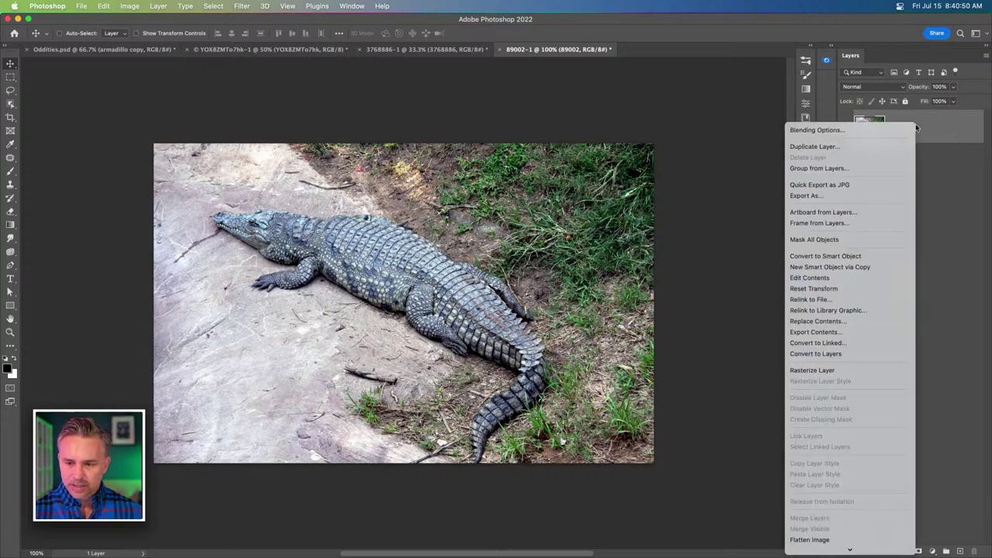
{"action": "left_click", "coordinate": [836, 369]}
{"action": "left_click", "coordinate": [808, 48]}
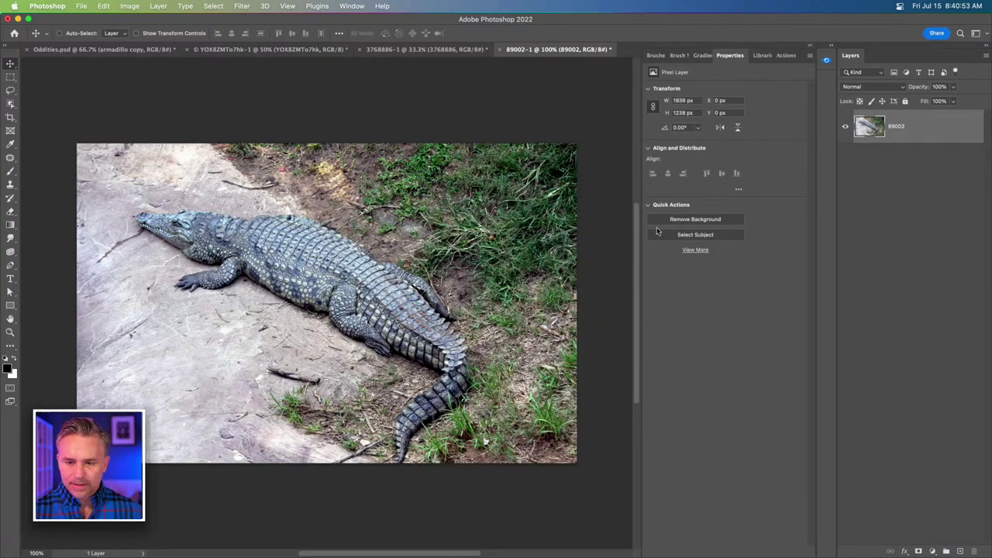
{"action": "left_click", "coordinate": [695, 219]}
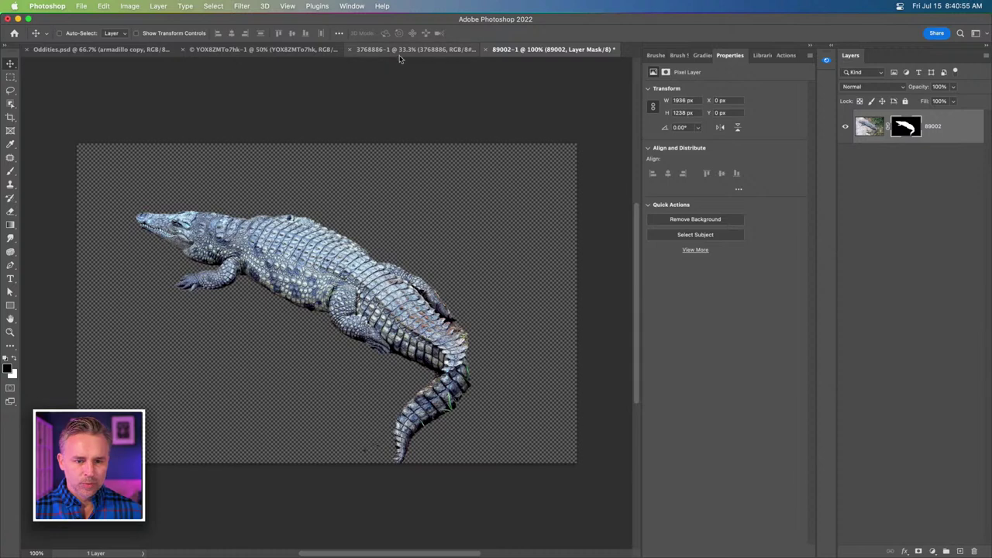
Step: Rasterize the crocodile foot photo and remove its background
{"action": "left_click", "coordinate": [403, 49]}
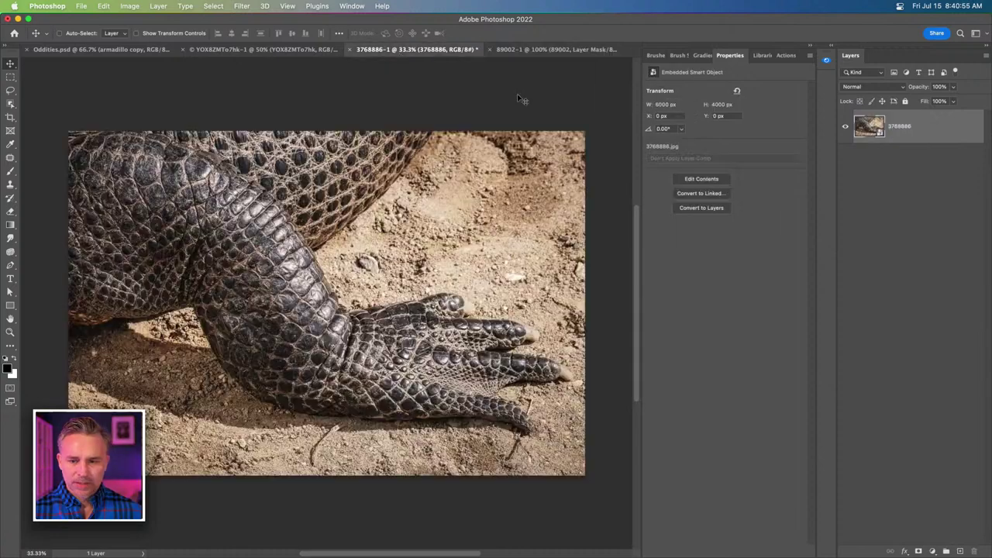
{"action": "right_click", "coordinate": [933, 128]}
{"action": "left_click", "coordinate": [864, 372]}
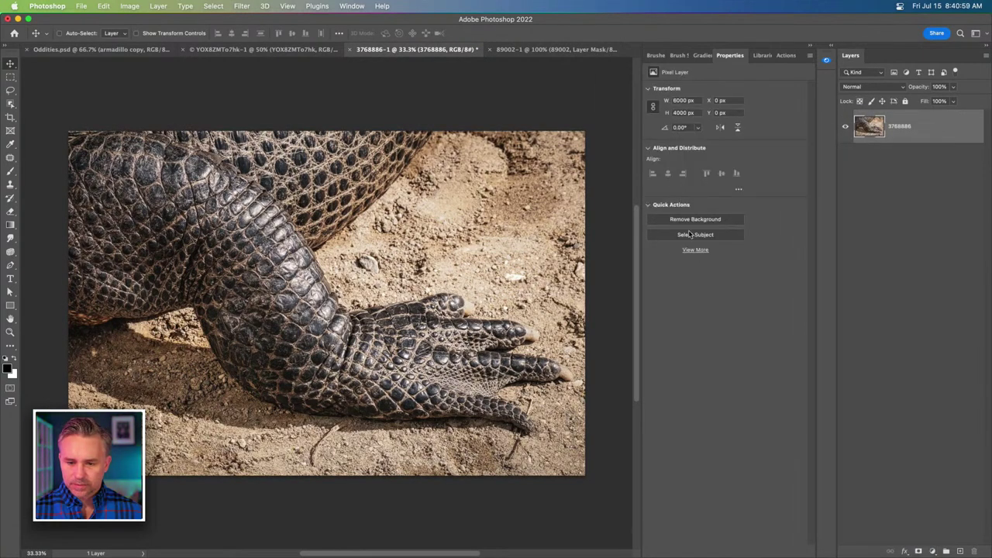
{"action": "left_click", "coordinate": [674, 221]}
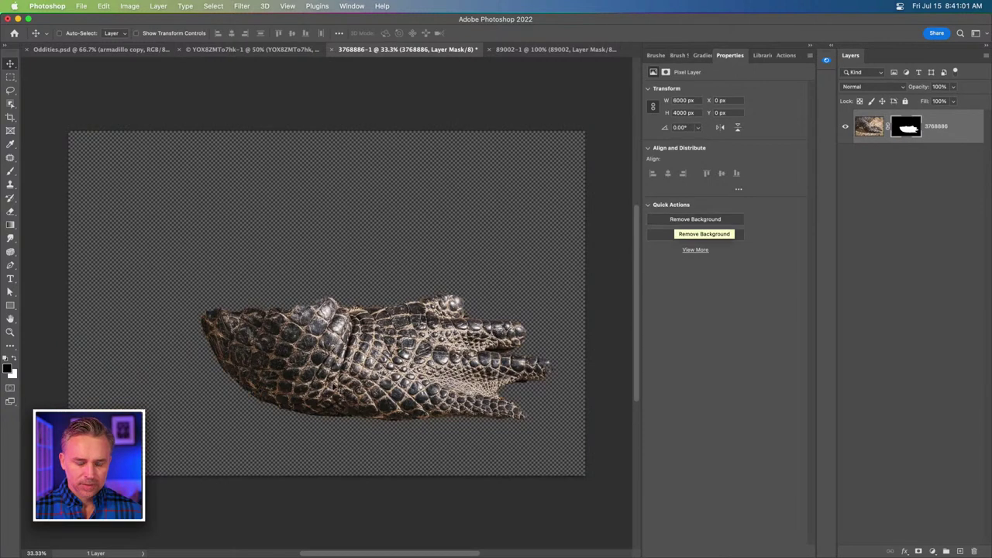
Step: Cut out the alligator head photo's background and tile all open documents
{"action": "left_click", "coordinate": [213, 51]}
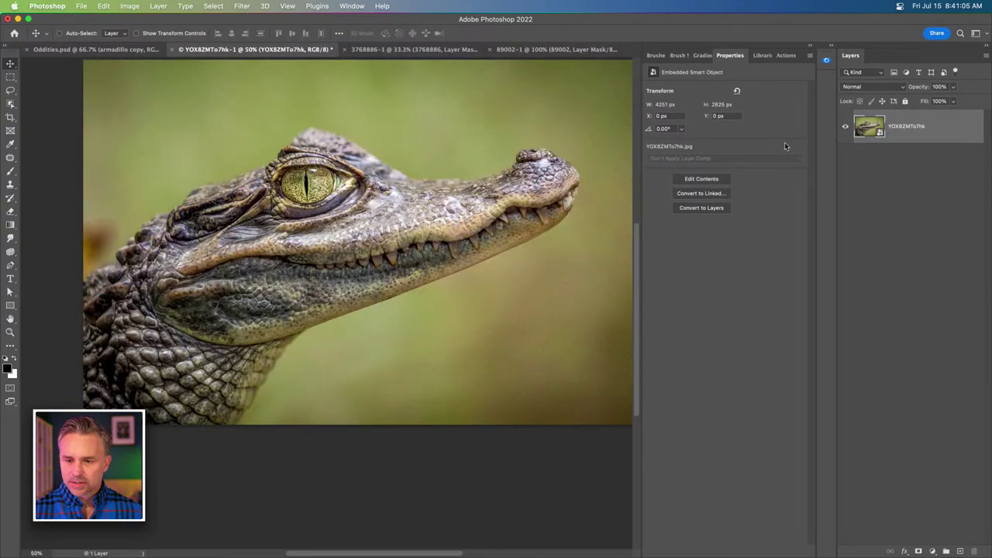
{"action": "right_click", "coordinate": [911, 126]}
{"action": "left_click", "coordinate": [852, 369]}
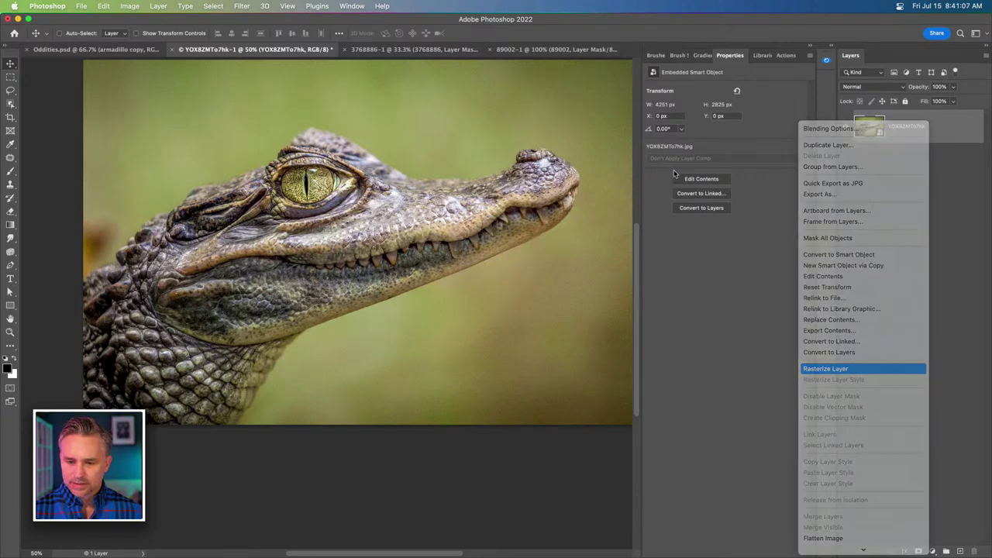
{"action": "left_click", "coordinate": [687, 220]}
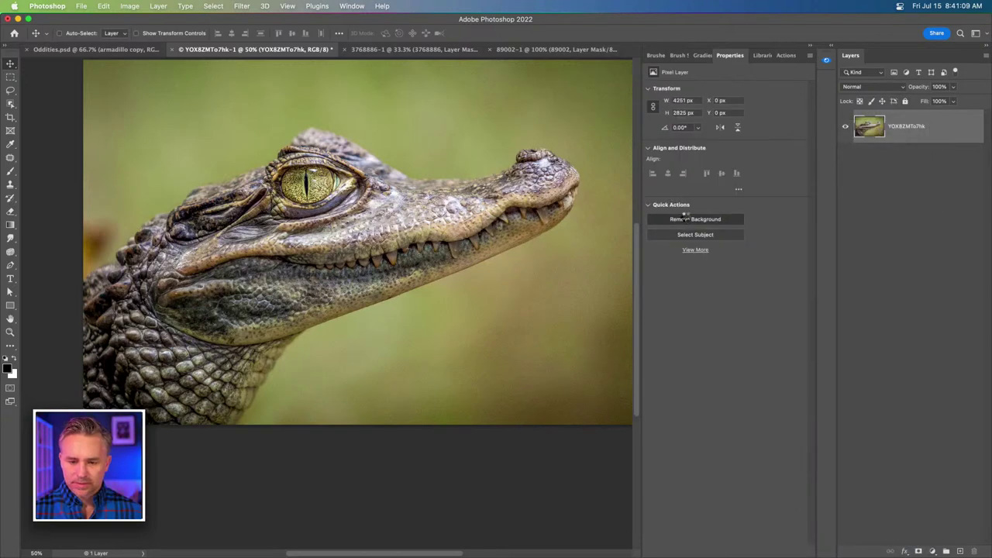
{"action": "key", "text": "ctrl+alt+t"}
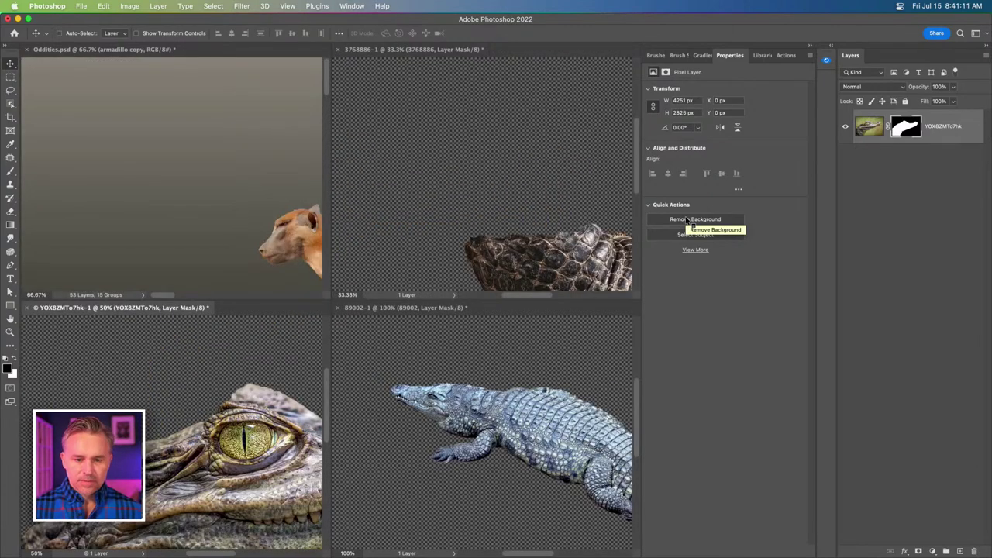
Step: Drag the head, full-body crocodile and foot cutouts into Oddities
{"action": "left_click", "coordinate": [810, 45]}
{"action": "left_click_drag", "start_coordinate": [868, 128], "coordinate": [117, 193]}
{"action": "left_click", "coordinate": [677, 358]}
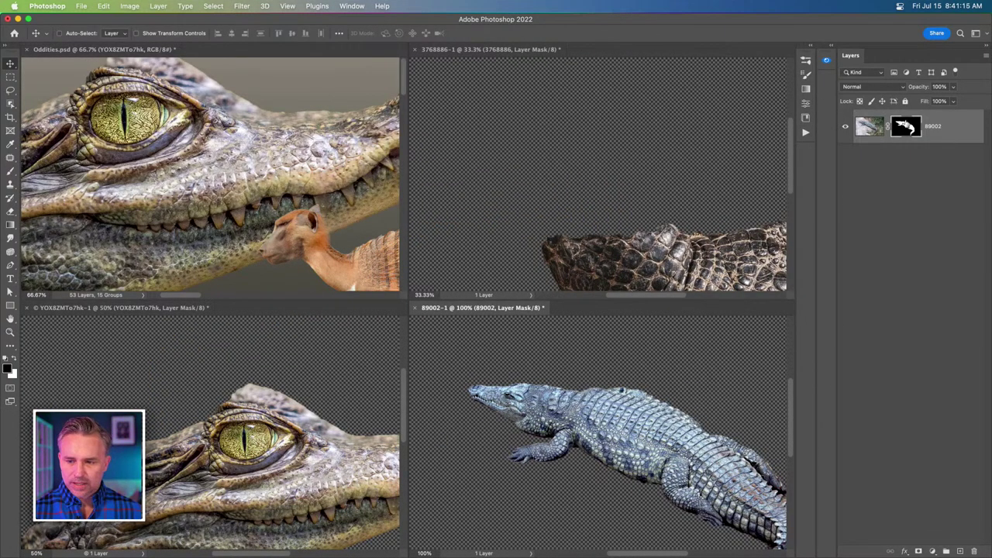
{"action": "left_click_drag", "start_coordinate": [905, 126], "coordinate": [233, 135]}
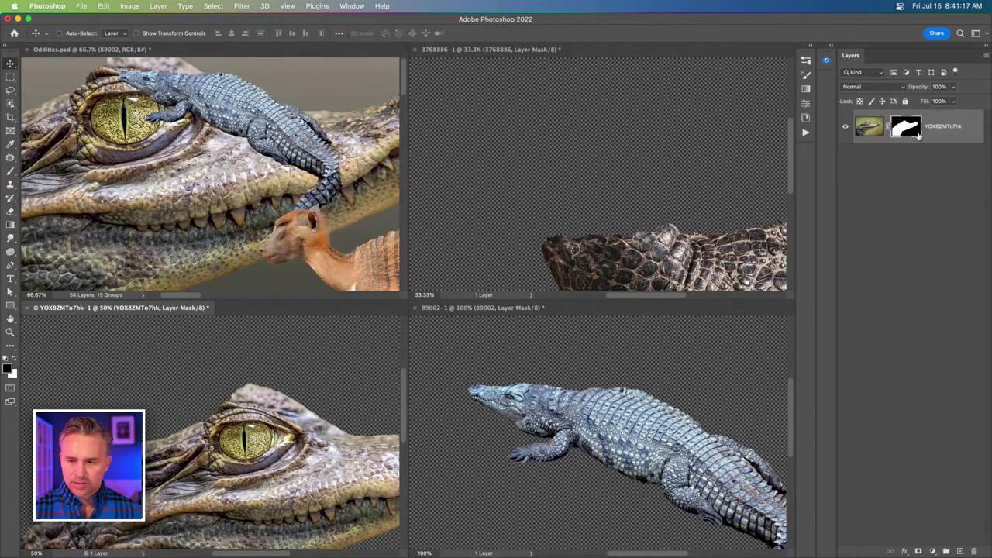
{"action": "mouse_move", "coordinate": [919, 133]}
{"action": "left_mouse_down"}
{"action": "mouse_move", "coordinate": [197, 189]}
{"action": "mouse_move", "coordinate": [209, 192]}
{"action": "left_mouse_up"}
{"action": "left_click", "coordinate": [527, 395]}
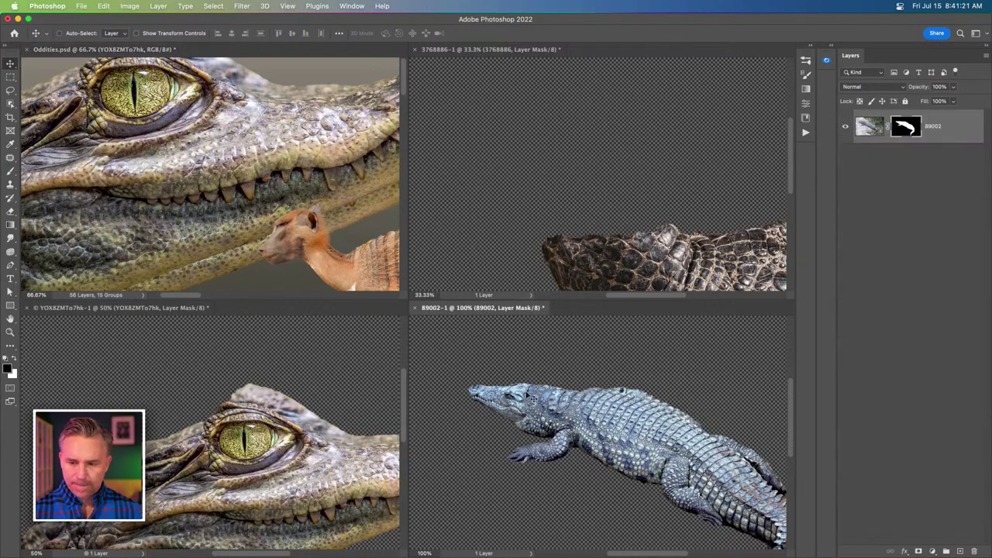
{"action": "left_click", "coordinate": [260, 145]}
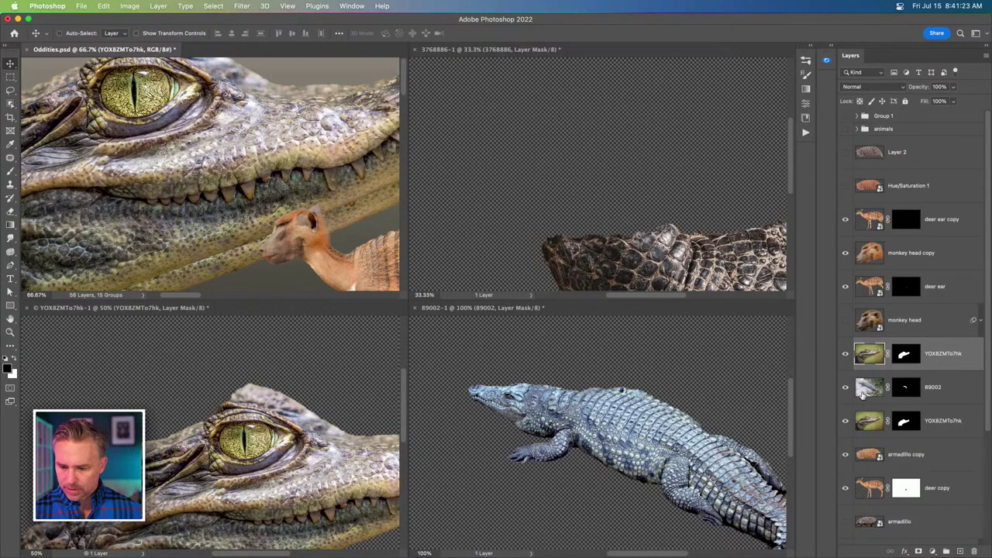
{"action": "left_click", "coordinate": [424, 135]}
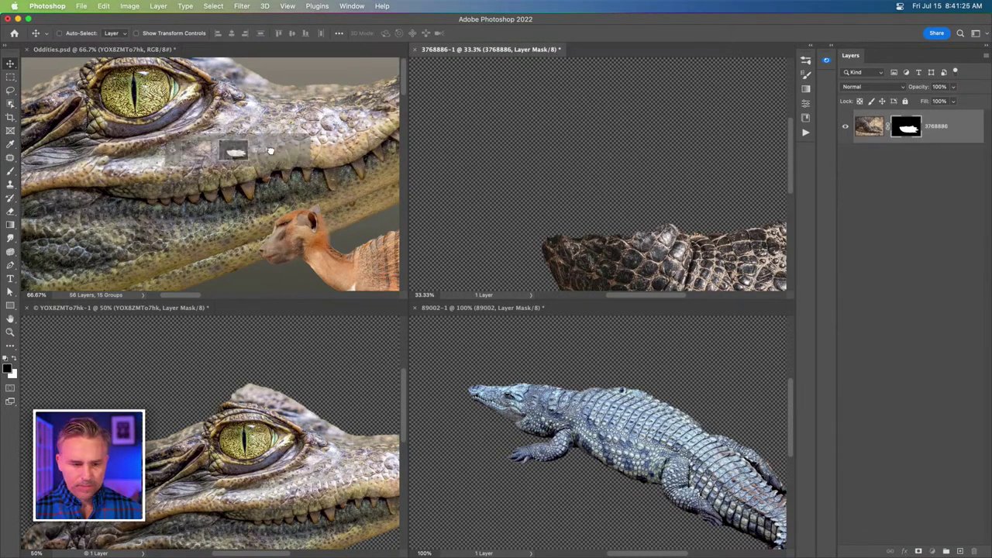
{"action": "left_click_drag", "start_coordinate": [944, 129], "coordinate": [303, 221]}
Step: Close the head, foot and crocodile documents without saving, then zoom out
{"action": "left_click", "coordinate": [304, 421]}
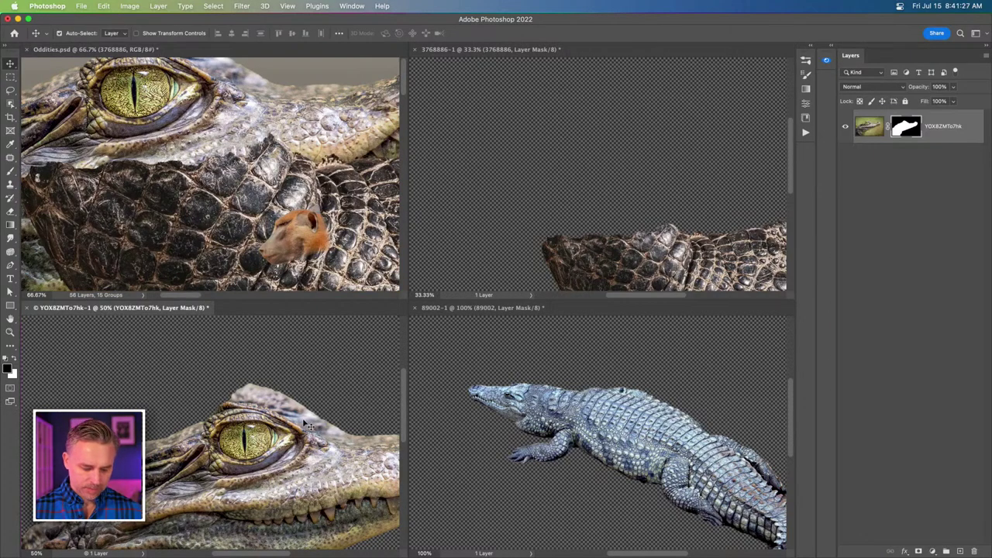
{"action": "key", "text": "super+w"}
{"action": "left_click", "coordinate": [496, 230]}
{"action": "left_click", "coordinate": [471, 196]}
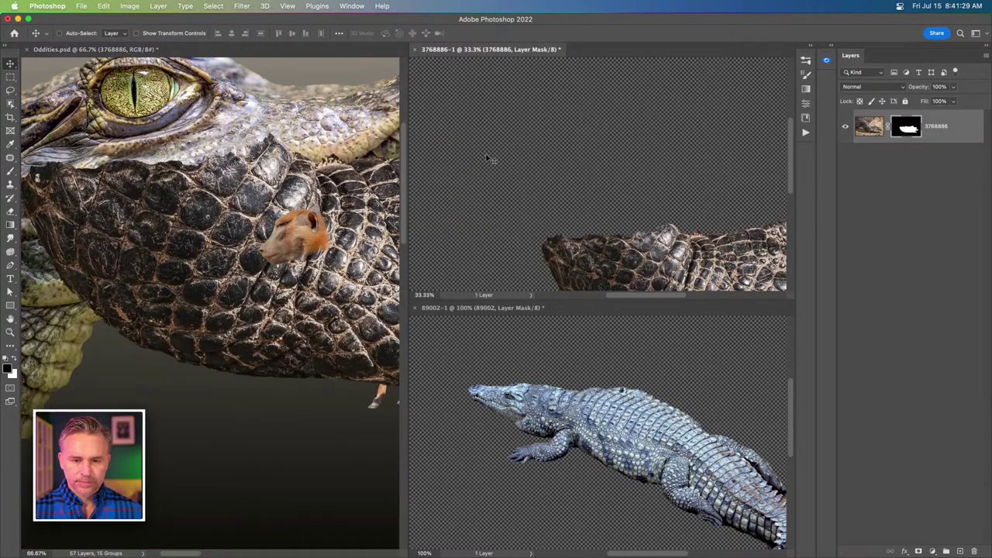
{"action": "key", "text": "super+w"}
{"action": "left_click", "coordinate": [496, 224]}
{"action": "left_click", "coordinate": [557, 374]}
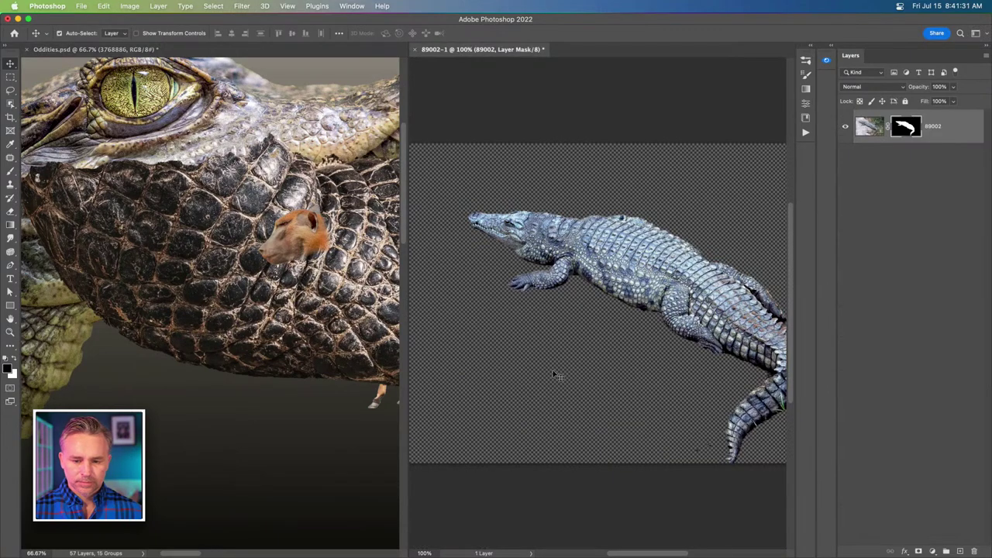
{"action": "key", "text": "super+w"}
{"action": "left_click", "coordinate": [469, 225]}
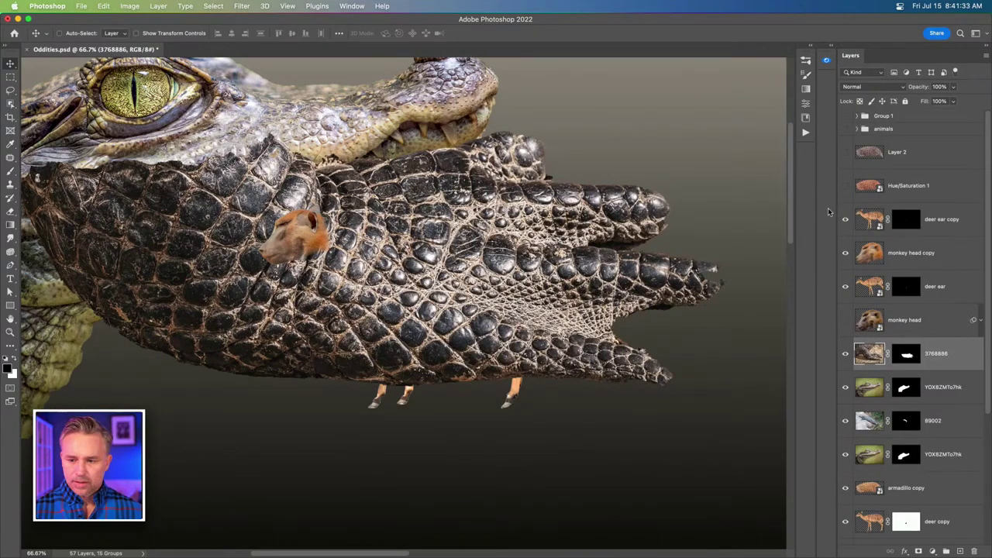
{"action": "key", "text": "super+minus"}
{"action": "key", "text": "super+minus"}
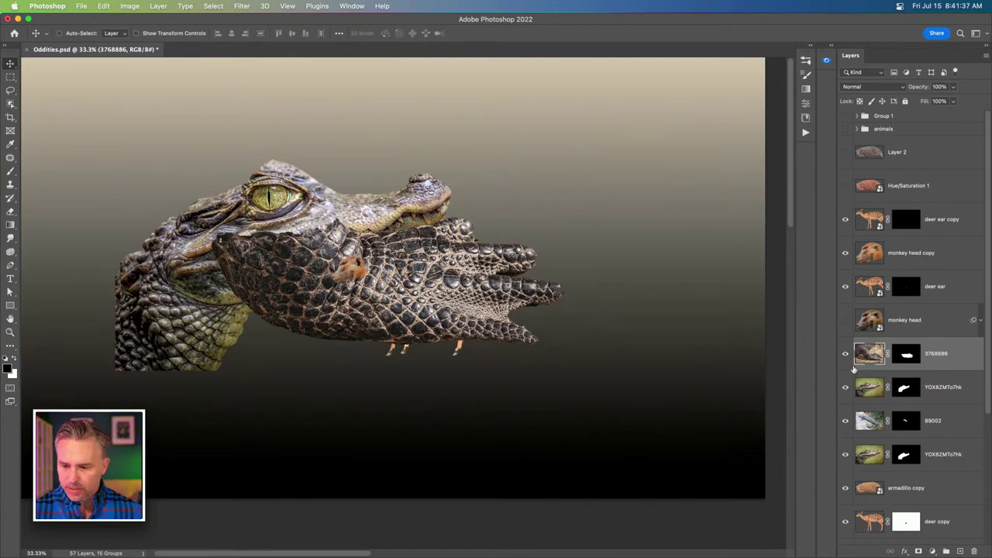
Step: Hide layer 3768886, delete YOX8ZMTo7hk, and move the 89002 crocodile onto the deer
{"action": "left_click", "coordinate": [845, 354]}
{"action": "left_click", "coordinate": [929, 420]}
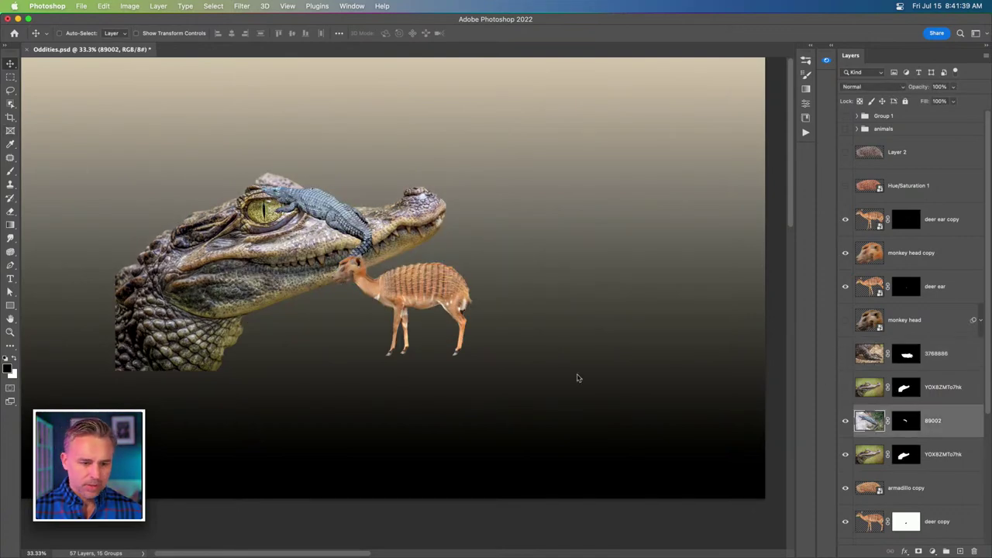
{"action": "left_click", "coordinate": [921, 457]}
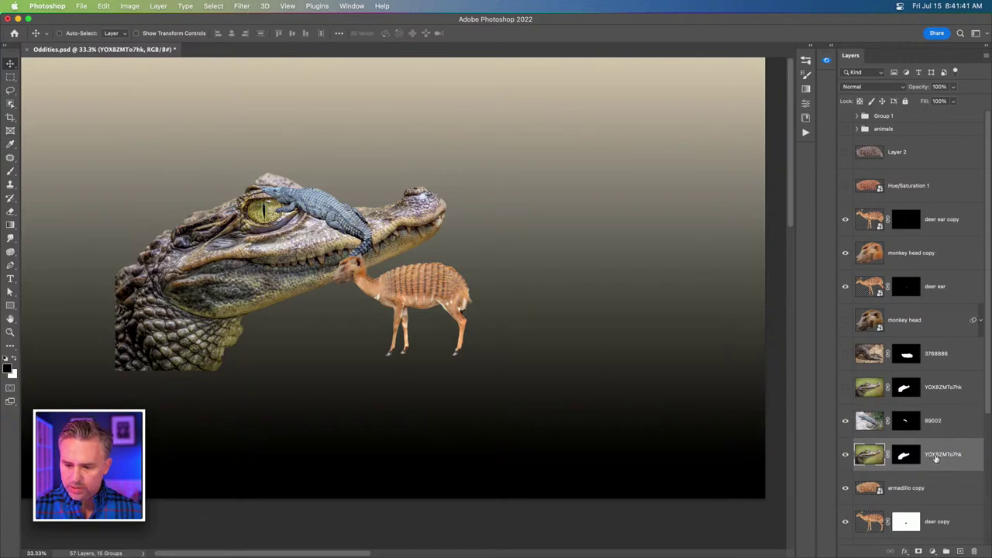
{"action": "key", "text": "Delete"}
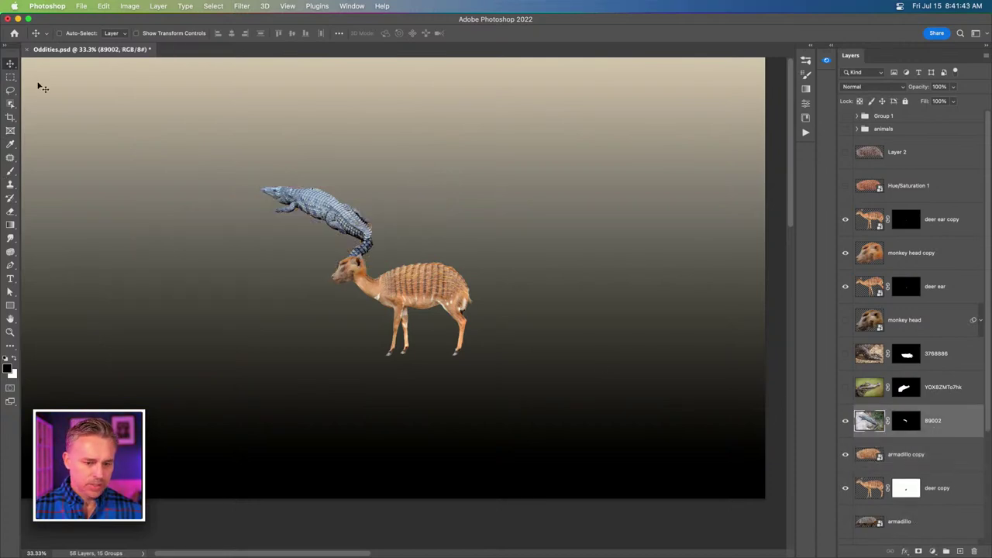
{"action": "left_click_drag", "start_coordinate": [303, 200], "coordinate": [440, 301]}
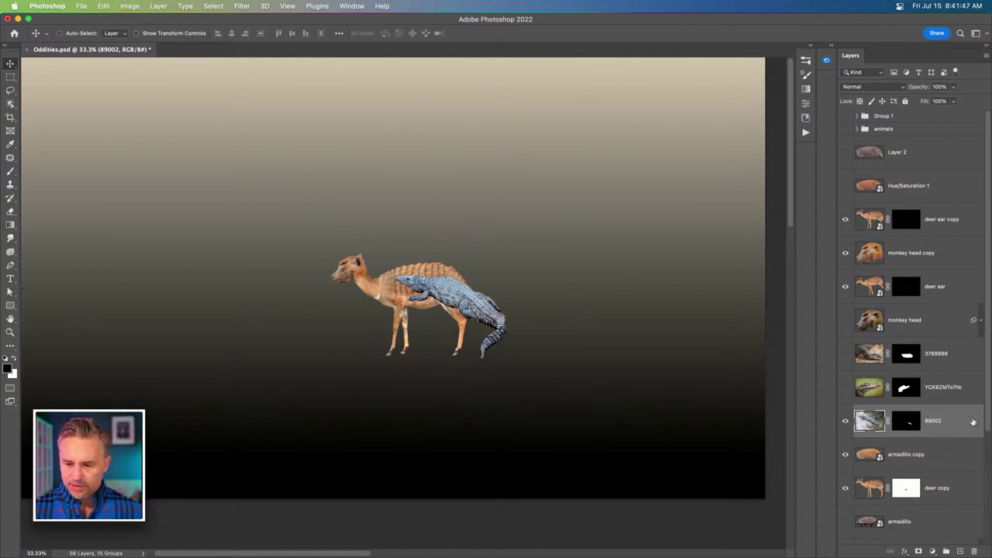
Step: Select all layers from Layer 2 through deer copy
{"action": "scroll", "coordinate": [918, 488], "scroll_direction": "down", "scroll_amount": 2}
{"action": "scroll", "coordinate": [921, 485], "scroll_direction": "down", "scroll_amount": 1}
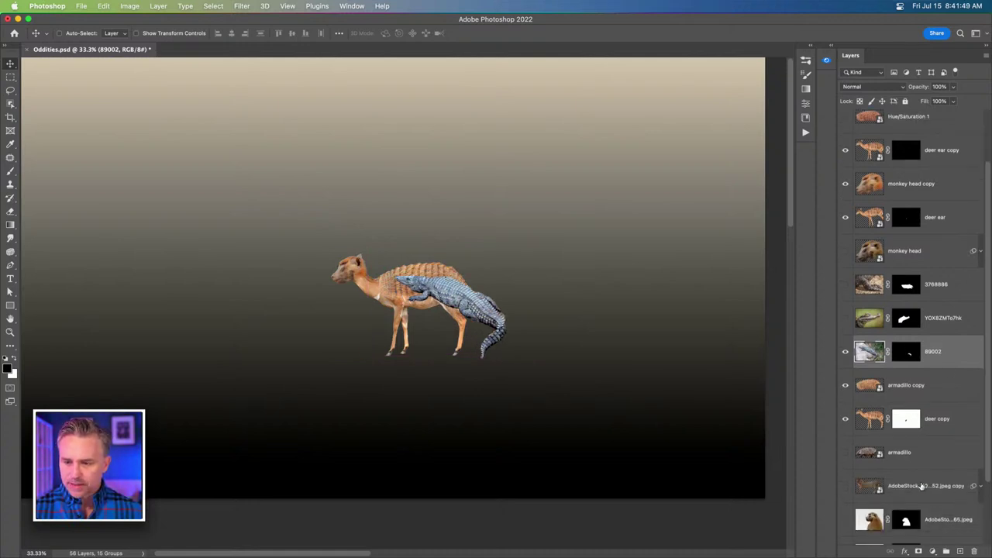
{"action": "left_click", "coordinate": [940, 420]}
{"action": "scroll", "coordinate": [938, 418], "scroll_direction": "up", "scroll_amount": 3}
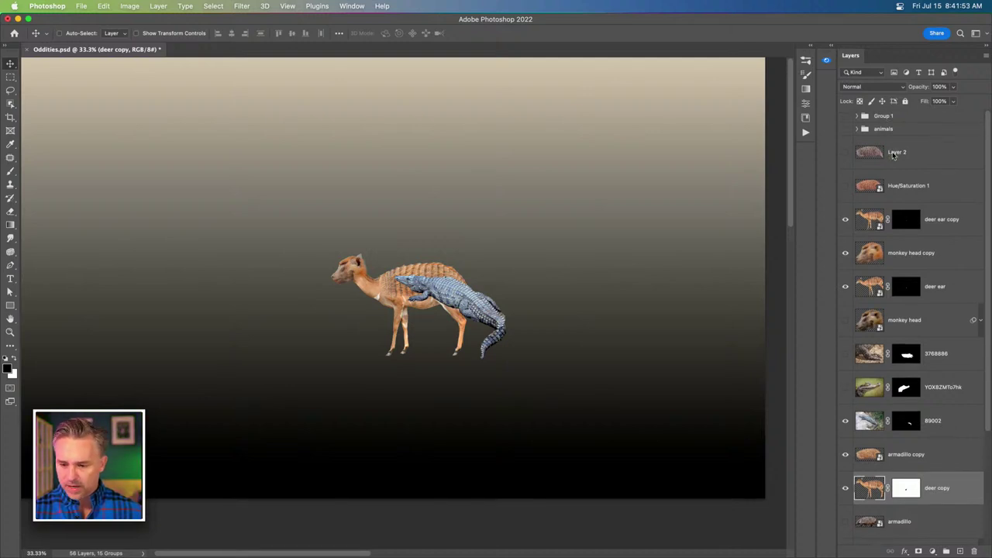
{"action": "left_click", "coordinate": [893, 154], "text": "shift"}
{"action": "scroll", "coordinate": [911, 325], "scroll_direction": "down", "scroll_amount": 5}
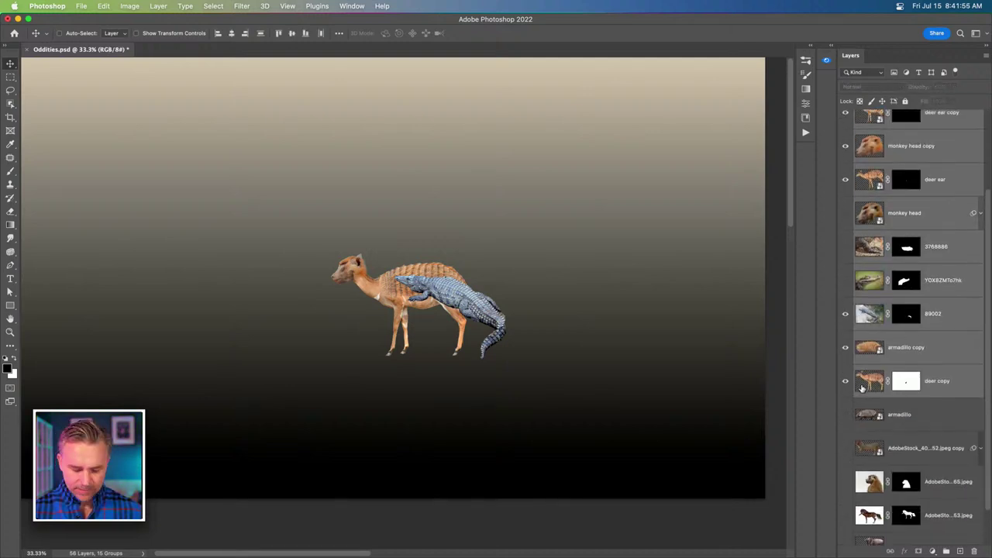
Step: Scale the selected creature layers to 250%, shift them up-left, and zoom to 50%
{"action": "key", "text": "ctrl+t"}
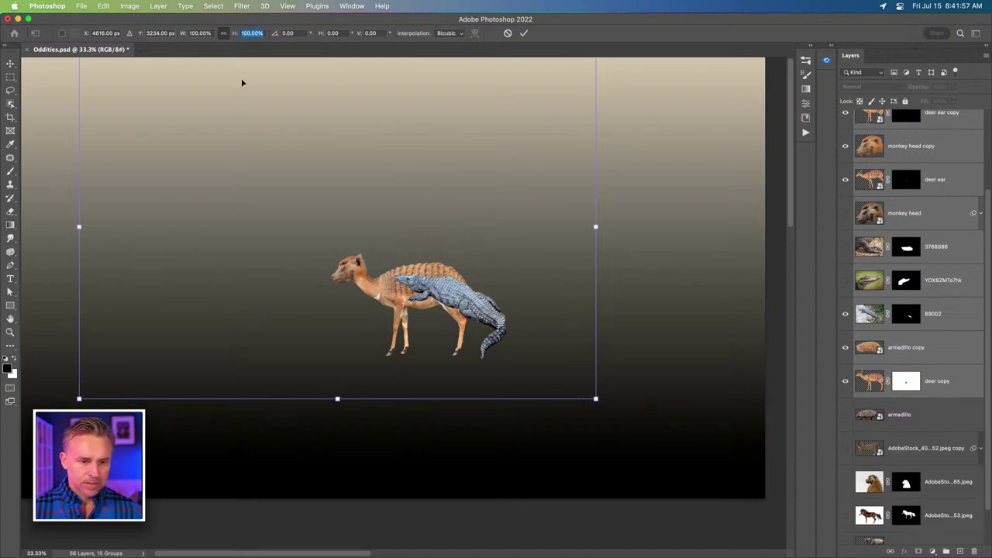
{"action": "type", "text": "250"}
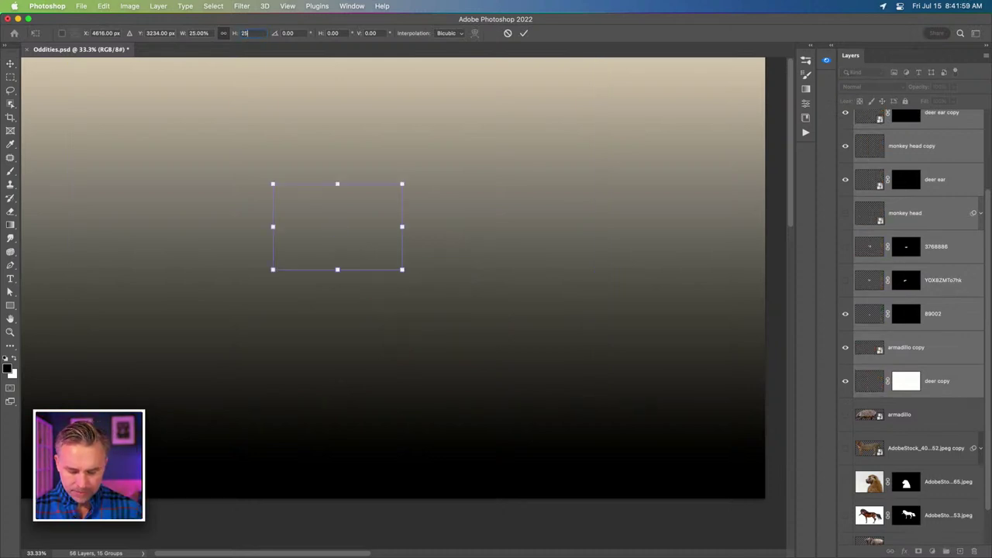
{"action": "mouse_move", "coordinate": [550, 418]}
{"action": "left_mouse_down"}
{"action": "mouse_move", "coordinate": [298, 186]}
{"action": "mouse_move", "coordinate": [305, 192]}
{"action": "left_mouse_up"}
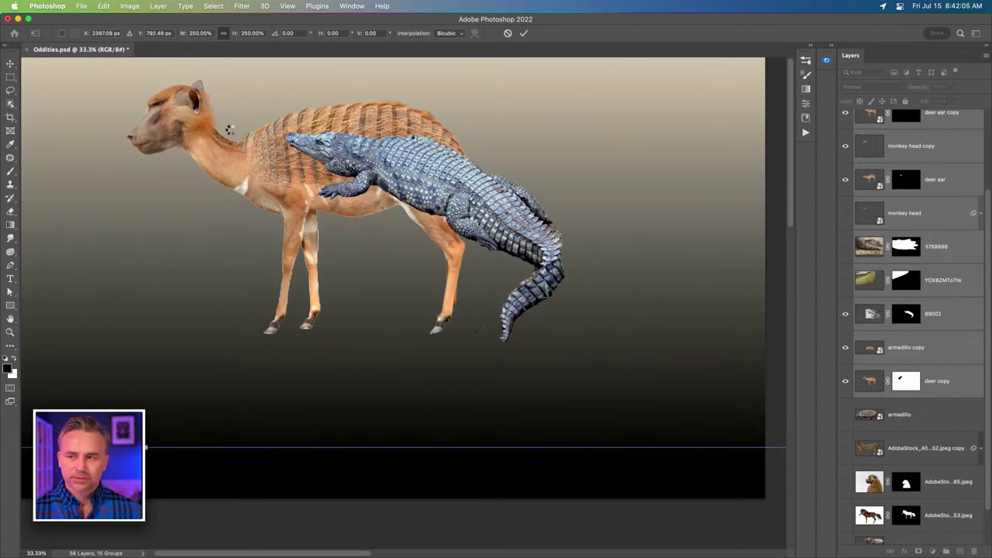
{"action": "key", "text": "Return"}
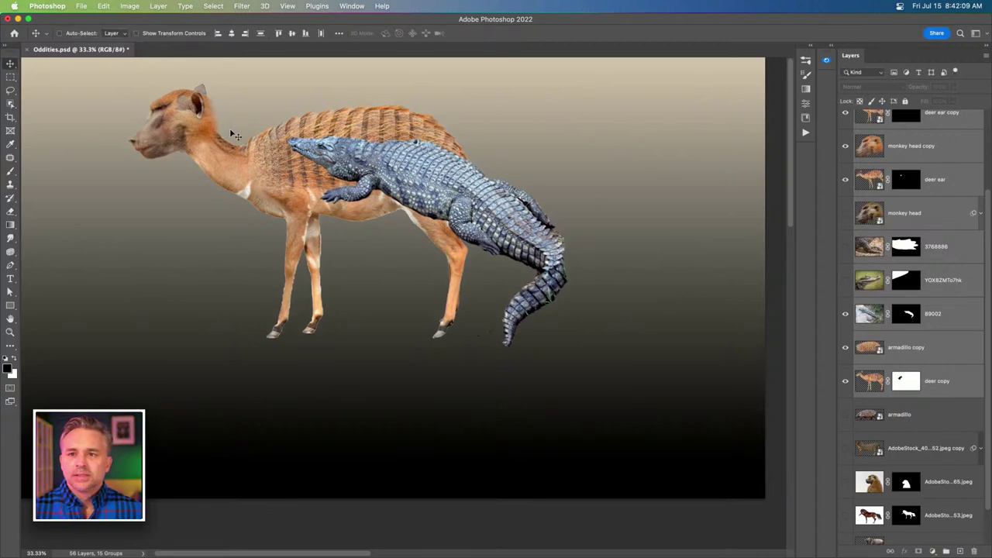
{"action": "key", "text": "super+plus"}
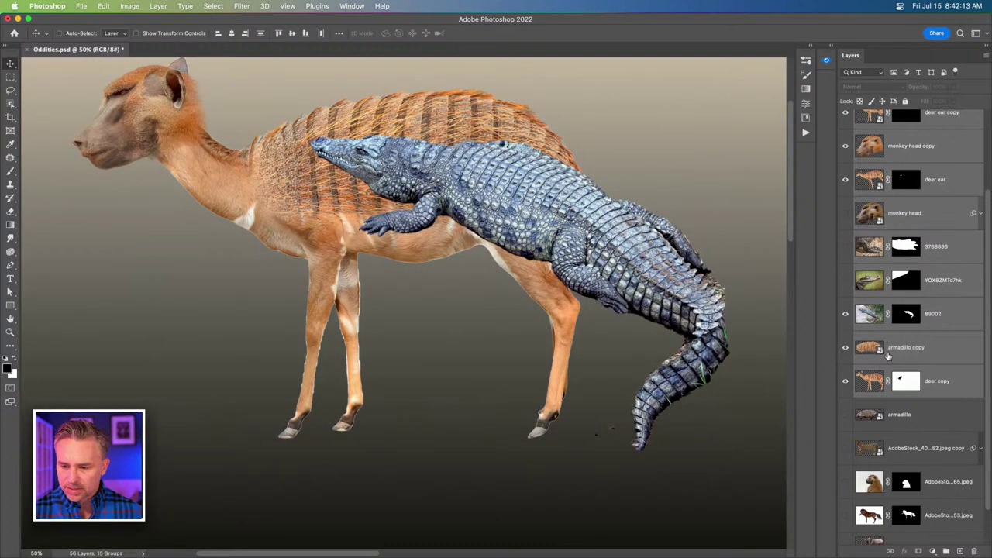
Step: Paint black on the 89002 mask with a 600 px brush over the head and front legs
{"action": "left_click", "coordinate": [889, 356]}
{"action": "left_click", "coordinate": [945, 316]}
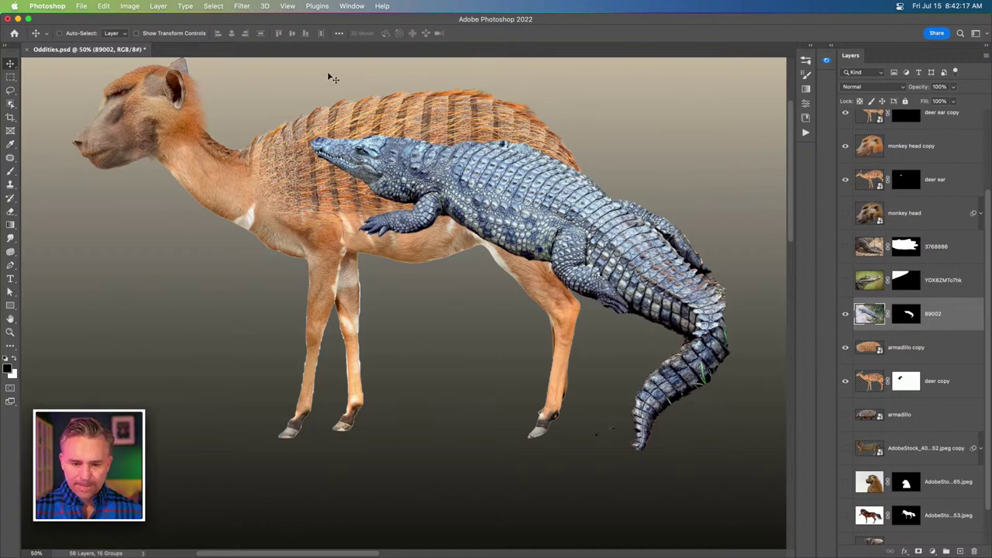
{"action": "left_click", "coordinate": [903, 313]}
{"action": "key", "text": "b"}
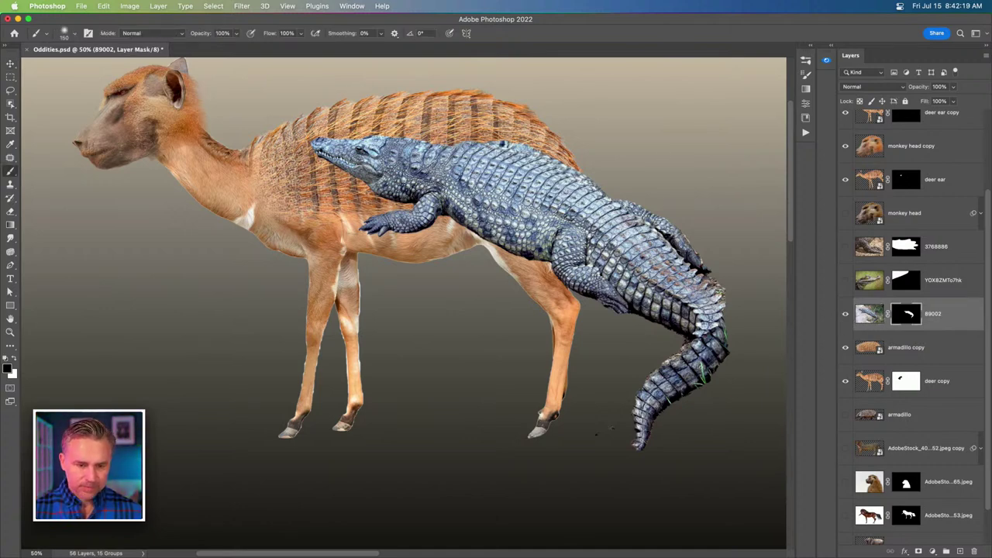
{"action": "key", "text": "bracketright"}
{"action": "key", "text": "bracketright"}
{"action": "left_click_drag", "start_coordinate": [333, 155], "coordinate": [465, 225]}
{"action": "left_click_drag", "start_coordinate": [371, 148], "coordinate": [419, 225]}
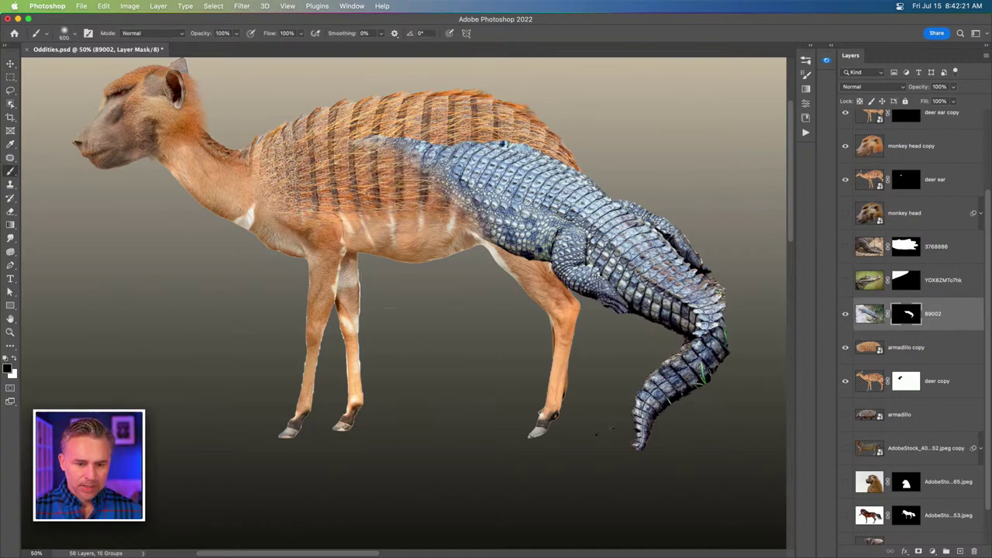
{"action": "mouse_move", "coordinate": [418, 148]}
{"action": "left_mouse_down"}
{"action": "mouse_move", "coordinate": [480, 225]}
{"action": "mouse_move", "coordinate": [535, 248]}
{"action": "left_mouse_up"}
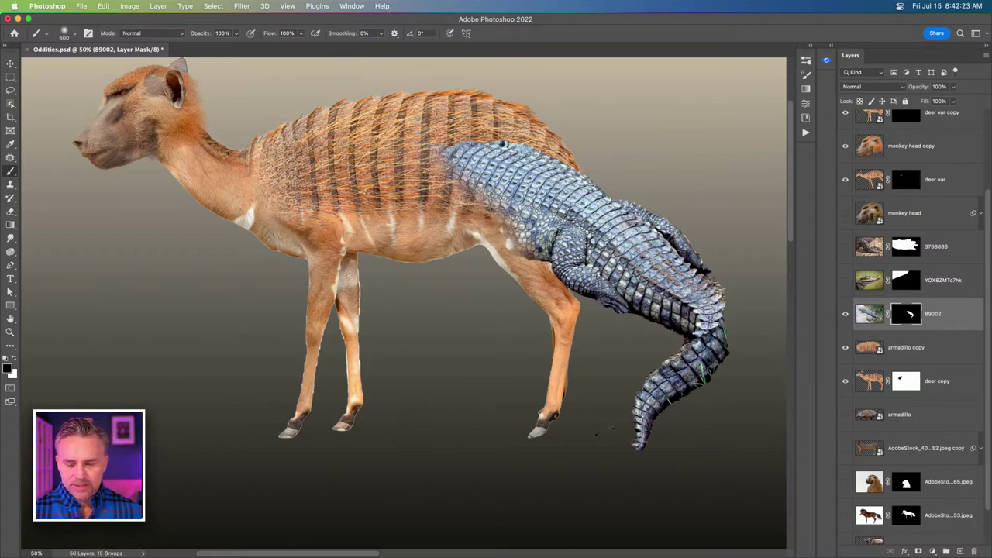
Step: Zoom to 100% on the crocodile's rear and pick the Lasso tool
{"action": "key", "text": "super+plus"}
{"action": "key", "text": "super+plus"}
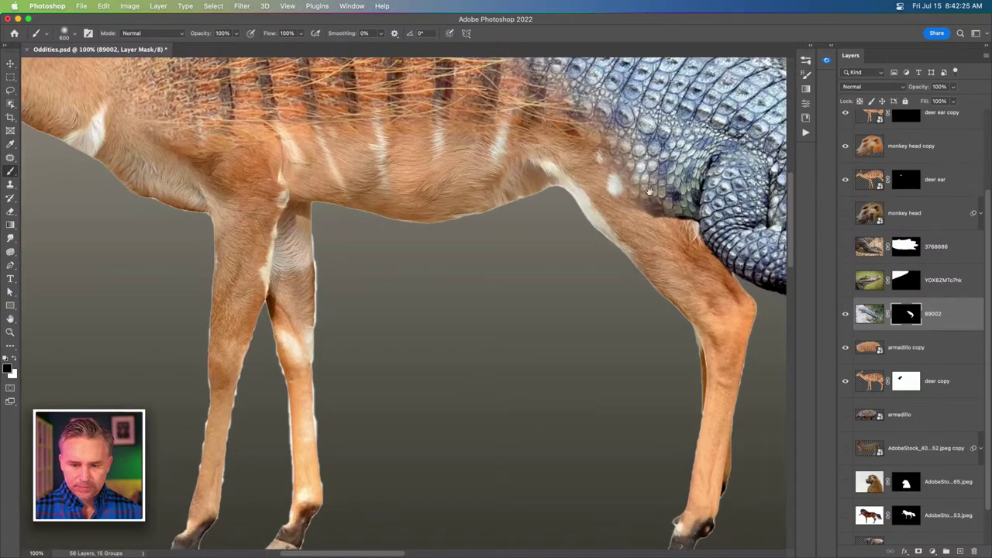
{"action": "left_click_drag", "start_coordinate": [650, 191], "coordinate": [354, 315]}
{"action": "key", "text": "super+plus"}
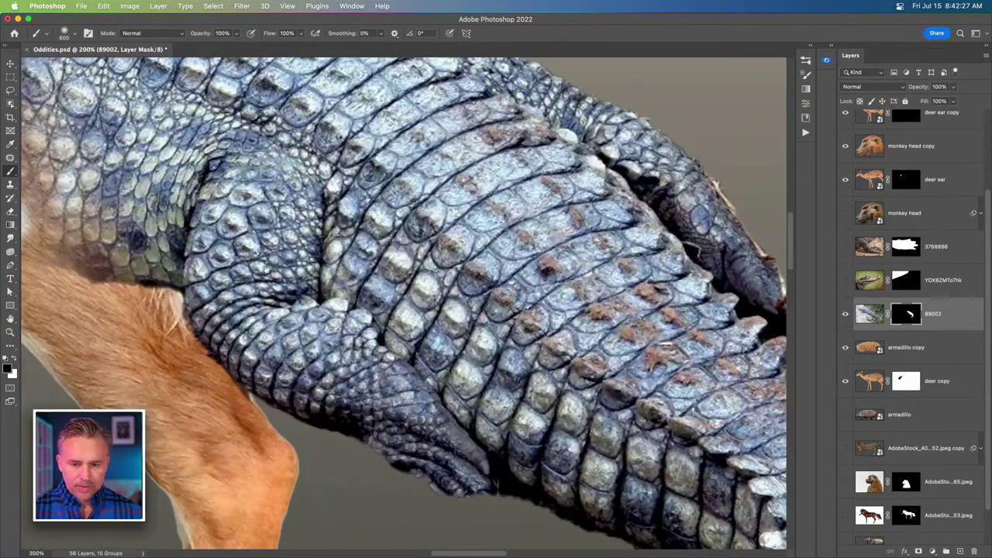
{"action": "scroll", "coordinate": [268, 267], "scroll_direction": "down", "scroll_amount": 2}
{"action": "scroll", "coordinate": [275, 318], "scroll_direction": "down", "scroll_amount": 2}
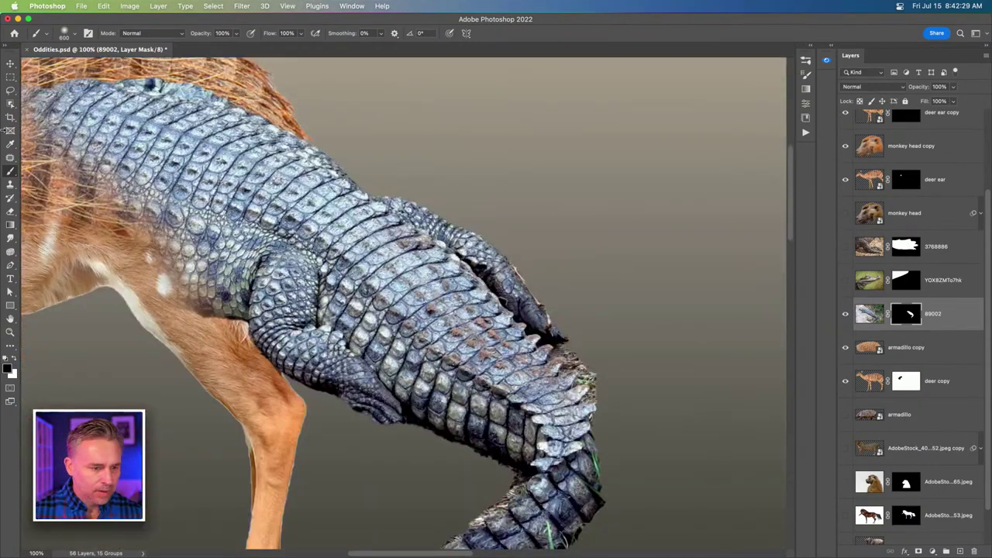
{"action": "left_click", "coordinate": [10, 90]}
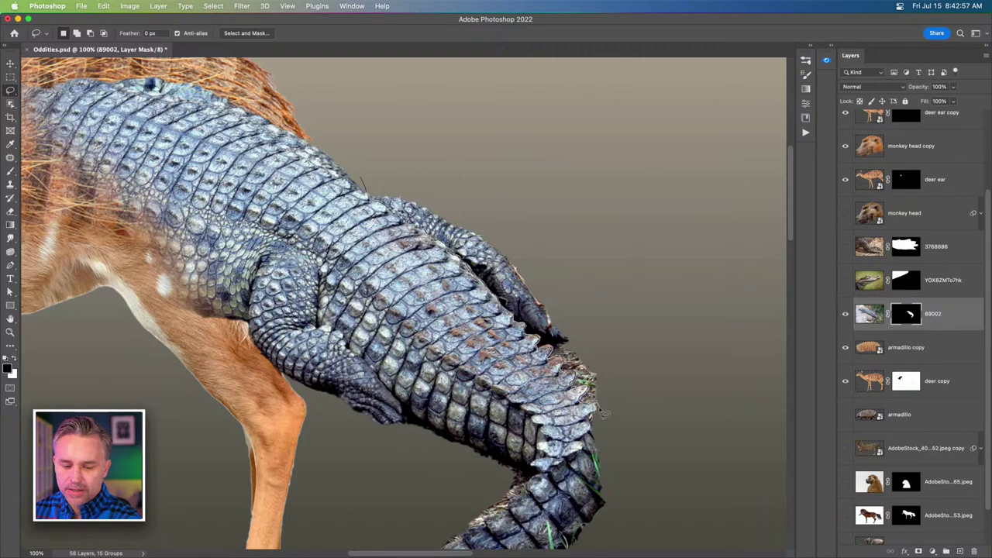
Step: Lasso the crocodile's raised hind foot and fill the mask black to hide it
{"action": "left_click_drag", "start_coordinate": [608, 424], "coordinate": [369, 155]}
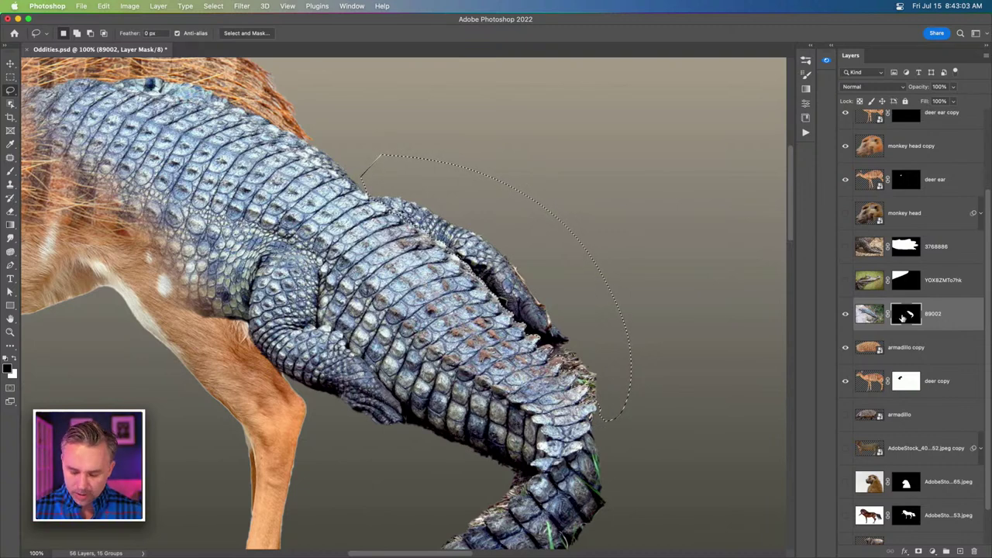
{"action": "key", "text": "shift+BackSpace"}
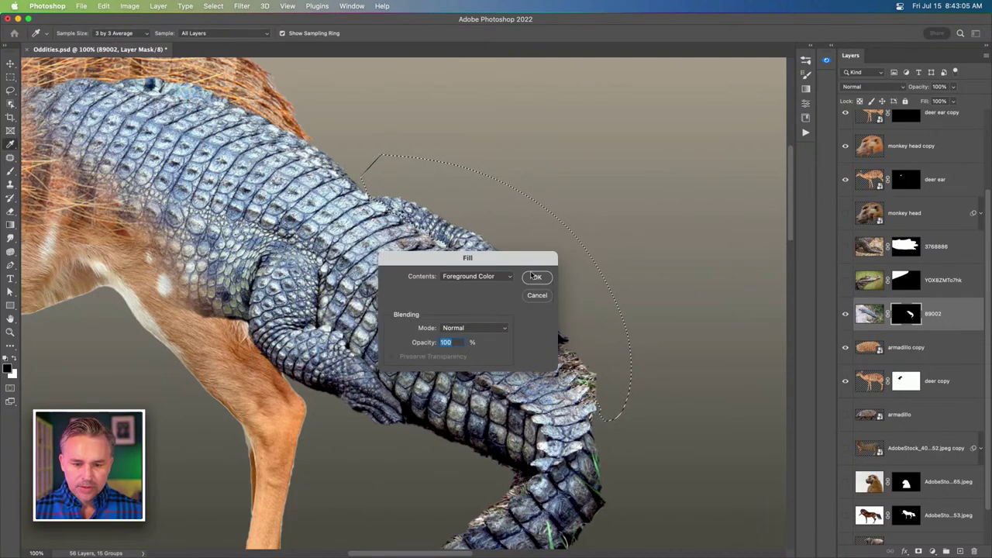
{"action": "left_click", "coordinate": [536, 277]}
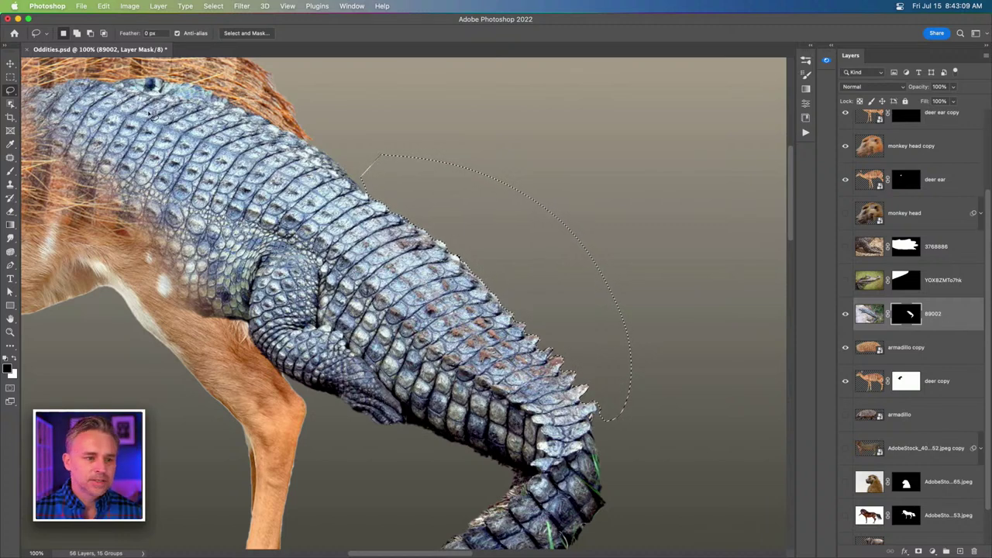
Step: Save the composite, then zoom out and back to 100%
{"action": "key", "text": "ctrl+s"}
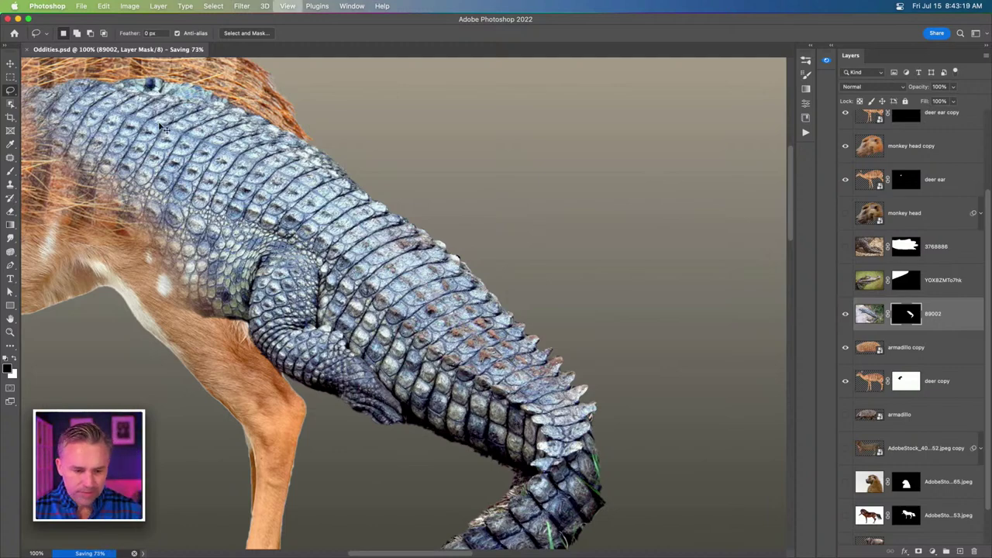
{"action": "key", "text": "ctrl+minus"}
{"action": "key", "text": "ctrl+minus"}
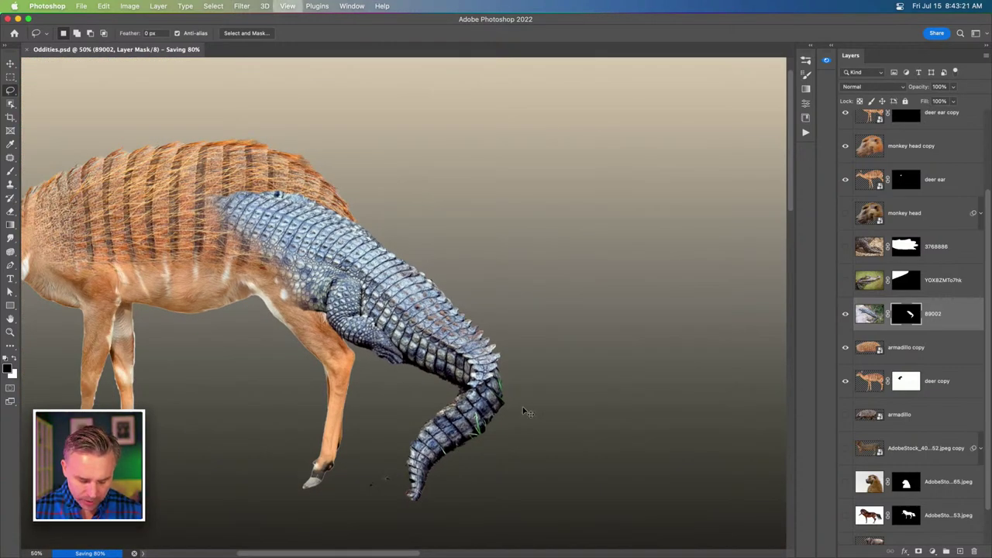
{"action": "key", "text": "ctrl+plus"}
{"action": "key", "text": "ctrl+plus"}
Step: Accept the large-file alert and save to the Desktop as Oddities.psb
{"action": "left_click", "coordinate": [510, 244]}
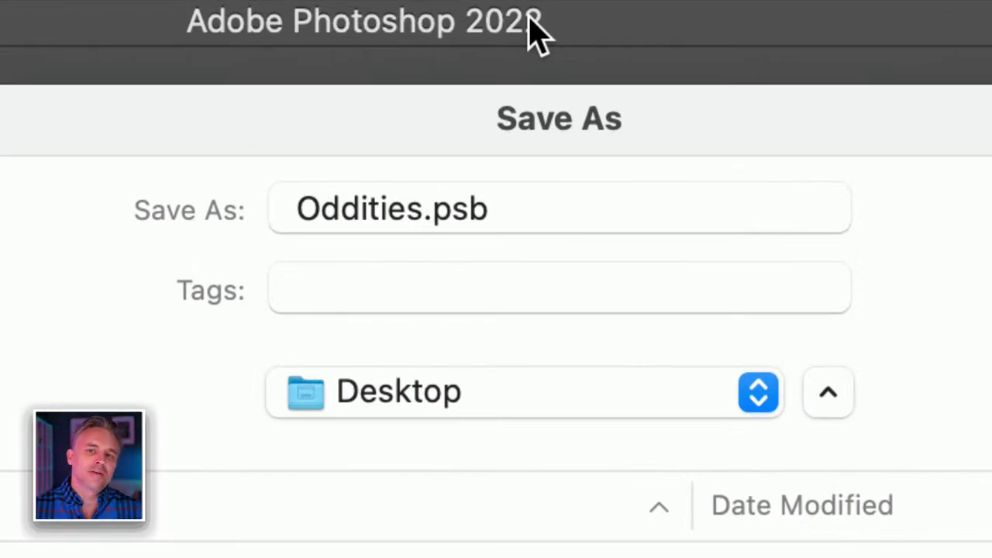
{"action": "left_click", "coordinate": [444, 213]}
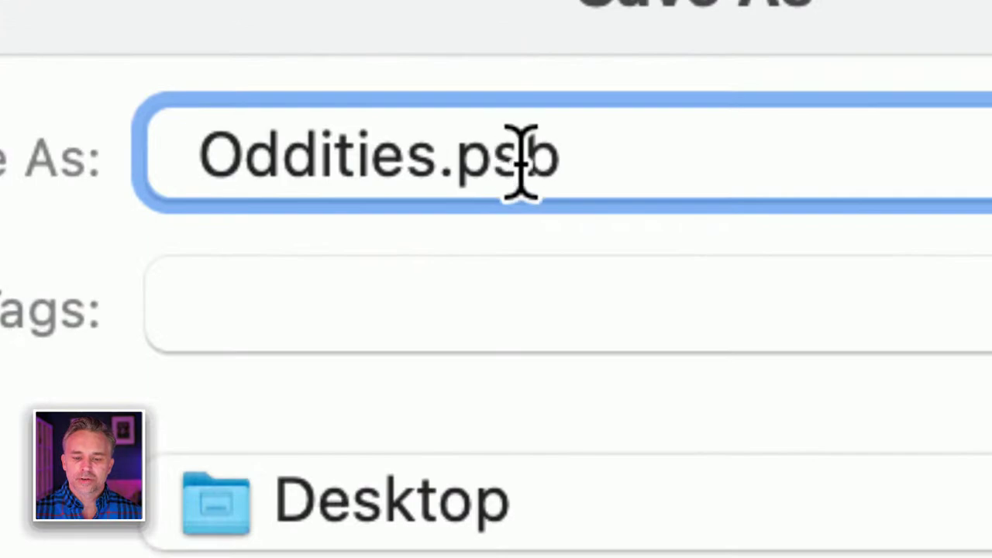
{"action": "left_click_drag", "start_coordinate": [521, 161], "coordinate": [696, 174]}
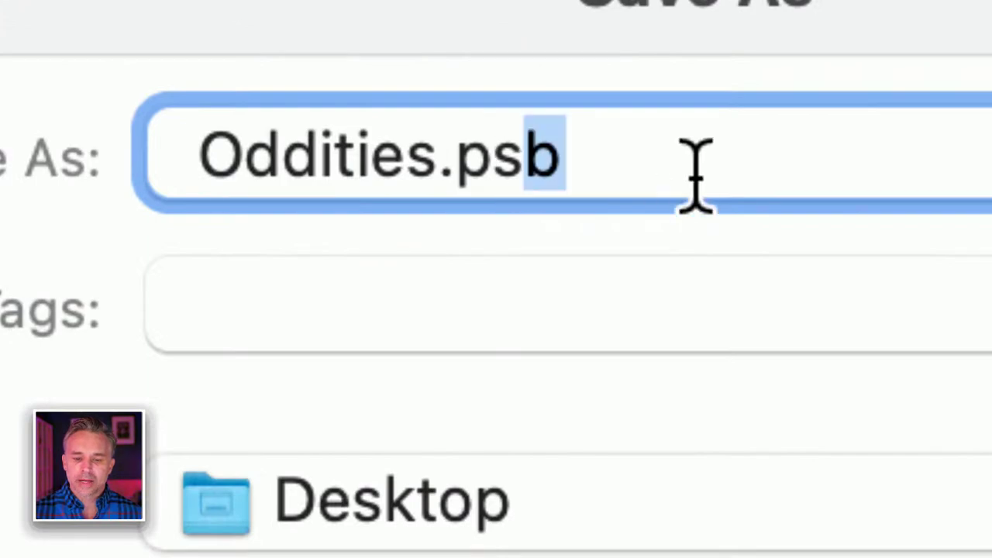
{"action": "left_click", "coordinate": [695, 177]}
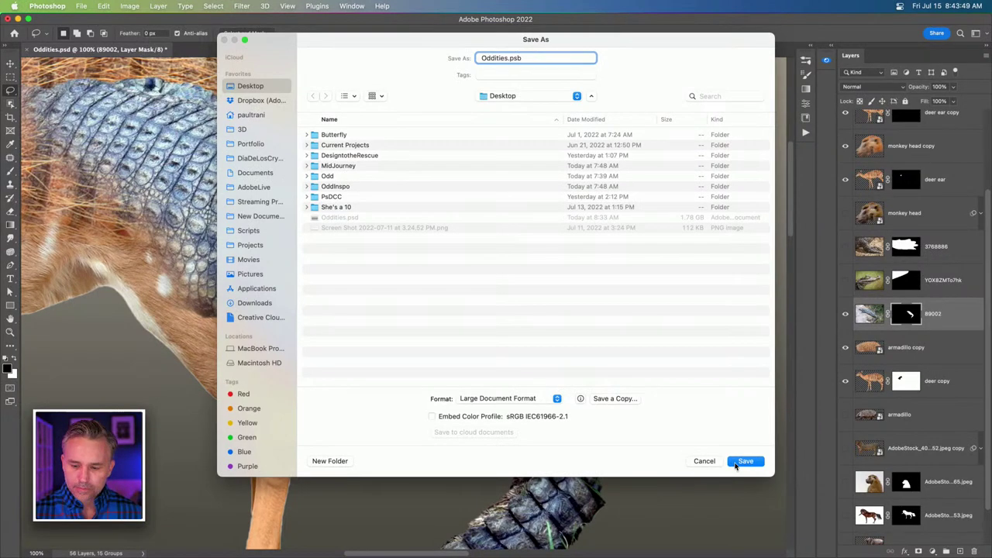
{"action": "left_click", "coordinate": [744, 461]}
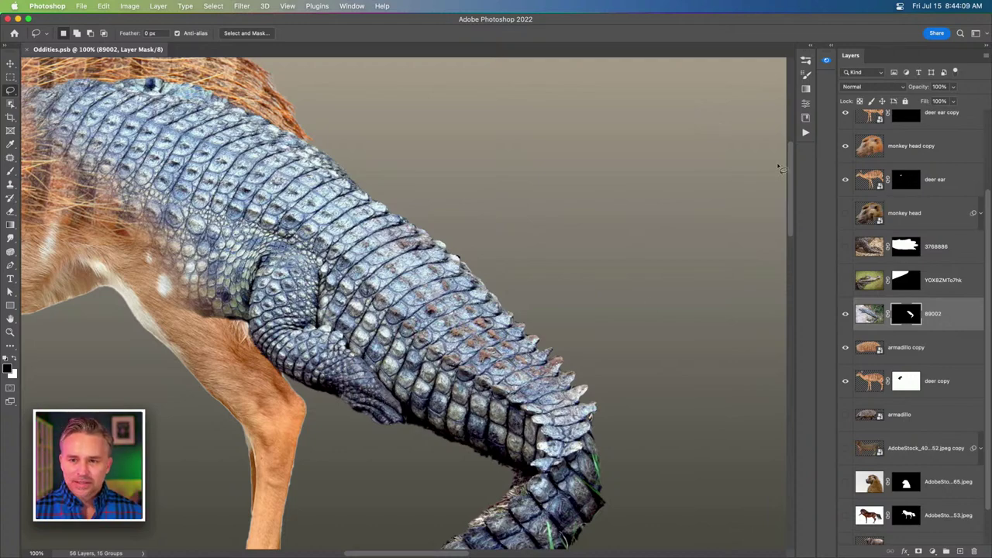
Step: Target the 89002 layer image and heal grass blades off the tail with Spot Healing Brush
{"action": "left_click", "coordinate": [860, 314]}
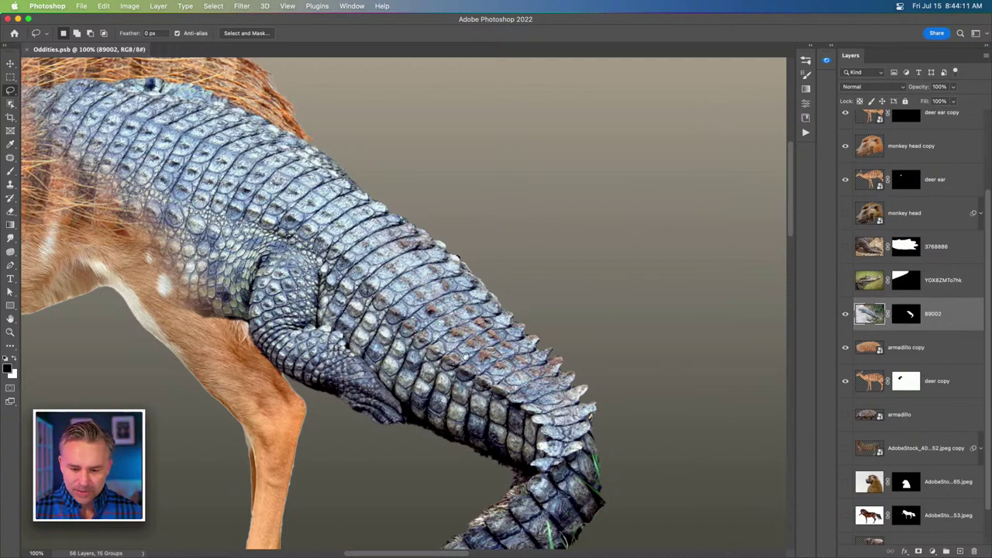
{"action": "scroll", "coordinate": [707, 231], "scroll_direction": "down", "scroll_amount": 5}
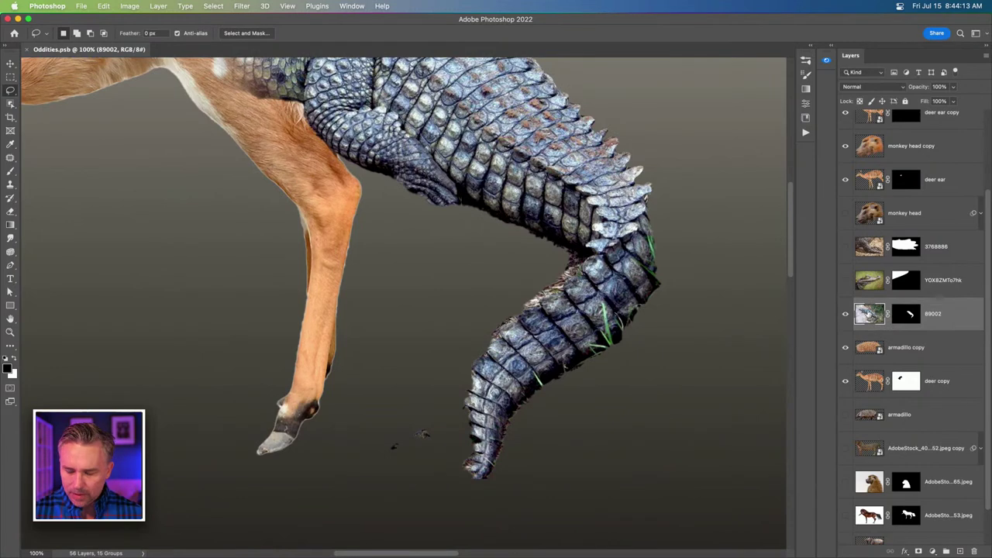
{"action": "scroll", "coordinate": [593, 352], "scroll_direction": "up", "scroll_amount": 5}
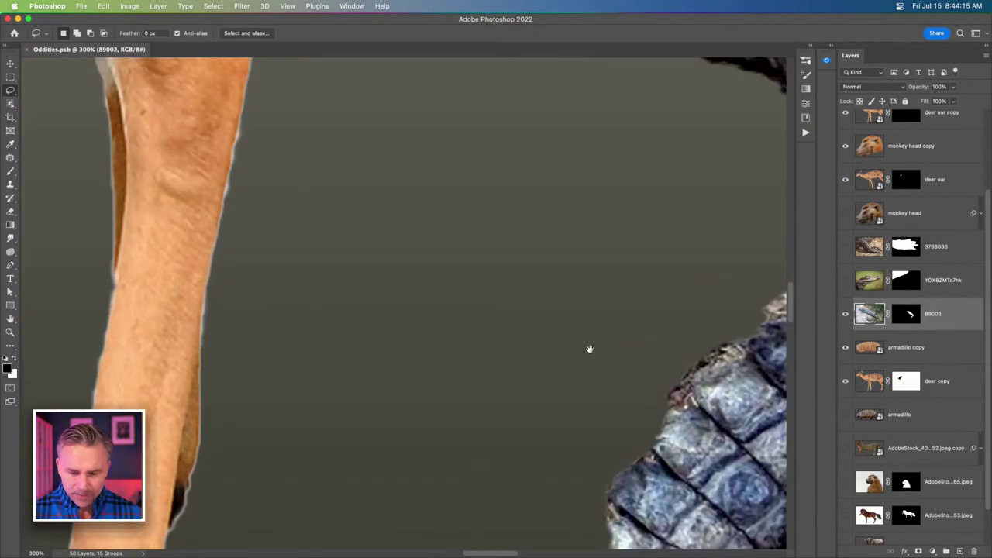
{"action": "scroll", "coordinate": [589, 348], "scroll_direction": "down", "scroll_amount": 5}
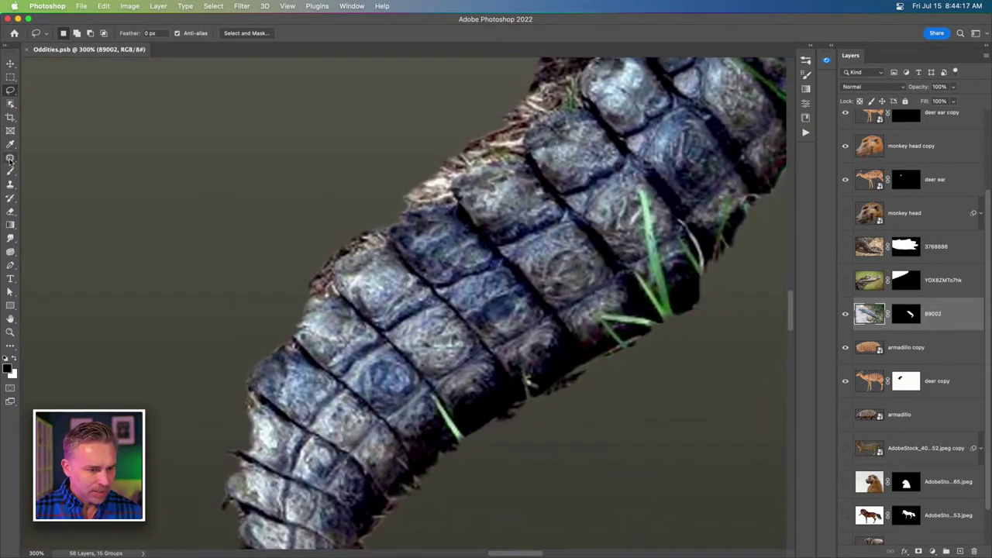
{"action": "left_click", "coordinate": [10, 157]}
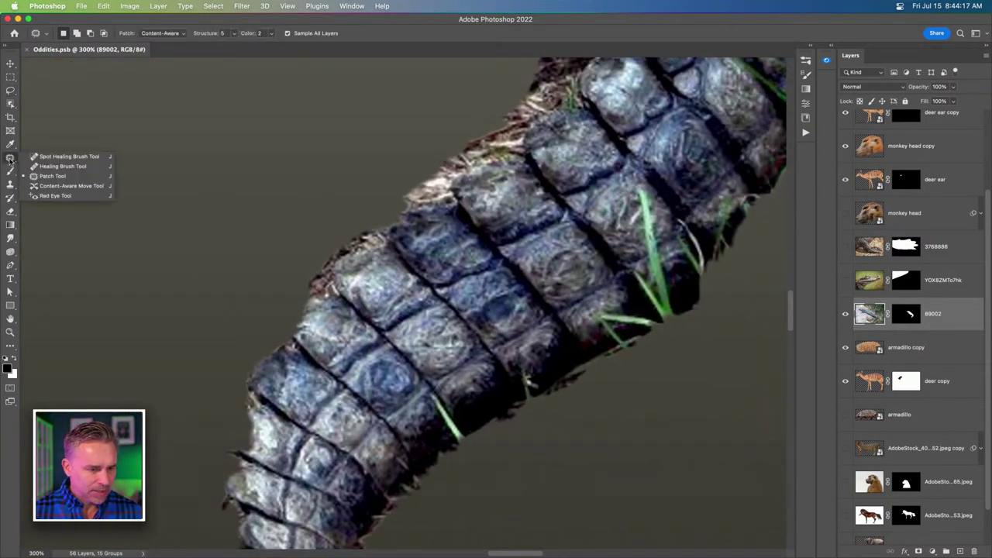
{"action": "left_click", "coordinate": [69, 156]}
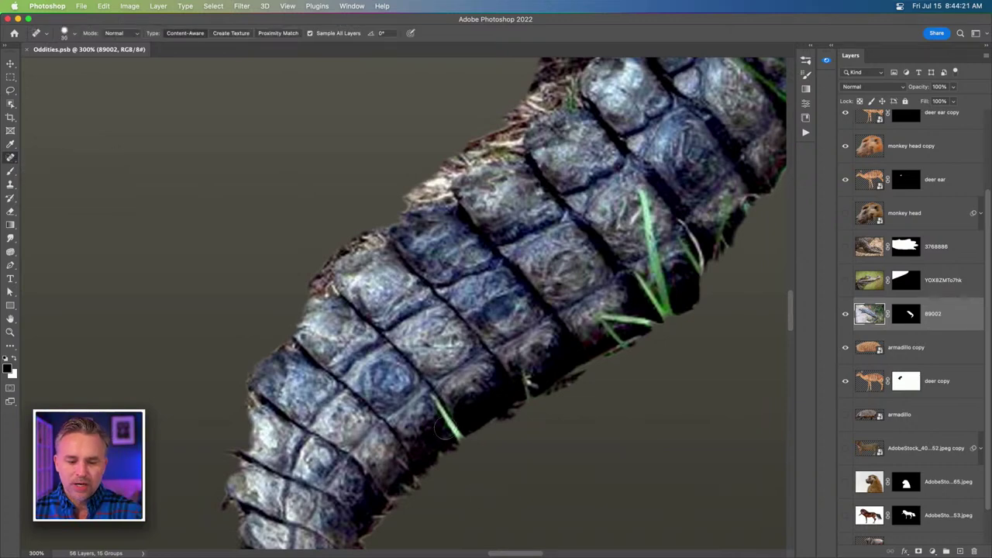
{"action": "left_click_drag", "start_coordinate": [432, 391], "coordinate": [457, 439]}
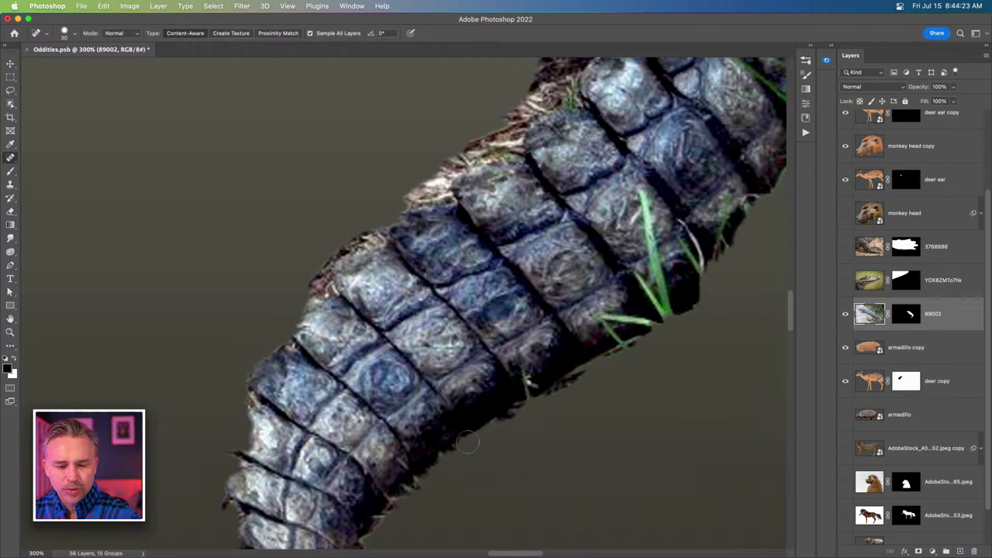
{"action": "left_click_drag", "start_coordinate": [520, 364], "coordinate": [526, 403]}
{"action": "mouse_move", "coordinate": [593, 341]}
{"action": "left_mouse_down"}
{"action": "mouse_move", "coordinate": [627, 313]}
{"action": "mouse_move", "coordinate": [655, 319]}
{"action": "left_mouse_up"}
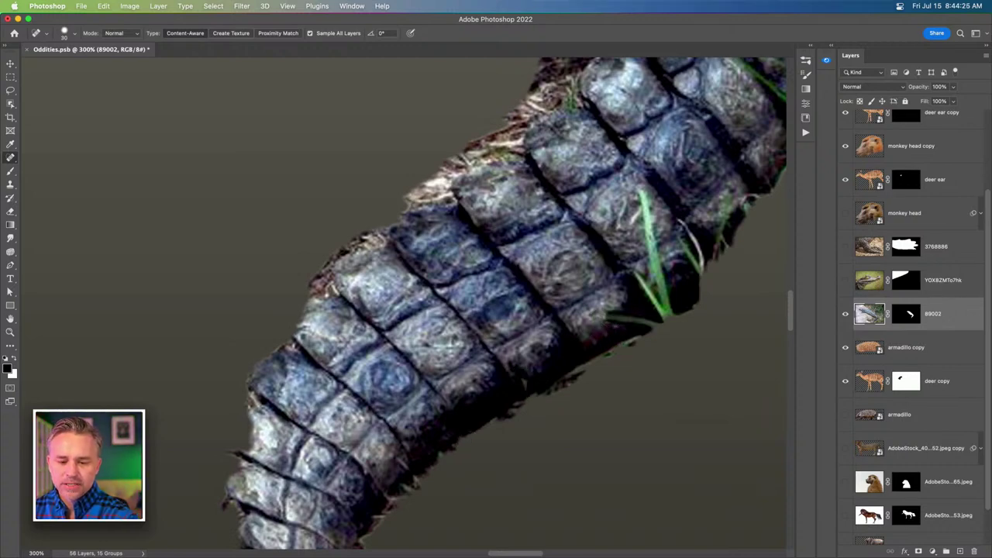
{"action": "left_click_drag", "start_coordinate": [632, 276], "coordinate": [663, 317]}
Step: Heal away the remaining grass strands along the tail's scales and right edge
{"action": "left_click_drag", "start_coordinate": [646, 190], "coordinate": [660, 314]}
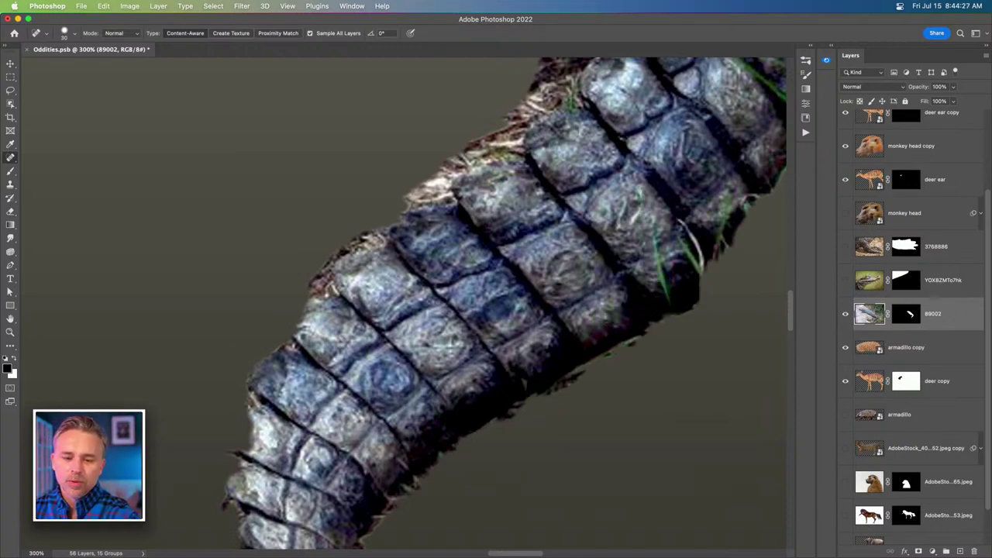
{"action": "left_click_drag", "start_coordinate": [658, 217], "coordinate": [663, 291]}
{"action": "left_click_drag", "start_coordinate": [686, 225], "coordinate": [697, 298]}
{"action": "left_click_drag", "start_coordinate": [603, 179], "coordinate": [438, 269]}
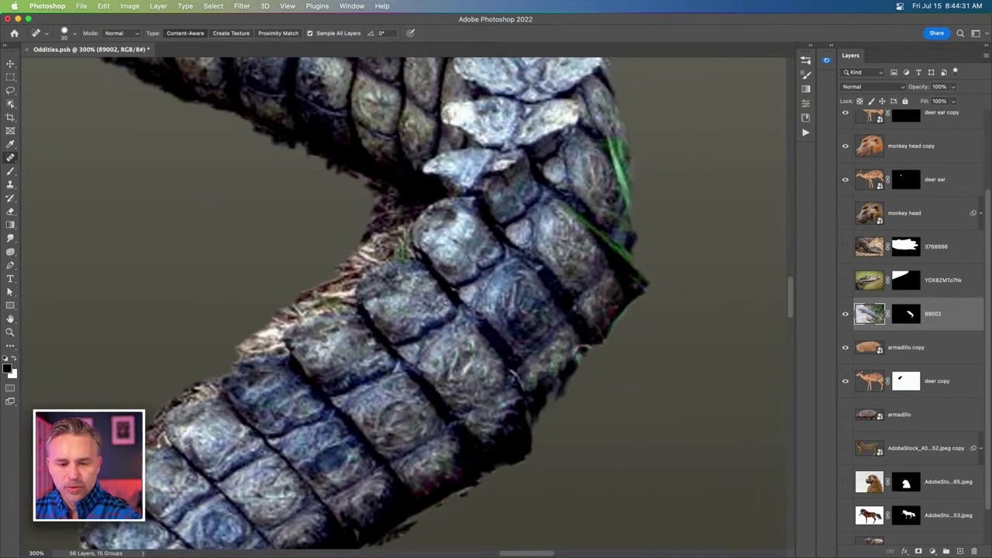
{"action": "left_click_drag", "start_coordinate": [558, 193], "coordinate": [643, 287]}
{"action": "left_click_drag", "start_coordinate": [593, 217], "coordinate": [643, 281]}
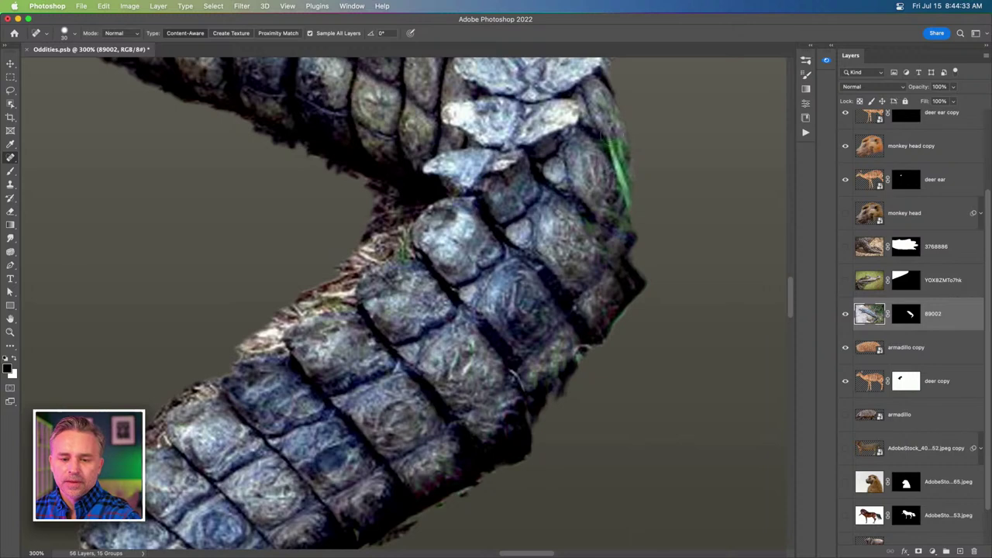
{"action": "left_click_drag", "start_coordinate": [612, 135], "coordinate": [629, 244]}
{"action": "left_click_drag", "start_coordinate": [620, 140], "coordinate": [627, 237]}
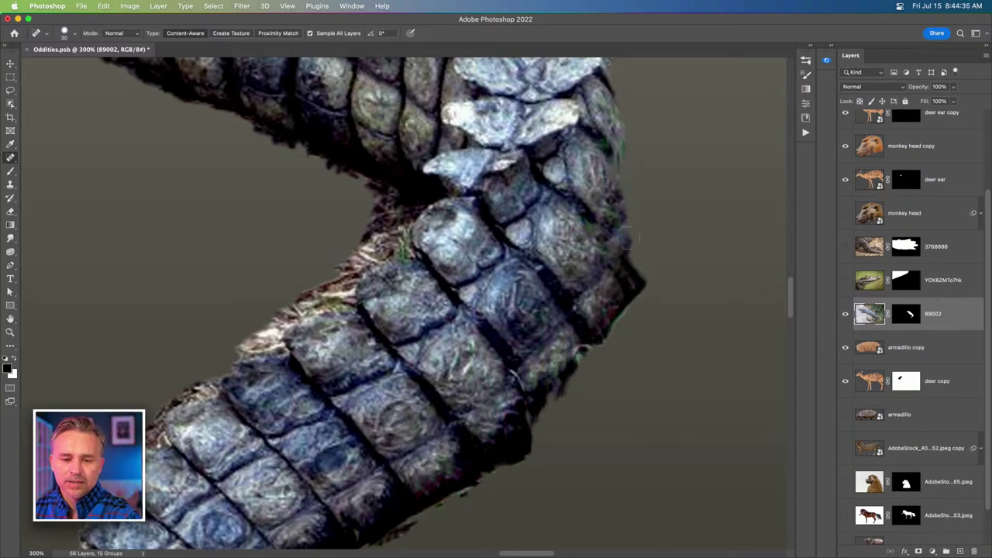
{"action": "scroll", "coordinate": [596, 232], "scroll_direction": "left", "scroll_amount": 10}
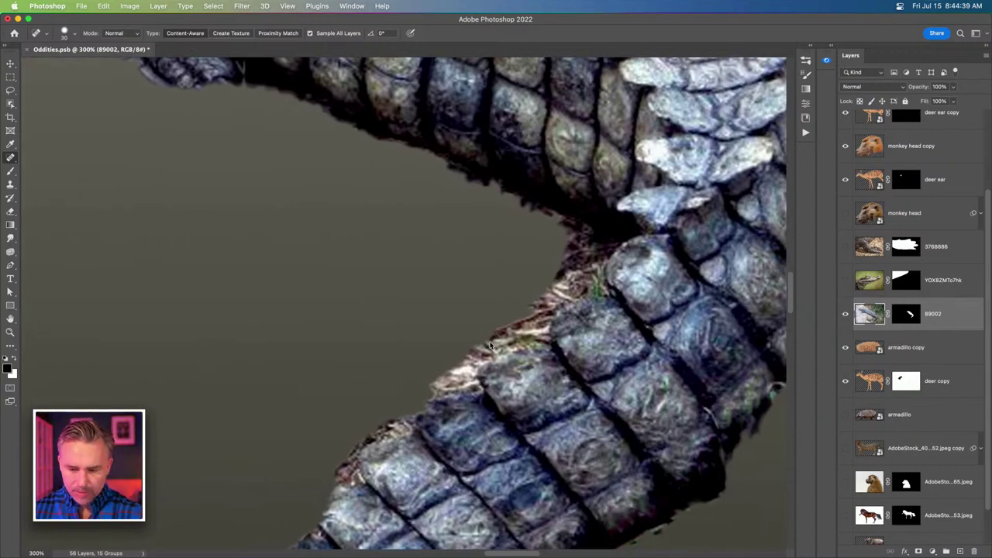
Step: Target the 89002 mask and touch up the brown fringe on the lower-left edge
{"action": "left_click", "coordinate": [907, 315]}
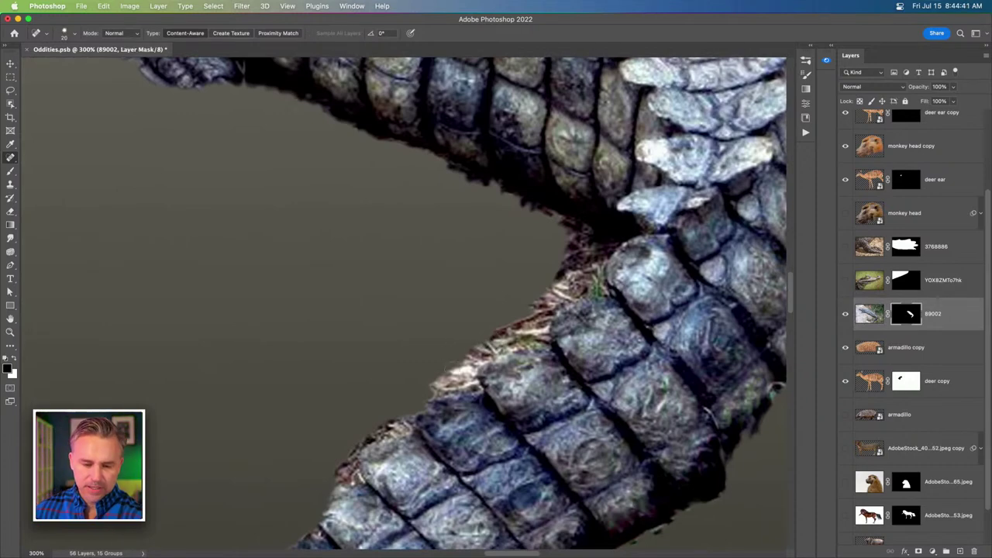
{"action": "left_click_drag", "start_coordinate": [330, 471], "coordinate": [351, 463]}
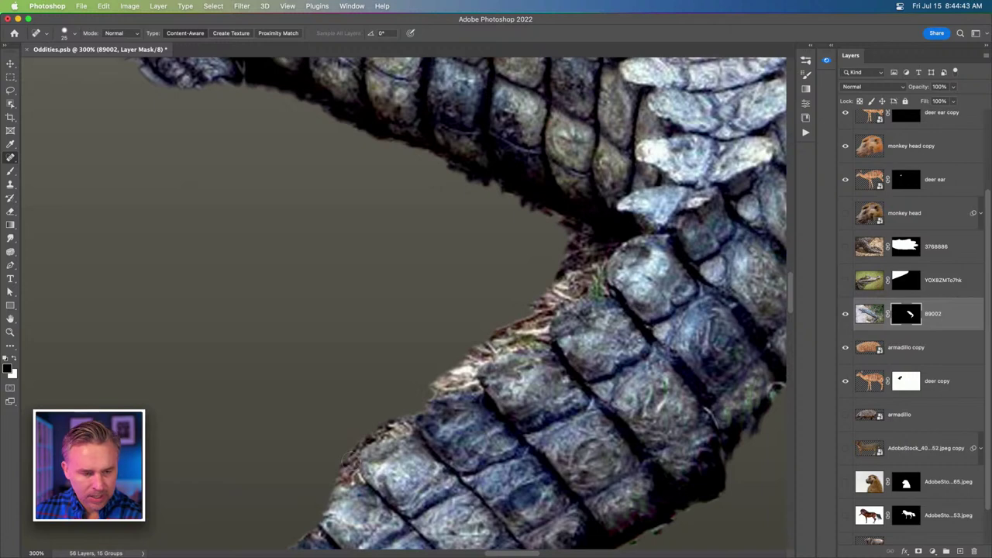
{"action": "right_click", "coordinate": [281, 197]}
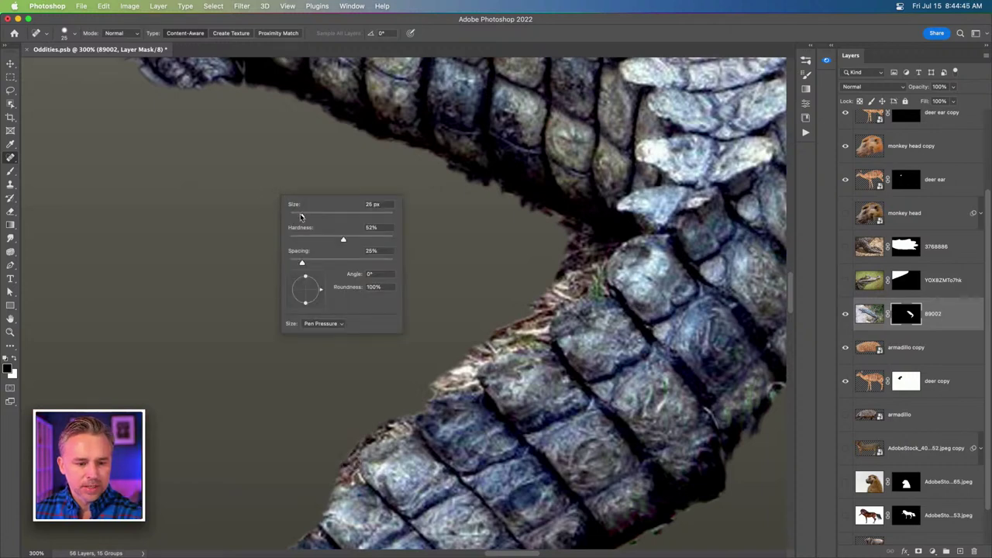
{"action": "key", "text": "Escape"}
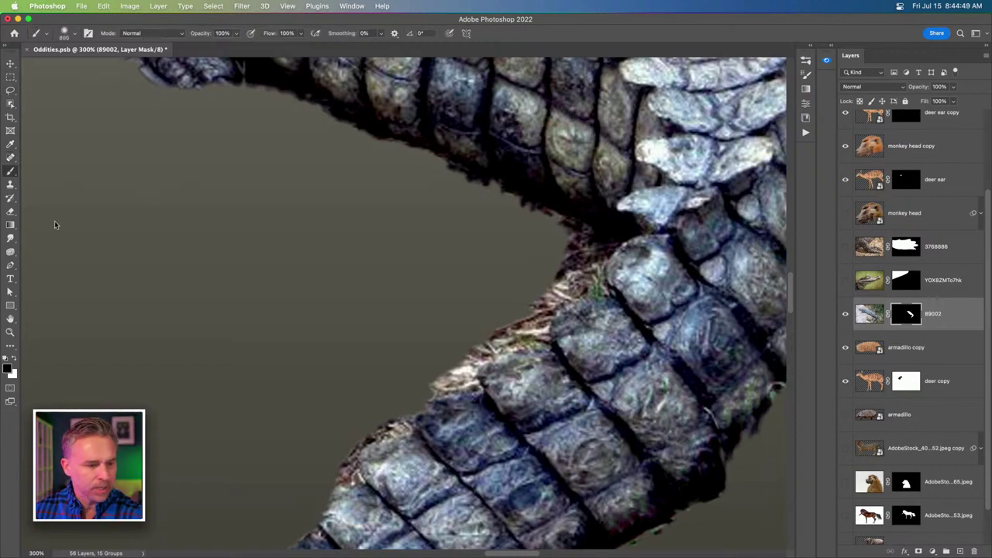
{"action": "right_click", "coordinate": [10, 158]}
Step: Paint black on the 89002 mask with a ~35 px soft brush along the tail edges
{"action": "left_click", "coordinate": [10, 171]}
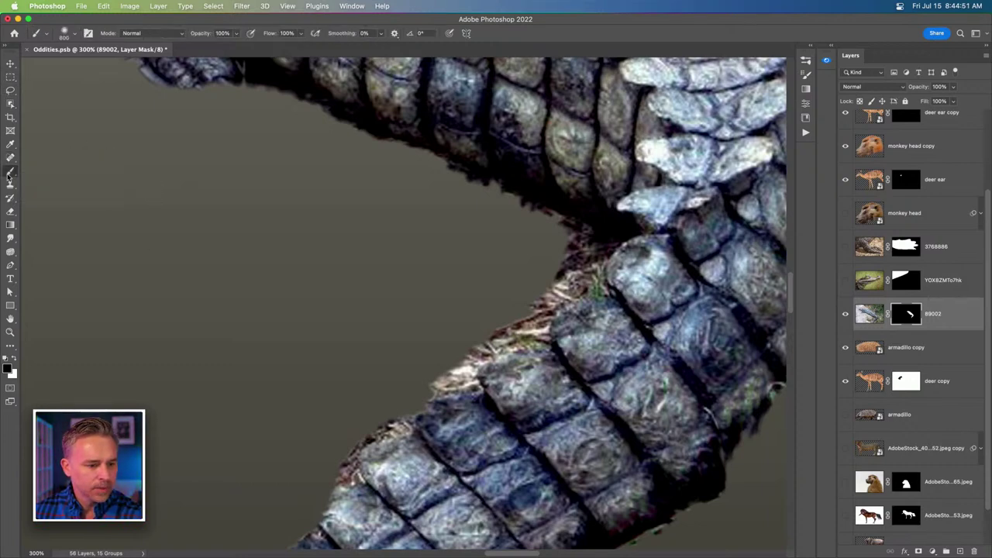
{"action": "key", "text": "bracketleft"}
{"action": "key", "text": "bracketleft"}
{"action": "key", "text": "bracketleft"}
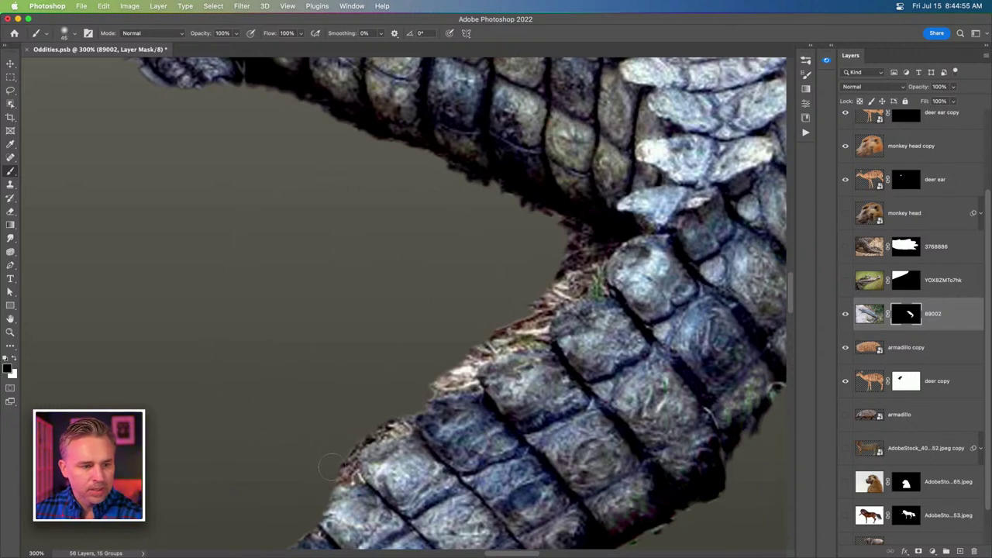
{"action": "key", "text": "bracketleft"}
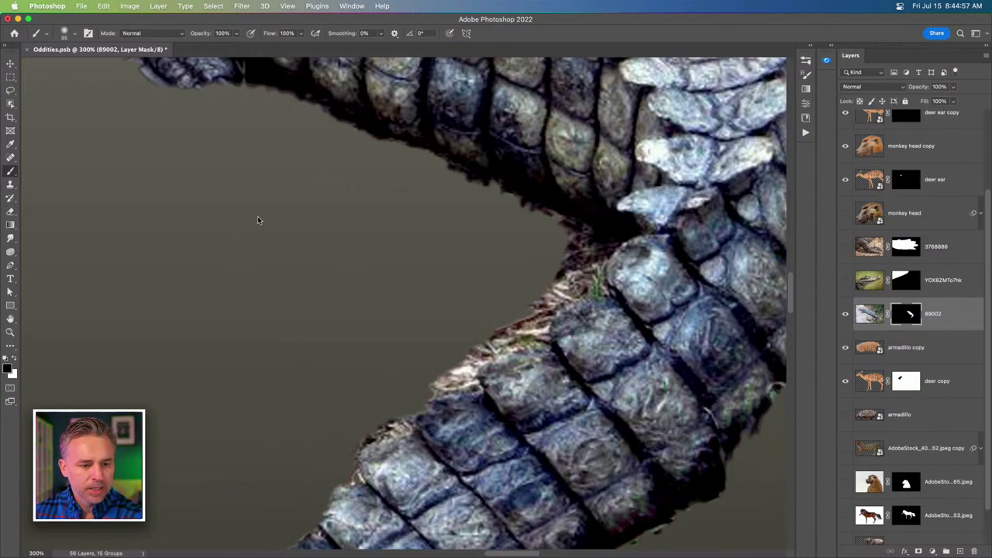
{"action": "right_click", "coordinate": [259, 220]}
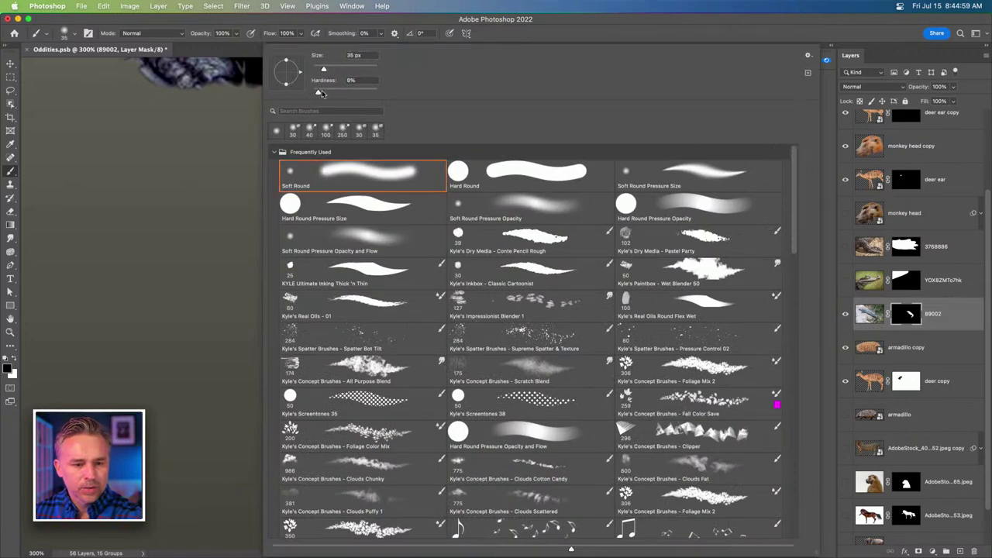
{"action": "key", "text": "Return"}
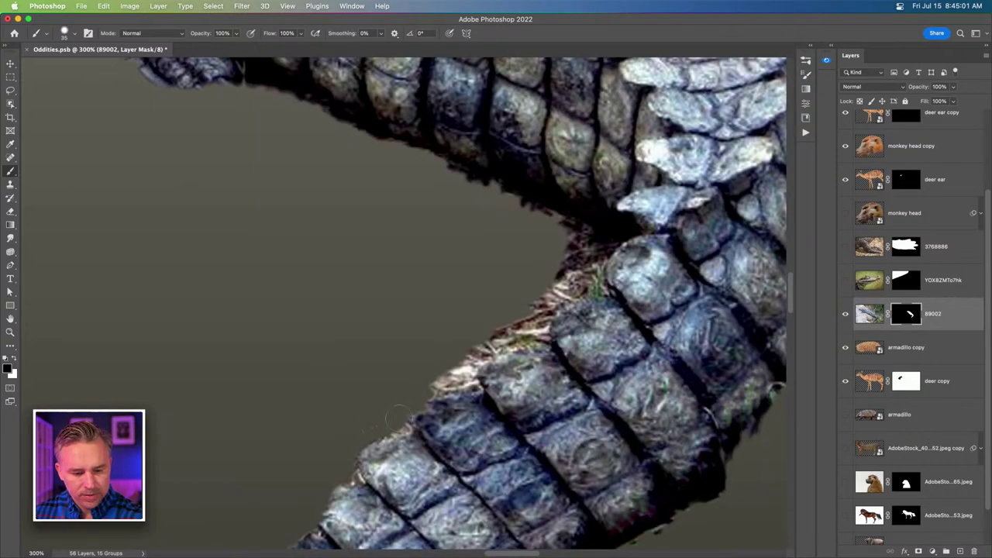
{"action": "left_click_drag", "start_coordinate": [394, 424], "coordinate": [338, 483]}
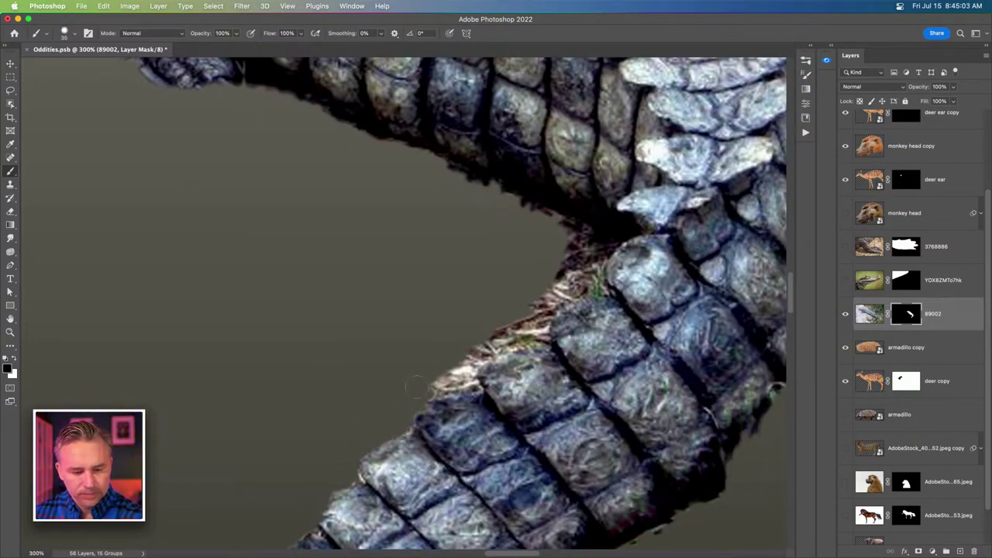
{"action": "mouse_move", "coordinate": [456, 384]}
{"action": "left_mouse_down"}
{"action": "mouse_move", "coordinate": [461, 366]}
{"action": "mouse_move", "coordinate": [550, 314]}
{"action": "mouse_move", "coordinate": [472, 349]}
{"action": "left_mouse_up"}
{"action": "mouse_move", "coordinate": [527, 313]}
{"action": "left_mouse_down"}
{"action": "mouse_move", "coordinate": [601, 283]}
{"action": "mouse_move", "coordinate": [548, 289]}
{"action": "left_mouse_up"}
{"action": "mouse_move", "coordinate": [597, 263]}
{"action": "left_mouse_down"}
{"action": "mouse_move", "coordinate": [631, 229]}
{"action": "mouse_move", "coordinate": [568, 224]}
{"action": "mouse_move", "coordinate": [585, 254]}
{"action": "left_mouse_up"}
{"action": "key", "text": "bracketleft"}
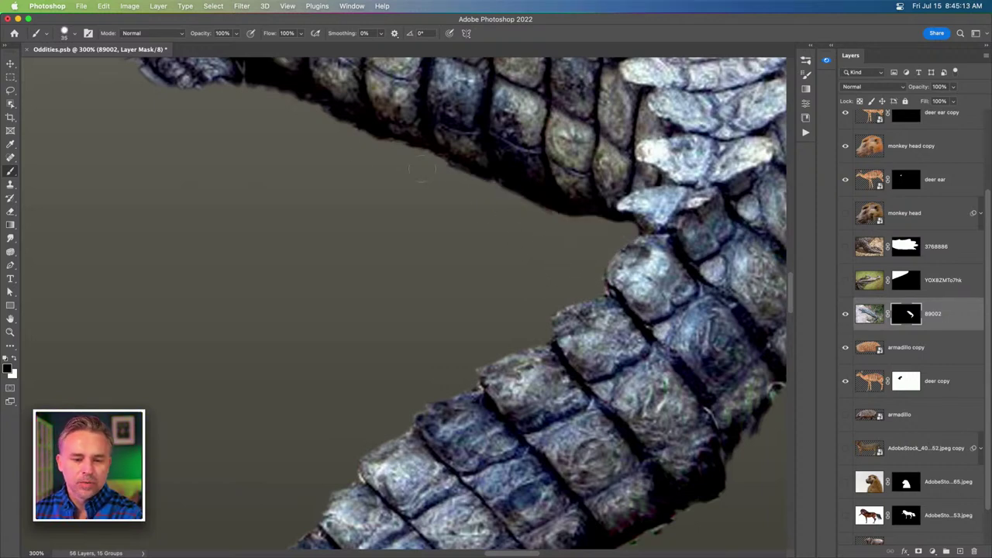
Step: Mask out the dark speck below the tail and apply Puppet Warp to the tail layer
{"action": "key", "text": "super+1"}
{"action": "key", "text": "super+minus"}
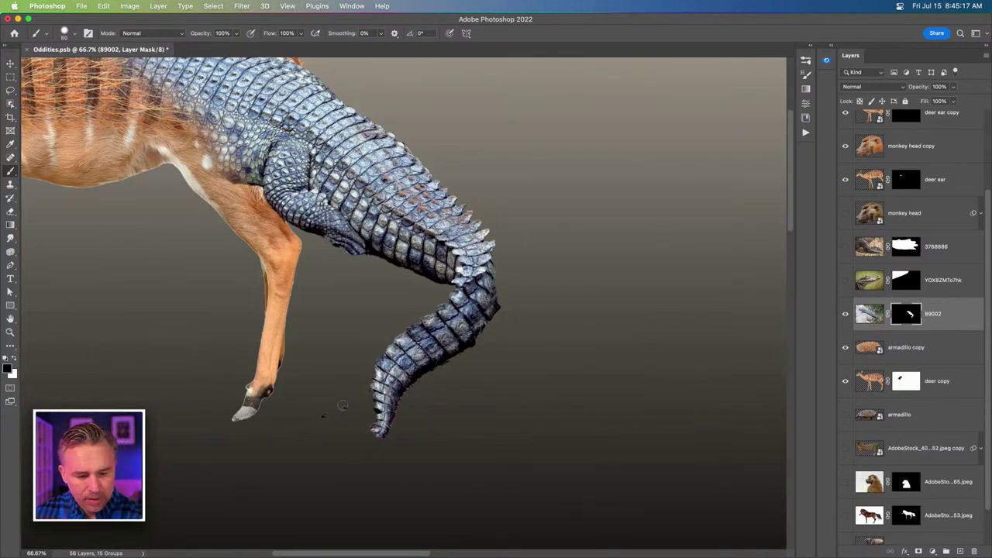
{"action": "left_click_drag", "start_coordinate": [344, 403], "coordinate": [301, 440]}
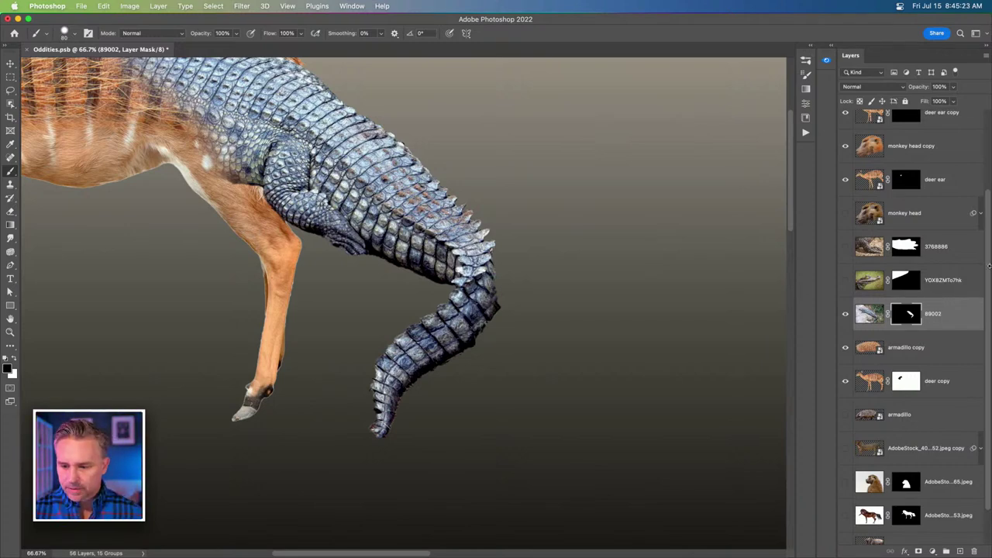
{"action": "key", "text": "BackSpace"}
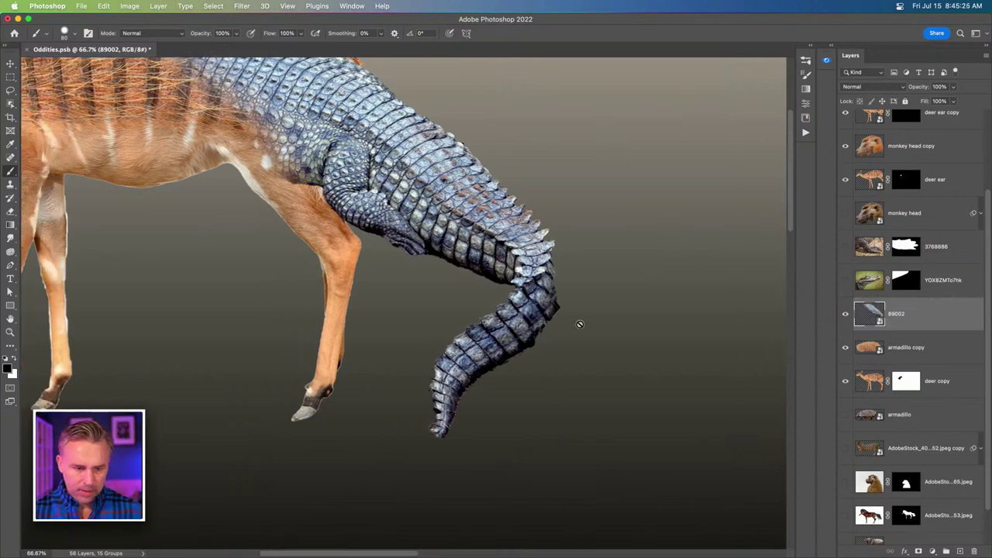
{"action": "key", "text": "ctrl+minus"}
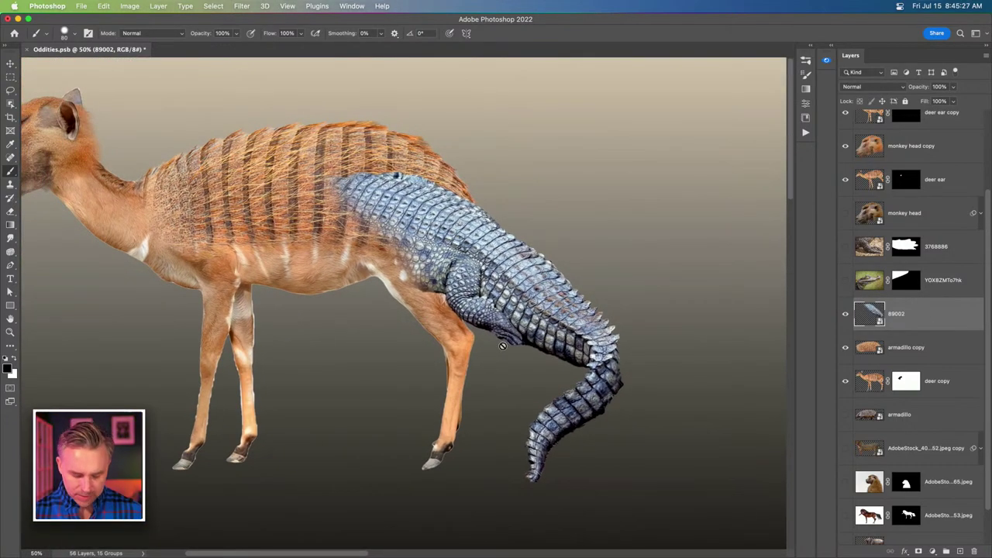
{"action": "key", "text": "ctrl+alt+shift+p"}
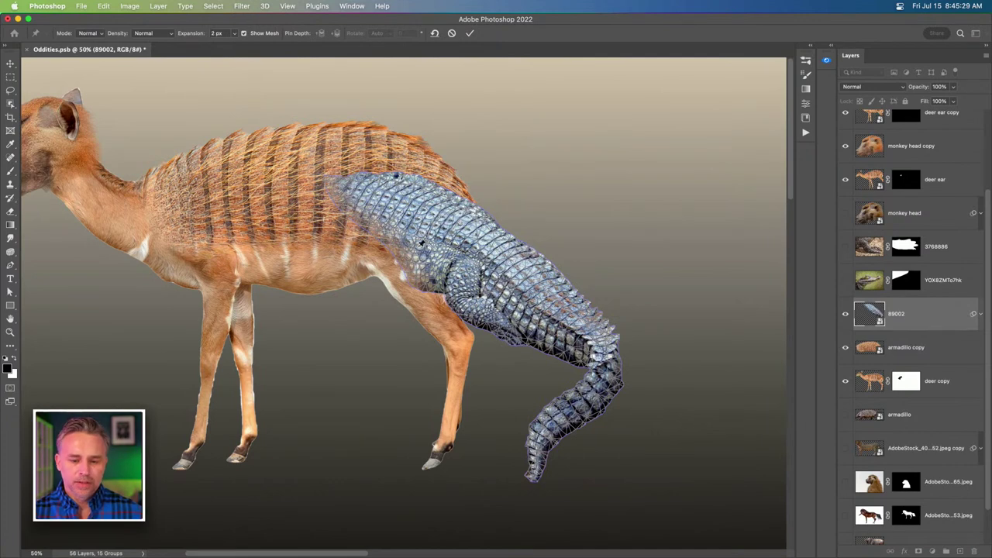
Step: Pin the crocodile mesh and reshape its front and mid body onto the deer's back
{"action": "left_click", "coordinate": [413, 213]}
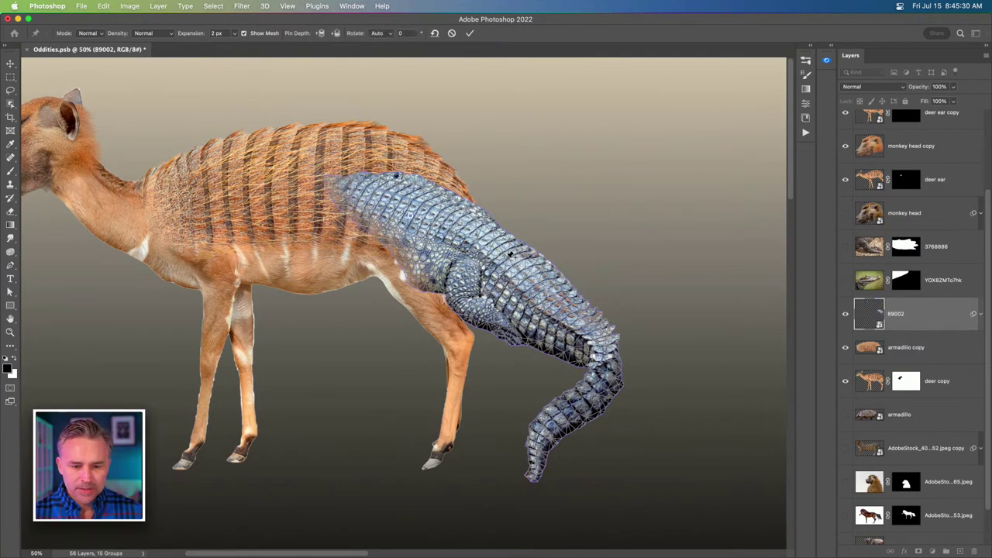
{"action": "left_click", "coordinate": [587, 330]}
{"action": "left_click", "coordinate": [606, 373]}
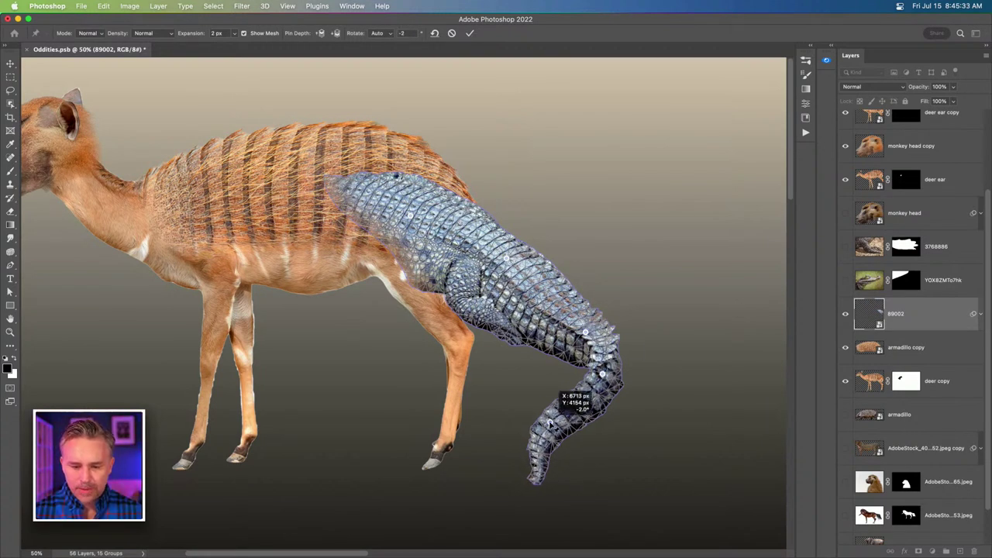
{"action": "left_click_drag", "start_coordinate": [555, 419], "coordinate": [563, 451]}
{"action": "left_click_drag", "start_coordinate": [478, 247], "coordinate": [478, 224]}
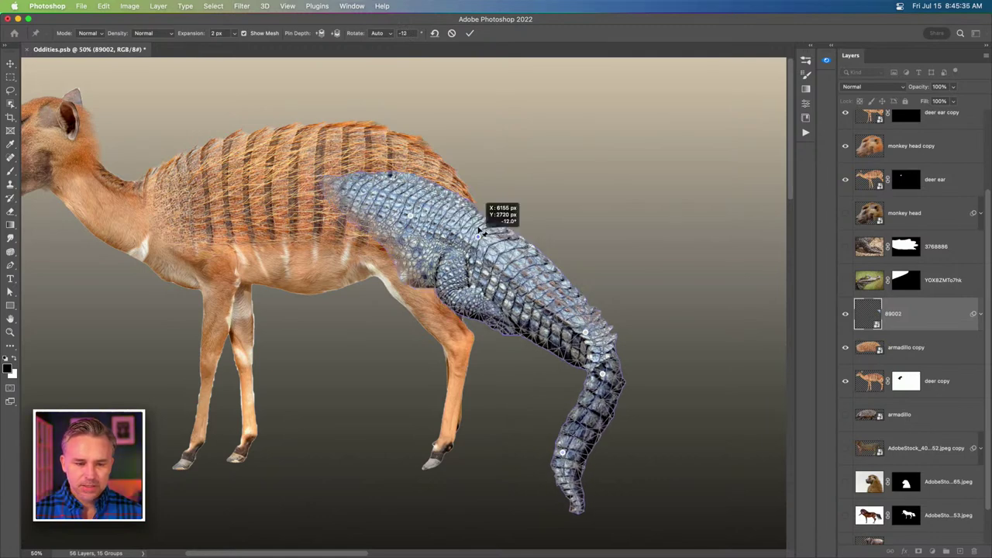
{"action": "mouse_move", "coordinate": [413, 219]}
{"action": "left_mouse_down"}
{"action": "mouse_move", "coordinate": [351, 129]}
{"action": "mouse_move", "coordinate": [341, 144]}
{"action": "left_mouse_up"}
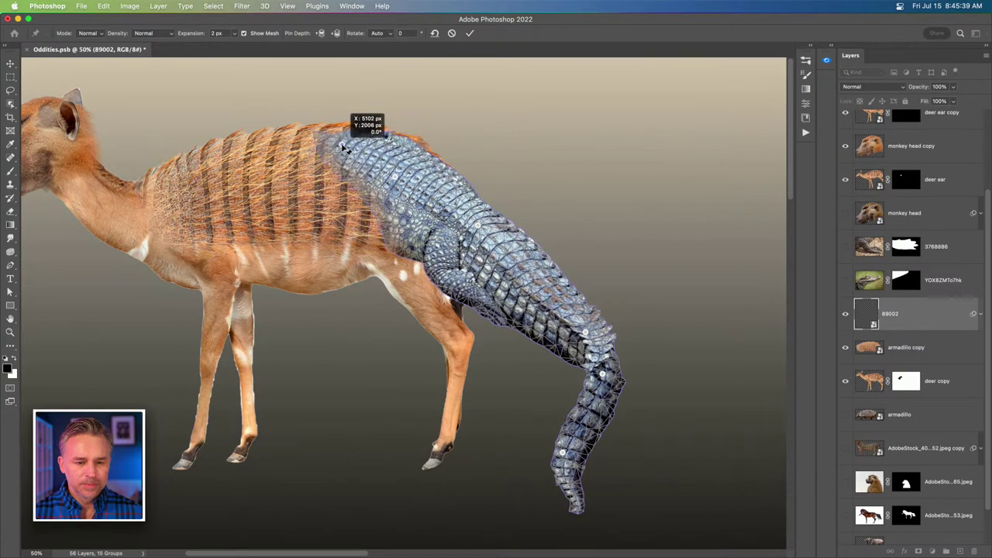
{"action": "left_click_drag", "start_coordinate": [403, 177], "coordinate": [405, 171]}
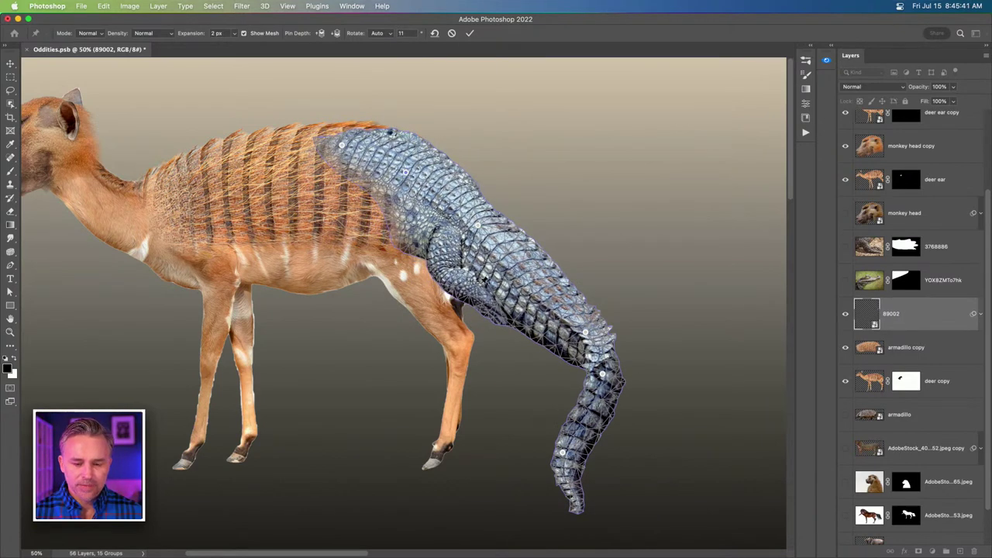
{"action": "left_click_drag", "start_coordinate": [504, 263], "coordinate": [522, 237]}
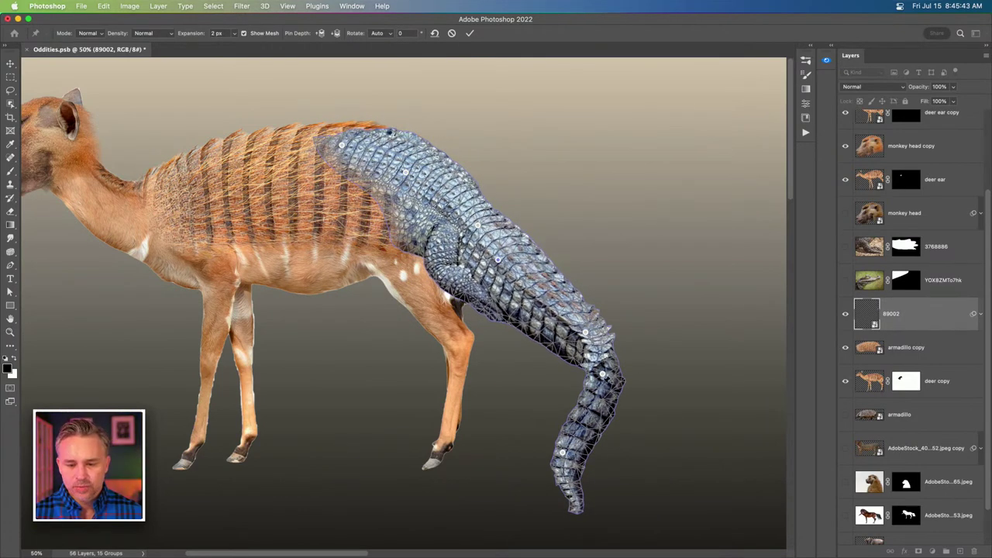
Step: Curl the tail down and left behind the hind leg, hide the mesh, and commit
{"action": "left_click_drag", "start_coordinate": [602, 375], "coordinate": [577, 375]}
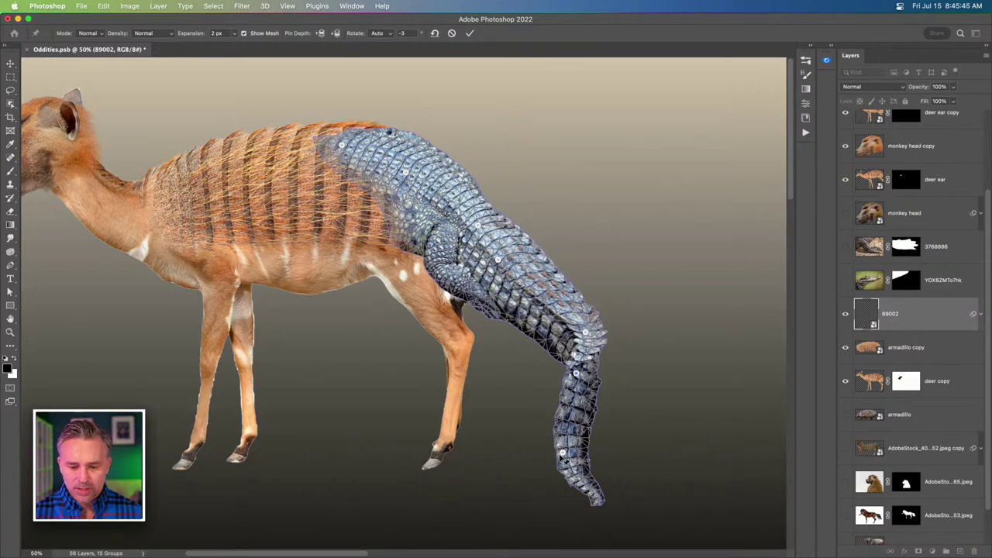
{"action": "left_click_drag", "start_coordinate": [563, 457], "coordinate": [555, 374]}
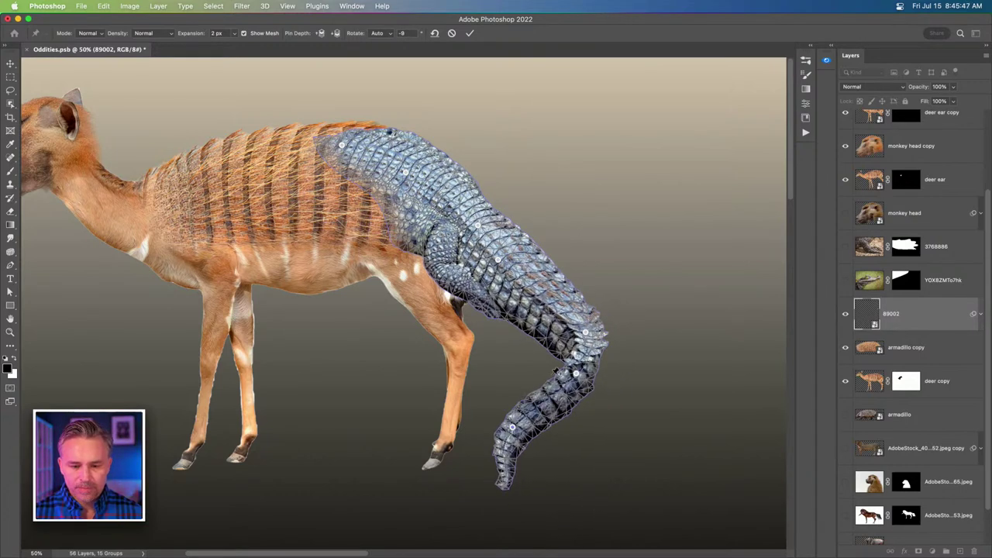
{"action": "mouse_move", "coordinate": [575, 374]}
{"action": "left_mouse_down"}
{"action": "mouse_move", "coordinate": [588, 366]}
{"action": "mouse_move", "coordinate": [561, 339]}
{"action": "left_mouse_up"}
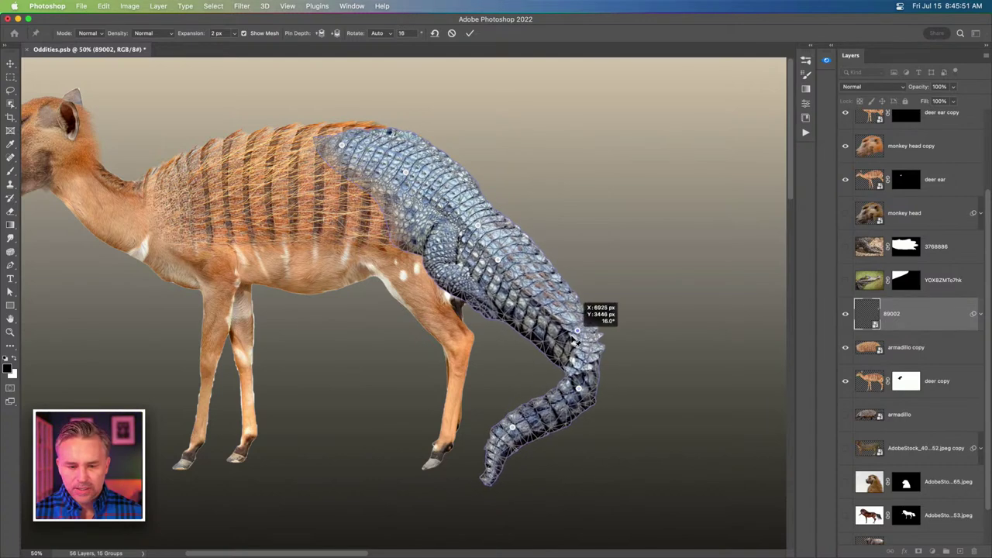
{"action": "left_click_drag", "start_coordinate": [579, 389], "coordinate": [569, 376]}
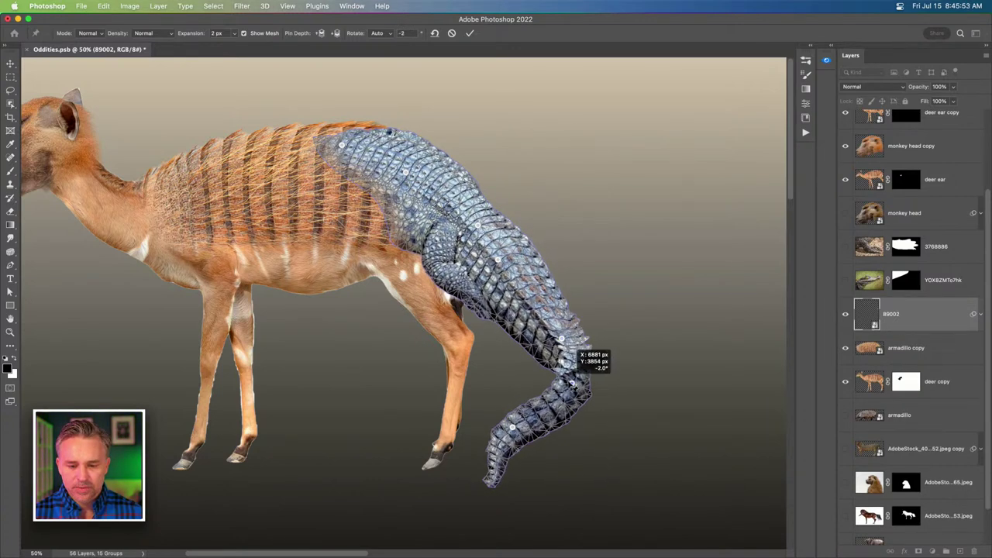
{"action": "mouse_move", "coordinate": [512, 427]}
{"action": "left_mouse_down"}
{"action": "mouse_move", "coordinate": [490, 420]}
{"action": "mouse_move", "coordinate": [480, 458]}
{"action": "left_mouse_up"}
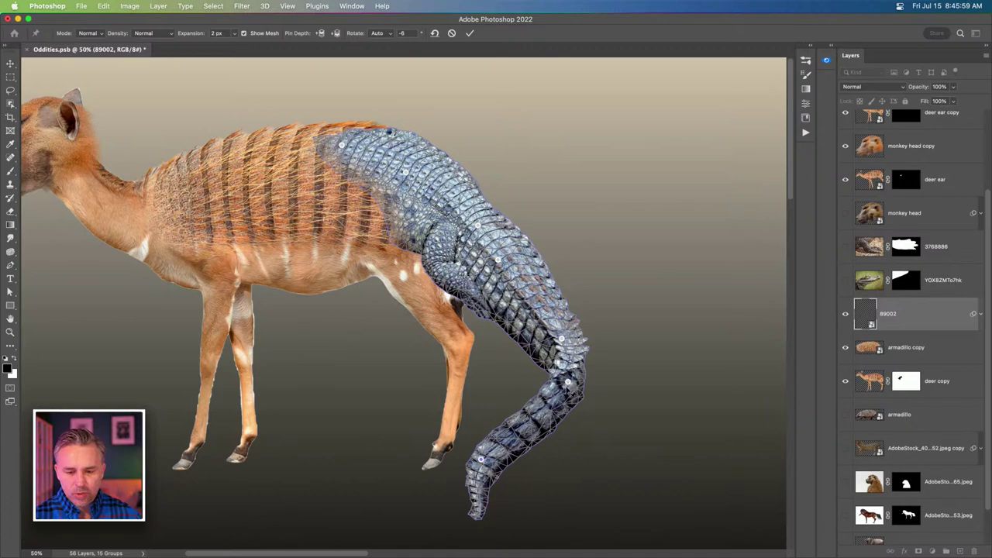
{"action": "left_click_drag", "start_coordinate": [568, 381], "coordinate": [541, 417]}
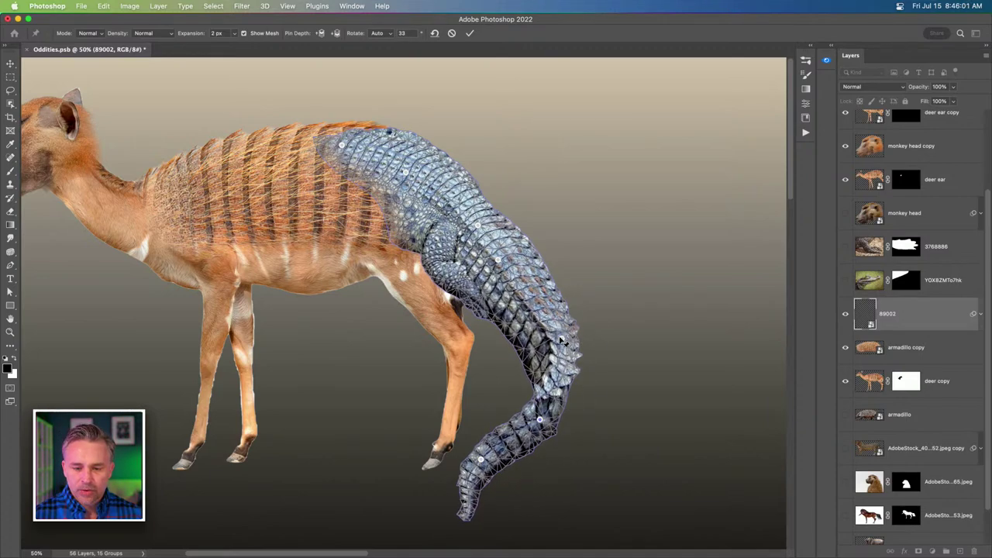
{"action": "left_click_drag", "start_coordinate": [560, 341], "coordinate": [561, 361]}
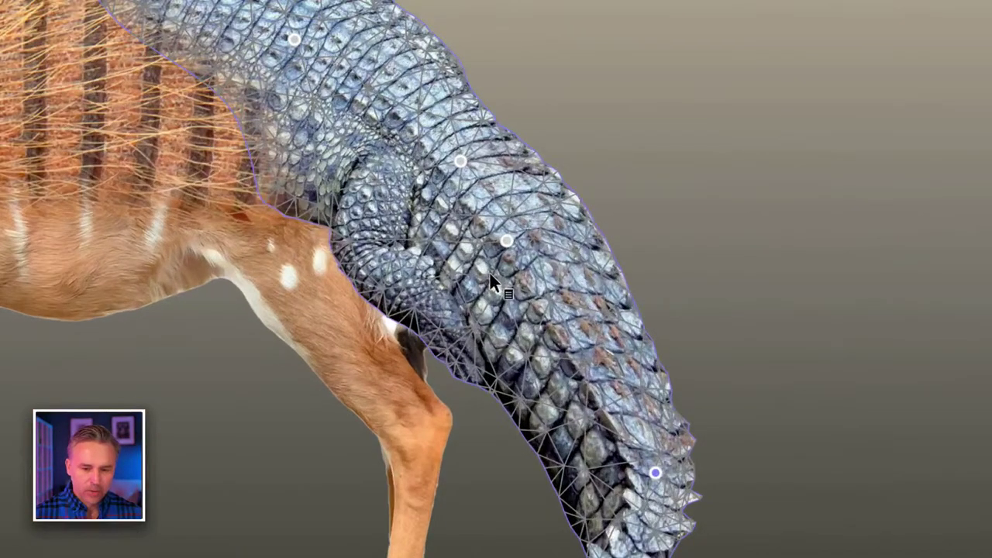
{"action": "key", "text": "h"}
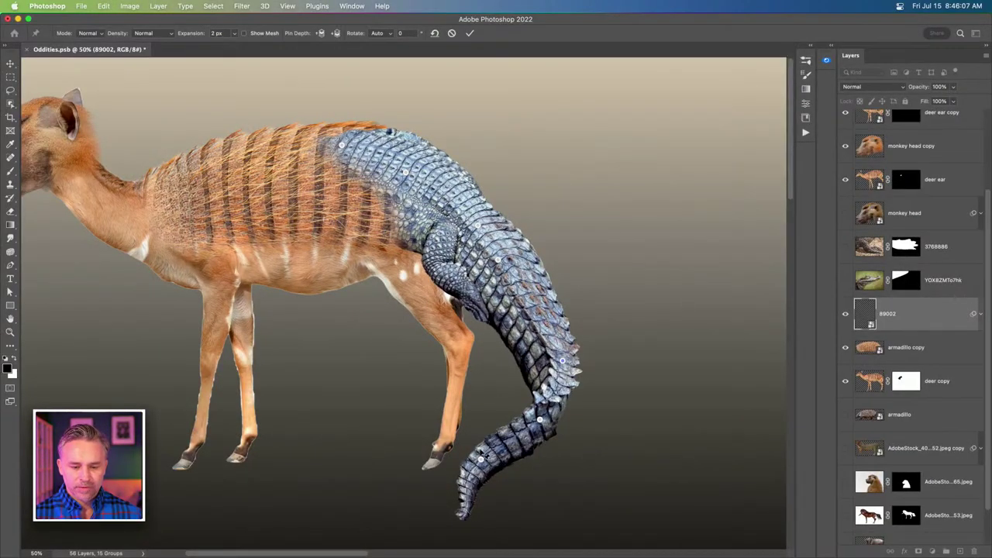
{"action": "left_click_drag", "start_coordinate": [481, 459], "coordinate": [477, 454]}
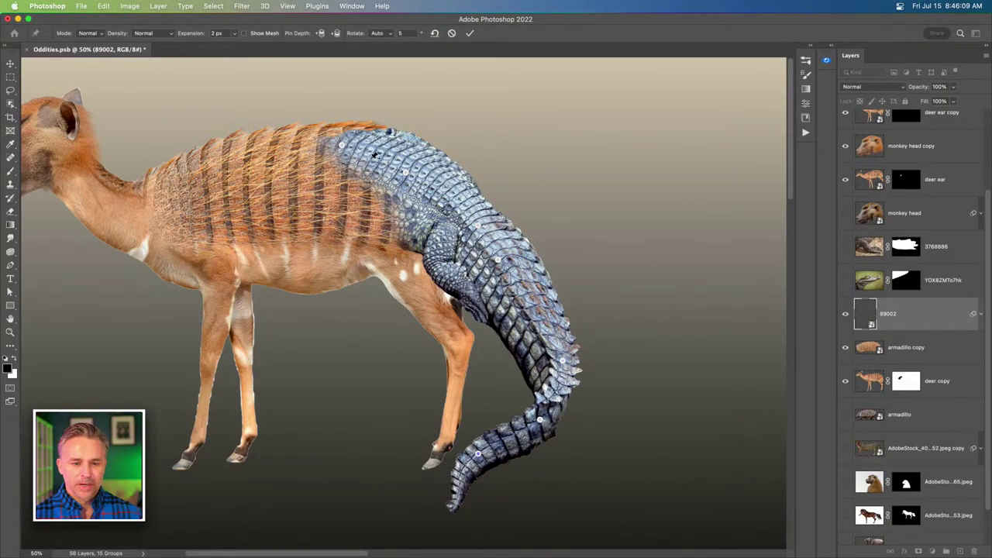
{"action": "key", "text": "Return"}
Step: Move layer 89002 below the armadillo copy, then duplicate and rasterize it
{"action": "key", "text": "b"}
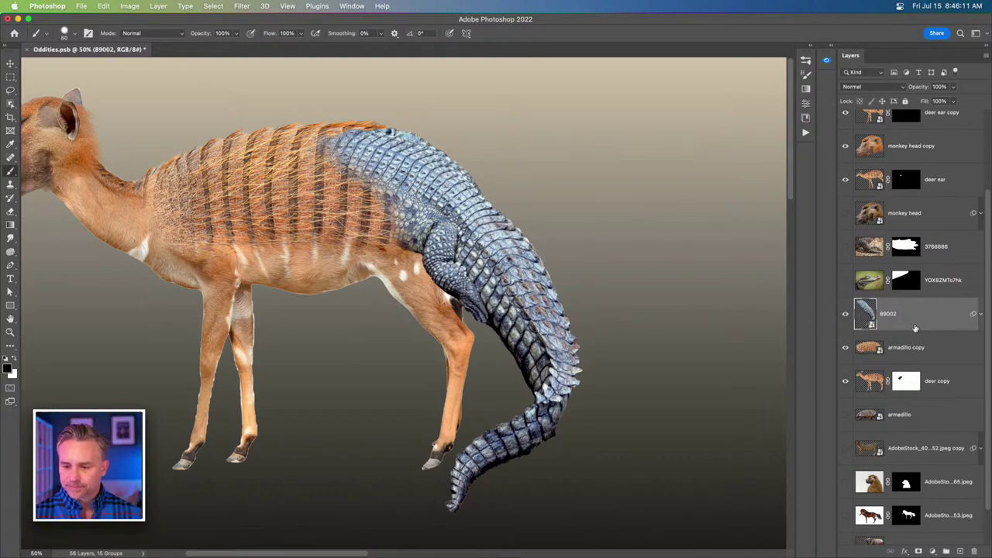
{"action": "left_click_drag", "start_coordinate": [914, 328], "coordinate": [919, 358]}
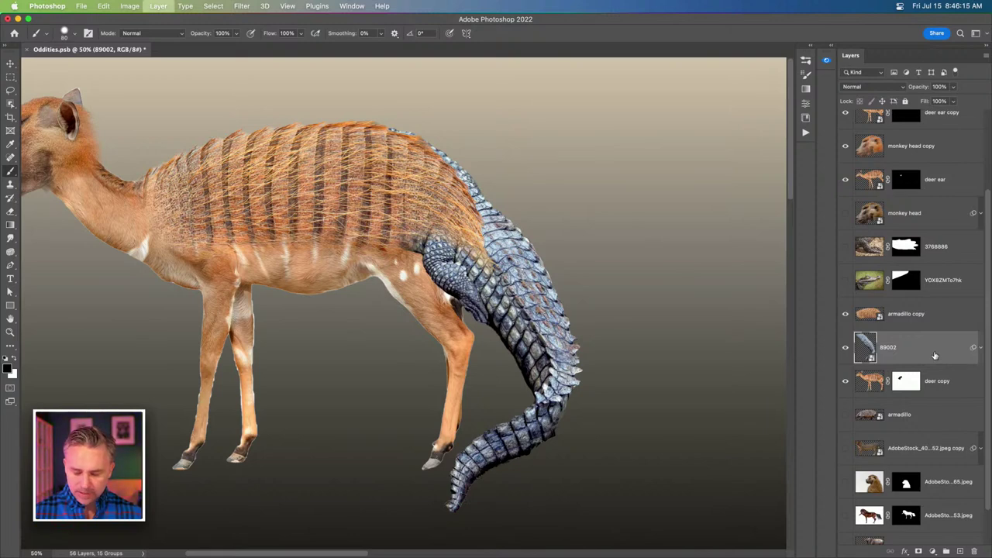
{"action": "key", "text": "ctrl+j"}
{"action": "right_click", "coordinate": [886, 354]}
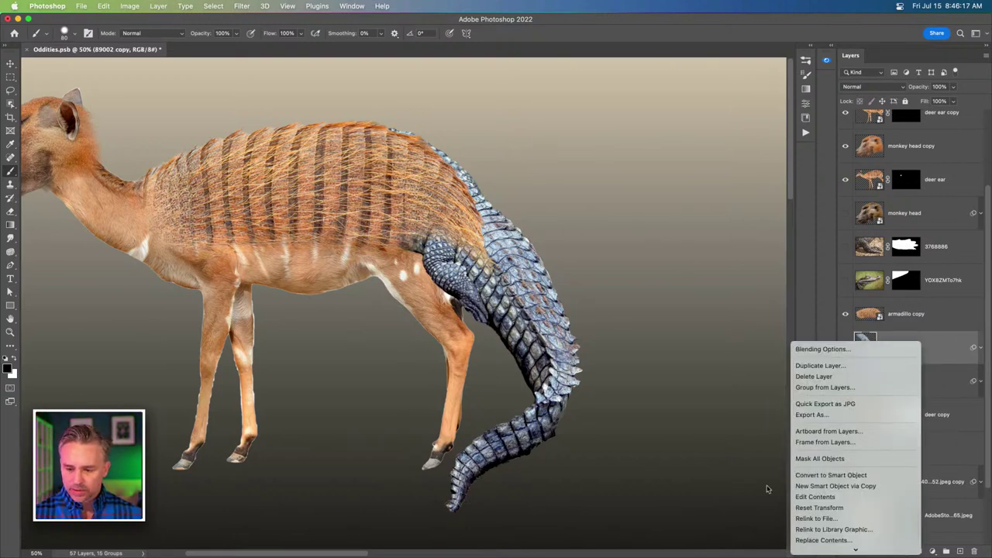
{"action": "scroll", "coordinate": [820, 444], "scroll_direction": "down", "scroll_amount": 3}
{"action": "left_click", "coordinate": [818, 415]}
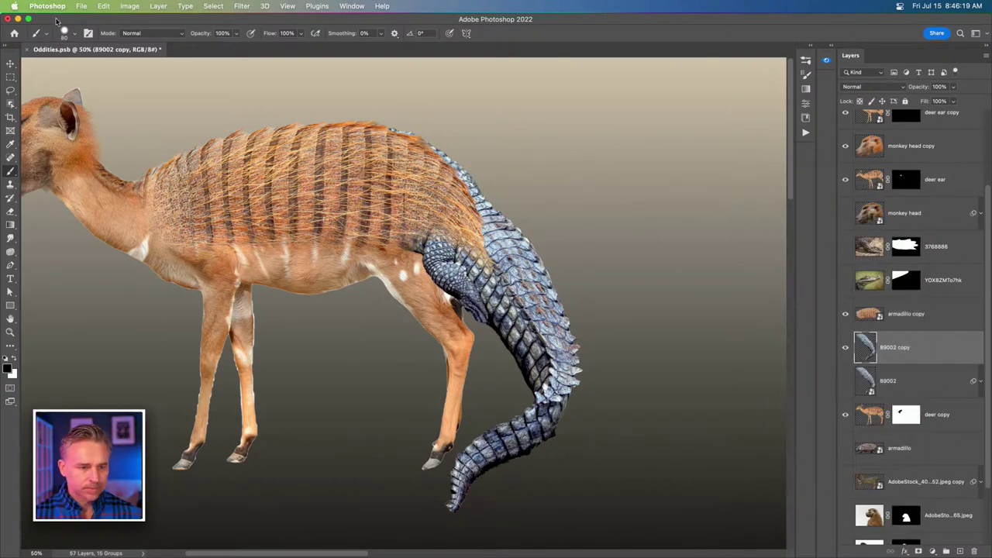
Step: Apply Match Color to 89002 copy using source Oddities.psb, layer deer copy
{"action": "left_click", "coordinate": [130, 7]}
{"action": "mouse_move", "coordinate": [144, 35]}
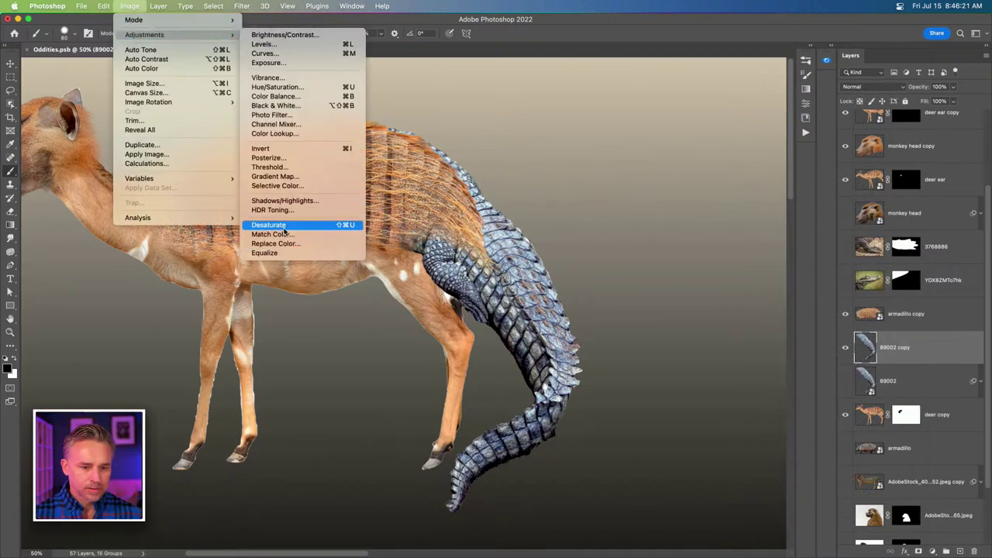
{"action": "left_click", "coordinate": [285, 234]}
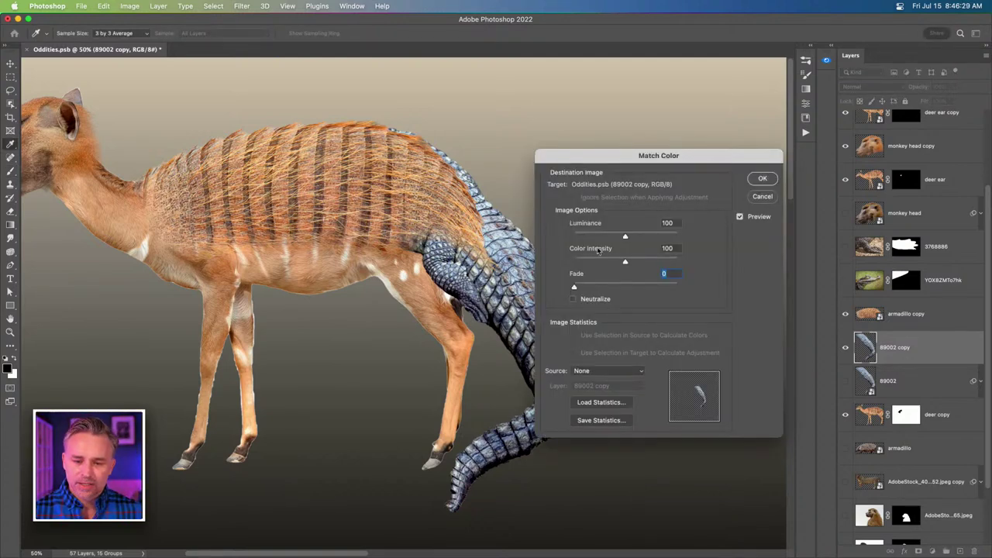
{"action": "left_click", "coordinate": [604, 371]}
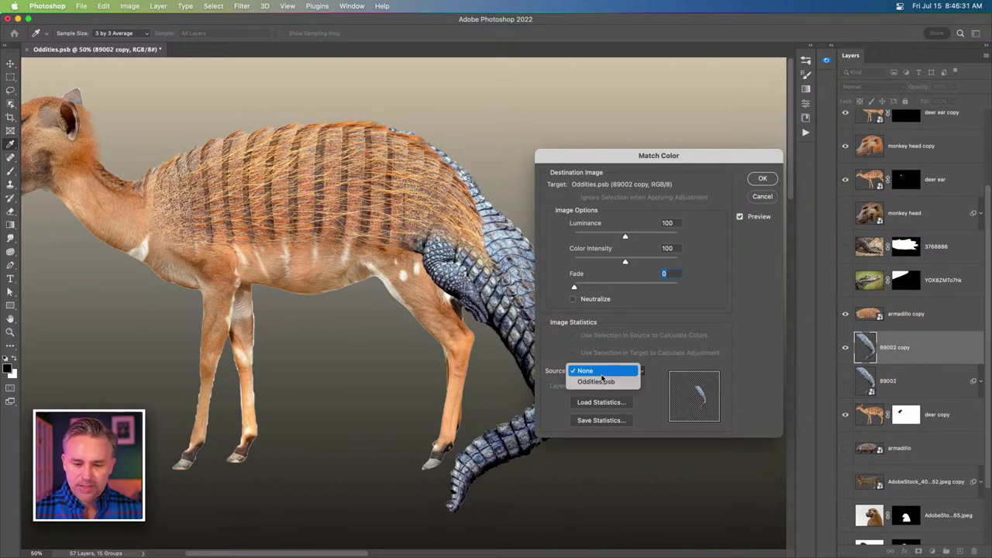
{"action": "left_click", "coordinate": [604, 383]}
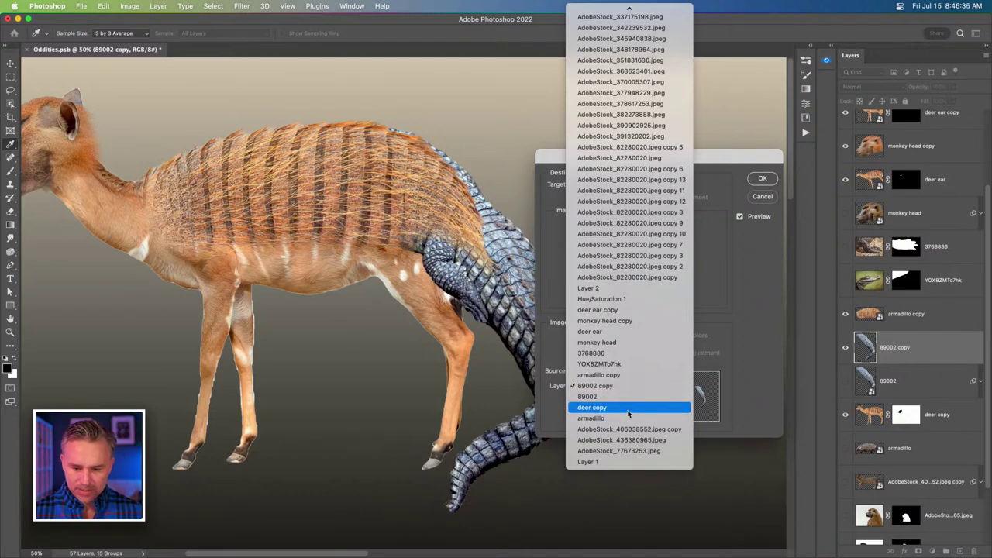
{"action": "left_click", "coordinate": [629, 408]}
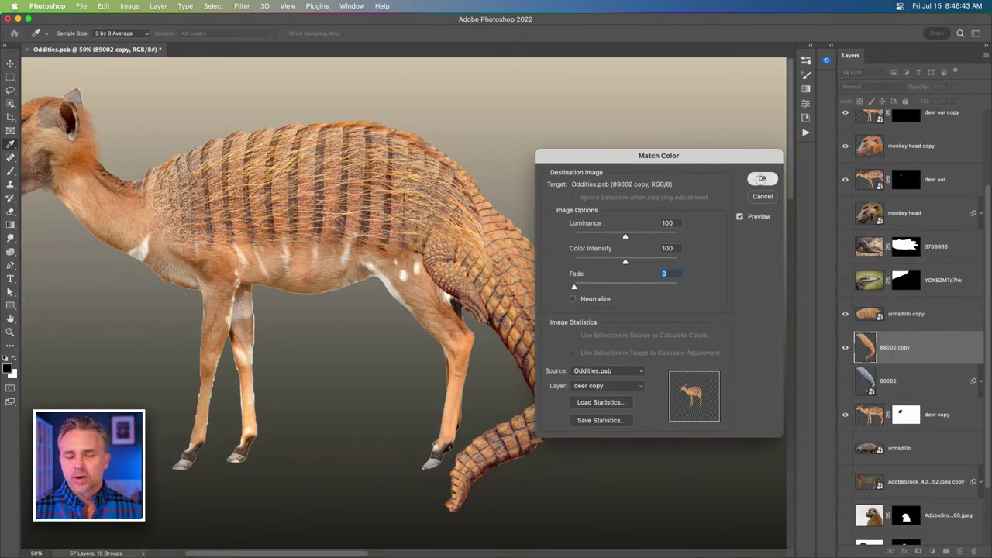
{"action": "left_click", "coordinate": [762, 178]}
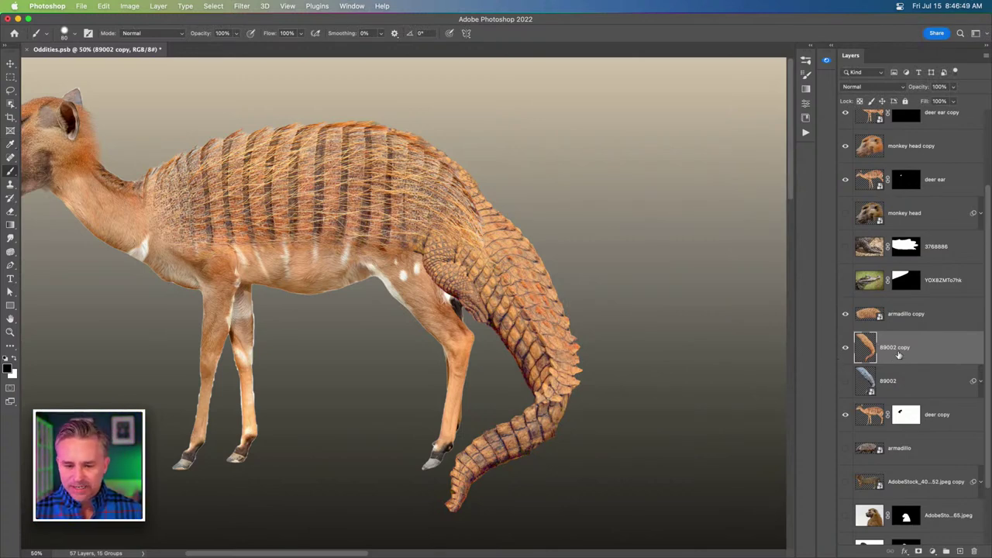
Step: Move 89002 copy below deer copy and start painting deer copy's mask at the tail join
{"action": "left_click_drag", "start_coordinate": [898, 355], "coordinate": [899, 434]}
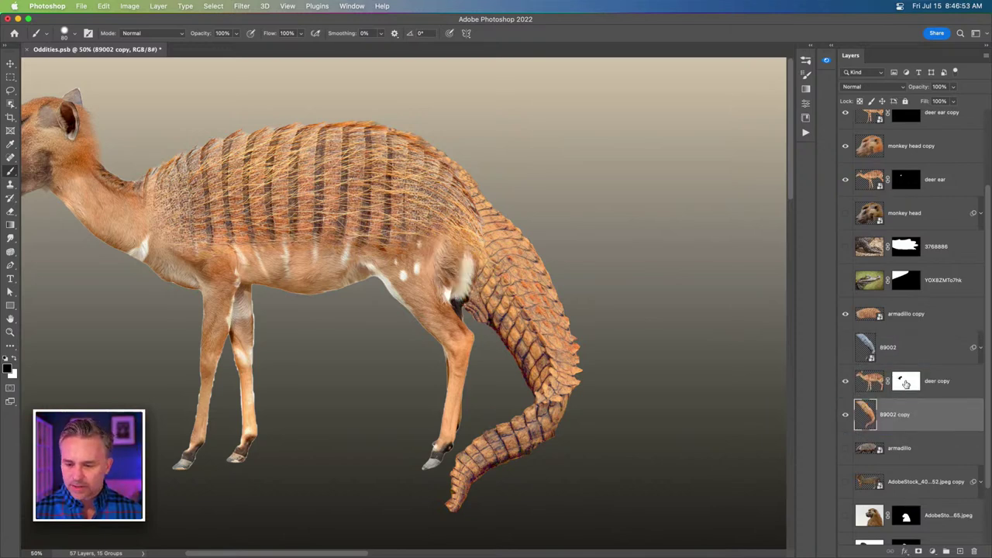
{"action": "left_click", "coordinate": [905, 384]}
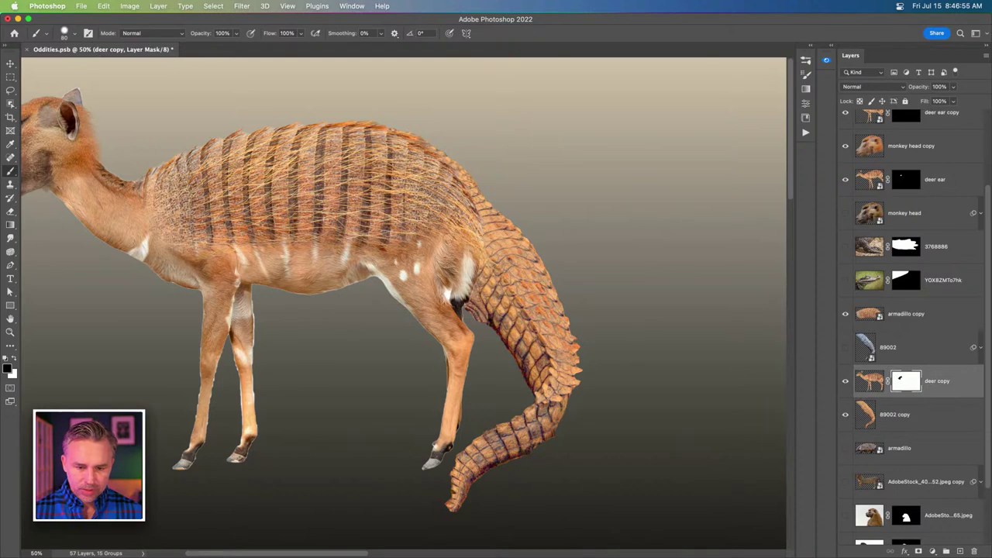
{"action": "key", "text": "bracketright"}
{"action": "key", "text": "bracketright"}
{"action": "key", "text": "bracketright"}
{"action": "key", "text": "bracketright"}
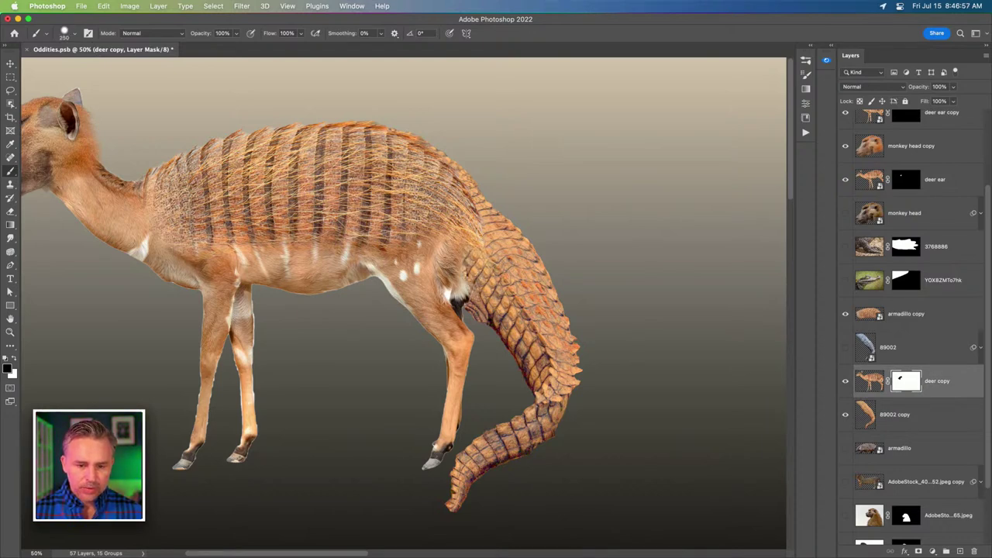
{"action": "left_click_drag", "start_coordinate": [471, 236], "coordinate": [469, 279]}
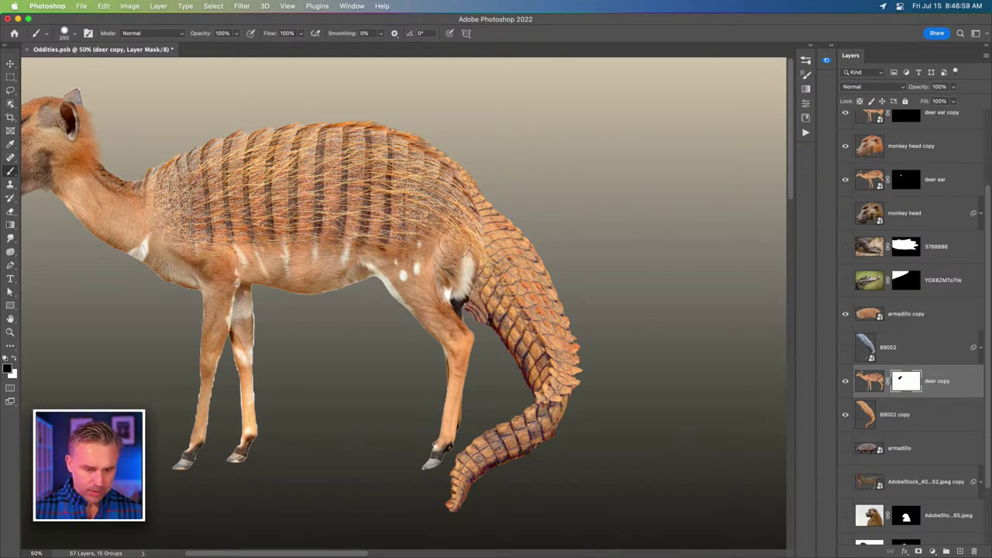
{"action": "scroll", "coordinate": [457, 248], "scroll_direction": "up", "scroll_amount": 3}
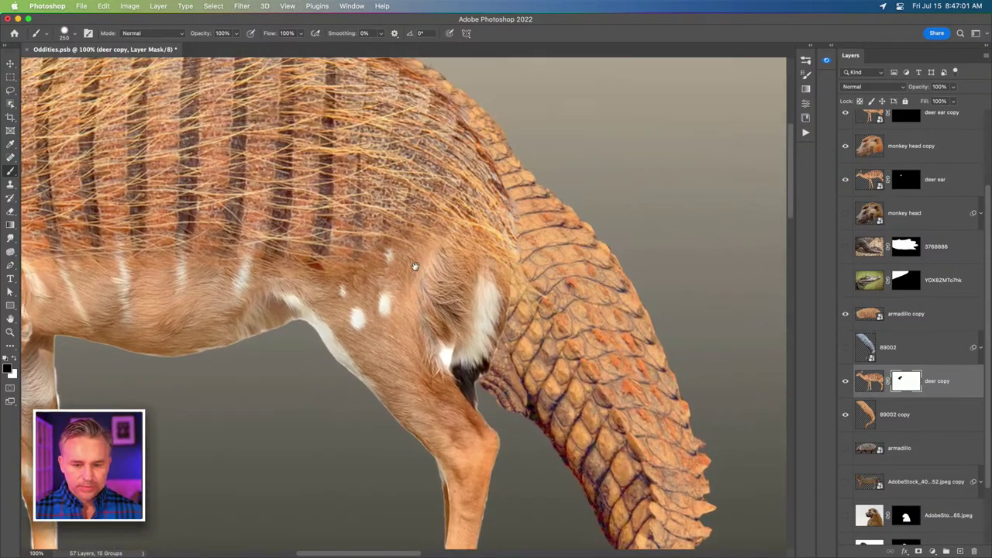
Step: Blend deer fur over the tail join with a soft 18% flow brush on the mask
{"action": "right_click", "coordinate": [373, 173]}
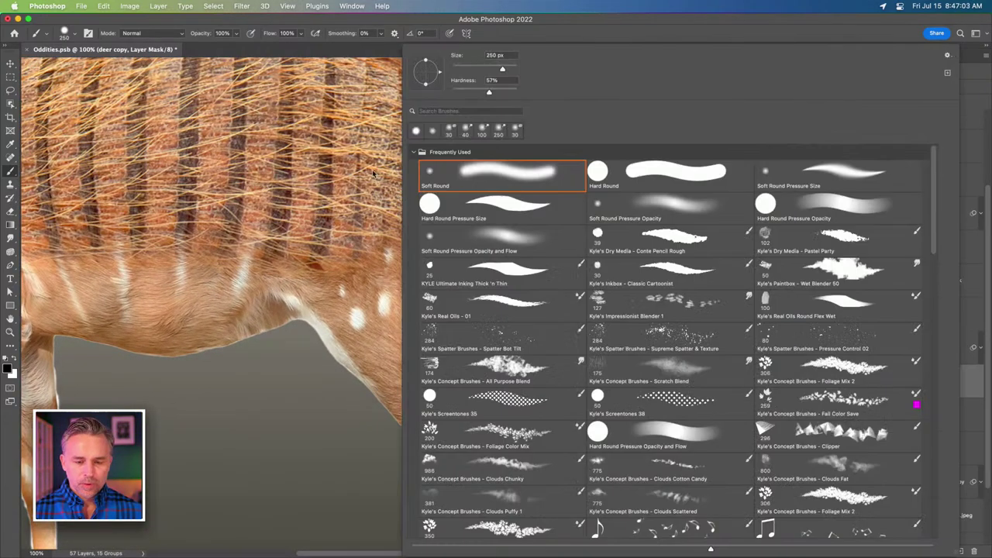
{"action": "type", "text": "18"}
{"action": "key", "text": "Return"}
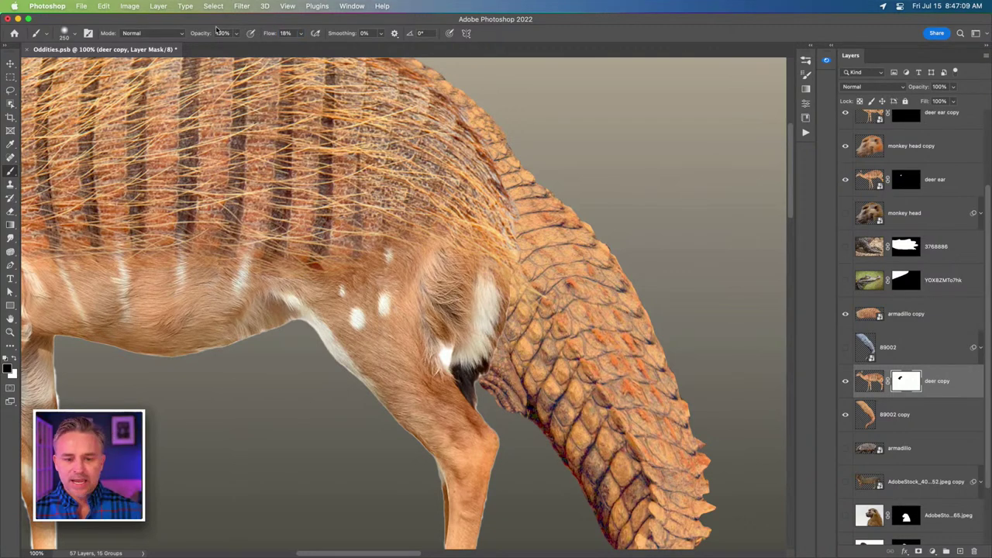
{"action": "left_click_drag", "start_coordinate": [515, 248], "coordinate": [492, 341]}
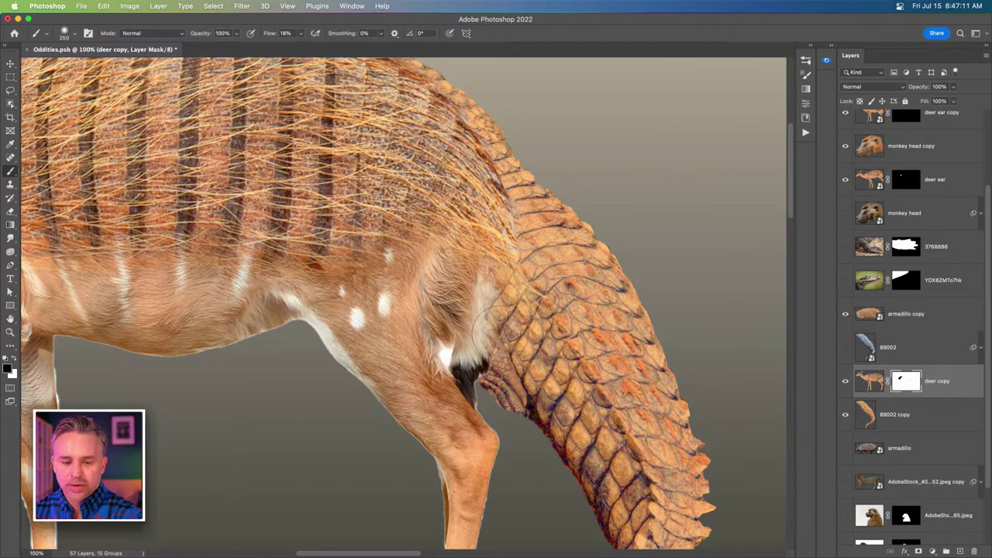
{"action": "left_click_drag", "start_coordinate": [506, 175], "coordinate": [511, 233]}
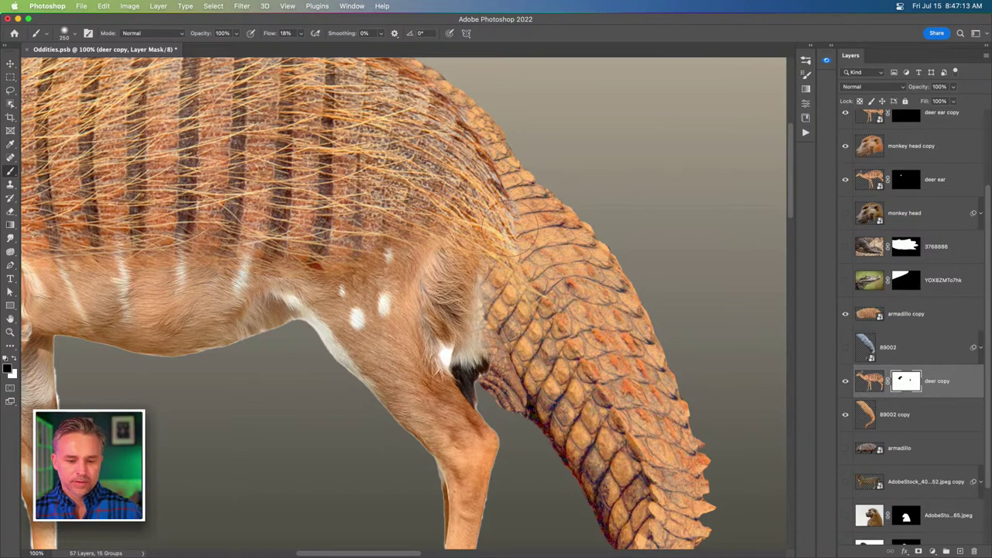
{"action": "left_click_drag", "start_coordinate": [480, 360], "coordinate": [476, 337]}
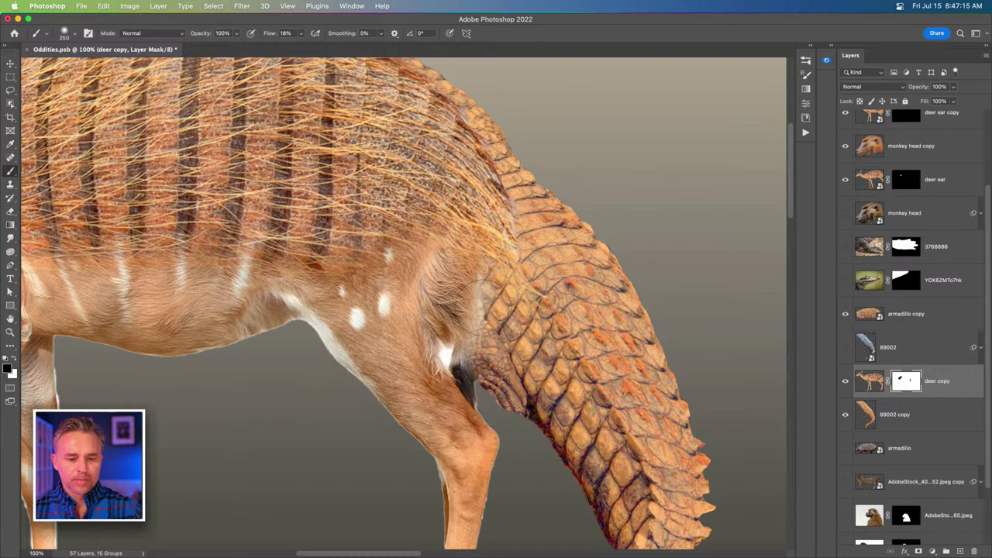
{"action": "left_click_drag", "start_coordinate": [484, 271], "coordinate": [453, 360]}
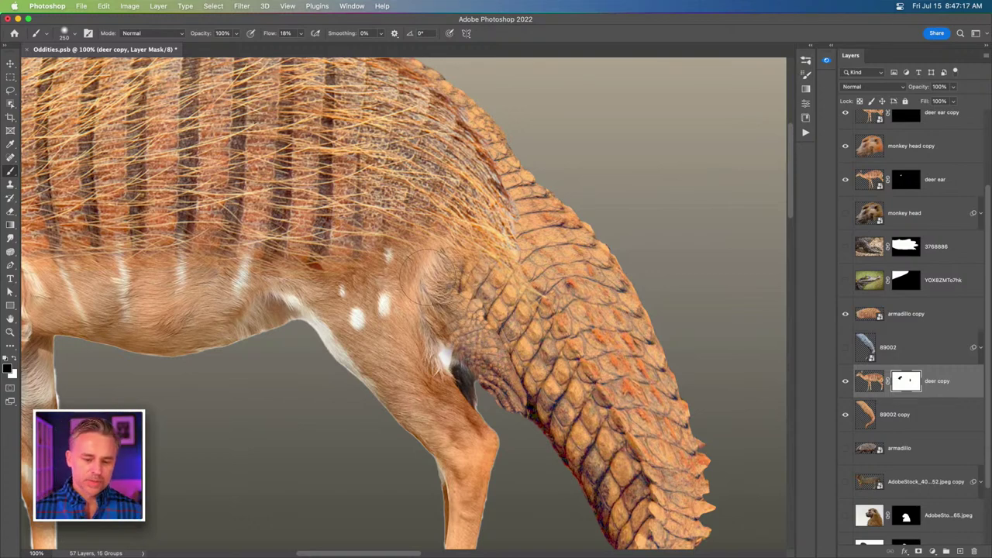
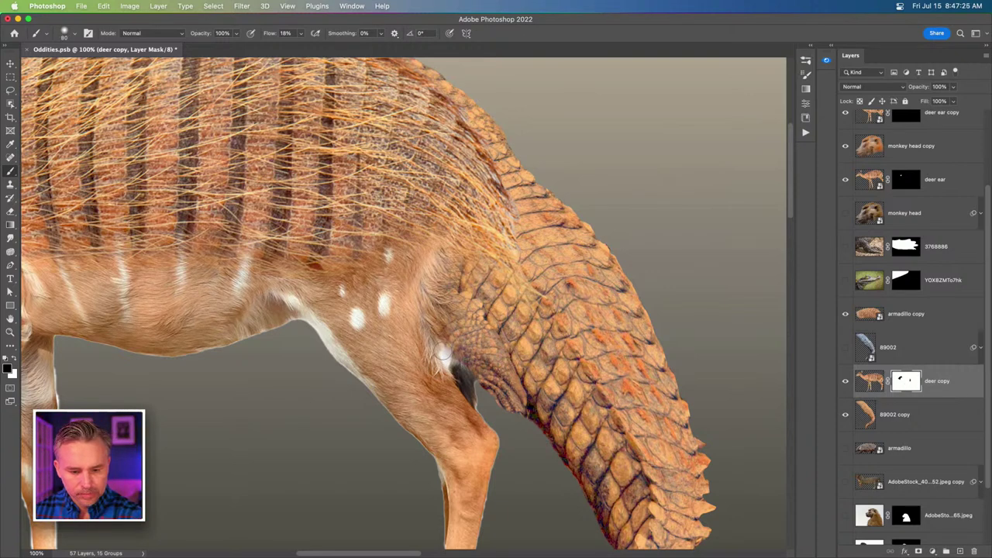
Step: Paint black on the deer copy mask so the hind leg blends into the armadillo scales
{"action": "mouse_move", "coordinate": [444, 352]}
{"action": "left_mouse_down"}
{"action": "mouse_move", "coordinate": [461, 376]}
{"action": "mouse_move", "coordinate": [463, 360]}
{"action": "mouse_move", "coordinate": [468, 396]}
{"action": "mouse_move", "coordinate": [464, 373]}
{"action": "left_mouse_up"}
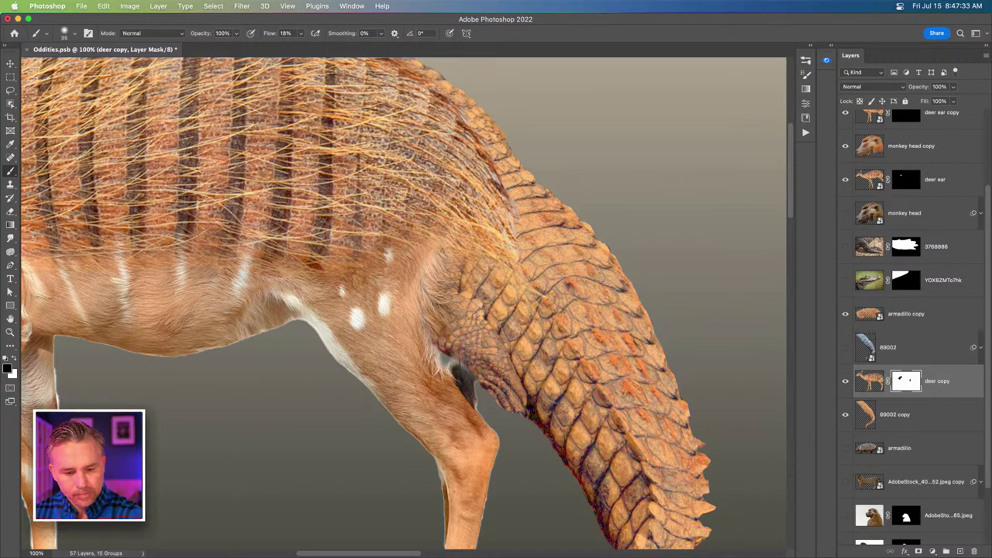
{"action": "left_click_drag", "start_coordinate": [438, 346], "coordinate": [438, 353]}
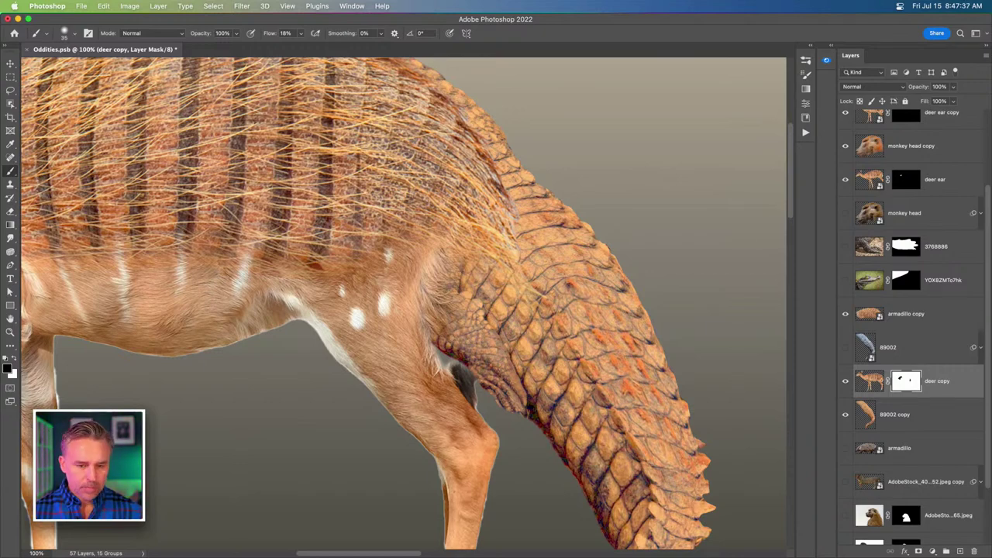
{"action": "key", "text": "super+minus"}
{"action": "key", "text": "super+minus"}
{"action": "key", "text": "super+minus"}
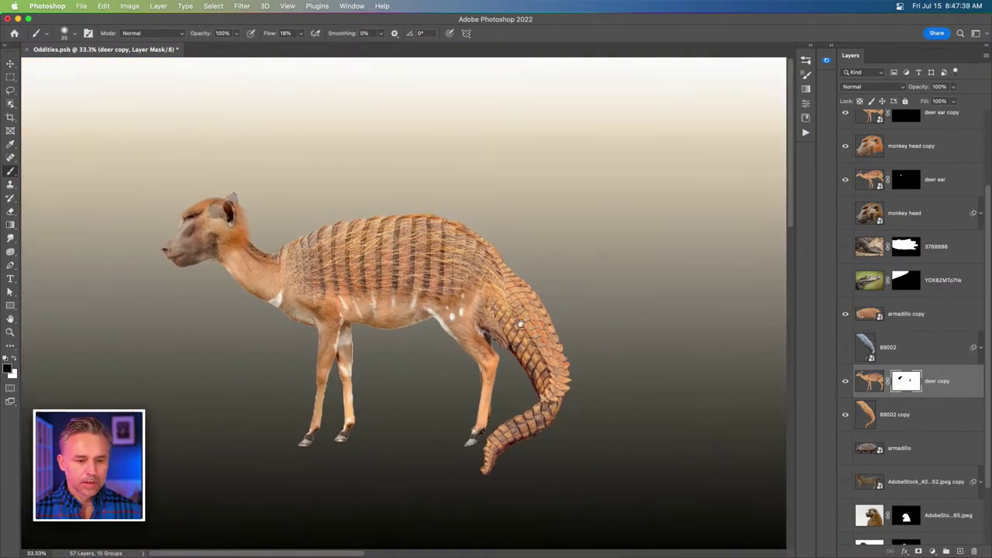
{"action": "left_click", "coordinate": [9, 68]}
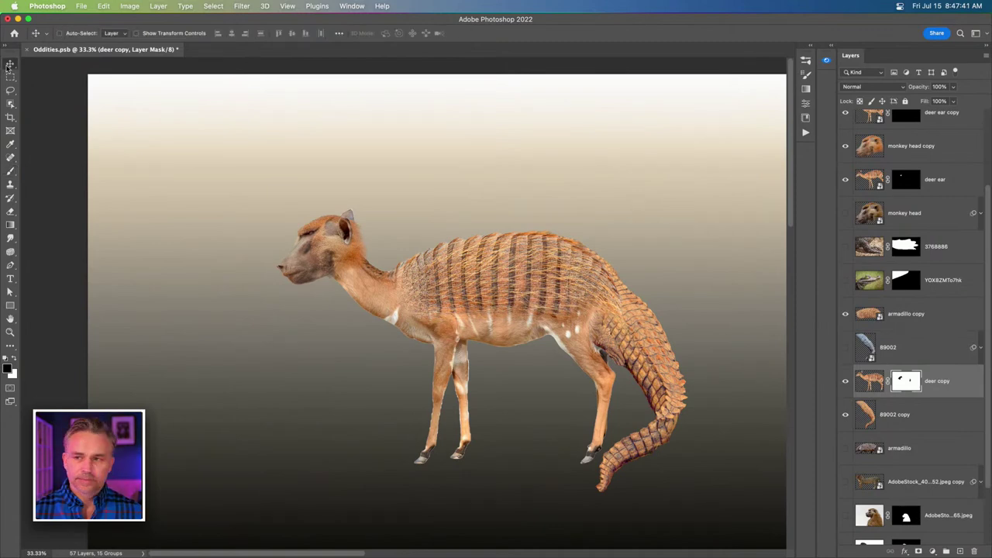
{"action": "scroll", "coordinate": [914, 348], "scroll_direction": "down", "scroll_amount": 3}
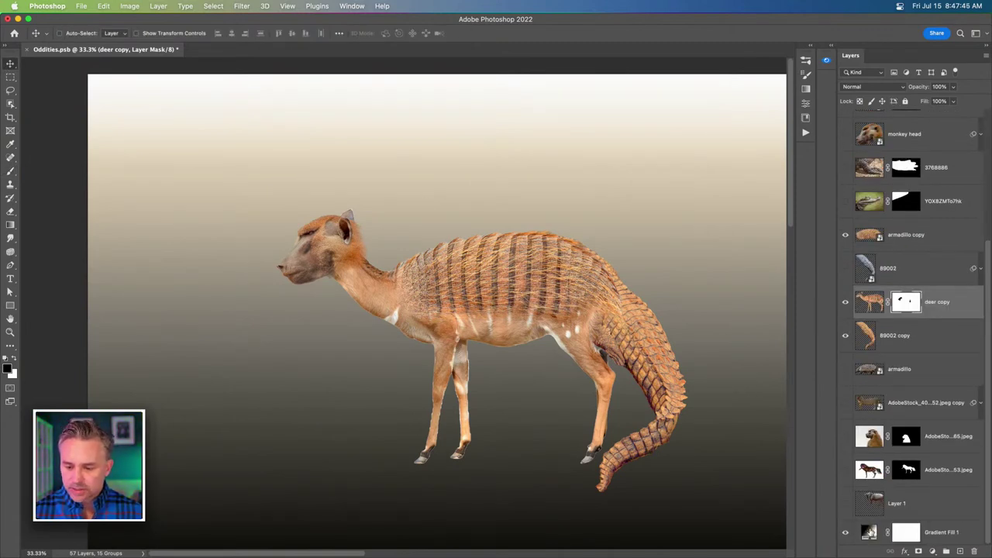
Step: Make Gradient Fill 1 a darker cream-to-dark sepia by removing the white stop and shifting stops
{"action": "left_click", "coordinate": [868, 532]}
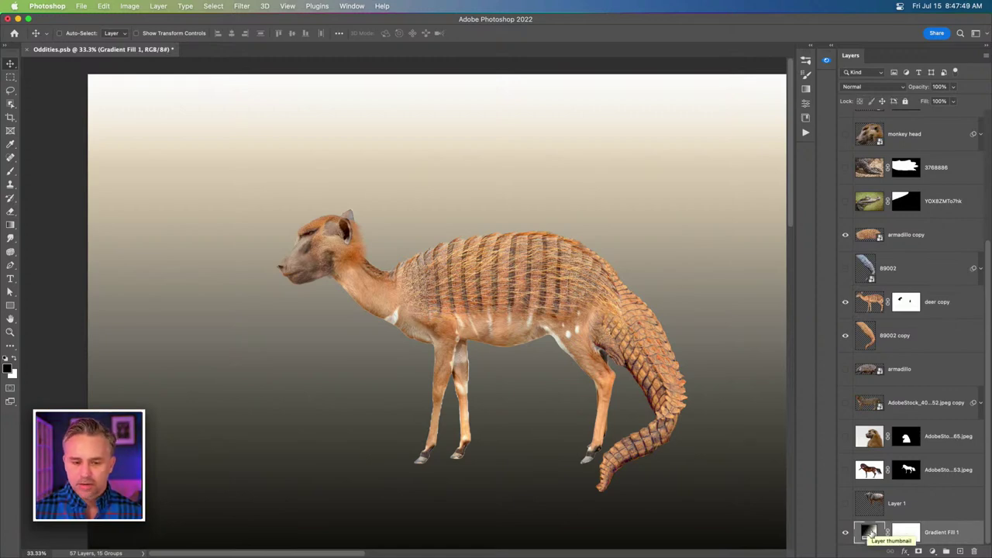
{"action": "double_click", "coordinate": [869, 532]}
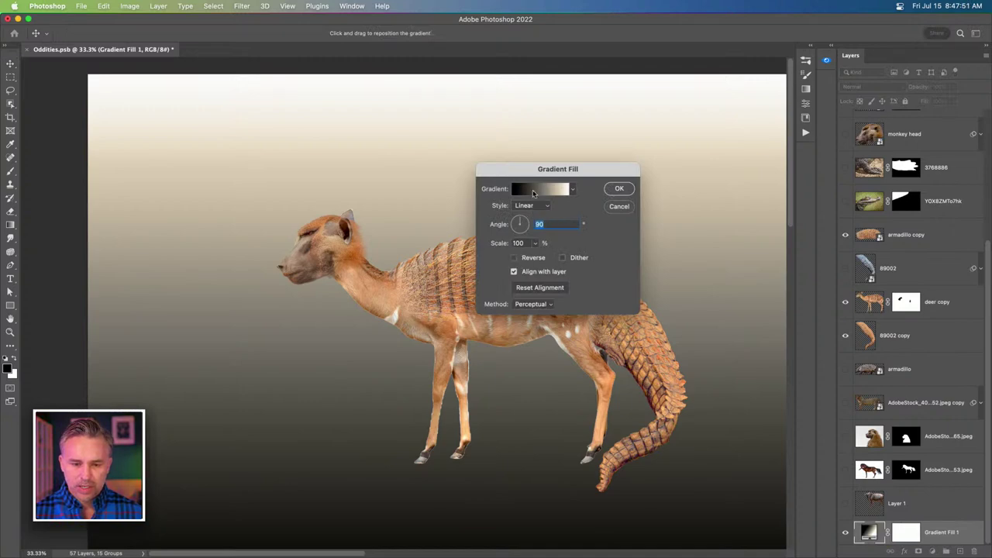
{"action": "left_click", "coordinate": [531, 190]}
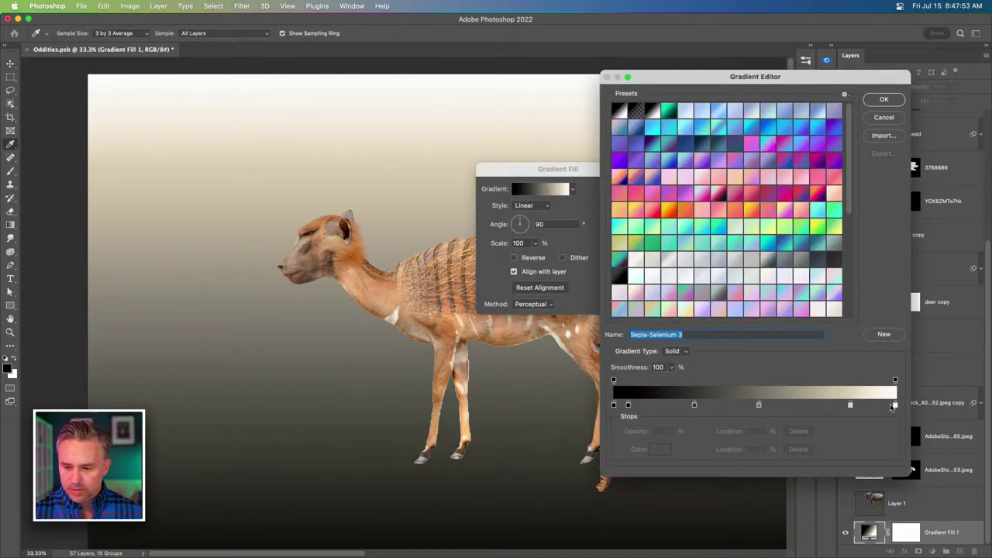
{"action": "mouse_move", "coordinate": [895, 405]}
{"action": "left_mouse_down"}
{"action": "mouse_move", "coordinate": [848, 388]}
{"action": "mouse_move", "coordinate": [895, 405]}
{"action": "left_mouse_up"}
{"action": "left_click", "coordinate": [850, 404]}
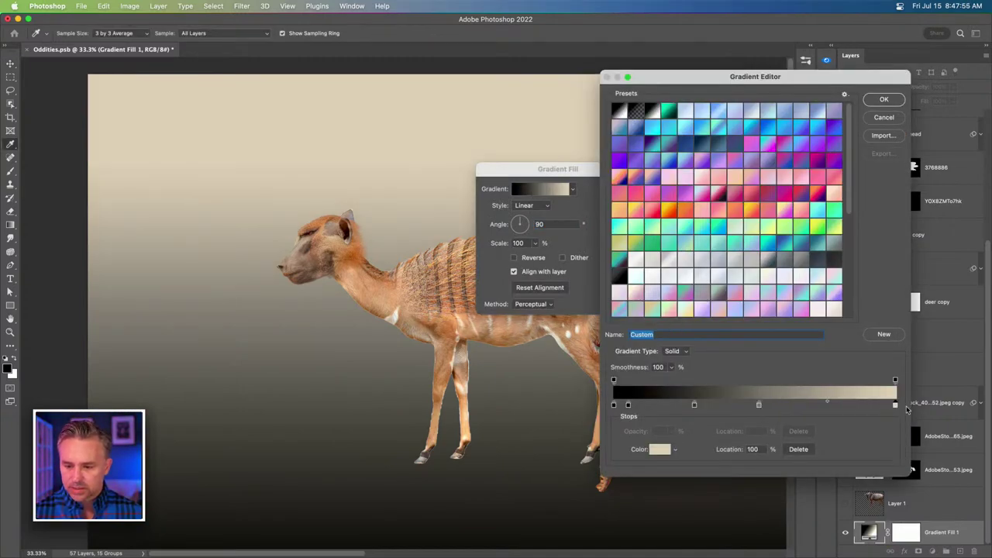
{"action": "left_click_drag", "start_coordinate": [759, 404], "coordinate": [805, 404]}
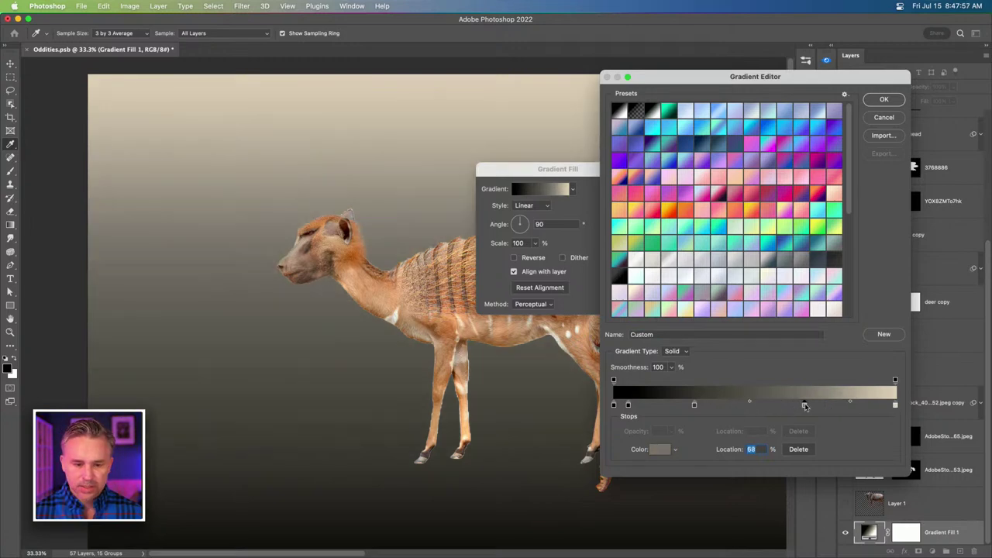
{"action": "left_click", "coordinate": [883, 99]}
{"action": "left_click", "coordinate": [620, 188]}
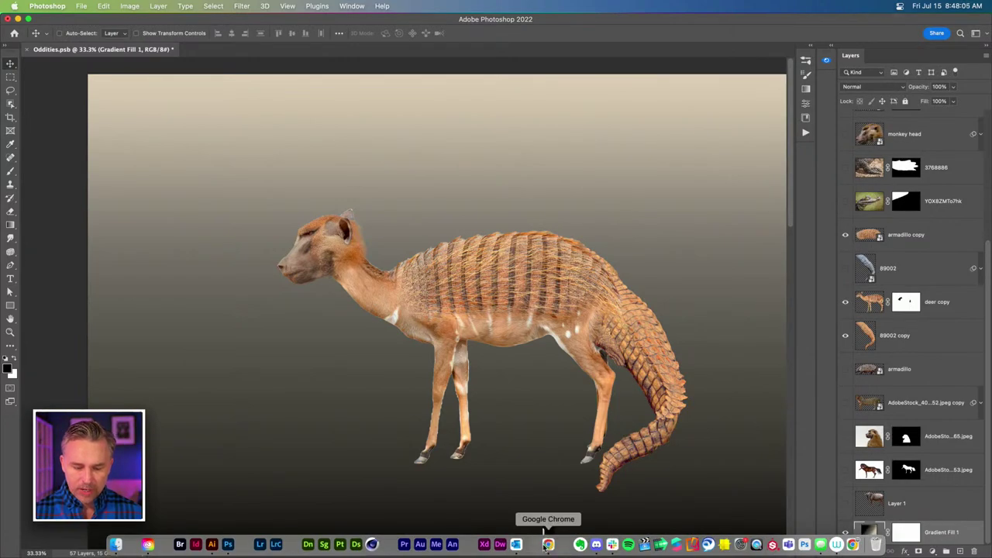
Step: Replace the zebra search in Adobe Stock with 'display pedistal' and run it
{"action": "left_click", "coordinate": [547, 545]}
{"action": "double_click", "coordinate": [214, 87]}
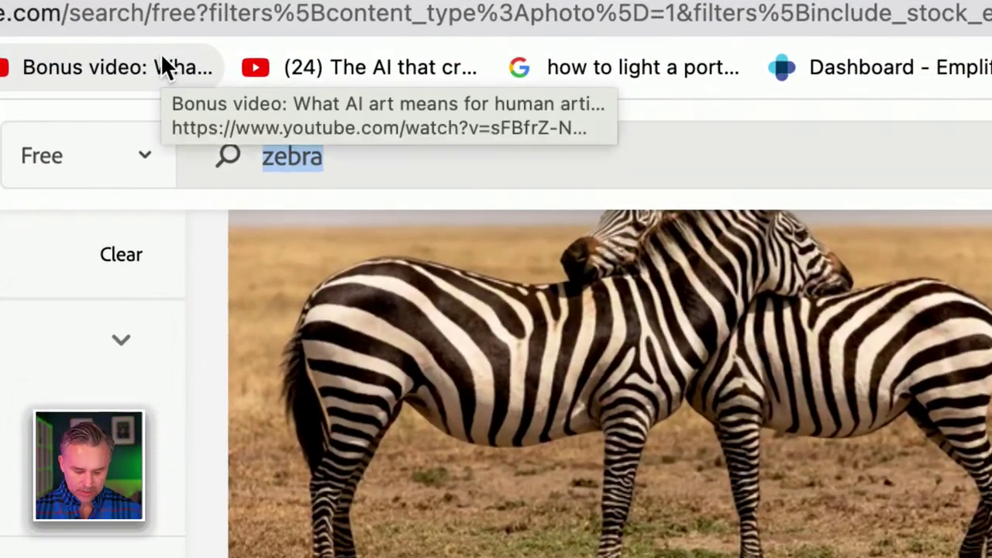
{"action": "type", "text": "di"}
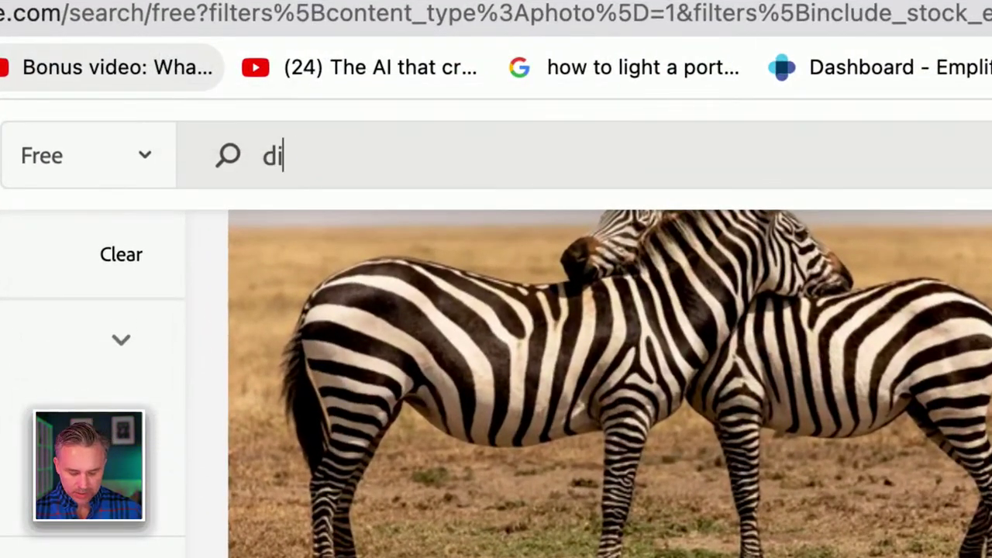
{"action": "type", "text": "splay pe"}
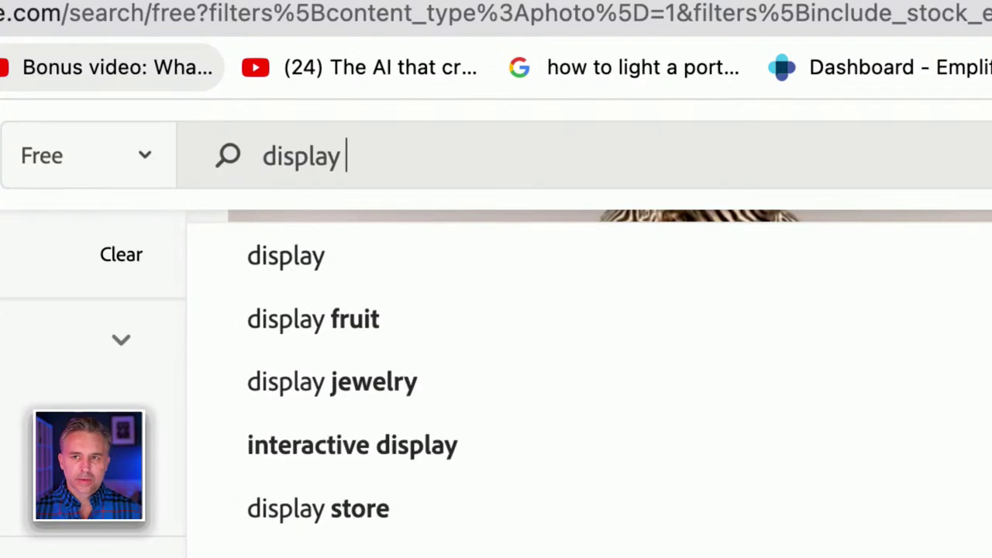
{"action": "type", "text": "d"}
{"action": "key", "text": "BackSpace"}
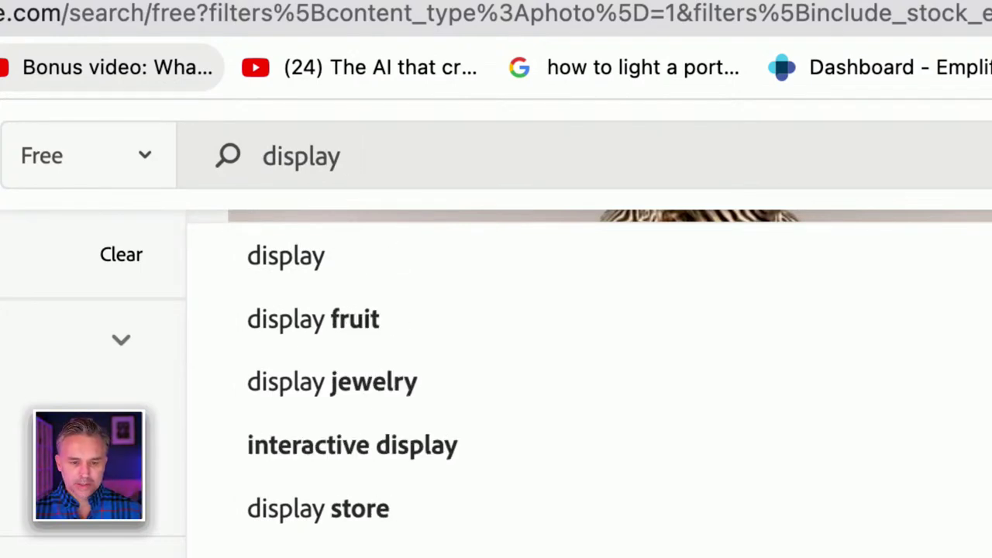
{"action": "type", "text": "pedistal"}
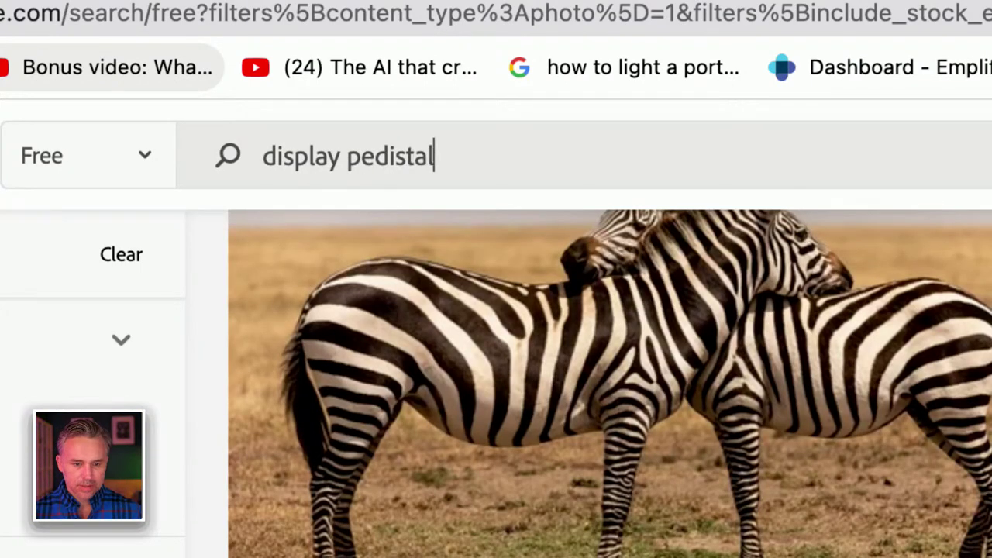
{"action": "key", "text": "Return"}
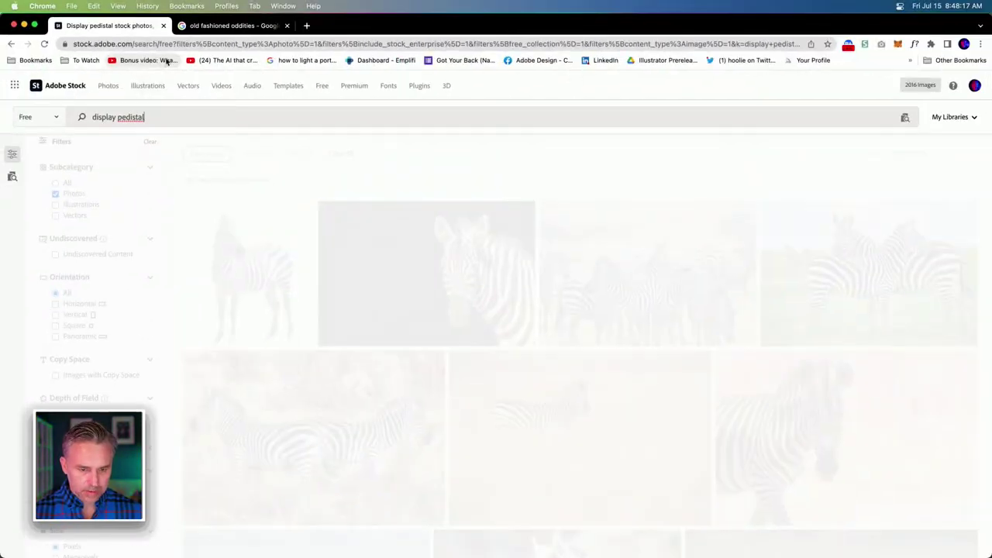
Step: Correct the spelling to 'pedestal', drop 'display', and browse the pedestal results
{"action": "right_click", "coordinate": [125, 122]}
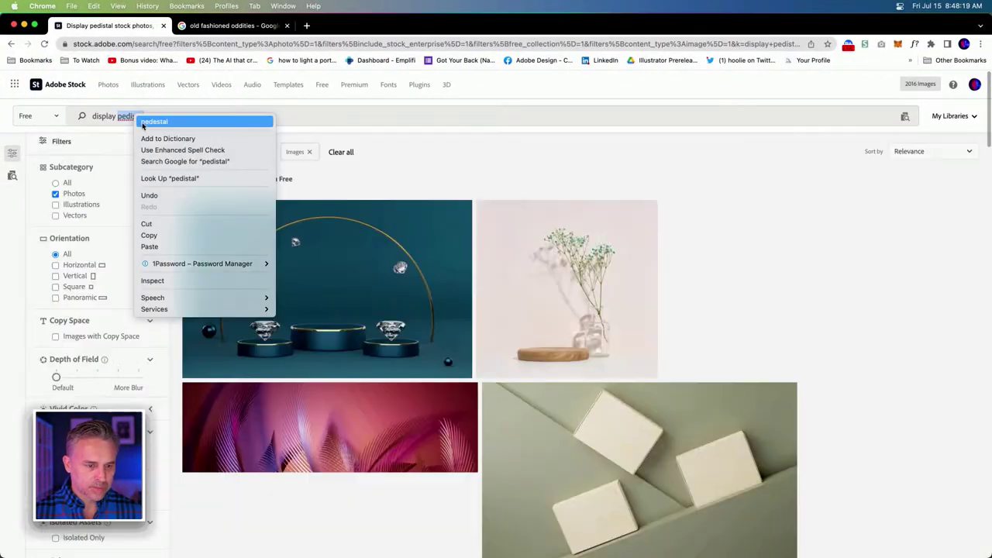
{"action": "left_click", "coordinate": [172, 121]}
{"action": "key", "text": "Return"}
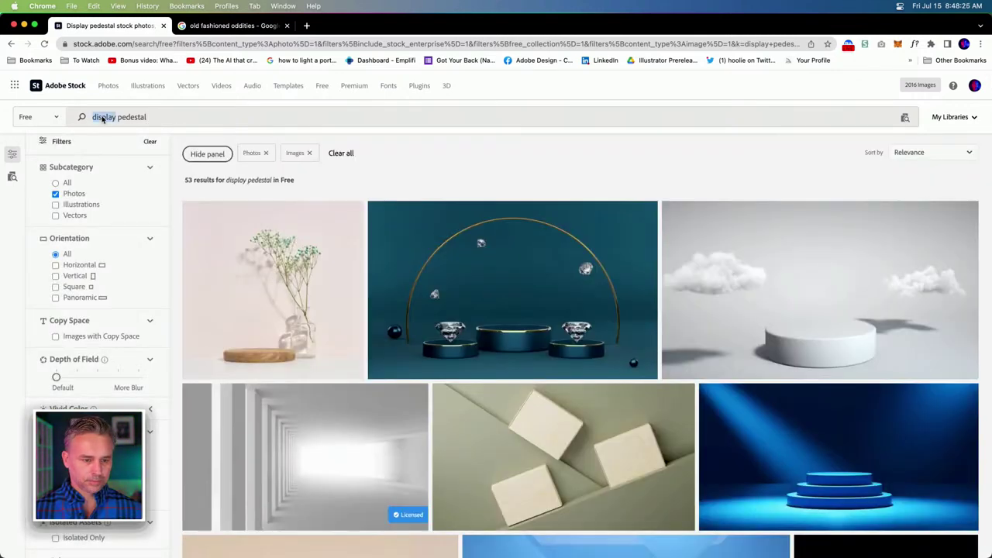
{"action": "key", "text": "BackSpace"}
{"action": "key", "text": "Return"}
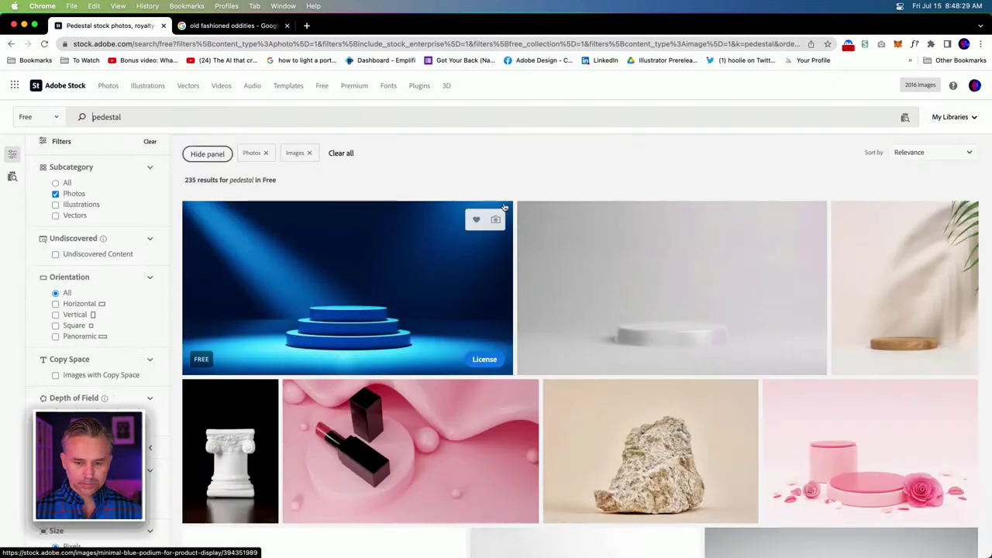
{"action": "scroll", "coordinate": [682, 255], "scroll_direction": "down", "scroll_amount": 2}
{"action": "scroll", "coordinate": [680, 255], "scroll_direction": "down", "scroll_amount": 3}
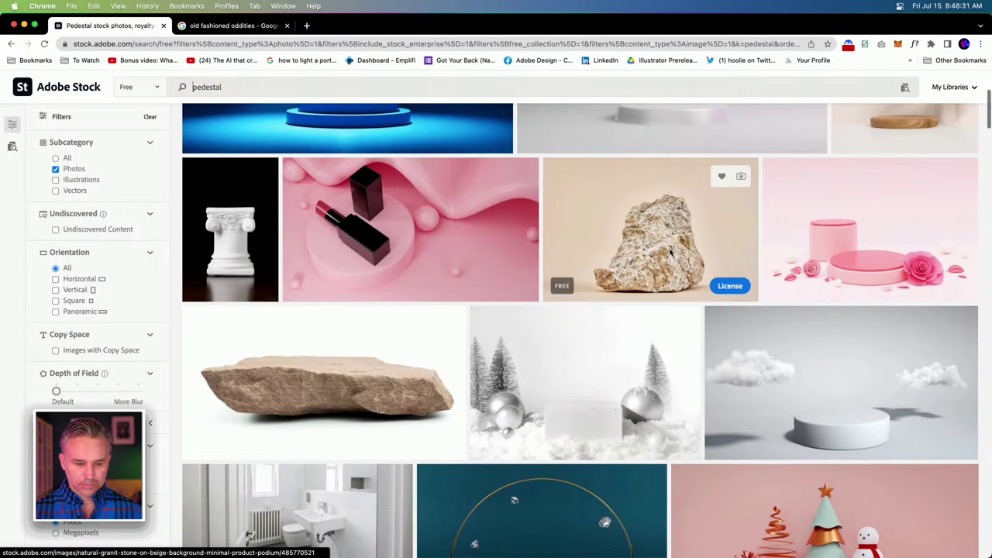
{"action": "scroll", "coordinate": [673, 252], "scroll_direction": "down", "scroll_amount": 2}
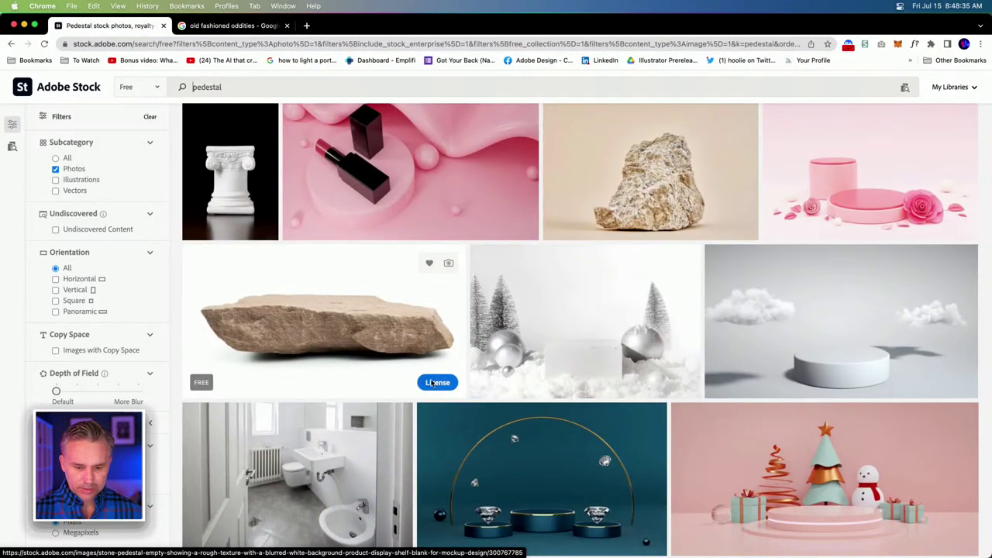
Step: License the flat stone slab pedestal photo under the free license
{"action": "left_click", "coordinate": [432, 382]}
{"action": "mouse_move", "coordinate": [443, 149]}
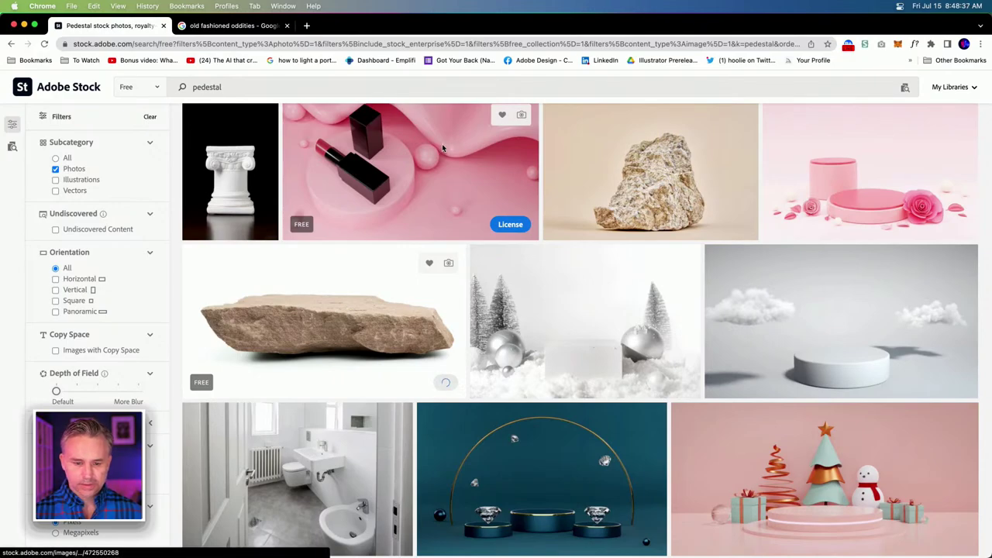
{"action": "scroll", "coordinate": [465, 257], "scroll_direction": "down", "scroll_amount": 2}
{"action": "scroll", "coordinate": [465, 257], "scroll_direction": "down", "scroll_amount": 3}
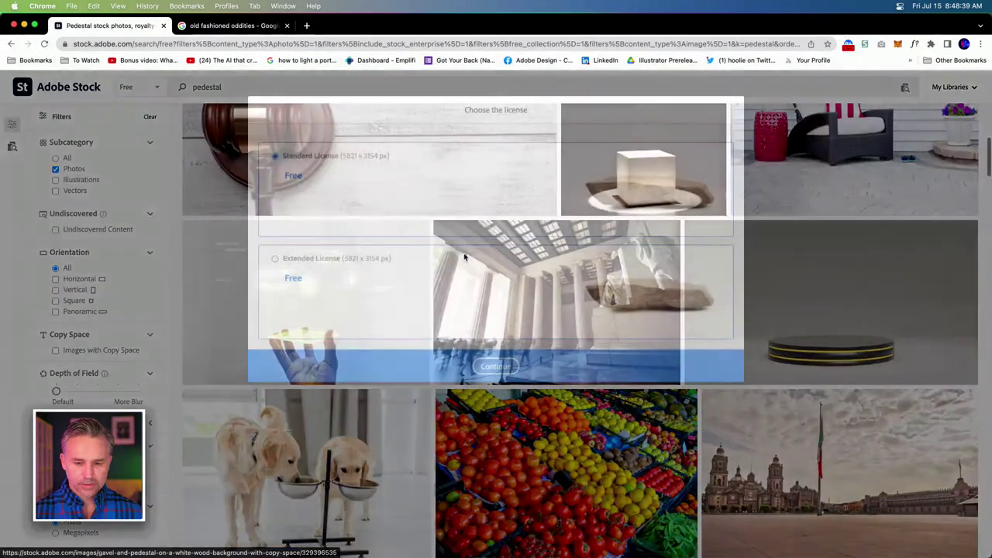
{"action": "left_click", "coordinate": [491, 366]}
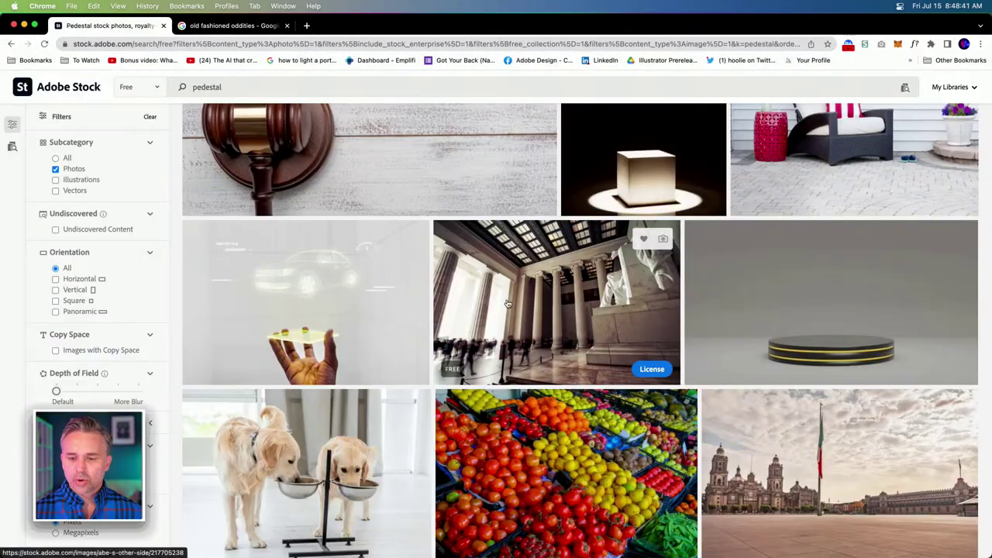
Step: Scroll through the 235 pedestal results and back up toward the top
{"action": "scroll", "coordinate": [508, 304], "scroll_direction": "down", "scroll_amount": 3}
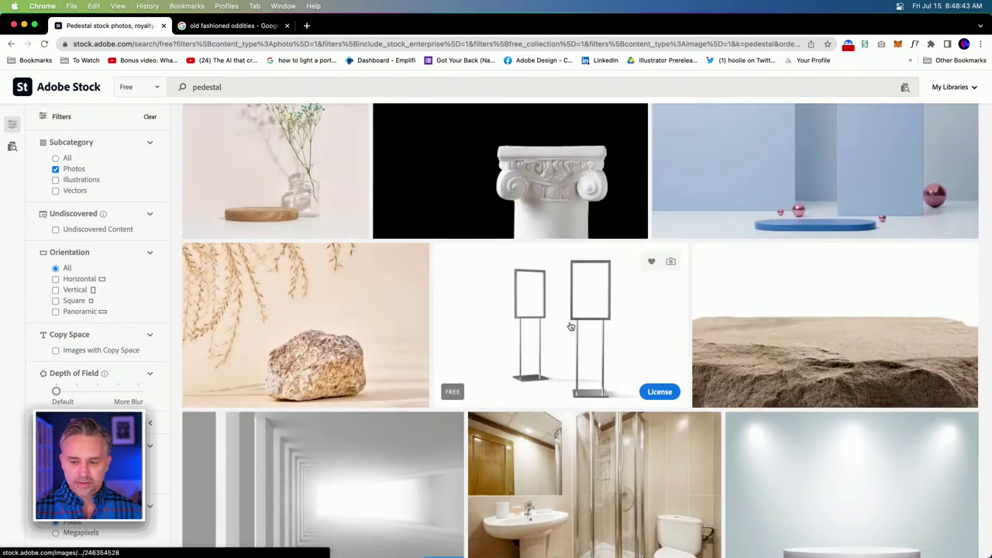
{"action": "scroll", "coordinate": [570, 326], "scroll_direction": "down", "scroll_amount": 2}
{"action": "scroll", "coordinate": [571, 326], "scroll_direction": "down", "scroll_amount": 2}
{"action": "scroll", "coordinate": [571, 326], "scroll_direction": "down", "scroll_amount": 2}
{"action": "scroll", "coordinate": [570, 326], "scroll_direction": "down", "scroll_amount": 2}
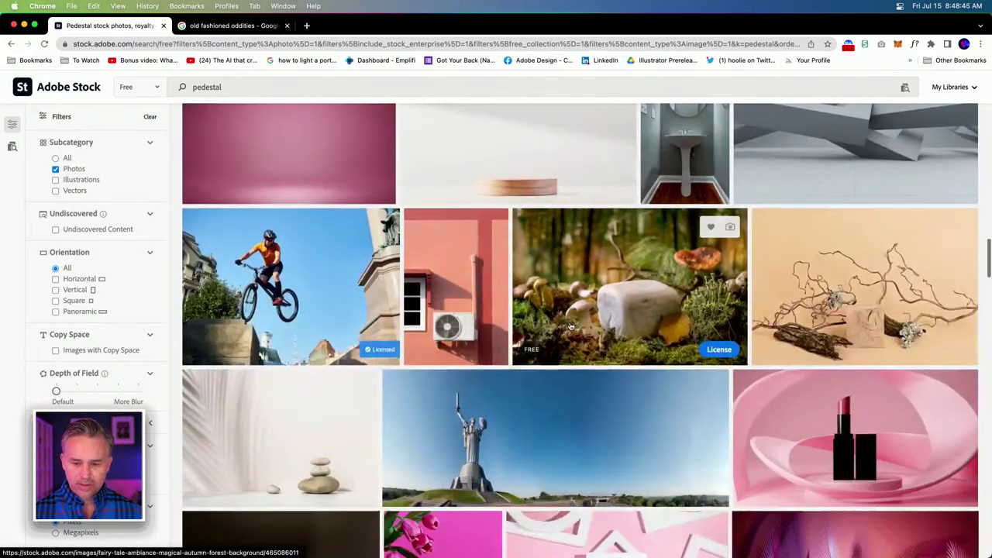
{"action": "scroll", "coordinate": [570, 326], "scroll_direction": "down", "scroll_amount": 2}
{"action": "scroll", "coordinate": [570, 327], "scroll_direction": "down", "scroll_amount": 2}
{"action": "scroll", "coordinate": [570, 326], "scroll_direction": "down", "scroll_amount": 2}
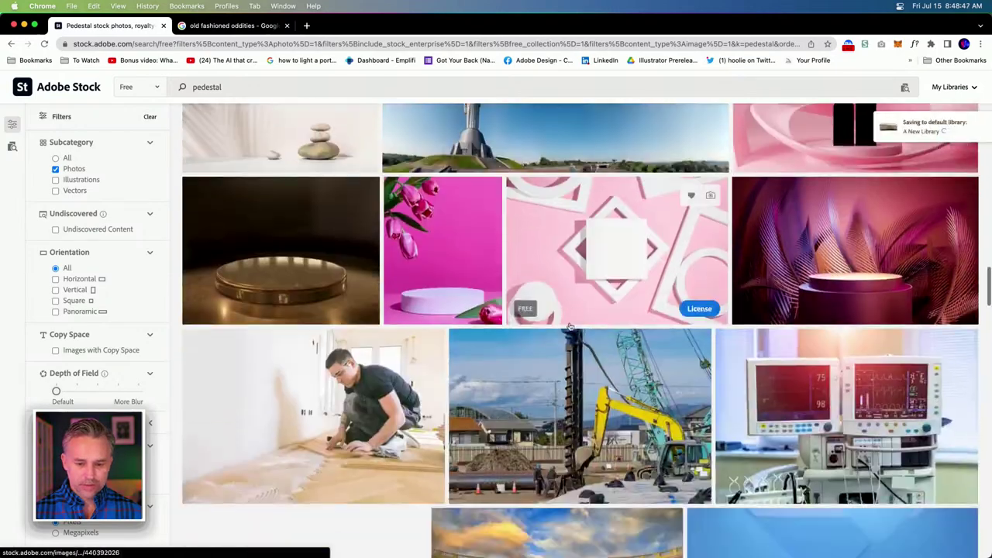
{"action": "scroll", "coordinate": [569, 326], "scroll_direction": "down", "scroll_amount": 2}
{"action": "scroll", "coordinate": [569, 327], "scroll_direction": "down", "scroll_amount": 4}
{"action": "scroll", "coordinate": [569, 326], "scroll_direction": "down", "scroll_amount": 2}
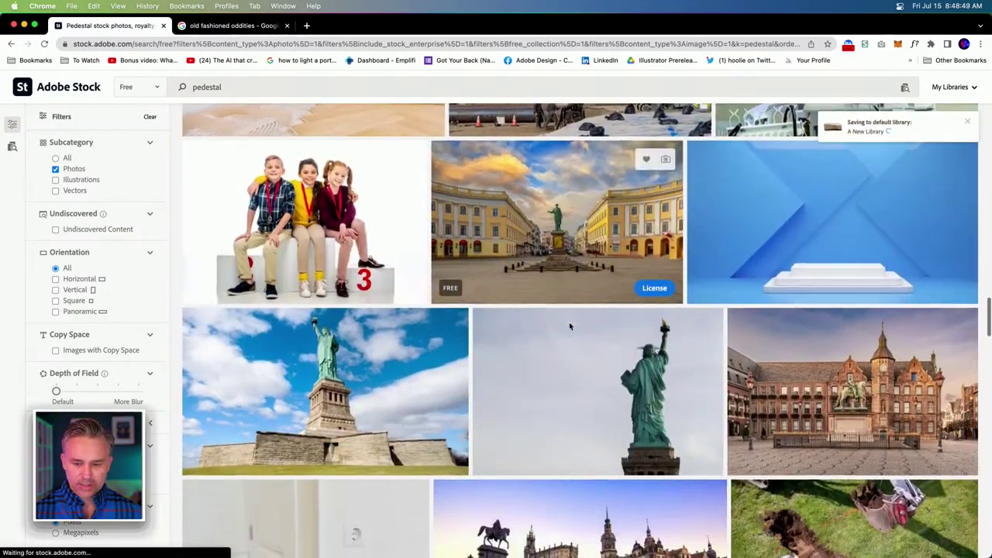
{"action": "scroll", "coordinate": [568, 326], "scroll_direction": "down", "scroll_amount": 4}
{"action": "scroll", "coordinate": [376, 347], "scroll_direction": "down", "scroll_amount": 3}
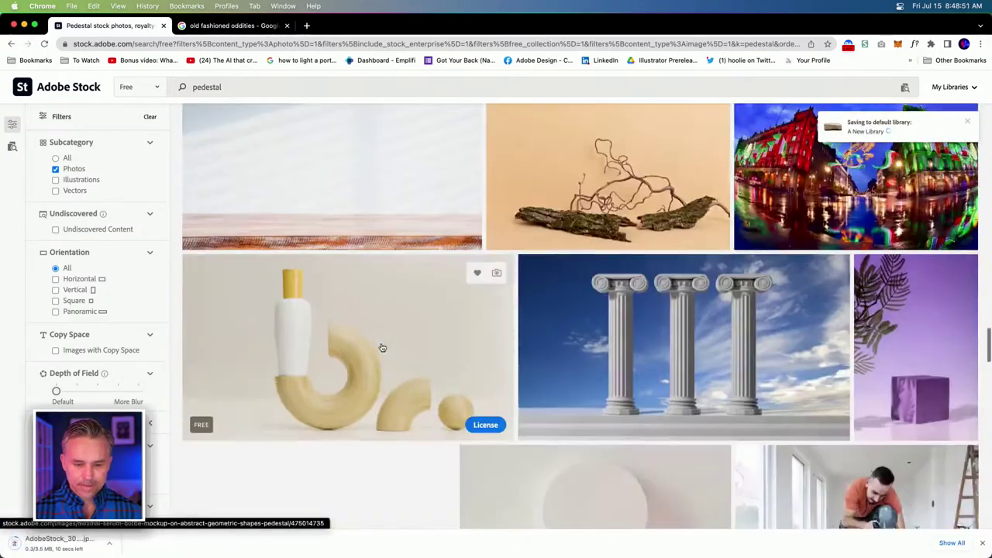
{"action": "scroll", "coordinate": [323, 222], "scroll_direction": "up", "scroll_amount": 10}
{"action": "scroll", "coordinate": [324, 222], "scroll_direction": "up", "scroll_amount": 10}
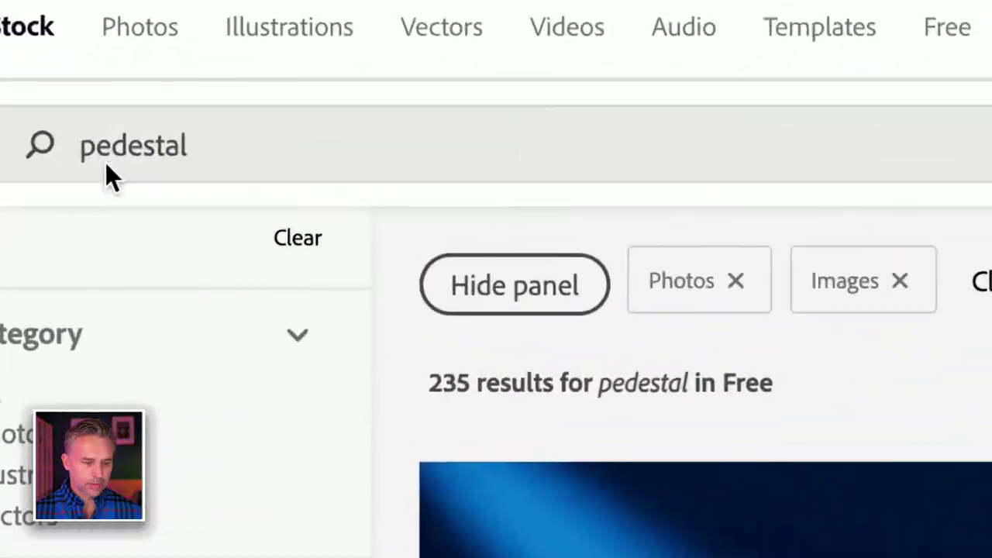
Step: Refine the search to 'pedestal wood' and browse its 32 free results
{"action": "left_click", "coordinate": [124, 117]}
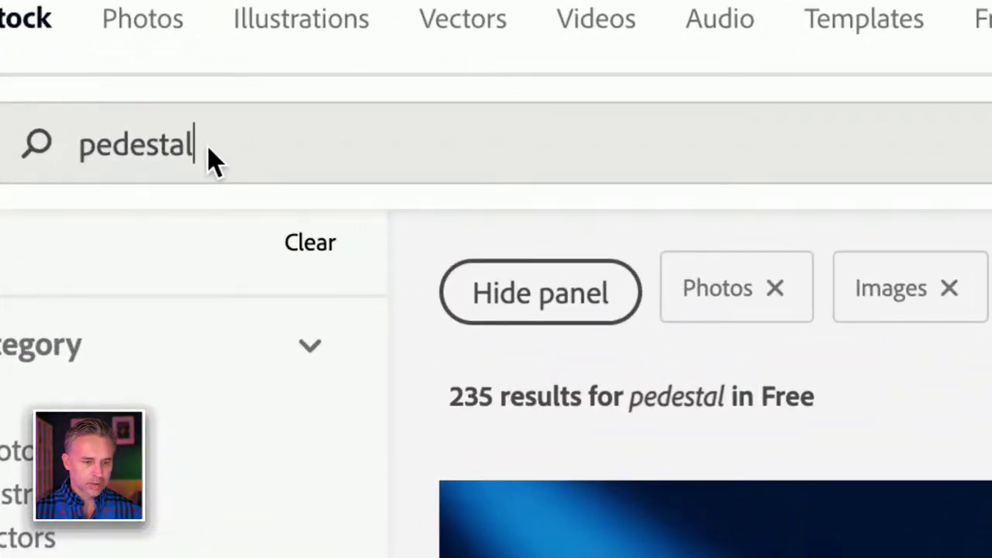
{"action": "type", "text": "wood"}
{"action": "key", "text": "Return"}
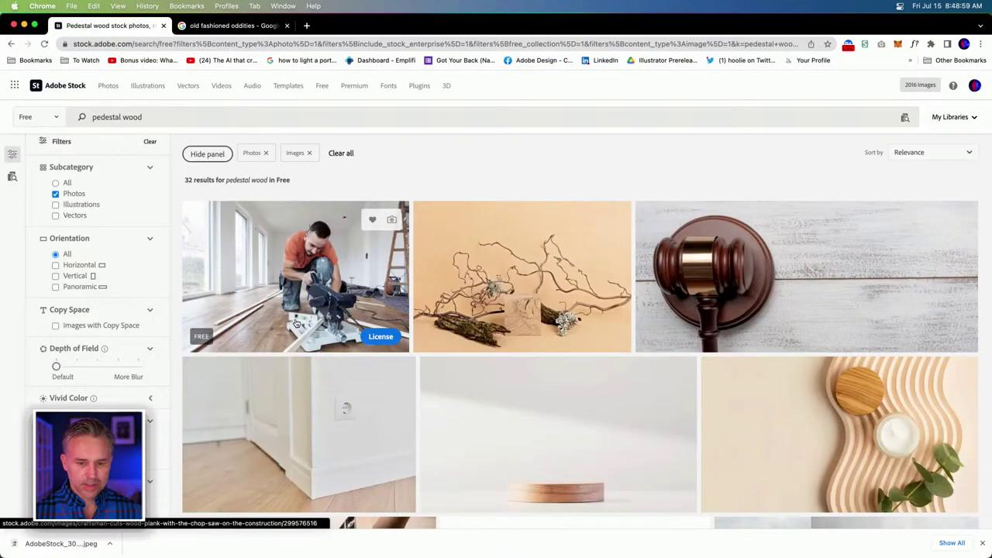
{"action": "scroll", "coordinate": [555, 328], "scroll_direction": "down", "scroll_amount": 2}
{"action": "scroll", "coordinate": [554, 328], "scroll_direction": "down", "scroll_amount": 3}
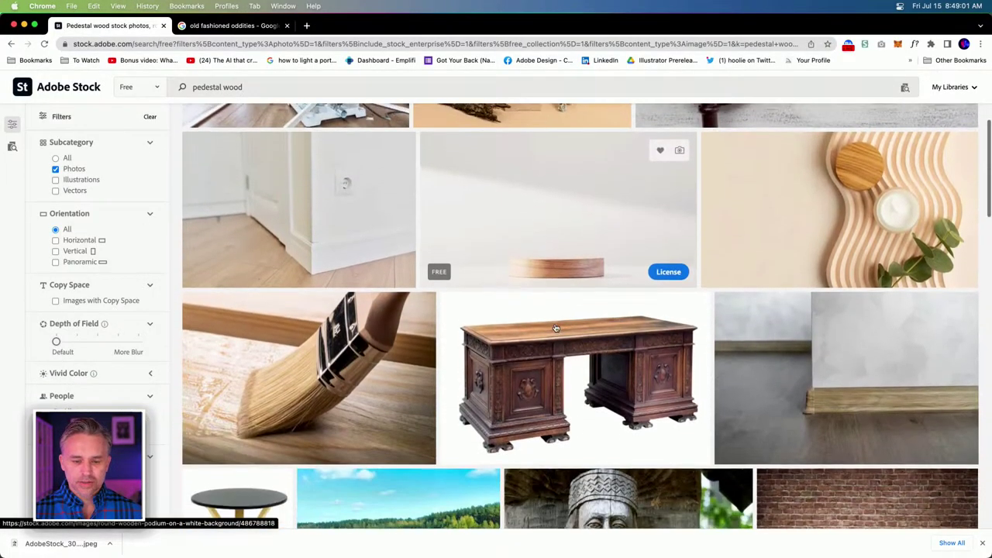
{"action": "scroll", "coordinate": [555, 328], "scroll_direction": "down", "scroll_amount": 5}
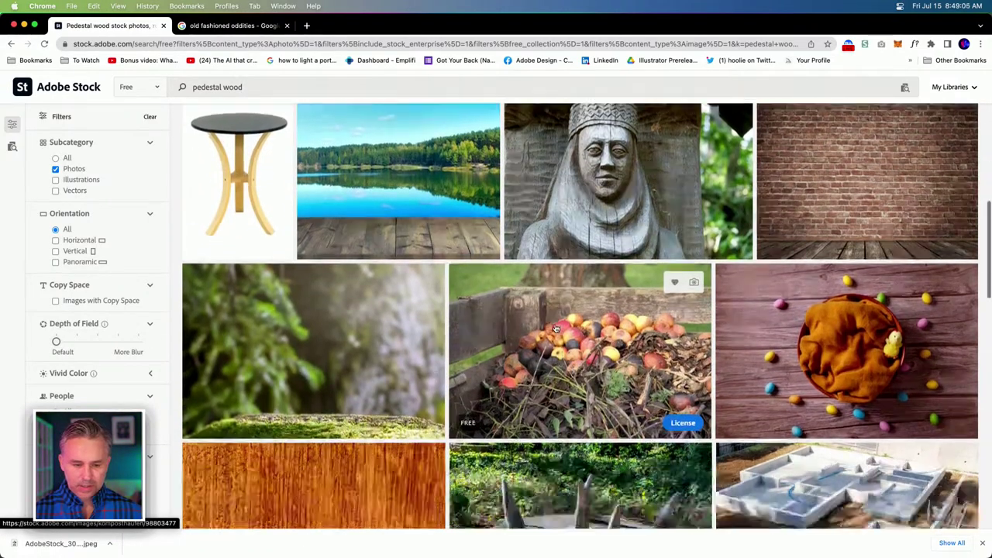
{"action": "scroll", "coordinate": [555, 328], "scroll_direction": "down", "scroll_amount": 5}
{"action": "scroll", "coordinate": [554, 328], "scroll_direction": "down", "scroll_amount": 1}
{"action": "scroll", "coordinate": [555, 328], "scroll_direction": "down", "scroll_amount": 2}
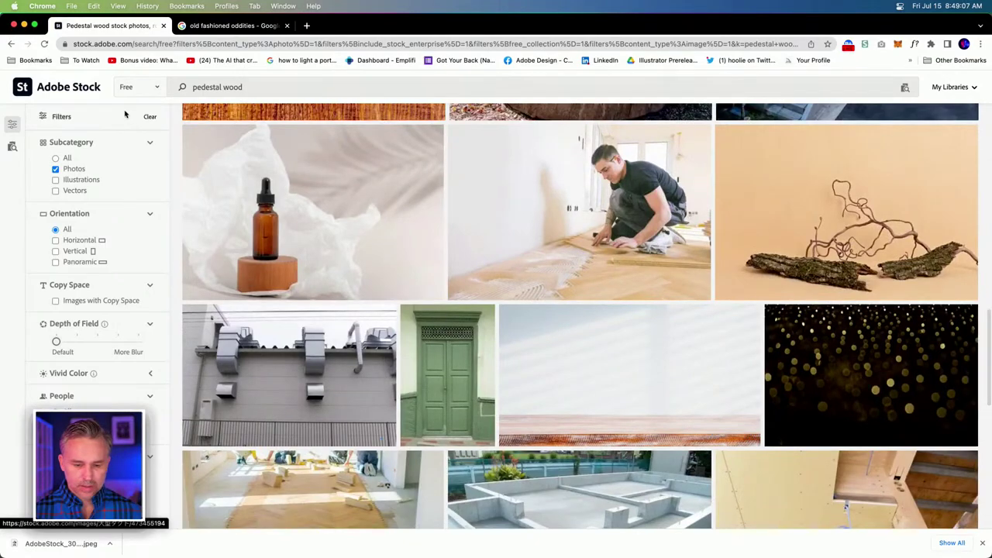
{"action": "scroll", "coordinate": [555, 328], "scroll_direction": "up", "scroll_amount": 7}
{"action": "scroll", "coordinate": [555, 328], "scroll_direction": "up", "scroll_amount": 5}
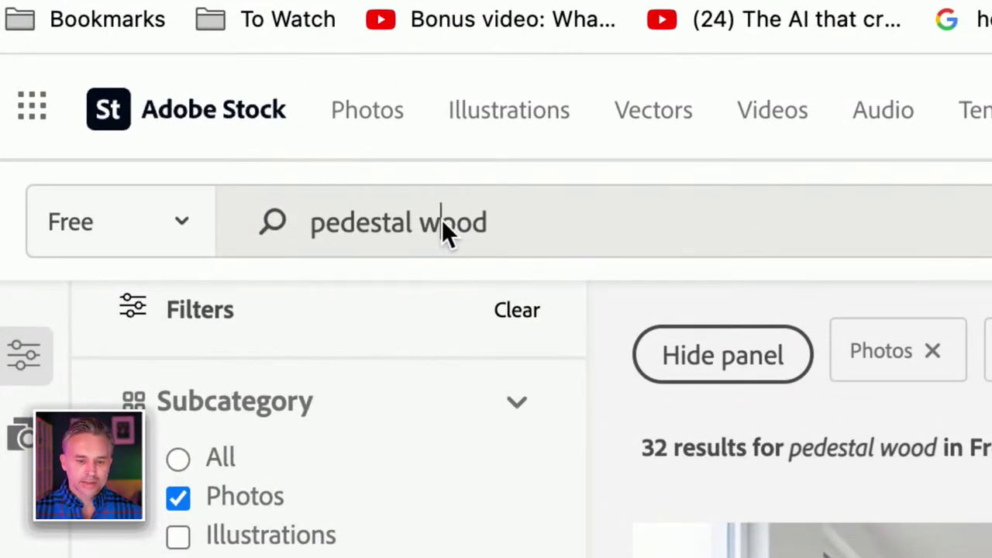
{"action": "double_click", "coordinate": [442, 219]}
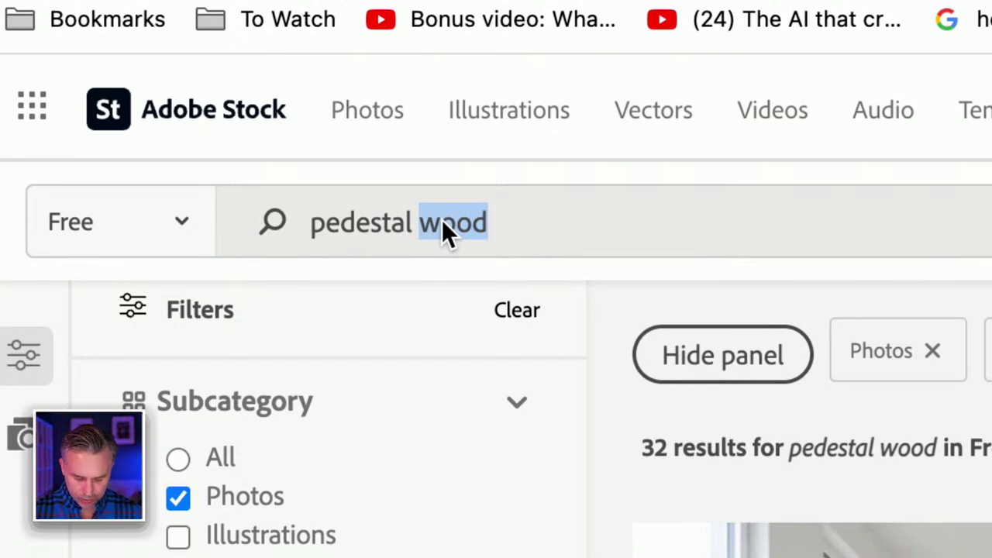
Step: Search all Images, not just free photos, for 'wood paneling office old'
{"action": "triple_click", "coordinate": [441, 220]}
{"action": "type", "text": "wo"}
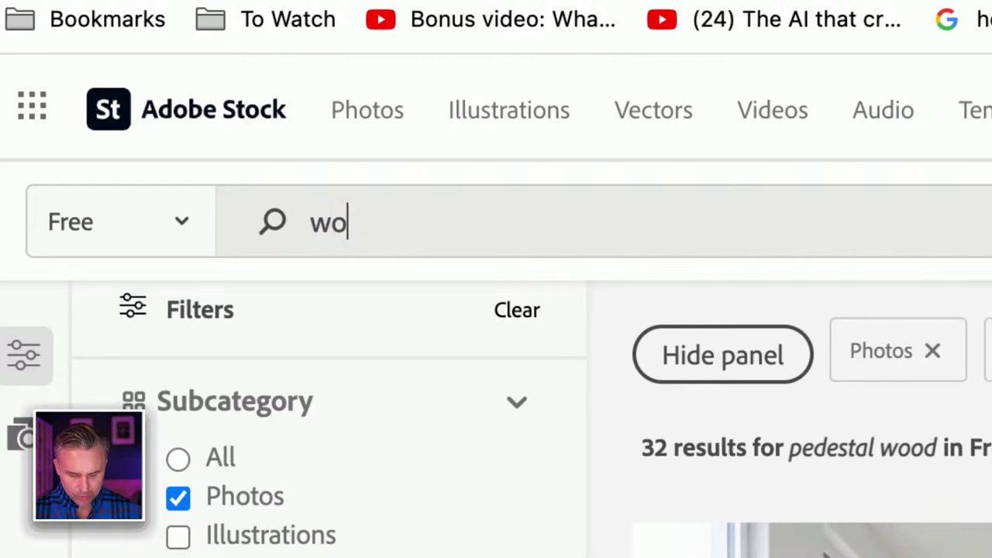
{"action": "type", "text": "od paneling of"}
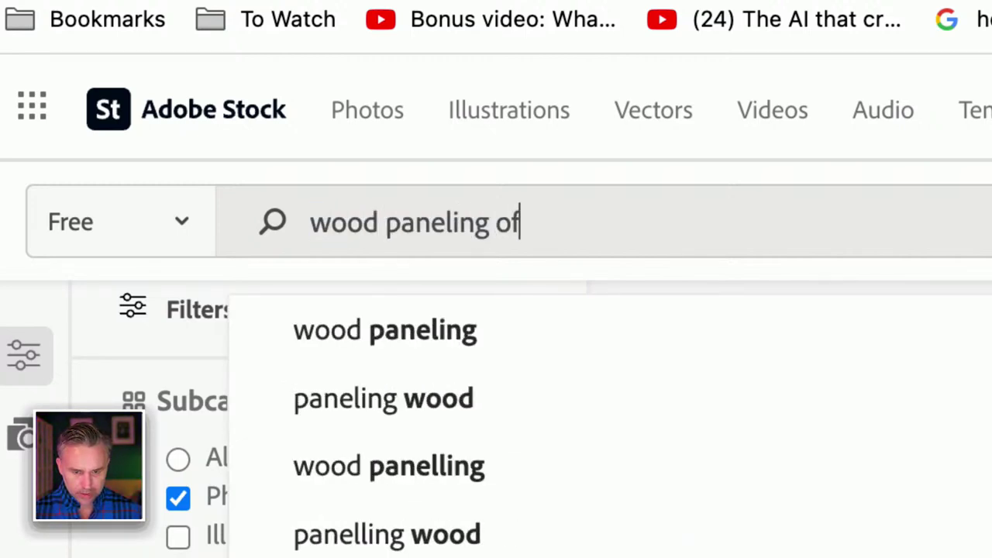
{"action": "type", "text": "fice old"}
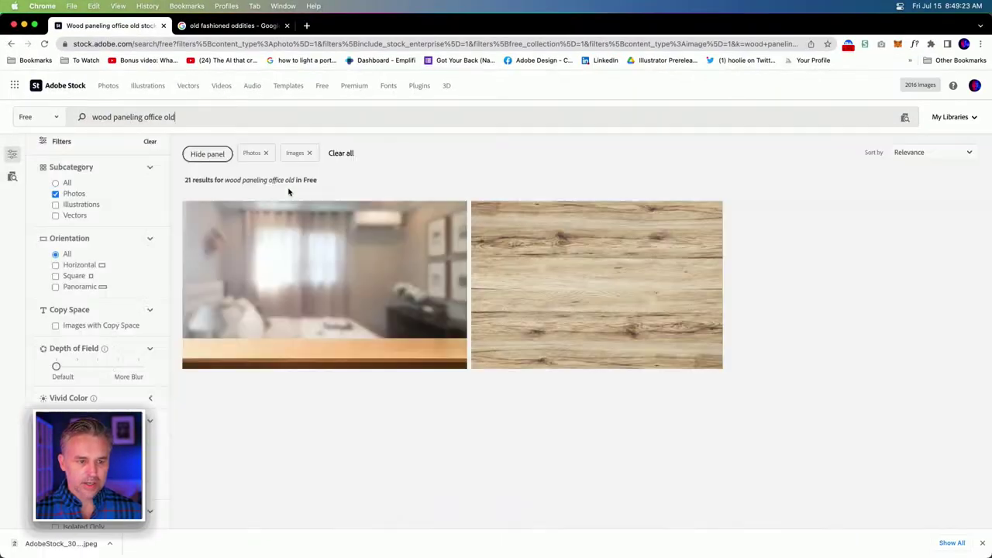
{"action": "scroll", "coordinate": [550, 273], "scroll_direction": "down", "scroll_amount": 1}
{"action": "scroll", "coordinate": [555, 275], "scroll_direction": "down", "scroll_amount": 5}
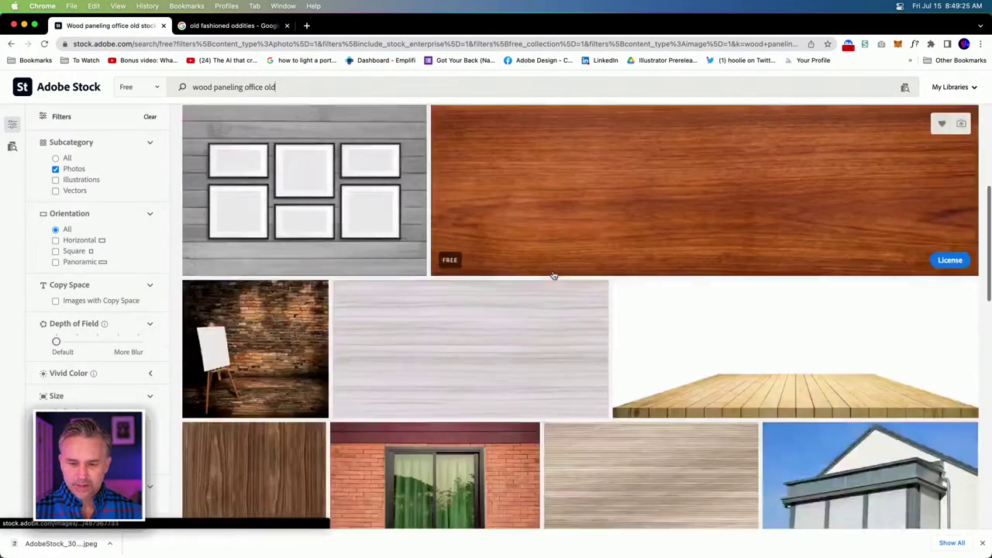
{"action": "scroll", "coordinate": [554, 275], "scroll_direction": "down", "scroll_amount": 3}
{"action": "scroll", "coordinate": [554, 275], "scroll_direction": "up", "scroll_amount": 1}
{"action": "scroll", "coordinate": [553, 275], "scroll_direction": "down", "scroll_amount": 4}
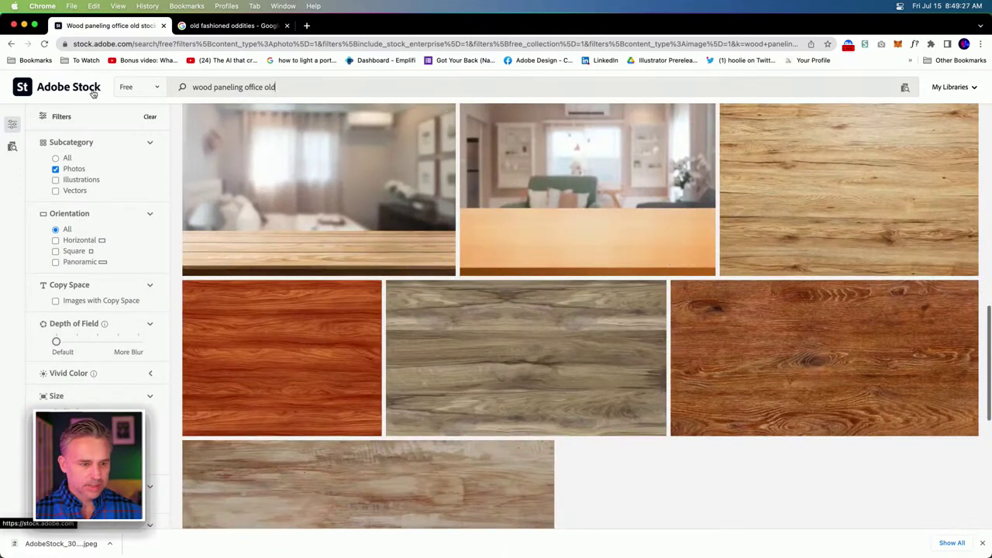
{"action": "left_click", "coordinate": [136, 87]}
{"action": "left_click", "coordinate": [134, 28]}
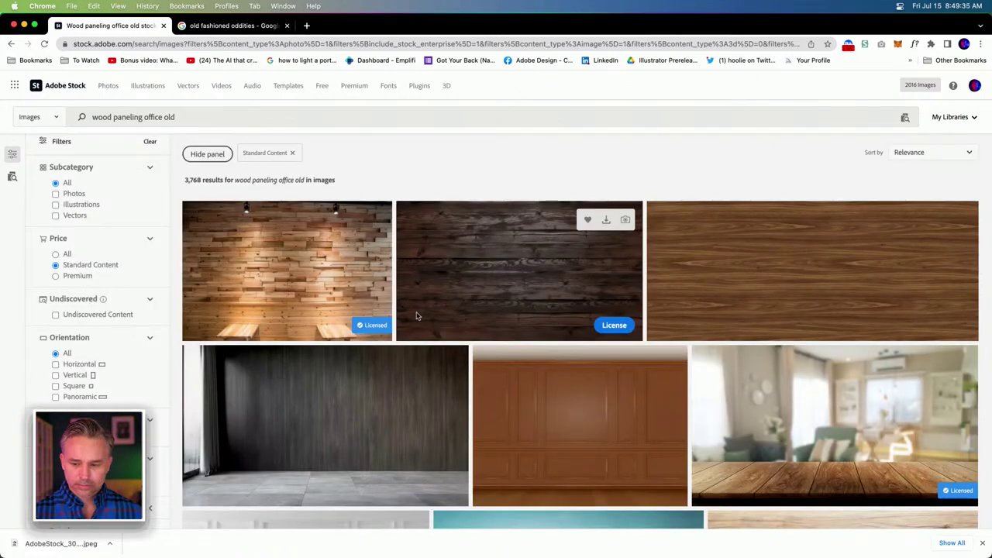
Step: Scroll to the bottom of the 3,768 wood paneling results and go to the next page
{"action": "scroll", "coordinate": [416, 316], "scroll_direction": "down", "scroll_amount": 3}
{"action": "scroll", "coordinate": [416, 316], "scroll_direction": "down", "scroll_amount": 5}
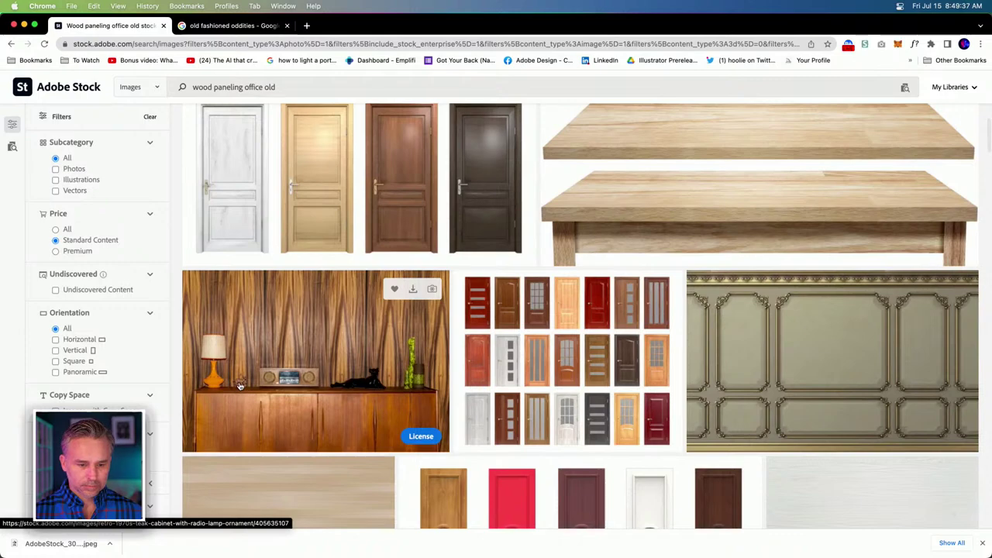
{"action": "scroll", "coordinate": [239, 385], "scroll_direction": "down", "scroll_amount": 5}
{"action": "scroll", "coordinate": [239, 385], "scroll_direction": "down", "scroll_amount": 5}
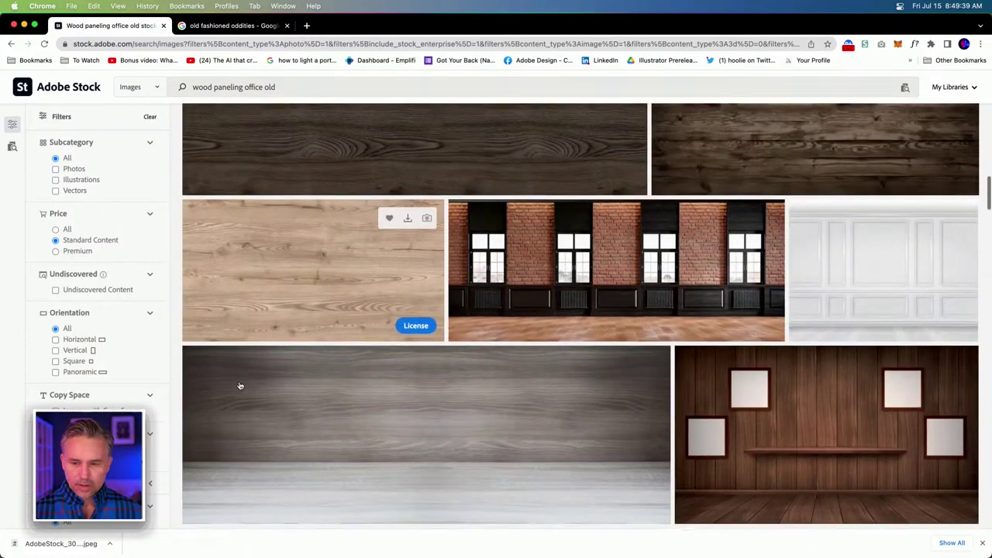
{"action": "scroll", "coordinate": [237, 381], "scroll_direction": "up", "scroll_amount": 2}
{"action": "scroll", "coordinate": [238, 380], "scroll_direction": "down", "scroll_amount": 5}
{"action": "scroll", "coordinate": [239, 381], "scroll_direction": "down", "scroll_amount": 2}
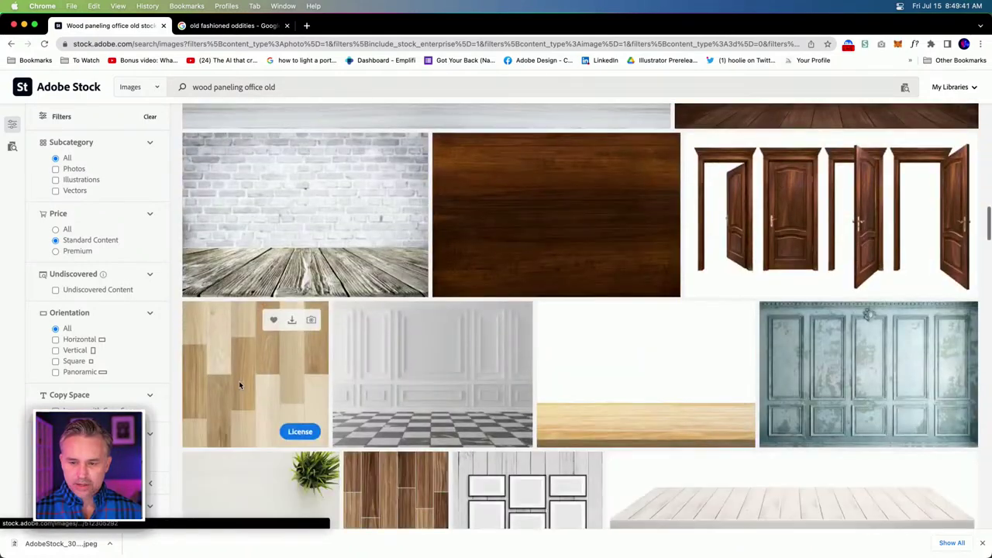
{"action": "scroll", "coordinate": [239, 386], "scroll_direction": "down", "scroll_amount": 5}
{"action": "scroll", "coordinate": [238, 386], "scroll_direction": "down", "scroll_amount": 4}
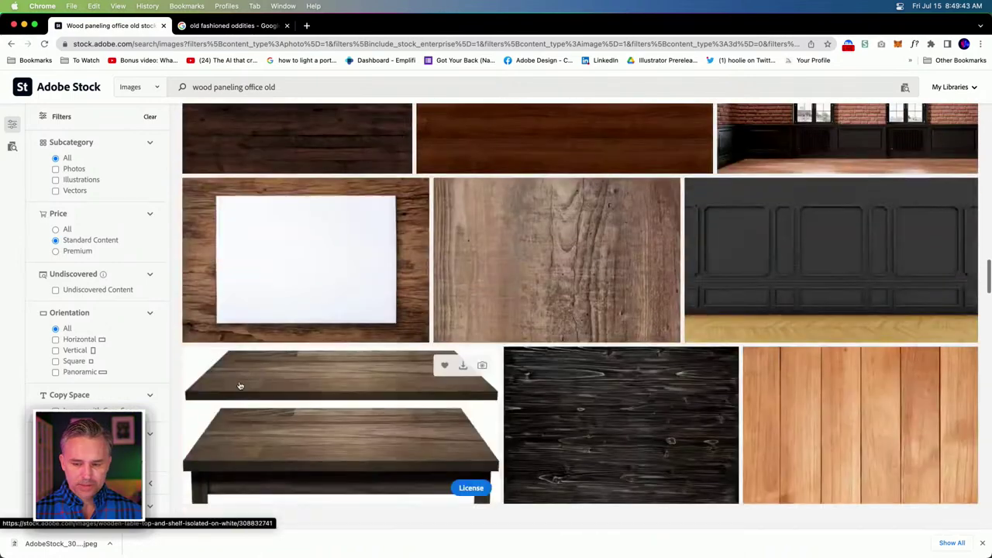
{"action": "scroll", "coordinate": [239, 385], "scroll_direction": "up", "scroll_amount": 2}
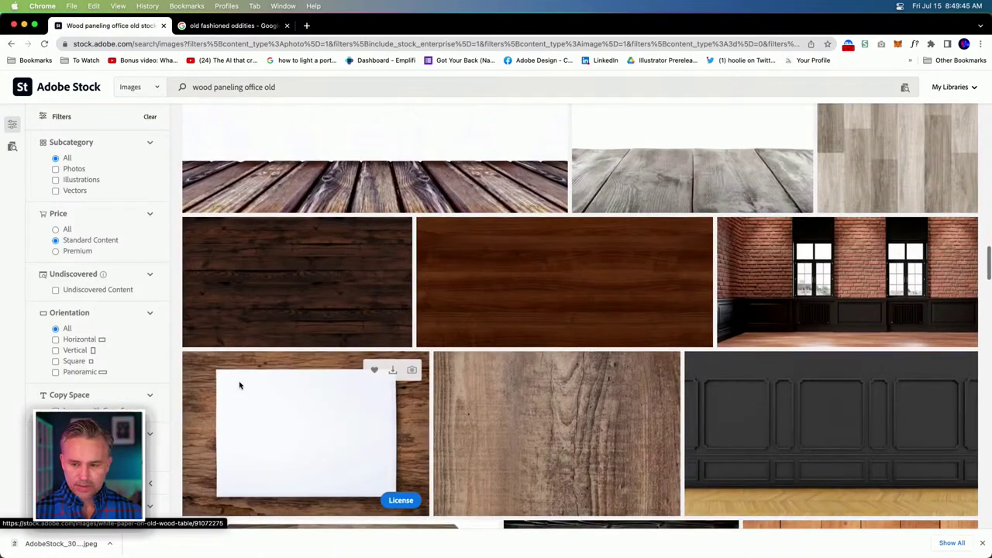
{"action": "scroll", "coordinate": [240, 385], "scroll_direction": "down", "scroll_amount": 1}
{"action": "scroll", "coordinate": [239, 385], "scroll_direction": "down", "scroll_amount": 5}
{"action": "scroll", "coordinate": [239, 385], "scroll_direction": "down", "scroll_amount": 1}
{"action": "scroll", "coordinate": [239, 385], "scroll_direction": "down", "scroll_amount": 4}
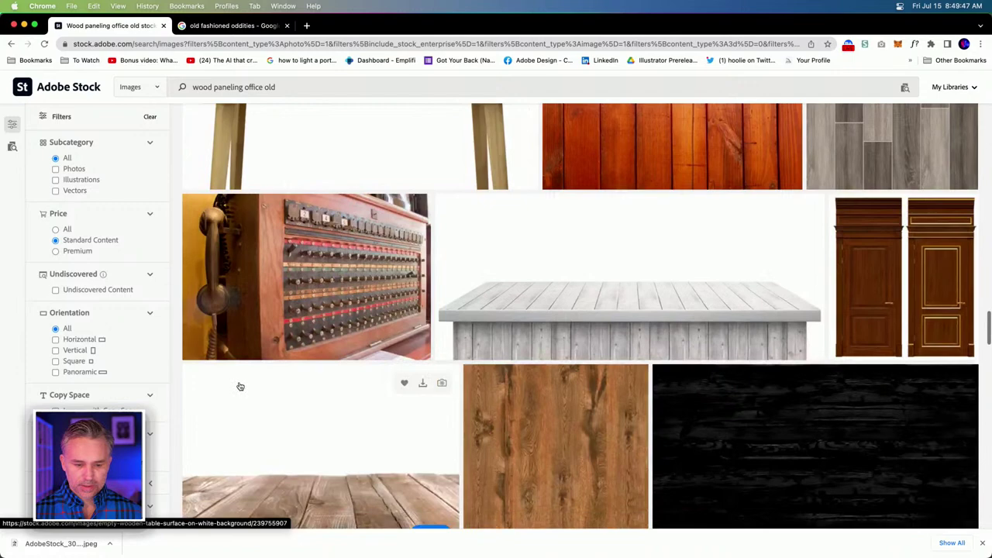
{"action": "scroll", "coordinate": [239, 385], "scroll_direction": "down", "scroll_amount": 3}
{"action": "scroll", "coordinate": [239, 385], "scroll_direction": "up", "scroll_amount": 1}
{"action": "scroll", "coordinate": [239, 386], "scroll_direction": "down", "scroll_amount": 3}
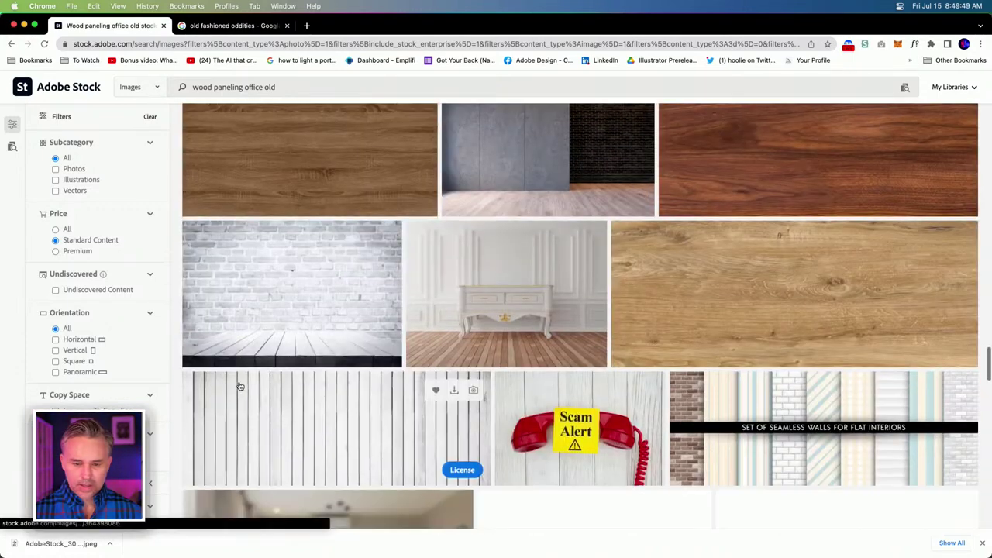
{"action": "scroll", "coordinate": [239, 386], "scroll_direction": "up", "scroll_amount": 1}
{"action": "scroll", "coordinate": [240, 385], "scroll_direction": "up", "scroll_amount": 3}
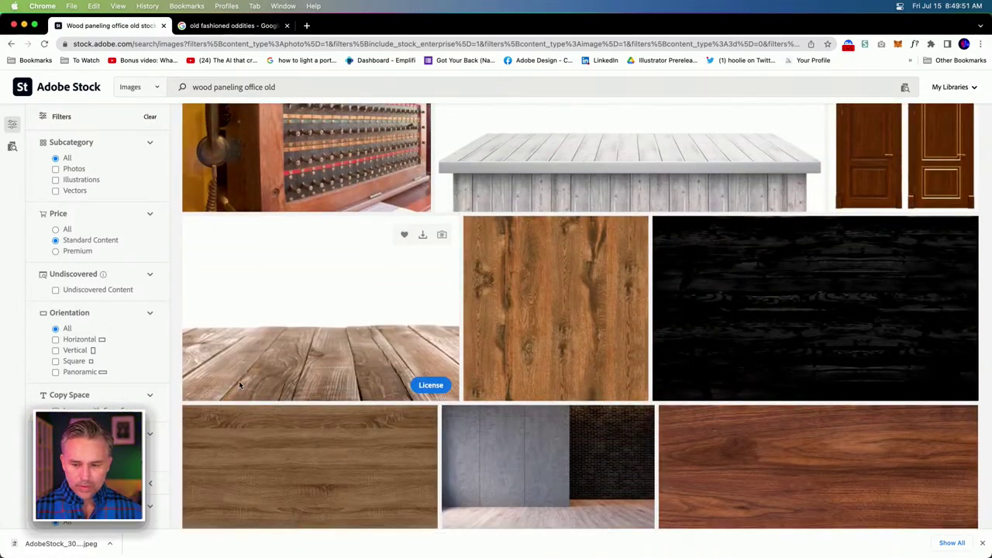
{"action": "scroll", "coordinate": [240, 385], "scroll_direction": "up", "scroll_amount": 3}
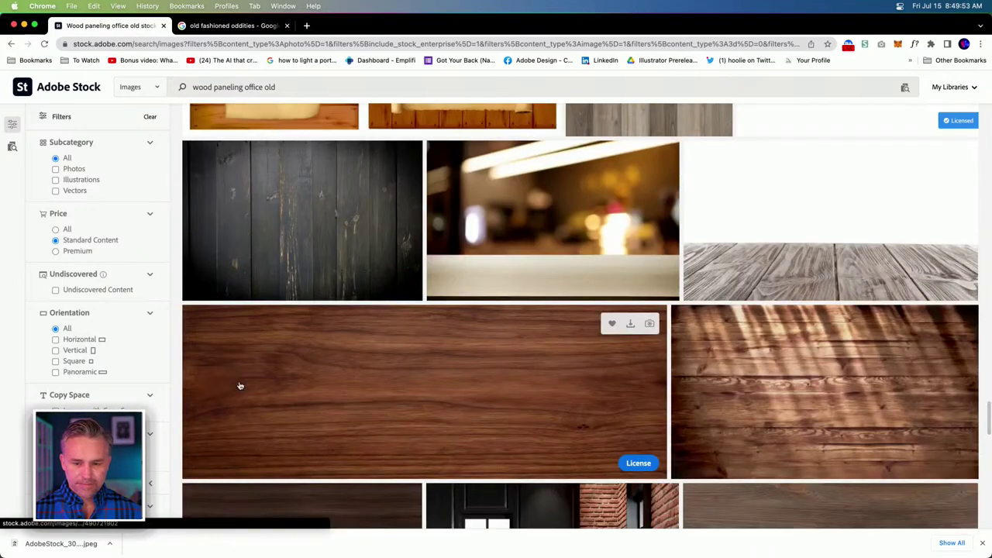
{"action": "scroll", "coordinate": [240, 385], "scroll_direction": "down", "scroll_amount": 7}
{"action": "scroll", "coordinate": [239, 385], "scroll_direction": "up", "scroll_amount": 5}
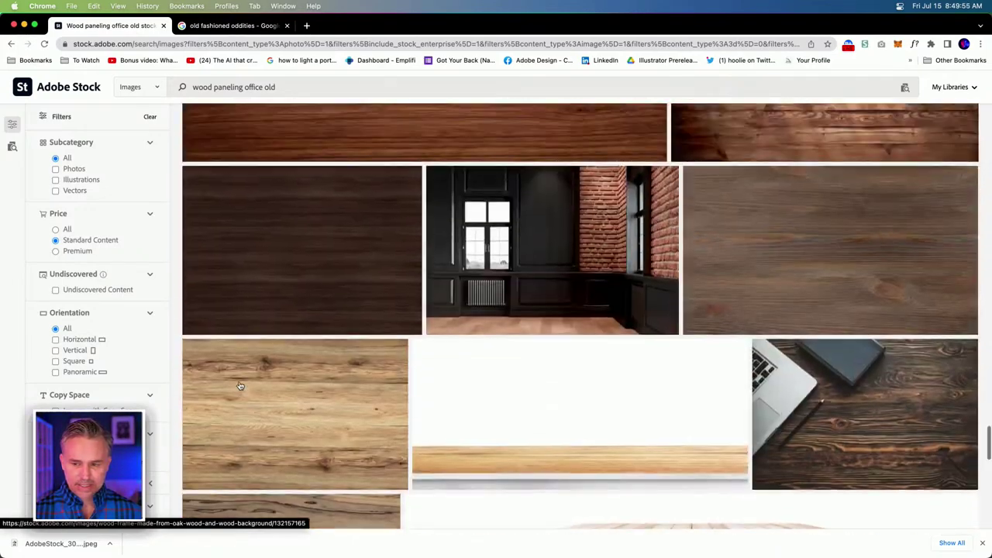
{"action": "scroll", "coordinate": [239, 386], "scroll_direction": "down", "scroll_amount": 5}
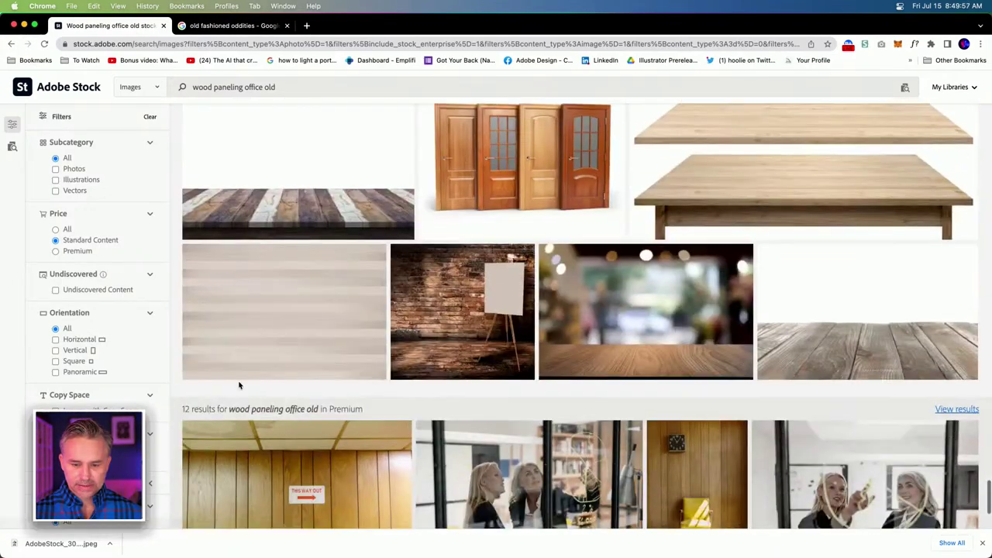
{"action": "scroll", "coordinate": [239, 385], "scroll_direction": "down", "scroll_amount": 5}
{"action": "scroll", "coordinate": [240, 385], "scroll_direction": "down", "scroll_amount": 5}
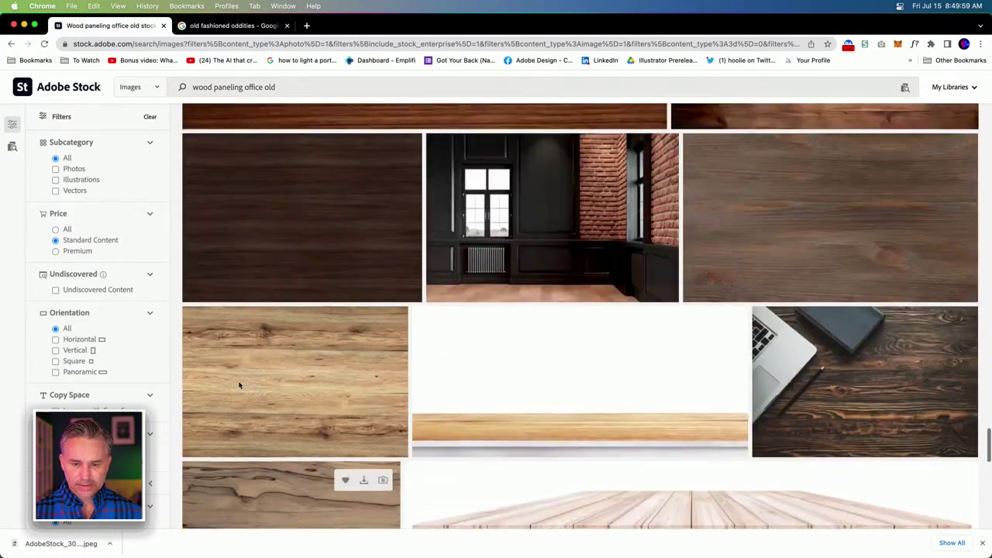
{"action": "scroll", "coordinate": [239, 385], "scroll_direction": "up", "scroll_amount": 1}
{"action": "mouse_move", "coordinate": [552, 218]}
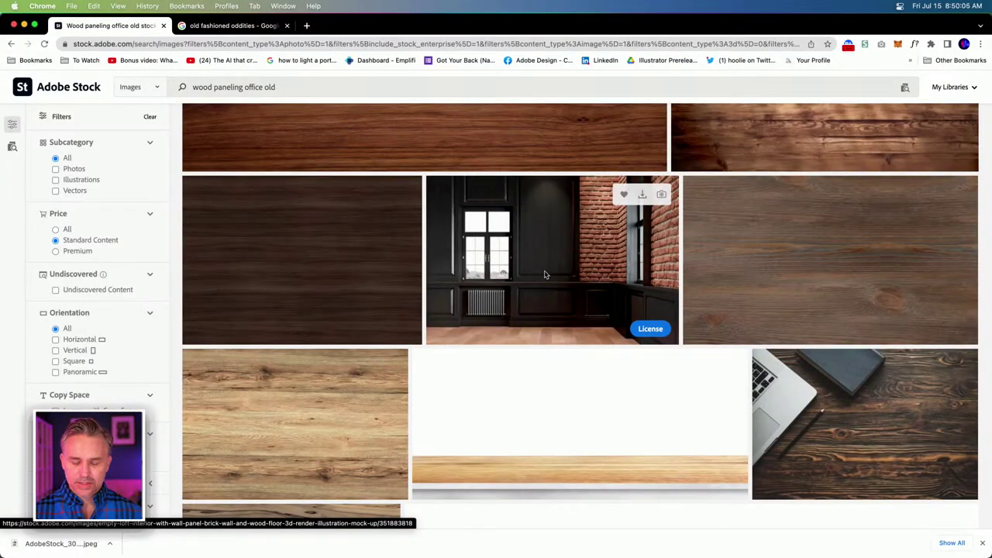
{"action": "scroll", "coordinate": [544, 275], "scroll_direction": "down", "scroll_amount": 5}
{"action": "scroll", "coordinate": [545, 274], "scroll_direction": "down", "scroll_amount": 5}
{"action": "scroll", "coordinate": [545, 274], "scroll_direction": "down", "scroll_amount": 5}
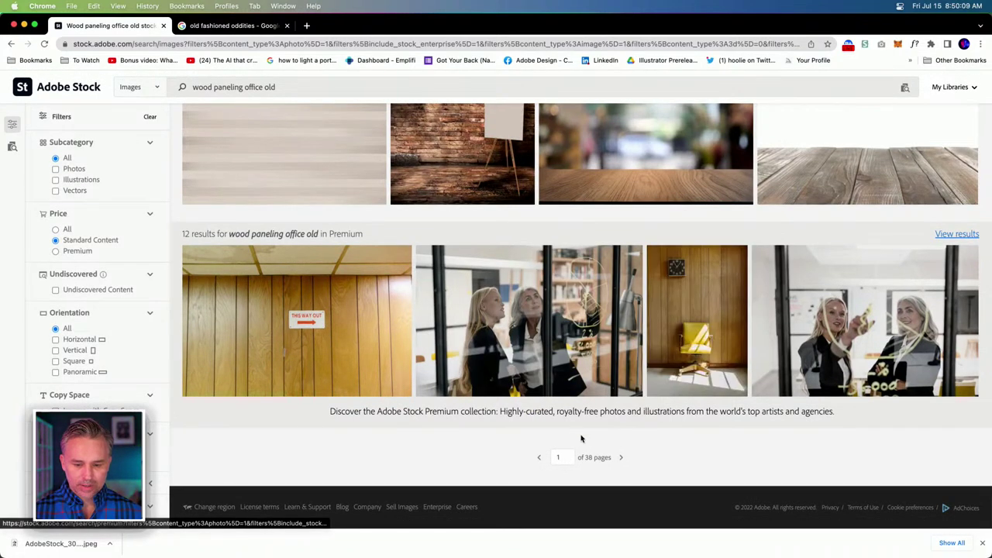
{"action": "left_click", "coordinate": [620, 458]}
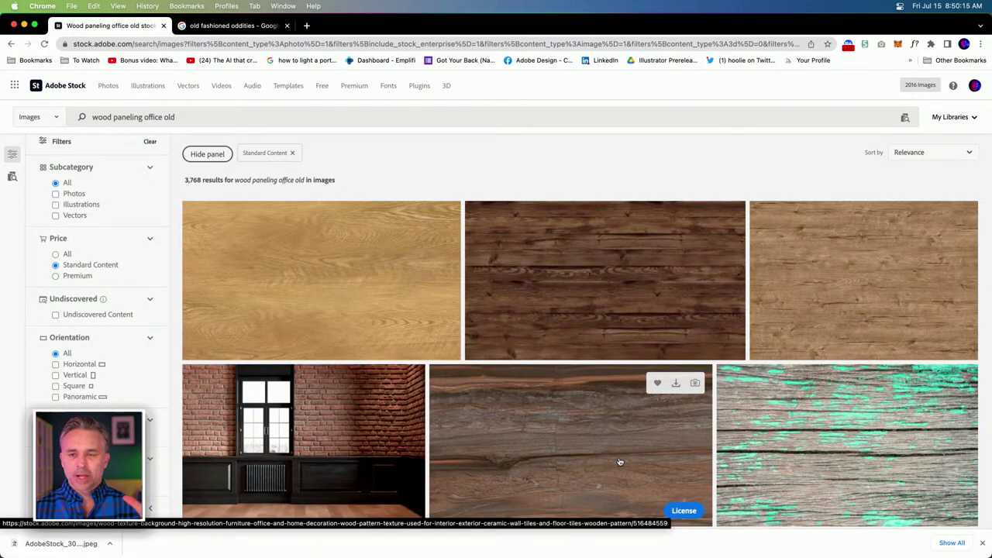
Step: License the weathered wood wall with pale plank tabletop under the Standard License
{"action": "scroll", "coordinate": [449, 345], "scroll_direction": "down", "scroll_amount": 5}
{"action": "scroll", "coordinate": [449, 345], "scroll_direction": "down", "scroll_amount": 3}
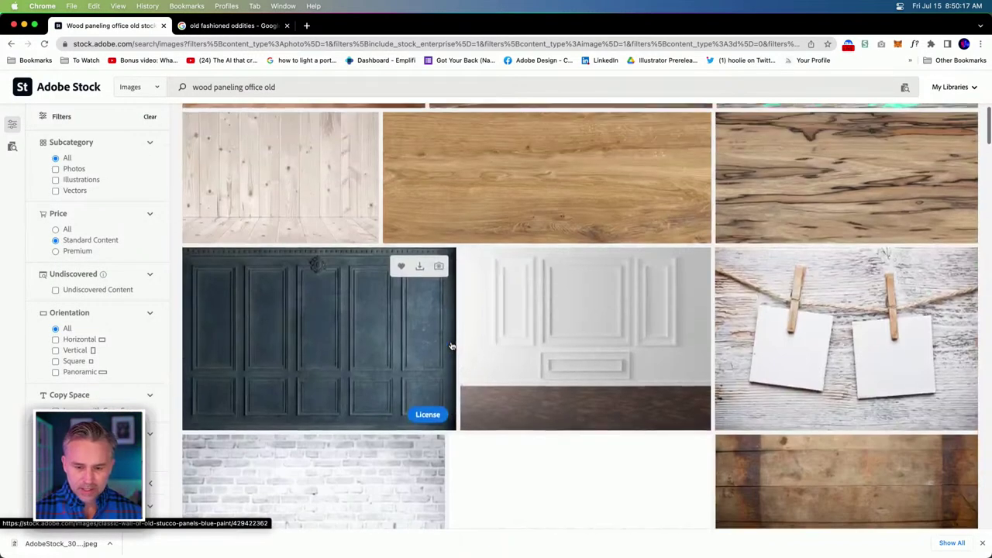
{"action": "scroll", "coordinate": [452, 346], "scroll_direction": "down", "scroll_amount": 3}
{"action": "scroll", "coordinate": [452, 347], "scroll_direction": "down", "scroll_amount": 1}
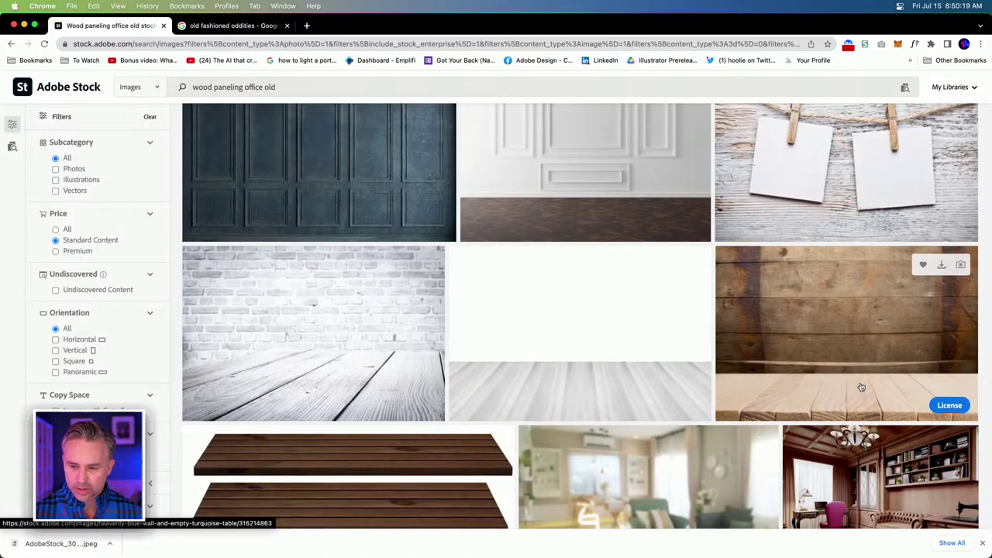
{"action": "scroll", "coordinate": [859, 381], "scroll_direction": "down", "scroll_amount": 5}
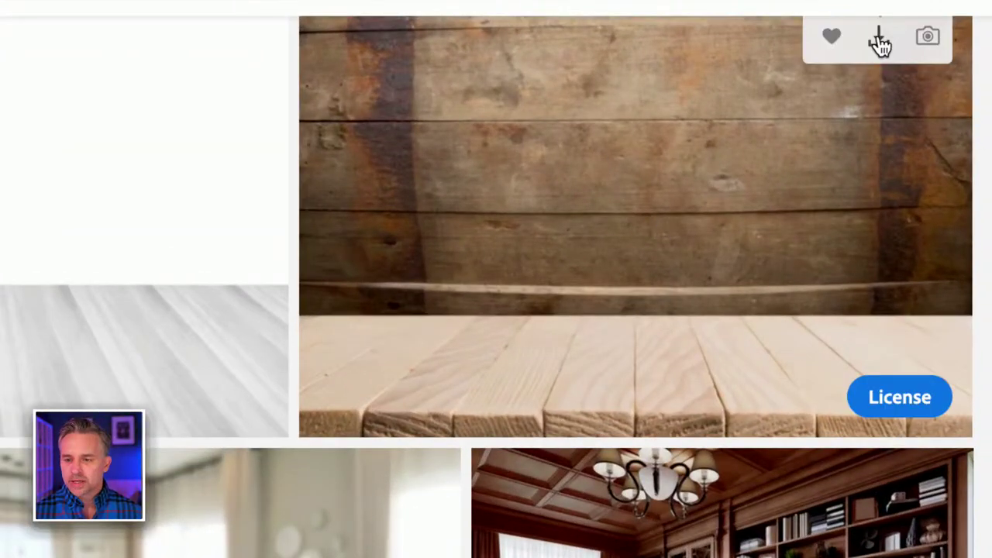
{"action": "left_click", "coordinate": [892, 405]}
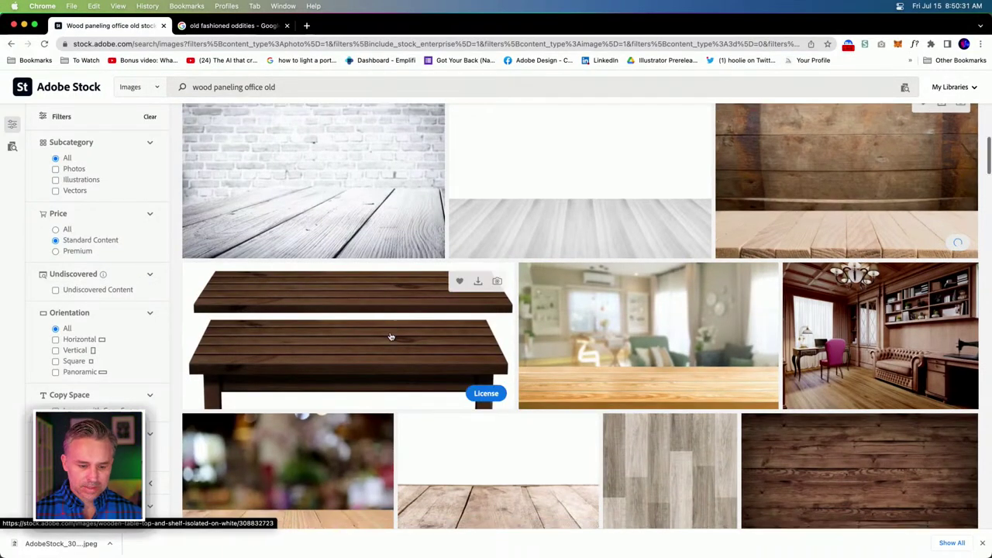
{"action": "scroll", "coordinate": [395, 337], "scroll_direction": "down", "scroll_amount": 5}
{"action": "left_click", "coordinate": [496, 384]}
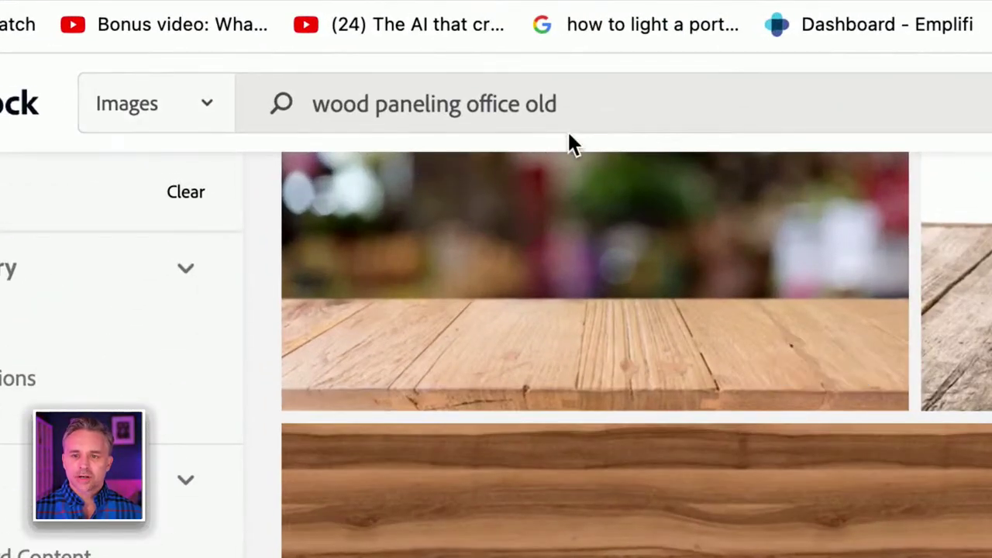
Step: Replace the wood paneling search with 'old museum wood' and run it
{"action": "left_click_drag", "start_coordinate": [558, 104], "coordinate": [244, 81]}
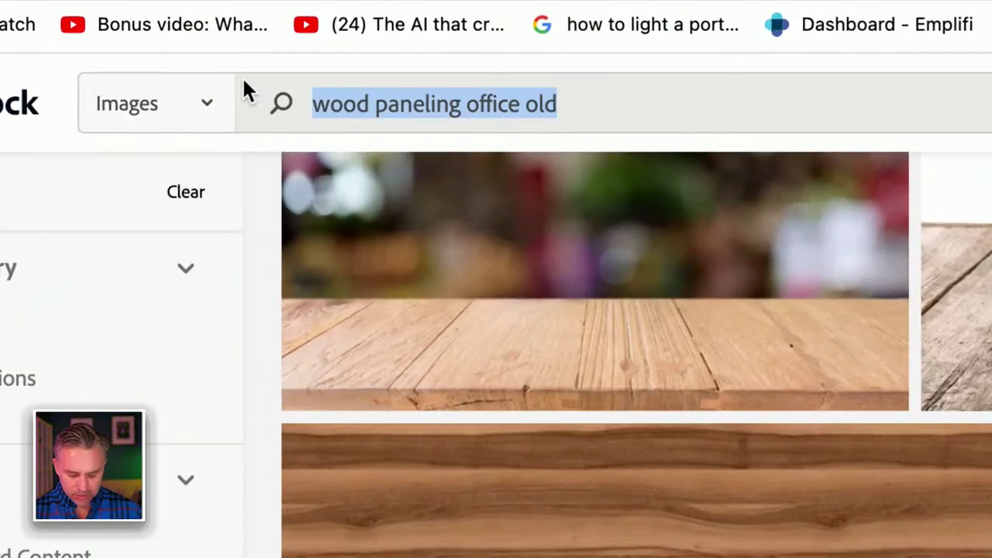
{"action": "type", "text": "m"}
{"action": "key", "text": "BackSpace"}
{"action": "type", "text": "old mu"}
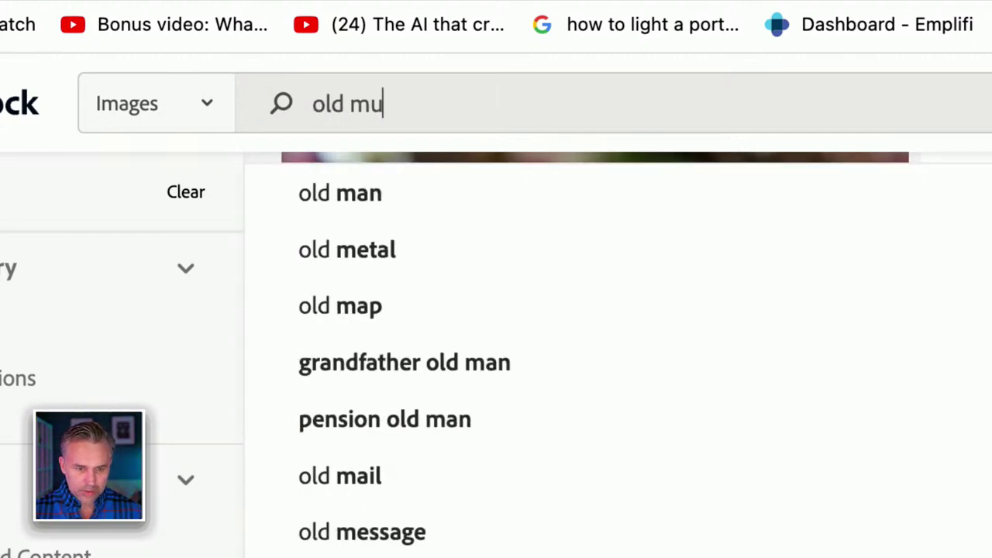
{"action": "type", "text": "seum "}
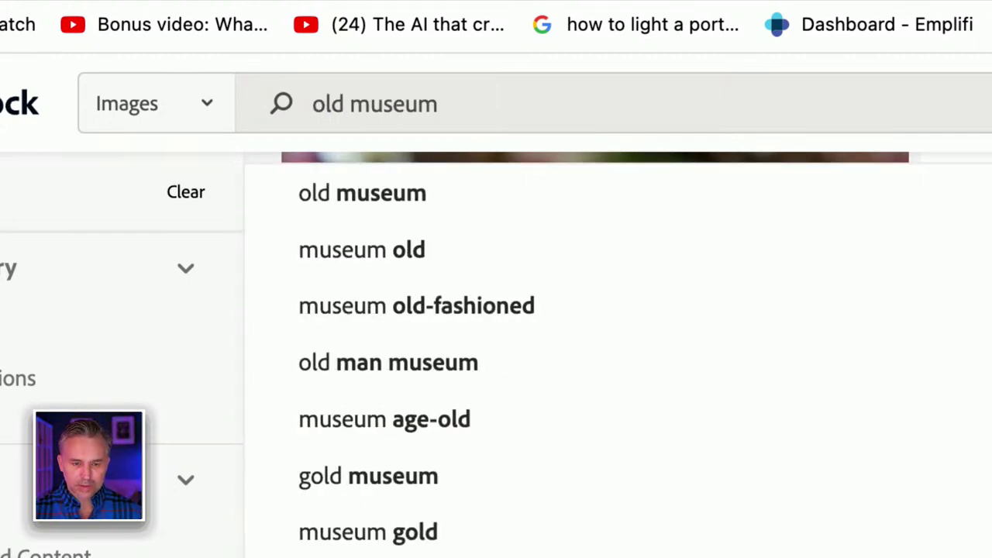
{"action": "type", "text": "wood"}
{"action": "key", "text": "Return"}
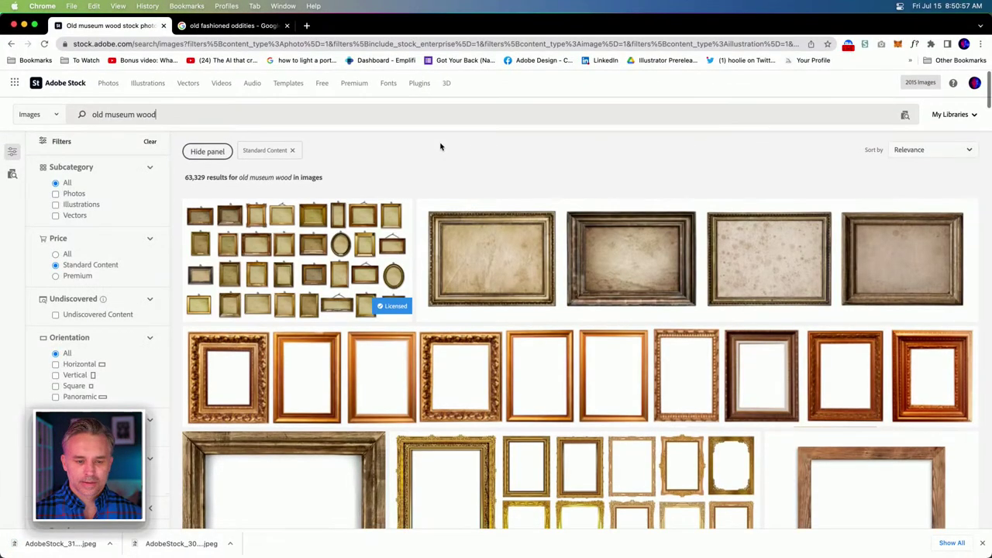
Step: Browse the old museum wood results and license the dark library photo with the leather armchair
{"action": "scroll", "coordinate": [440, 146], "scroll_direction": "down", "scroll_amount": 1}
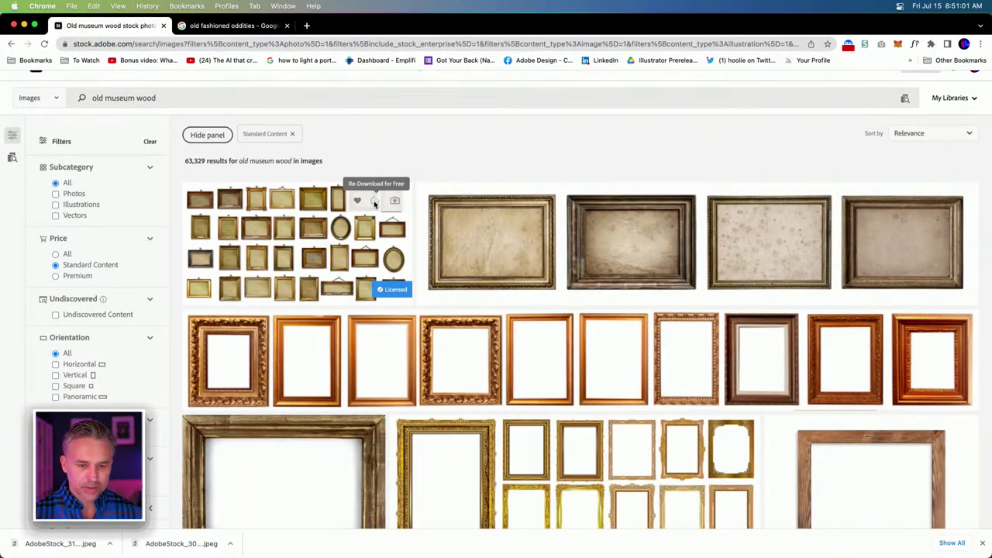
{"action": "scroll", "coordinate": [333, 263], "scroll_direction": "down", "scroll_amount": 5}
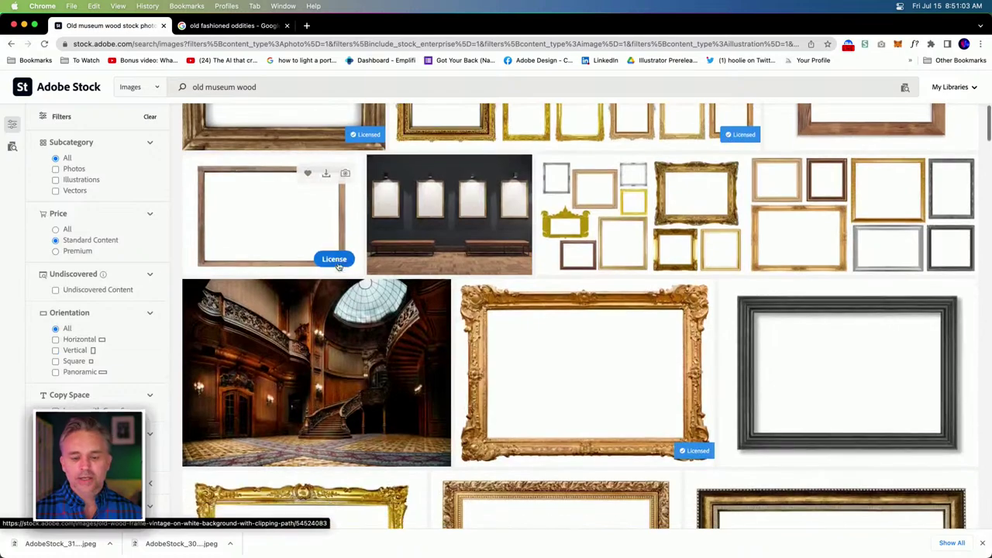
{"action": "scroll", "coordinate": [338, 266], "scroll_direction": "down", "scroll_amount": 1}
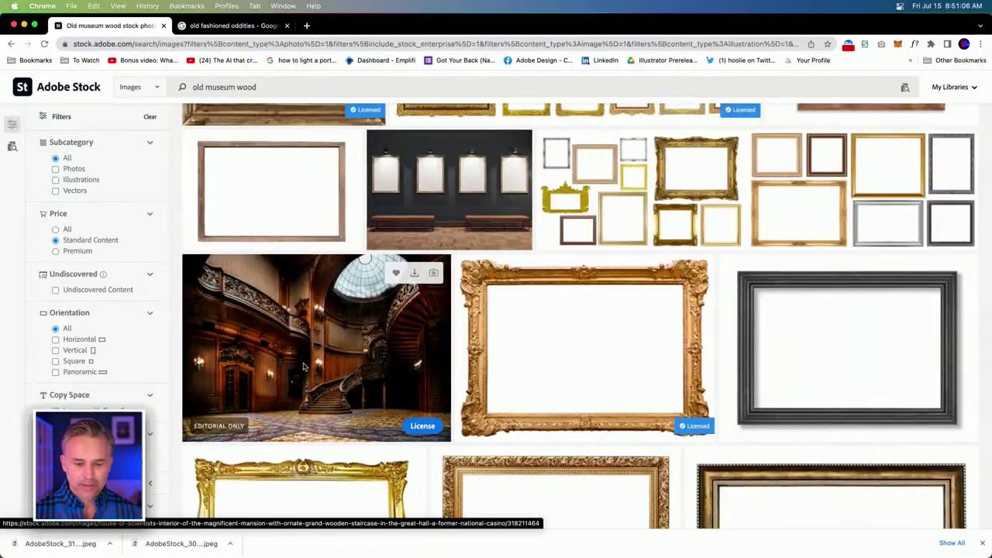
{"action": "scroll", "coordinate": [304, 365], "scroll_direction": "down", "scroll_amount": 1}
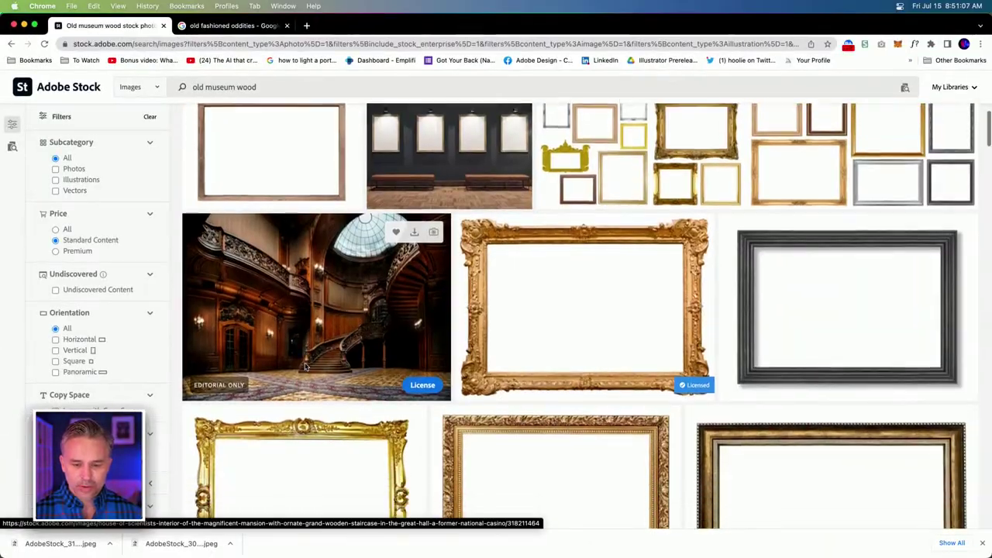
{"action": "scroll", "coordinate": [305, 367], "scroll_direction": "down", "scroll_amount": 5}
{"action": "scroll", "coordinate": [305, 367], "scroll_direction": "down", "scroll_amount": 2}
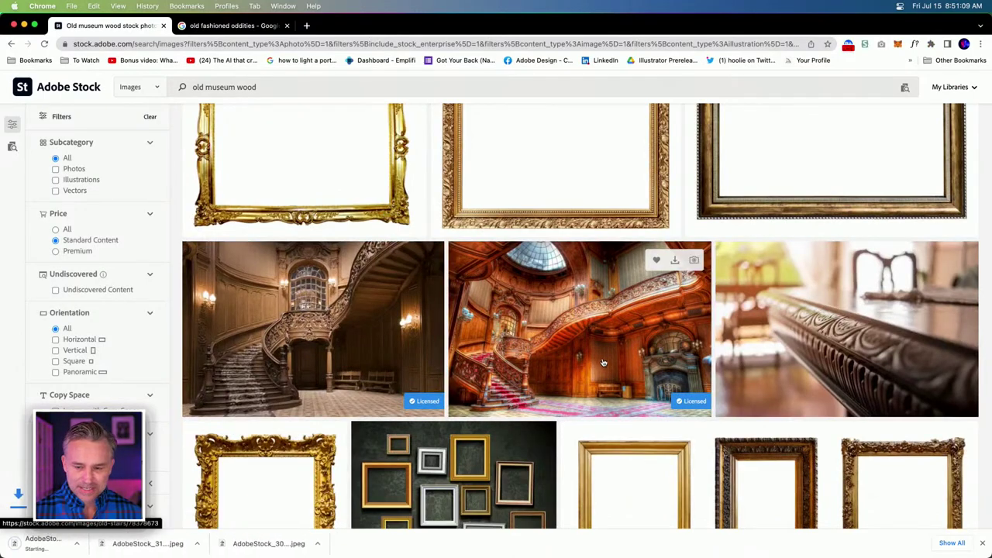
{"action": "scroll", "coordinate": [598, 361], "scroll_direction": "down", "scroll_amount": 3}
{"action": "scroll", "coordinate": [598, 361], "scroll_direction": "down", "scroll_amount": 5}
{"action": "scroll", "coordinate": [599, 361], "scroll_direction": "down", "scroll_amount": 1}
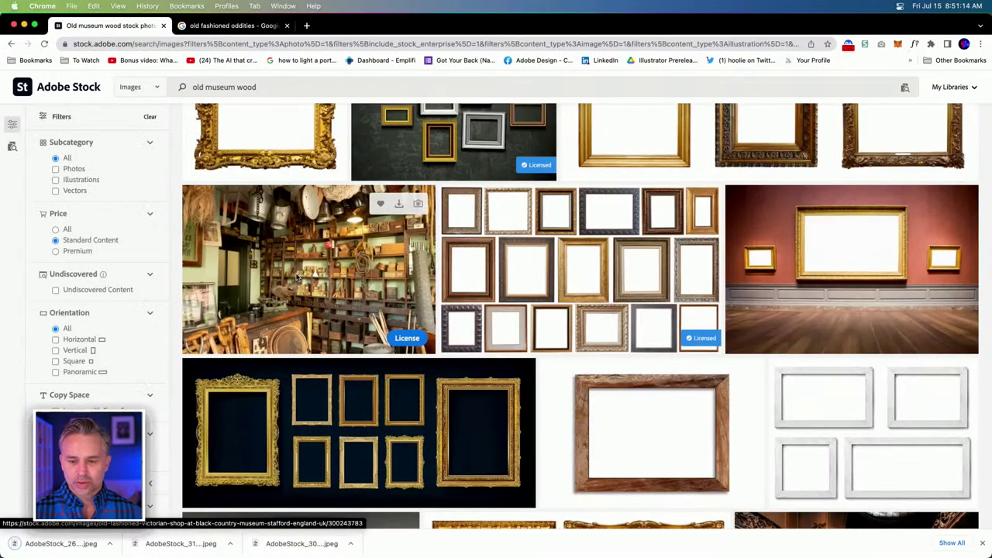
{"action": "scroll", "coordinate": [297, 279], "scroll_direction": "down", "scroll_amount": 1}
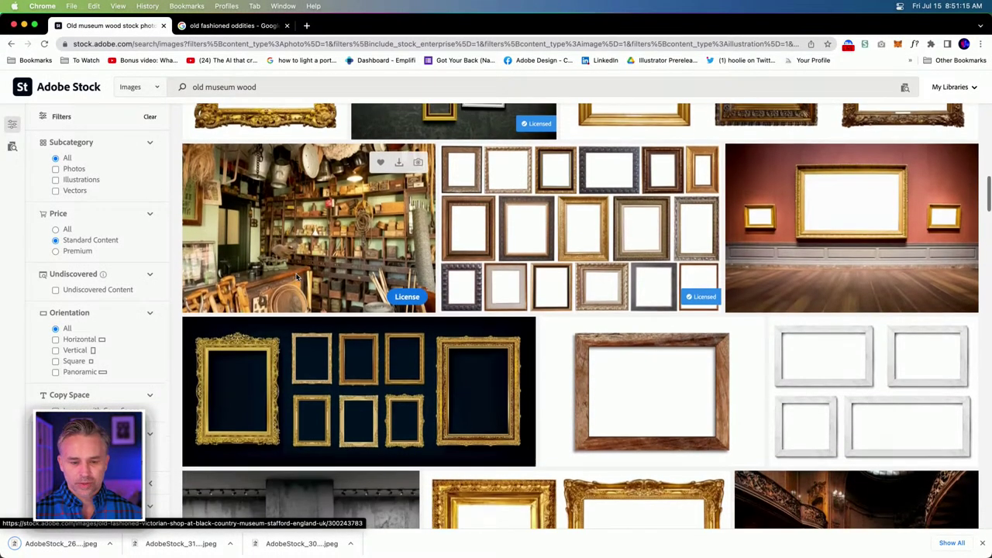
{"action": "scroll", "coordinate": [297, 278], "scroll_direction": "down", "scroll_amount": 3}
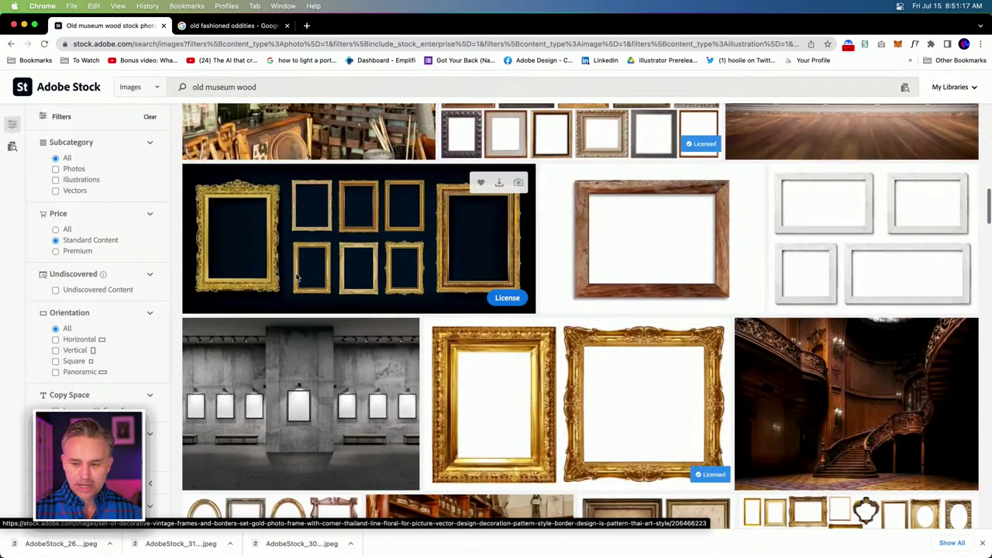
{"action": "scroll", "coordinate": [297, 277], "scroll_direction": "down", "scroll_amount": 5}
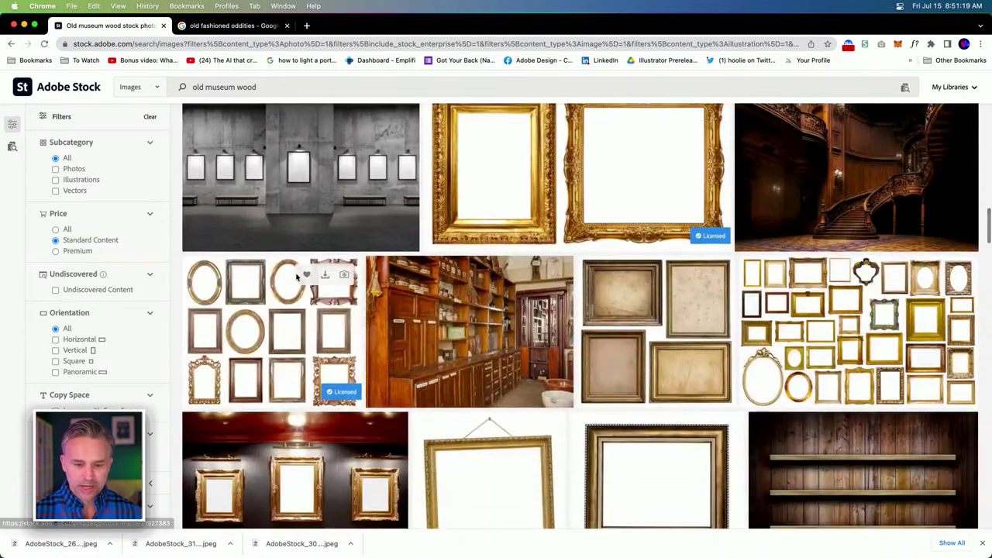
{"action": "scroll", "coordinate": [297, 277], "scroll_direction": "down", "scroll_amount": 1}
{"action": "scroll", "coordinate": [296, 277], "scroll_direction": "down", "scroll_amount": 2}
{"action": "scroll", "coordinate": [297, 277], "scroll_direction": "up", "scroll_amount": 2}
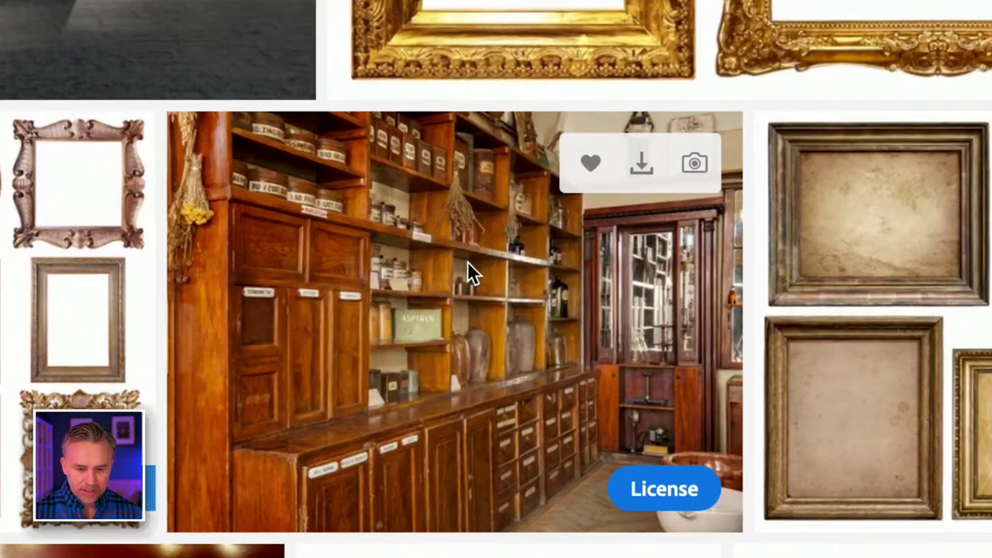
{"action": "scroll", "coordinate": [693, 403], "scroll_direction": "down", "scroll_amount": 2}
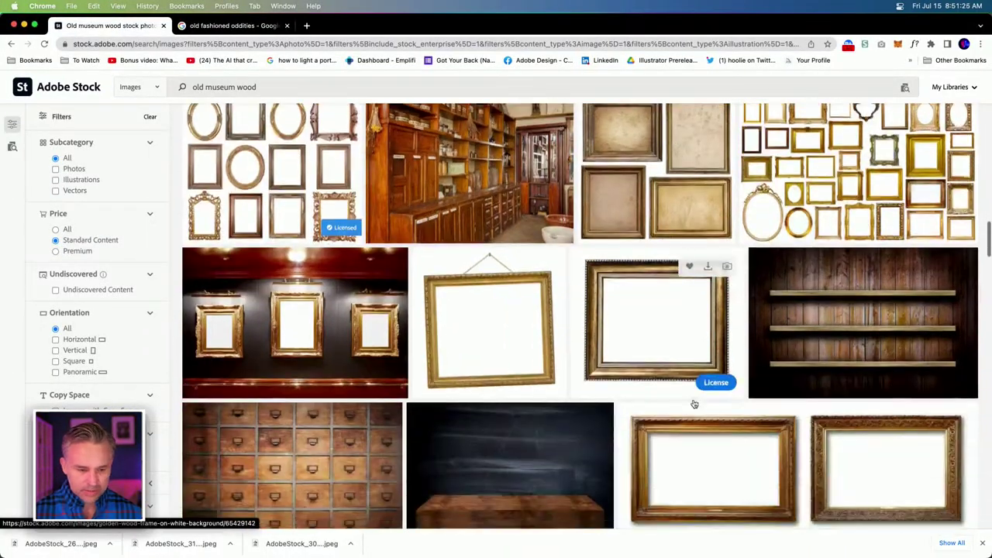
{"action": "scroll", "coordinate": [692, 403], "scroll_direction": "down", "scroll_amount": 2}
{"action": "scroll", "coordinate": [769, 290], "scroll_direction": "down", "scroll_amount": 2}
{"action": "scroll", "coordinate": [770, 290], "scroll_direction": "down", "scroll_amount": 5}
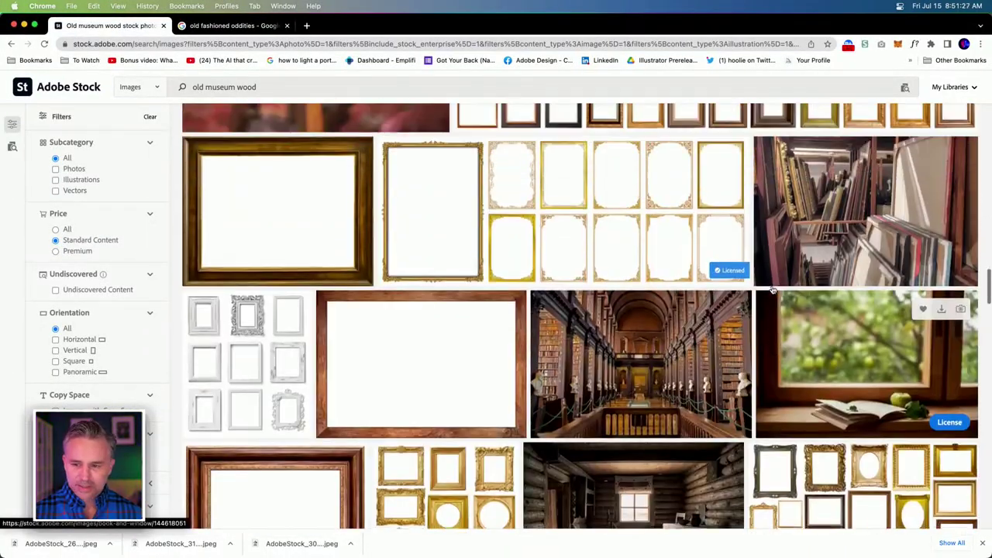
{"action": "scroll", "coordinate": [771, 289], "scroll_direction": "down", "scroll_amount": 2}
{"action": "scroll", "coordinate": [772, 290], "scroll_direction": "down", "scroll_amount": 2}
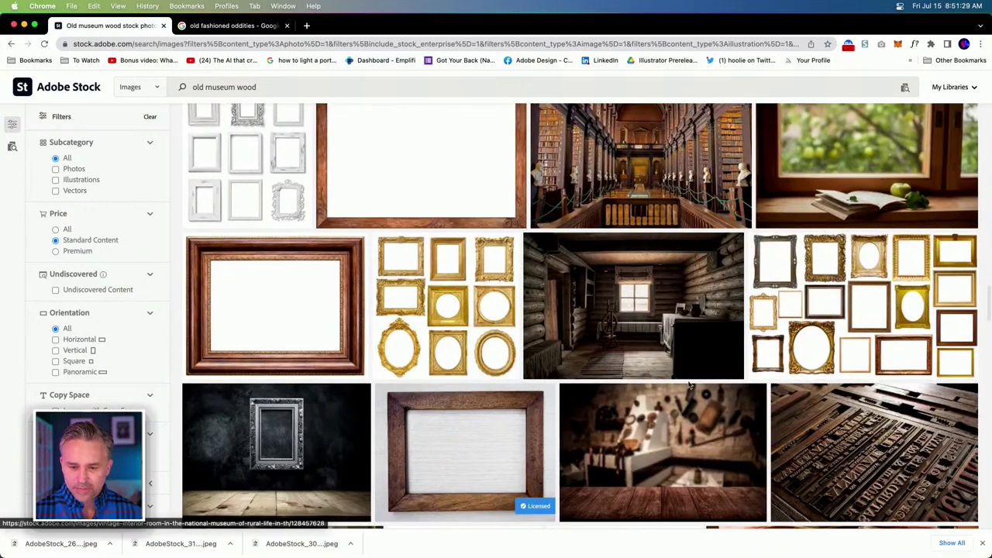
{"action": "scroll", "coordinate": [688, 383], "scroll_direction": "down", "scroll_amount": 2}
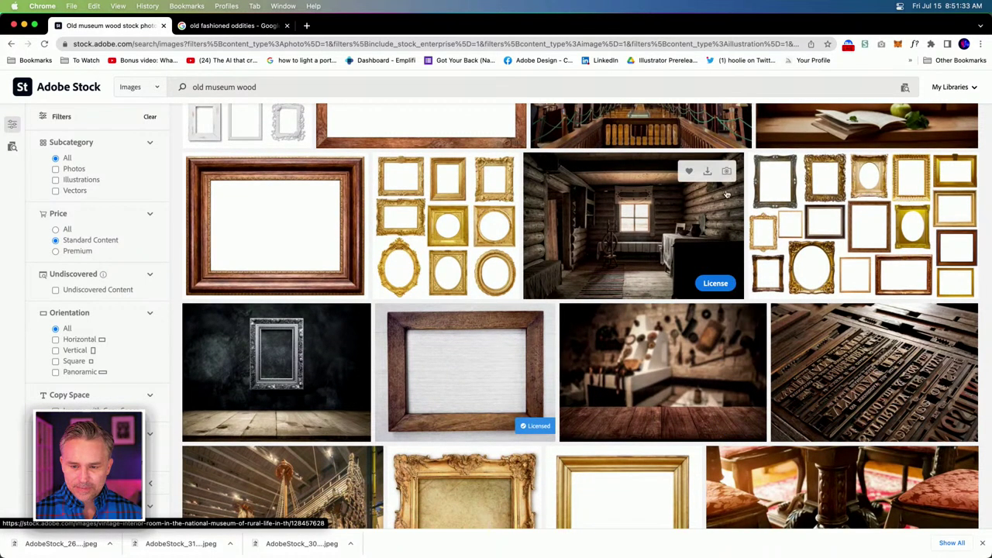
{"action": "mouse_move", "coordinate": [633, 306]}
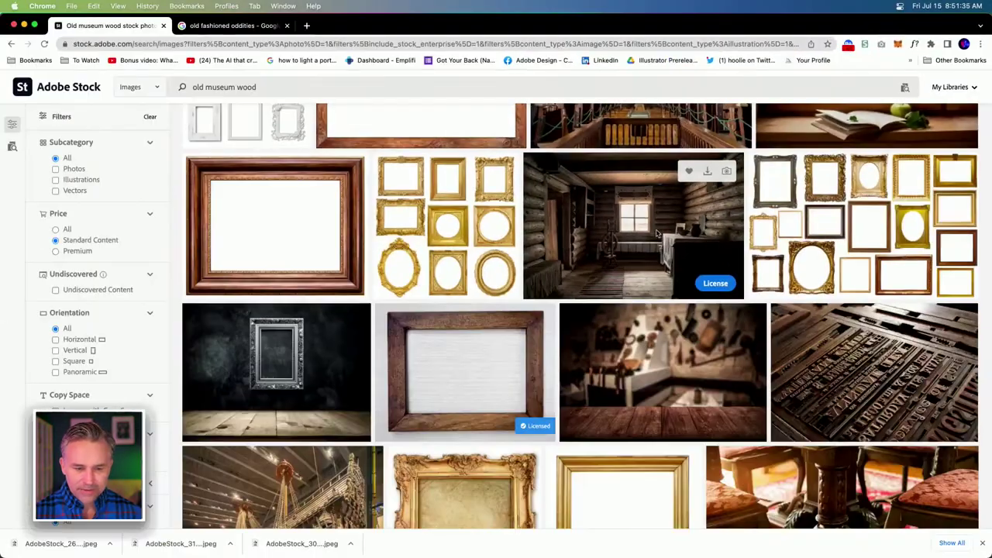
{"action": "scroll", "coordinate": [655, 231], "scroll_direction": "down", "scroll_amount": 2}
{"action": "scroll", "coordinate": [655, 231], "scroll_direction": "down", "scroll_amount": 1}
{"action": "scroll", "coordinate": [656, 231], "scroll_direction": "down", "scroll_amount": 2}
{"action": "scroll", "coordinate": [655, 231], "scroll_direction": "down", "scroll_amount": 2}
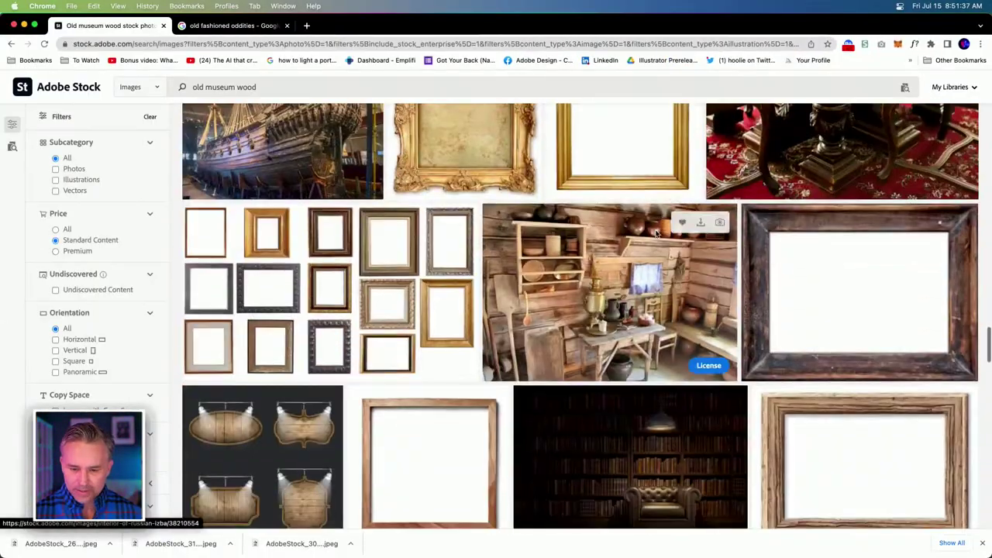
{"action": "scroll", "coordinate": [656, 231], "scroll_direction": "down", "scroll_amount": 2}
{"action": "scroll", "coordinate": [656, 231], "scroll_direction": "down", "scroll_amount": 2}
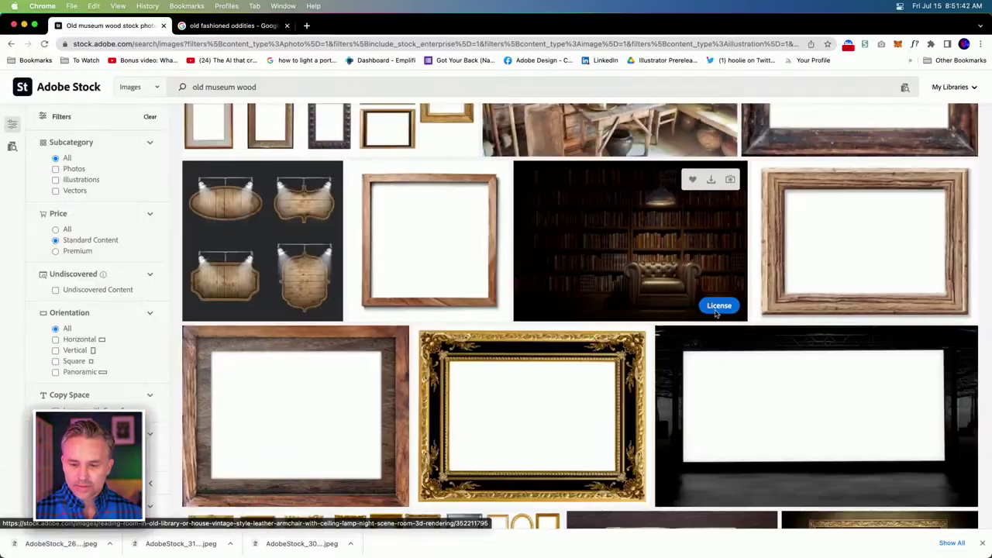
{"action": "left_click", "coordinate": [717, 310]}
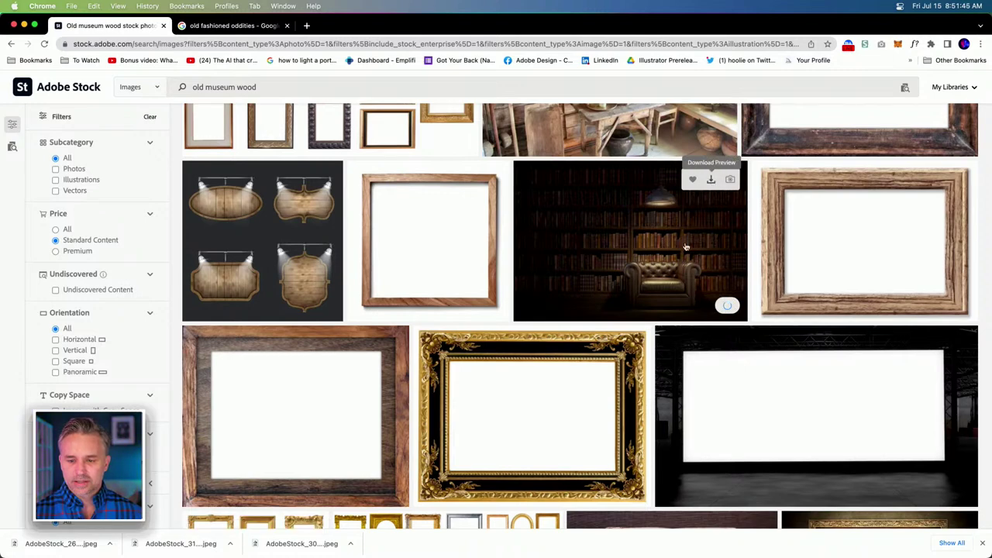
Step: Standard-license the library photo and browse the licensed 'old museum wood' results
{"action": "scroll", "coordinate": [701, 310], "scroll_direction": "down", "scroll_amount": 5}
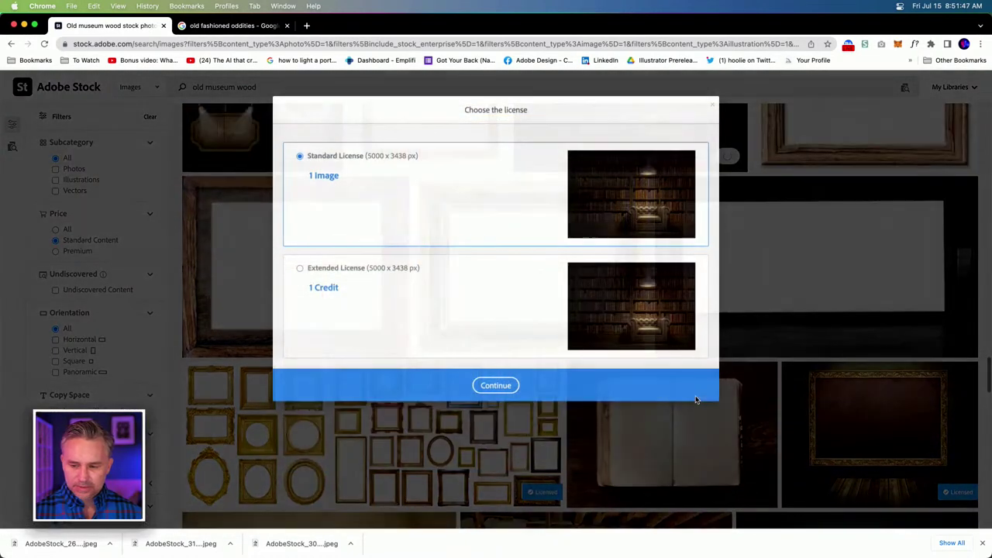
{"action": "left_click", "coordinate": [492, 387]}
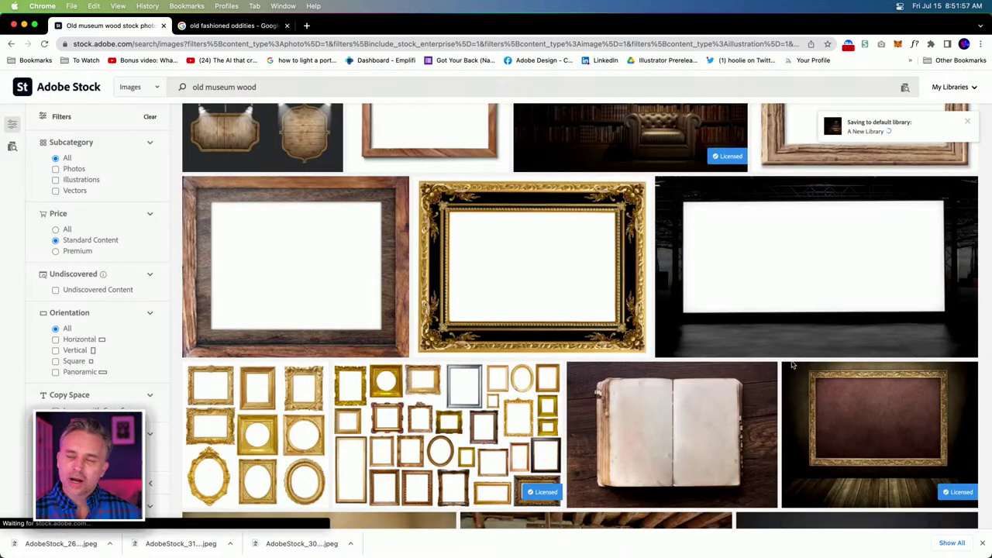
{"action": "mouse_move", "coordinate": [816, 266]}
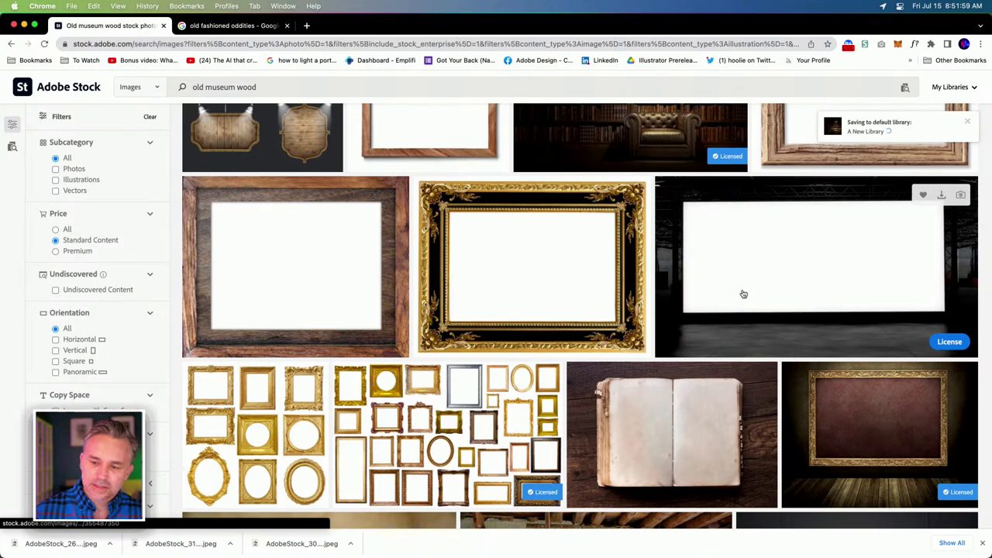
{"action": "scroll", "coordinate": [743, 294], "scroll_direction": "down", "scroll_amount": 5}
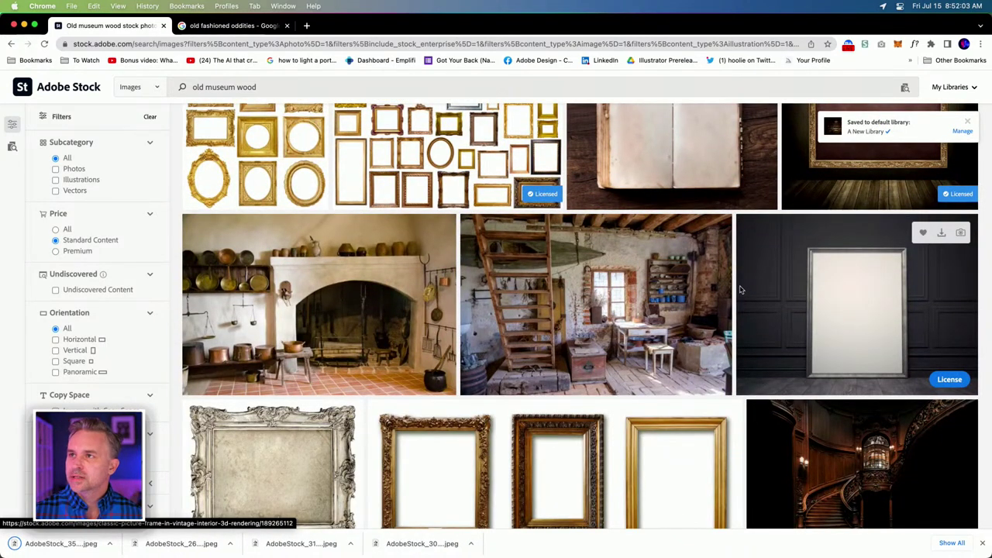
{"action": "scroll", "coordinate": [740, 289], "scroll_direction": "down", "scroll_amount": 4}
{"action": "scroll", "coordinate": [740, 290], "scroll_direction": "down", "scroll_amount": 1}
{"action": "scroll", "coordinate": [740, 290], "scroll_direction": "down", "scroll_amount": 2}
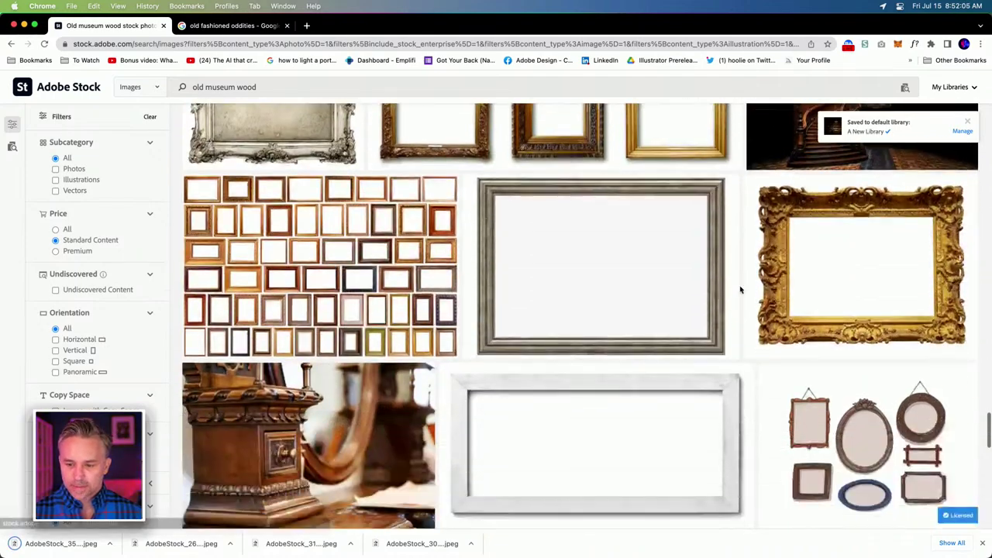
{"action": "scroll", "coordinate": [740, 290], "scroll_direction": "down", "scroll_amount": 3}
{"action": "scroll", "coordinate": [740, 290], "scroll_direction": "down", "scroll_amount": 5}
{"action": "scroll", "coordinate": [740, 290], "scroll_direction": "up", "scroll_amount": 1}
{"action": "scroll", "coordinate": [740, 290], "scroll_direction": "up", "scroll_amount": 2}
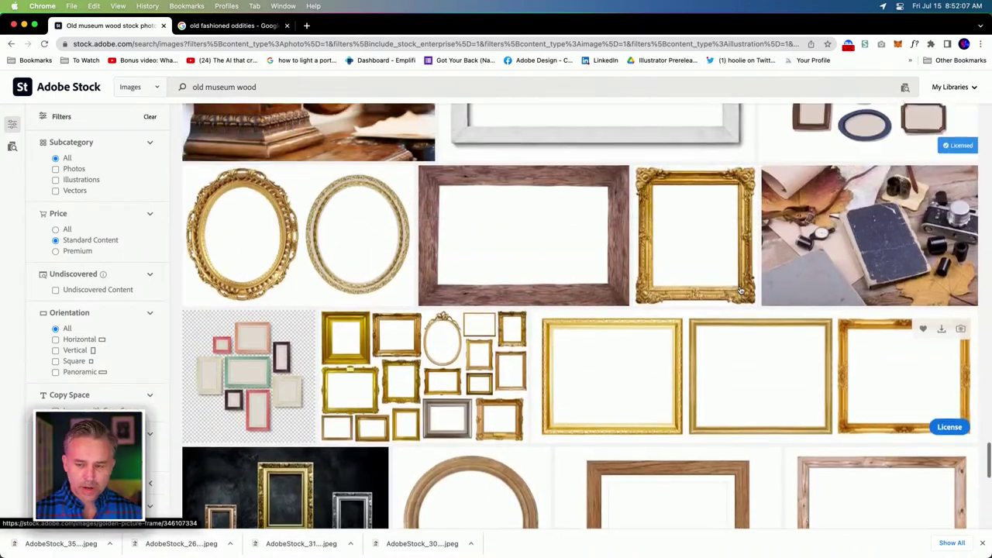
{"action": "scroll", "coordinate": [740, 290], "scroll_direction": "down", "scroll_amount": 3}
{"action": "scroll", "coordinate": [740, 290], "scroll_direction": "down", "scroll_amount": 5}
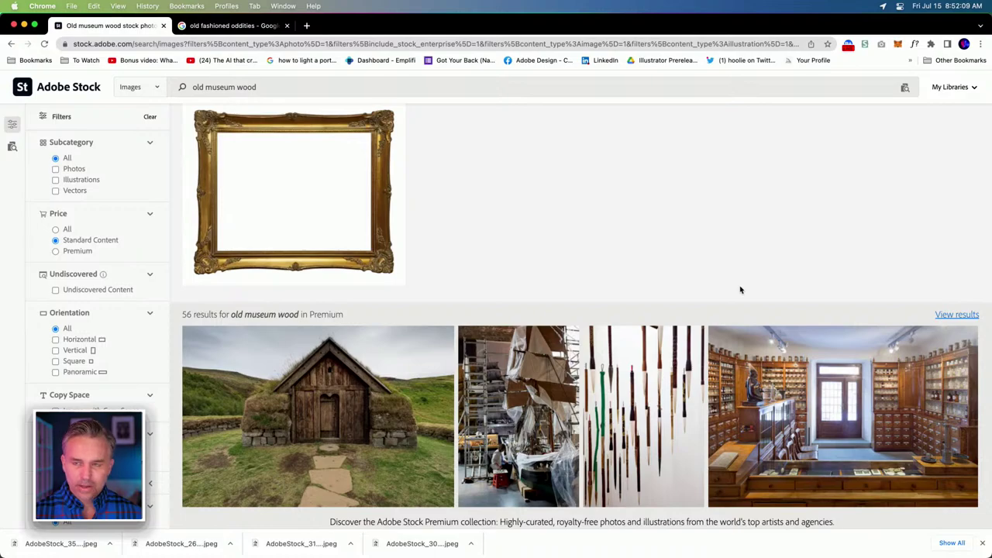
{"action": "scroll", "coordinate": [740, 290], "scroll_direction": "down", "scroll_amount": 5}
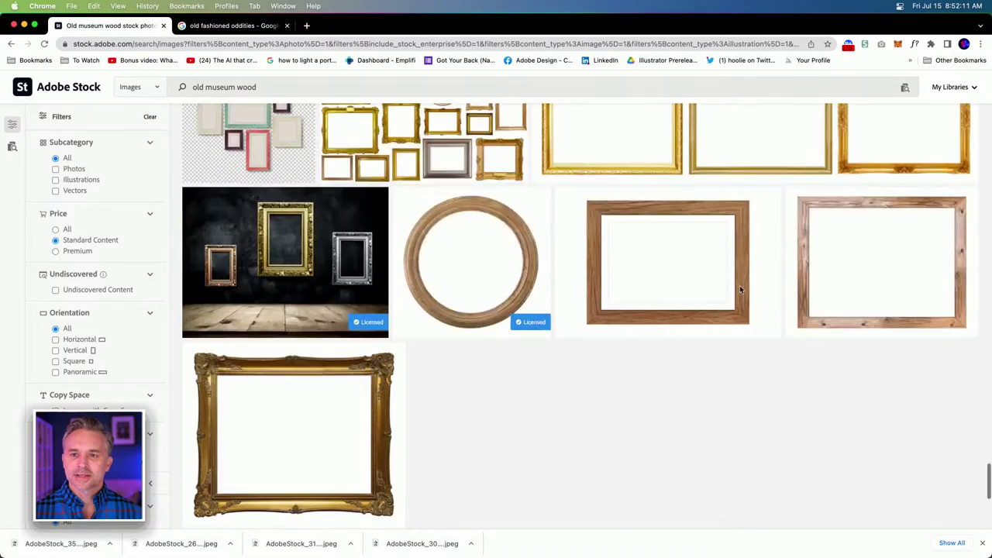
{"action": "scroll", "coordinate": [740, 290], "scroll_direction": "down", "scroll_amount": 5}
{"action": "scroll", "coordinate": [741, 290], "scroll_direction": "down", "scroll_amount": 5}
{"action": "scroll", "coordinate": [740, 290], "scroll_direction": "down", "scroll_amount": 5}
{"action": "scroll", "coordinate": [740, 288], "scroll_direction": "down", "scroll_amount": 1}
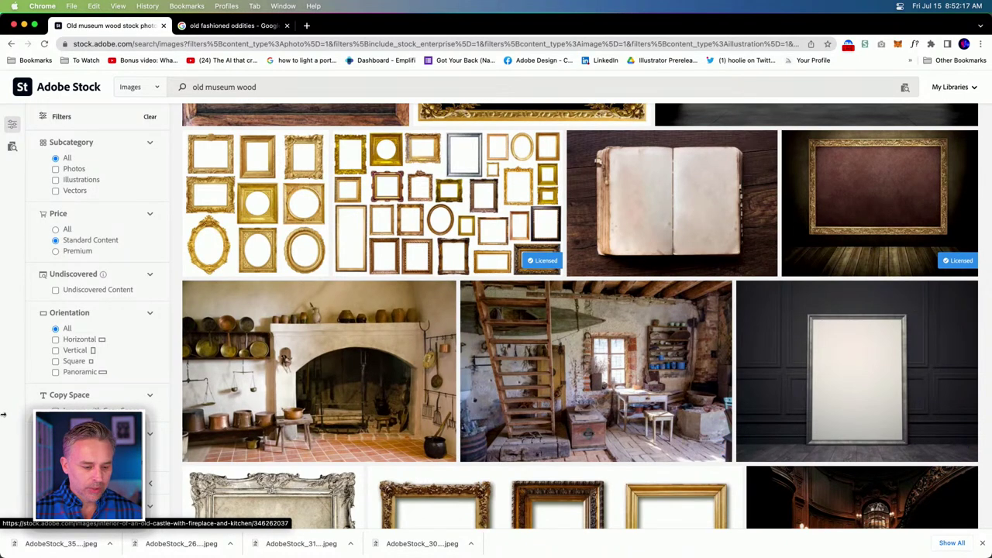
Step: Open the wood-panel, dark-room and stone-slab AdobeStock JPEGs from Downloads in Photoshop
{"action": "left_click", "coordinate": [121, 546]}
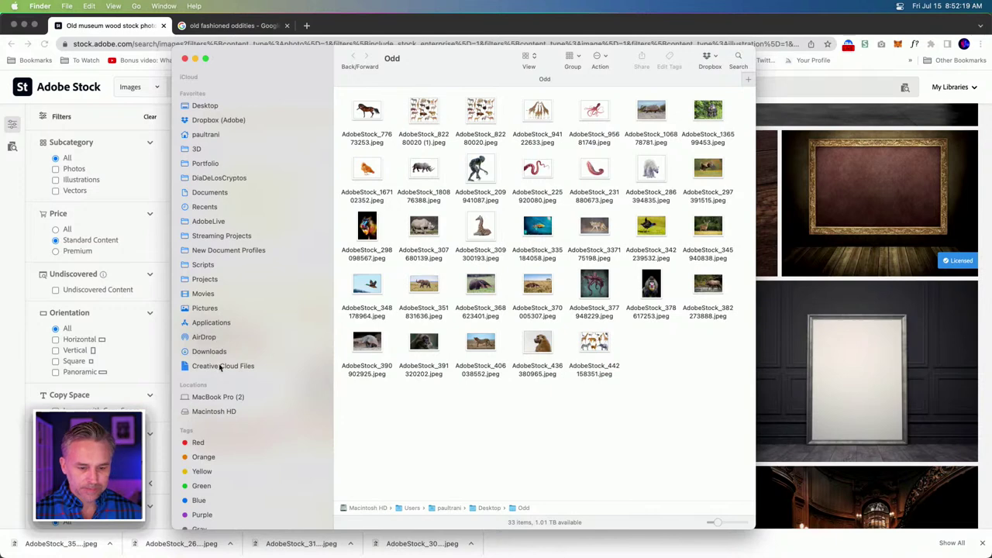
{"action": "left_click", "coordinate": [208, 351]}
{"action": "scroll", "coordinate": [565, 431], "scroll_direction": "down", "scroll_amount": 5}
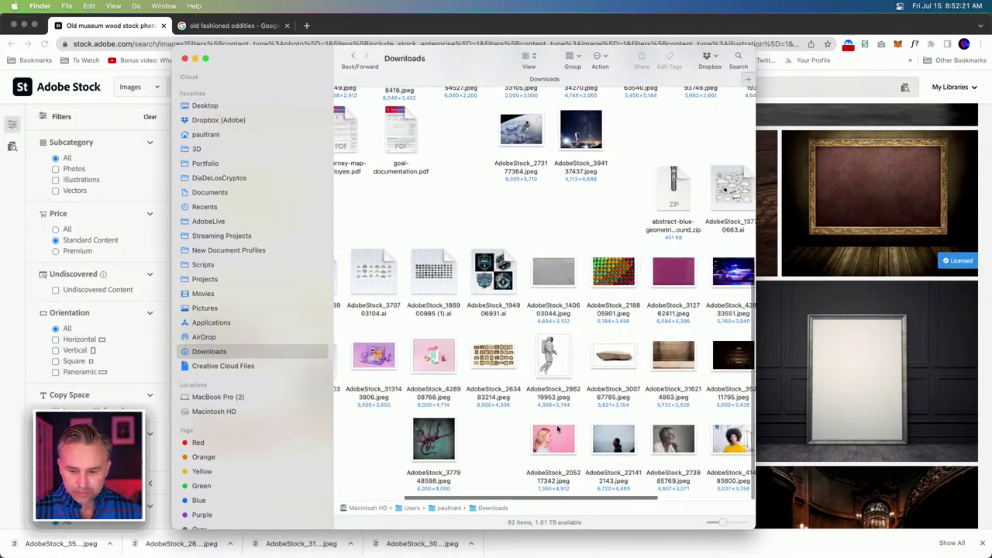
{"action": "left_click", "coordinate": [510, 350]}
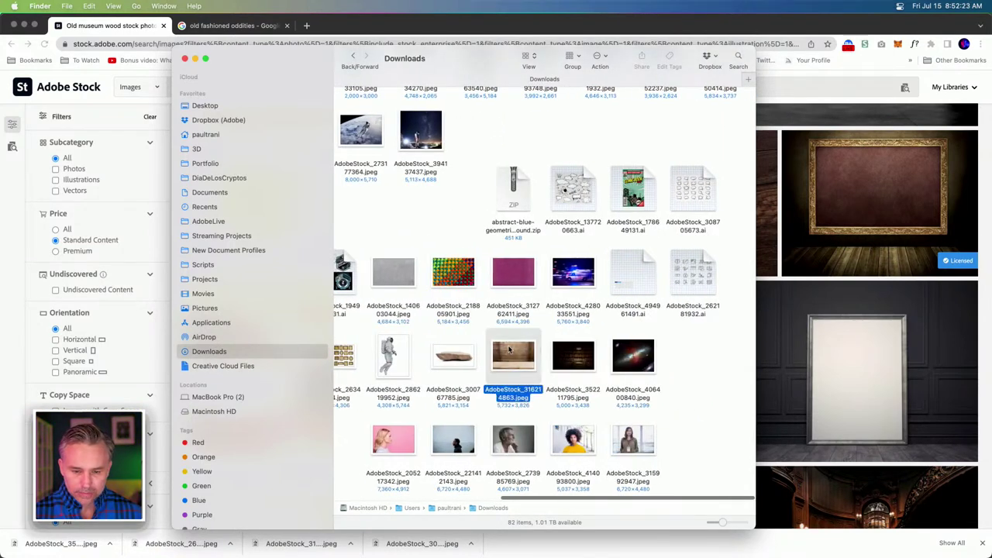
{"action": "left_click", "coordinate": [566, 361], "text": "super"}
{"action": "left_click", "coordinate": [470, 361], "text": "super"}
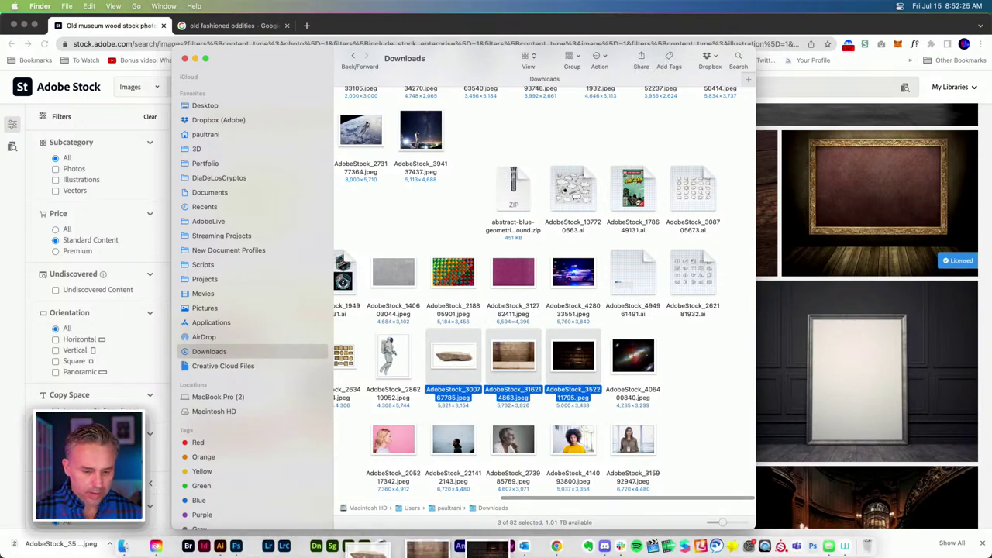
{"action": "left_click_drag", "start_coordinate": [451, 361], "coordinate": [237, 548]}
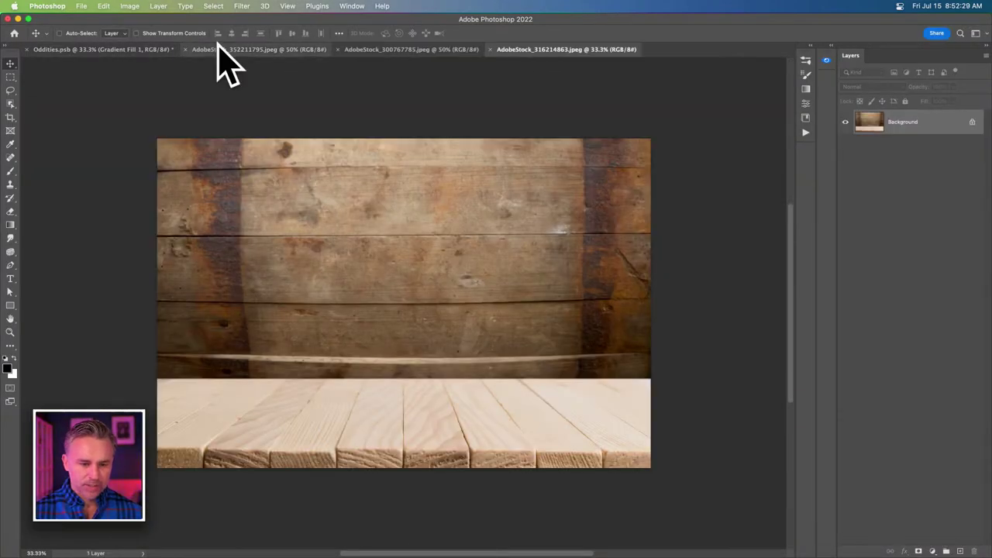
Step: Paste the library-with-armchair image into the Oddities composite as a new layer
{"action": "left_click", "coordinate": [405, 49]}
{"action": "left_click", "coordinate": [292, 51]}
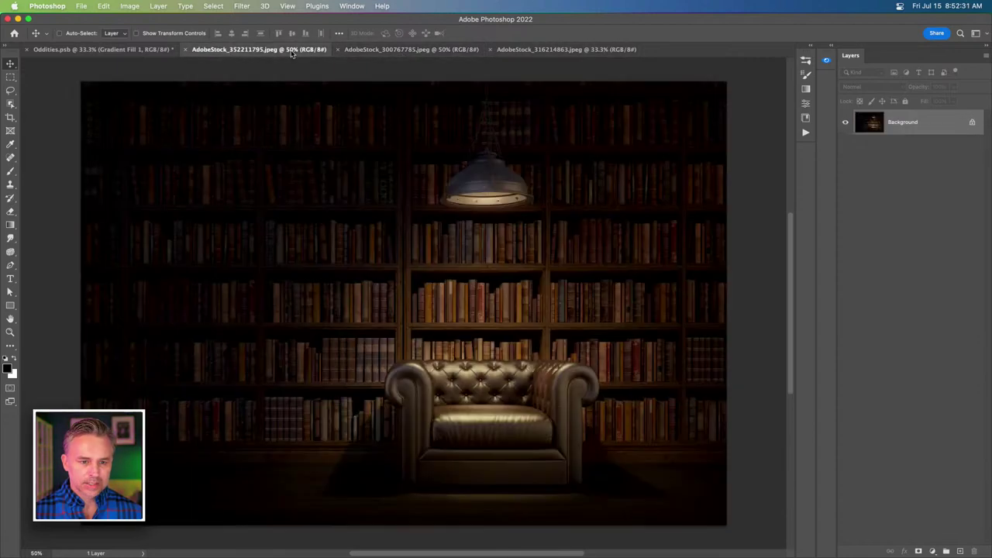
{"action": "left_click", "coordinate": [97, 50]}
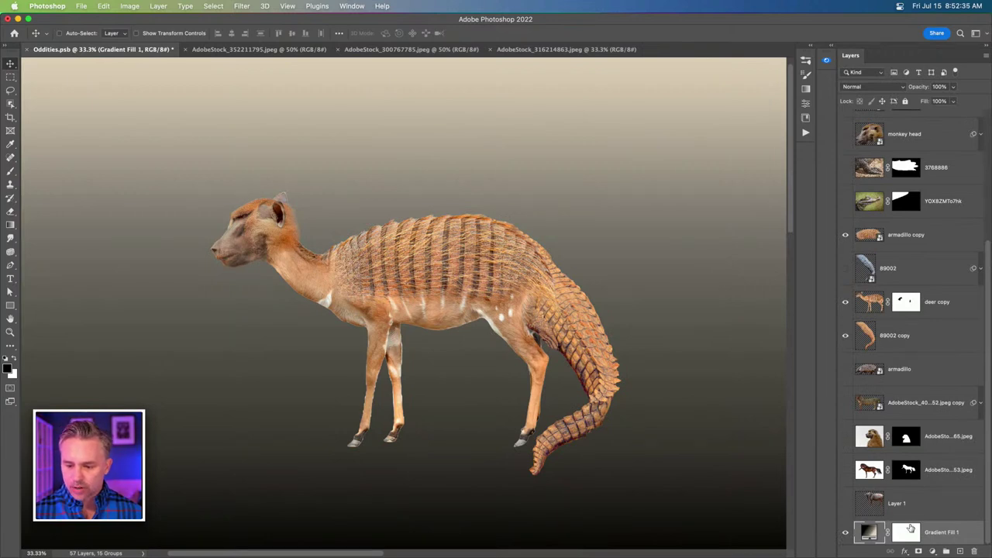
{"action": "key", "text": "super+v"}
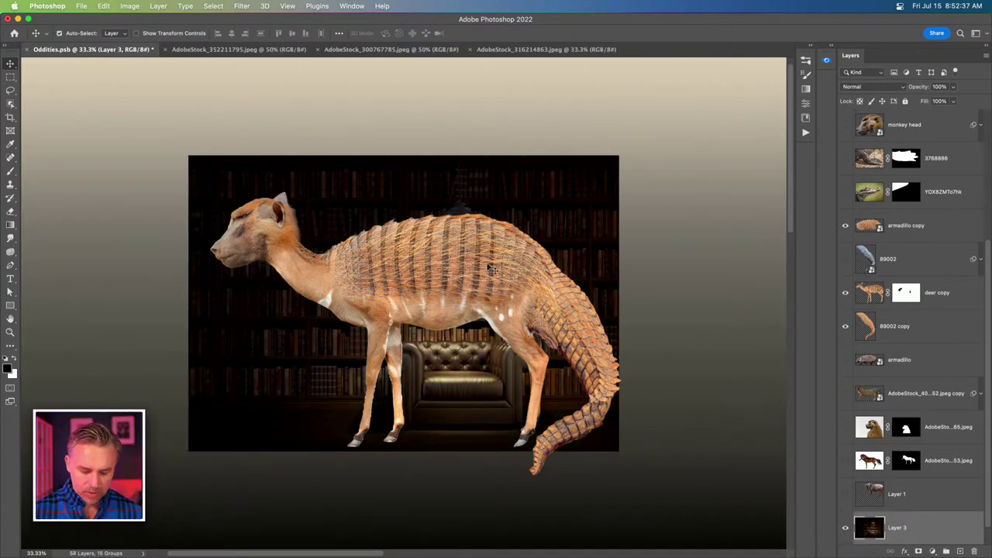
Step: Scale the pasted library layer to 250% and commit the transform
{"action": "key", "text": "super+t"}
{"action": "left_click", "coordinate": [244, 34]}
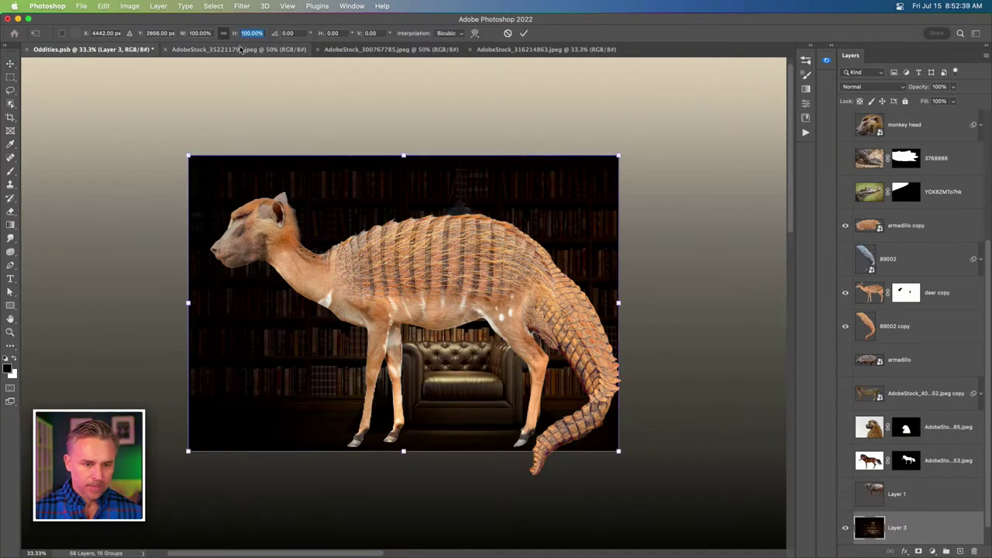
{"action": "type", "text": "50"}
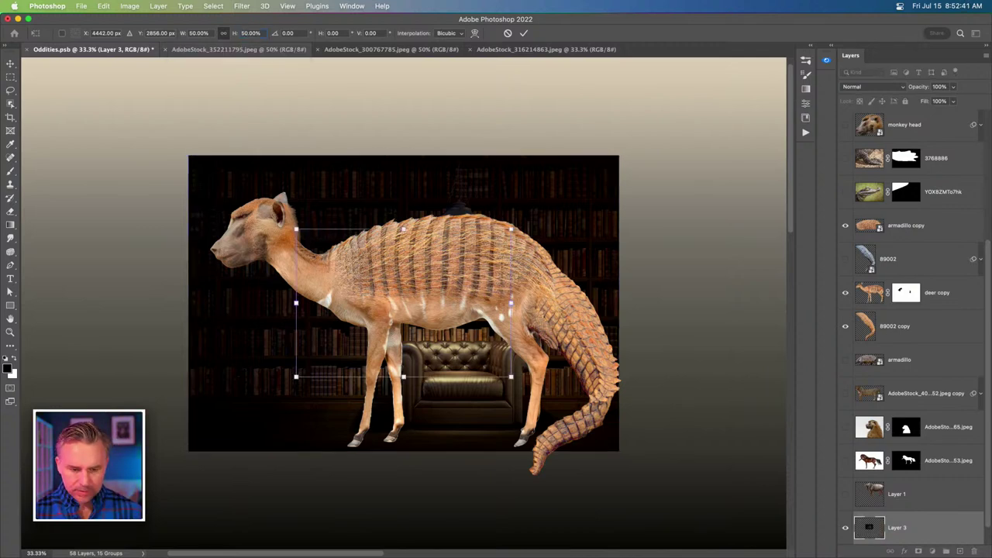
{"action": "key", "text": "Return"}
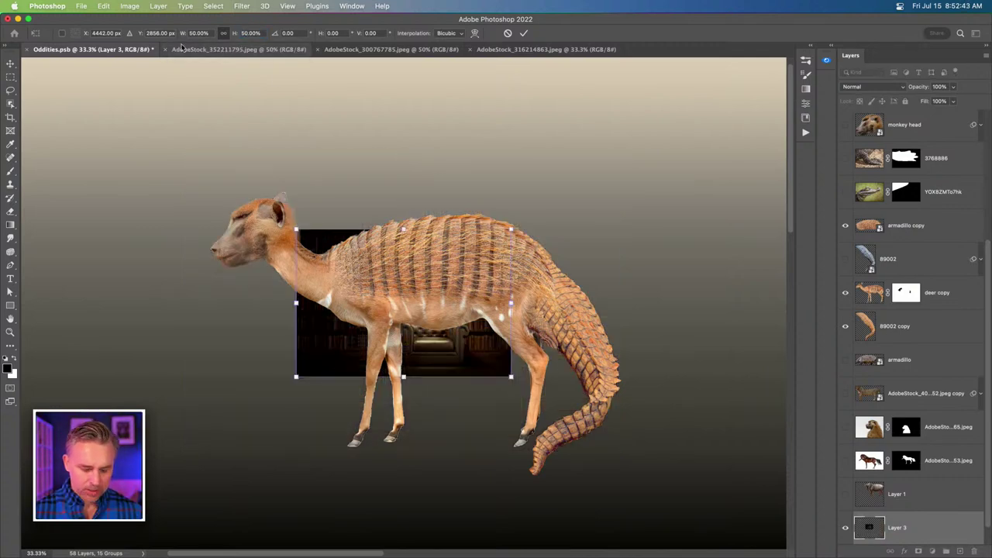
{"action": "key", "text": "ctrl+z"}
{"action": "type", "text": "5"}
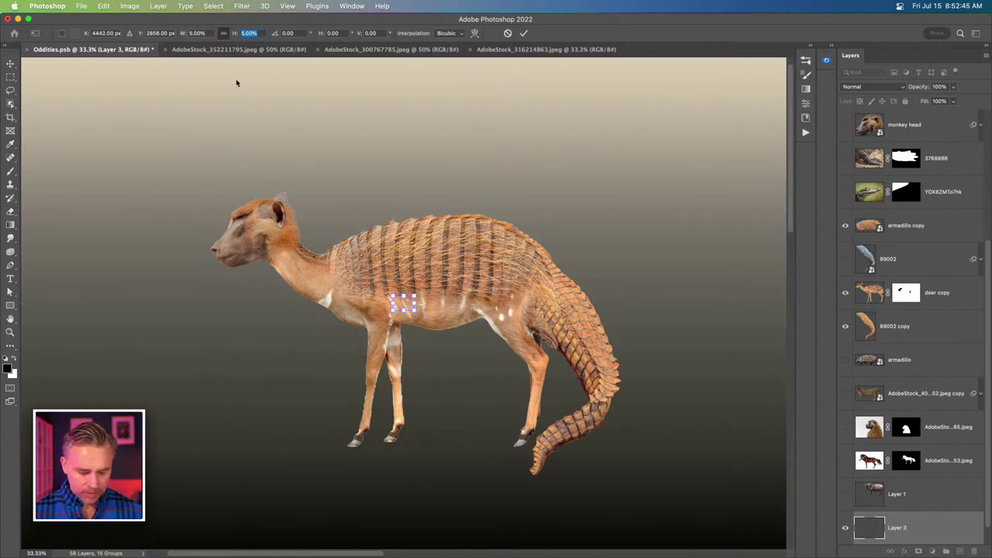
{"action": "type", "text": "25"}
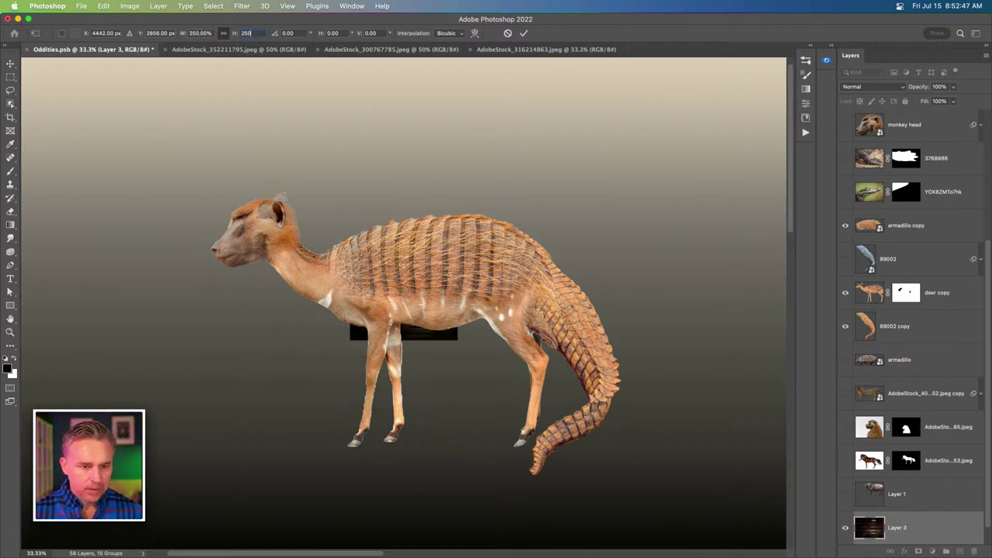
{"action": "type", "text": "00"}
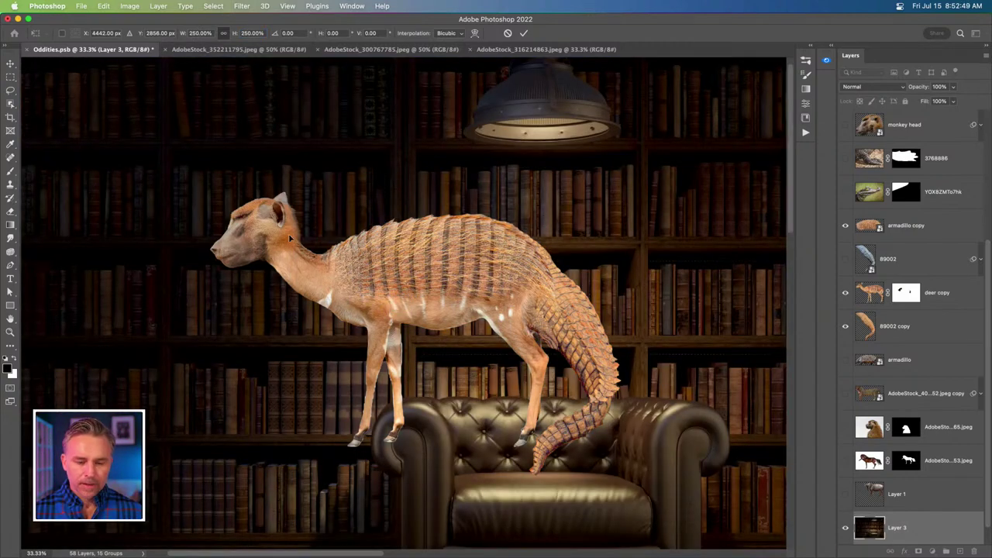
{"action": "mouse_move", "coordinate": [288, 349]}
{"action": "left_mouse_down"}
{"action": "mouse_move", "coordinate": [513, 245]}
{"action": "mouse_move", "coordinate": [546, 213]}
{"action": "left_mouse_up"}
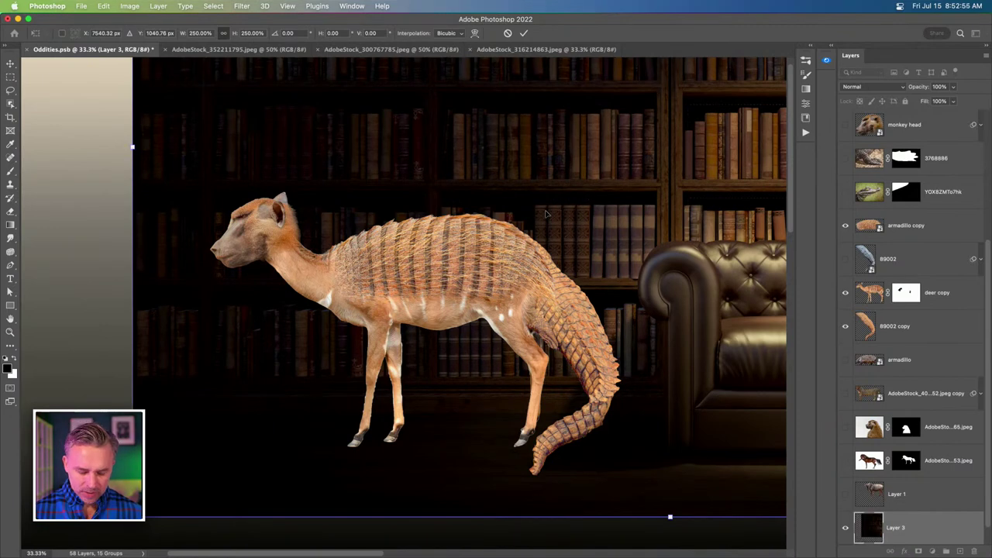
{"action": "key", "text": "ctrl+z"}
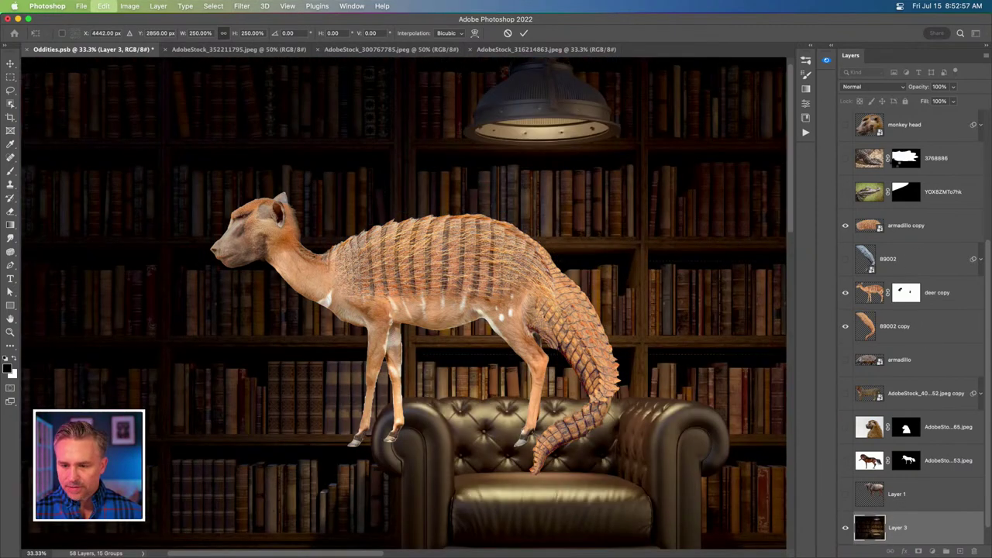
{"action": "key", "text": "Return"}
{"action": "left_click", "coordinate": [895, 325]}
{"action": "scroll", "coordinate": [906, 363], "scroll_direction": "up", "scroll_amount": 2}
Step: Zoom out and shift the library background layer slightly right and up
{"action": "scroll", "coordinate": [911, 168], "scroll_direction": "up", "scroll_amount": 4}
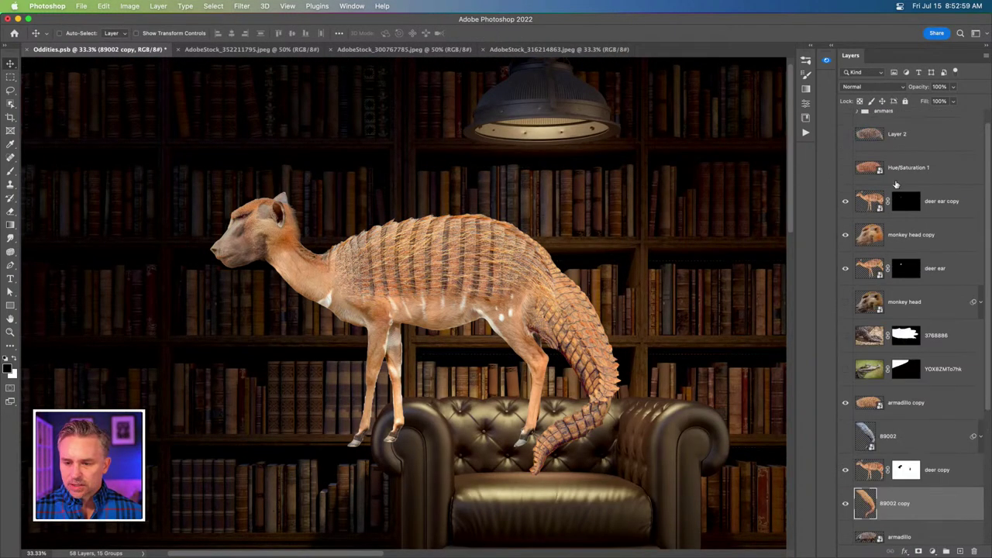
{"action": "left_click", "coordinate": [950, 203], "text": "shift"}
{"action": "key", "text": "ctrl+minus"}
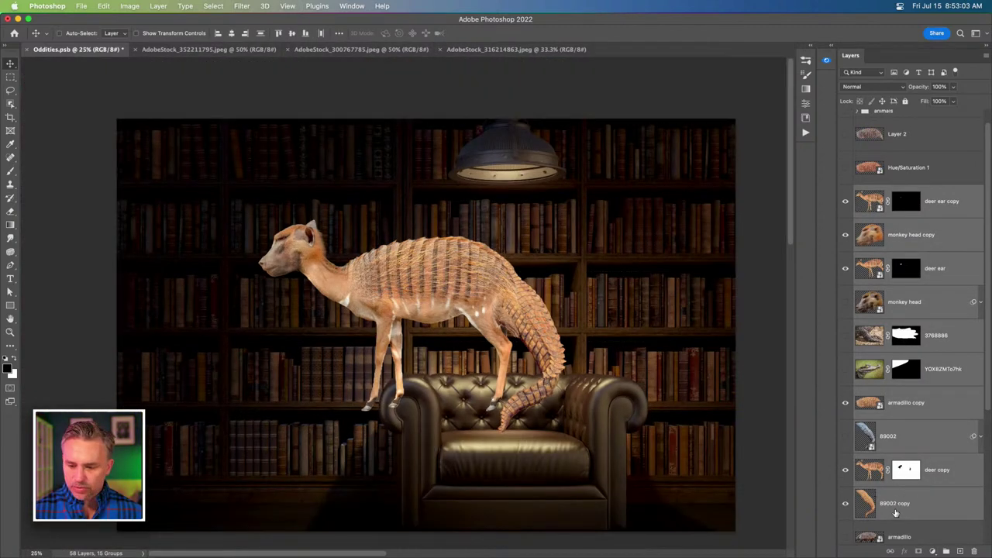
{"action": "scroll", "coordinate": [895, 513], "scroll_direction": "down", "scroll_amount": 5}
{"action": "left_click", "coordinate": [899, 535]}
{"action": "left_click_drag", "start_coordinate": [277, 426], "coordinate": [326, 380]}
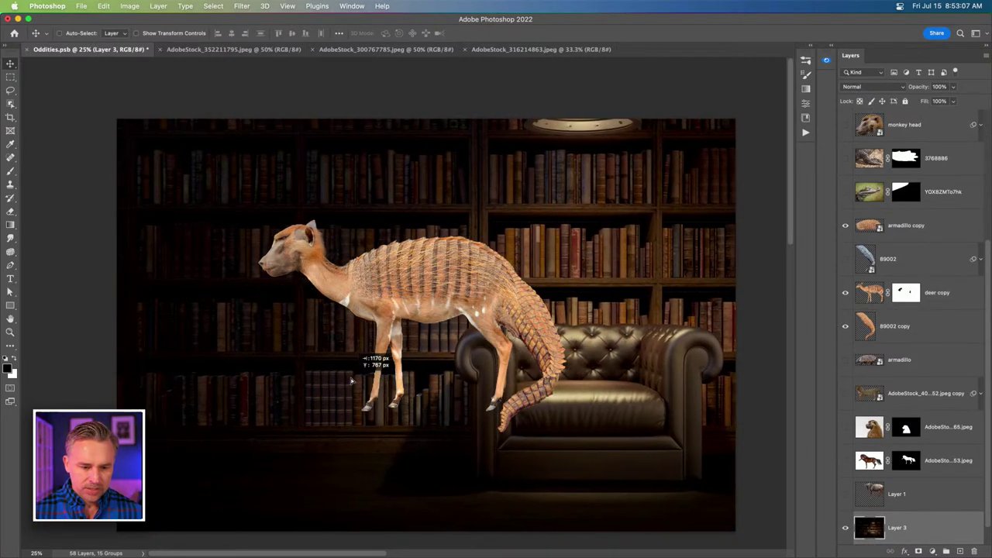
{"action": "left_click_drag", "start_coordinate": [325, 380], "coordinate": [368, 378]}
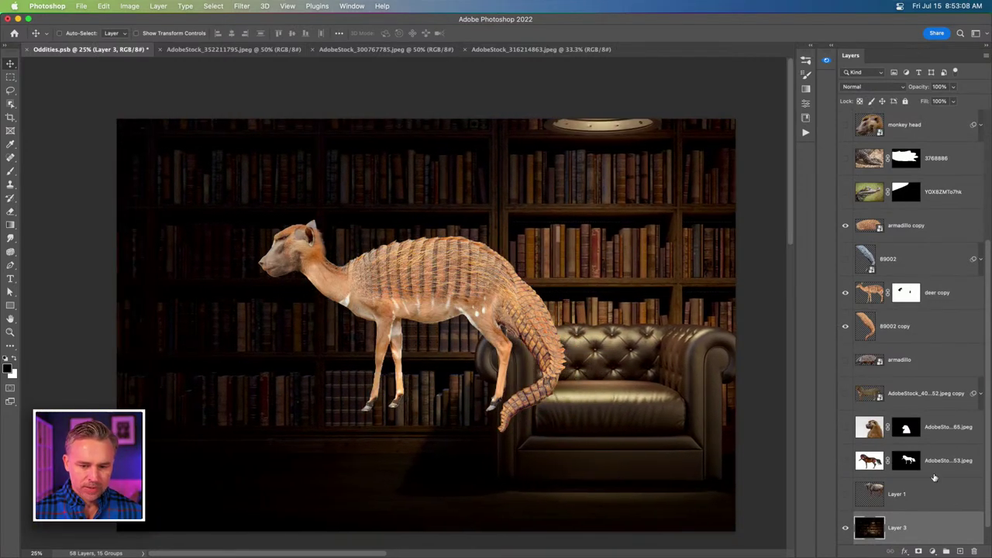
Step: Move all creature layers down onto the floor beside the armchair
{"action": "left_click", "coordinate": [911, 334]}
{"action": "scroll", "coordinate": [915, 294], "scroll_direction": "up", "scroll_amount": 3}
{"action": "scroll", "coordinate": [915, 209], "scroll_direction": "up", "scroll_amount": 2}
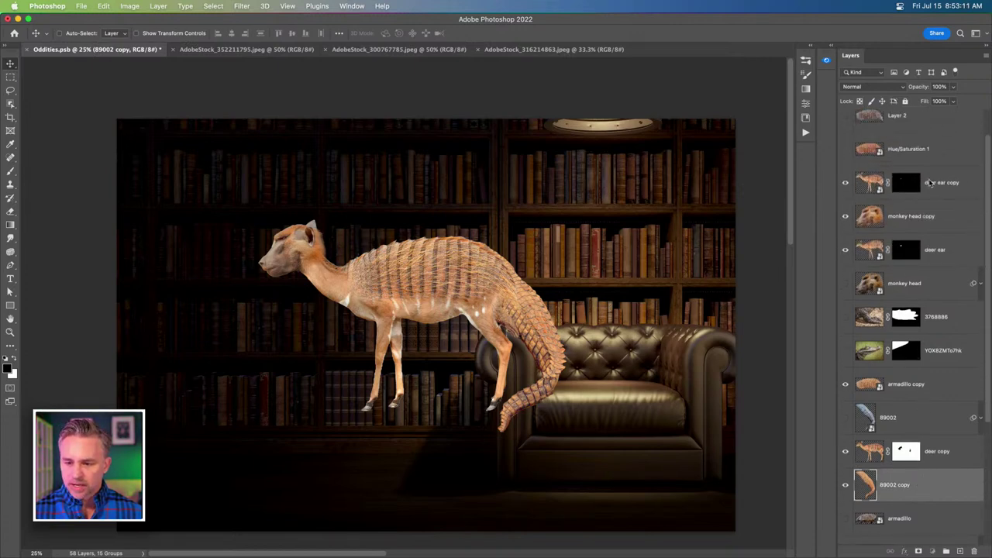
{"action": "left_click", "coordinate": [932, 183], "text": "shift"}
{"action": "left_click_drag", "start_coordinate": [438, 271], "coordinate": [331, 358]}
{"action": "left_click_drag", "start_coordinate": [315, 339], "coordinate": [323, 339]}
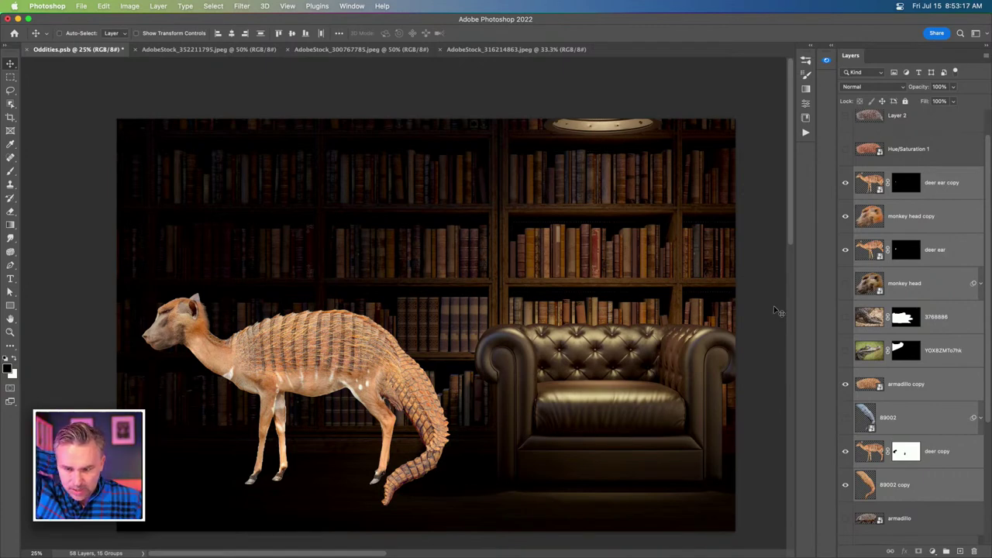
Step: Merge the three head and ear layers into one layer
{"action": "left_click", "coordinate": [950, 182]}
{"action": "left_click", "coordinate": [936, 253], "text": "shift"}
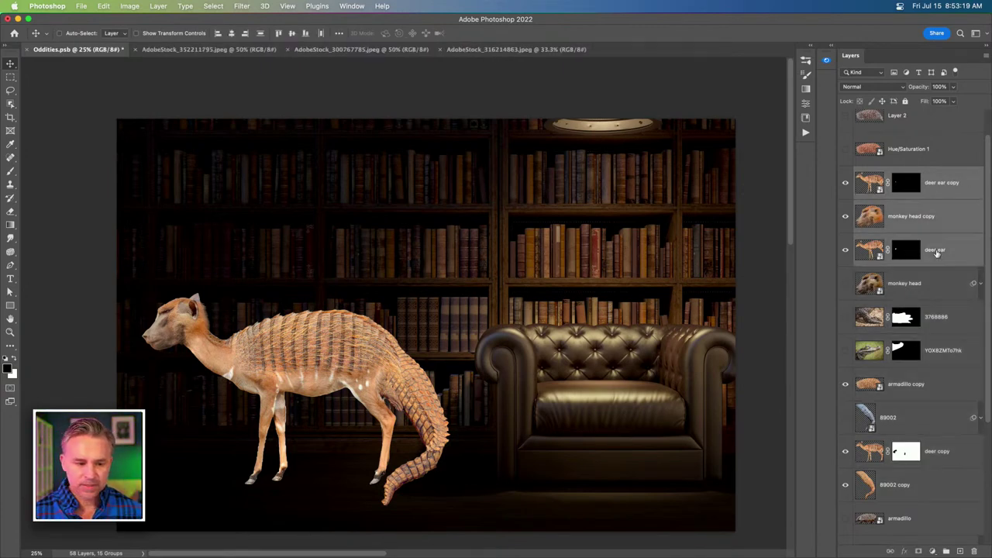
{"action": "key", "text": "ctrl+g"}
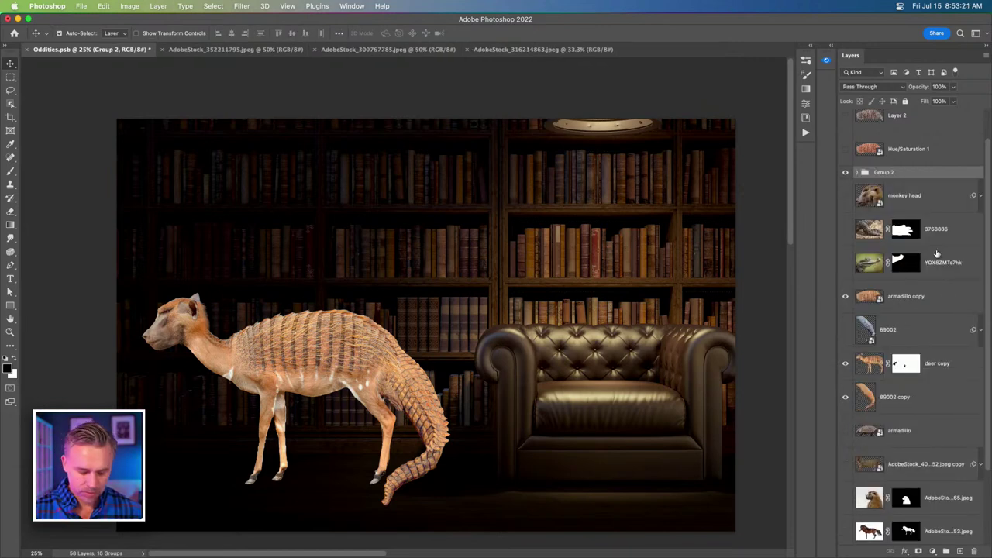
{"action": "key", "text": "ctrl+z"}
{"action": "key", "text": "ctrl+e"}
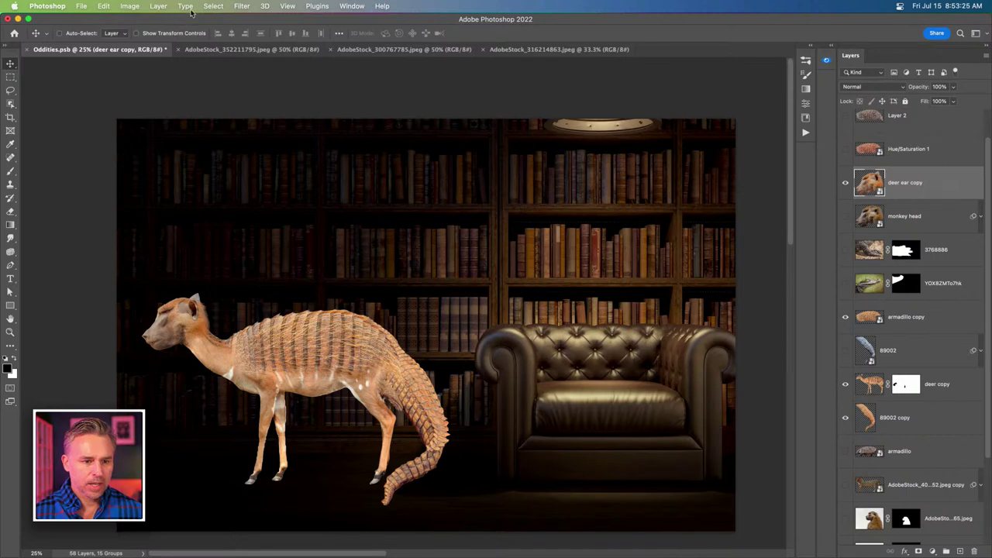
Step: Rename the Layer 3 library background to 'bkgd'
{"action": "scroll", "coordinate": [957, 500], "scroll_direction": "down", "scroll_amount": 3}
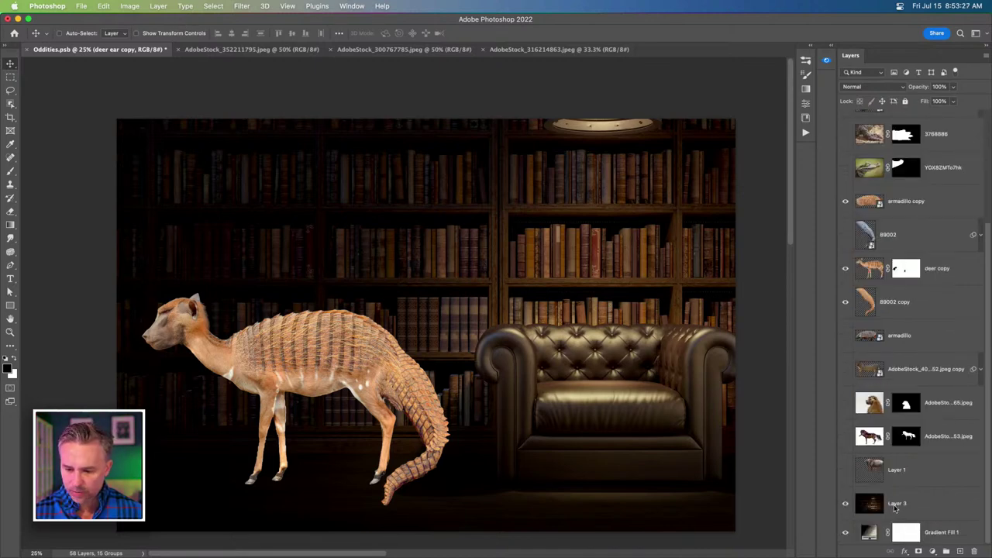
{"action": "double_click", "coordinate": [896, 504]}
{"action": "type", "text": "d"}
{"action": "key", "text": "Return"}
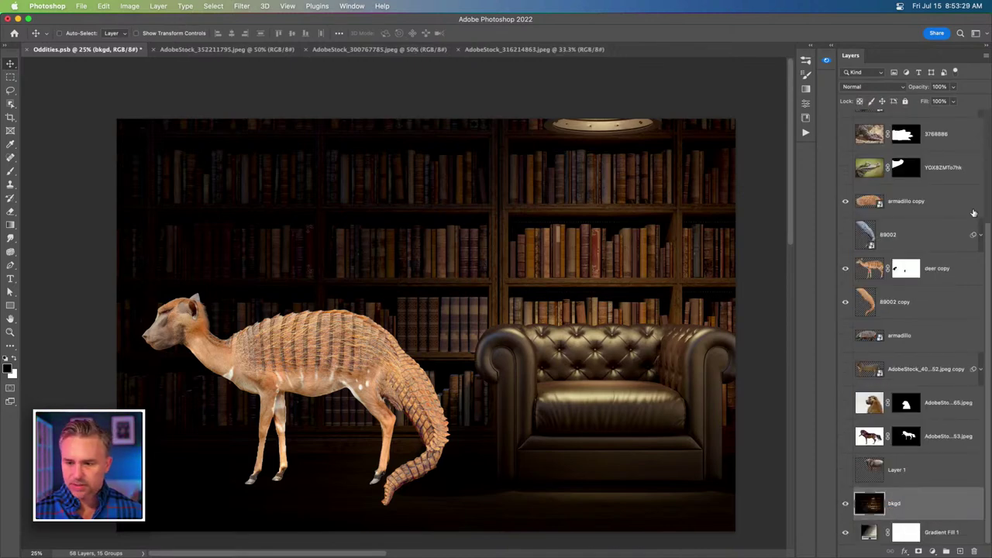
Step: Convert deer ear copy, deer copy, armadillo copy and 89002 copy into one smart object
{"action": "scroll", "coordinate": [945, 232], "scroll_direction": "up", "scroll_amount": 2}
{"action": "scroll", "coordinate": [900, 252], "scroll_direction": "up", "scroll_amount": 2}
{"action": "left_click", "coordinate": [918, 234]}
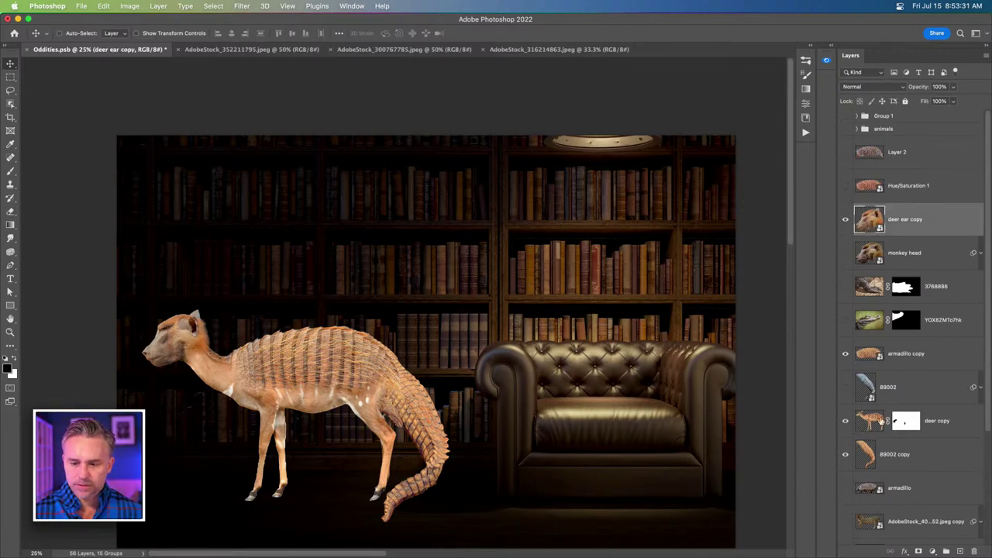
{"action": "scroll", "coordinate": [845, 221], "scroll_direction": "down", "scroll_amount": 1}
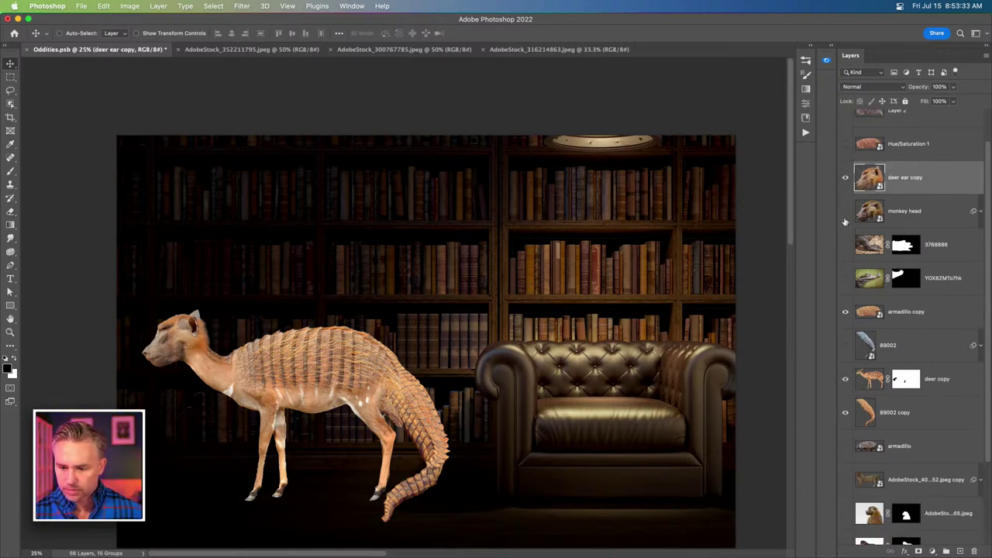
{"action": "scroll", "coordinate": [844, 221], "scroll_direction": "down", "scroll_amount": 3}
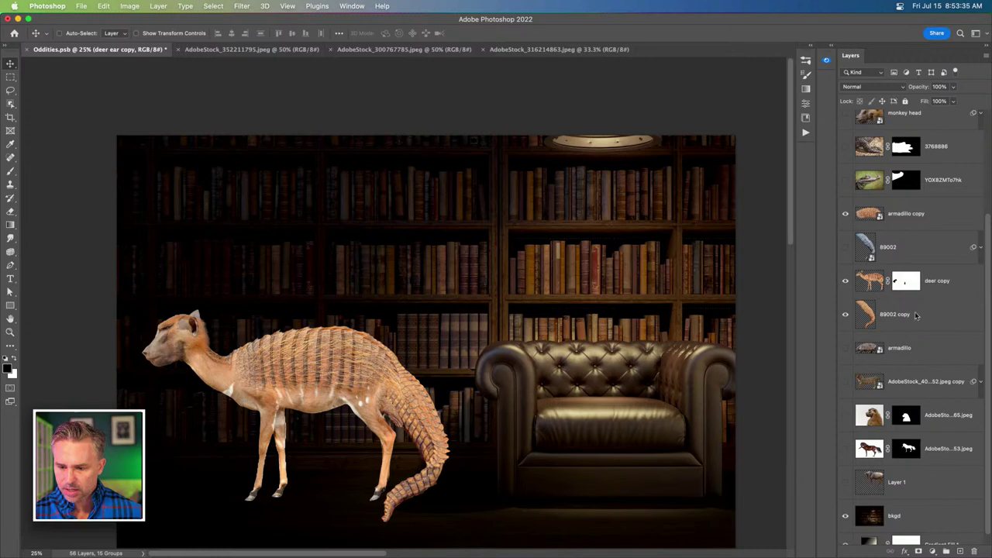
{"action": "left_click", "coordinate": [916, 314]}
{"action": "left_click", "coordinate": [911, 288], "text": "super"}
{"action": "left_click", "coordinate": [923, 215], "text": "super"}
{"action": "scroll", "coordinate": [920, 220], "scroll_direction": "up", "scroll_amount": 3}
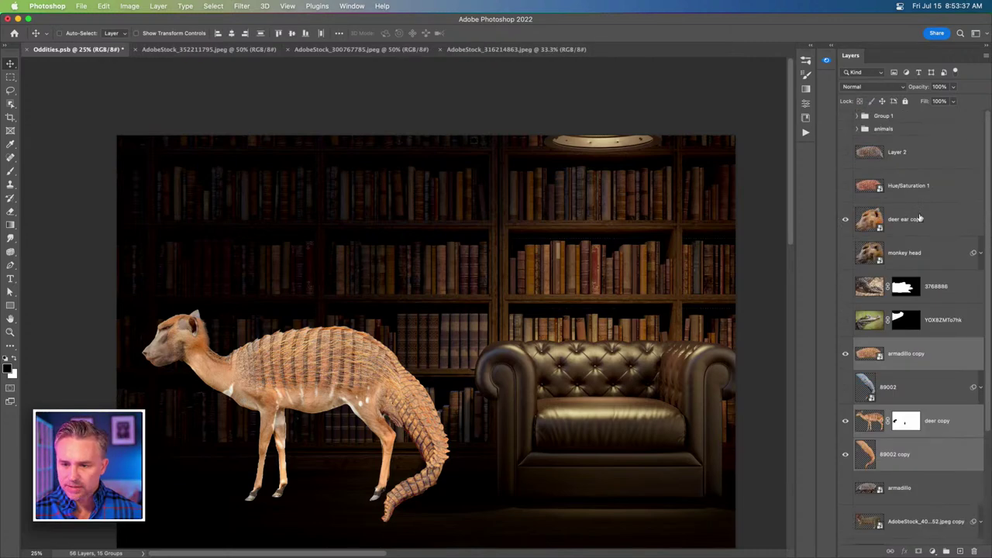
{"action": "left_click", "coordinate": [905, 220], "text": "super"}
{"action": "right_click", "coordinate": [921, 221]}
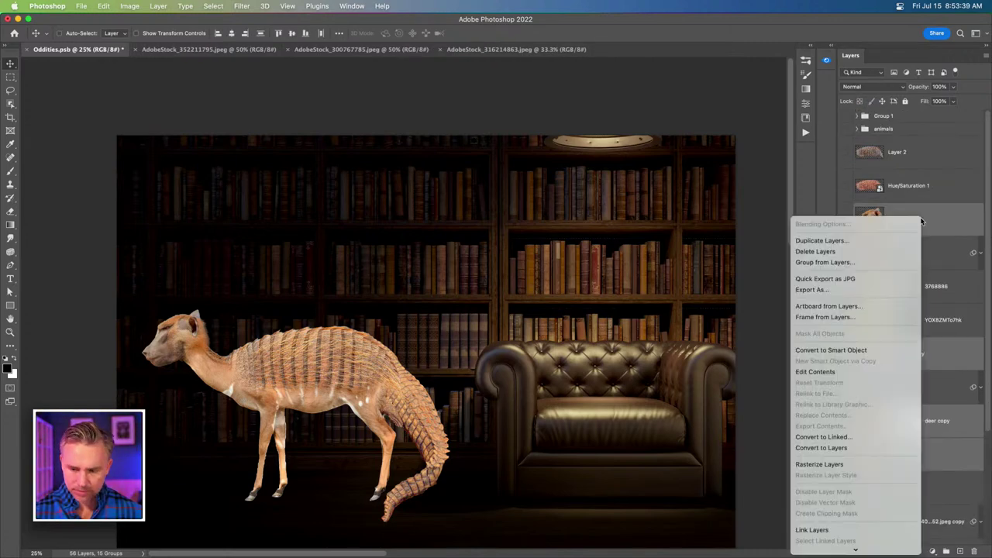
{"action": "left_click", "coordinate": [823, 350]}
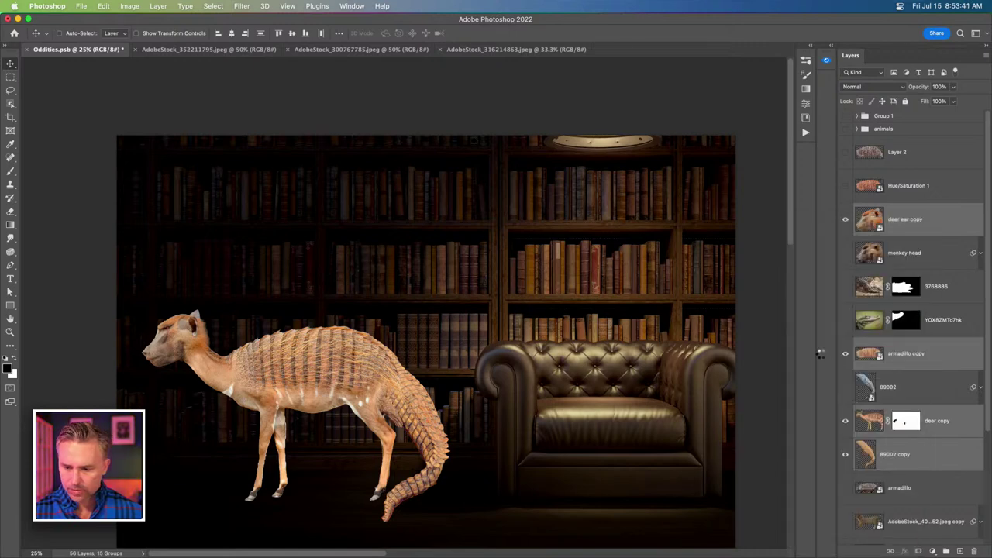
Step: Toggle the creature smart object's visibility to check the result
{"action": "left_click", "coordinate": [847, 221]}
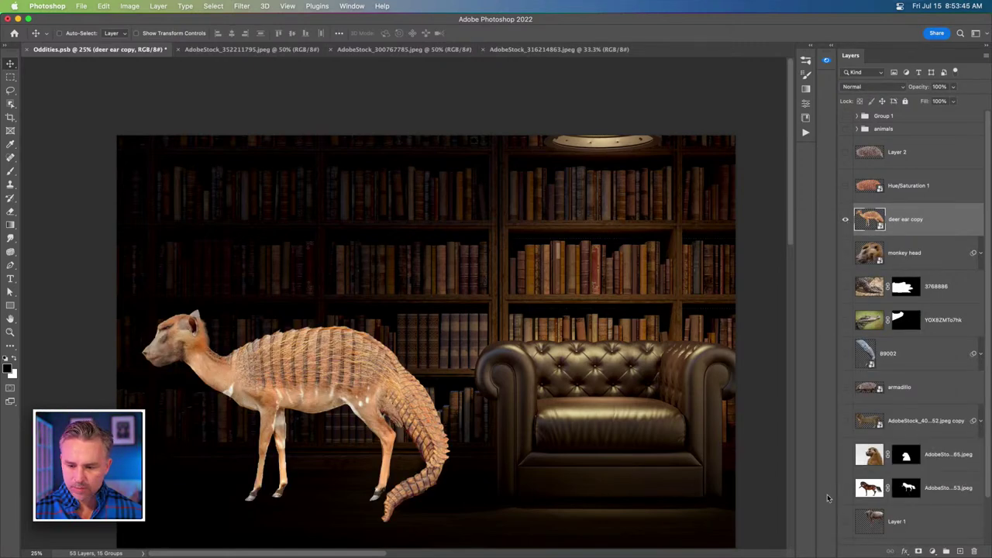
{"action": "scroll", "coordinate": [498, 133], "scroll_direction": "up", "scroll_amount": 10}
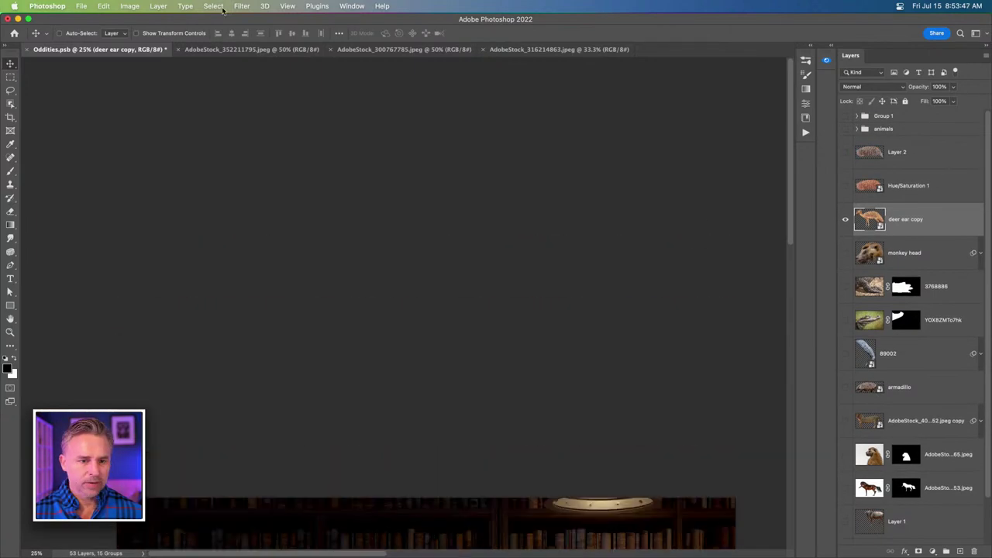
{"action": "scroll", "coordinate": [248, 380], "scroll_direction": "down", "scroll_amount": 10}
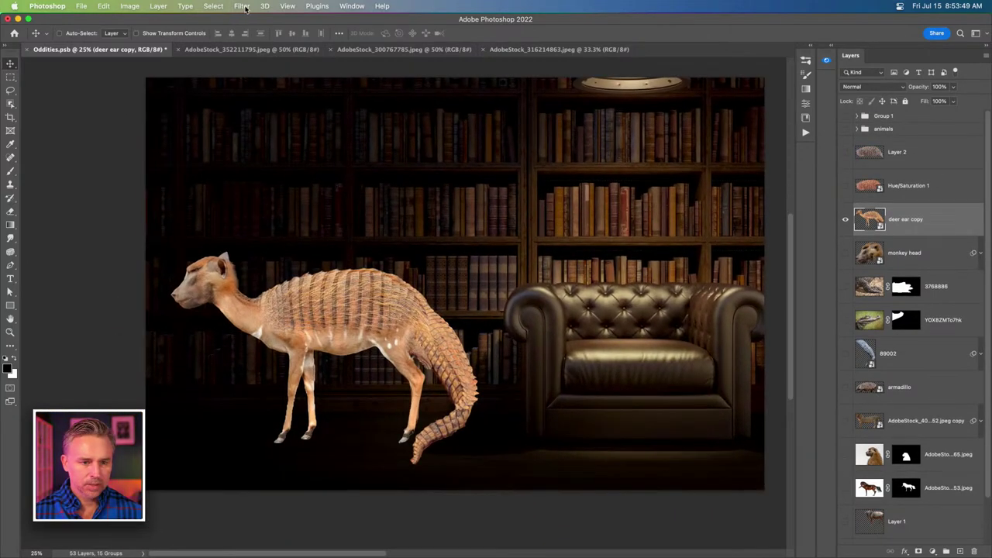
{"action": "left_click", "coordinate": [242, 6]}
Step: Apply Neural Filters Harmonization with bkgd as reference, output as a smart filter
{"action": "left_click", "coordinate": [261, 49]}
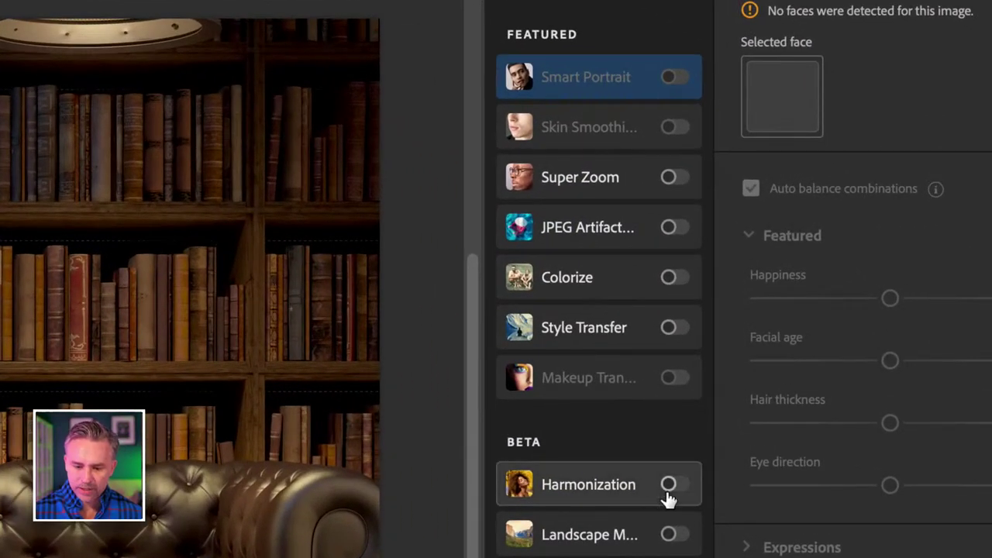
{"action": "left_click", "coordinate": [785, 346]}
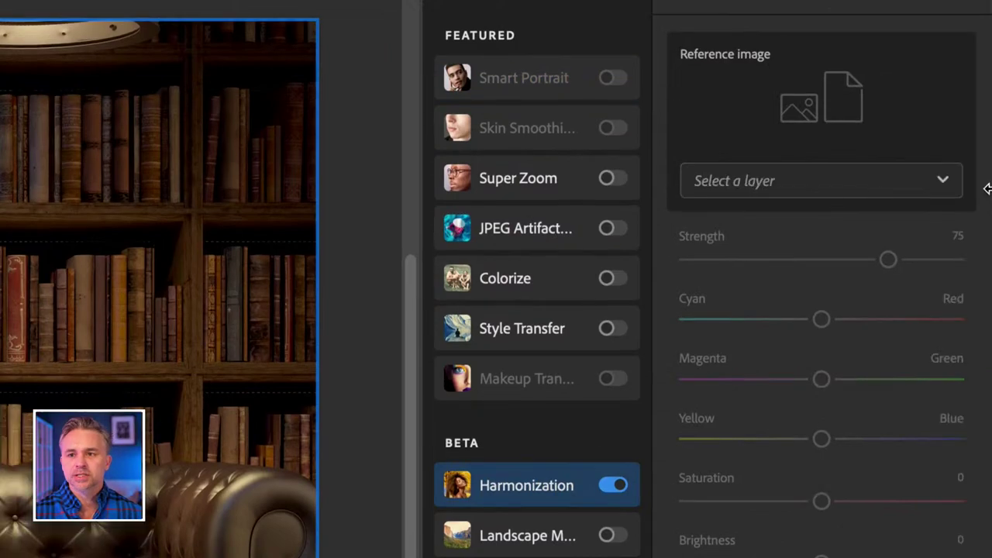
{"action": "left_click", "coordinate": [865, 184]}
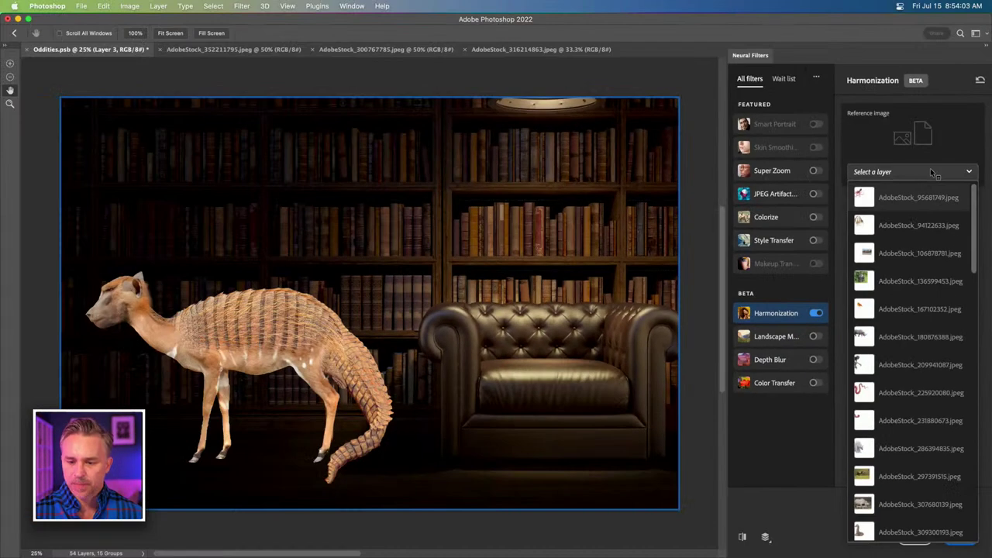
{"action": "scroll", "coordinate": [922, 460], "scroll_direction": "down", "scroll_amount": 10}
{"action": "left_click", "coordinate": [885, 527]}
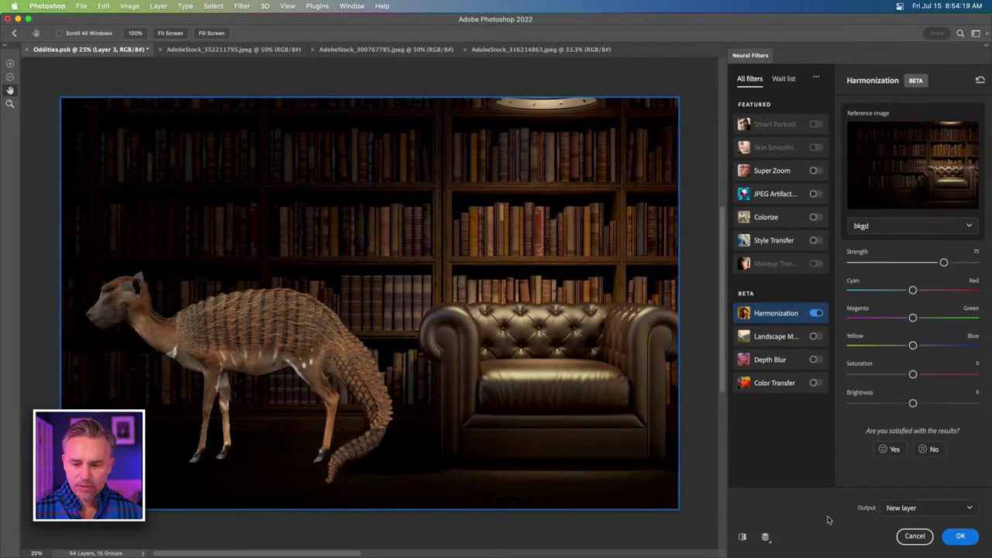
{"action": "left_click", "coordinate": [930, 508]}
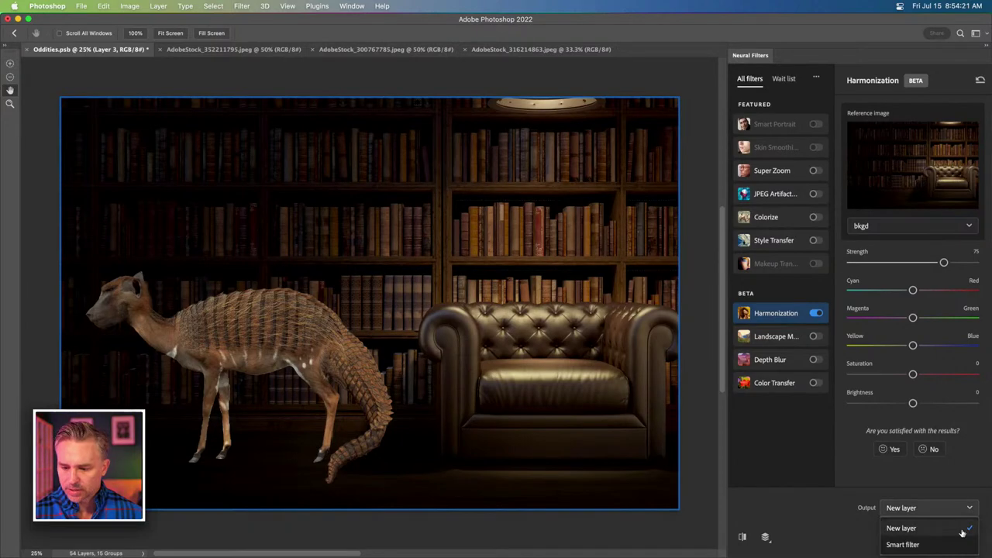
{"action": "left_click", "coordinate": [926, 547]}
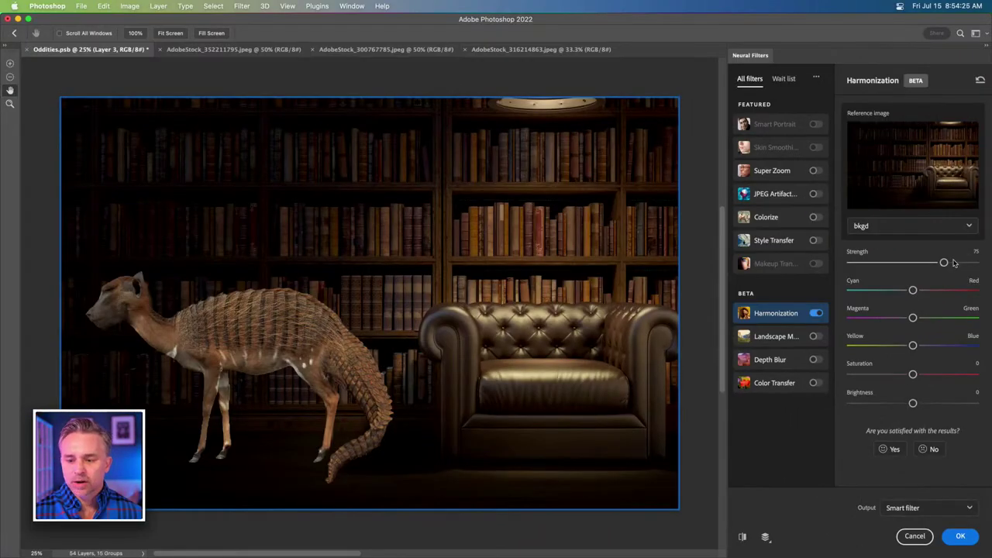
{"action": "left_click", "coordinate": [959, 535]}
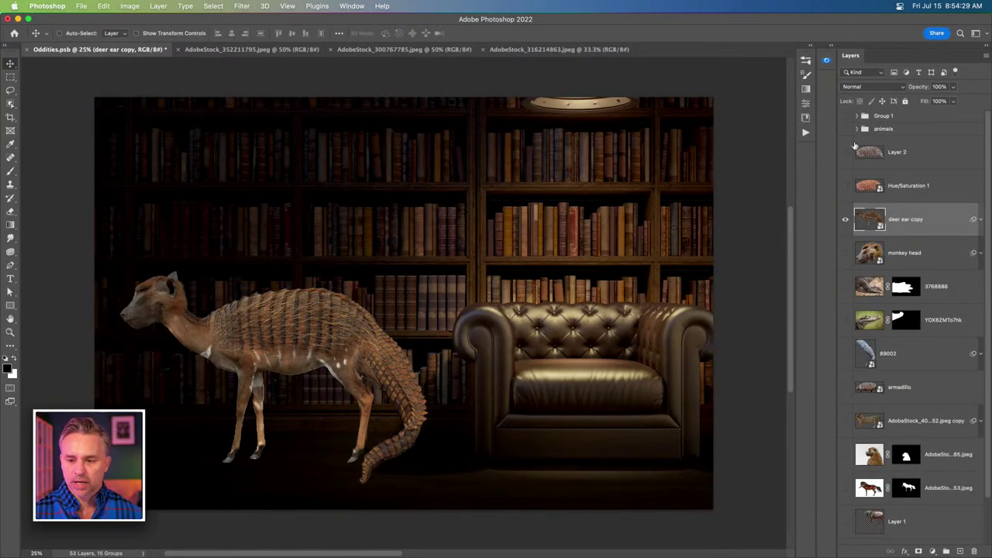
Step: Add a Levels layer clipped to deer ear copy and raise the black input to 11
{"action": "left_click", "coordinate": [932, 551]}
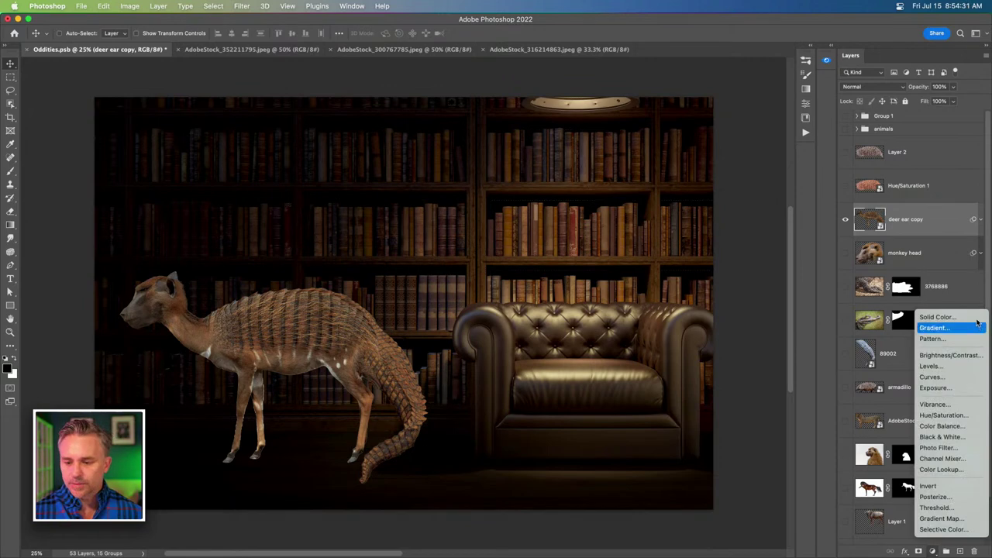
{"action": "left_click", "coordinate": [964, 366]}
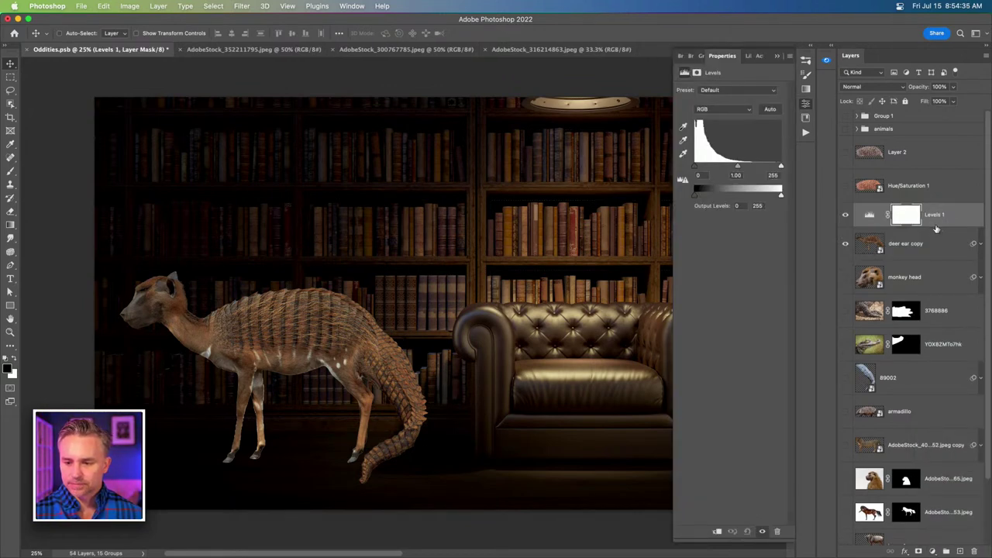
{"action": "left_click", "coordinate": [942, 220]}
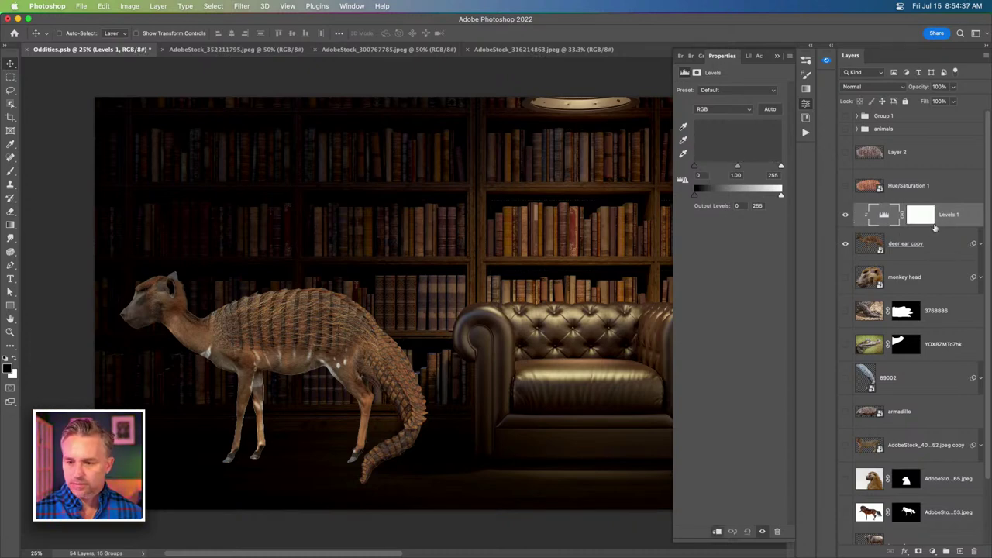
{"action": "key", "text": "ctrl+alt+g"}
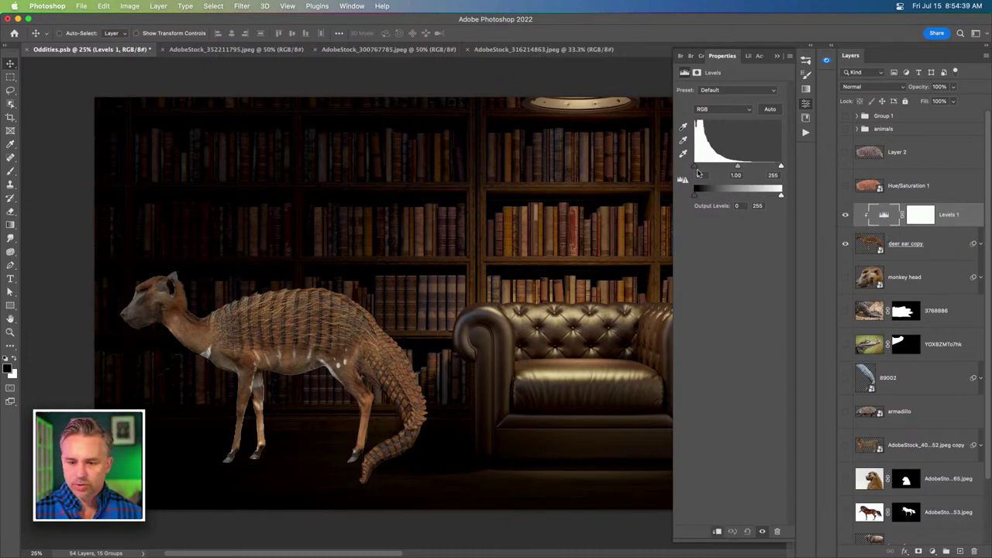
{"action": "left_click_drag", "start_coordinate": [694, 166], "coordinate": [704, 168]}
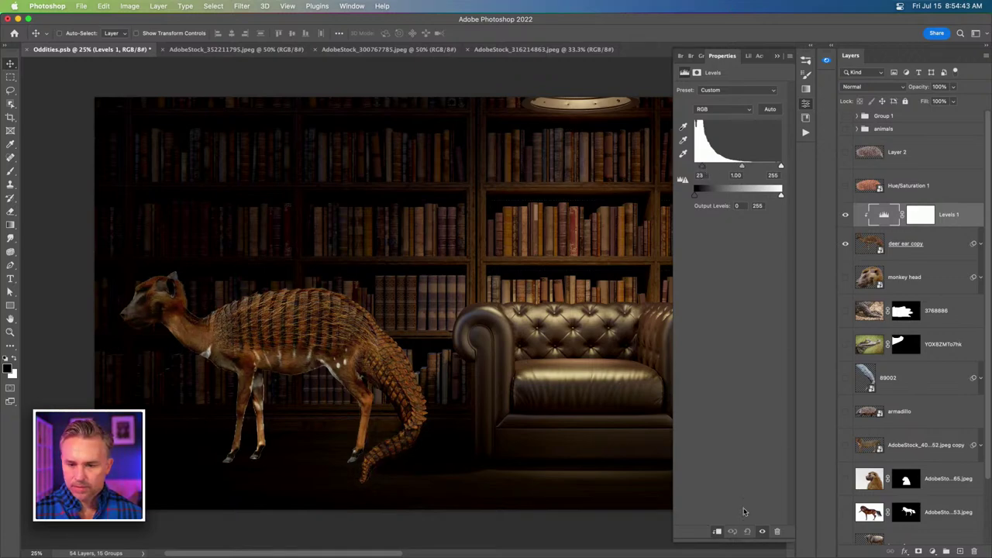
Step: Add a Hue/Saturation layer at saturation -23 and lower the Levels midtones to 0.86
{"action": "left_click", "coordinate": [919, 551]}
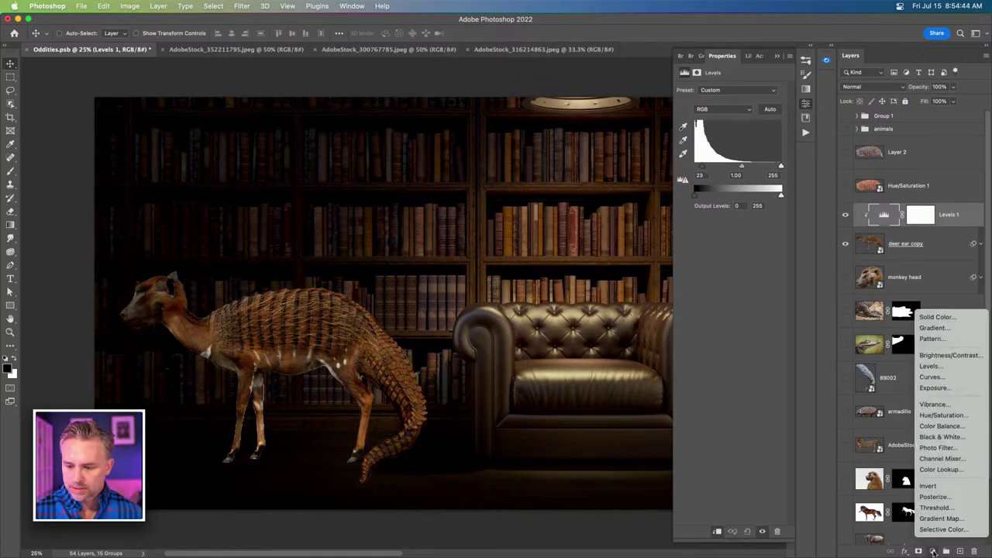
{"action": "left_click", "coordinate": [952, 417]}
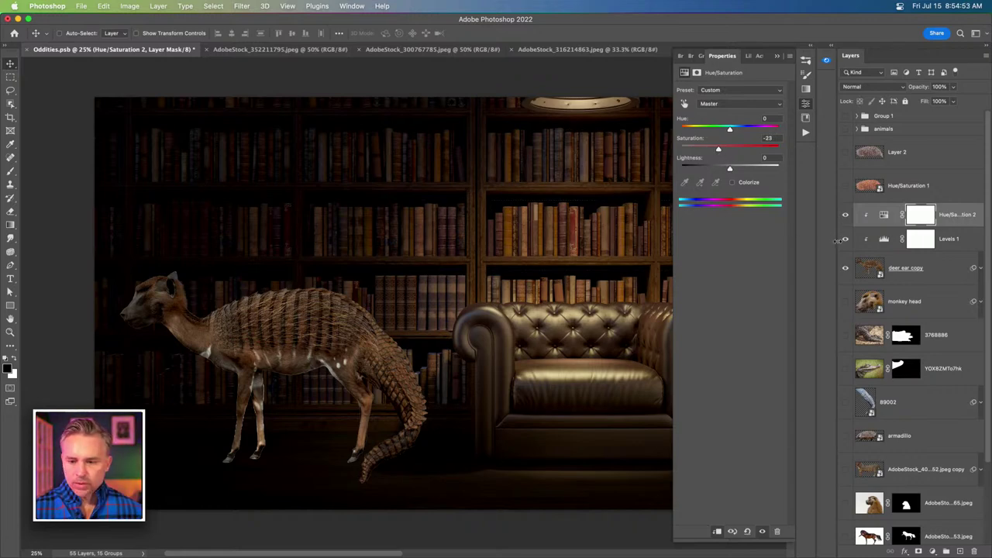
{"action": "left_click", "coordinate": [890, 242]}
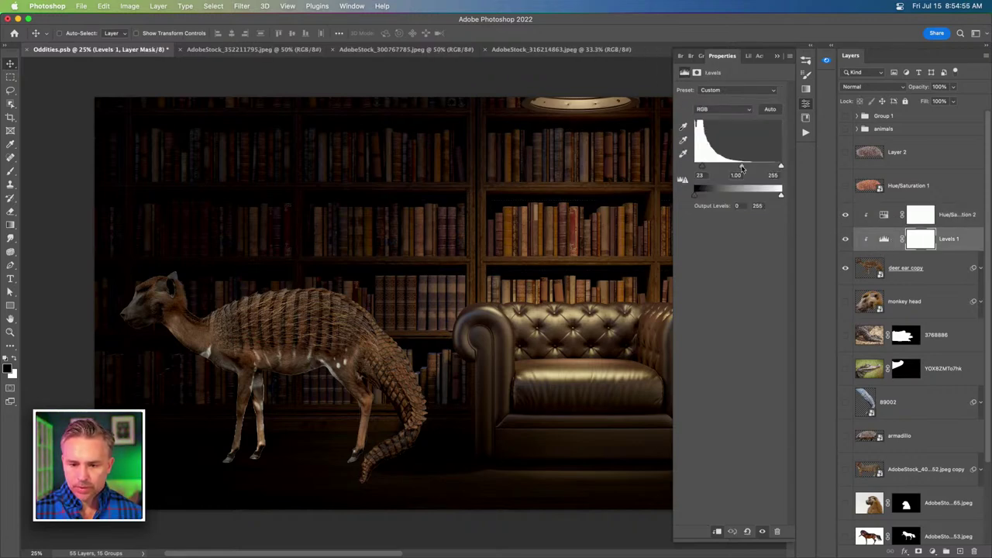
{"action": "mouse_move", "coordinate": [741, 168]}
{"action": "left_mouse_down"}
{"action": "mouse_move", "coordinate": [696, 171]}
{"action": "mouse_move", "coordinate": [742, 168]}
{"action": "left_mouse_up"}
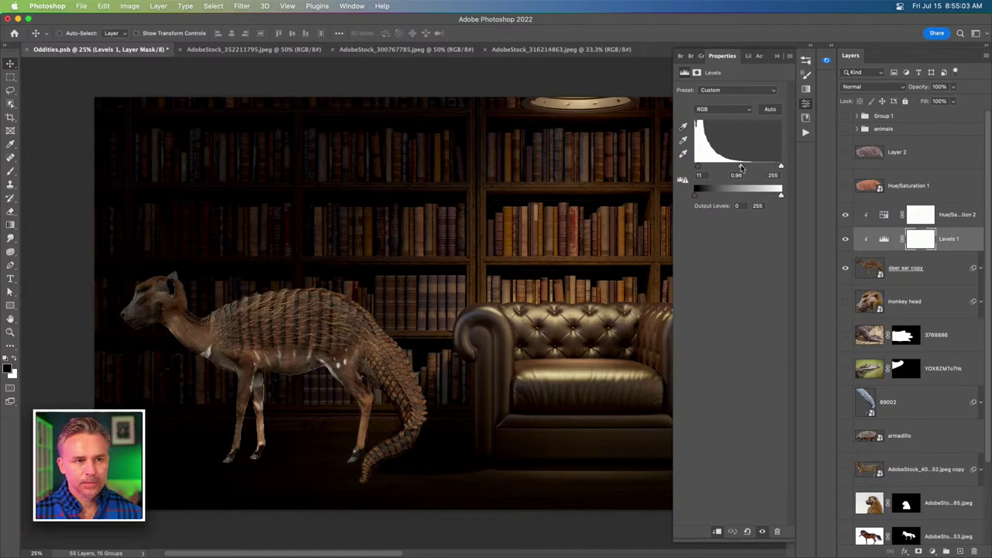
Step: Flip the creature smart object horizontally to face the armchair
{"action": "left_click", "coordinate": [869, 272]}
{"action": "key", "text": "super+t"}
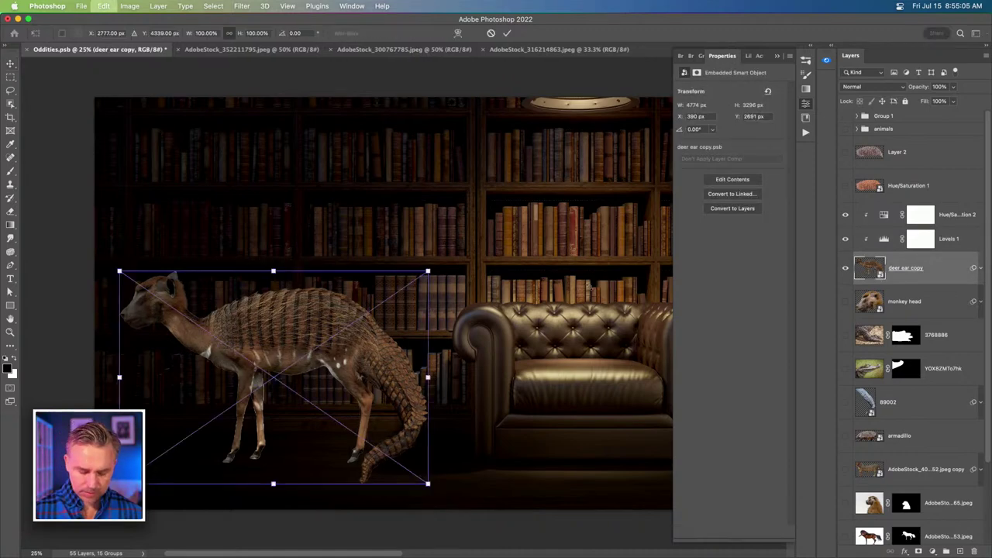
{"action": "right_click", "coordinate": [324, 313]}
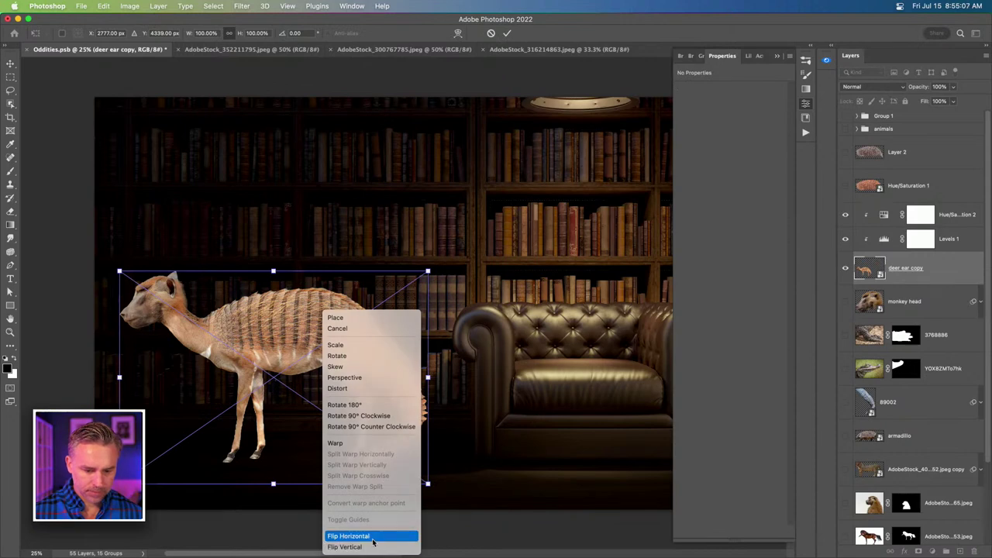
{"action": "left_click", "coordinate": [371, 536]}
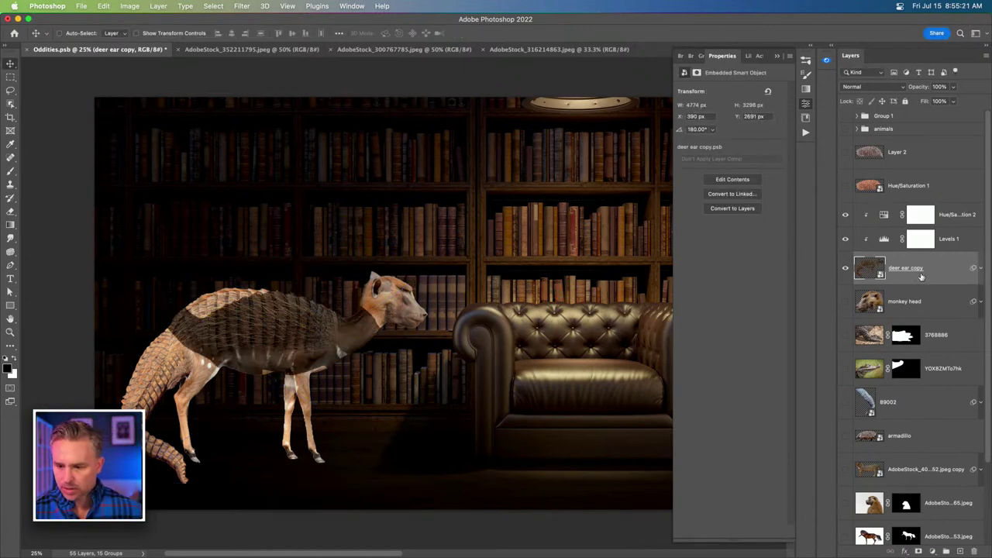
Step: Delete the smart filter mask and preview the creature and armchair in full-screen mode
{"action": "left_click", "coordinate": [980, 271]}
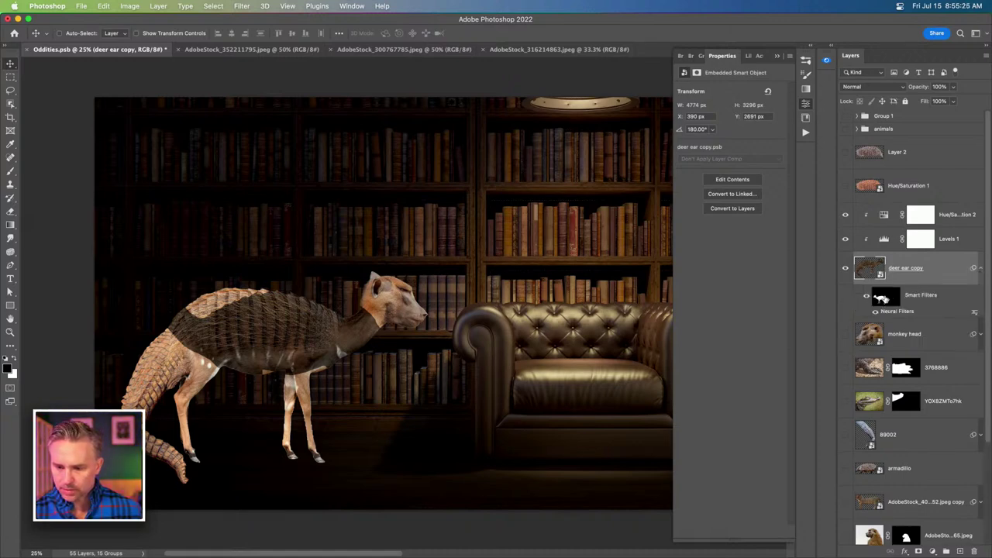
{"action": "mouse_move", "coordinate": [884, 299]}
{"action": "left_mouse_down"}
{"action": "mouse_move", "coordinate": [955, 528]}
{"action": "mouse_move", "coordinate": [974, 550]}
{"action": "left_mouse_up"}
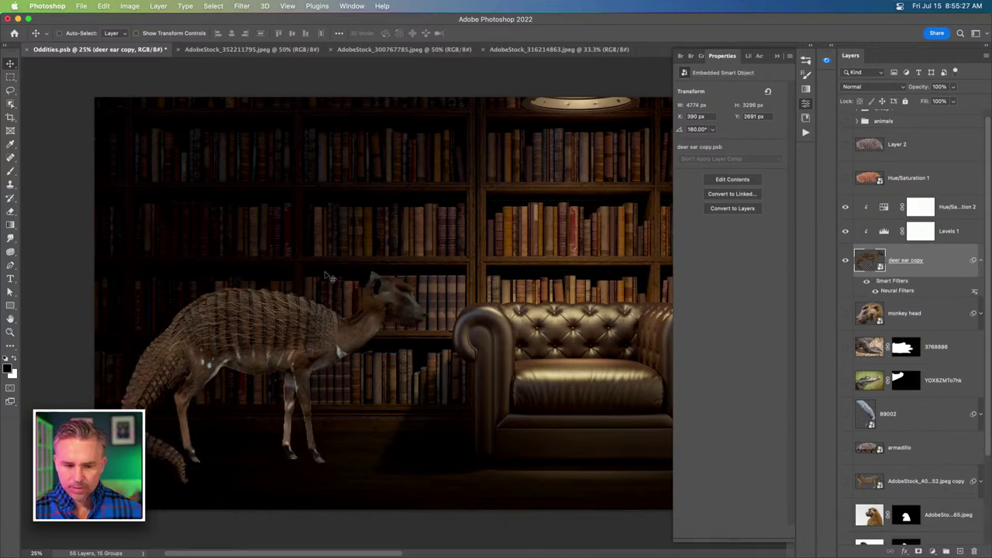
{"action": "key", "text": "f"}
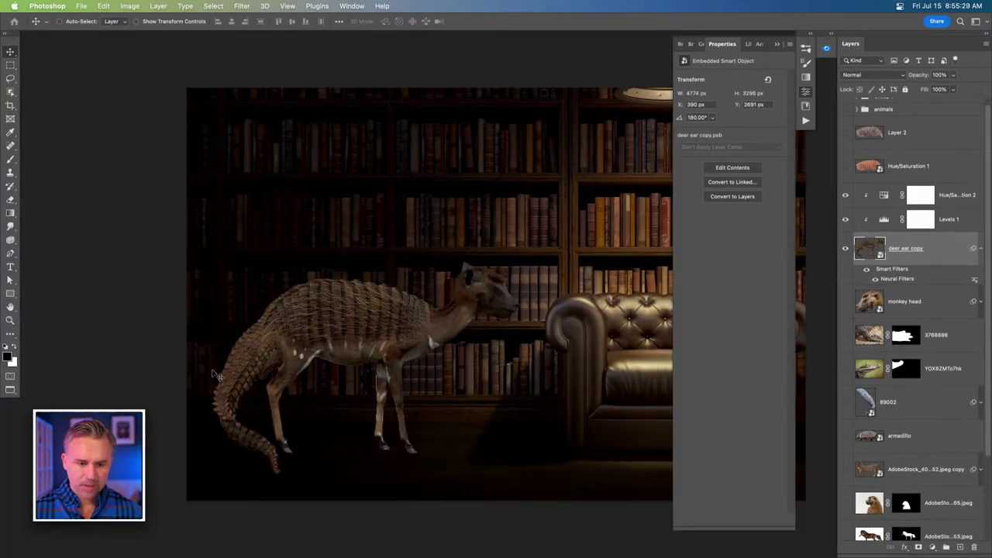
{"action": "key", "text": "f"}
{"action": "key", "text": "ctrl+plus"}
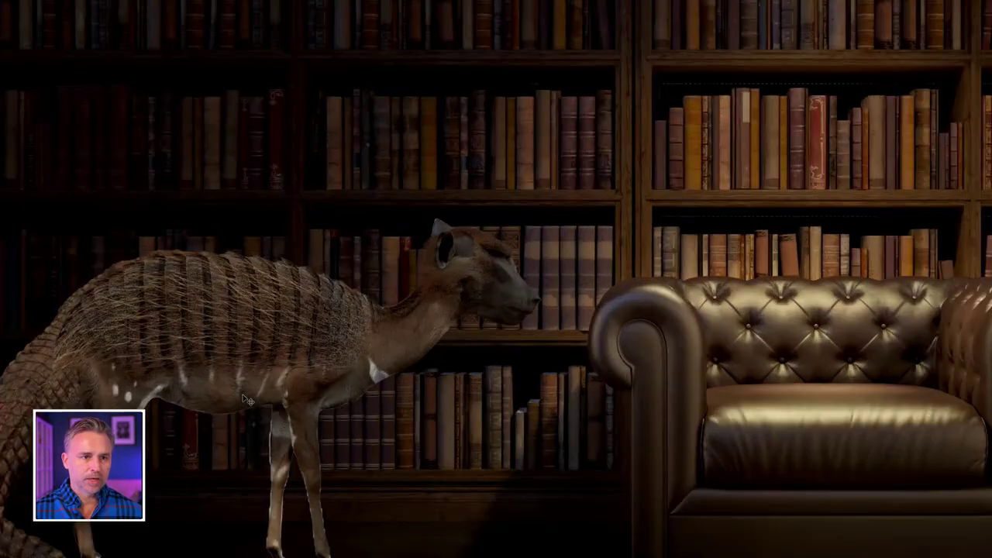
{"action": "left_click_drag", "start_coordinate": [246, 400], "coordinate": [393, 328]}
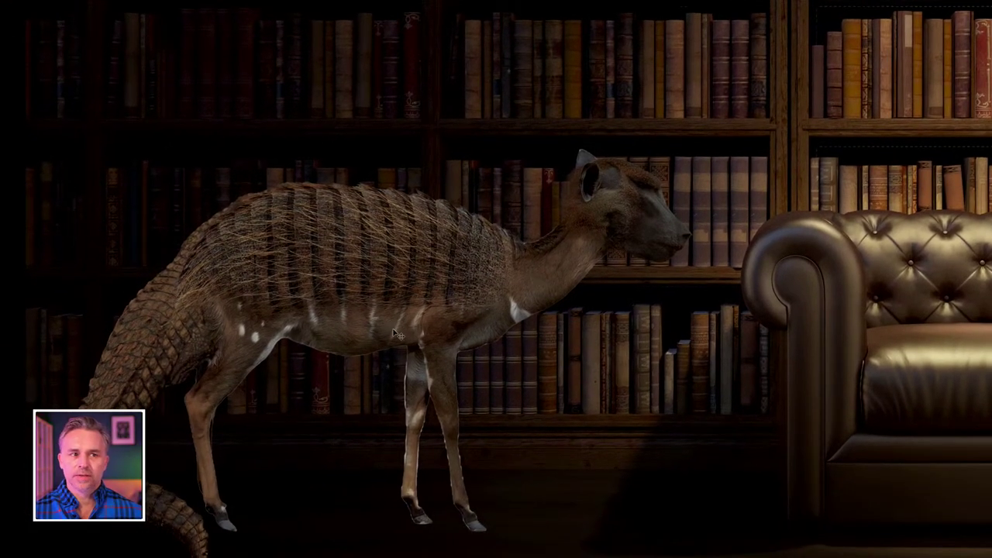